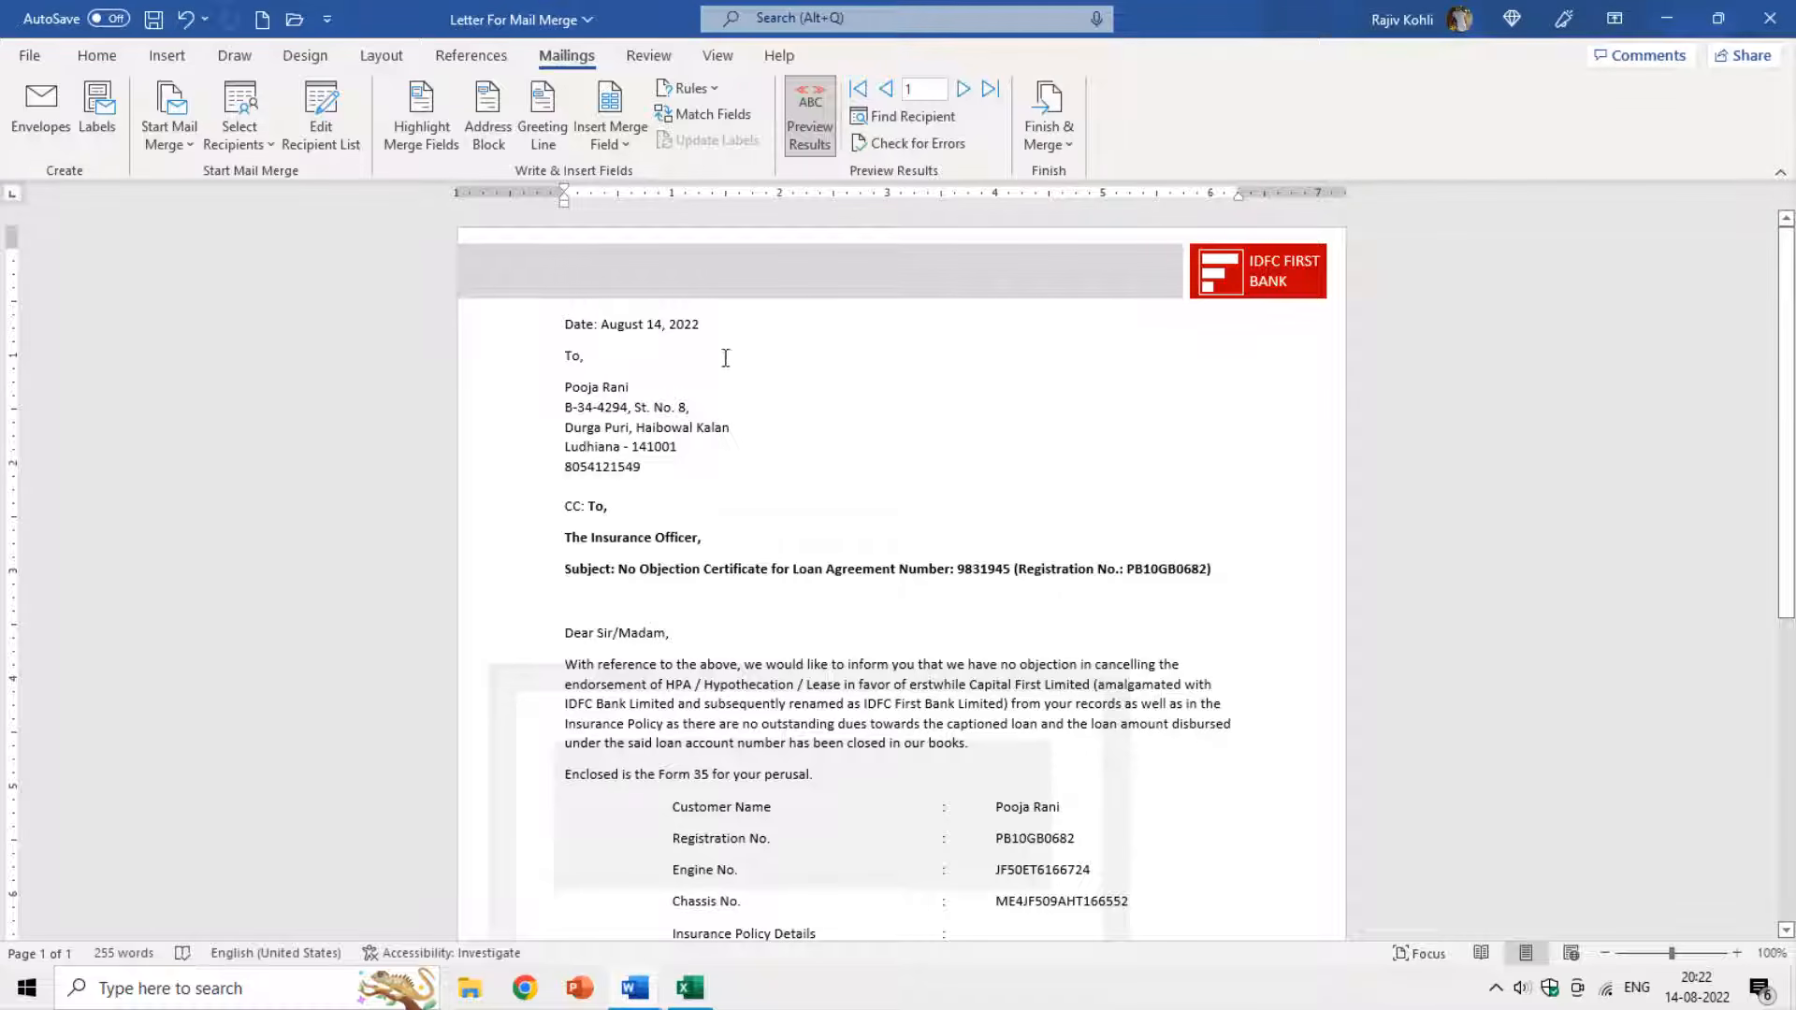
Select the whole IDFC NOC letter with Select All and copy it to the clipboard.
left_click(94, 58)
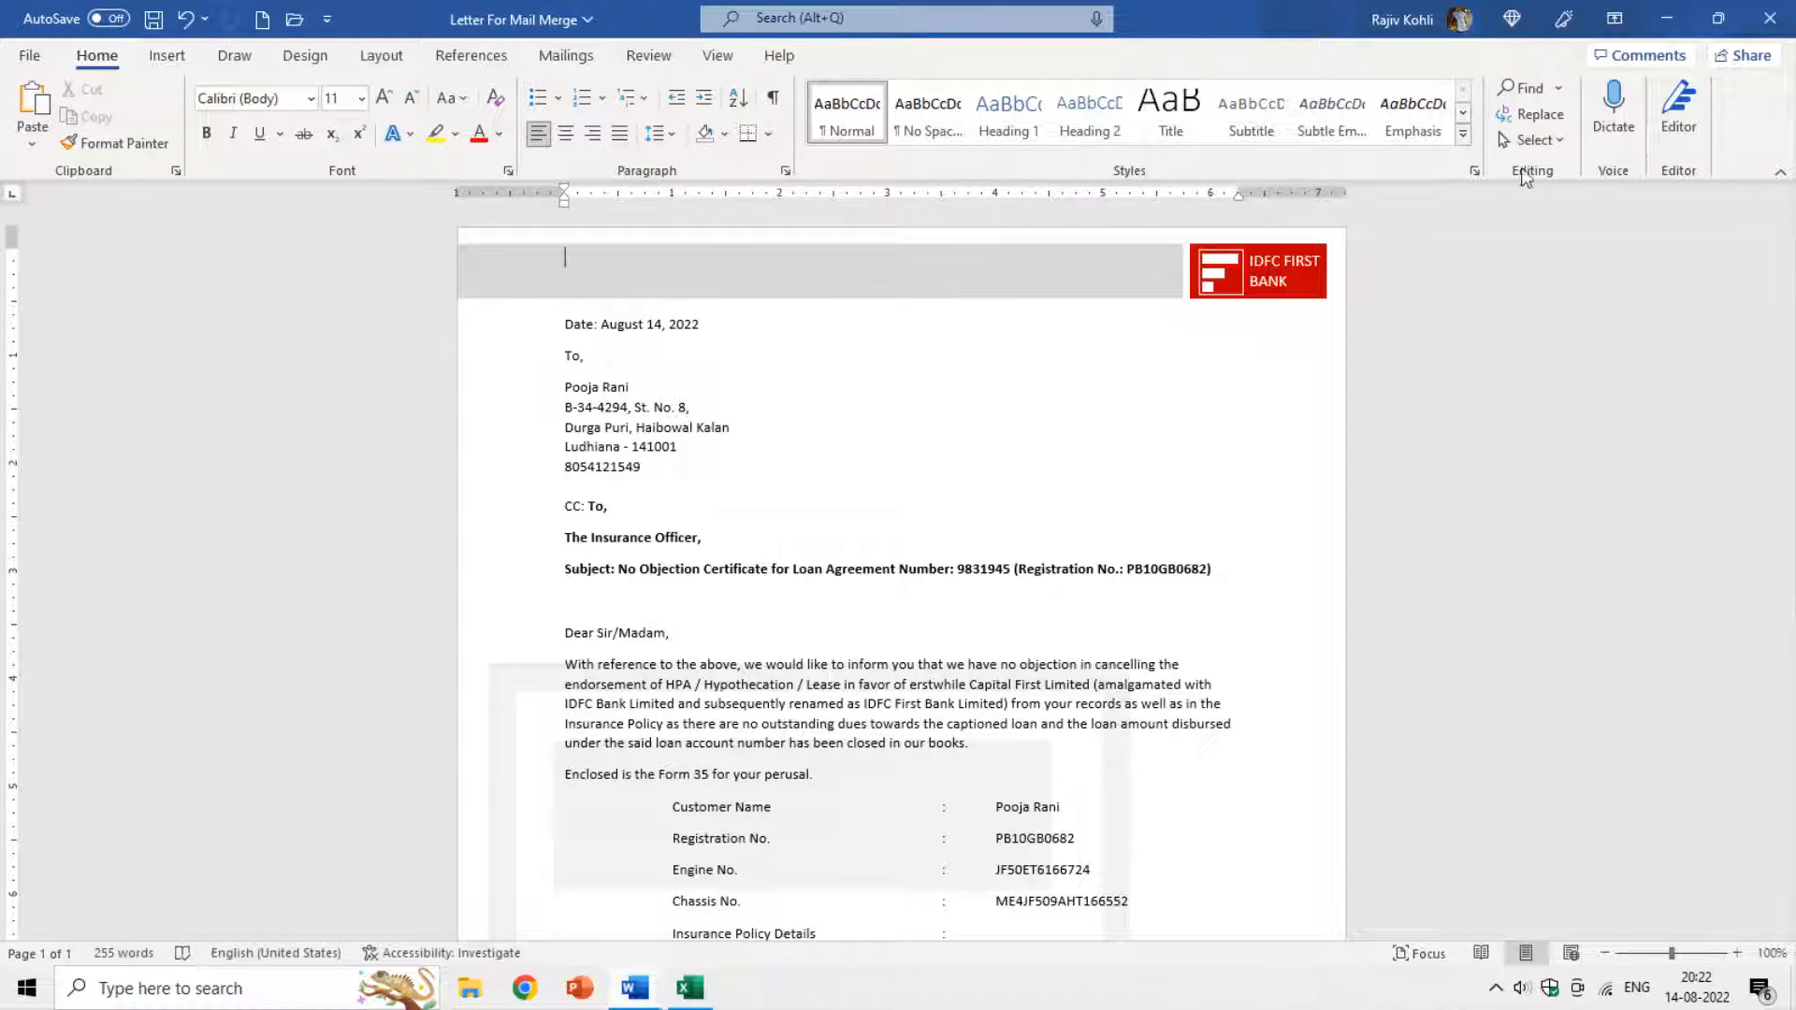
left_click(1534, 140)
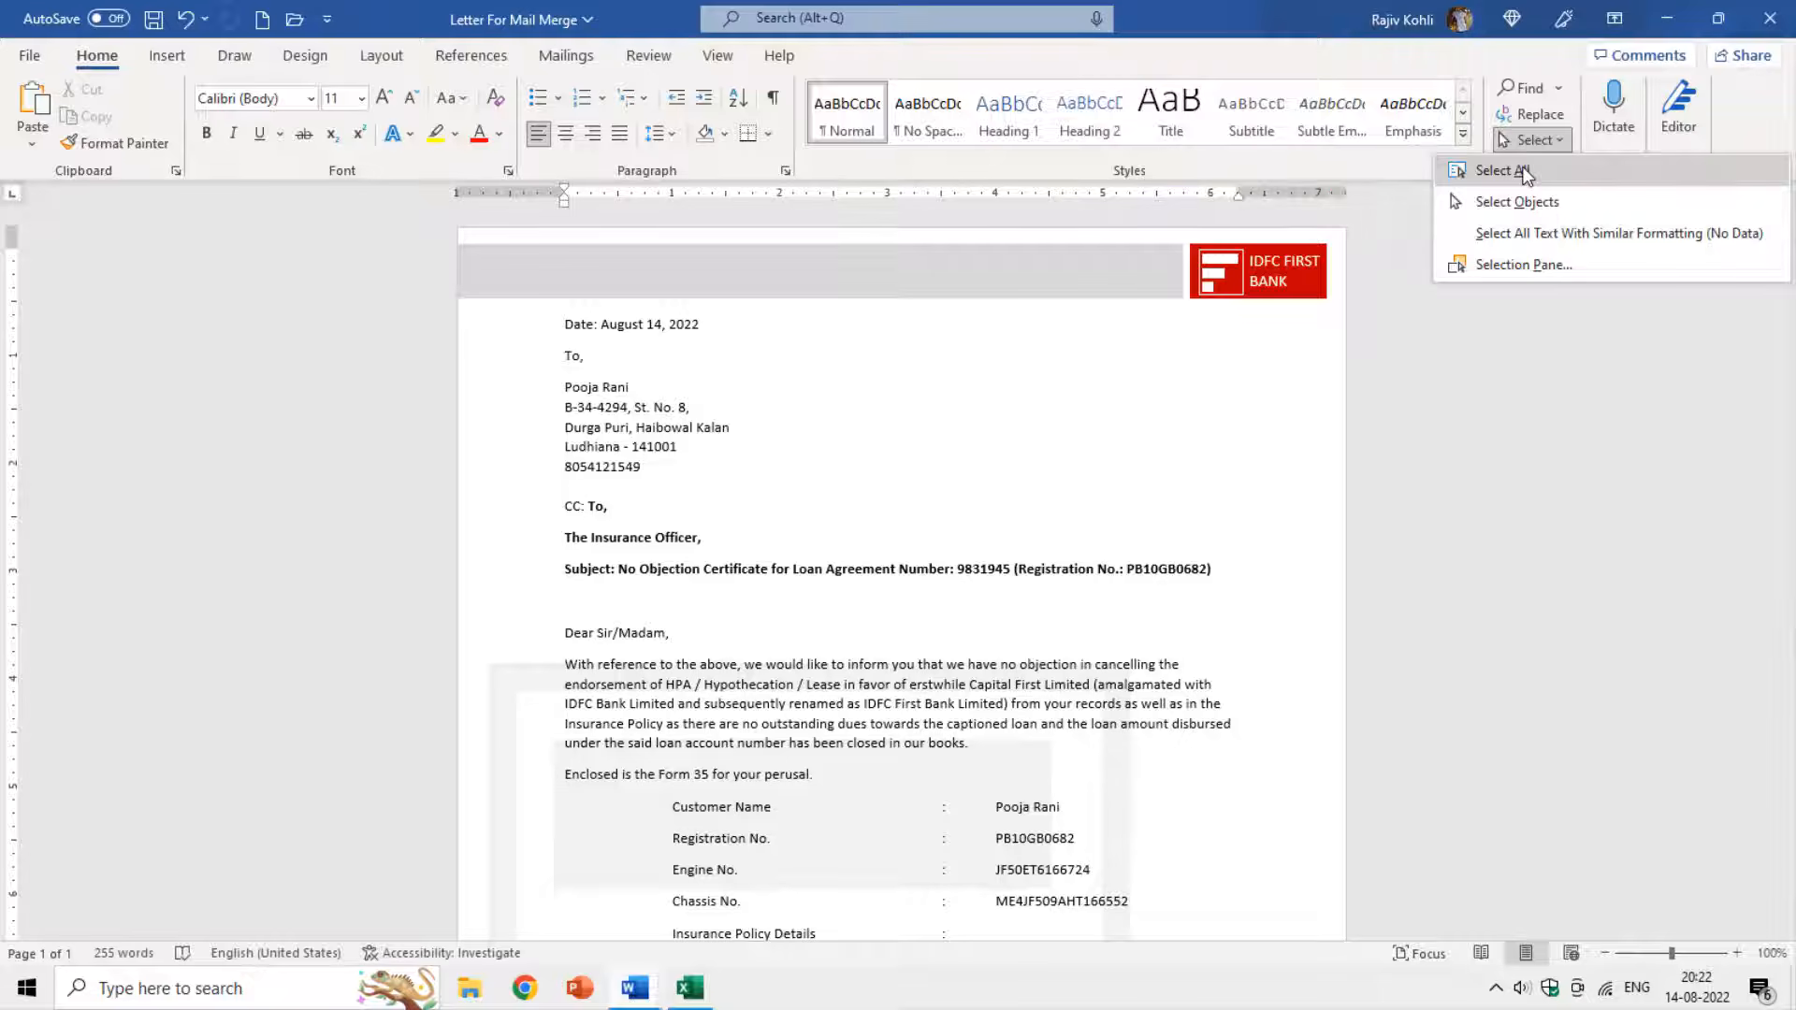
left_click(1521, 171)
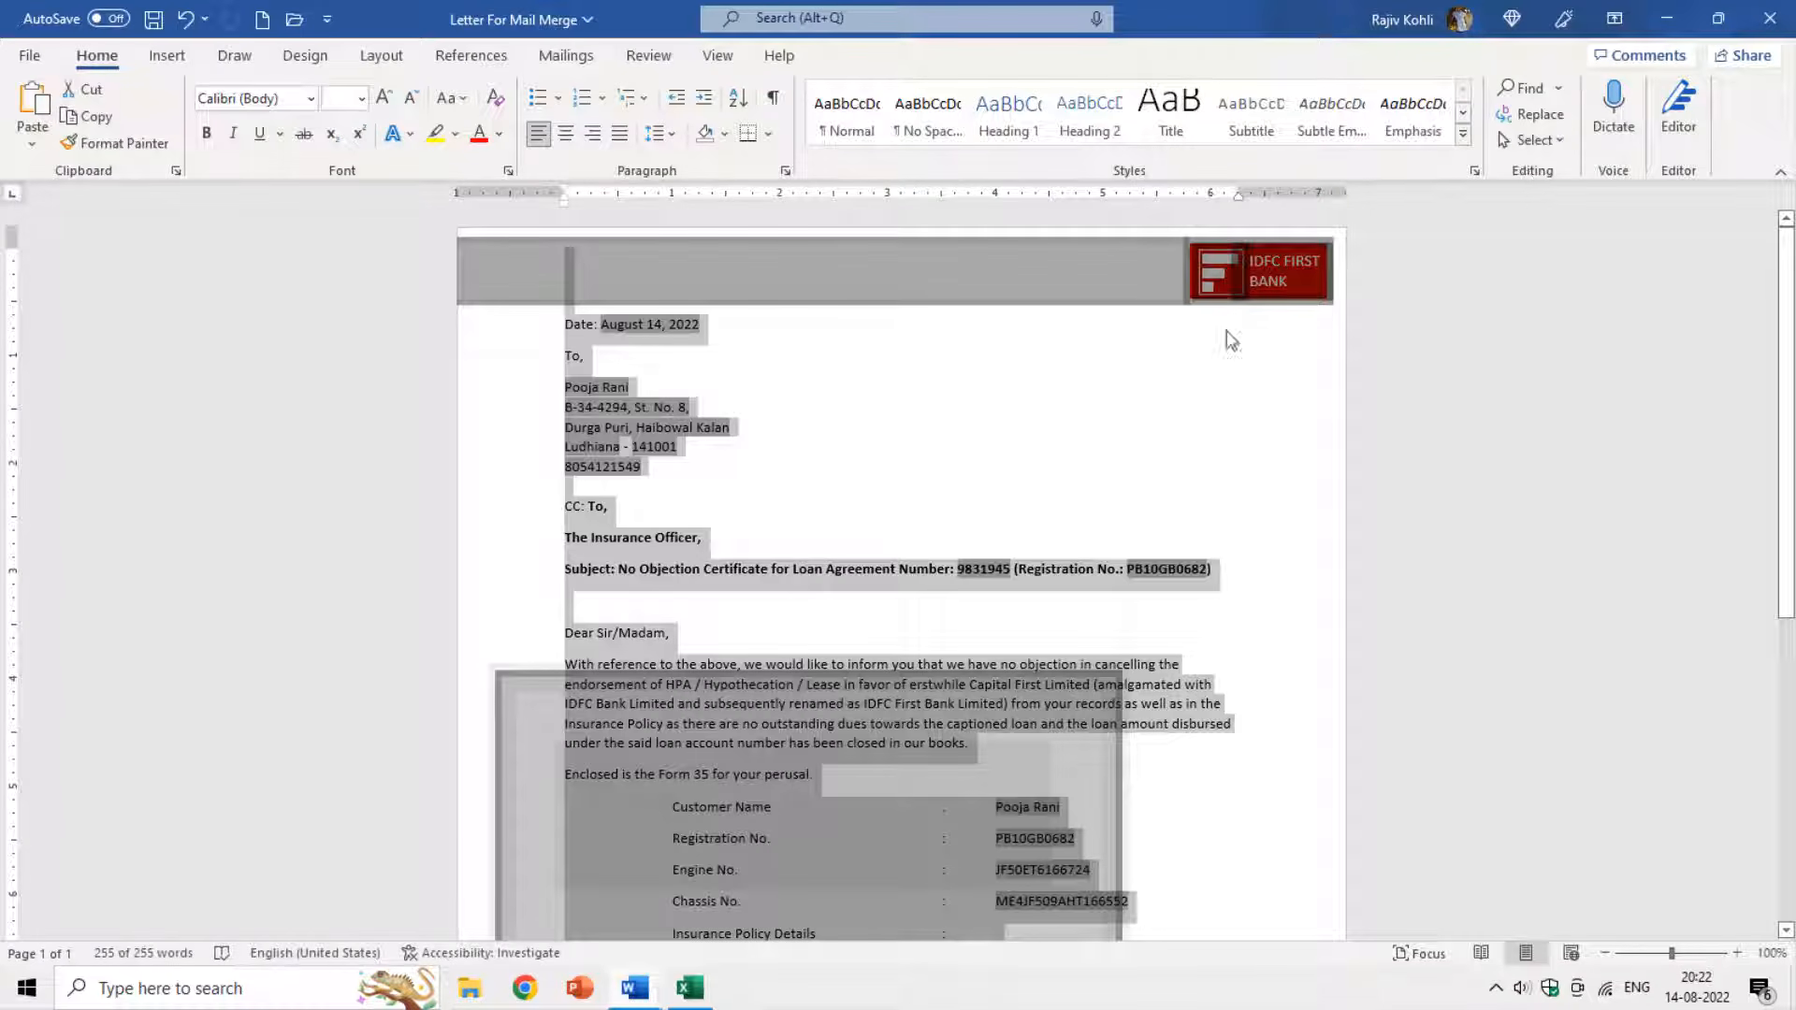
scroll(1087, 412, "down", 5)
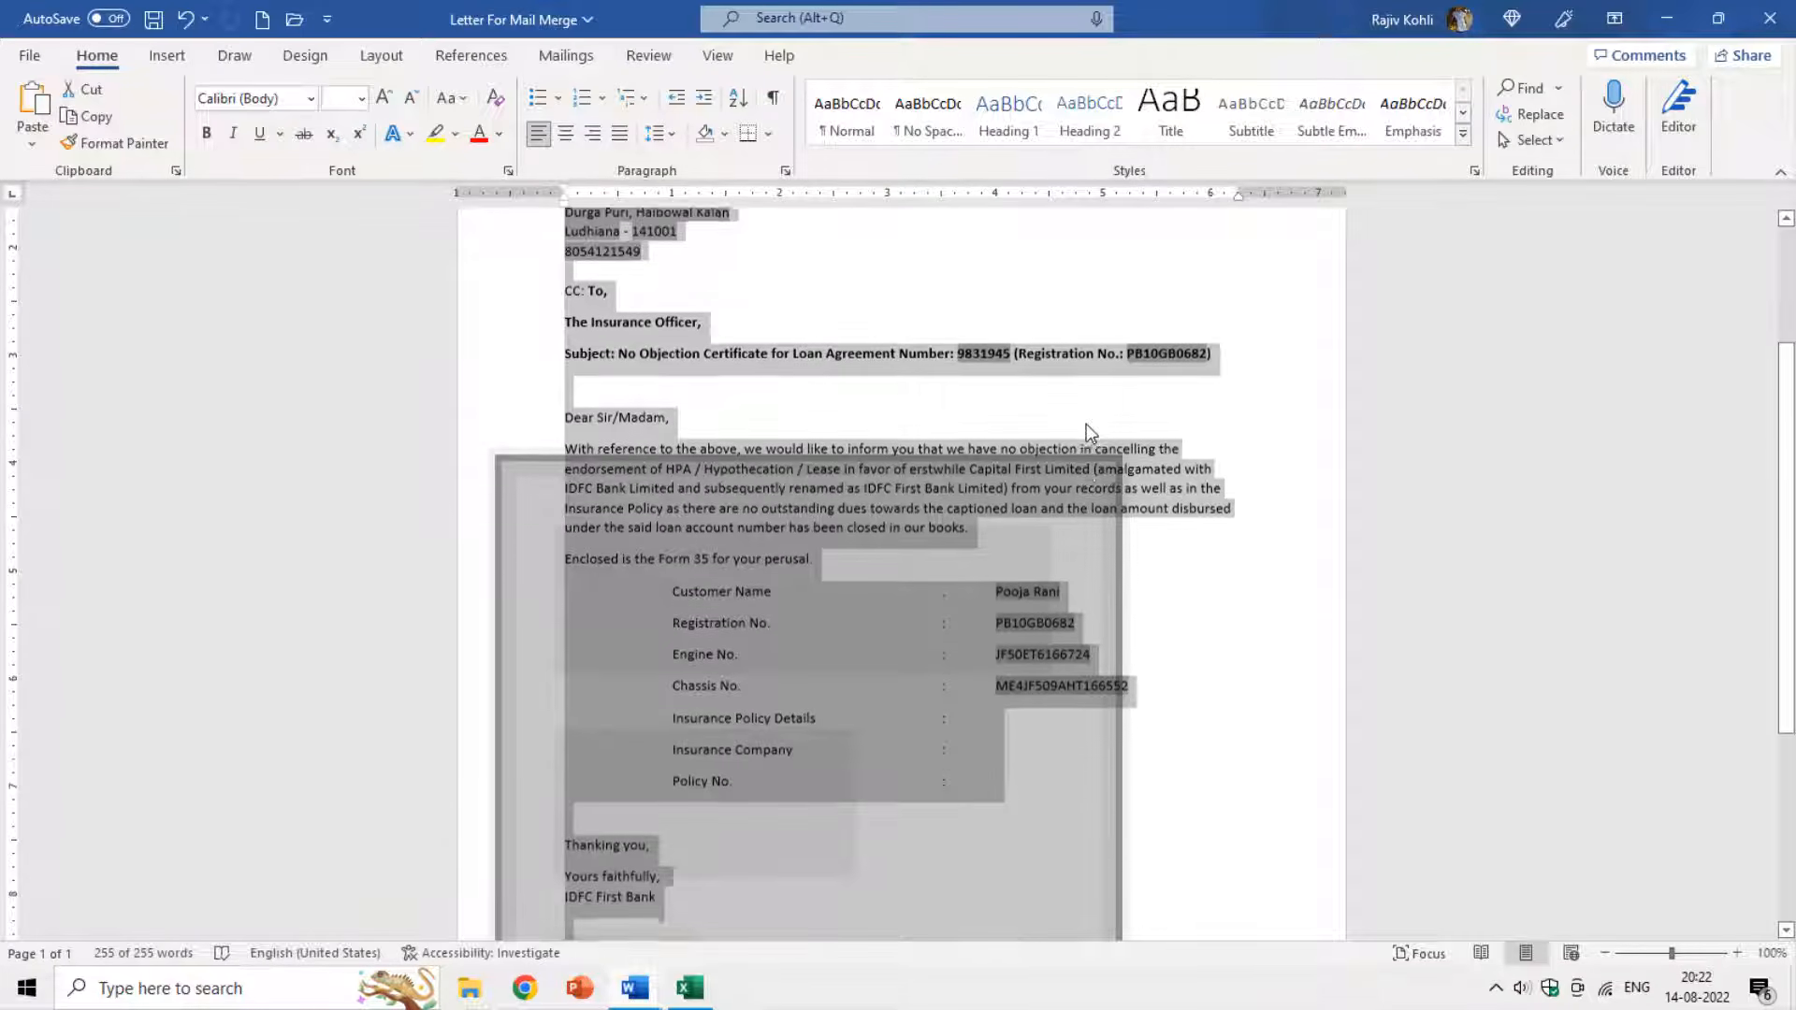
scroll(1088, 433, "down", 3)
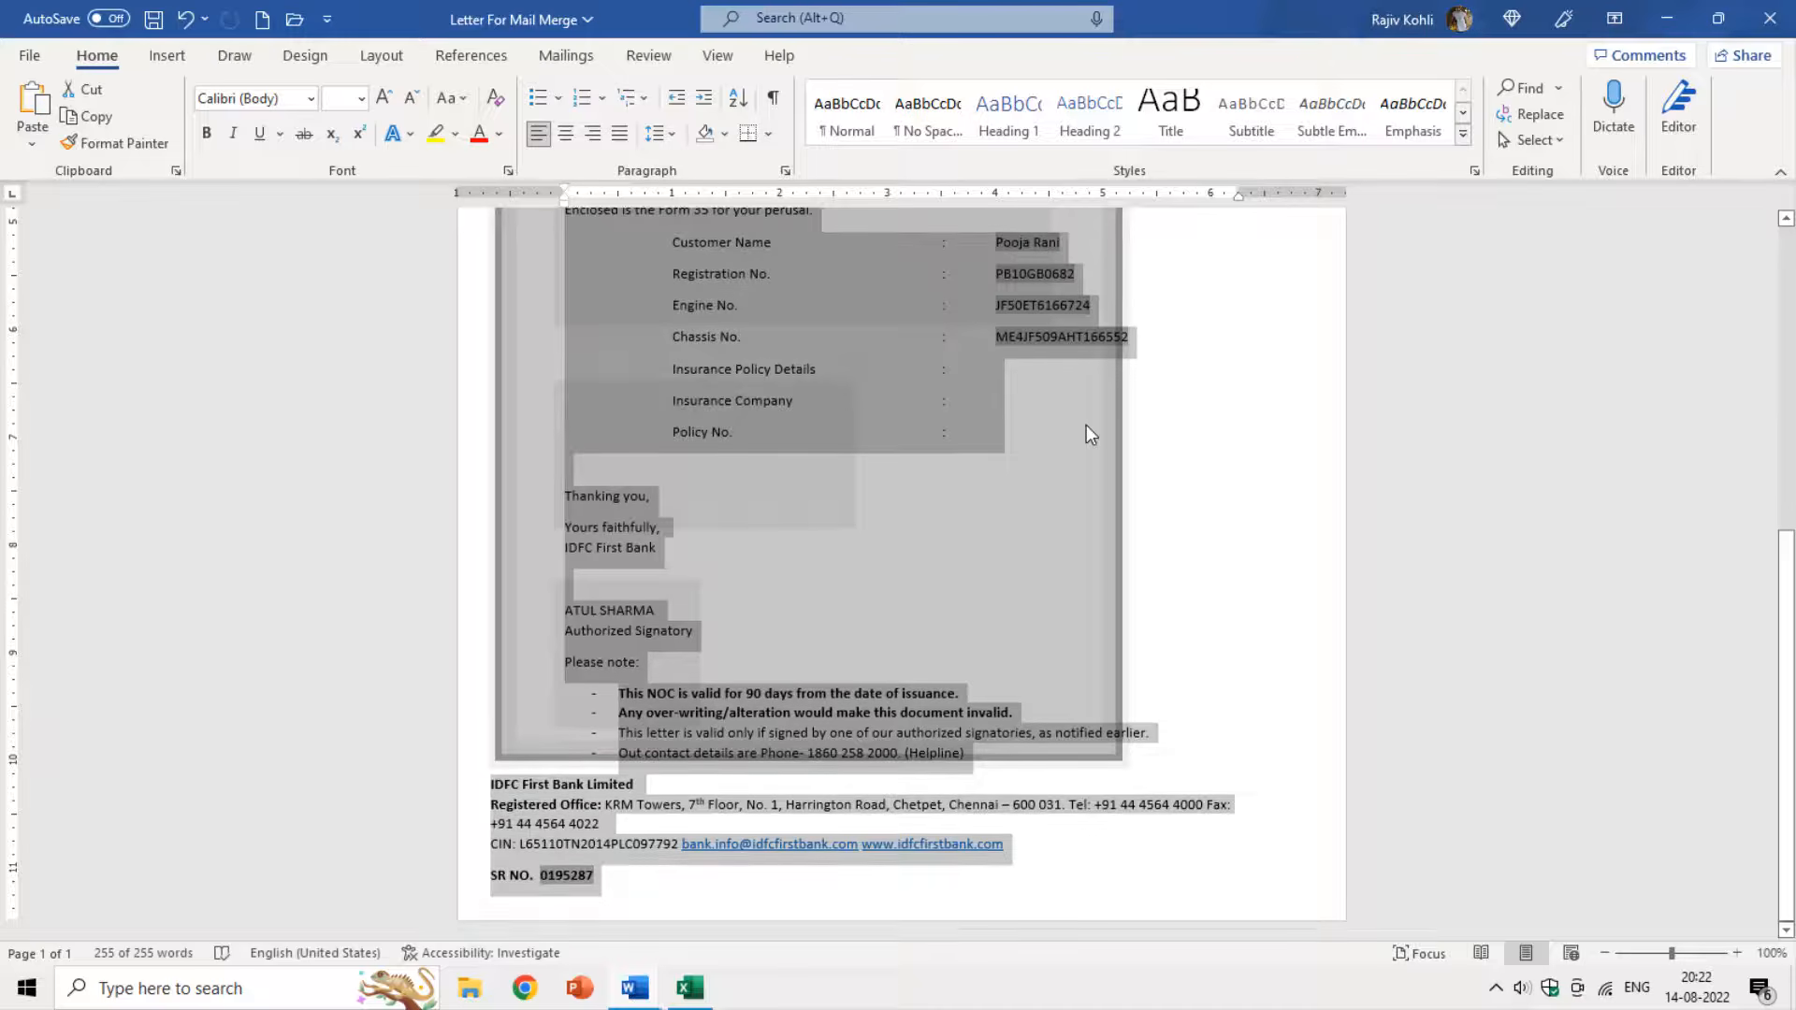
scroll(1086, 425, "up", 8)
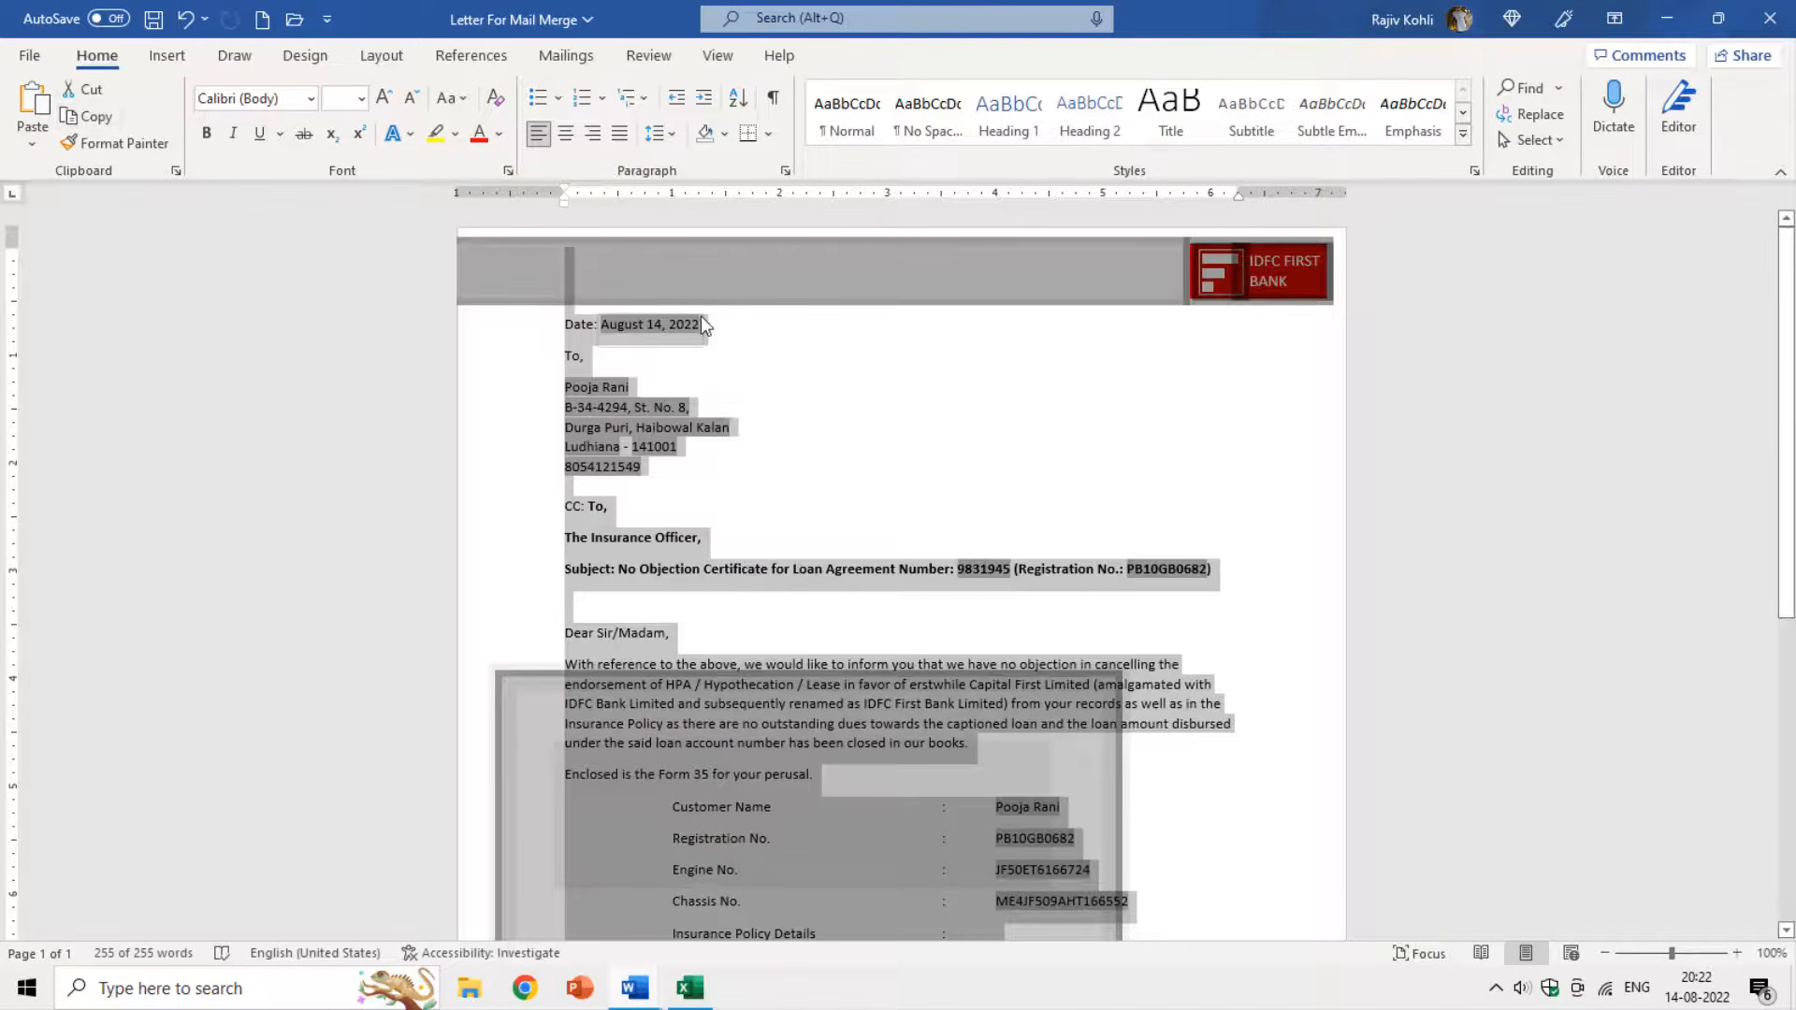
left_click(87, 116)
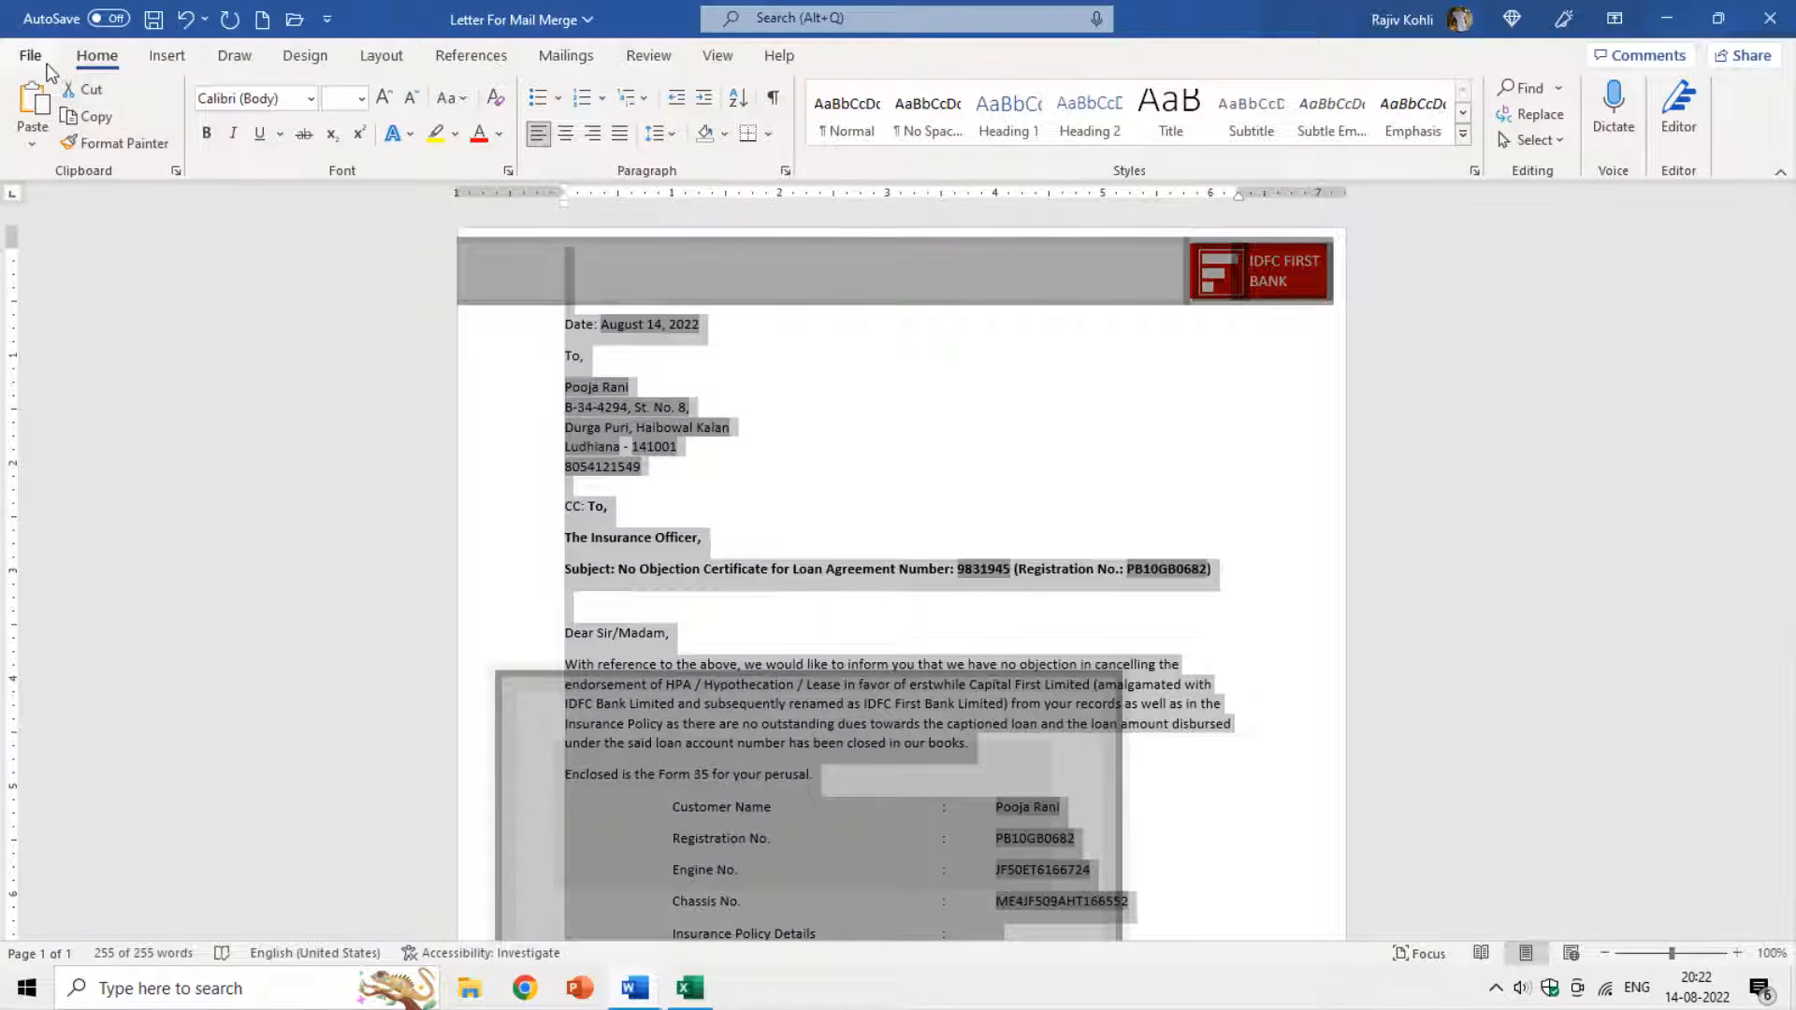
Paste the copied letter into a new blank document.
left_click(43, 54)
left_click(62, 161)
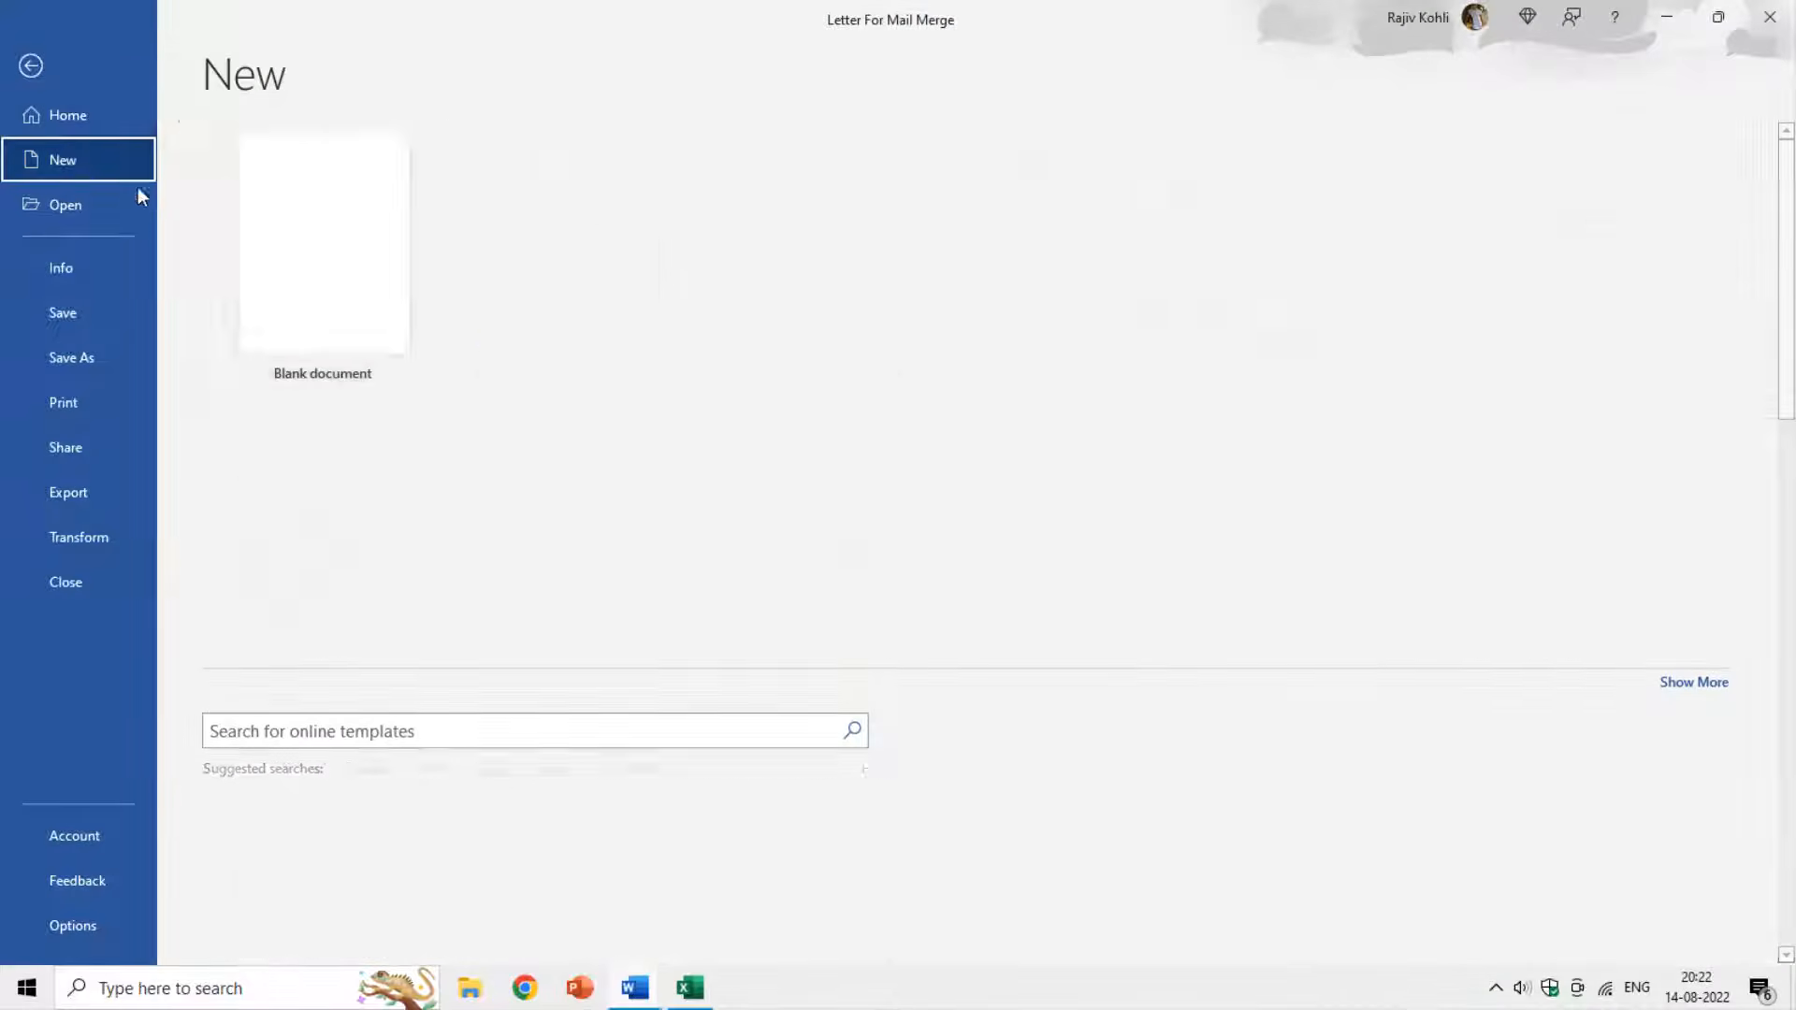
left_click(345, 234)
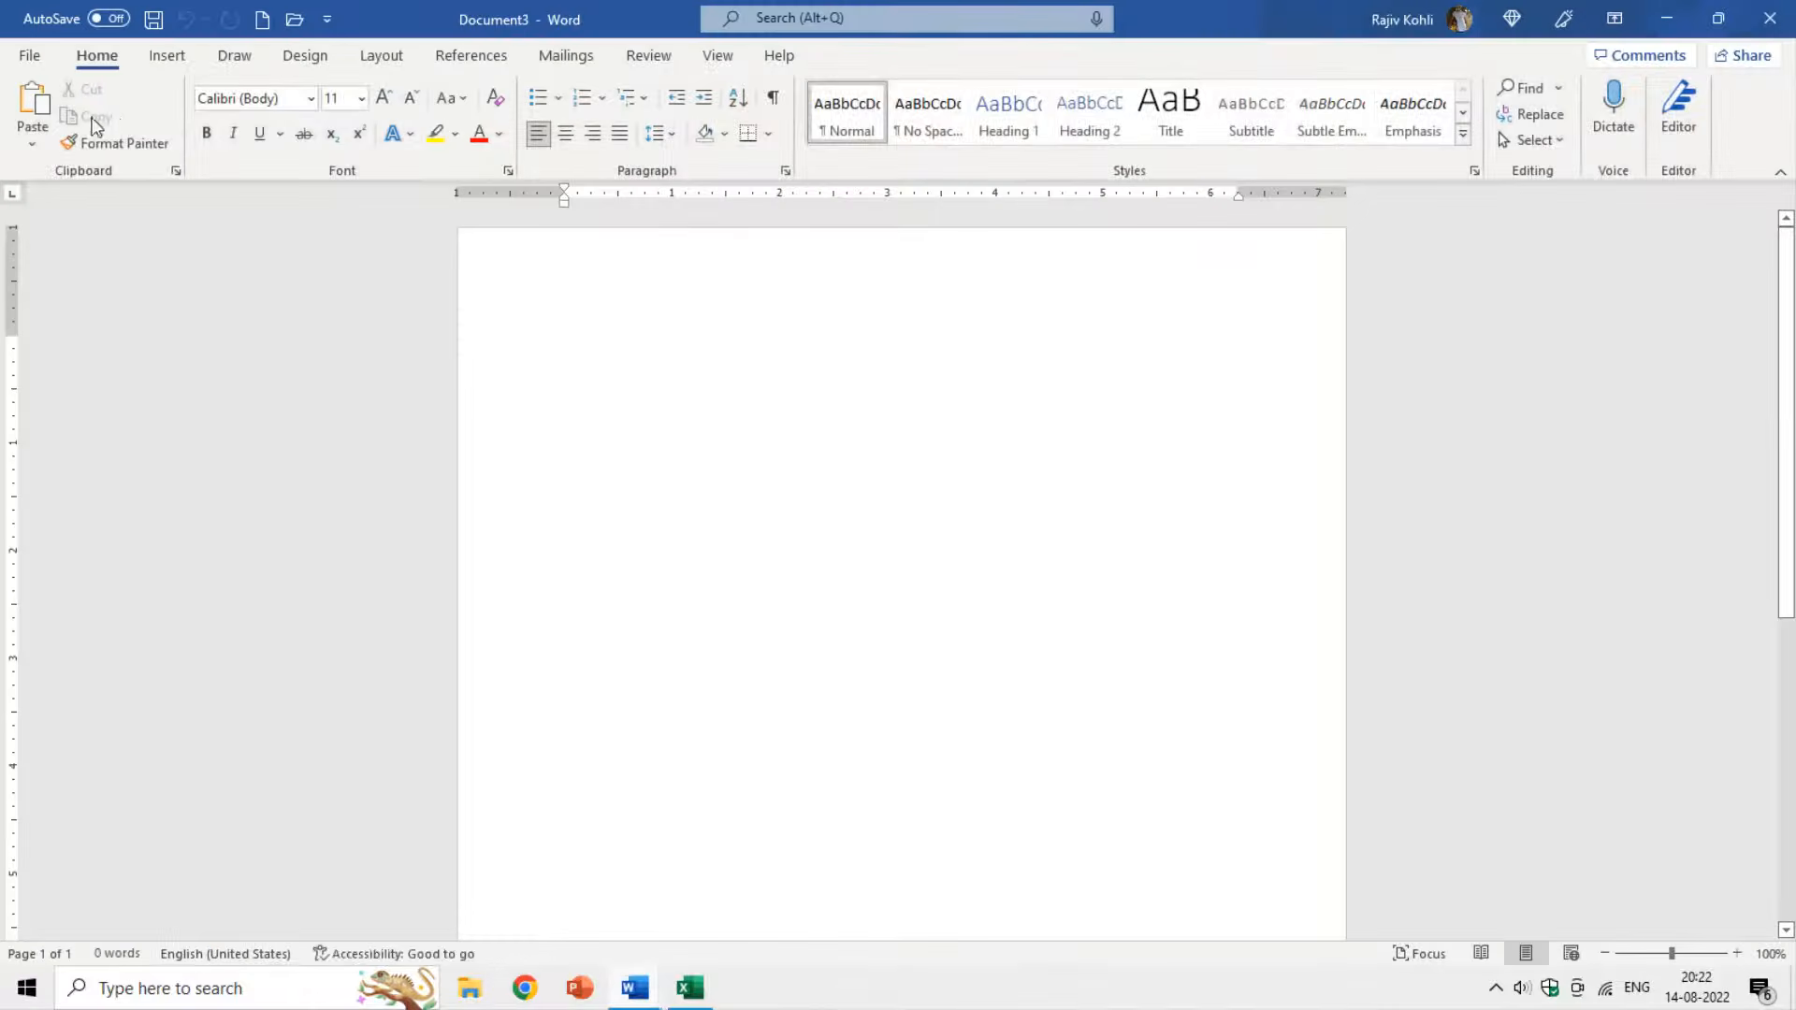
left_click(31, 101)
Delete the recipient address lines and the loan agreement and registration numbers from the subject.
scroll(691, 505, "up", 10)
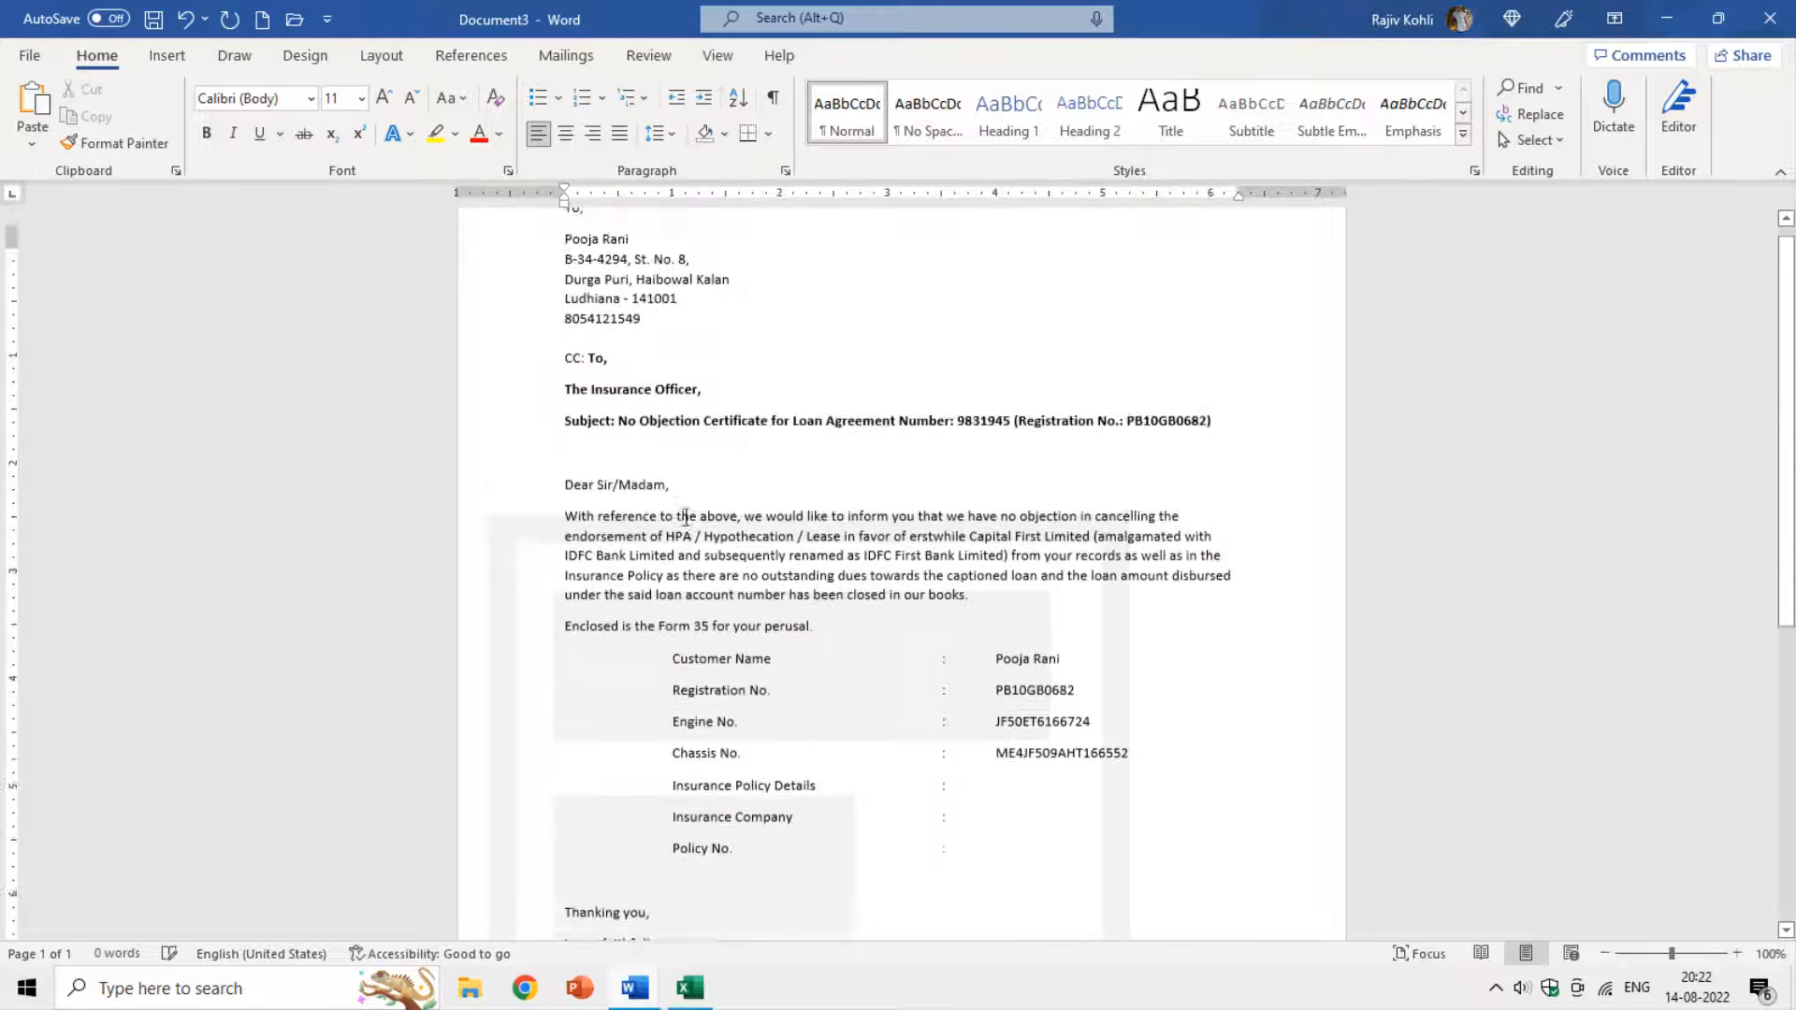
left_click_drag(565, 387, 642, 468)
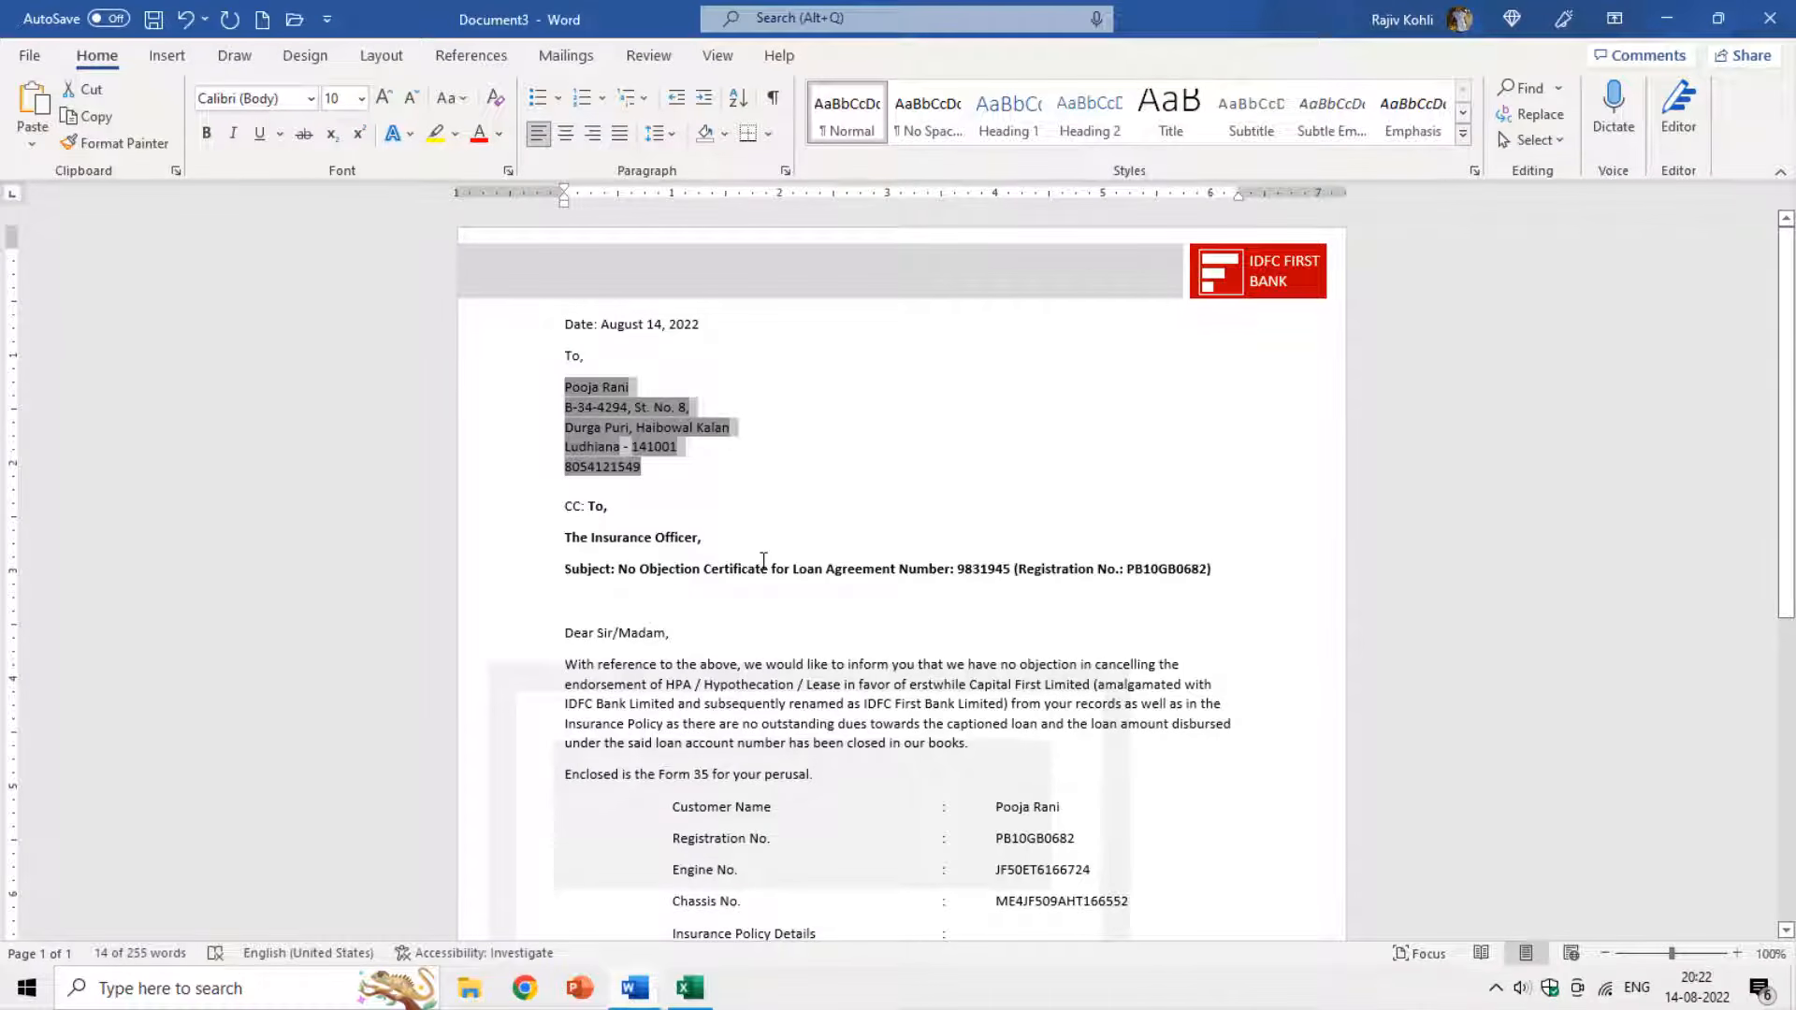
key("Delete")
key("Down")
key("Down")
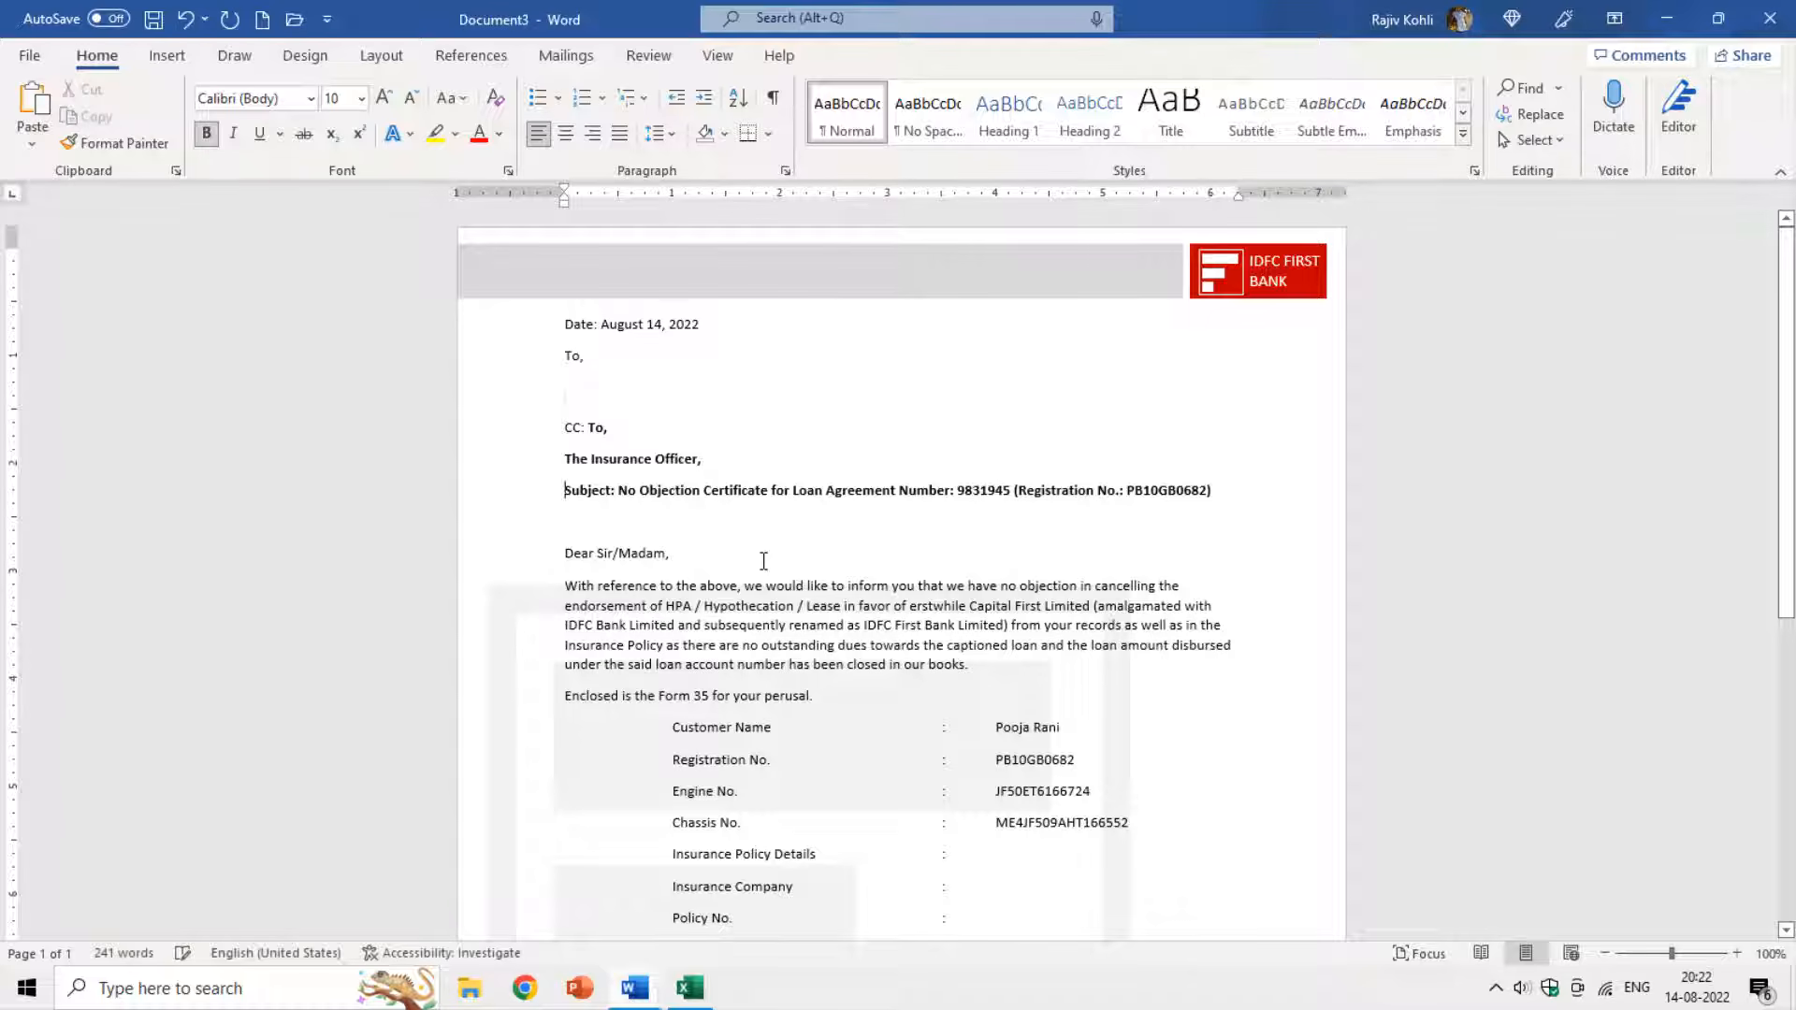
key("Down")
key("End")
key("ctrl+shift+Left")
key("ctrl+shift+Left")
key("ctrl+Left")
key("ctrl+Left")
key("ctrl+Left")
key("ctrl+Left")
key("ctrl+shift+Left")
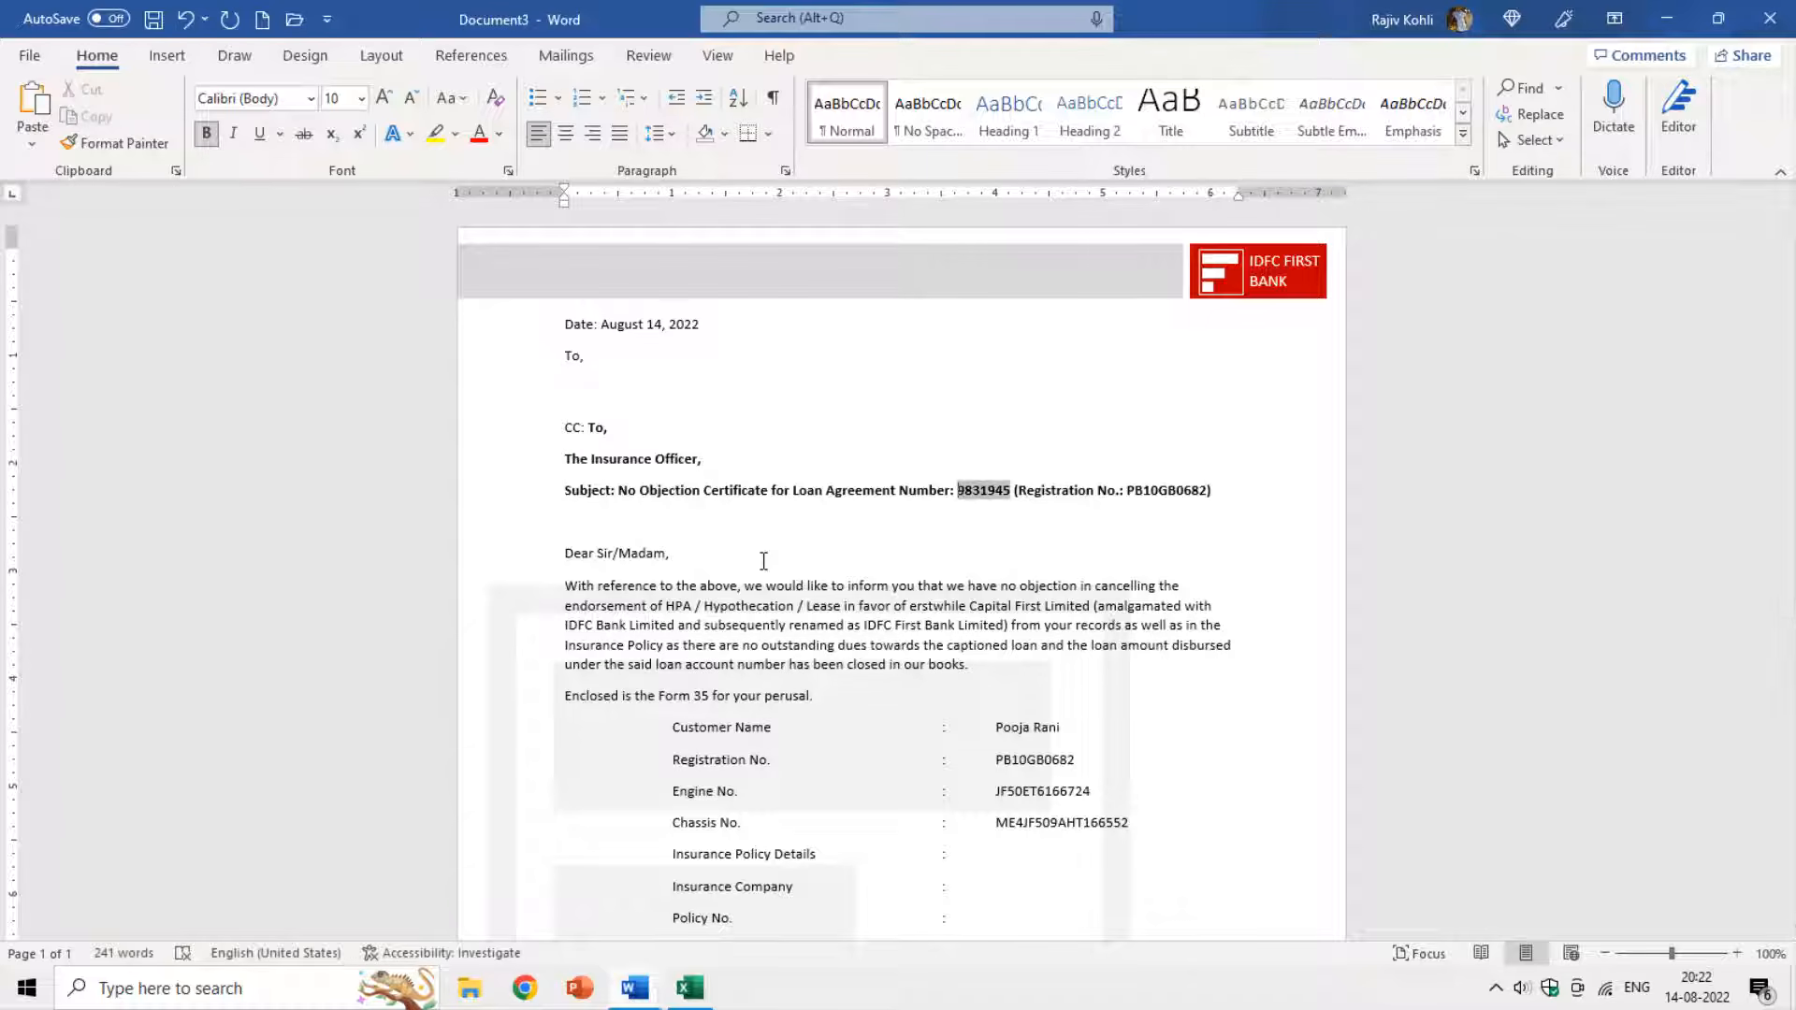
key("Delete")
key("End")
key("Left")
key("ctrl+shift+Left")
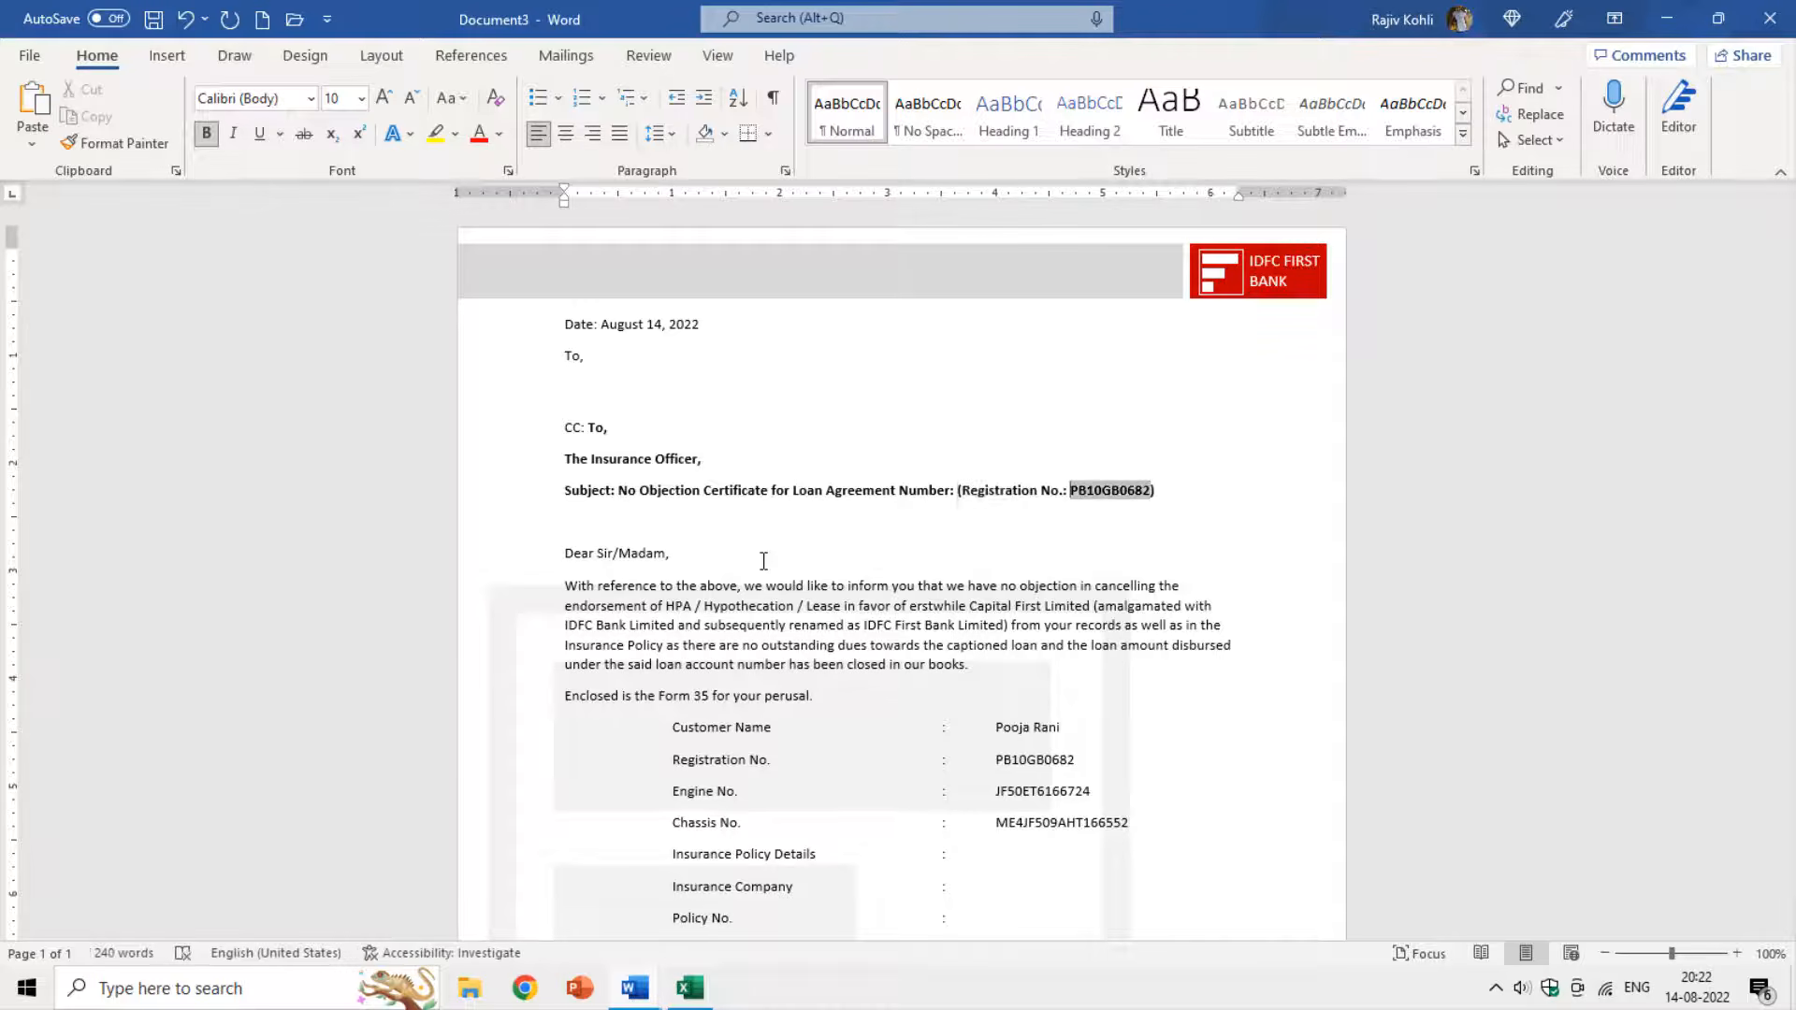
key("Delete")
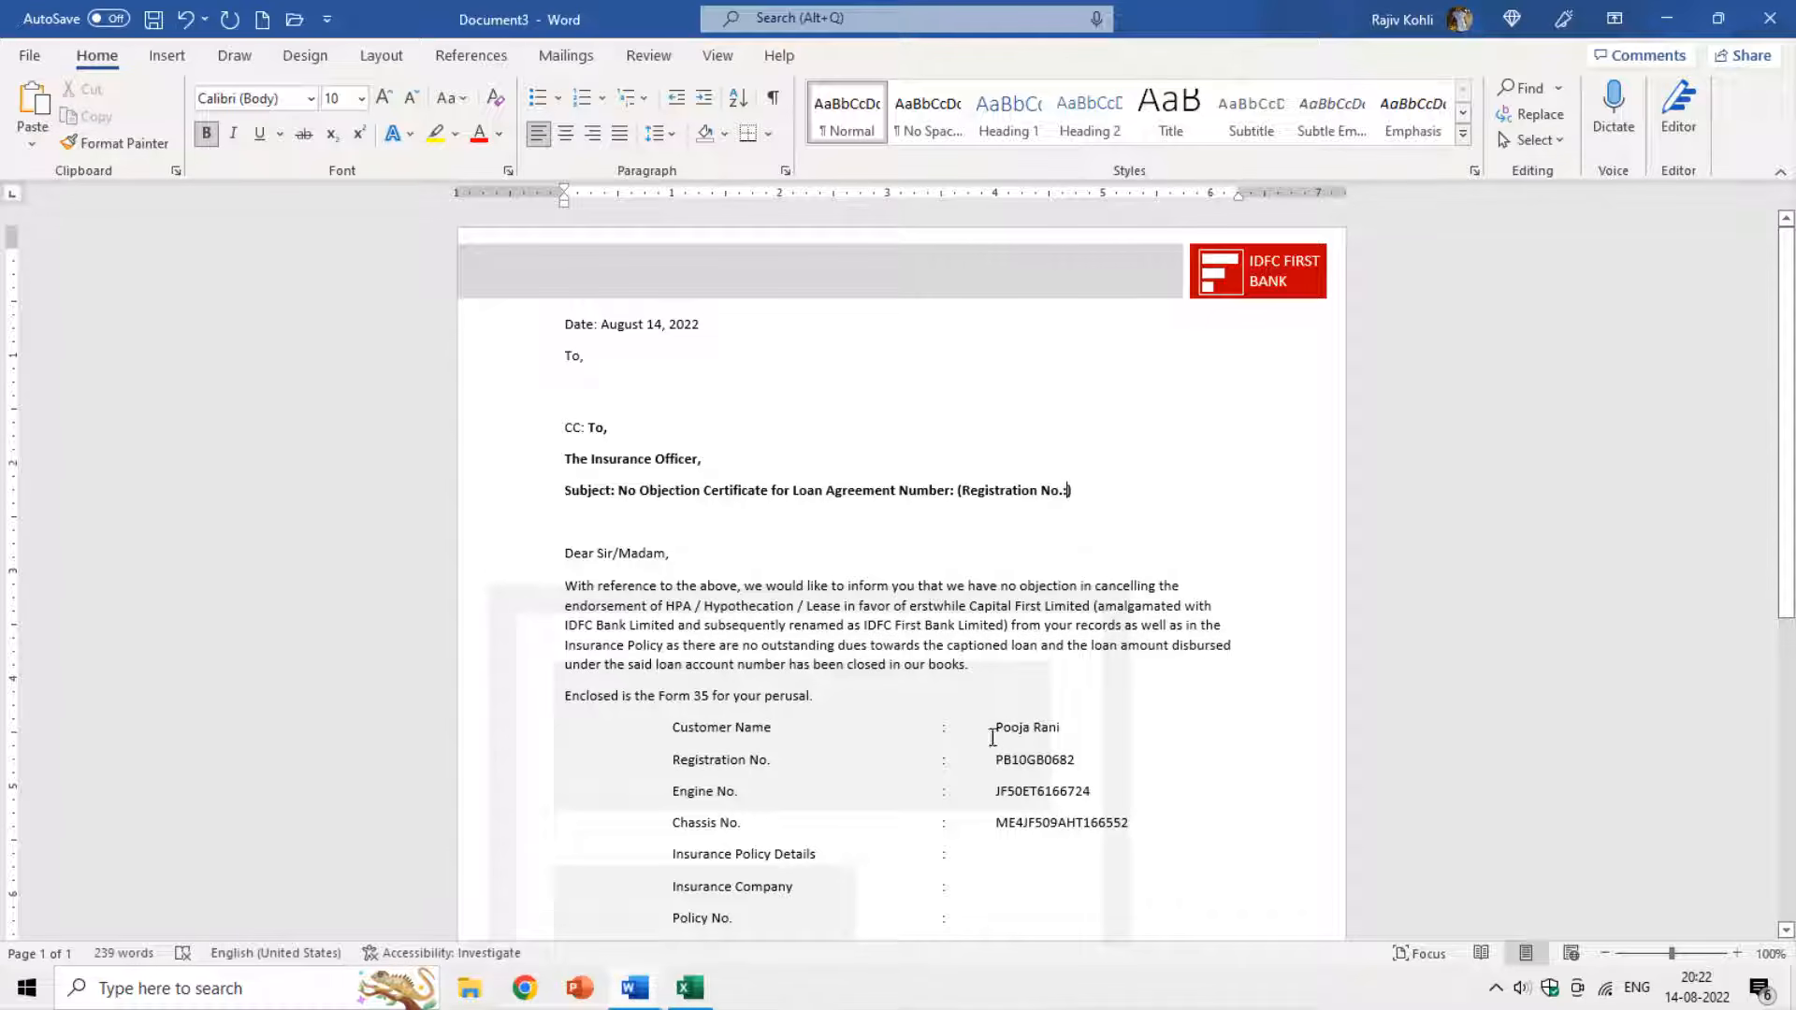
Clear the Customer Name, Chassis No. and SR NO. values, then close the scratch document.
left_click_drag(994, 728, 1091, 793)
key("Delete")
key("Delete")
key("Delete")
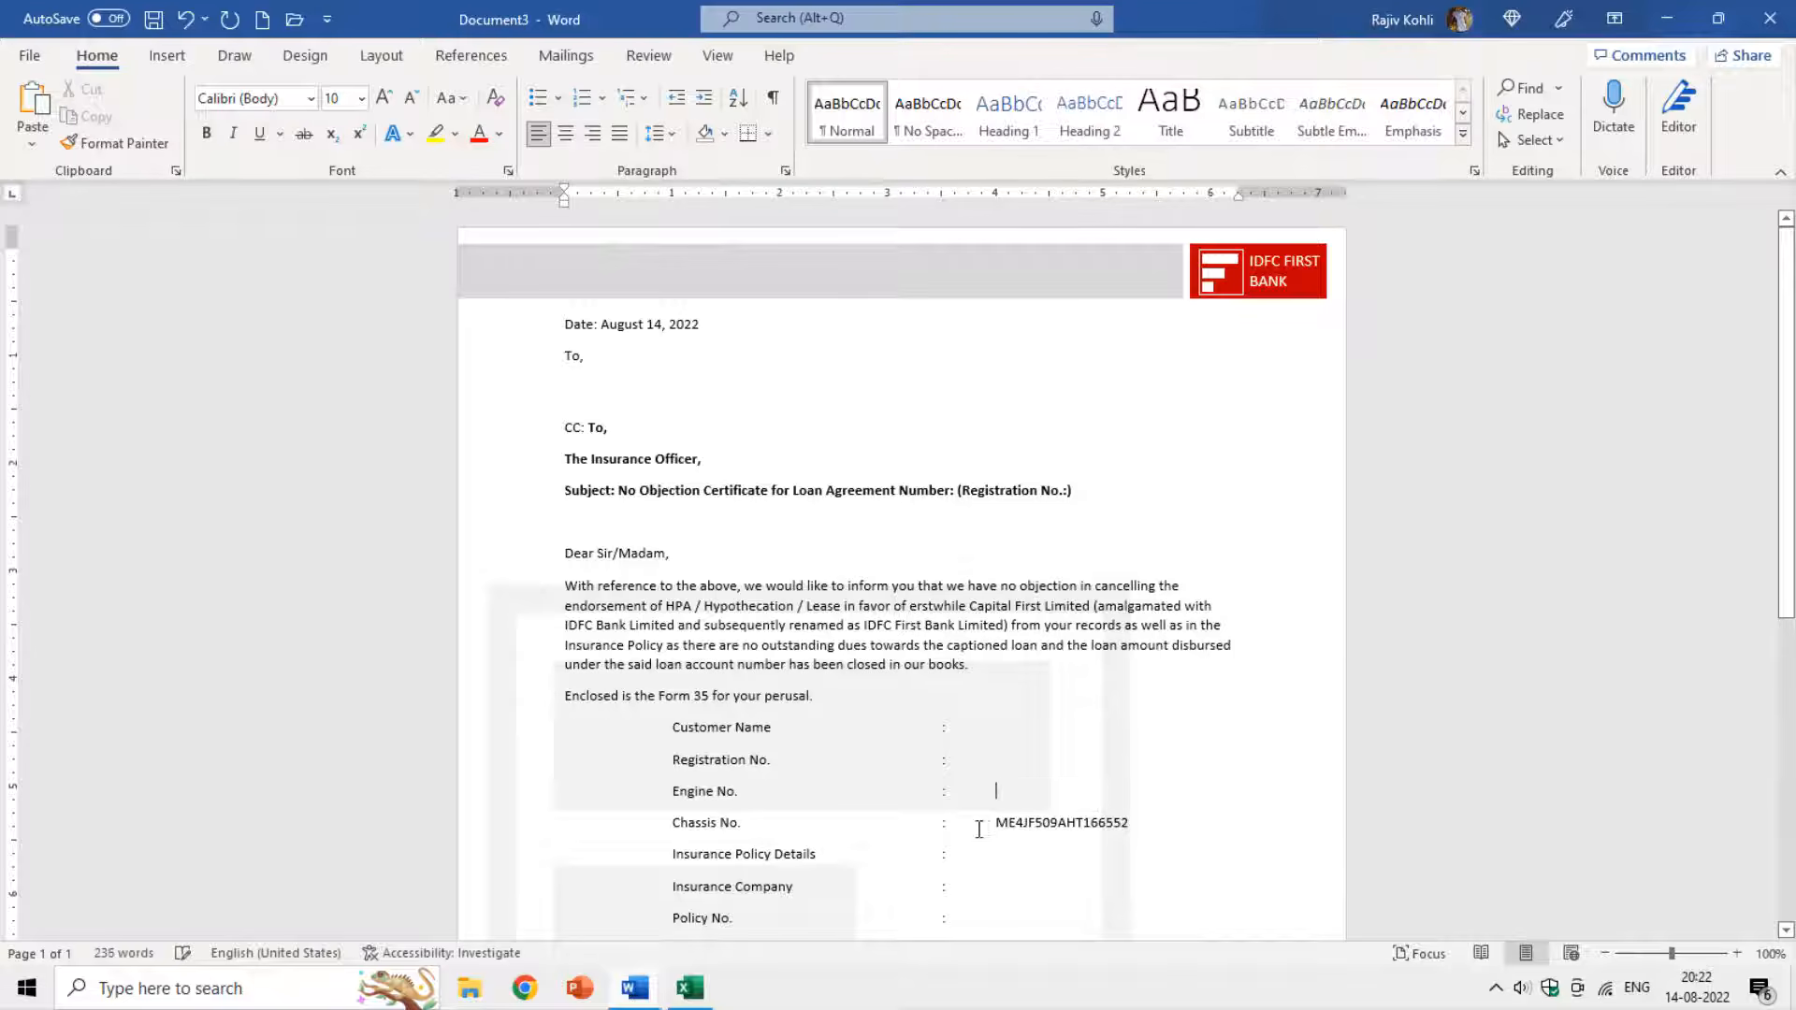
left_click_drag(994, 823, 1143, 824)
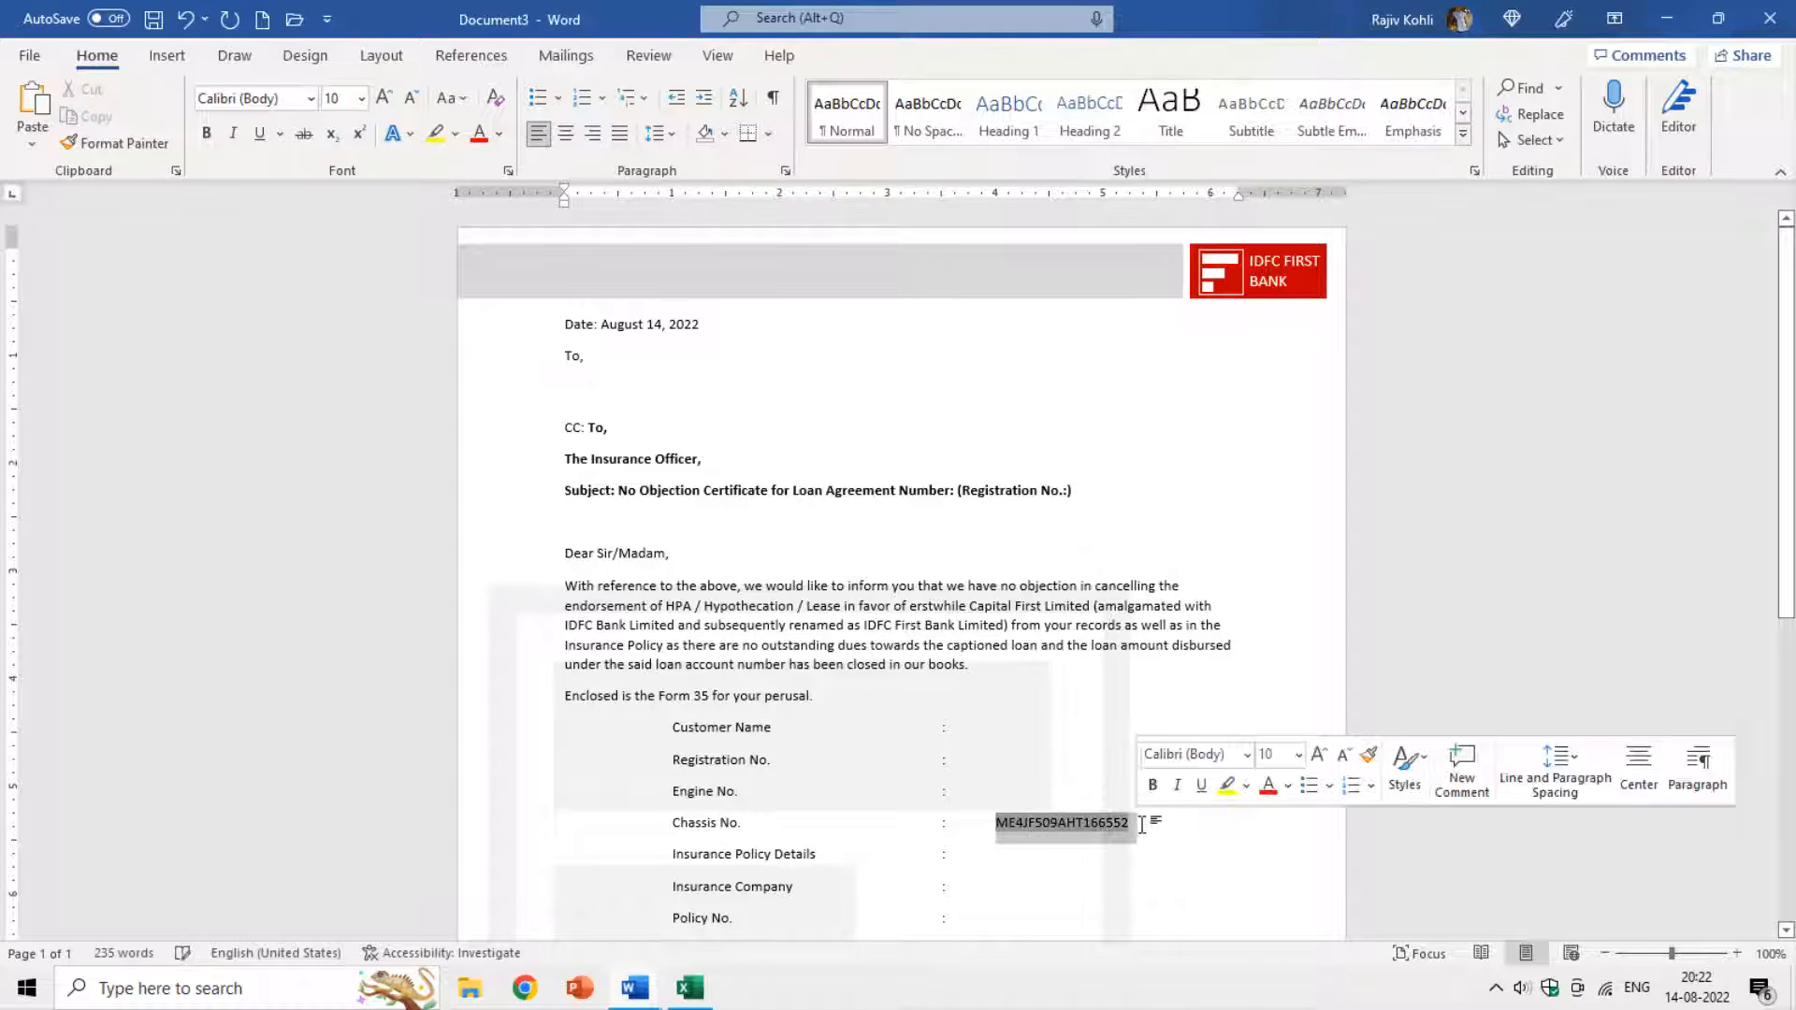
key("Delete")
scroll(1144, 824, "down", 10)
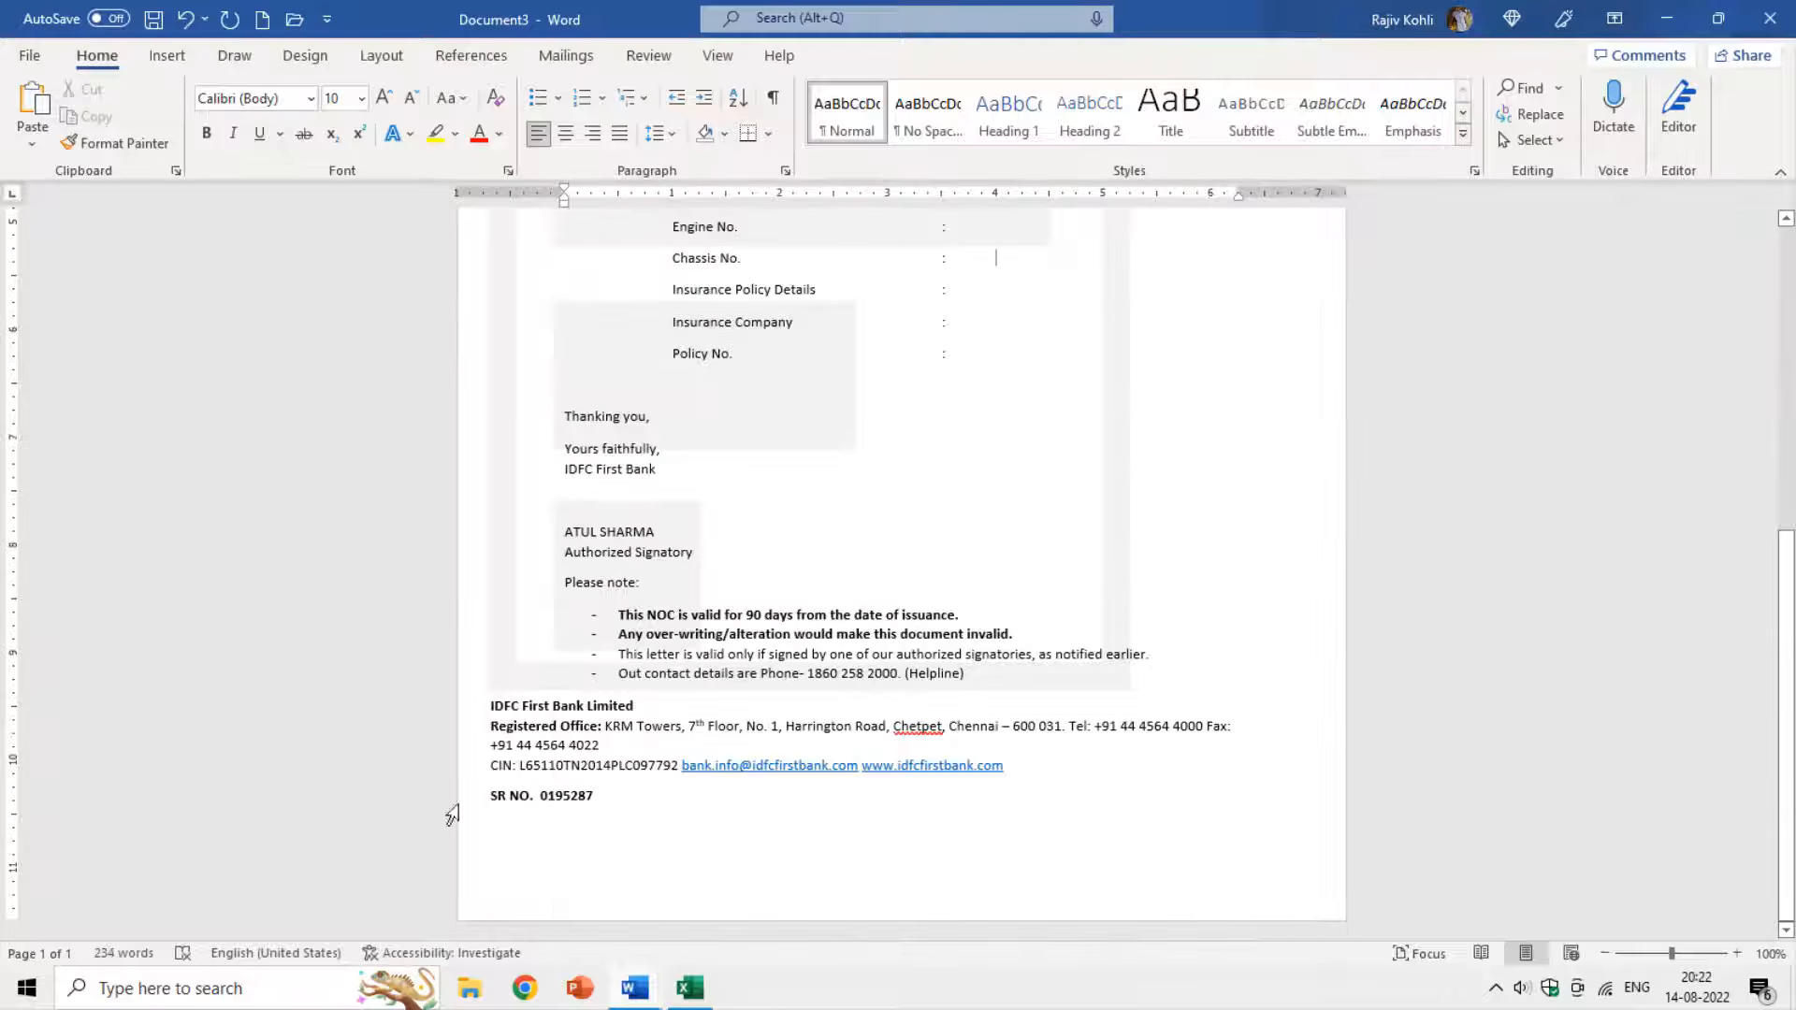
double_click(562, 795)
key("Delete")
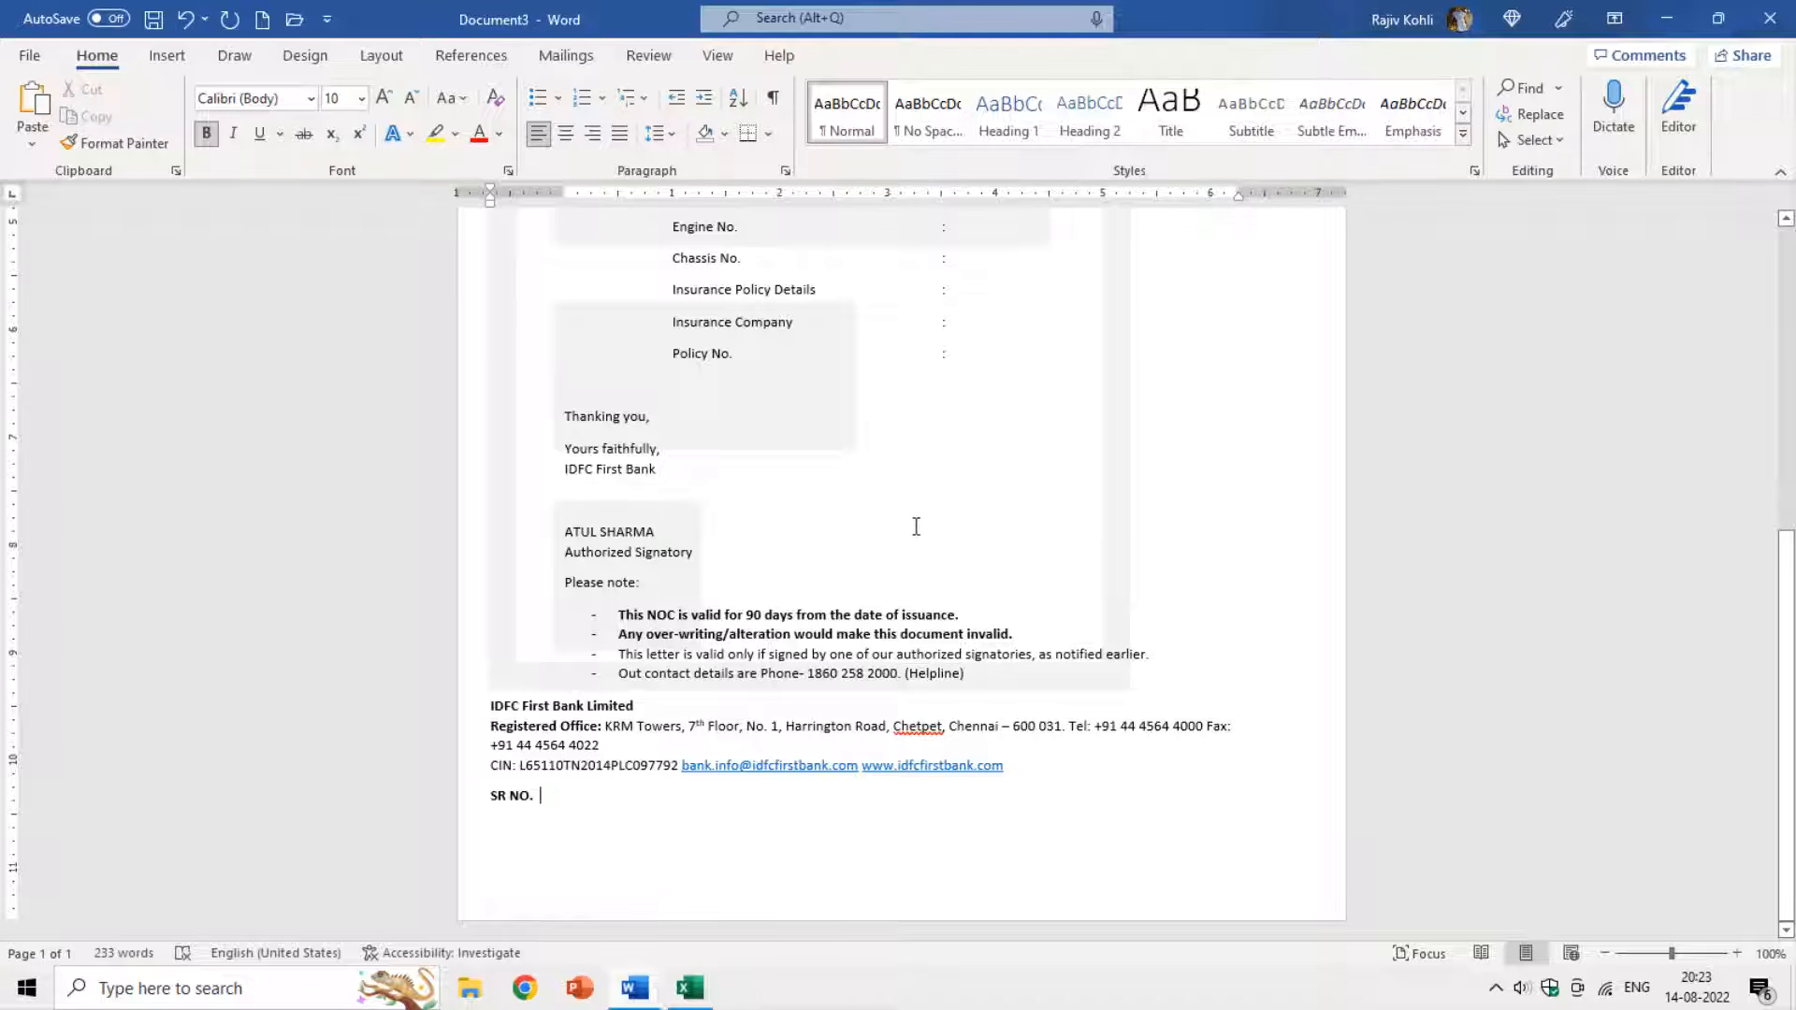
key("ctrl+w")
Discard the scratch document without saving and return to the original letter.
left_click(990, 615)
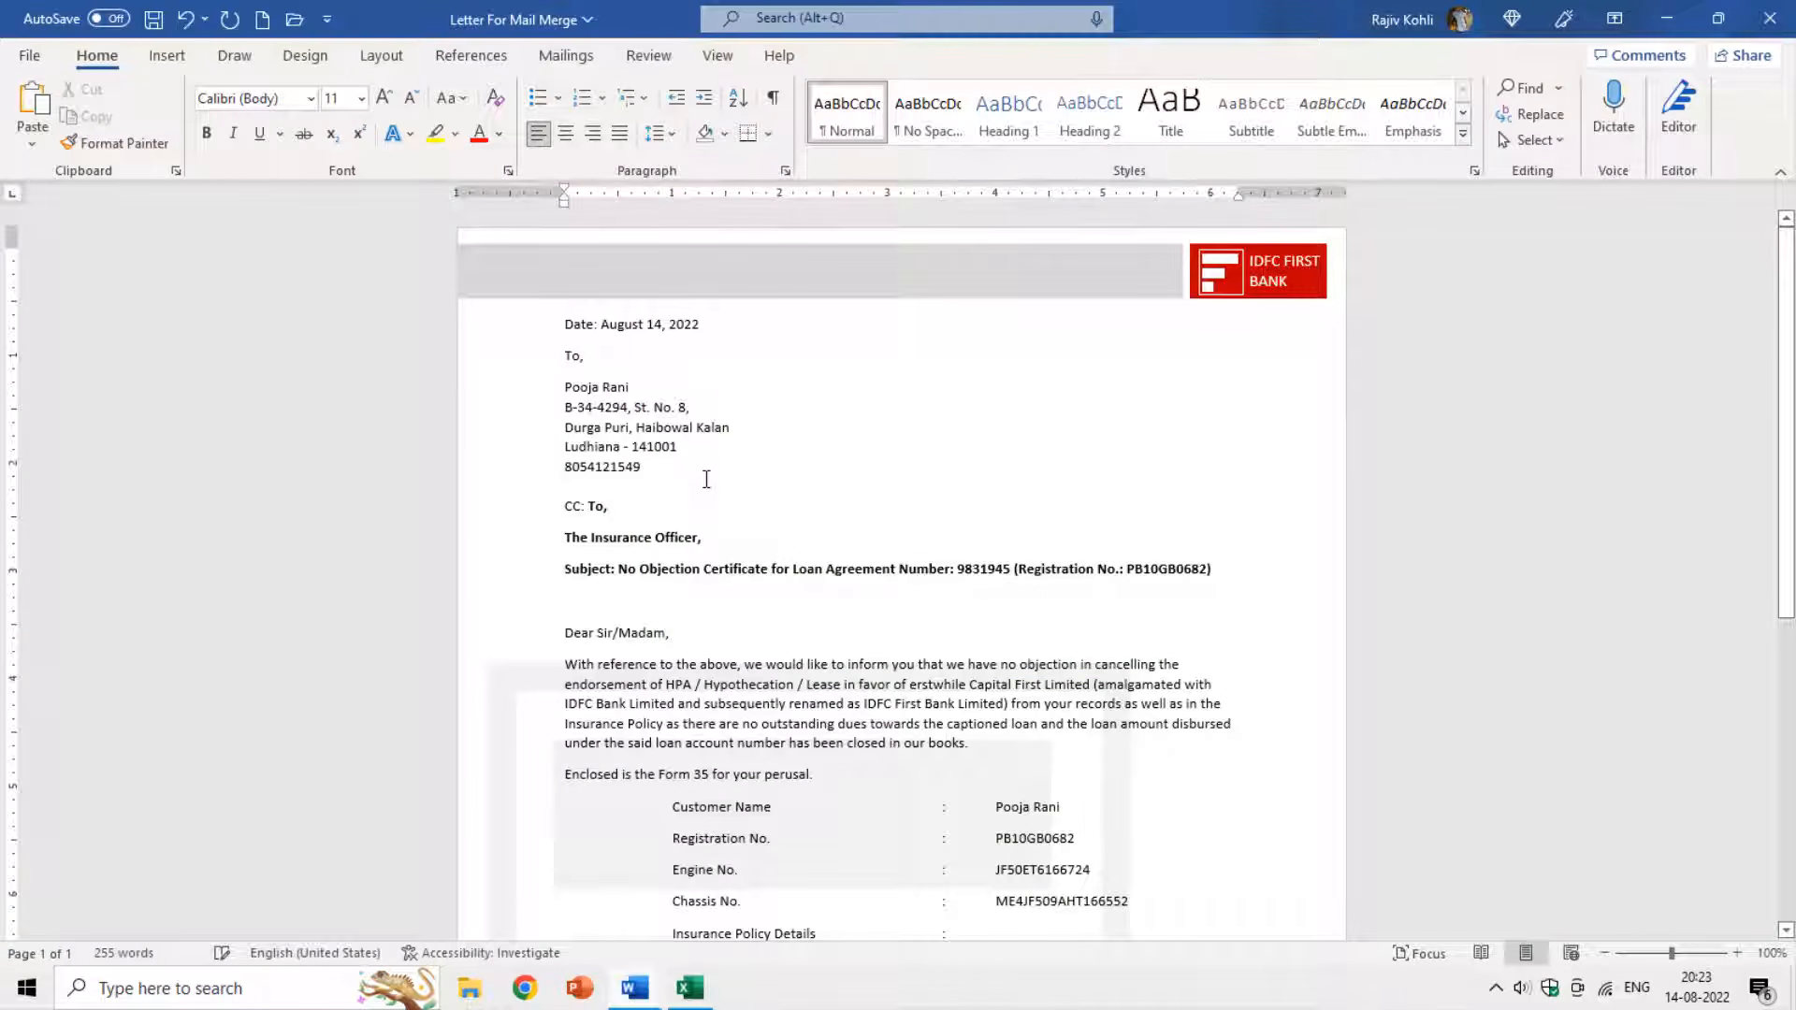
left_click(728, 367)
scroll(872, 463, "down", 8)
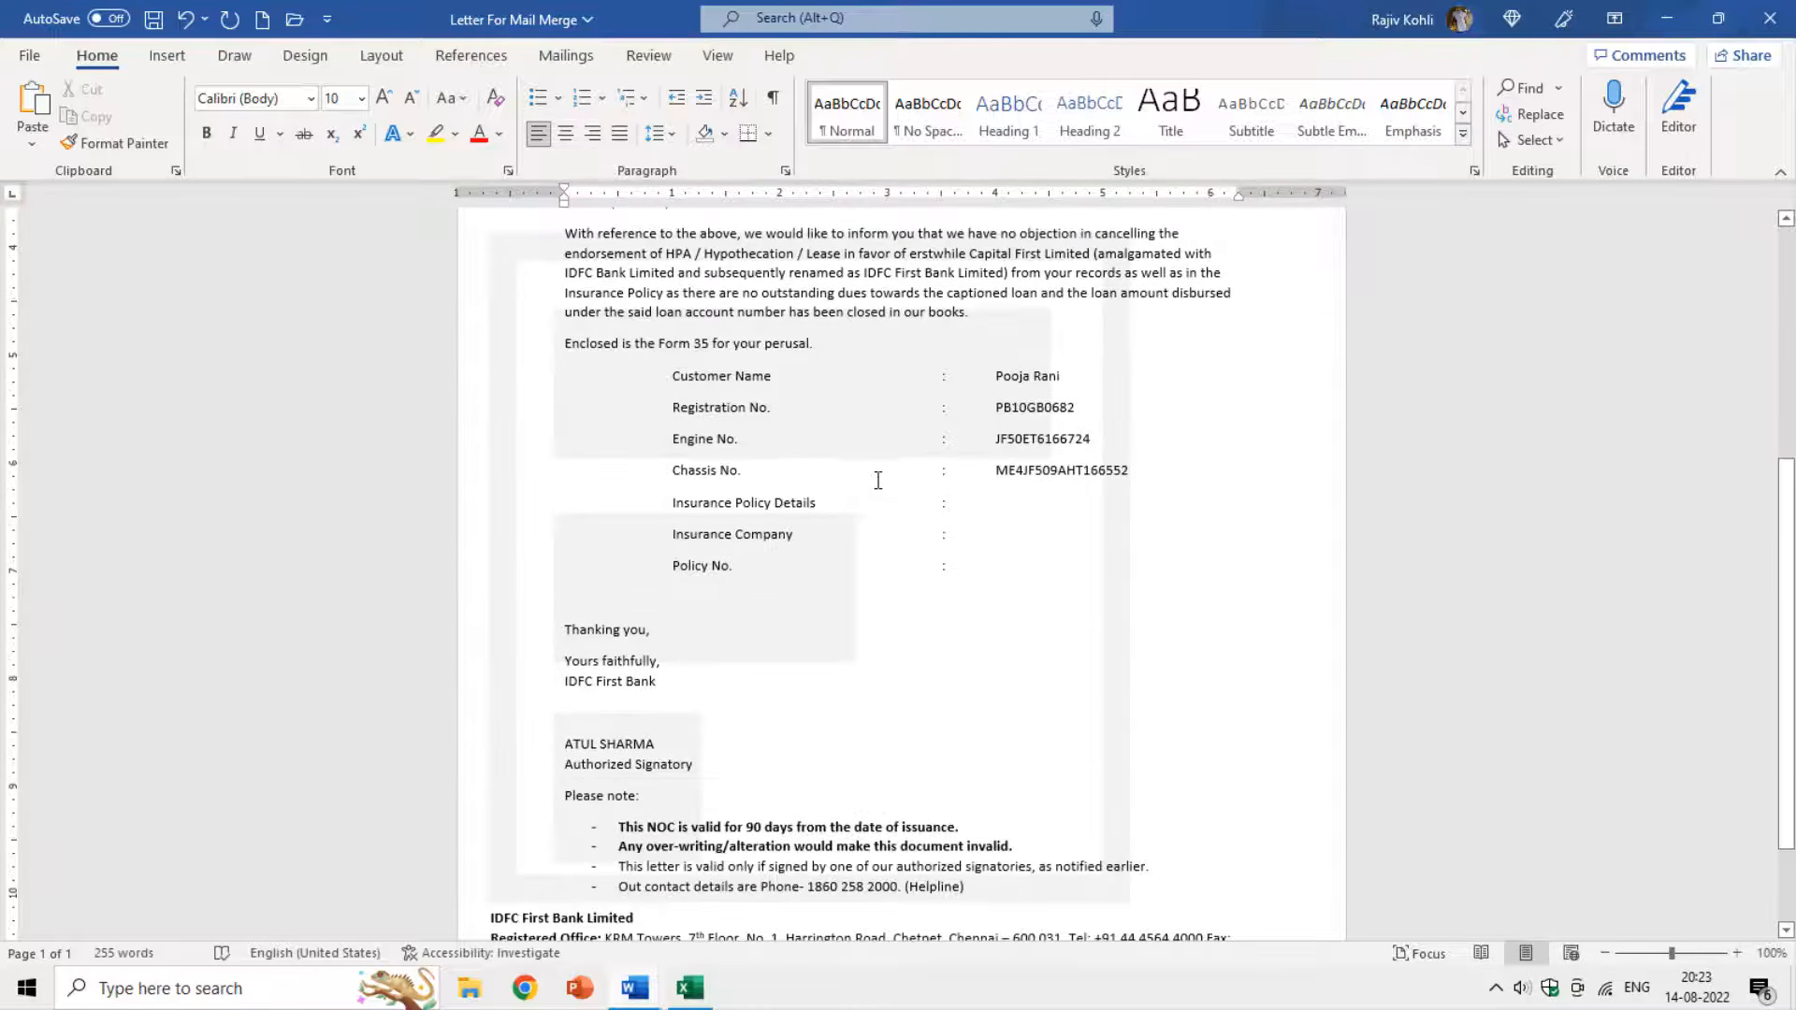
scroll(878, 481, "down", 3)
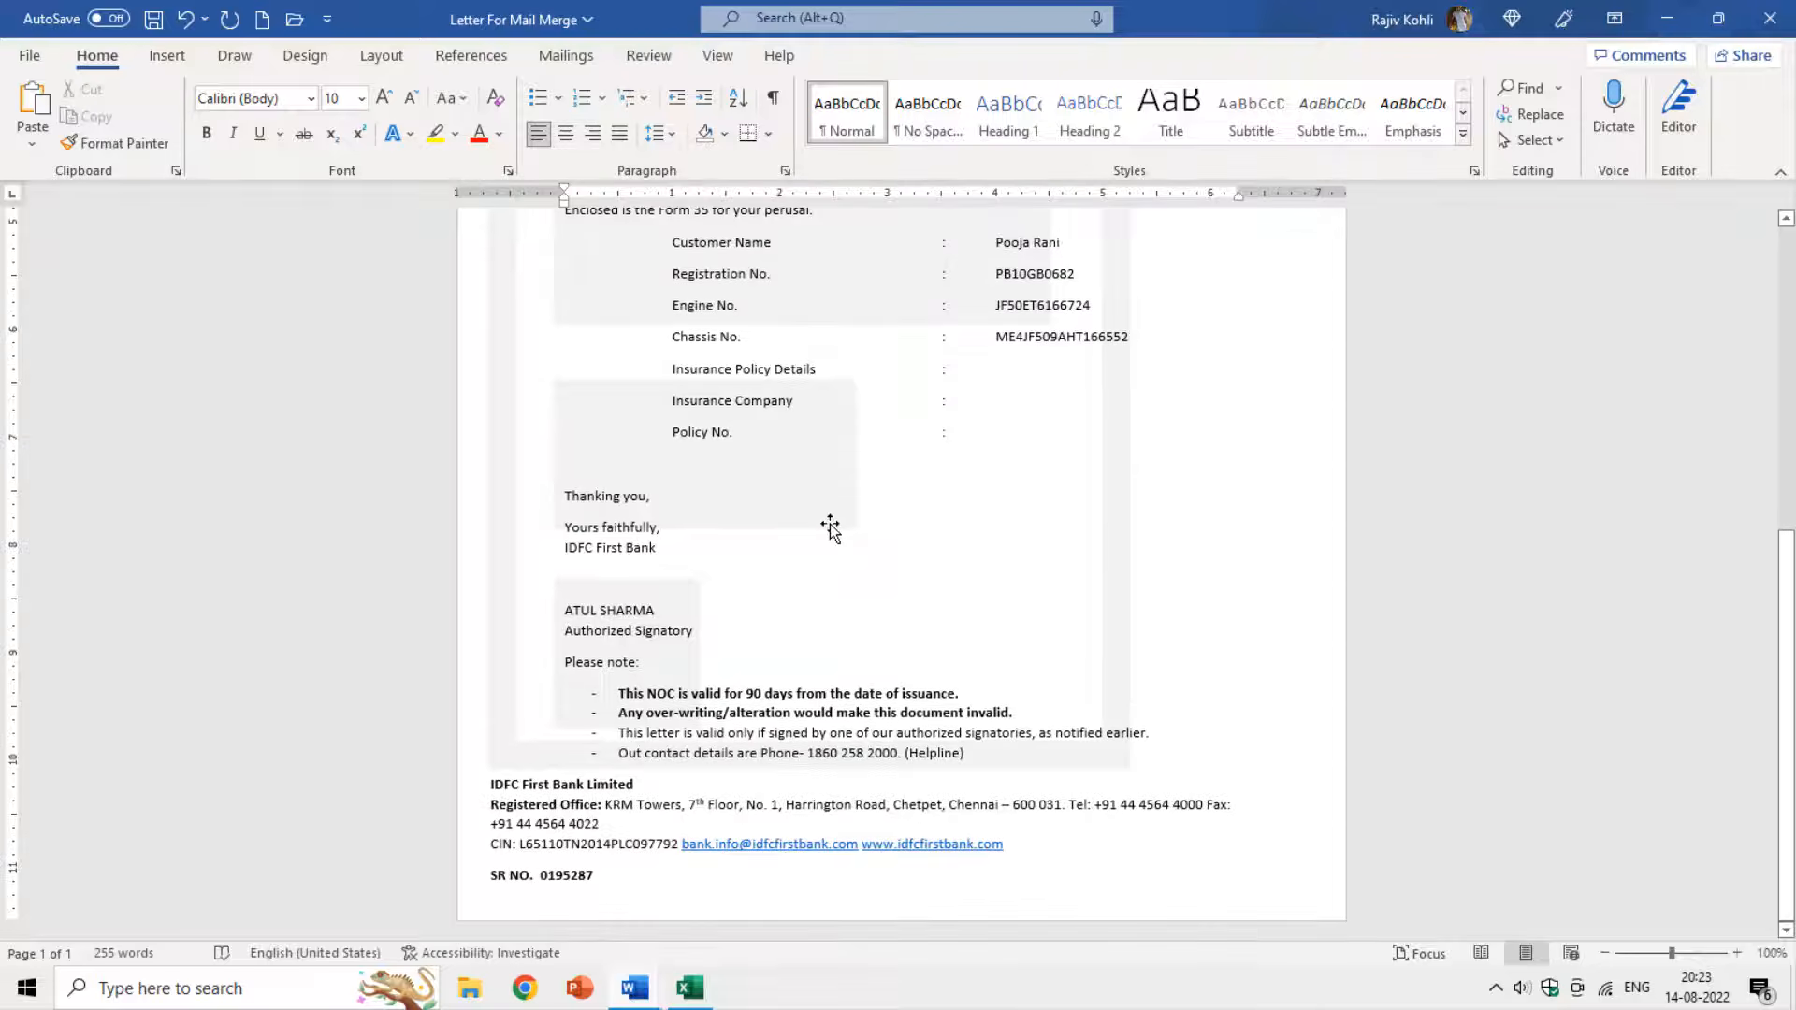
Save the original letter as a copy named 'Letter For Mail Merge 2'.
left_click(36, 56)
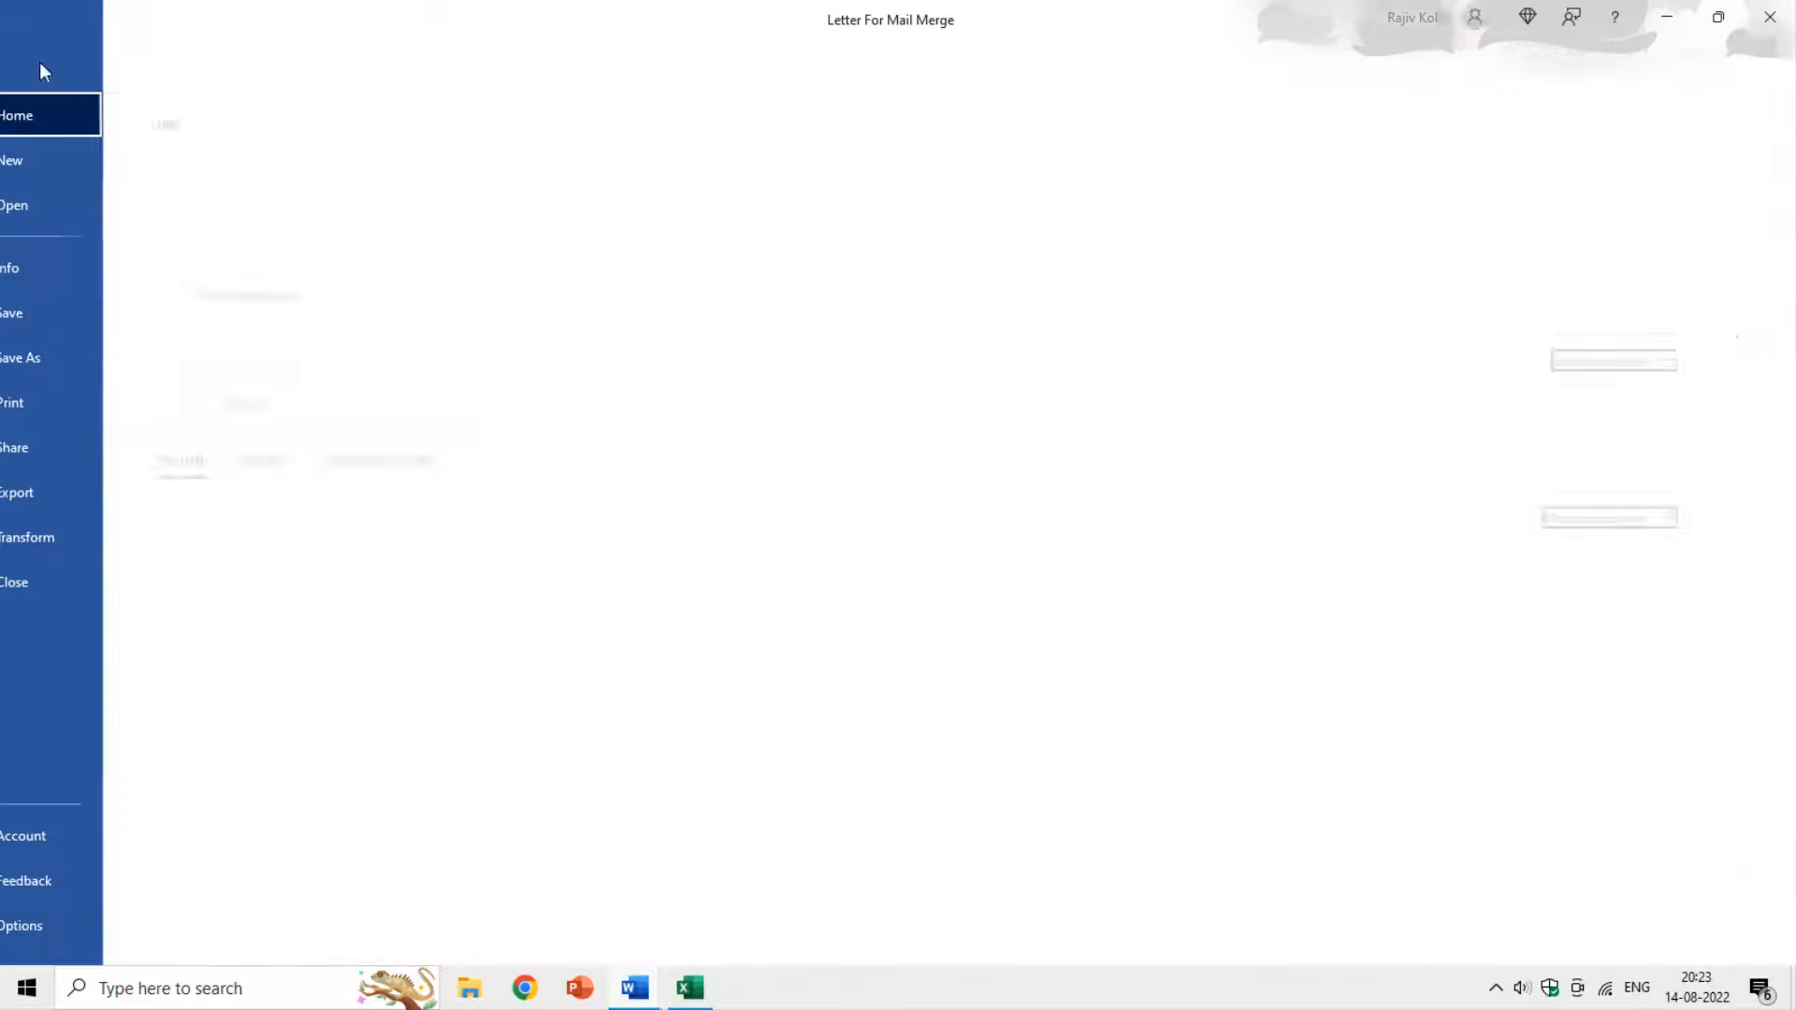
left_click(74, 356)
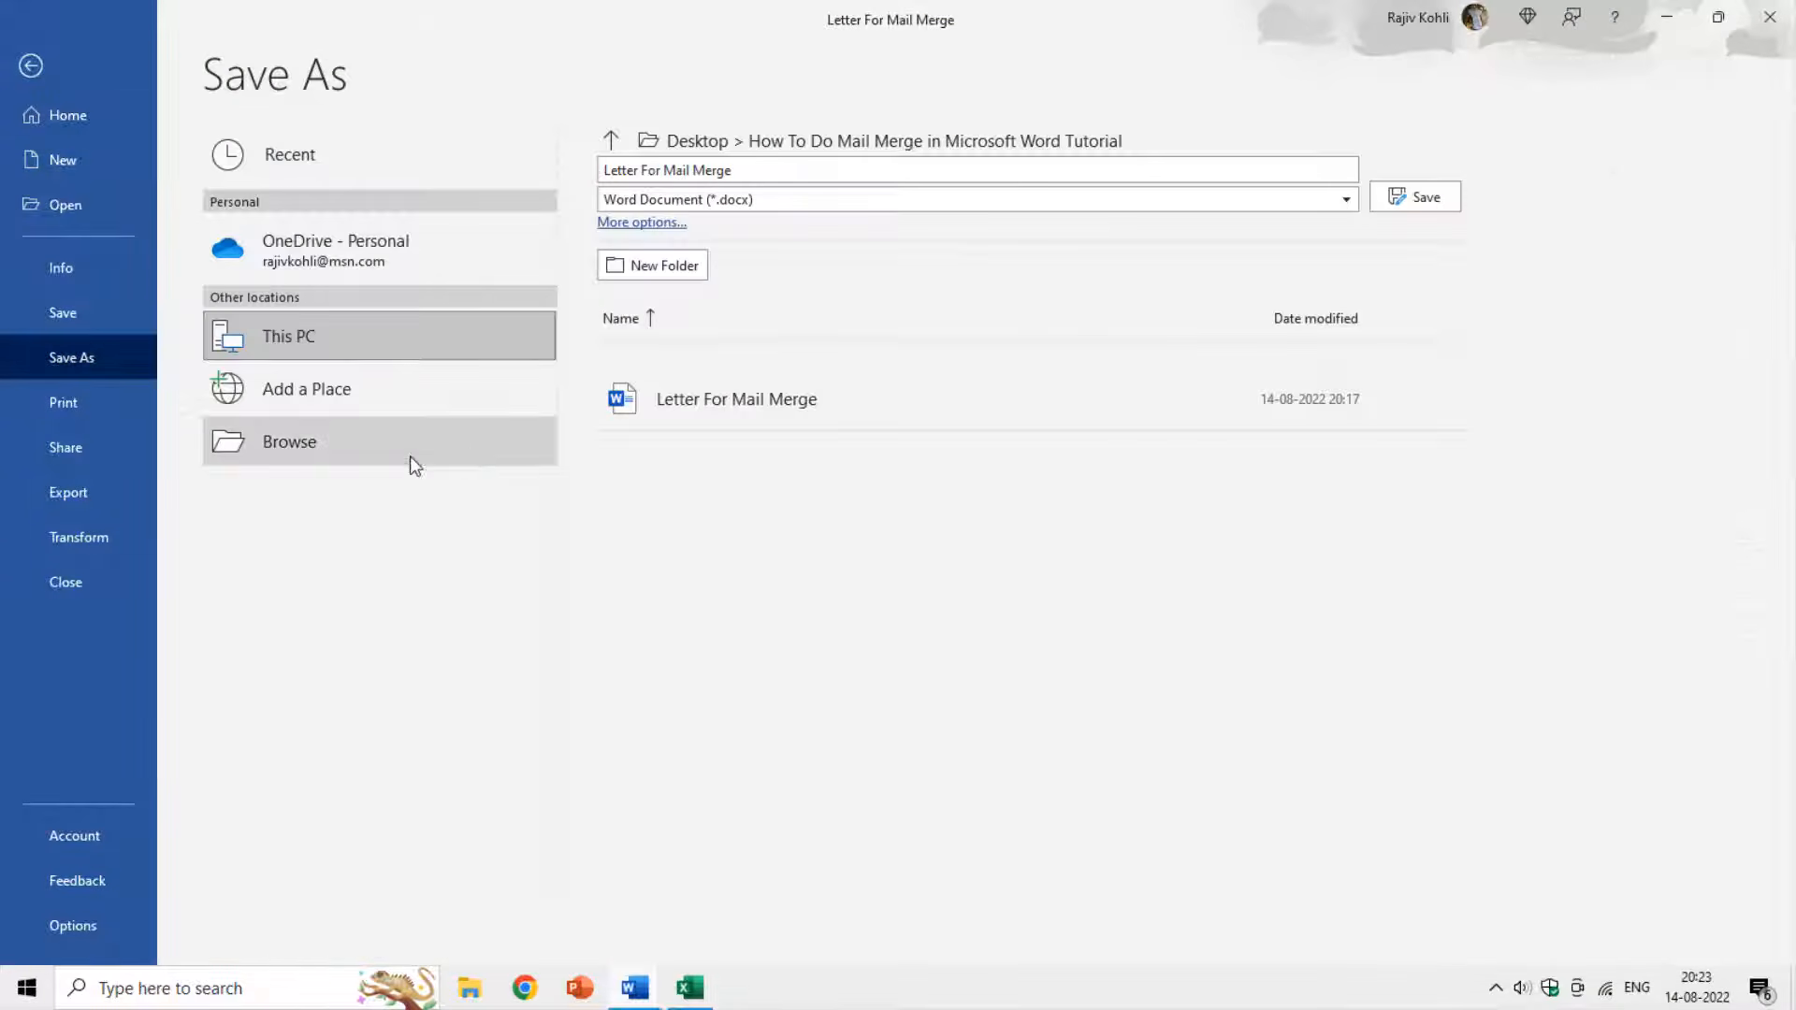
left_click(412, 463)
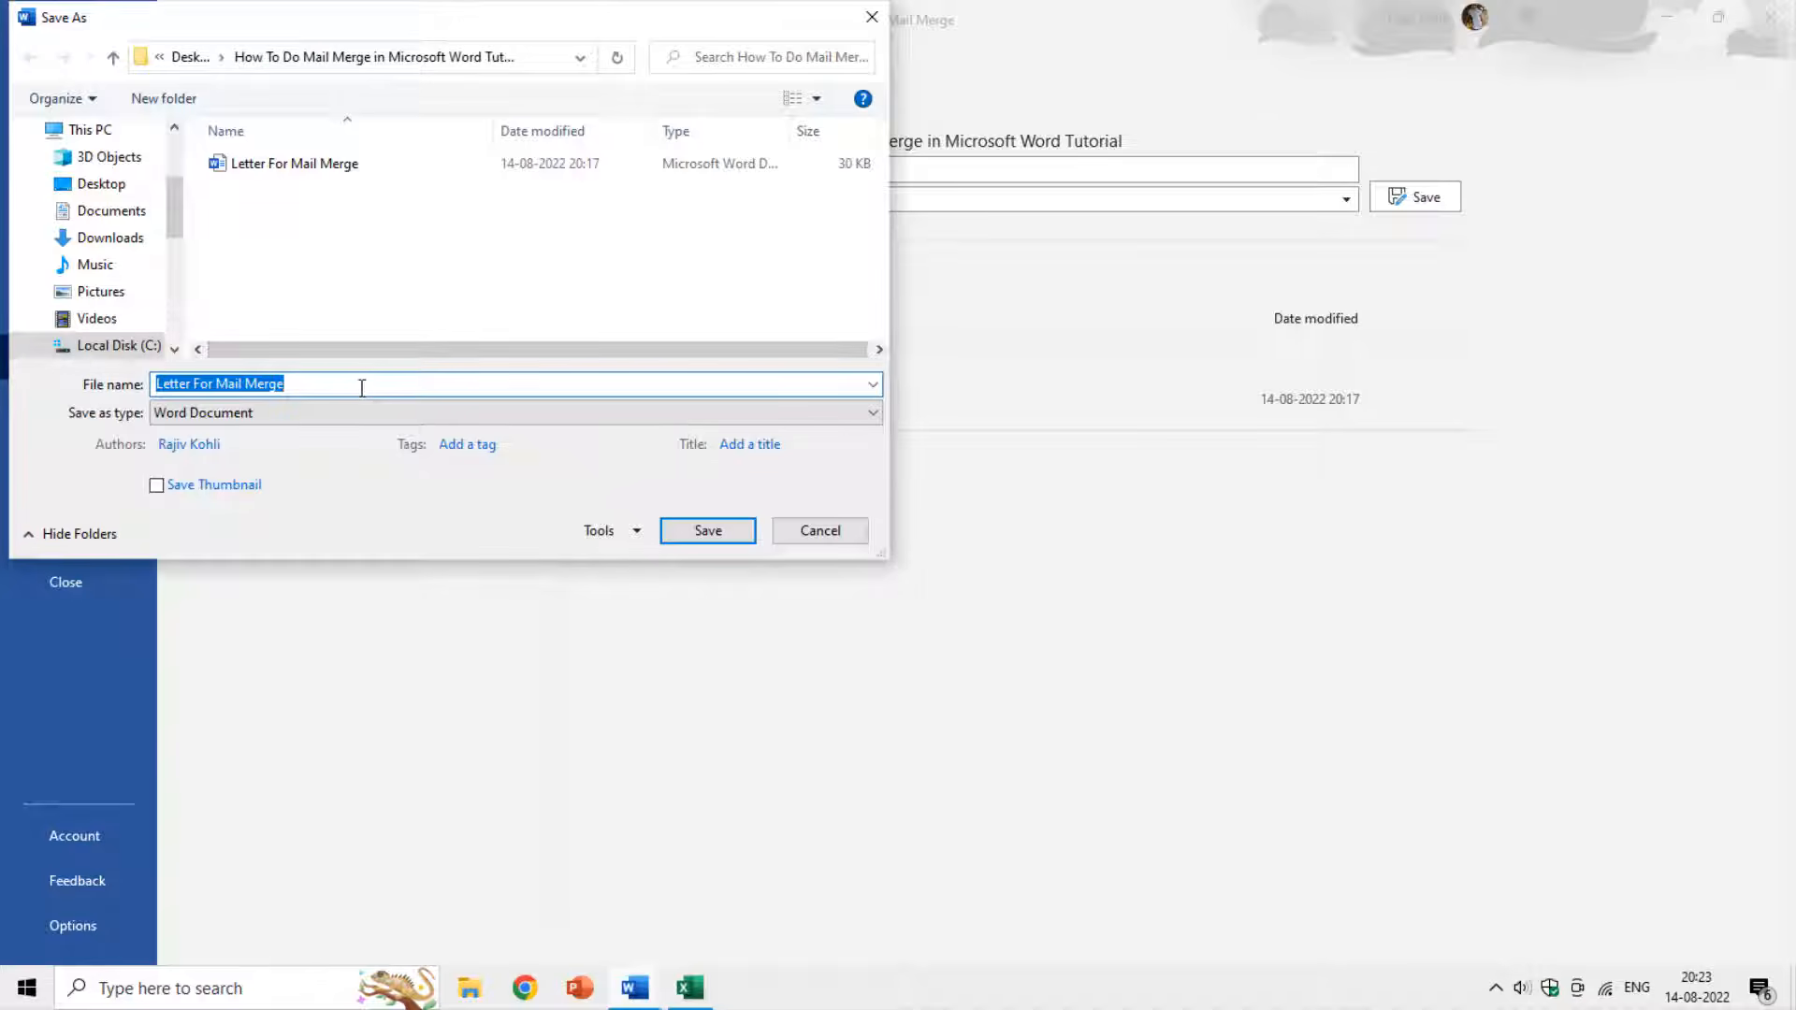
left_click(363, 387)
type("2")
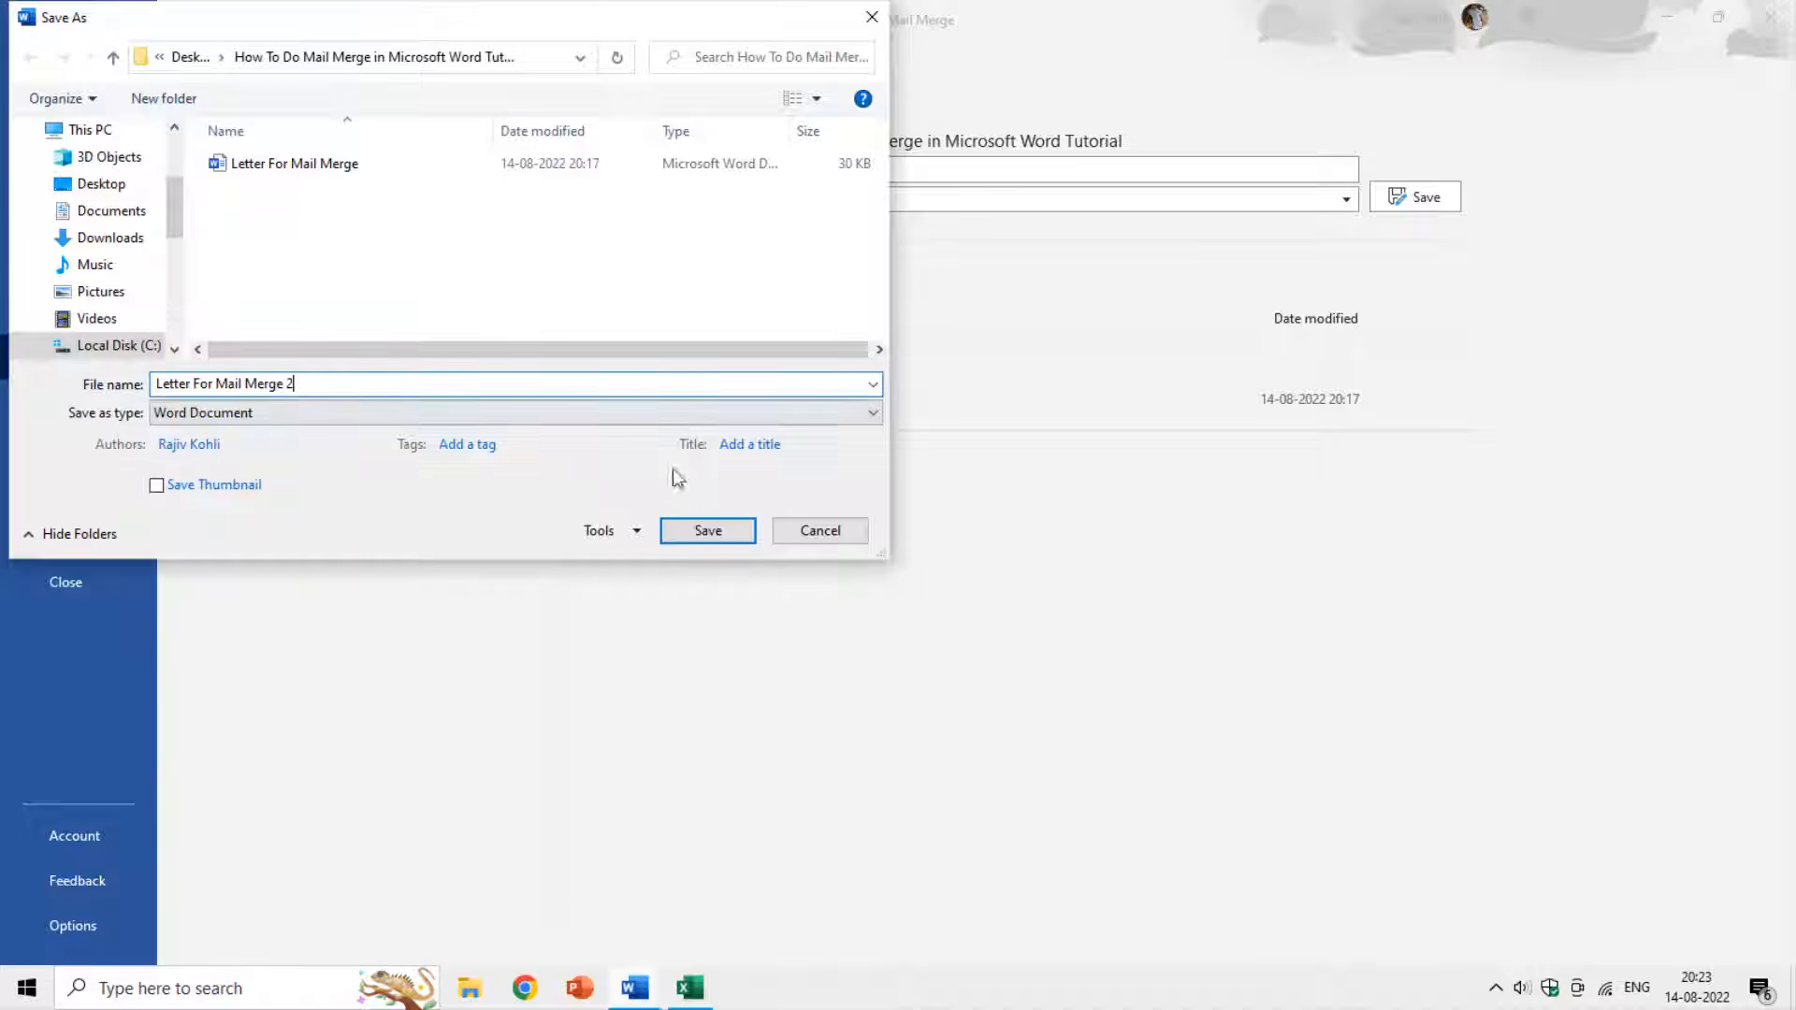
left_click(708, 530)
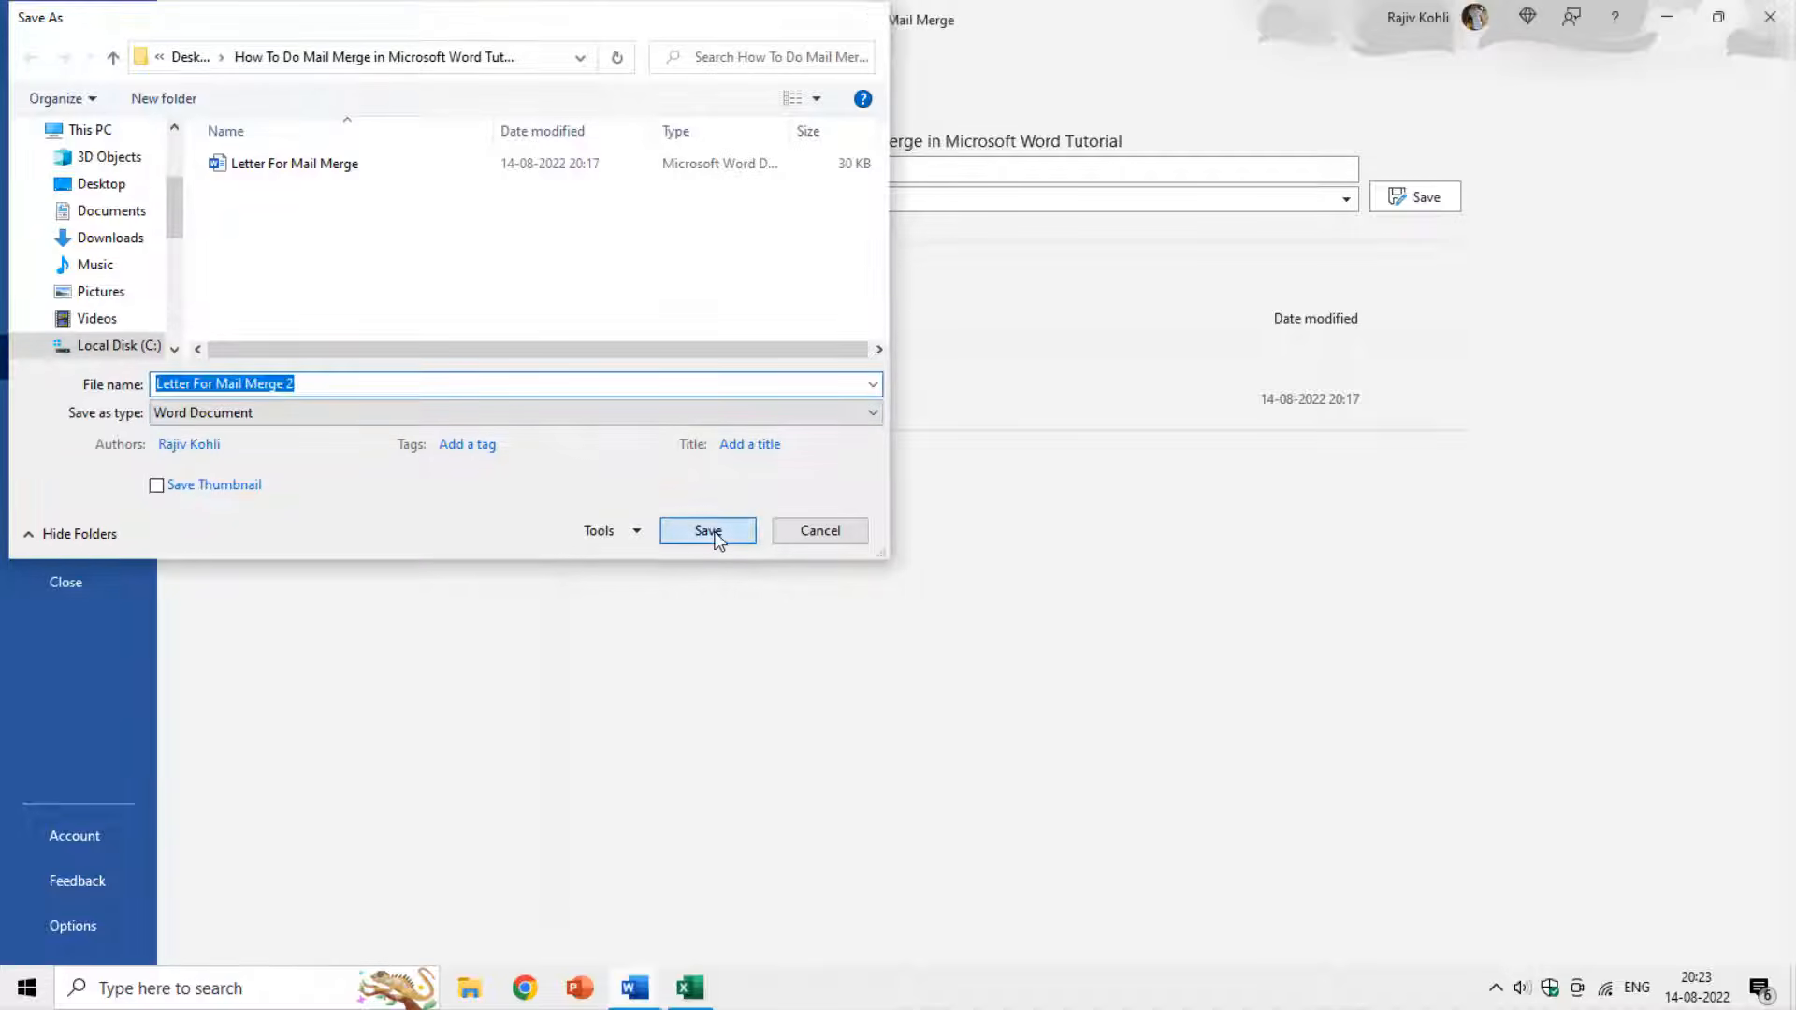
scroll(728, 374, "up", 10)
scroll(725, 375, "up", 2)
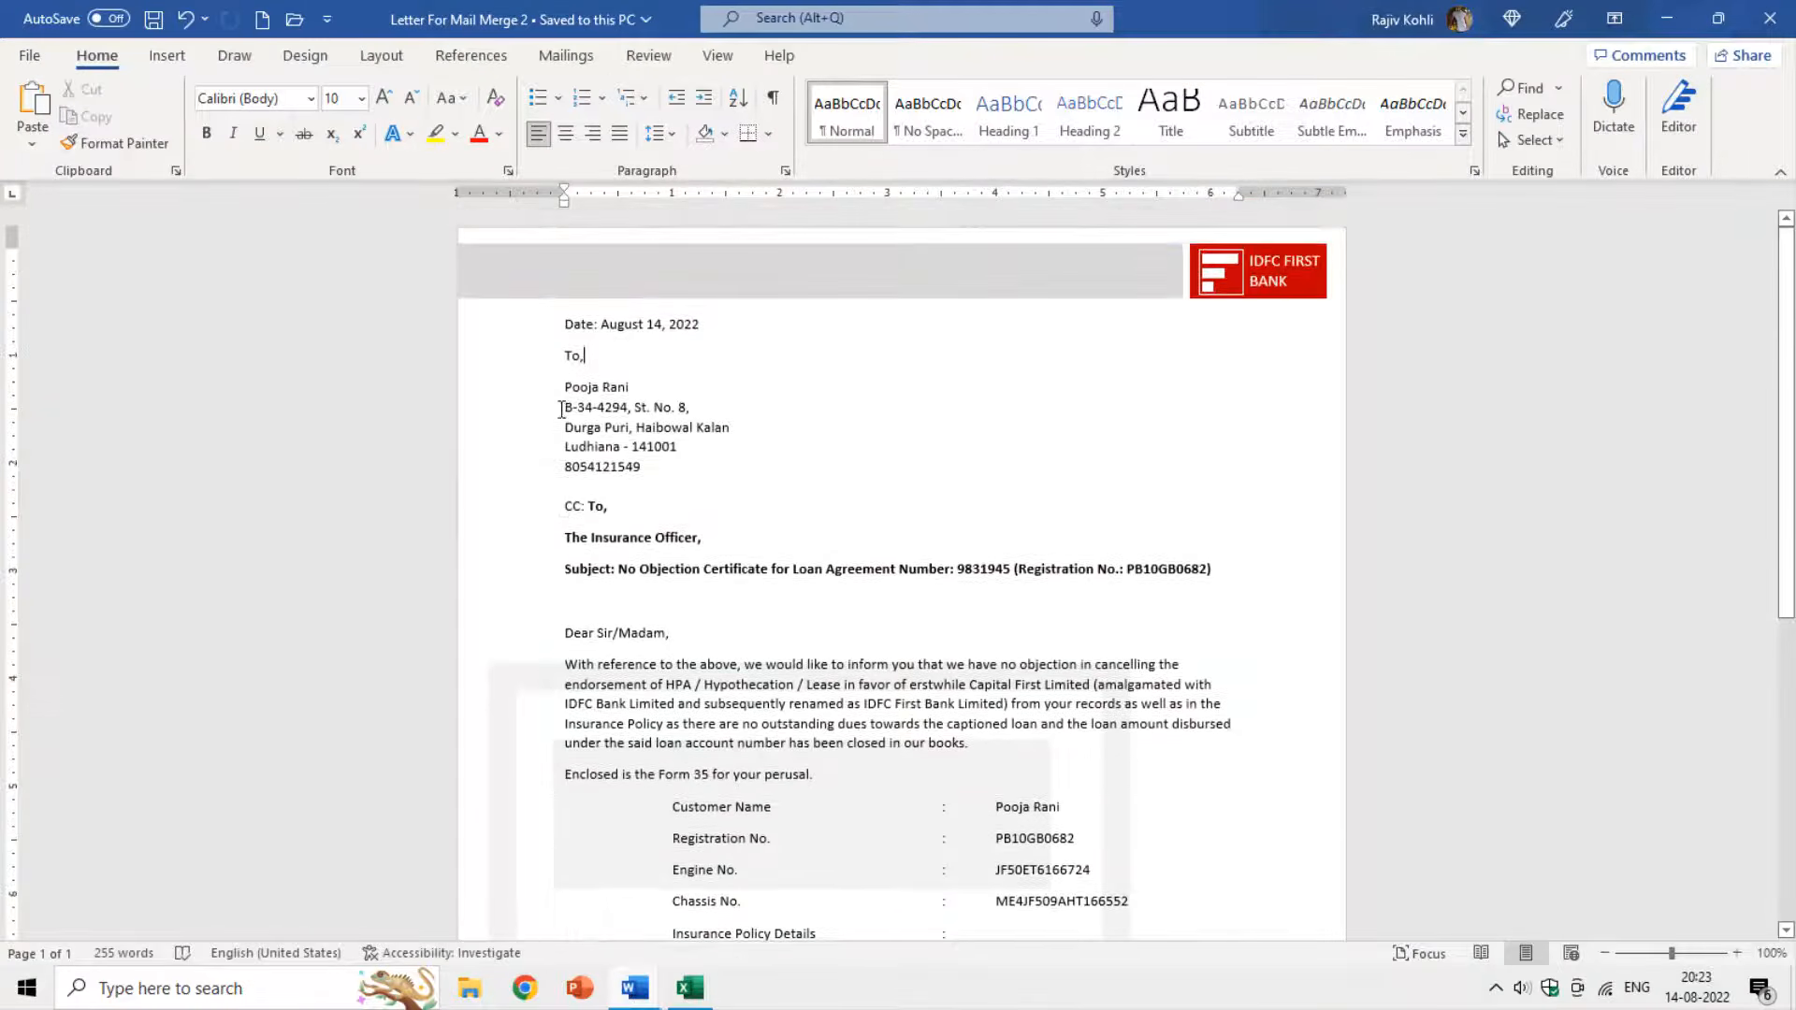
Select the recipient address lines under 'To,' in Letter For Mail Merge 2.
left_click_drag(567, 385, 646, 468)
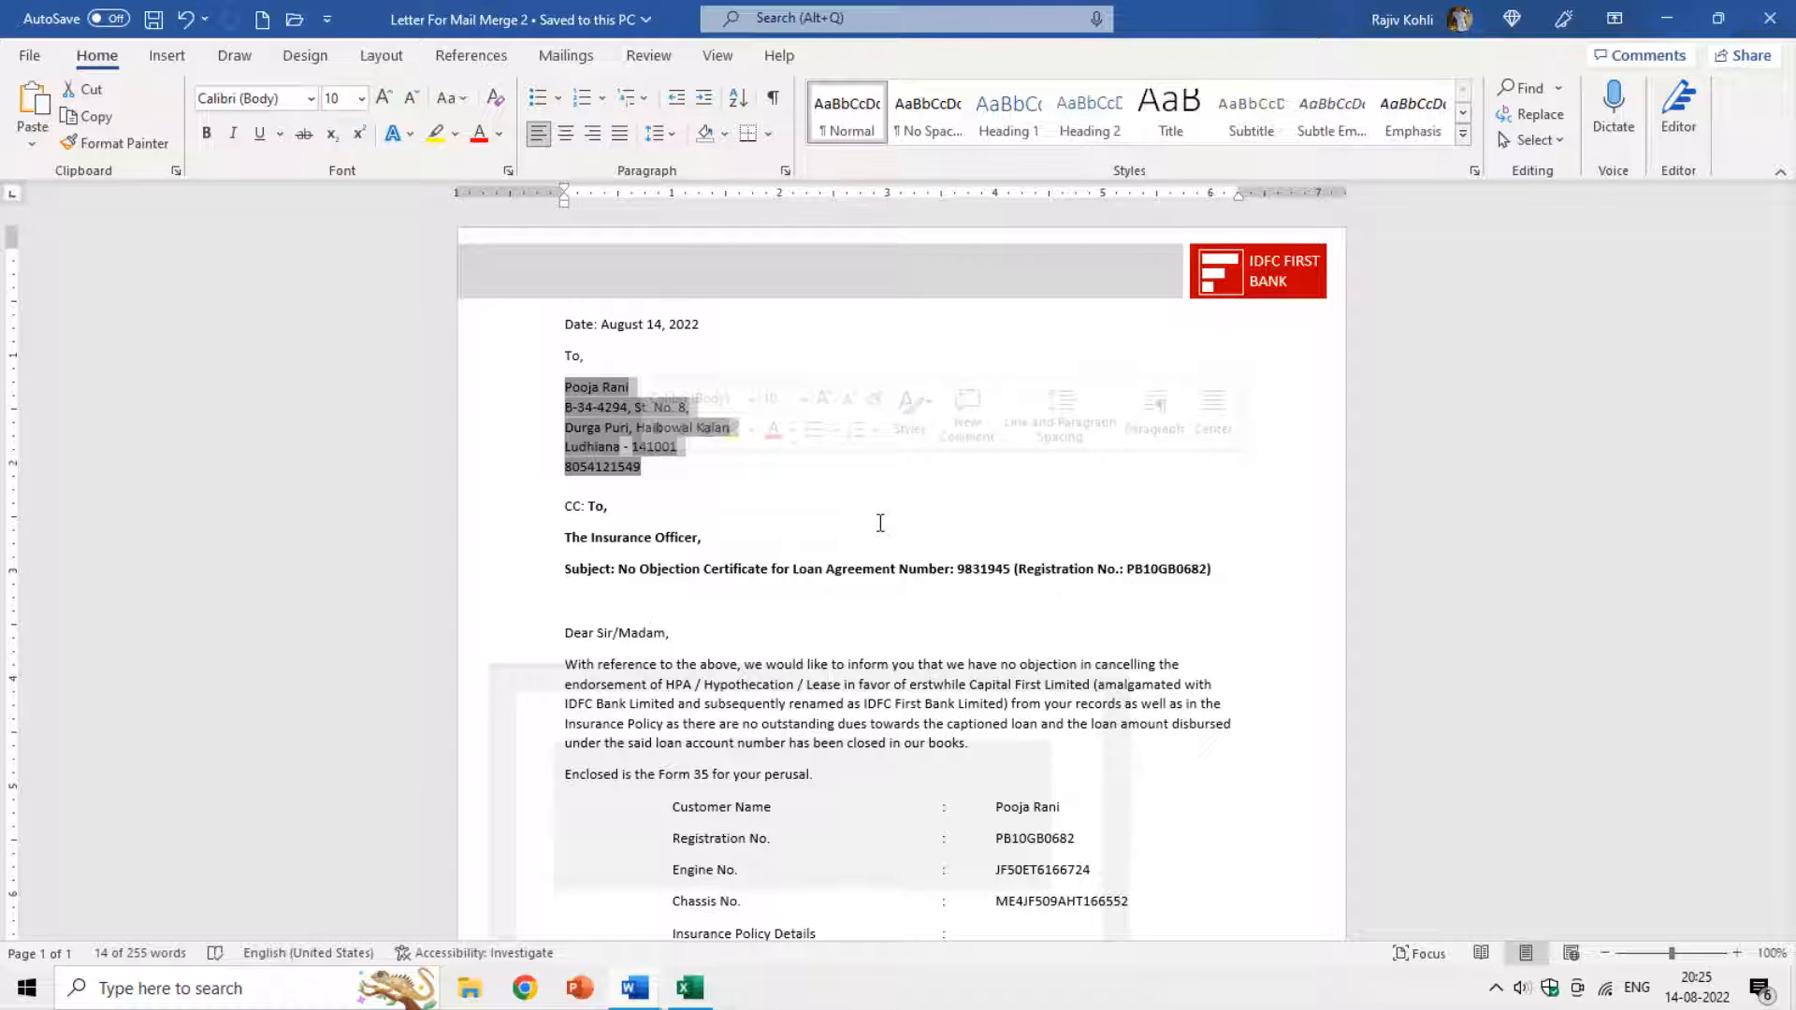
Undo the address block deletion and switch to the blank Document2 template.
key("Delete")
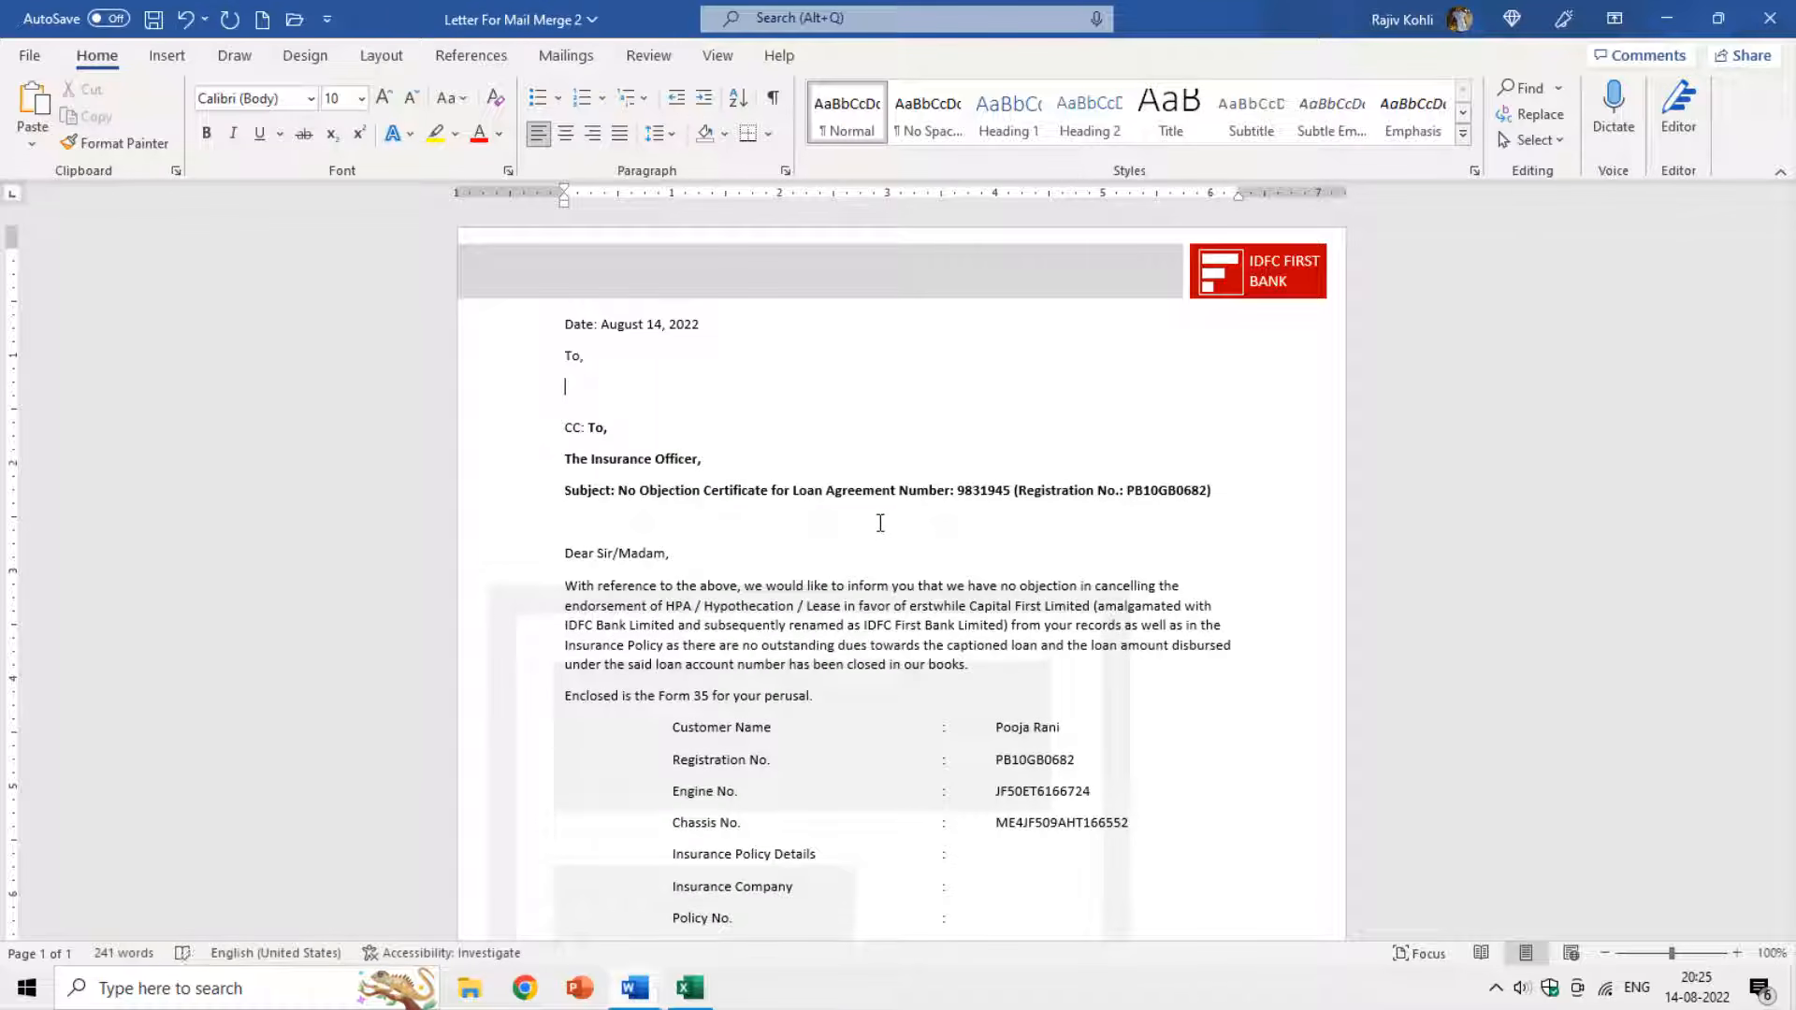
key("ctrl+z")
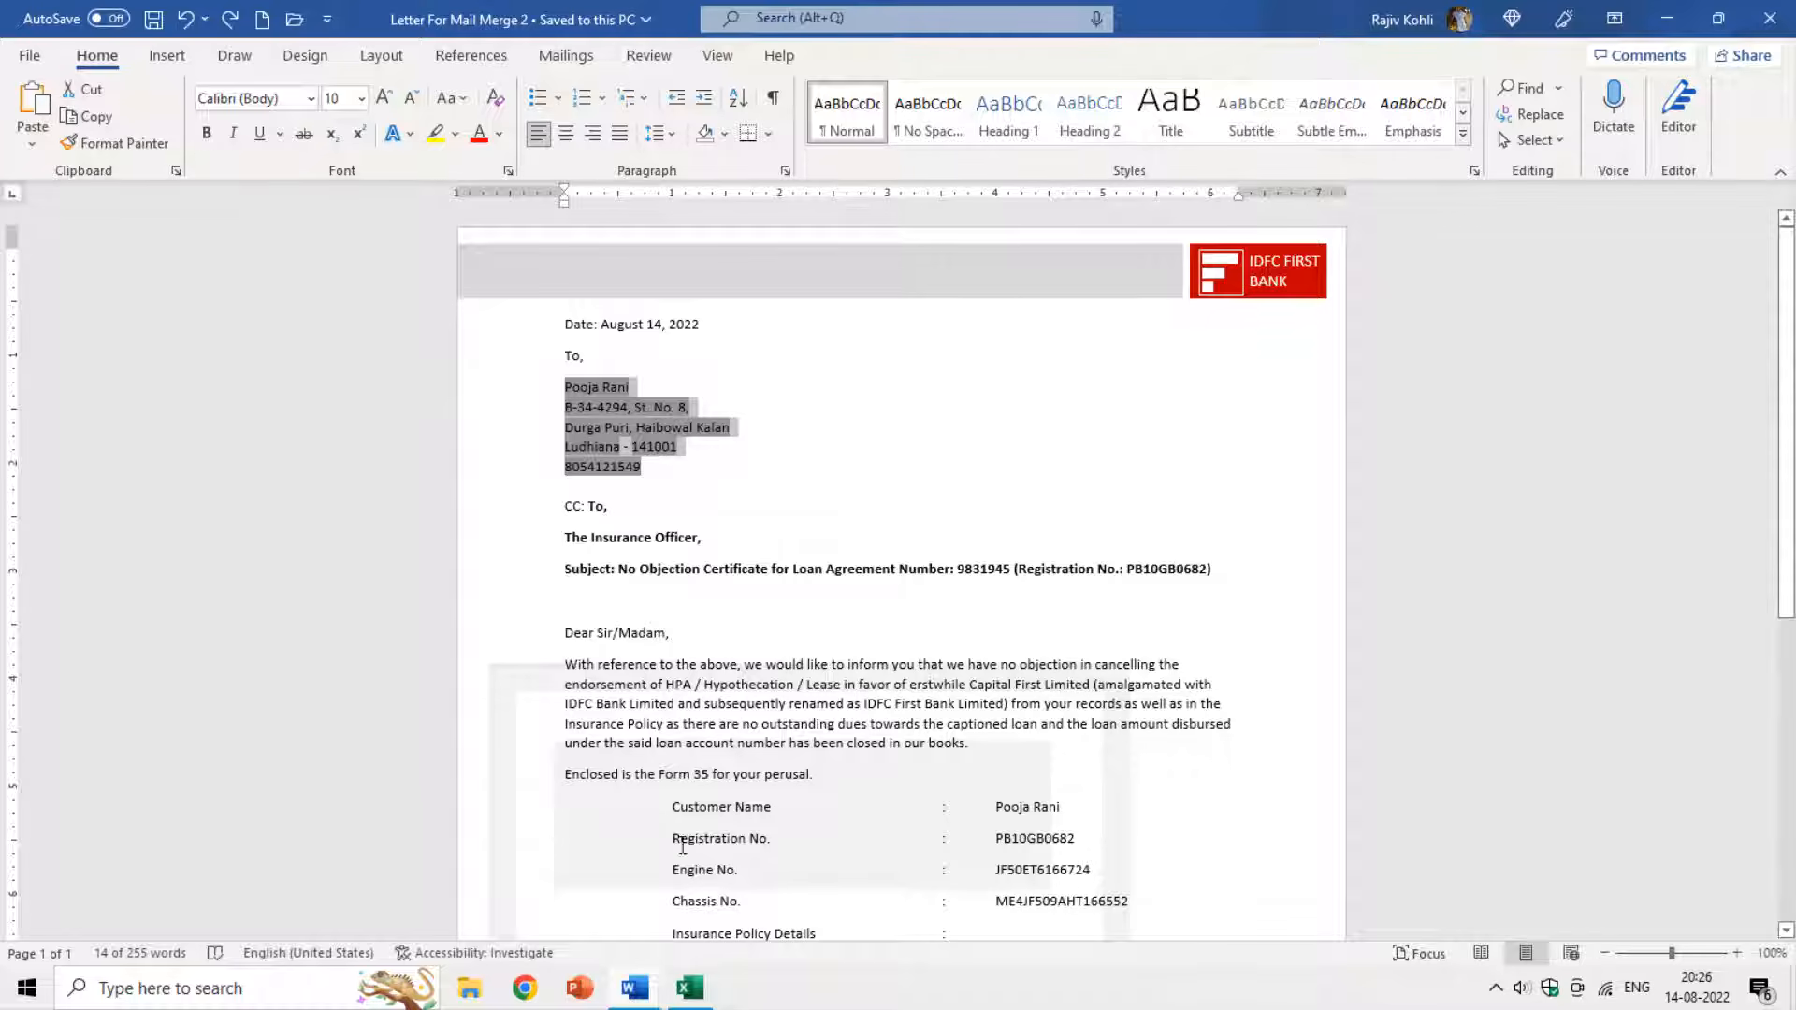
left_click(634, 988)
left_click(711, 890)
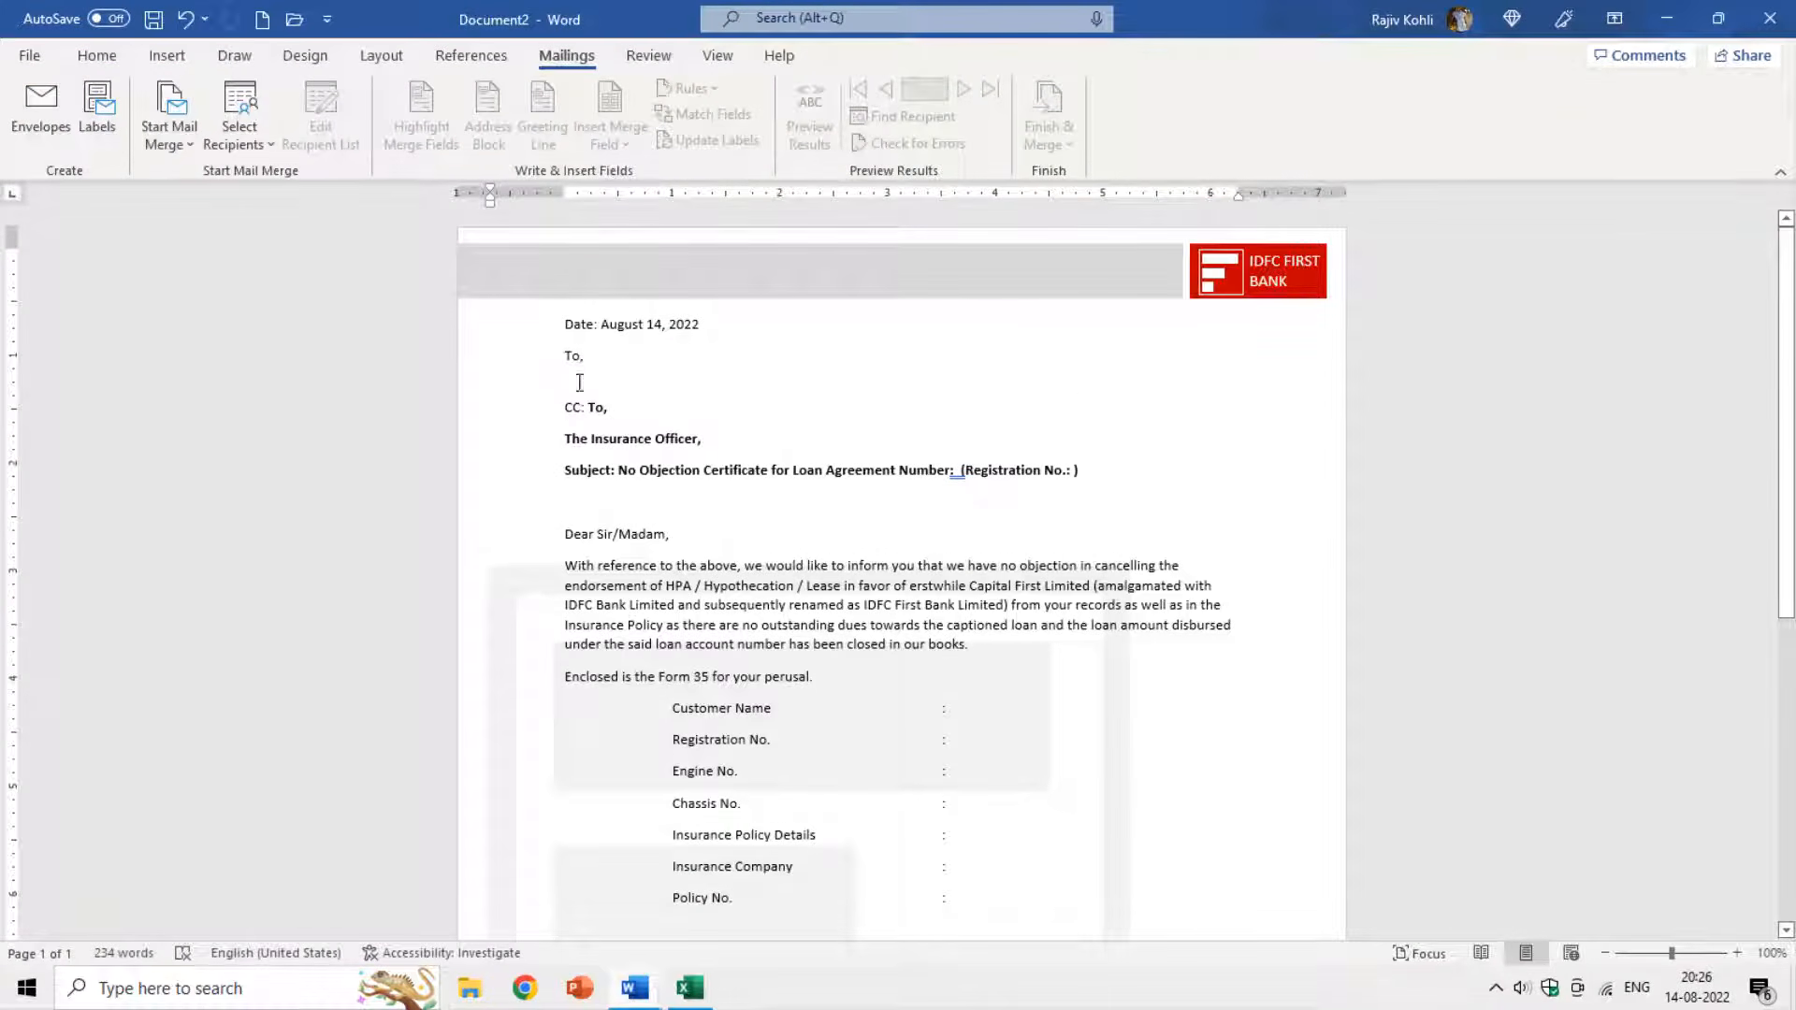
left_click(580, 379)
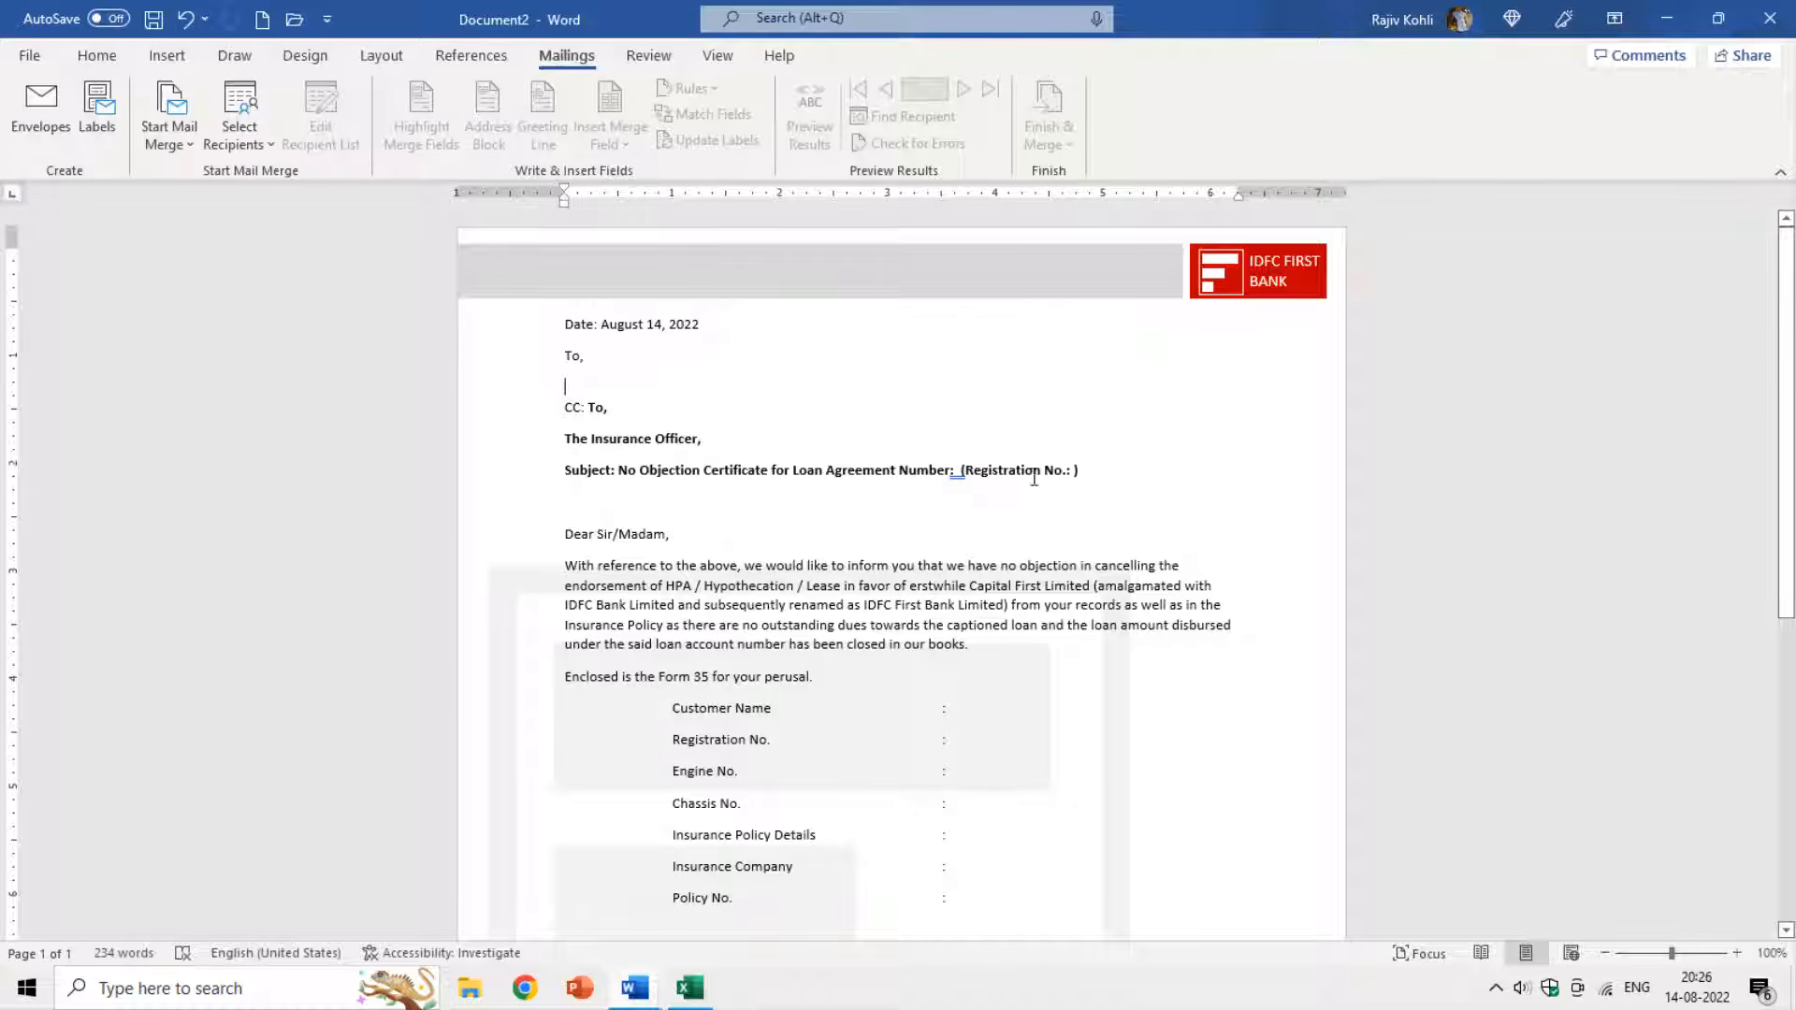
scroll(932, 645, "down", 3)
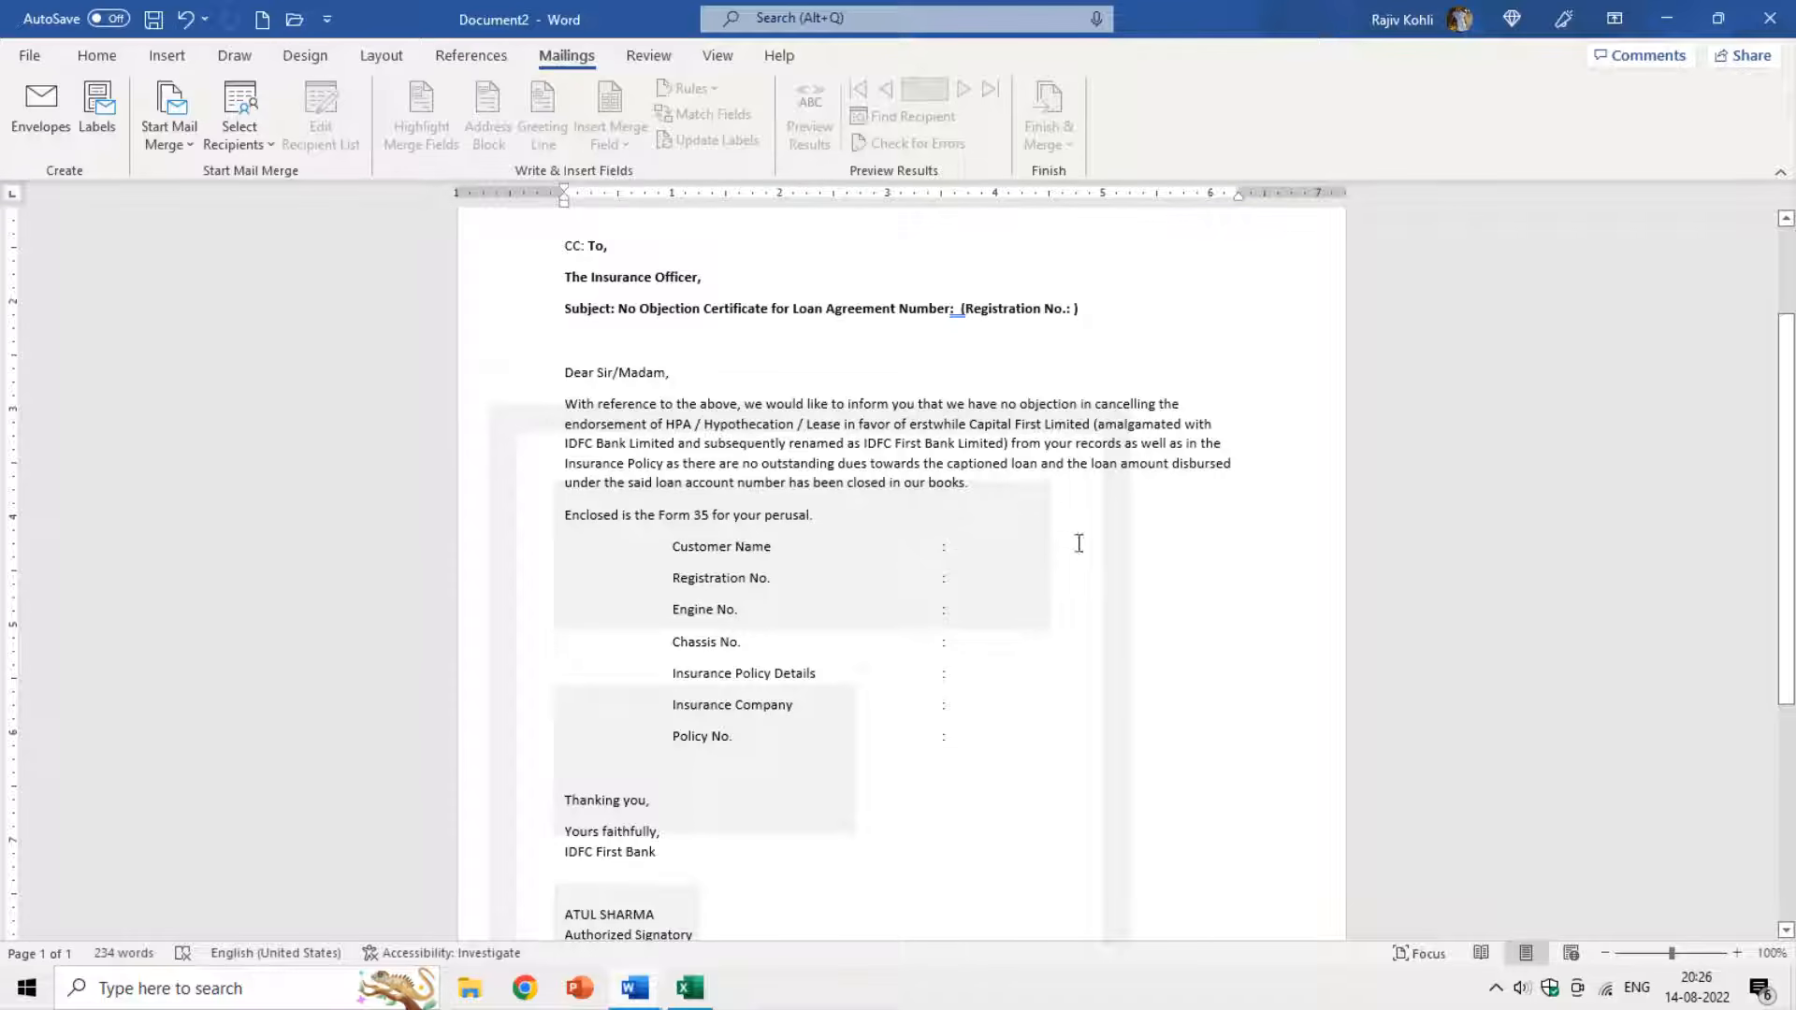
scroll(749, 786, "down", 7)
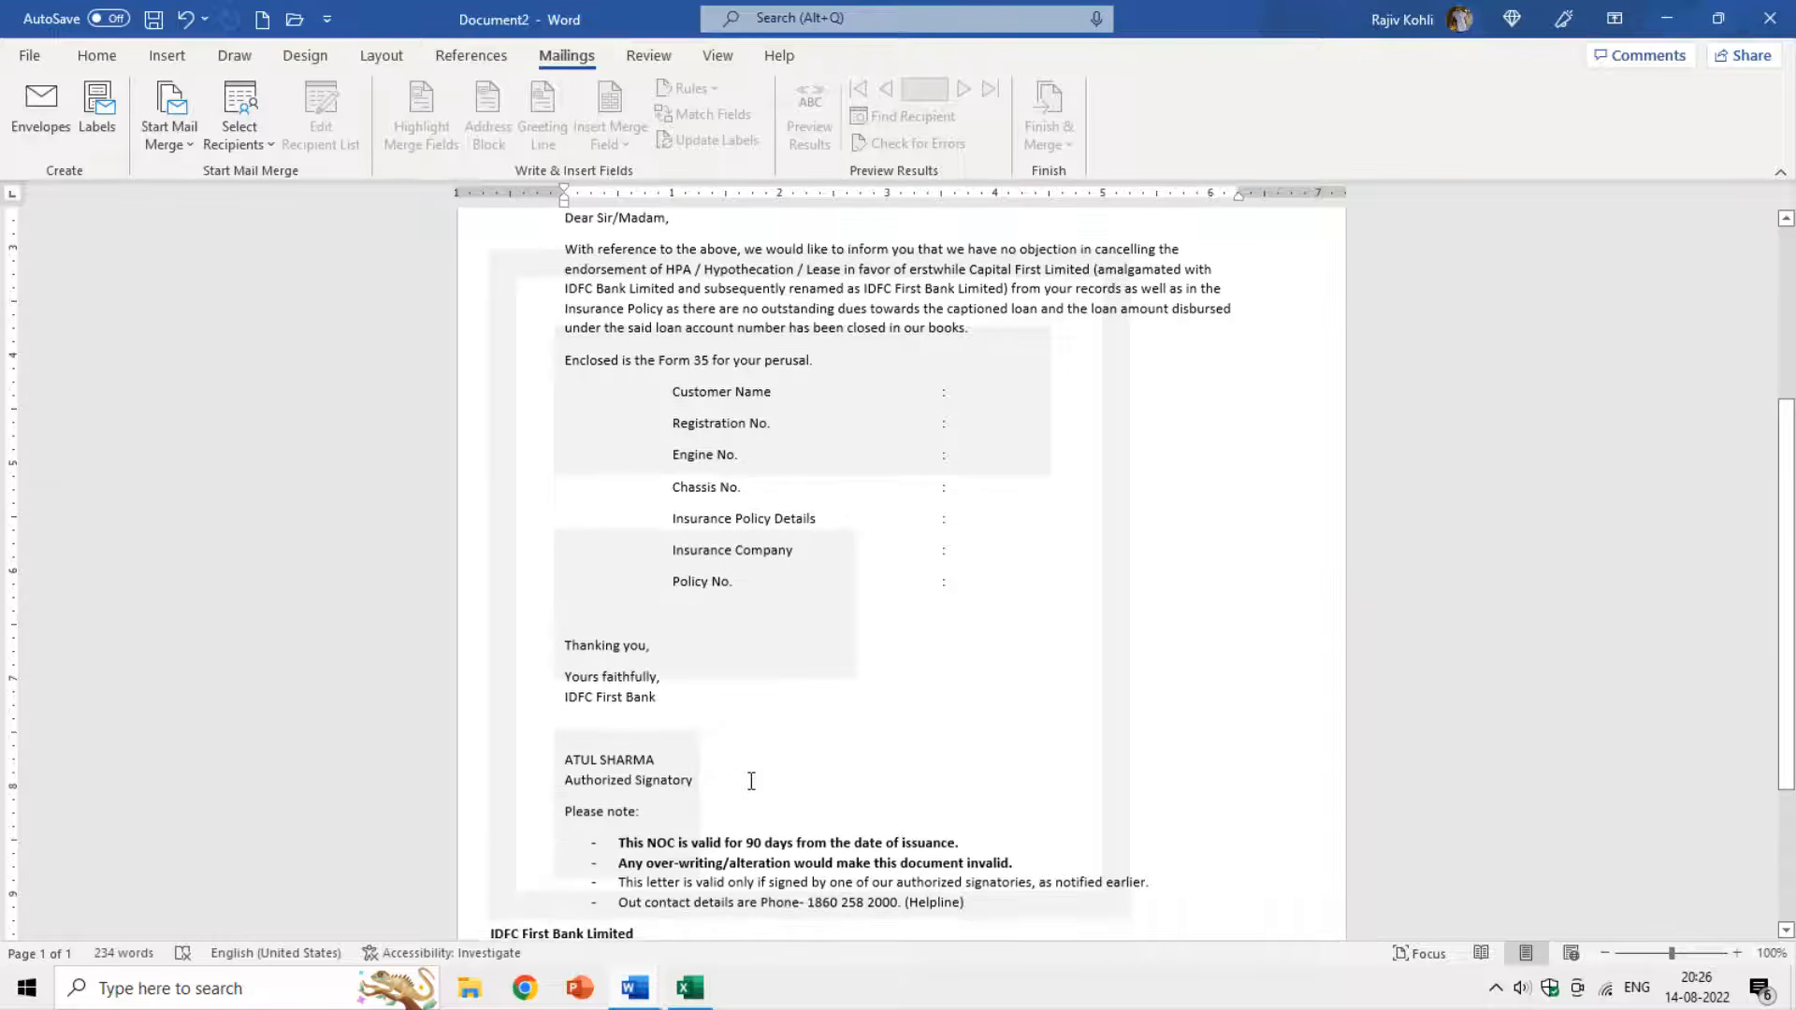
scroll(751, 781, "up", 5)
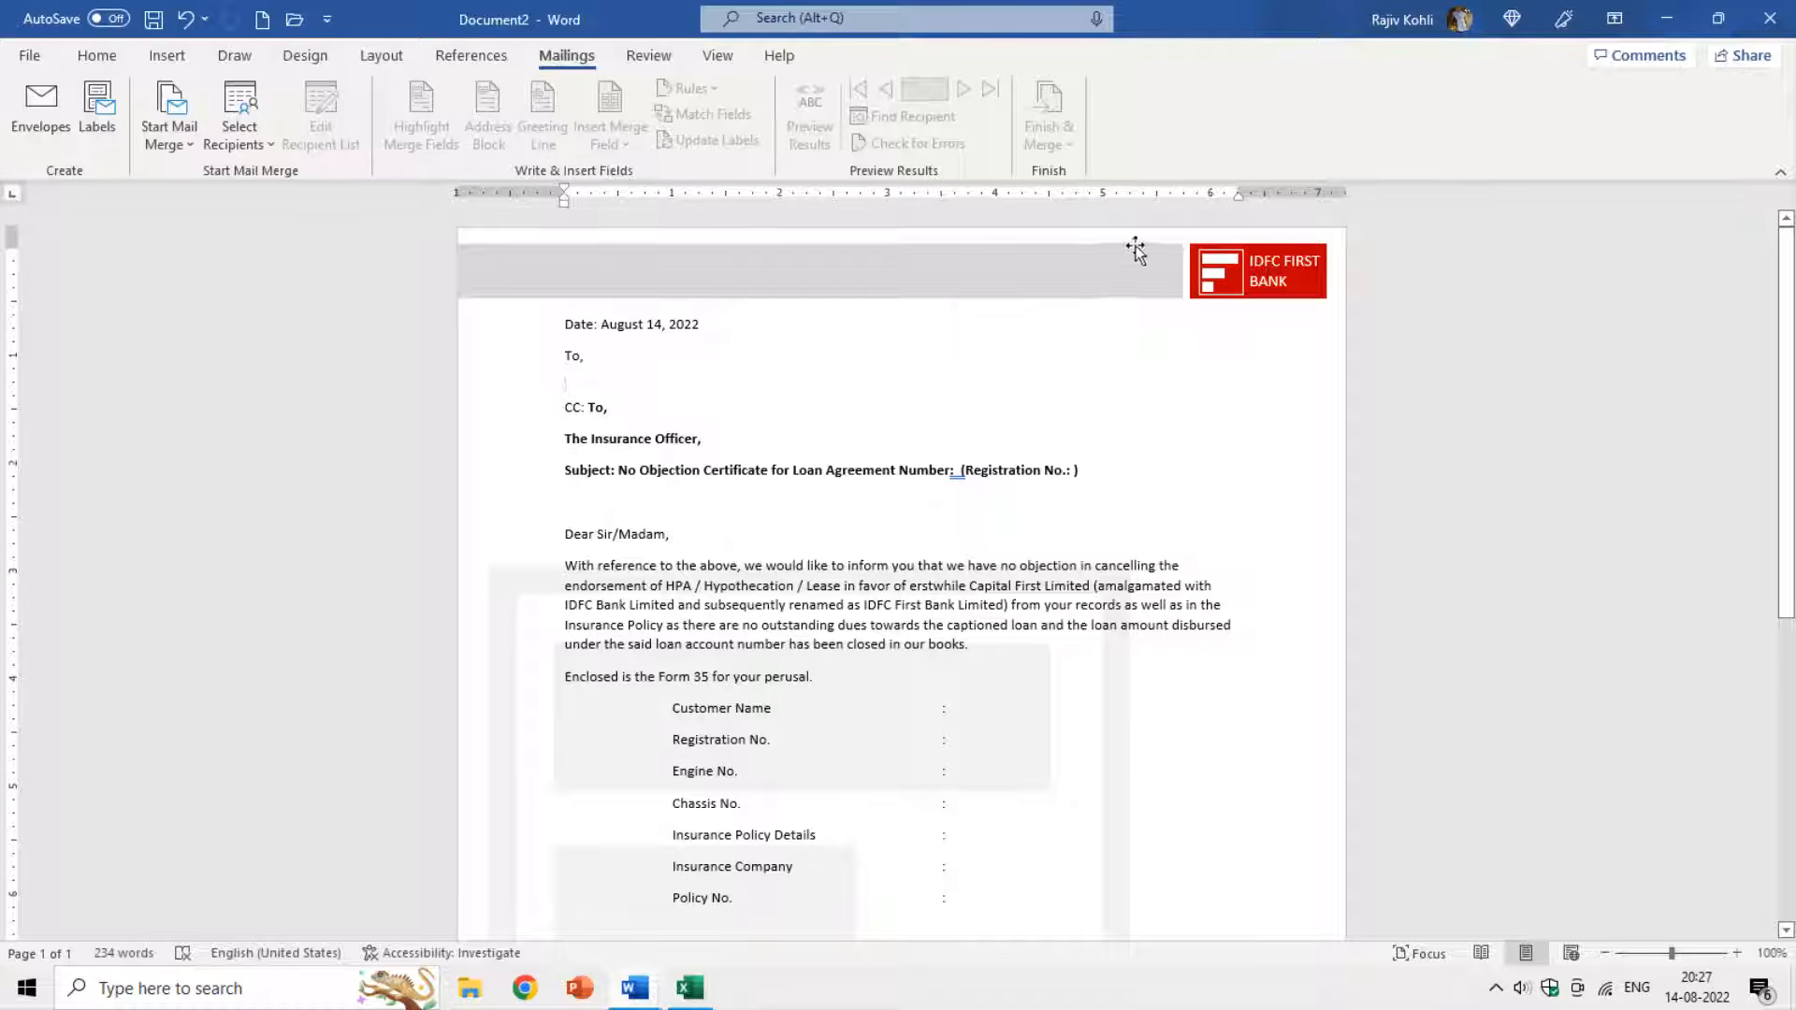
Save the template as 'Mail Merge Letter' in the Desktop mail merge tutorial folder, then minimize Word.
left_click(29, 56)
left_click(62, 318)
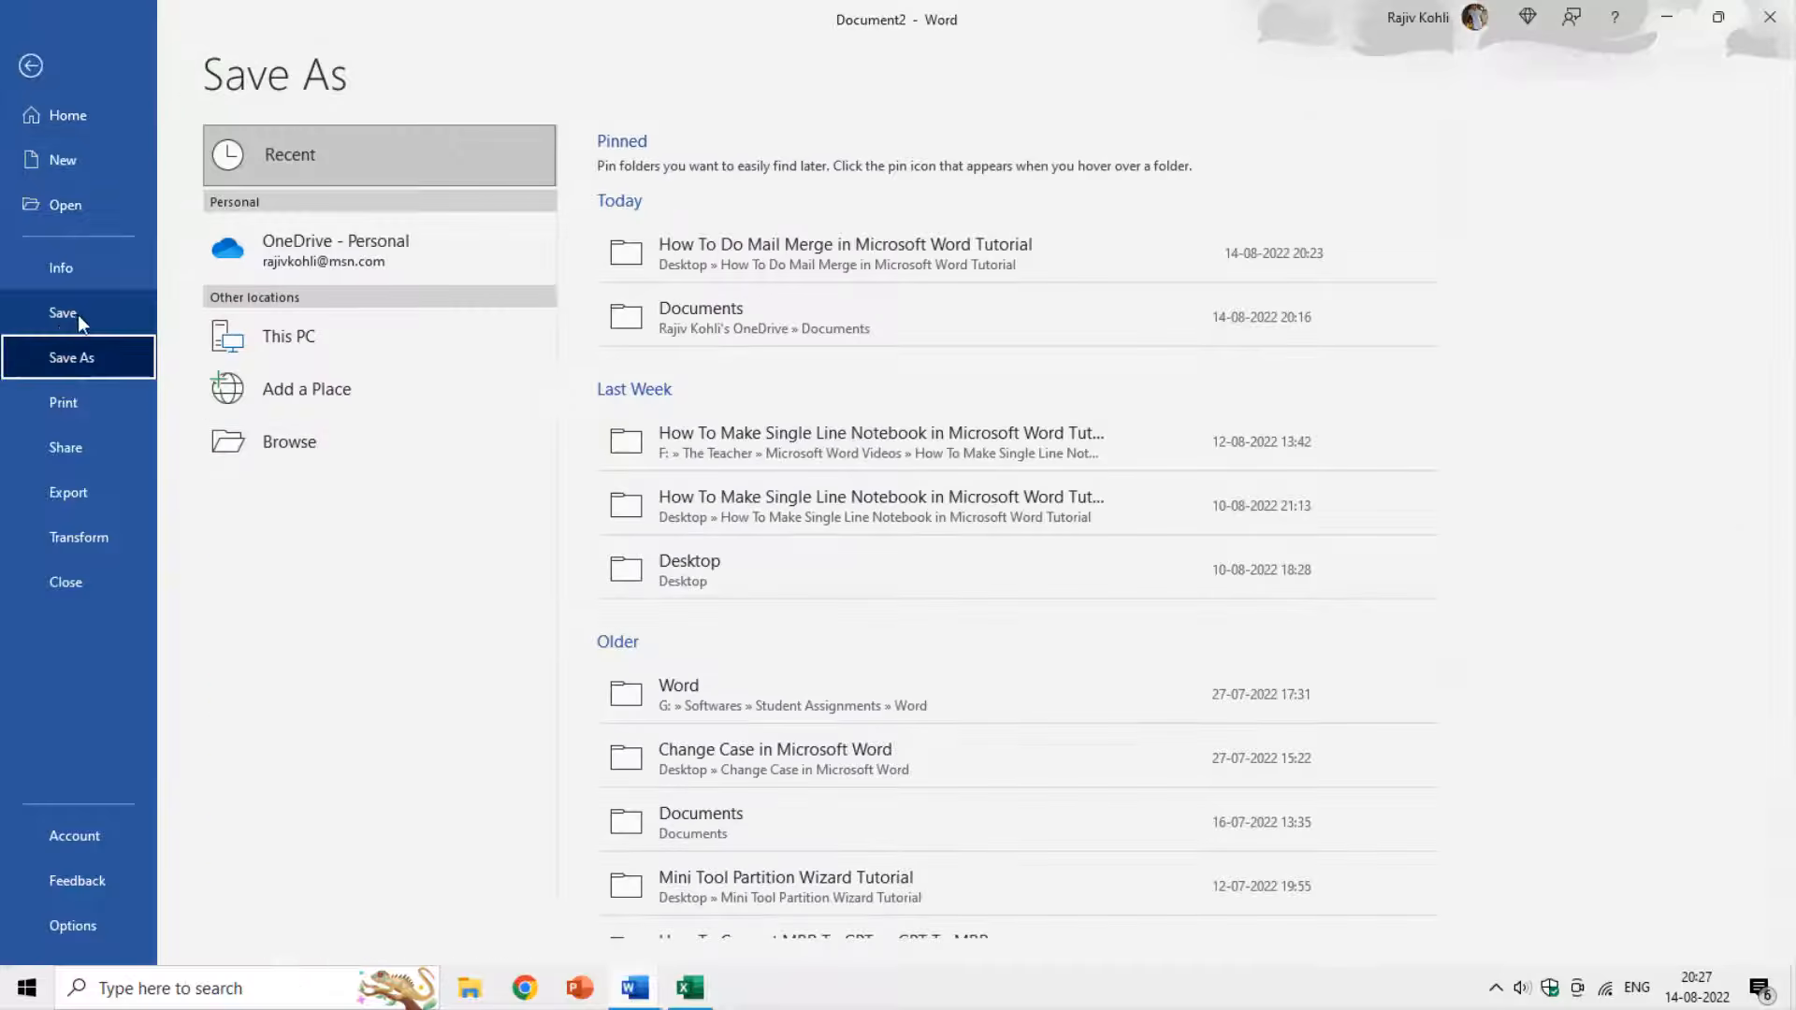
left_click(324, 460)
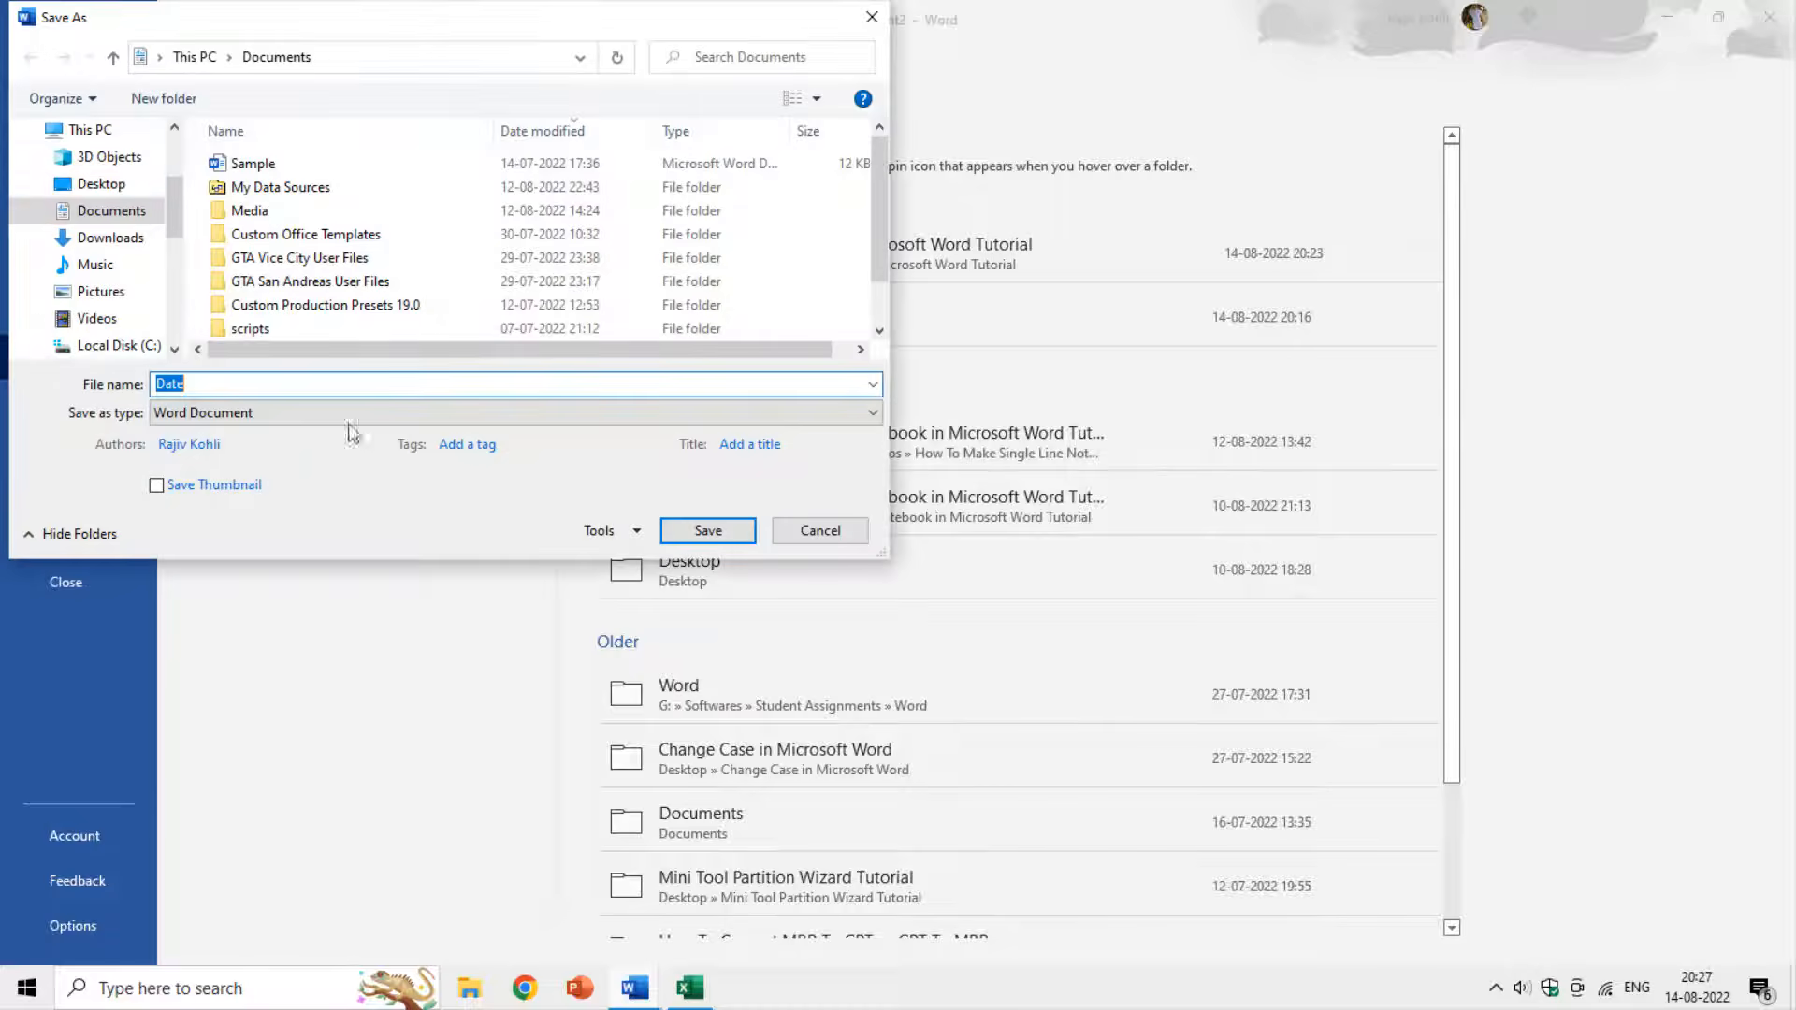
left_click(122, 182)
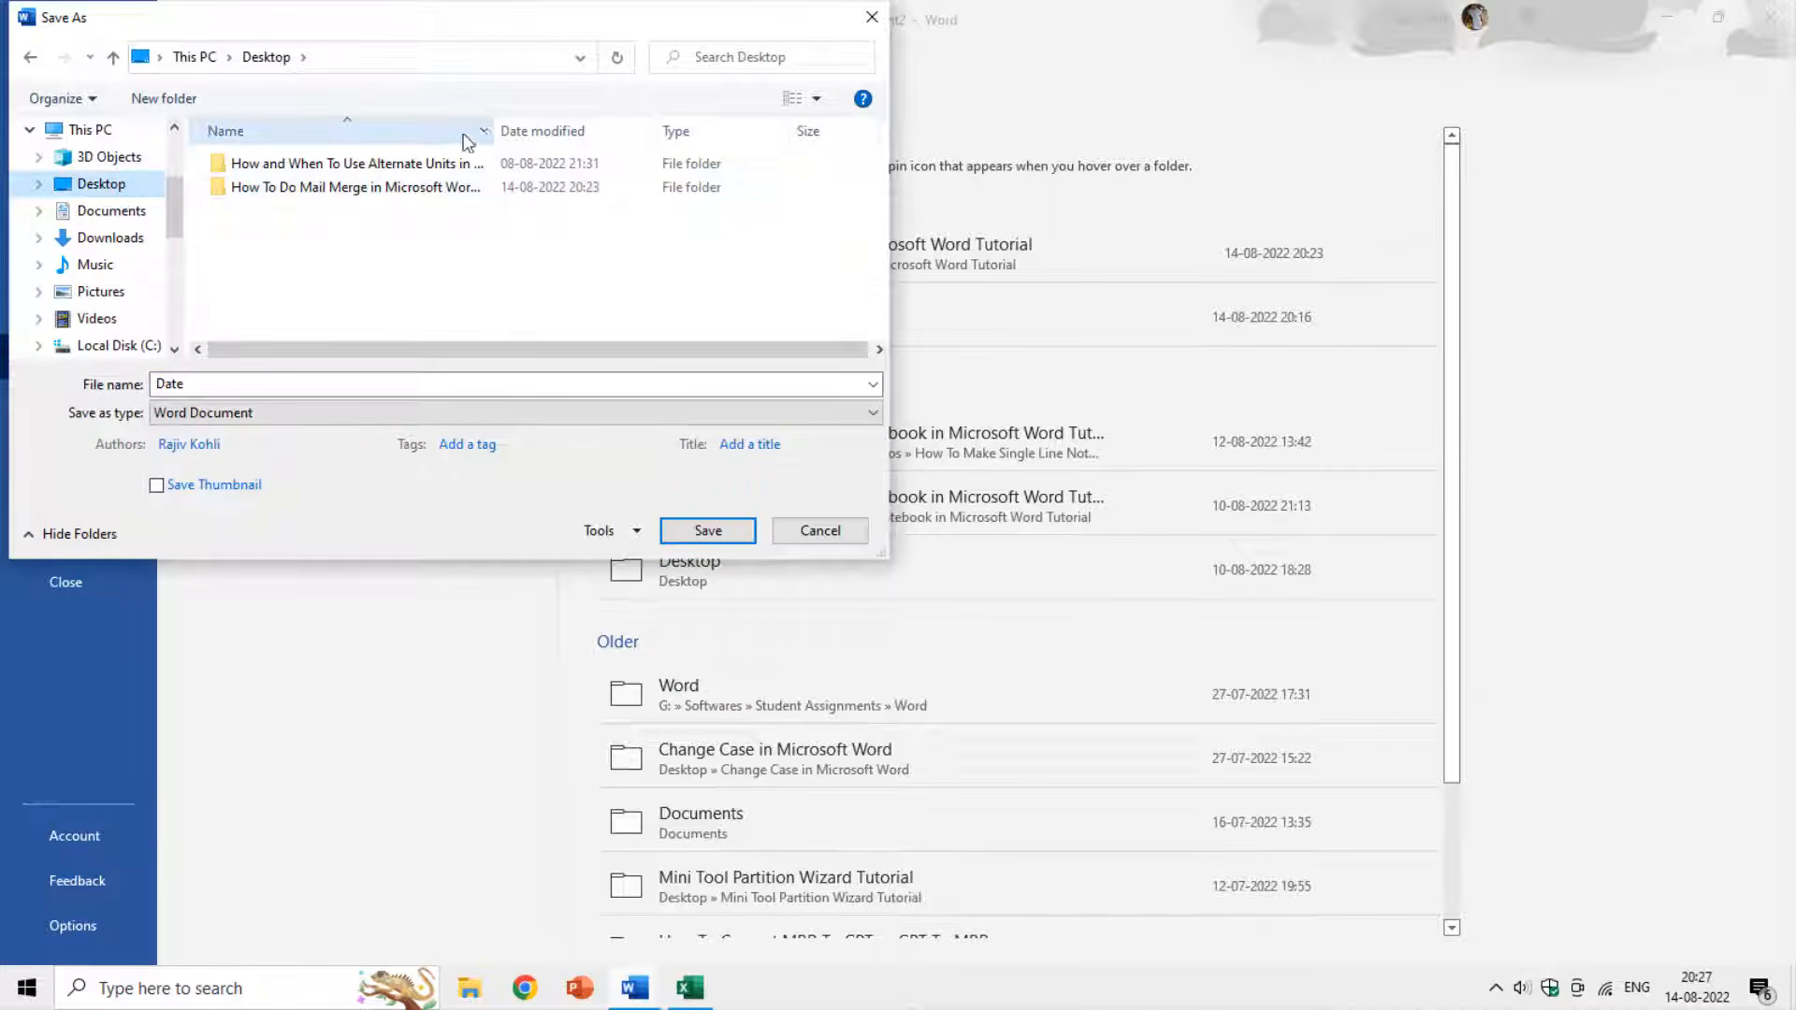
left_click_drag(493, 131, 637, 129)
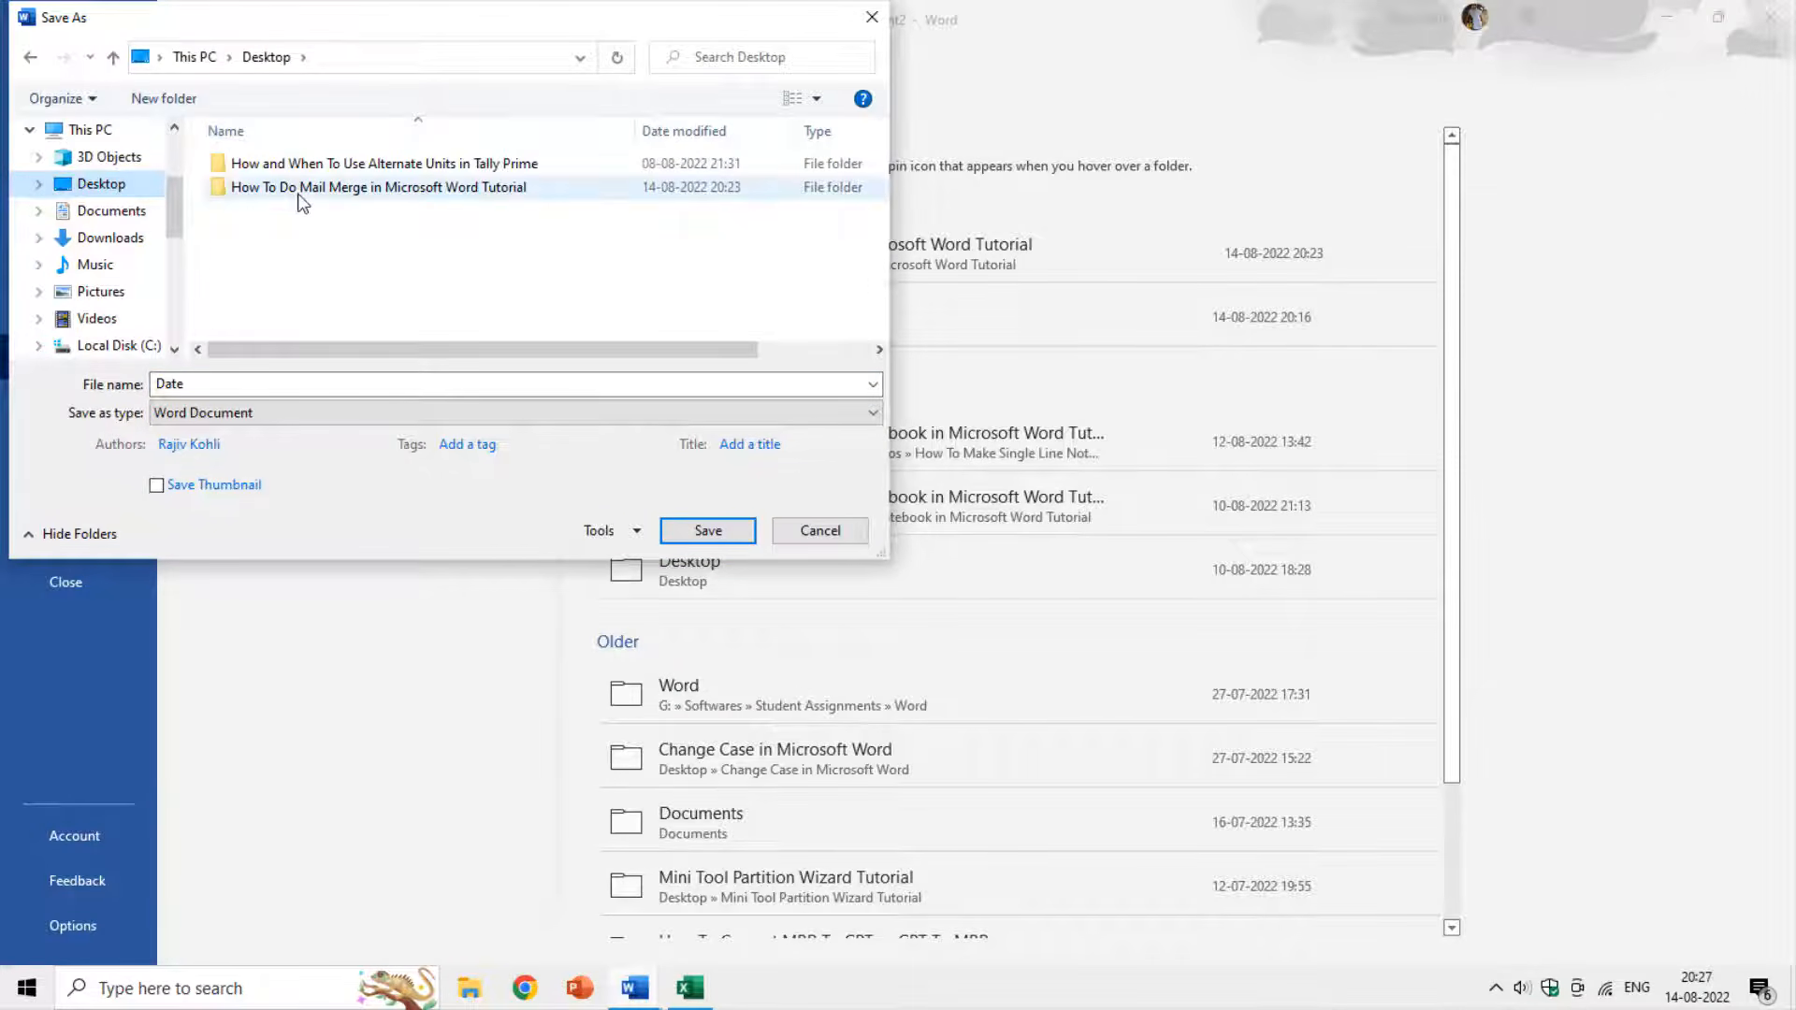
double_click(421, 188)
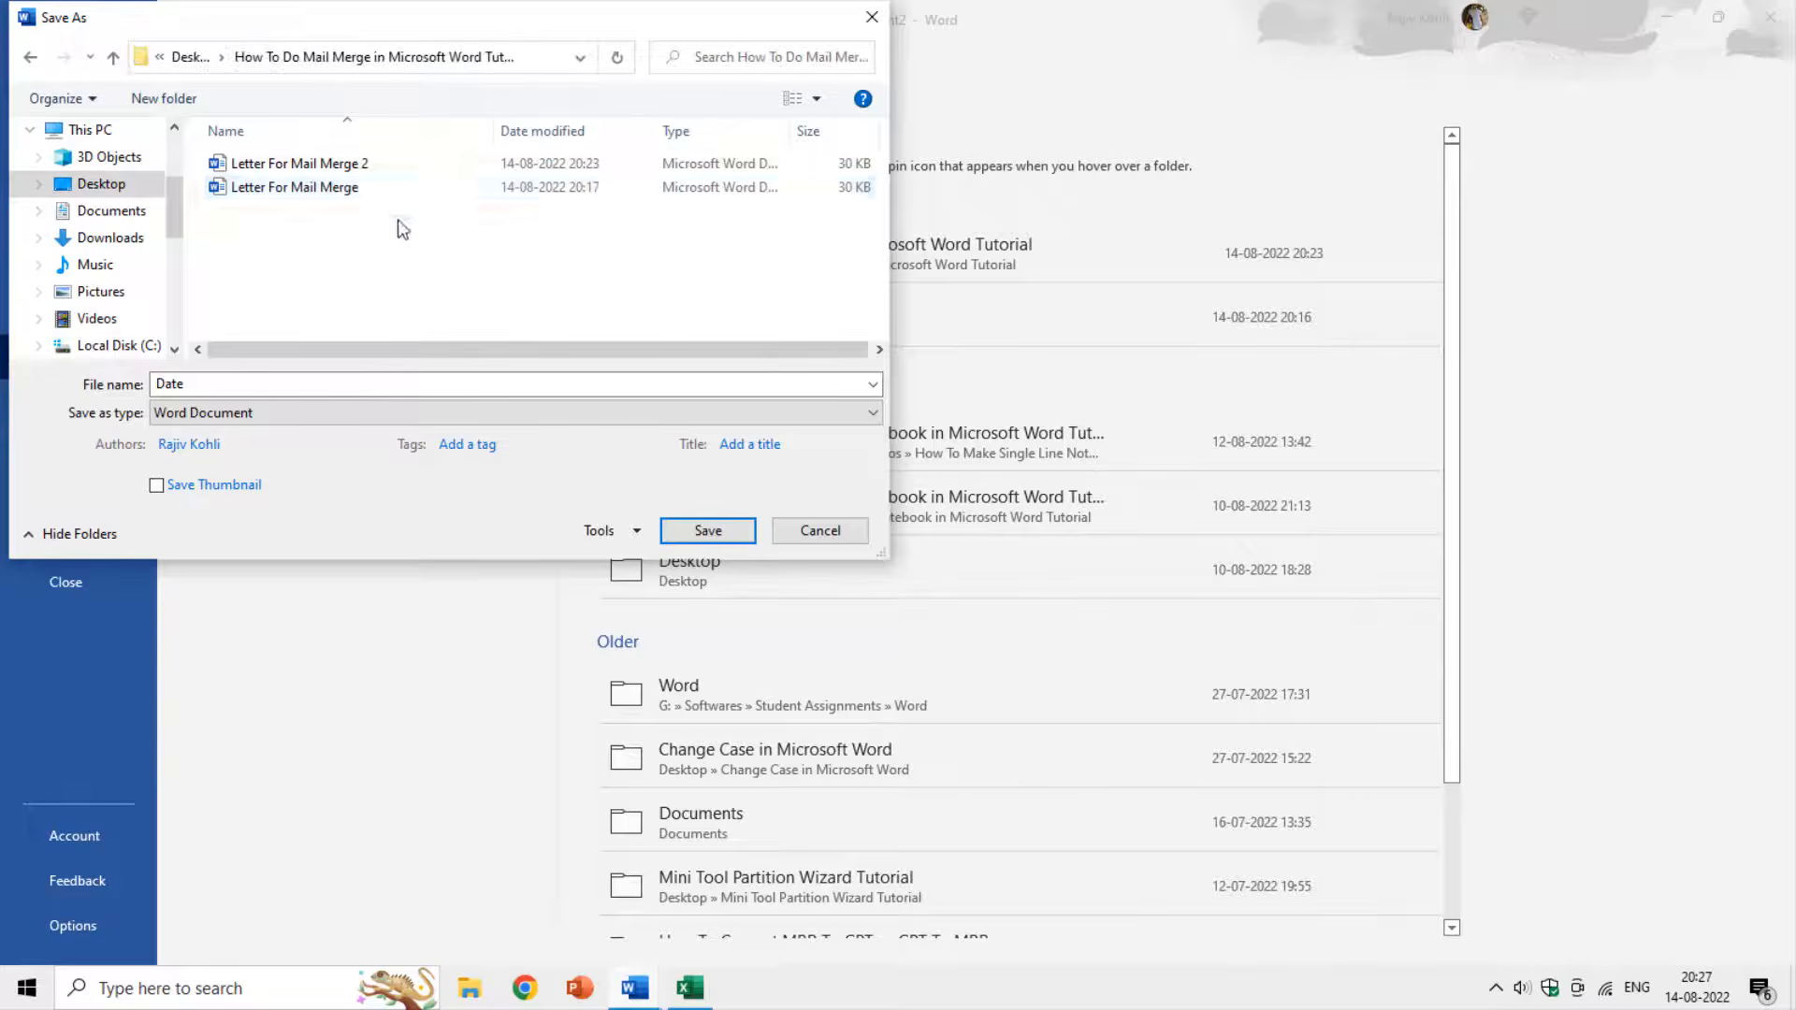
left_click(257, 385)
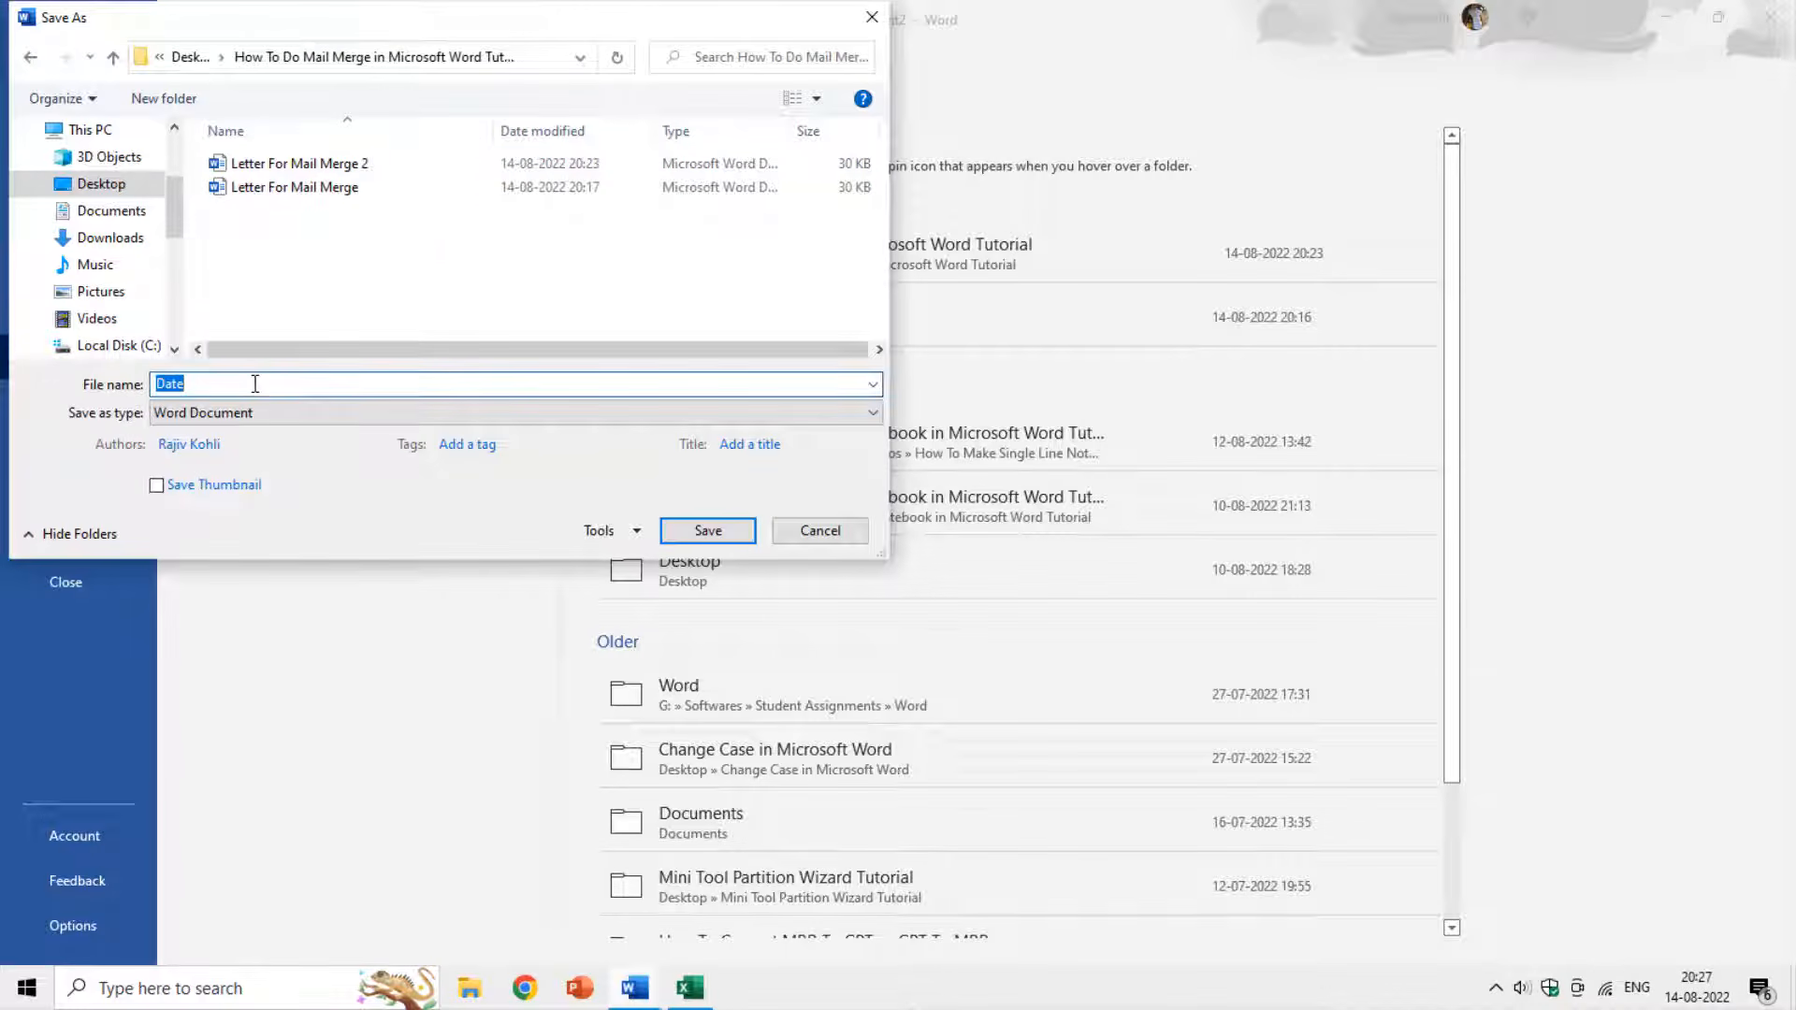
type("Mail Merge Letter")
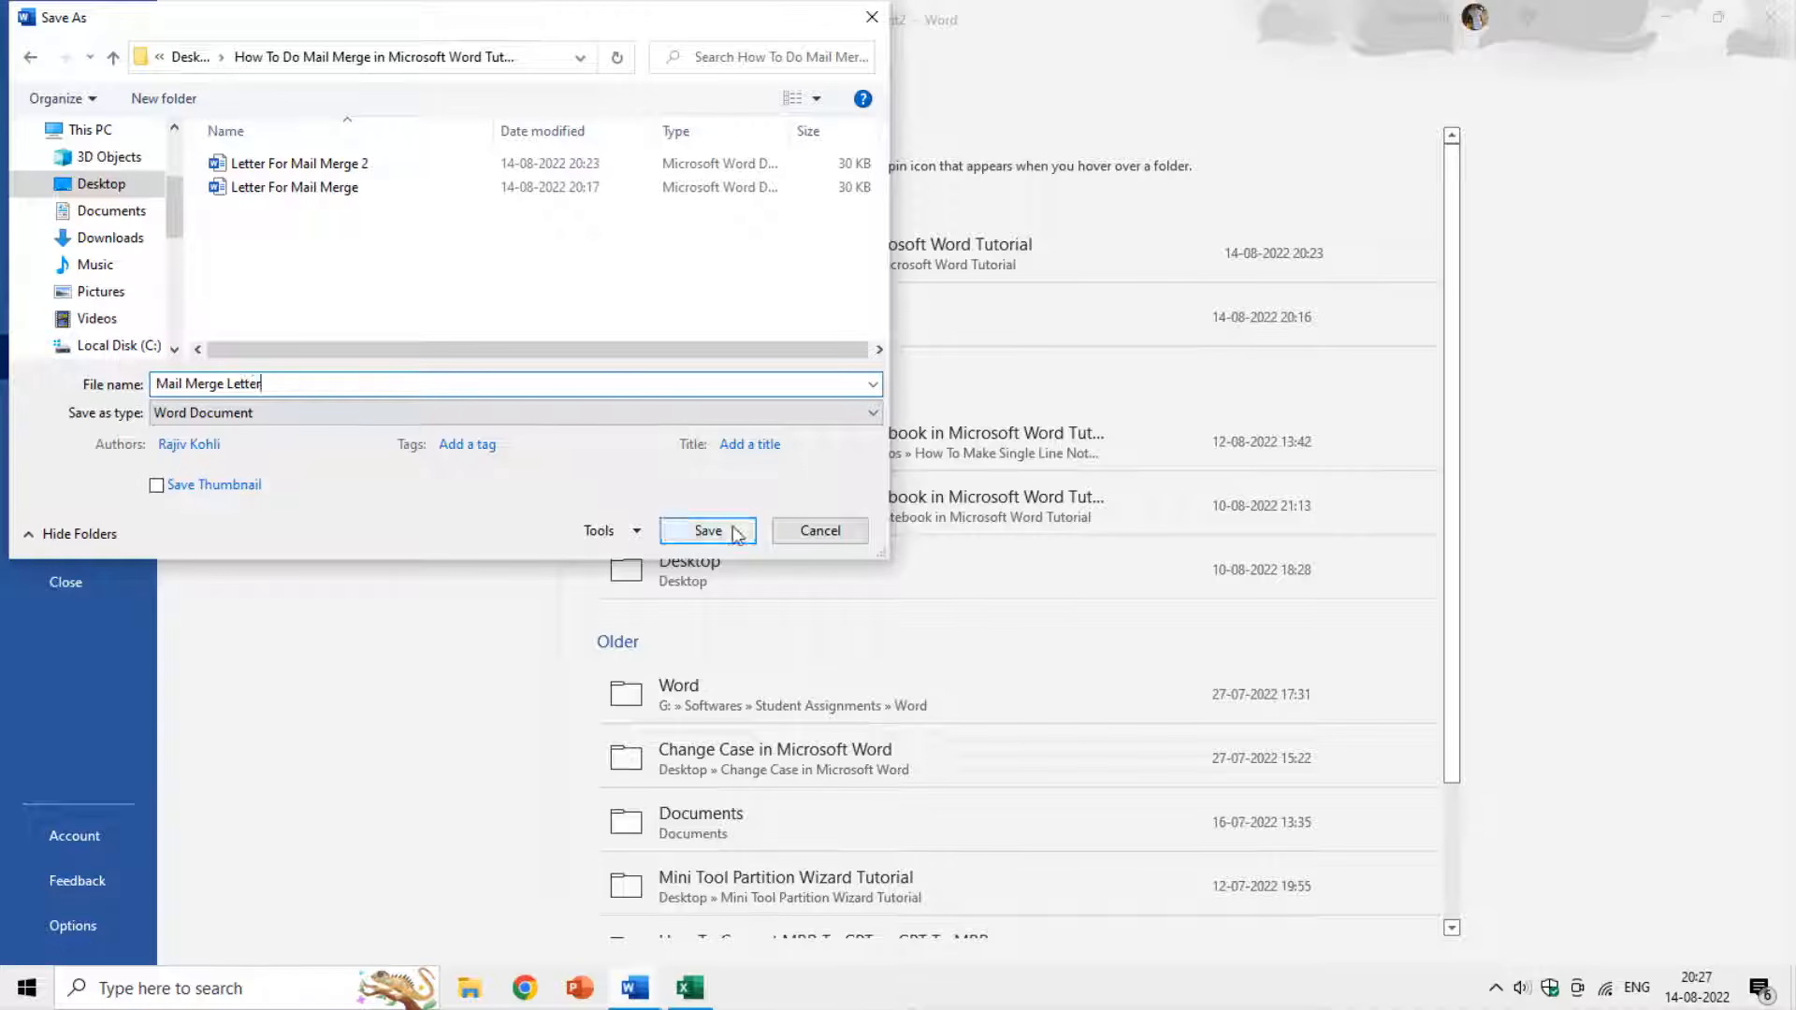
left_click(730, 528)
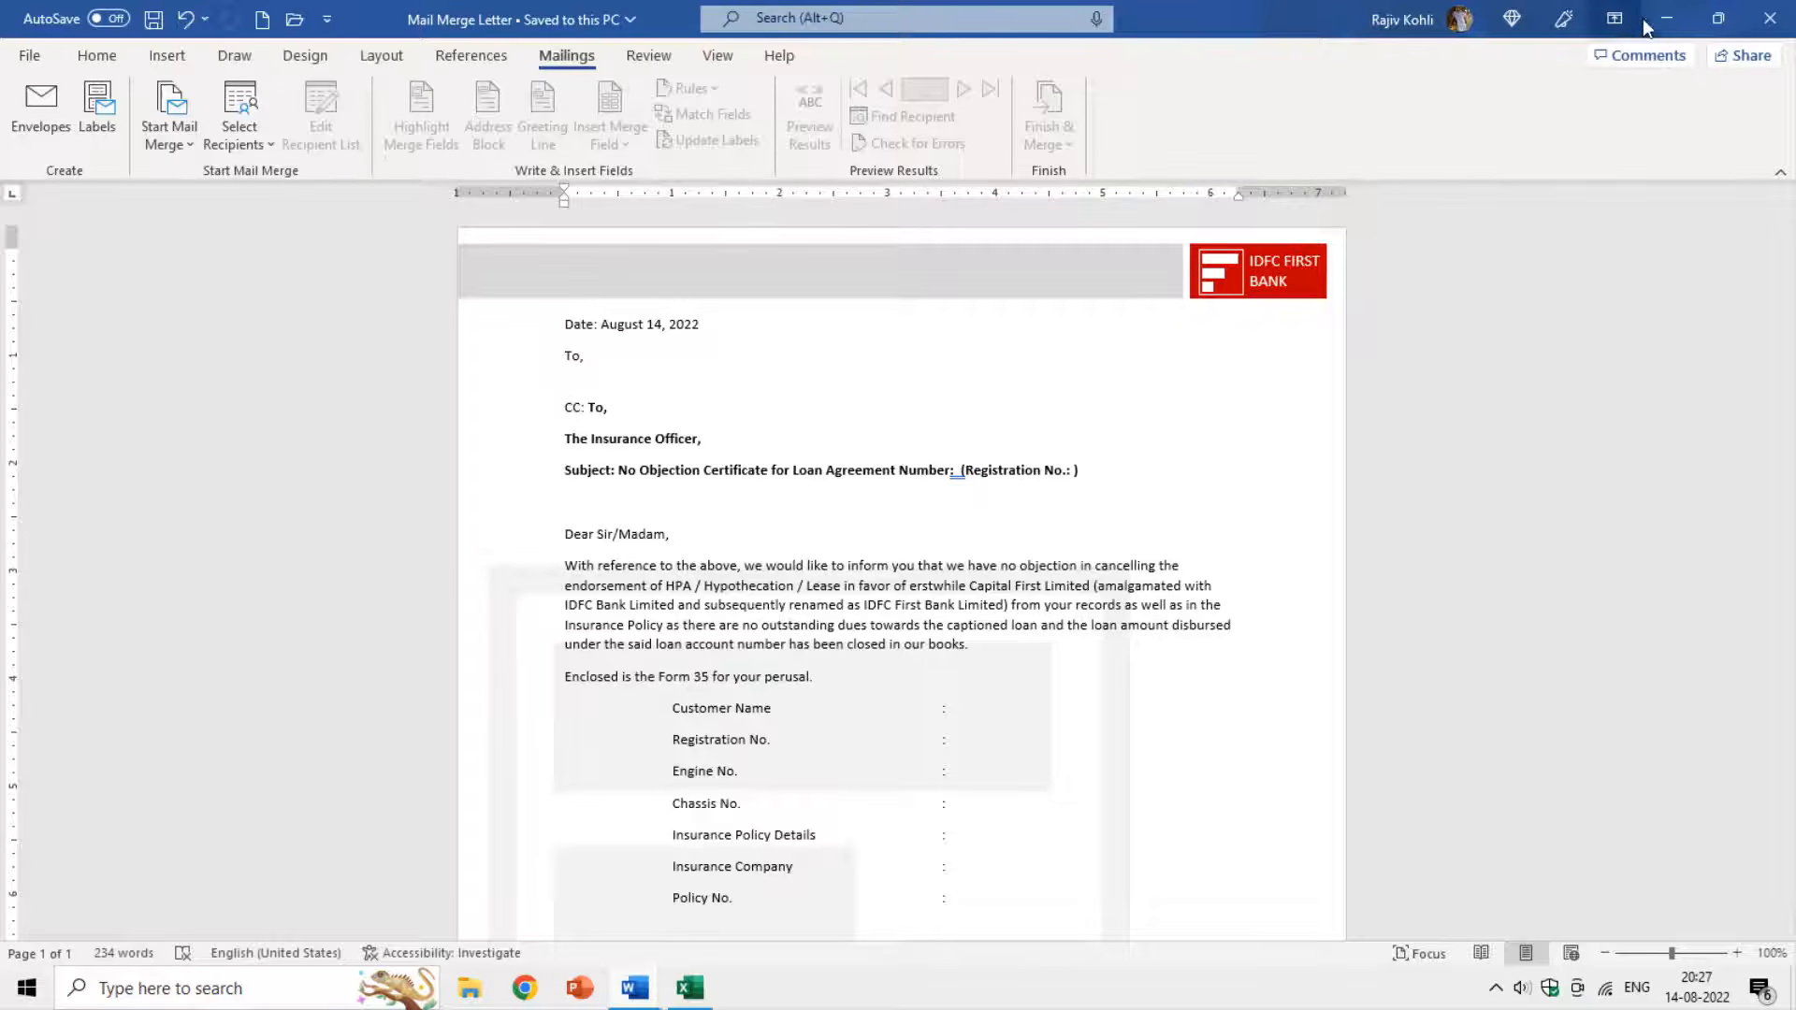
key("super")
left_click(1664, 22)
Open the desktop tutorial folder, widen its Type column, and bring the blank Excel workbook forward.
left_click(1664, 23)
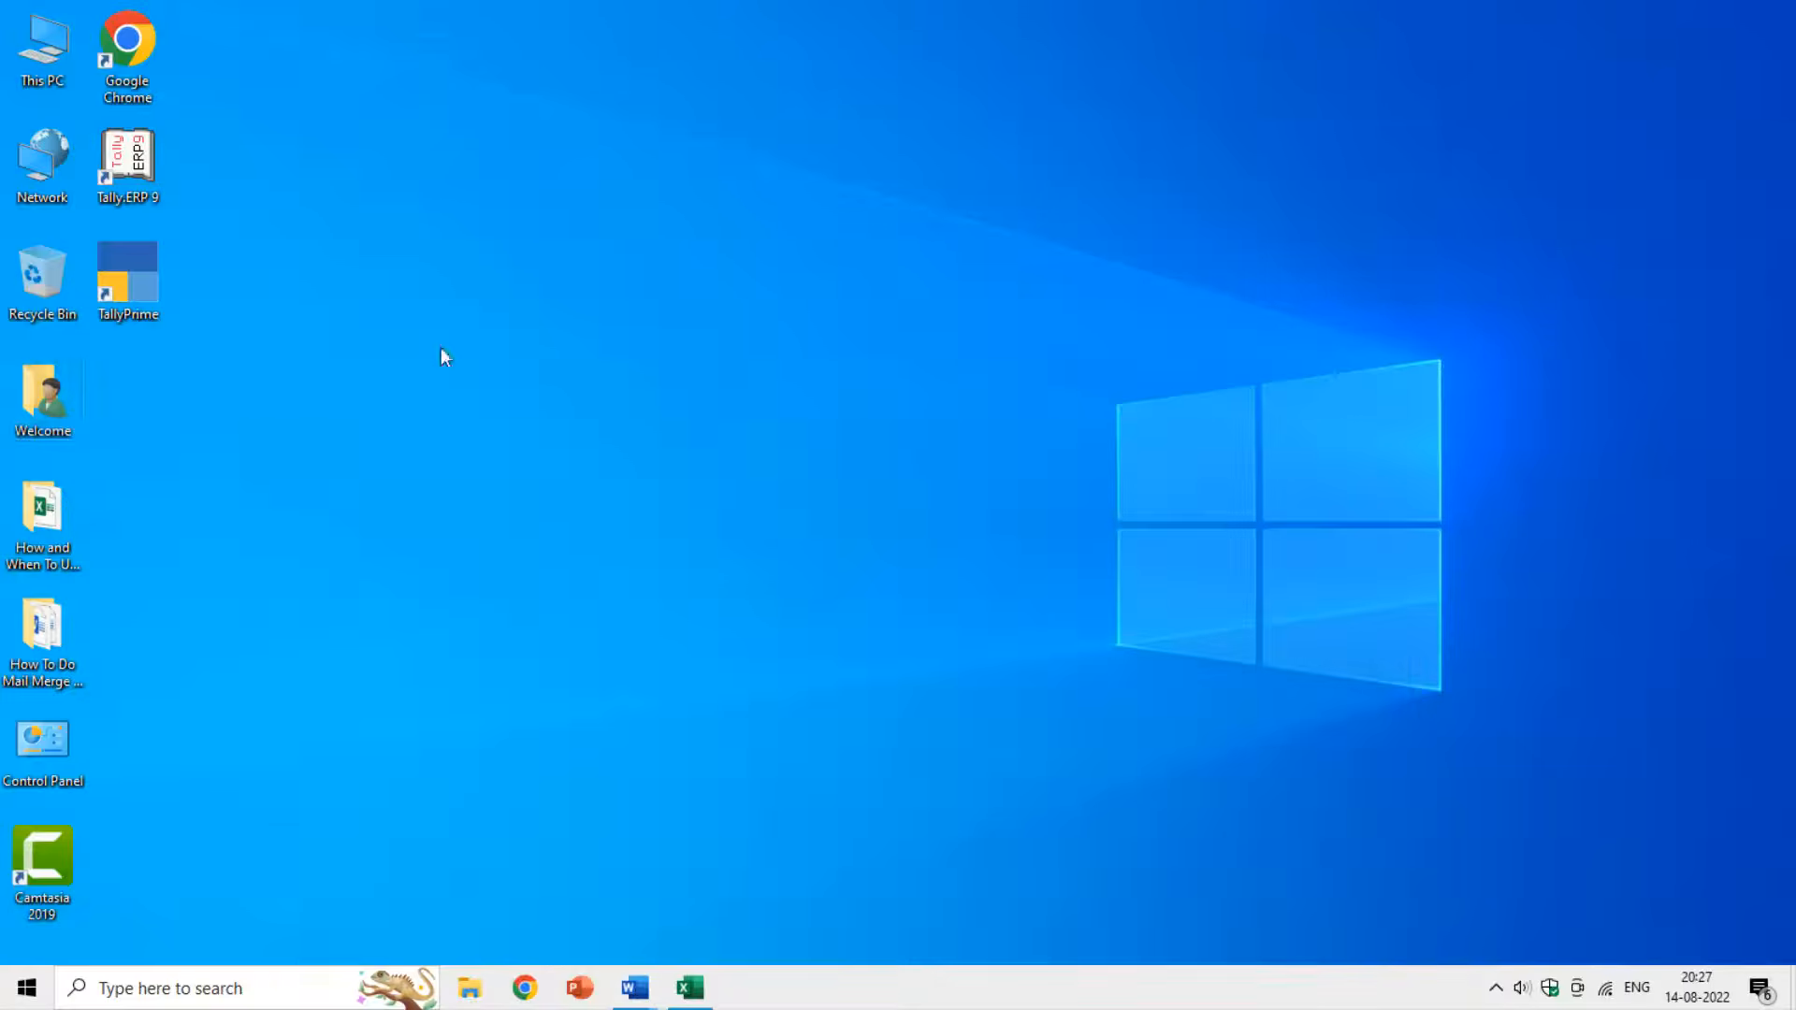
double_click(71, 622)
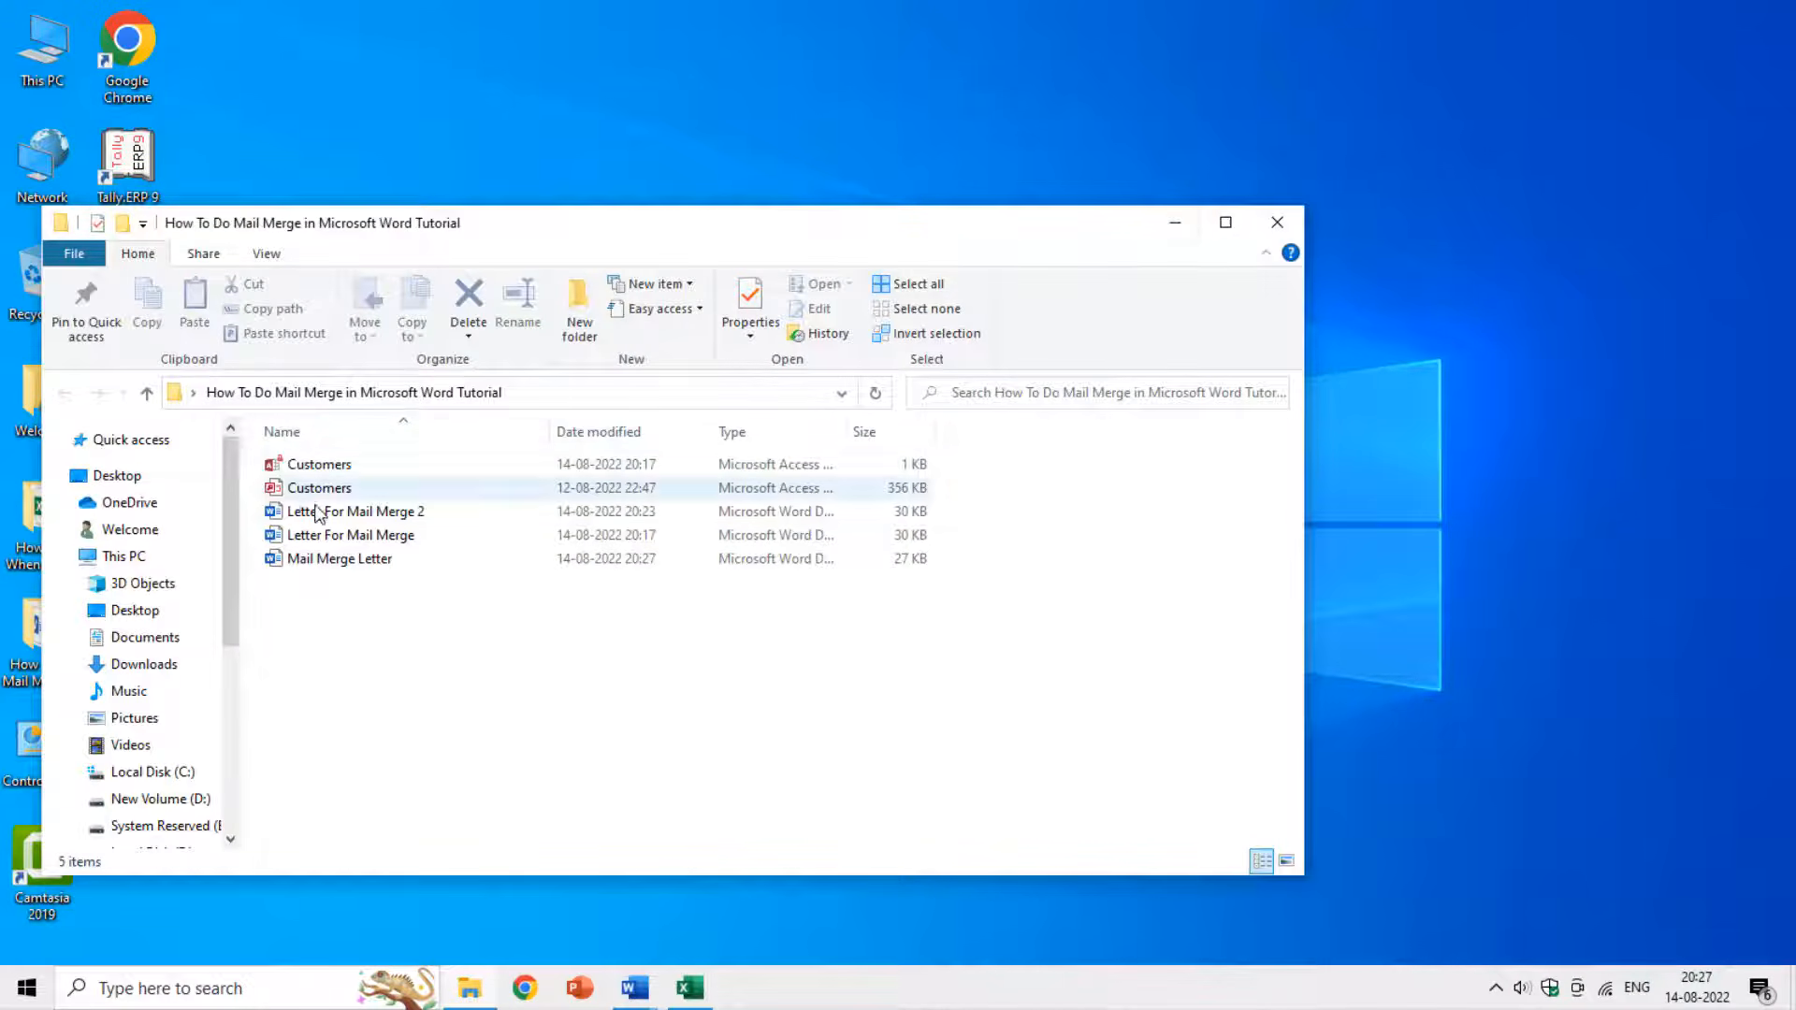
left_click_drag(842, 426, 988, 423)
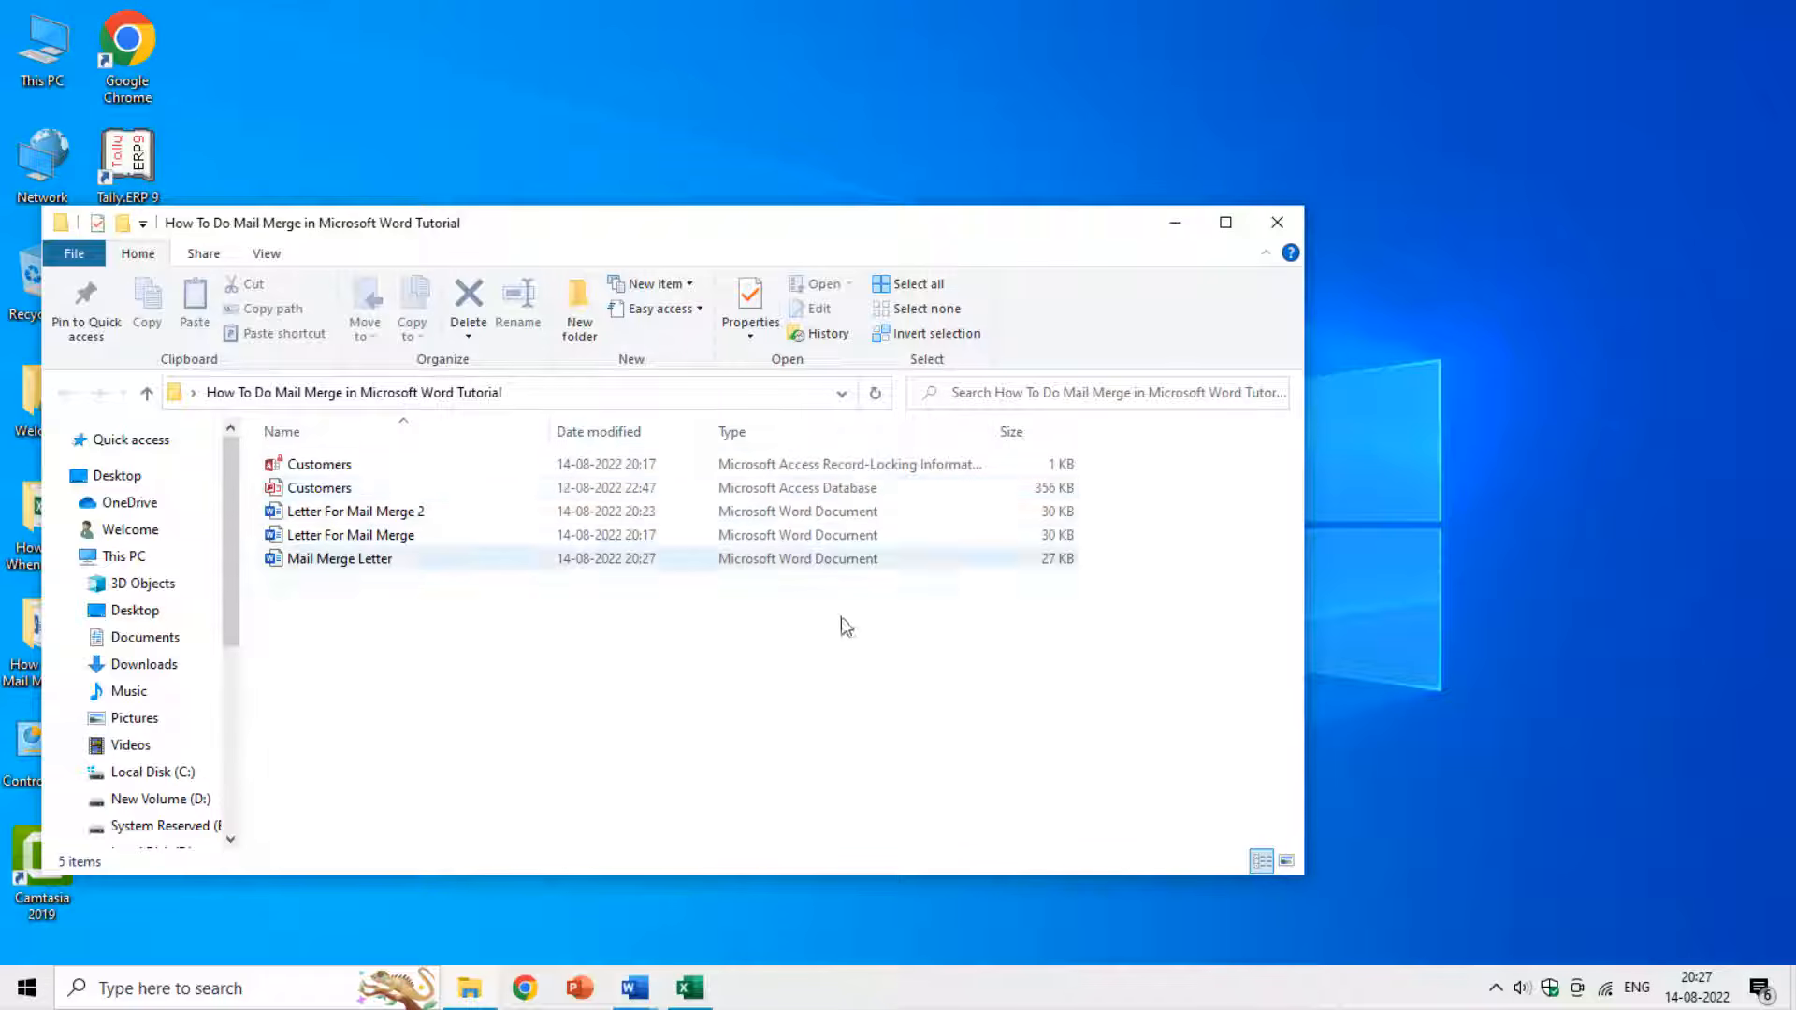
left_click(677, 989)
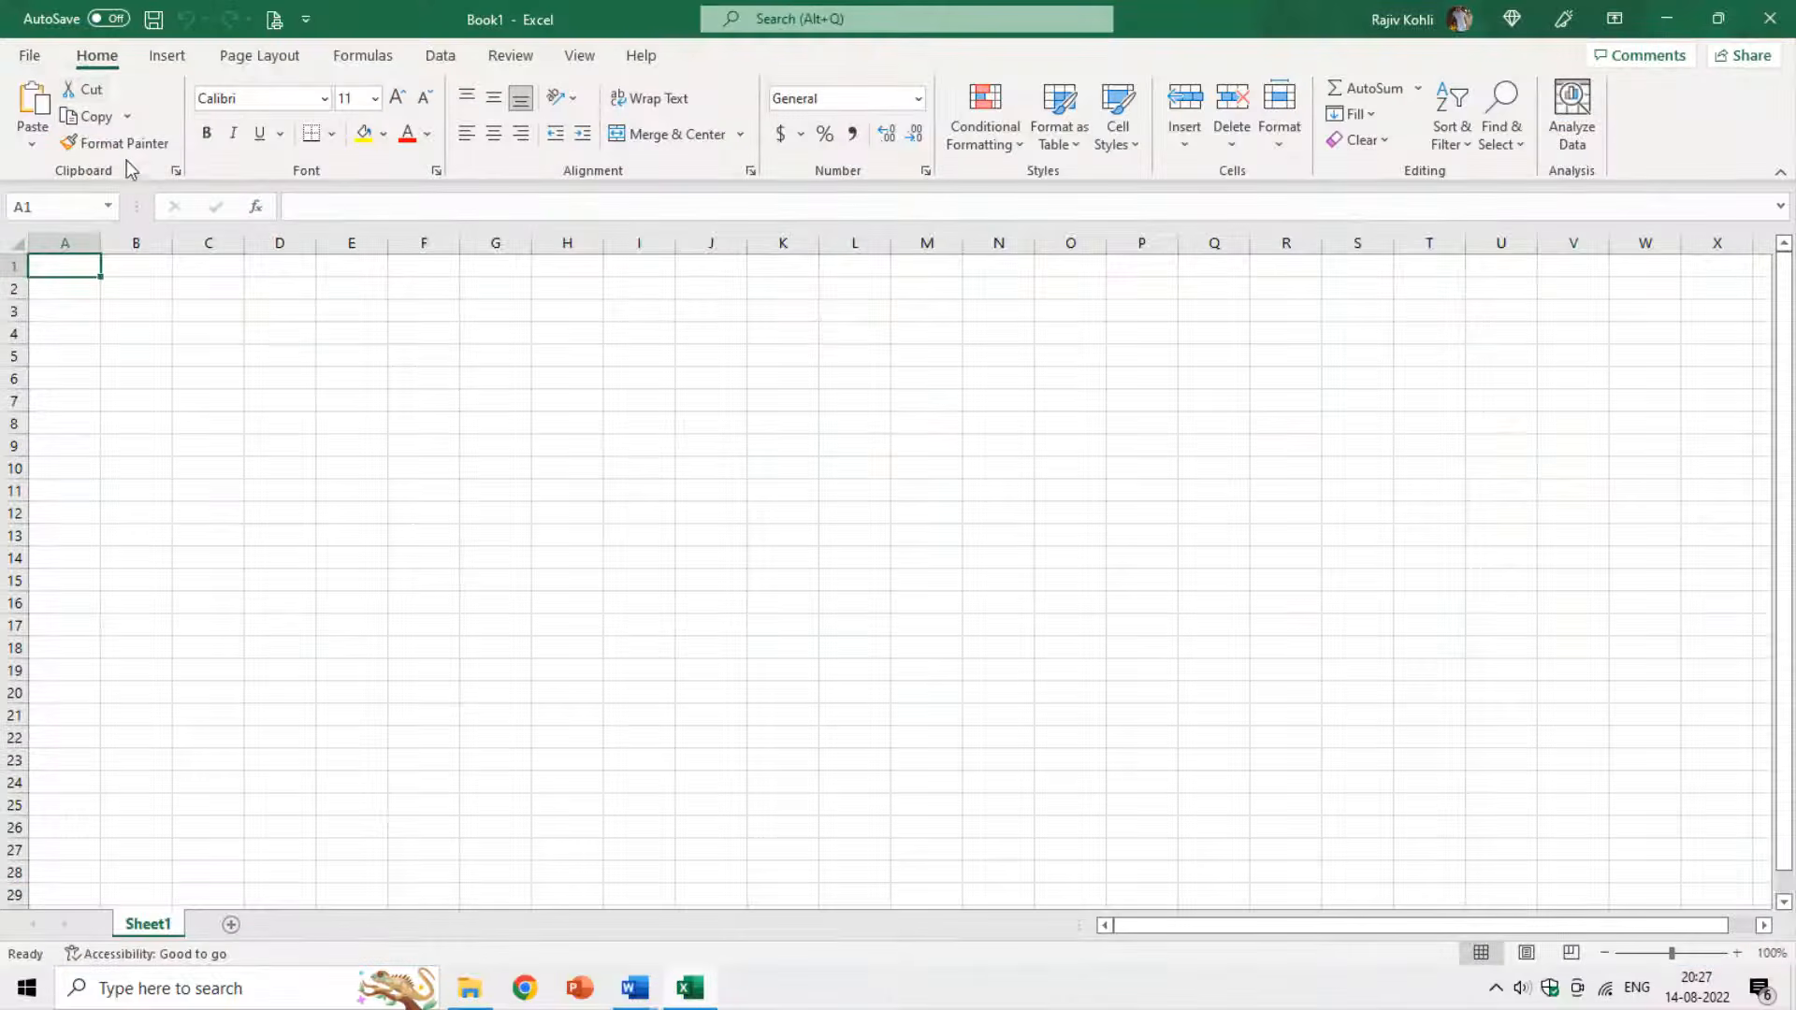
Open the Customers database from the tutorial folder in Excel, with file type set to All Files.
left_click(30, 58)
left_click(55, 208)
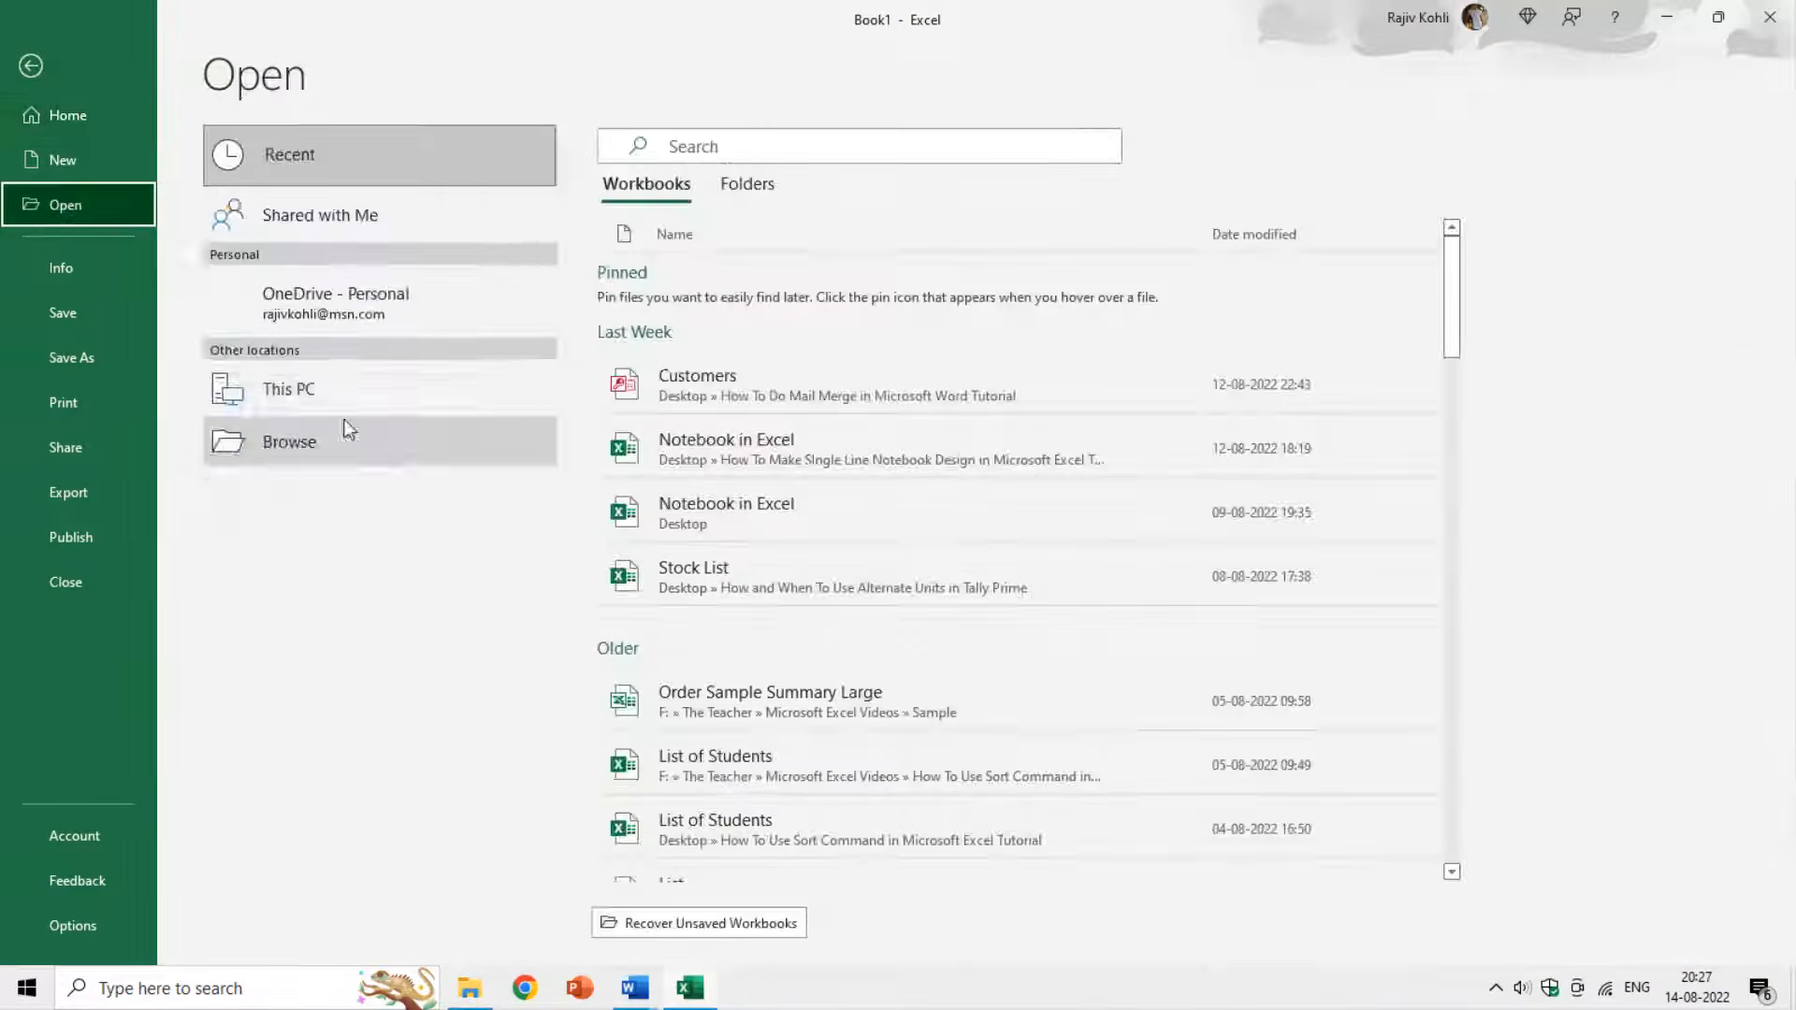
left_click(281, 559)
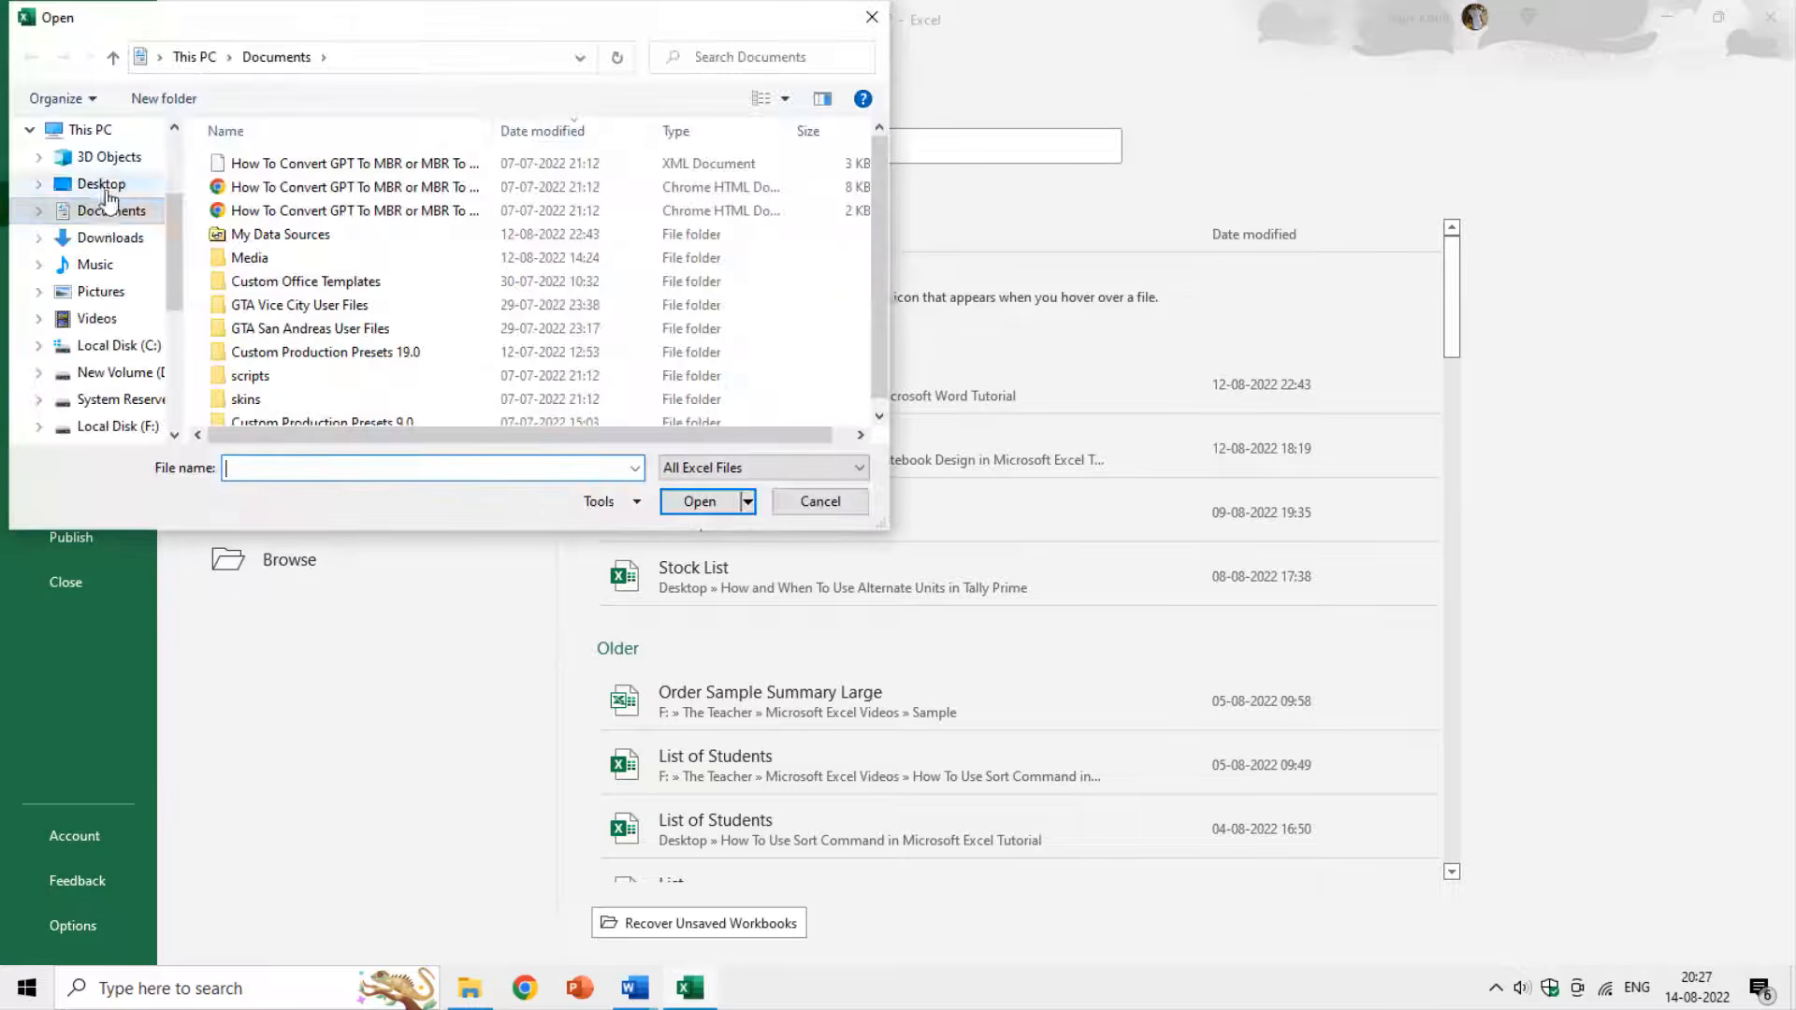
left_click(102, 185)
double_click(315, 189)
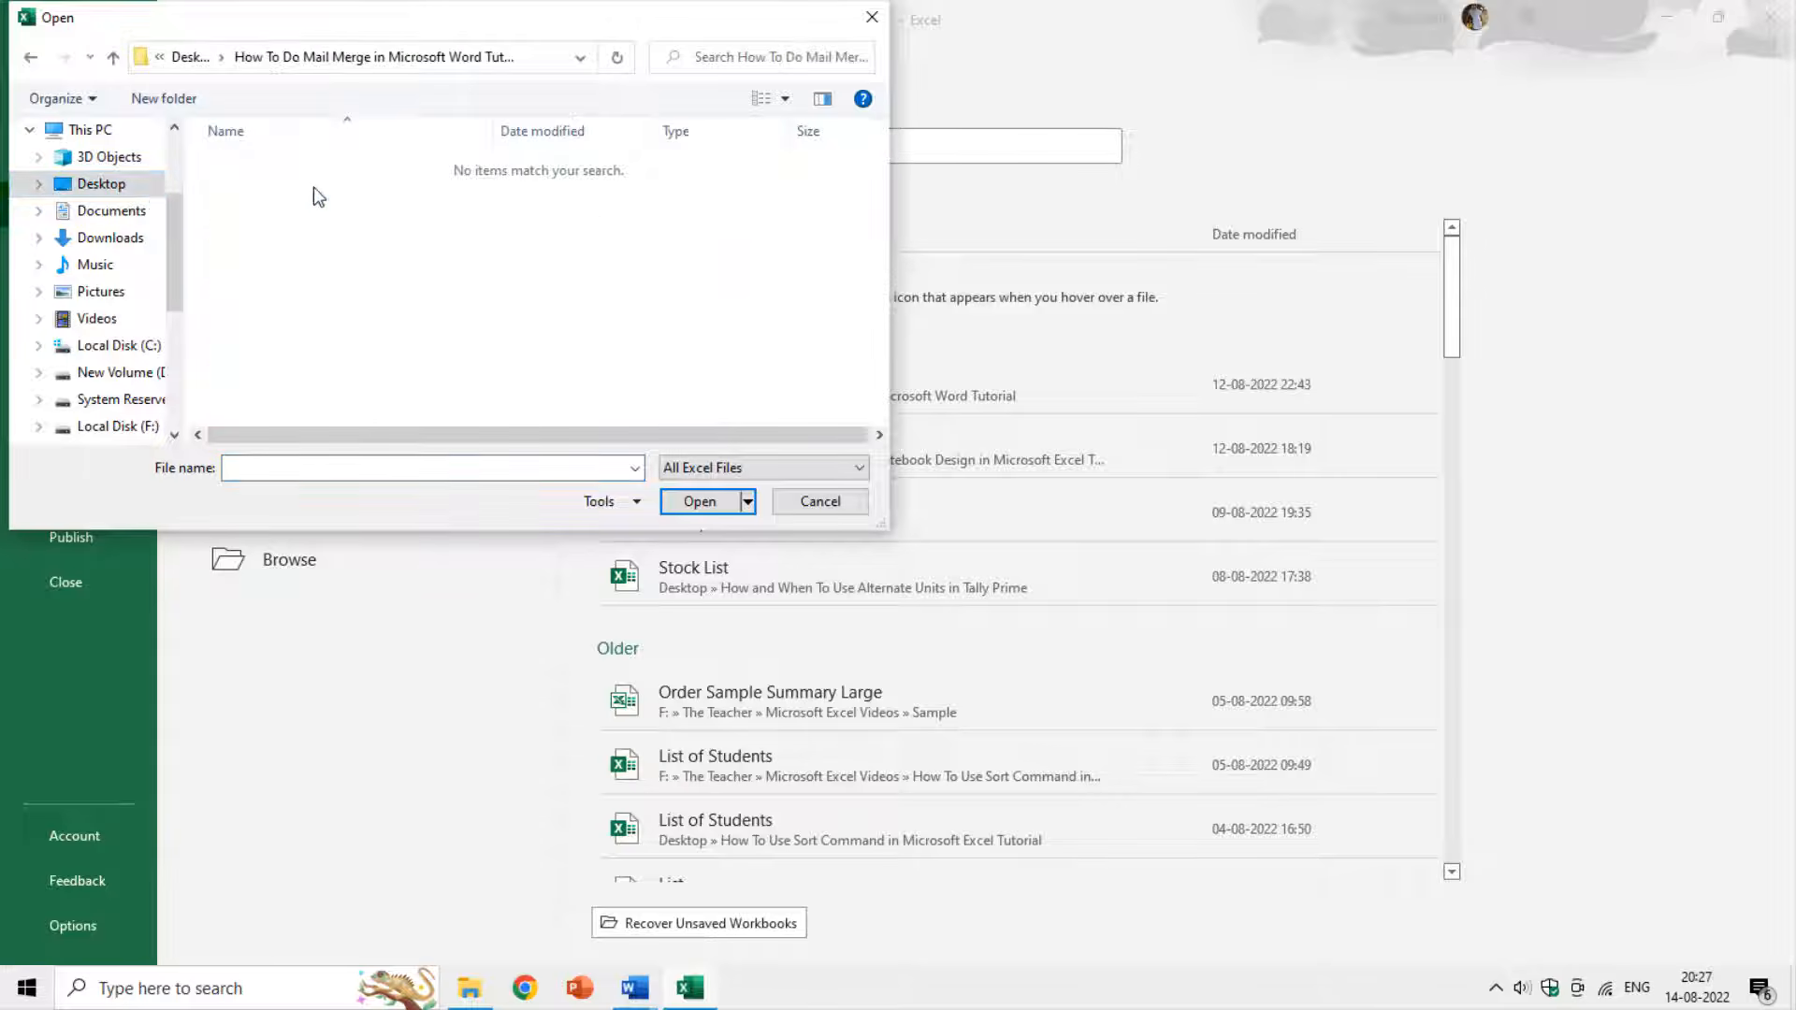
left_click(755, 467)
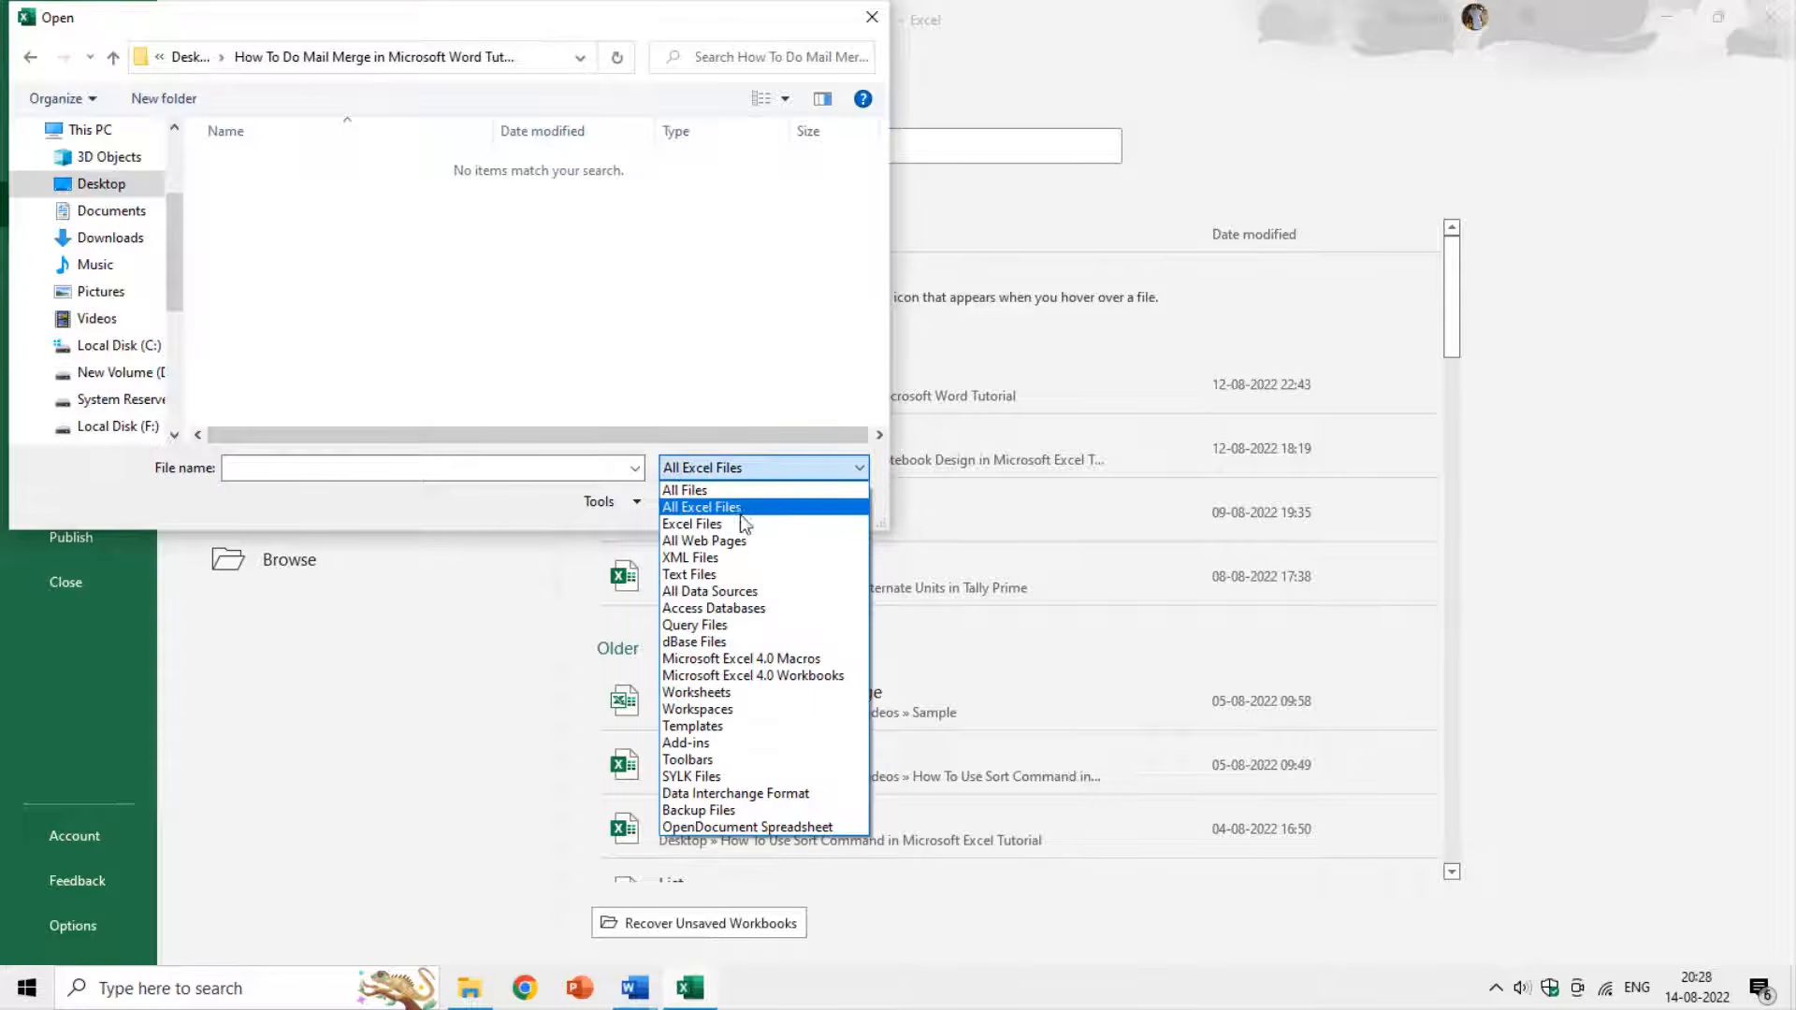
left_click(736, 496)
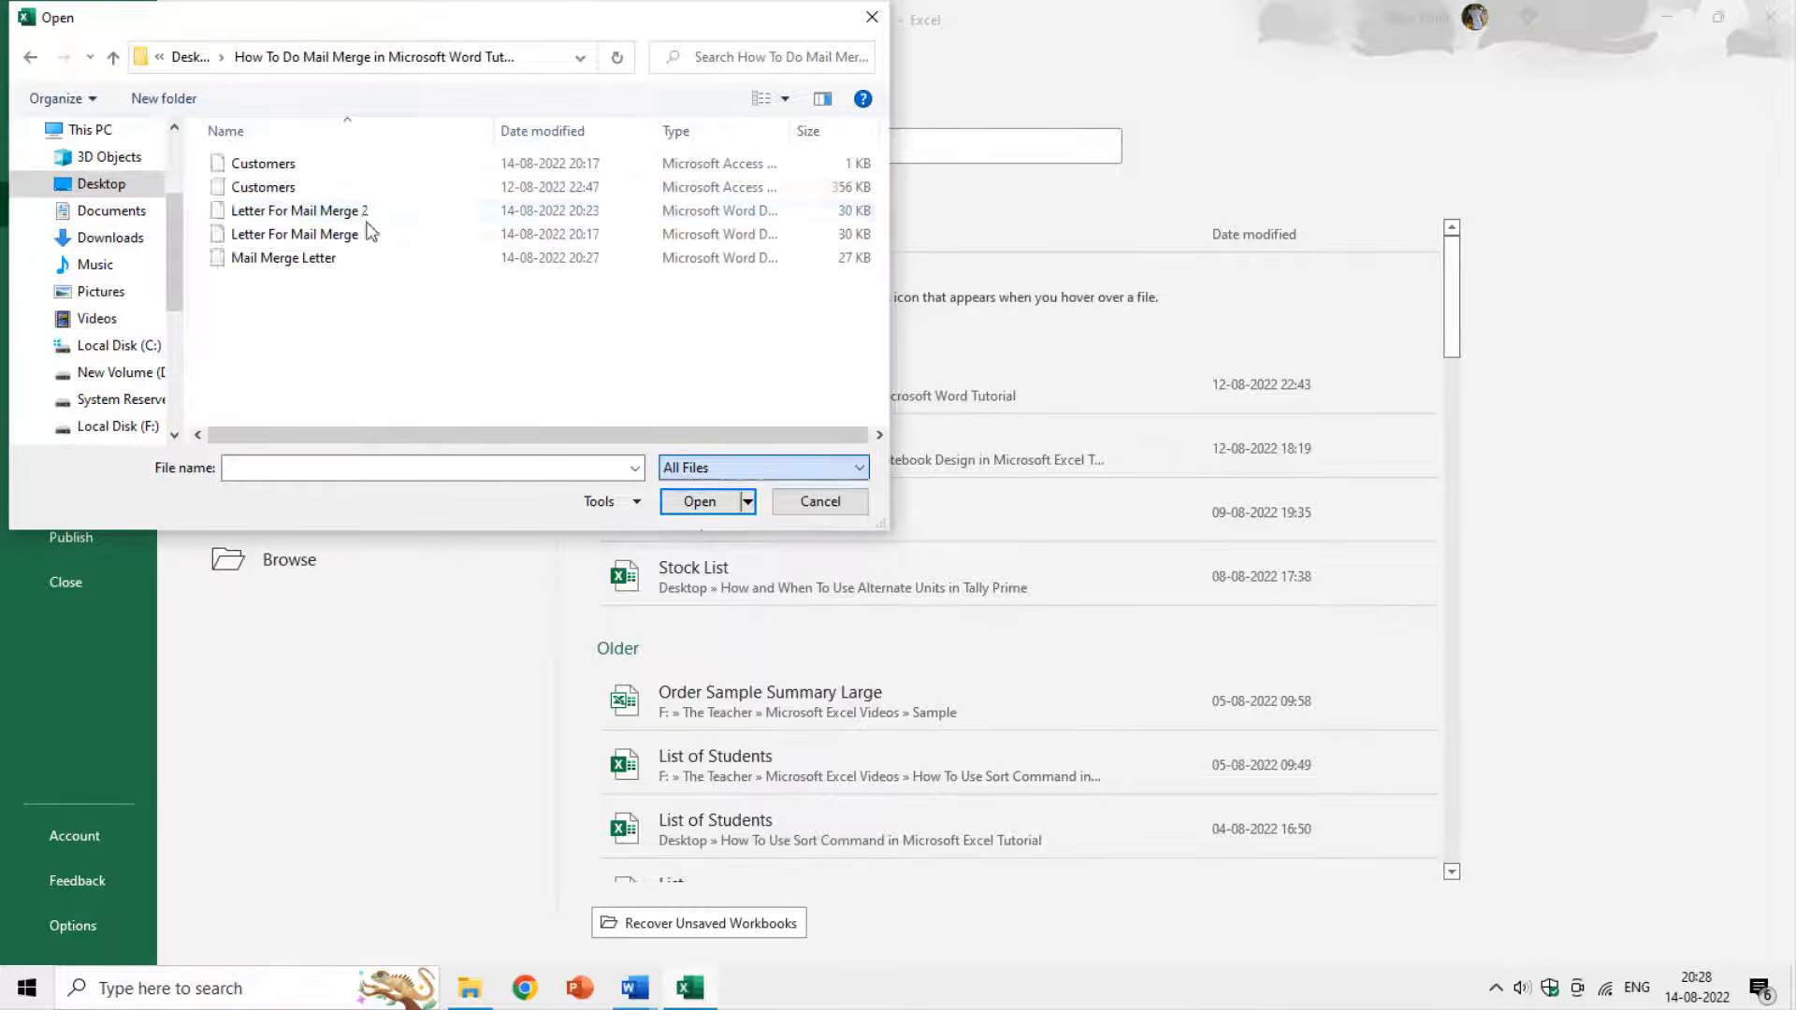
double_click(261, 191)
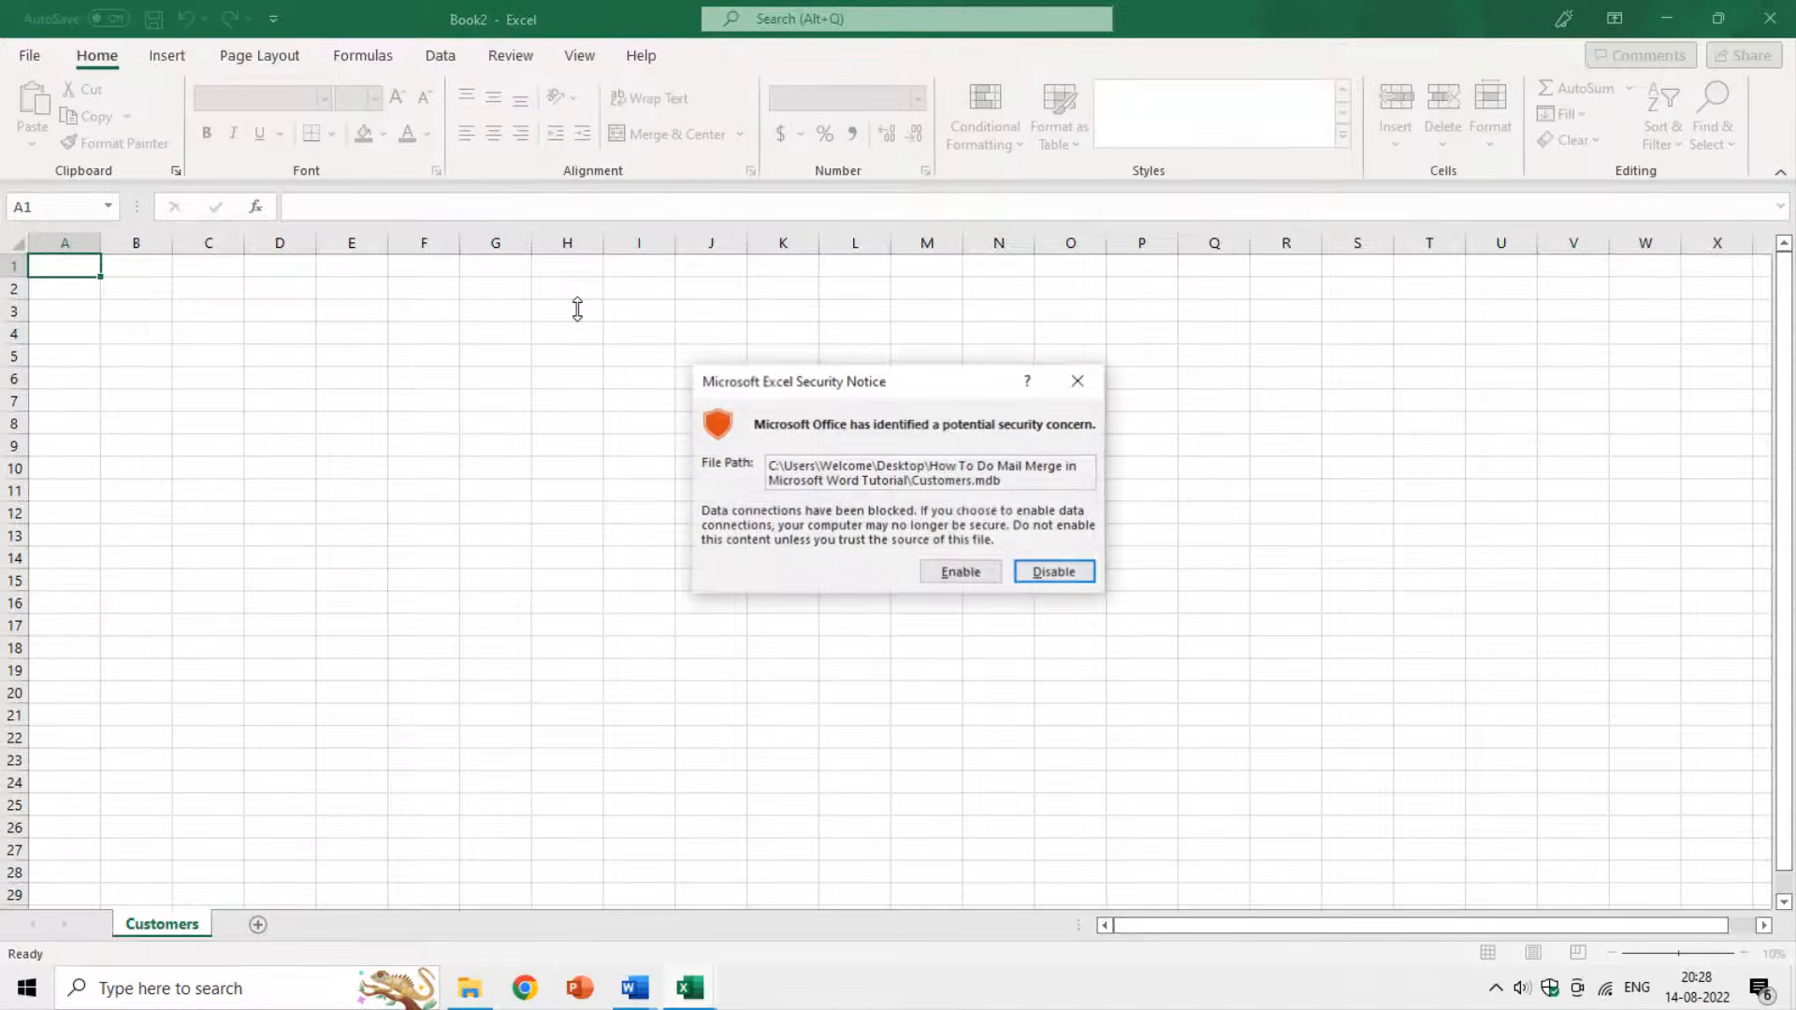
Allow the data connection and import the Customers data as a table, selecting names in A2:A3.
left_click(936, 572)
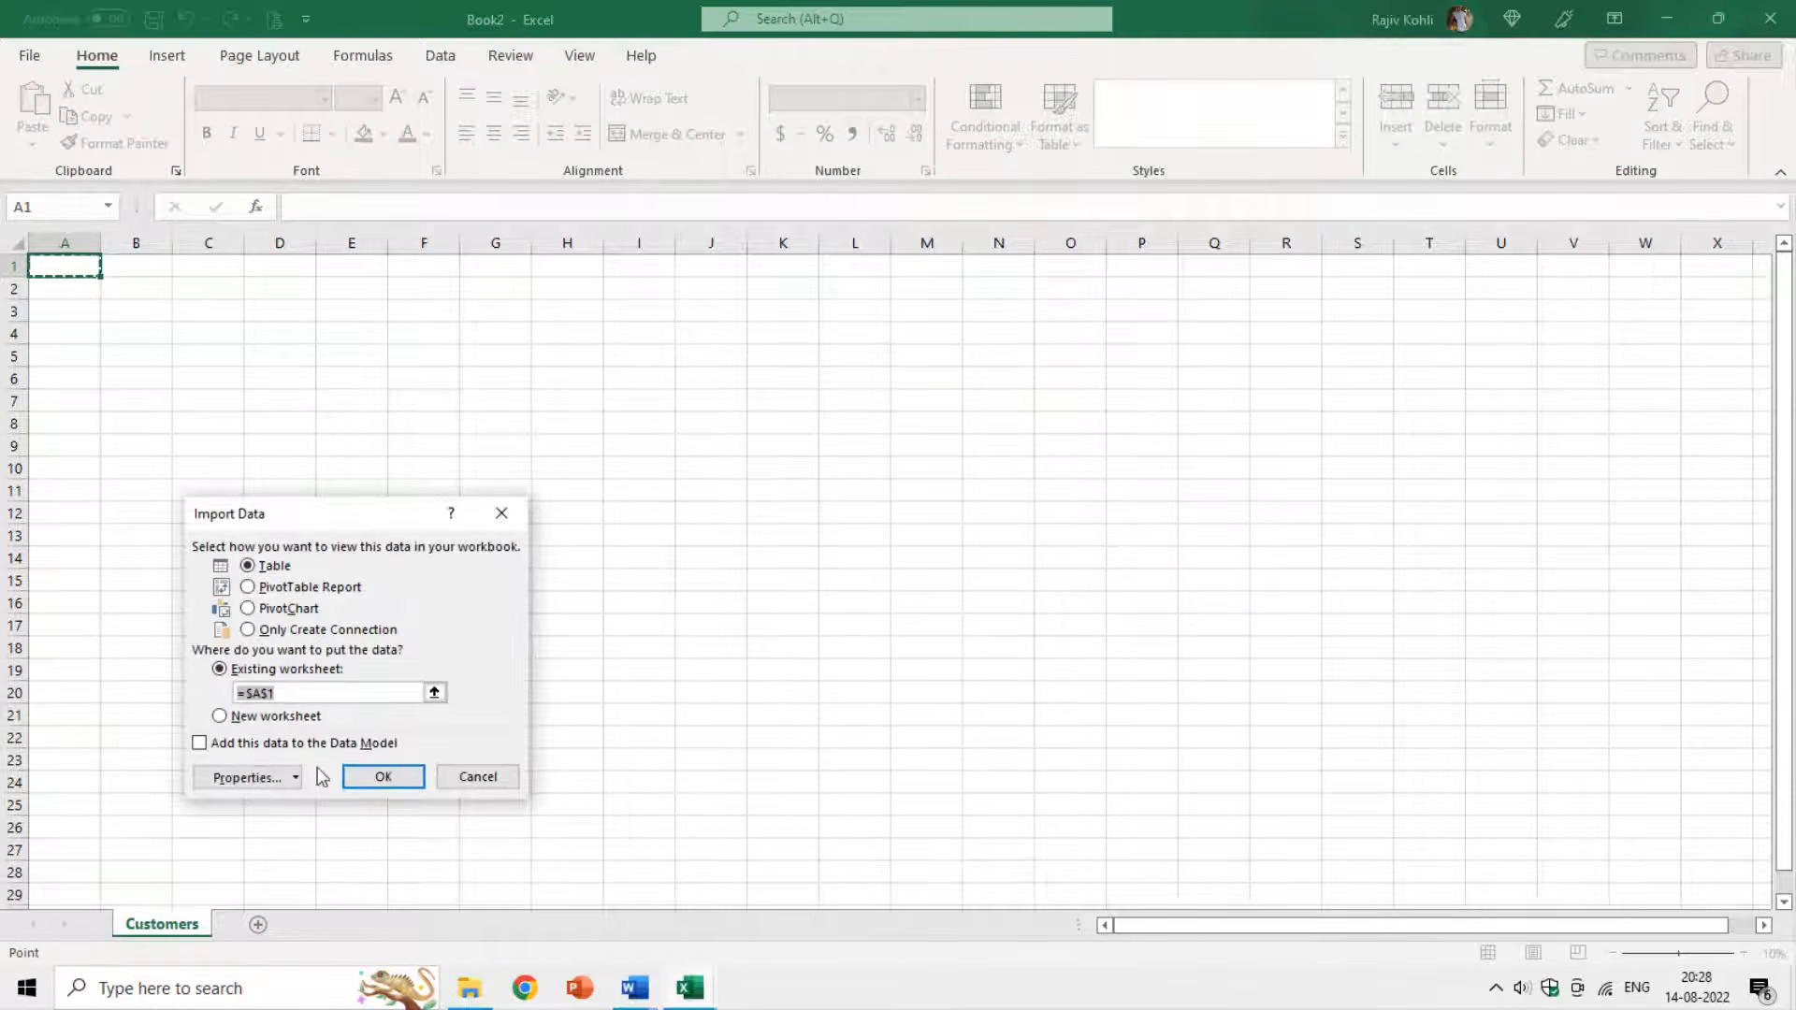
left_click(382, 778)
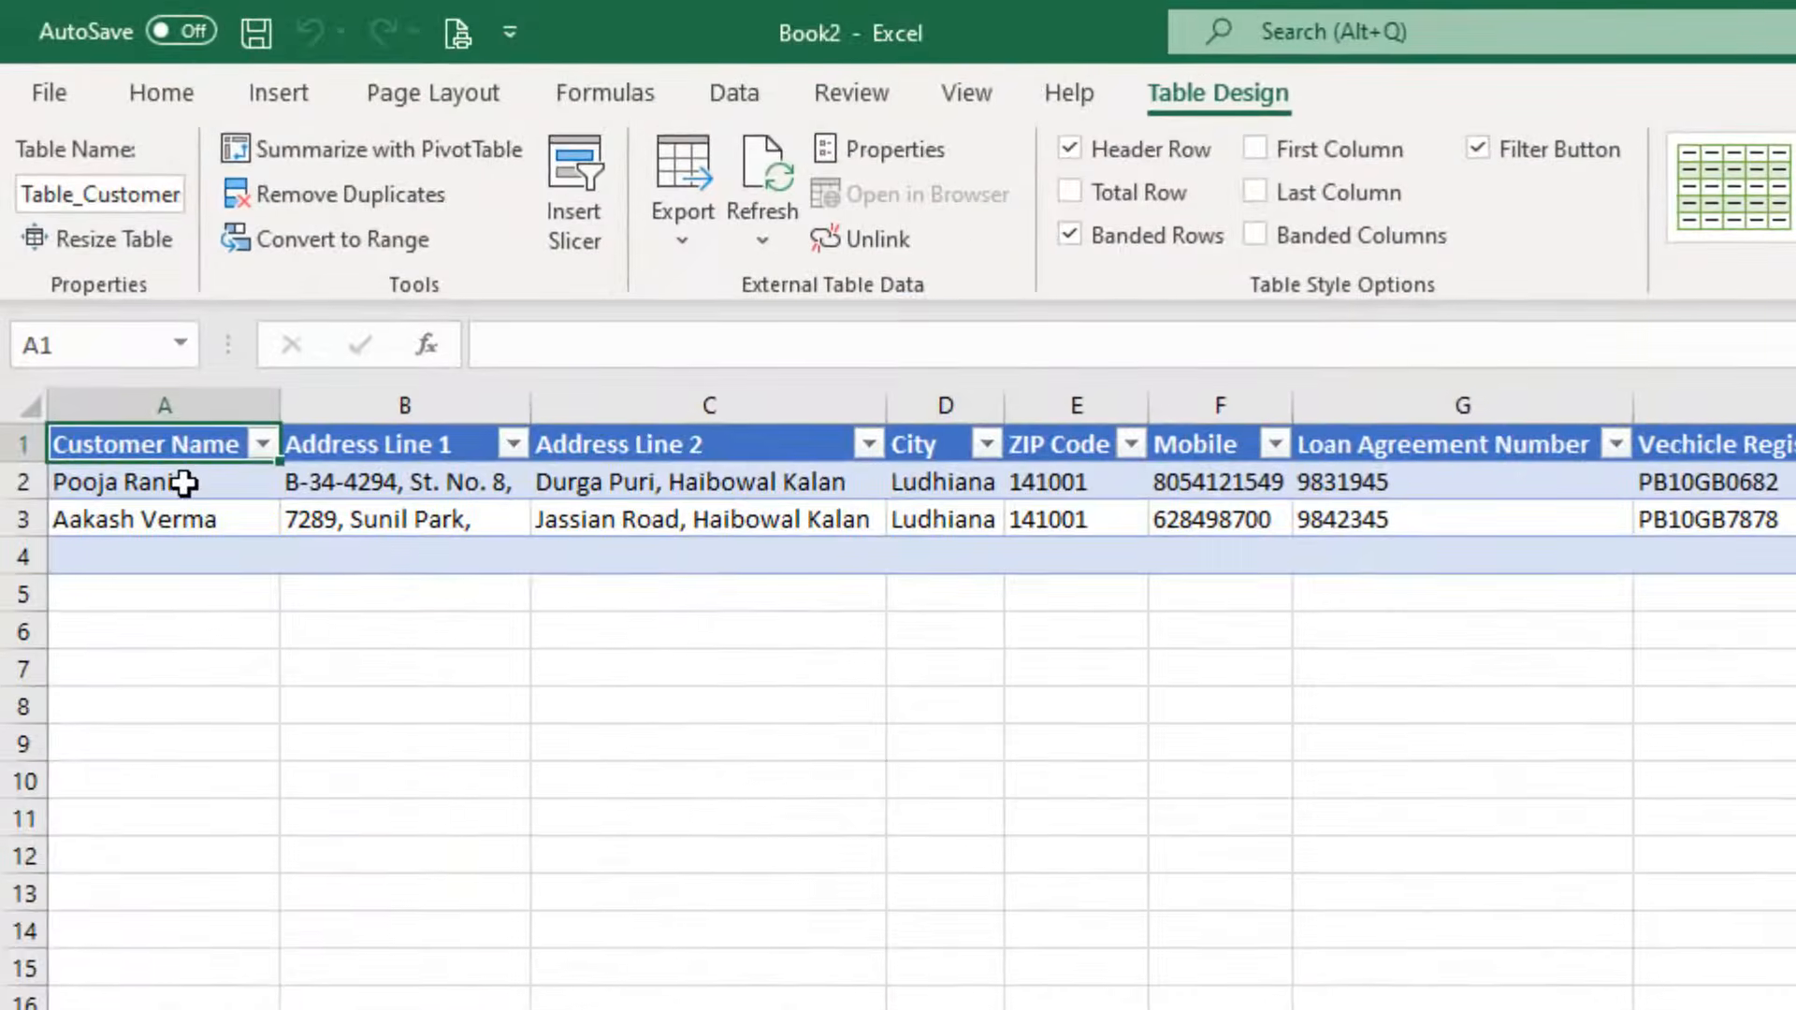
left_click_drag(124, 288, 112, 309)
left_click_drag(187, 518, 187, 520)
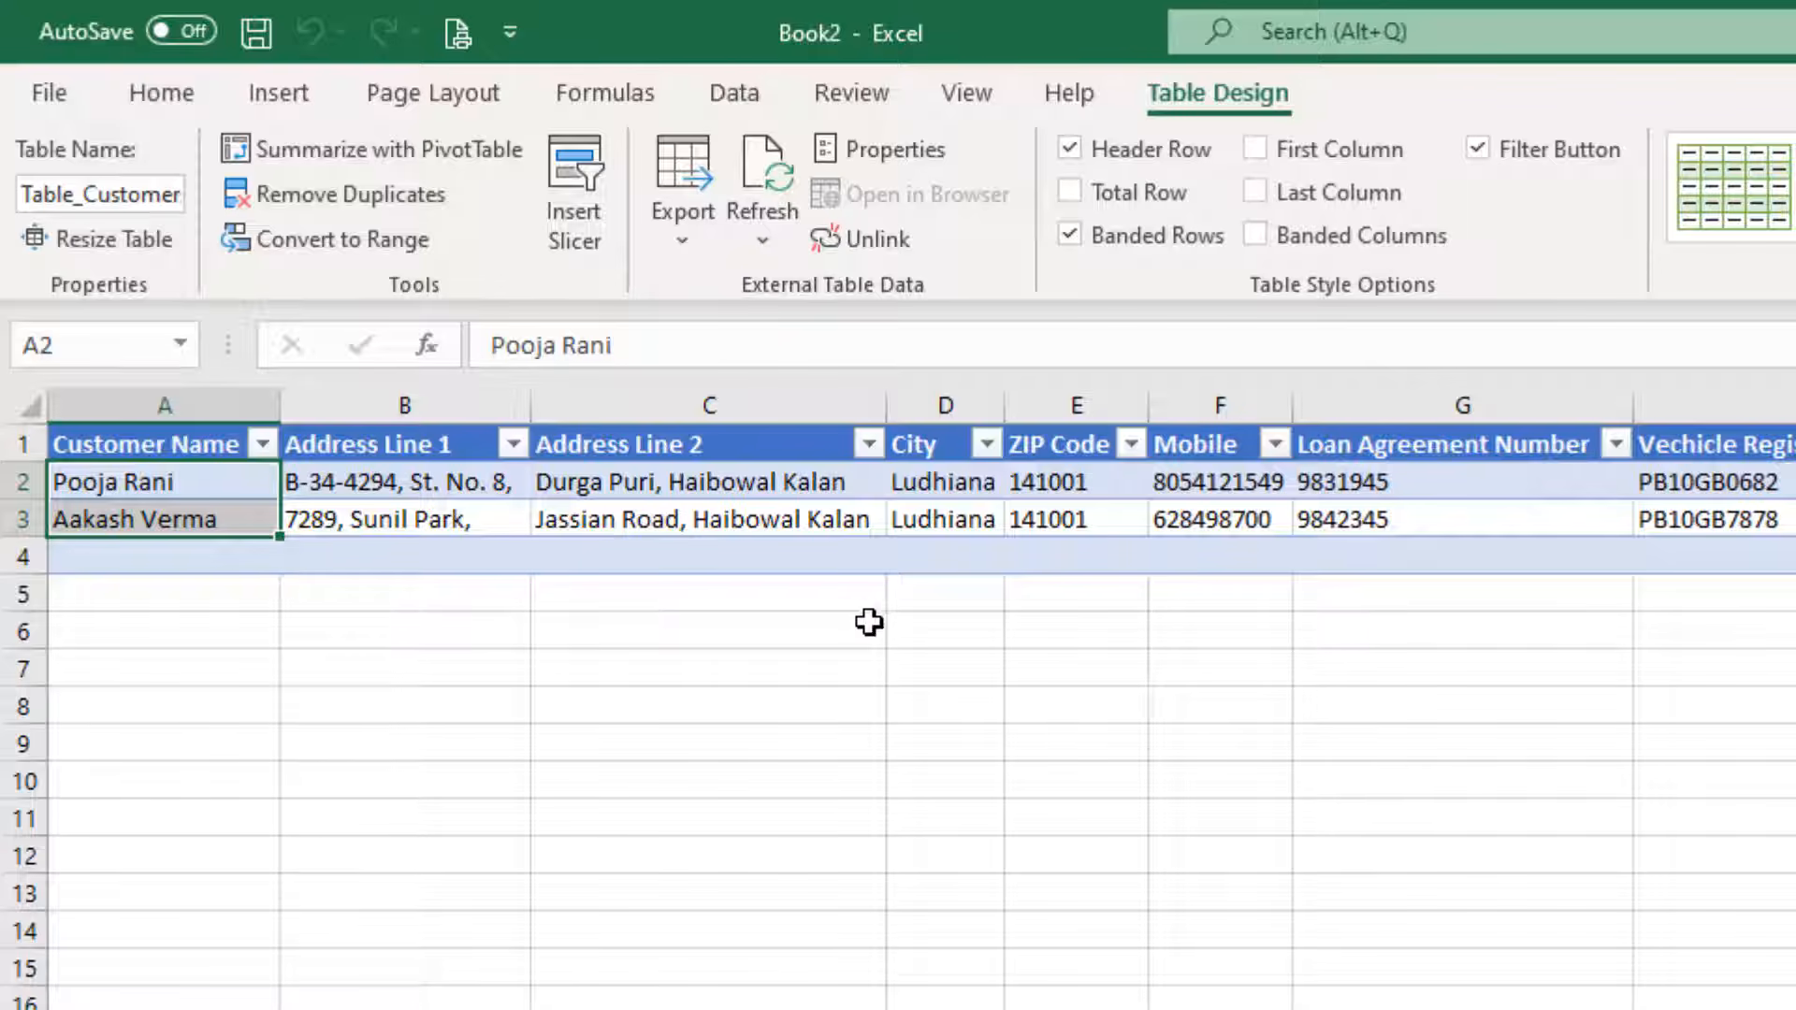
key("Return")
key("Return")
key("Return")
key("Return")
Close the imported workbook without saving, then close the empty Book1 workbook.
left_click(1779, 19)
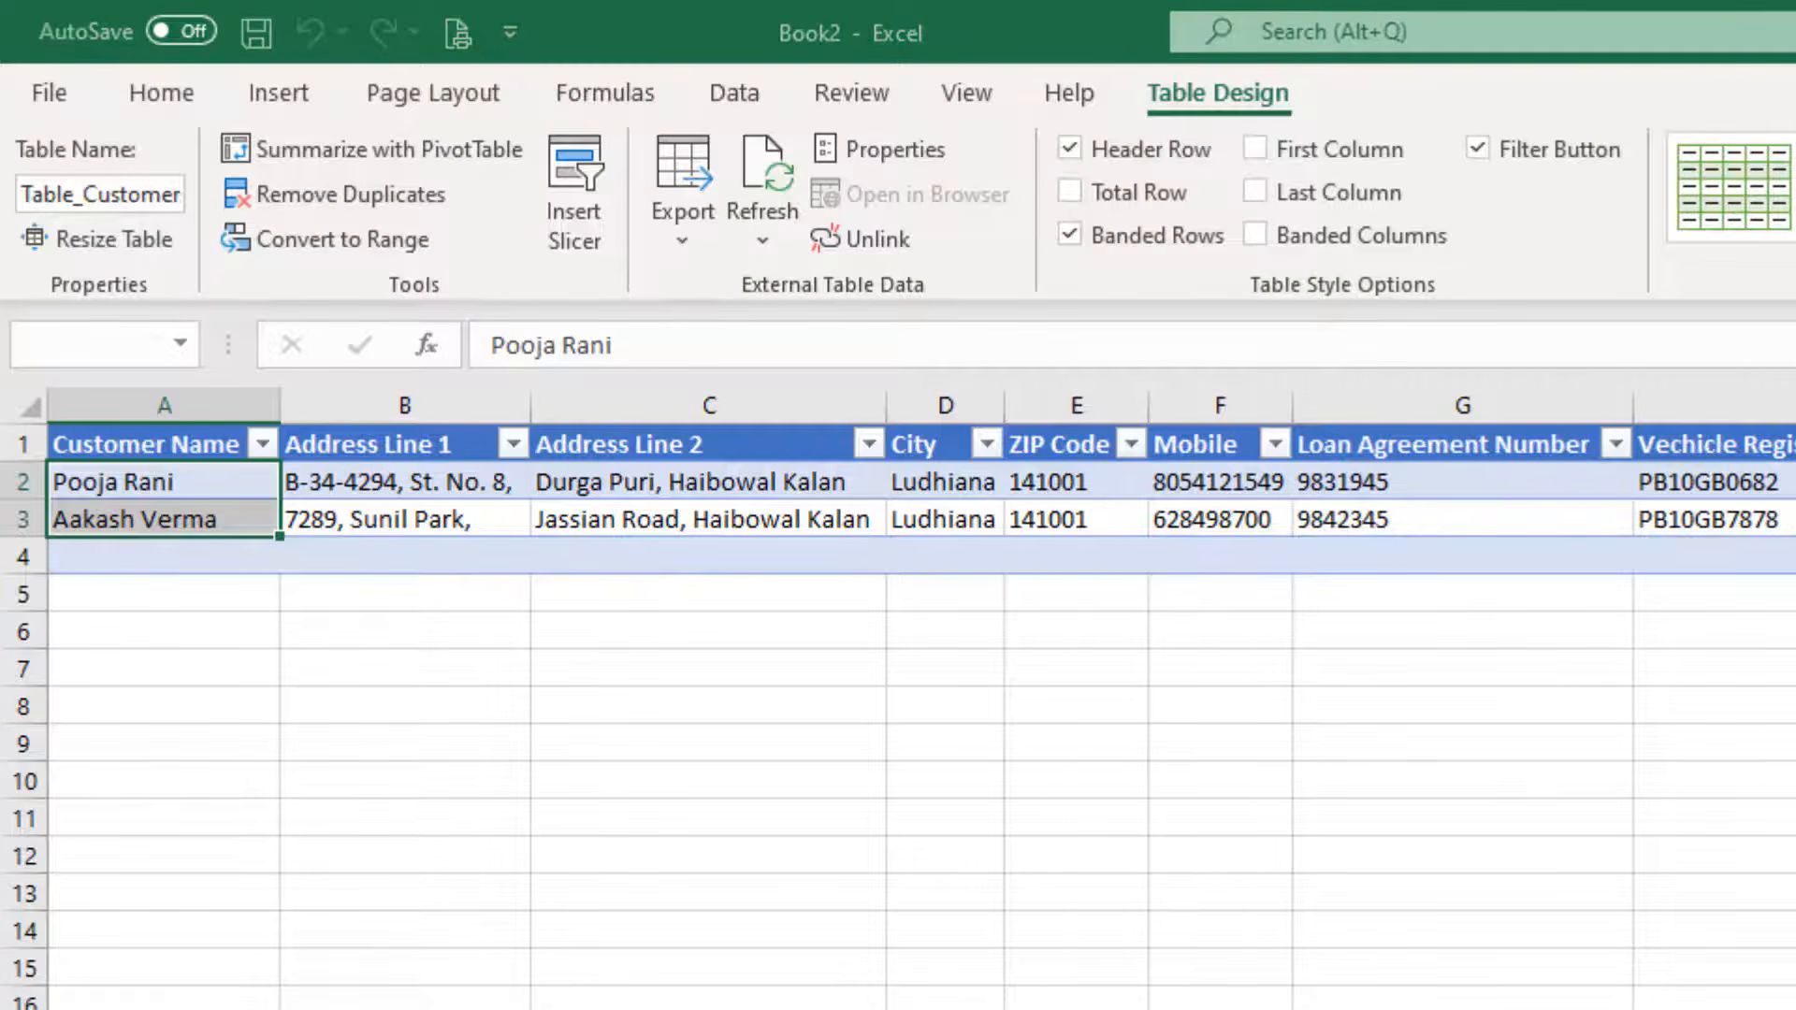
left_click(1648, 1004)
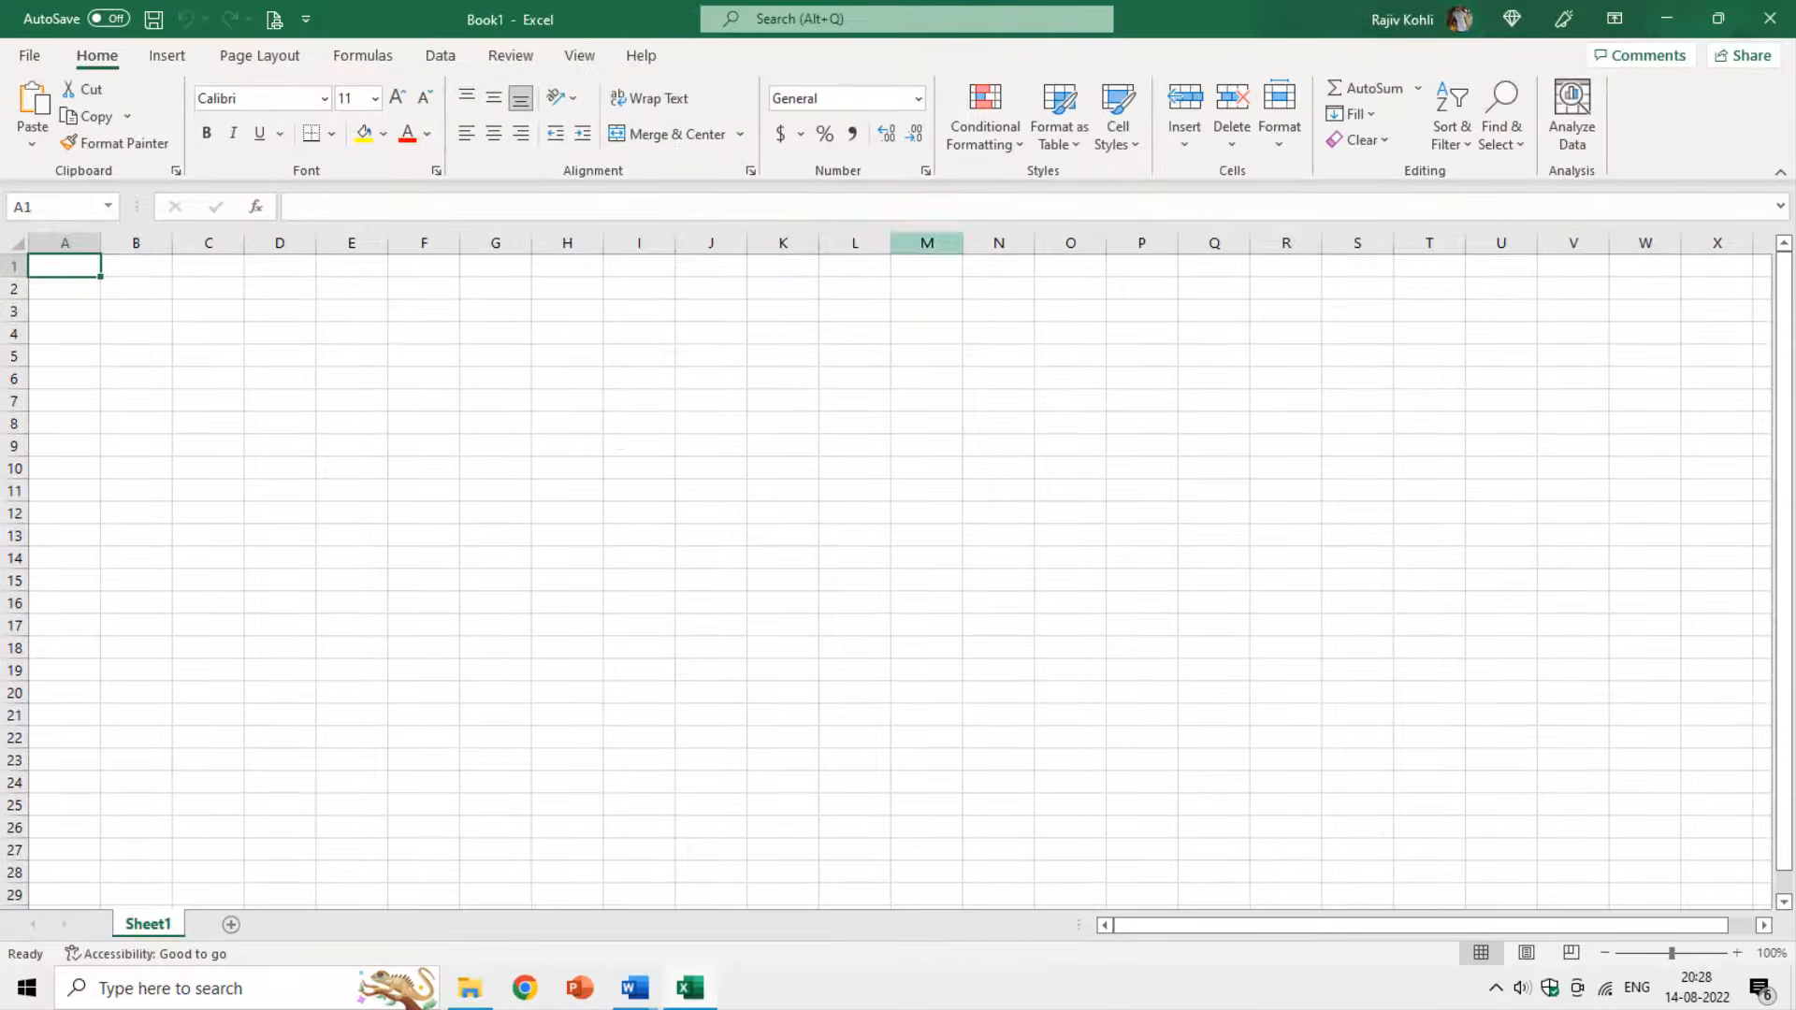
left_click(1780, 18)
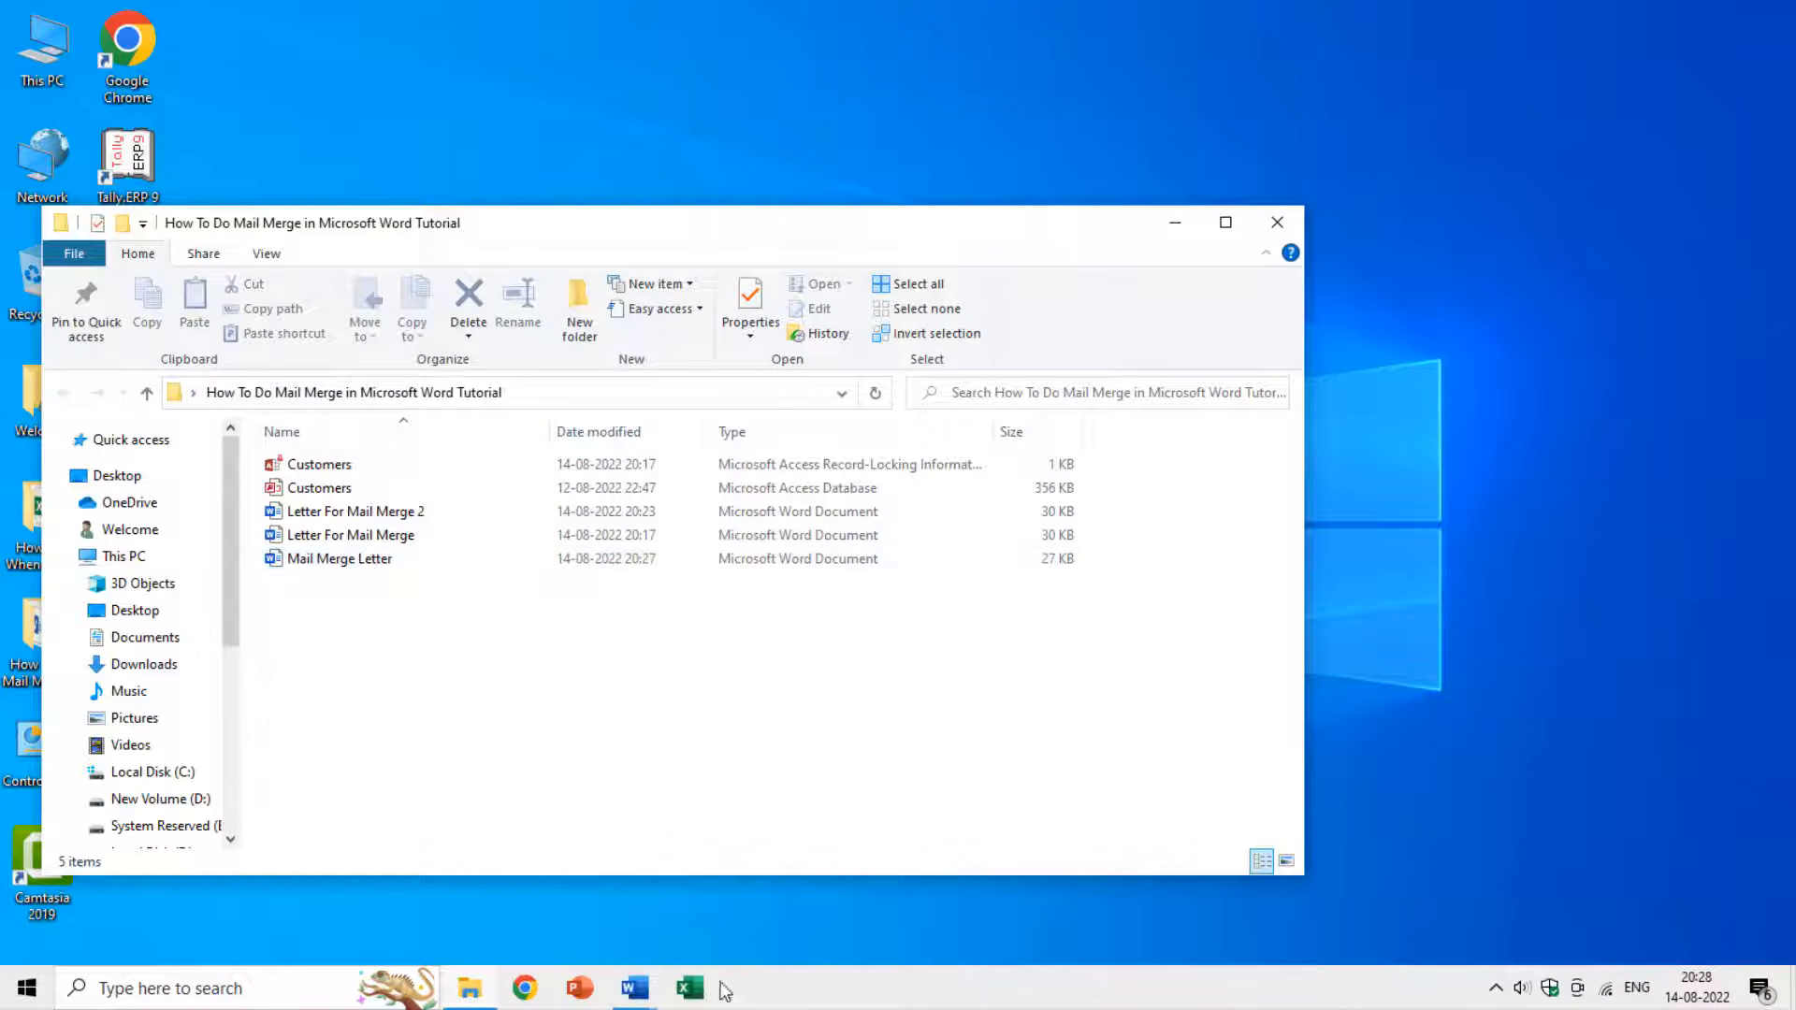
Bring the Mail Merge Letter document forward and list the Start Mail Merge document types.
mouse_move(644, 991)
left_click(722, 884)
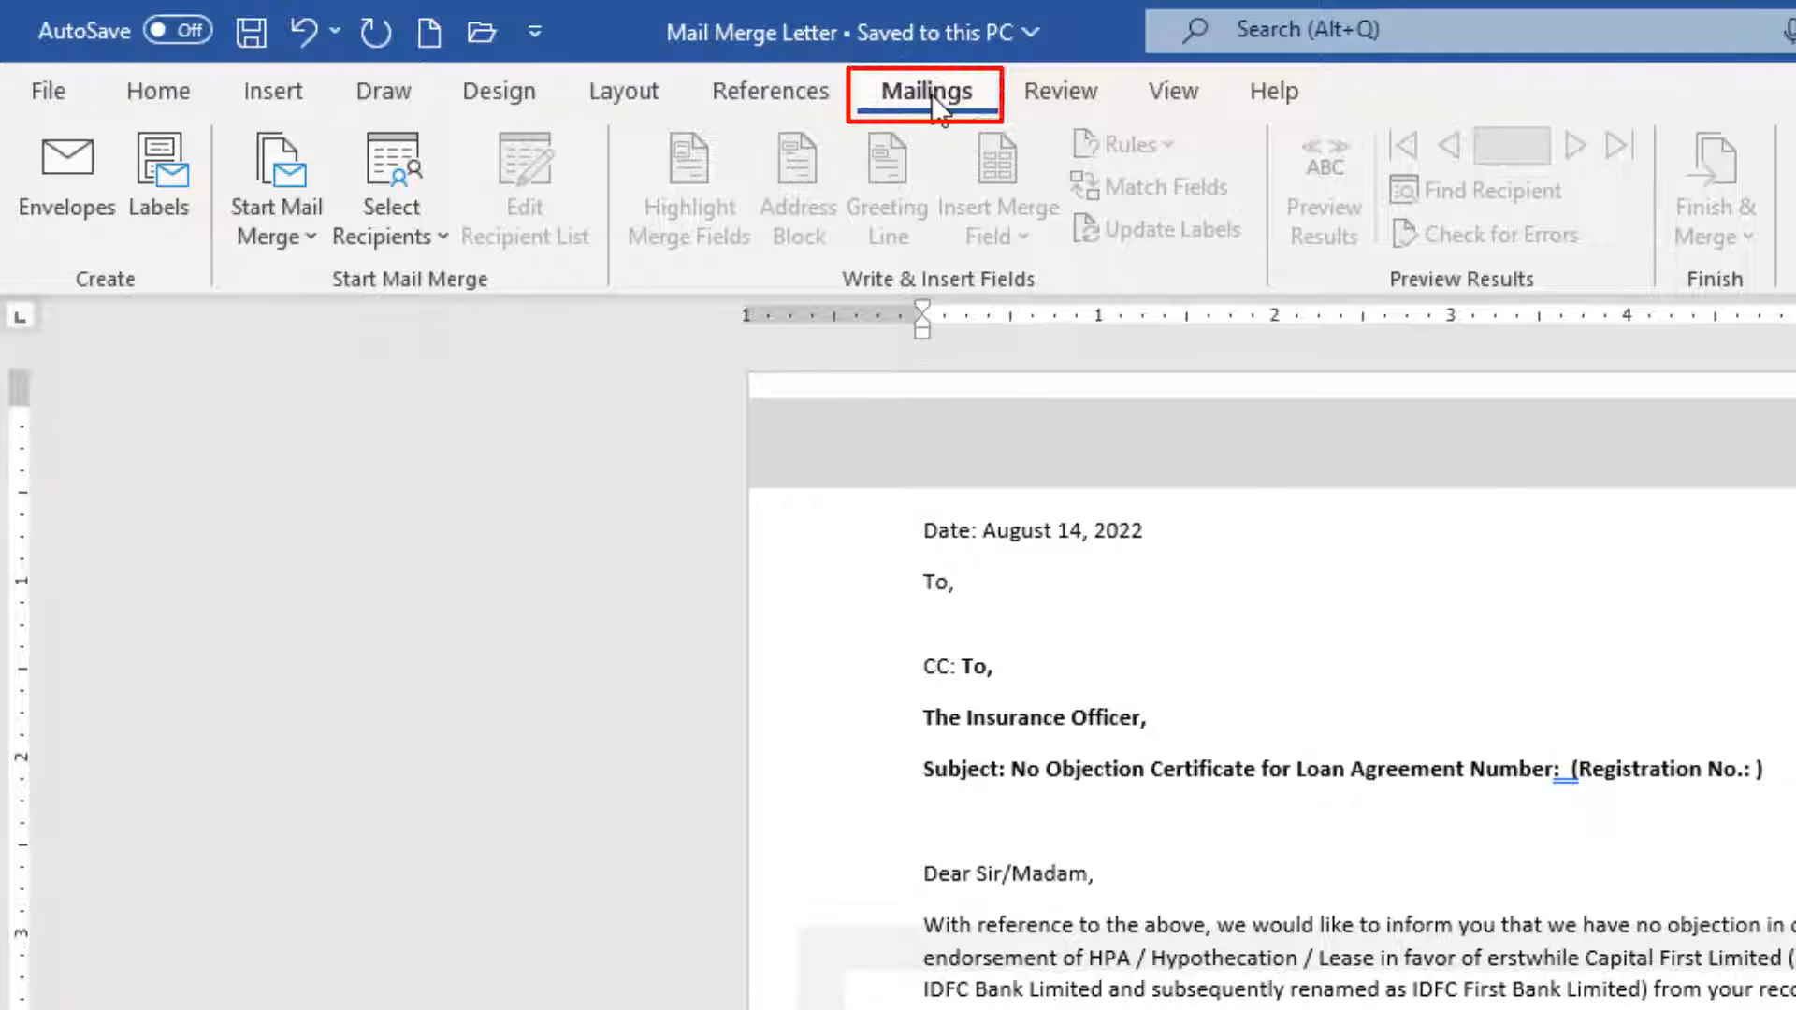
left_click(294, 236)
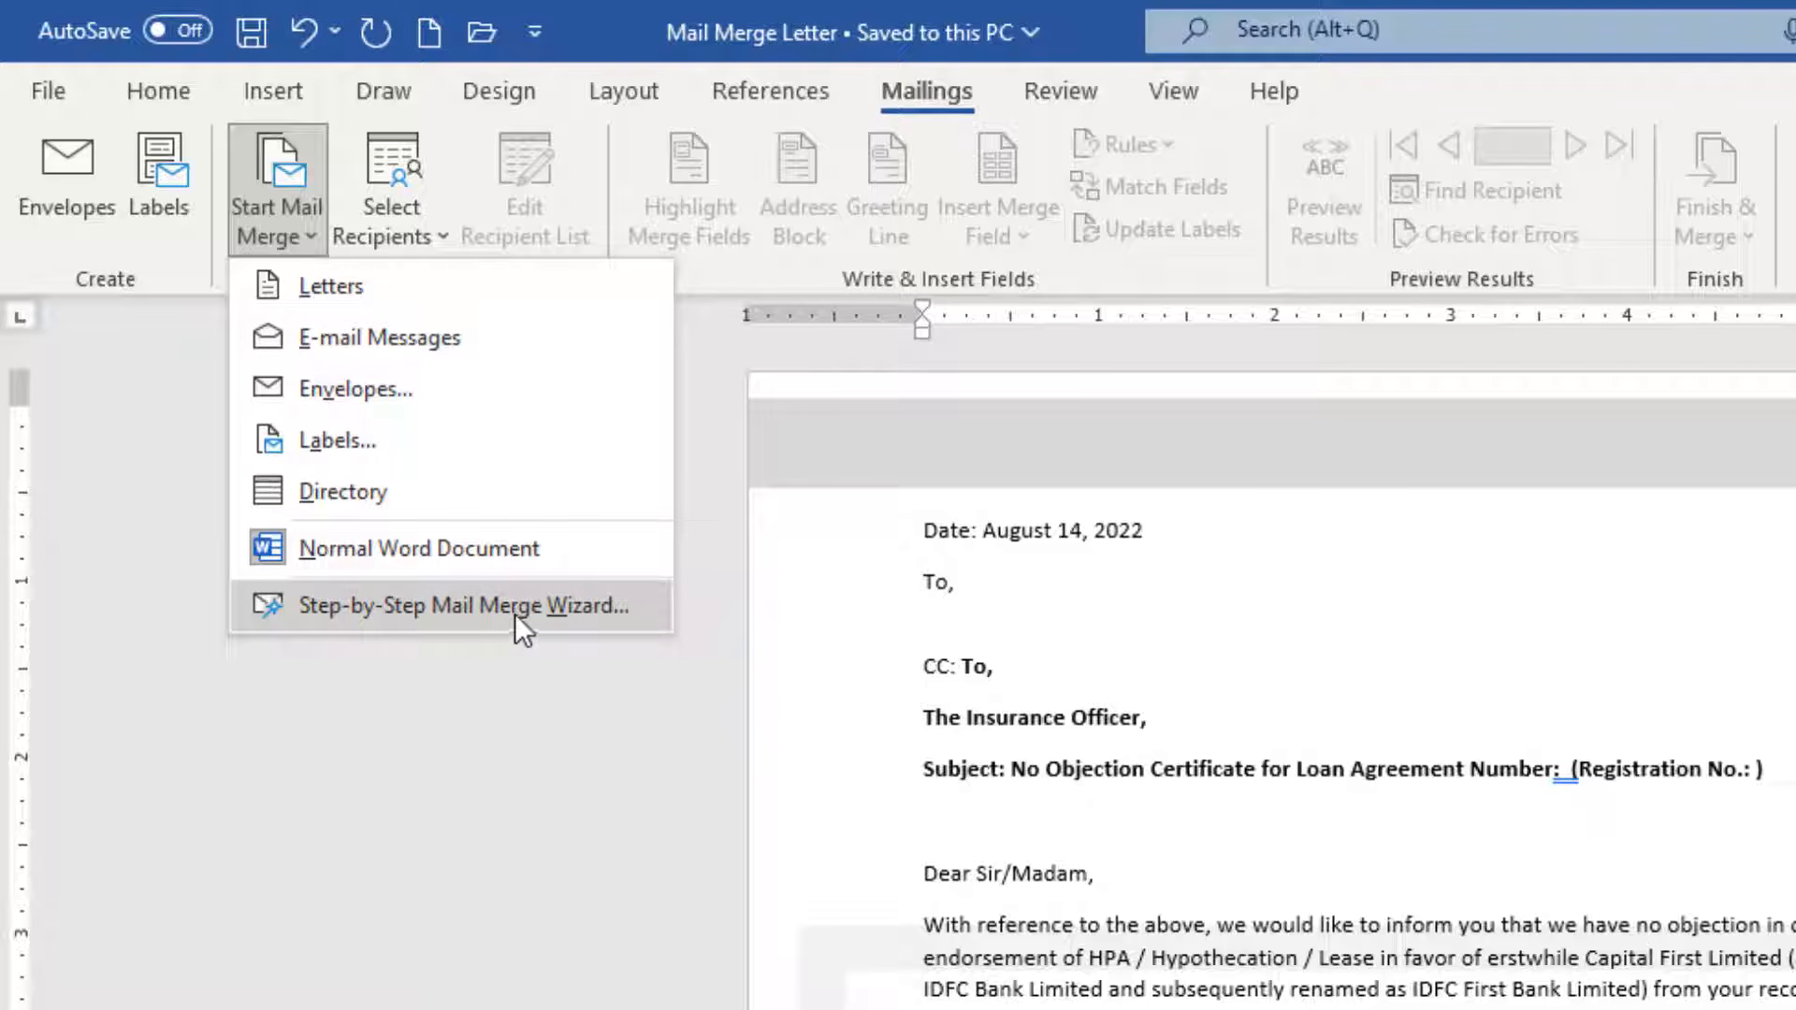
Make Mail Merge Letter a Letters-type mail merge document from Start Mail Merge.
left_click(279, 185)
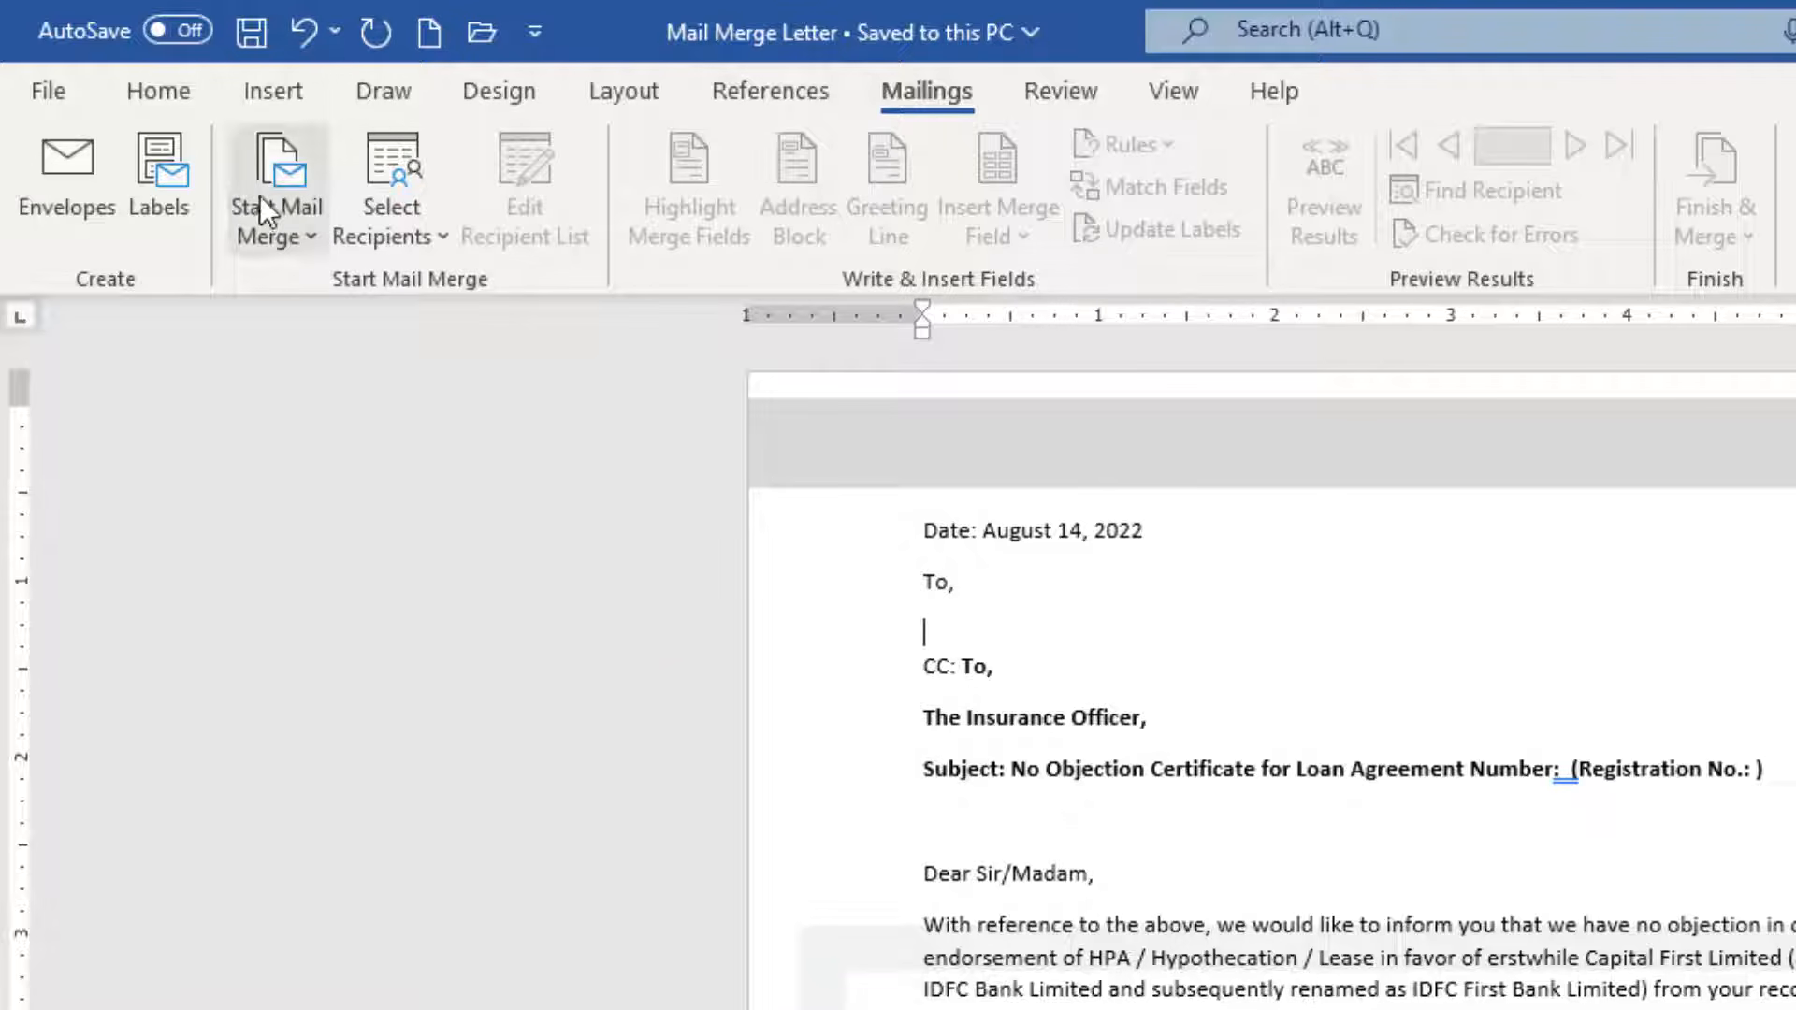
left_click(283, 225)
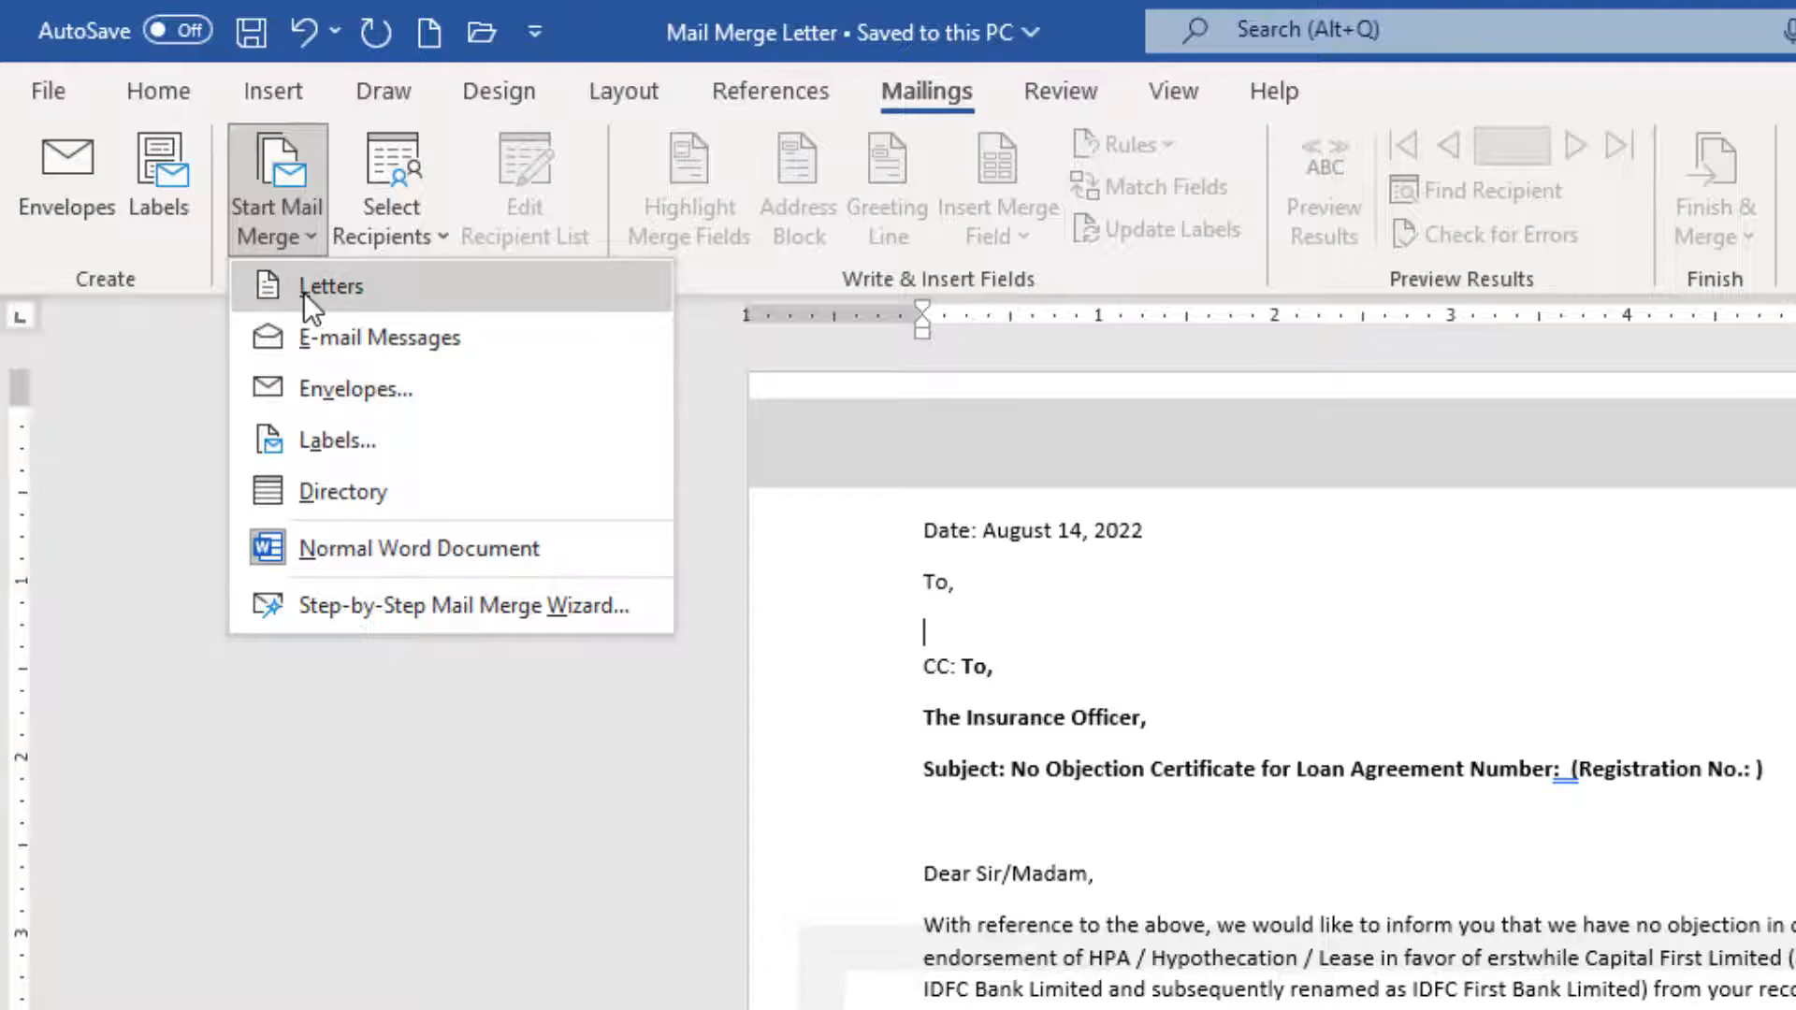
left_click(303, 287)
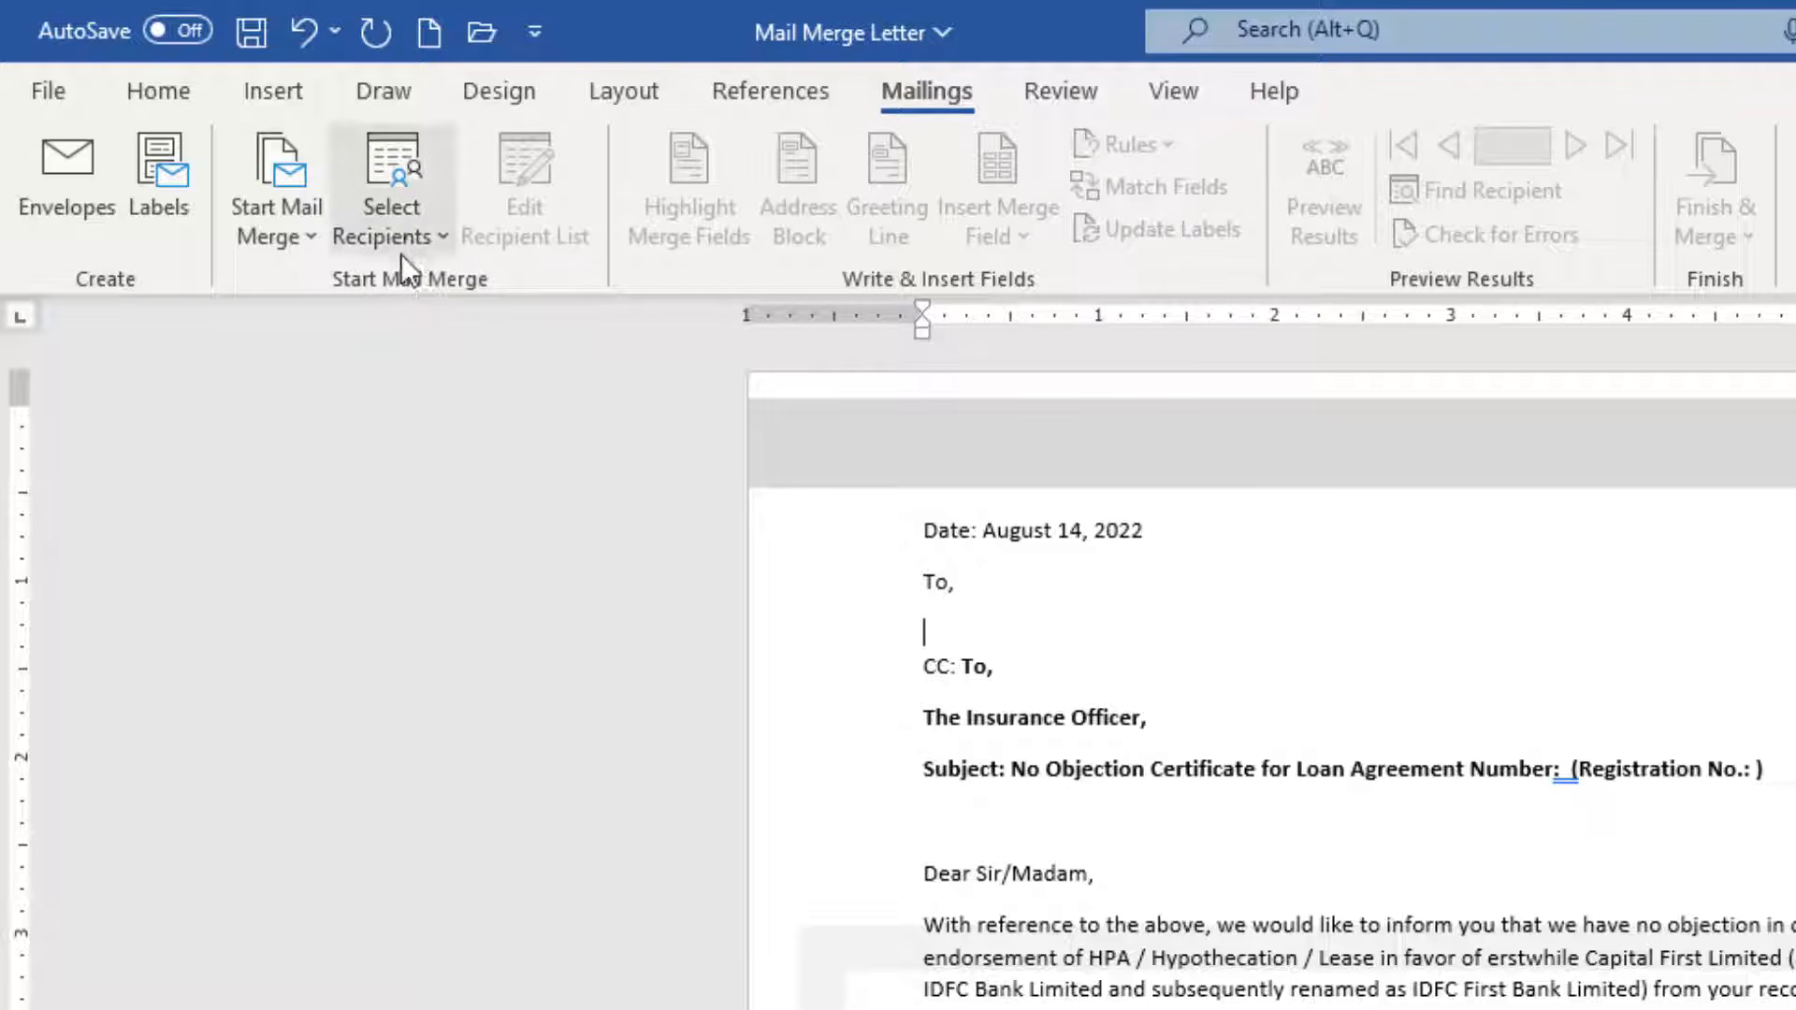
Browse to the Desktop Customers database as an existing list, then cancel and reopen Select Recipients.
left_click(422, 243)
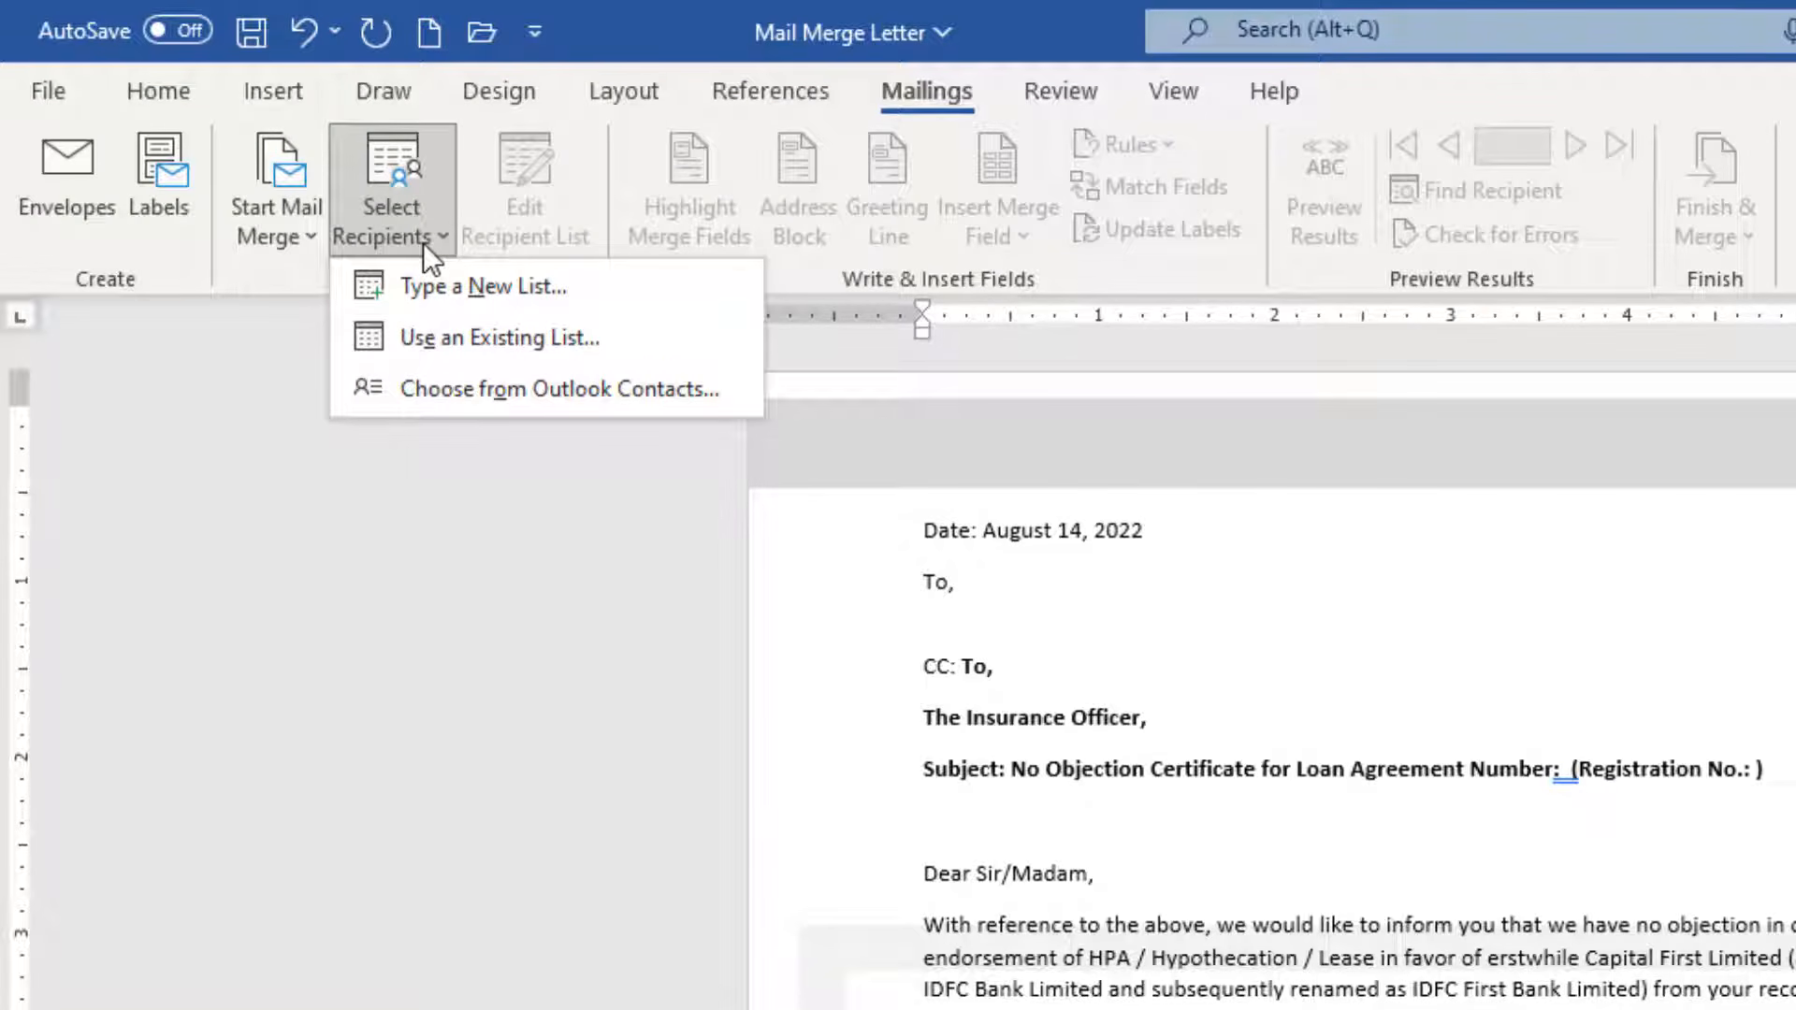
left_click(535, 340)
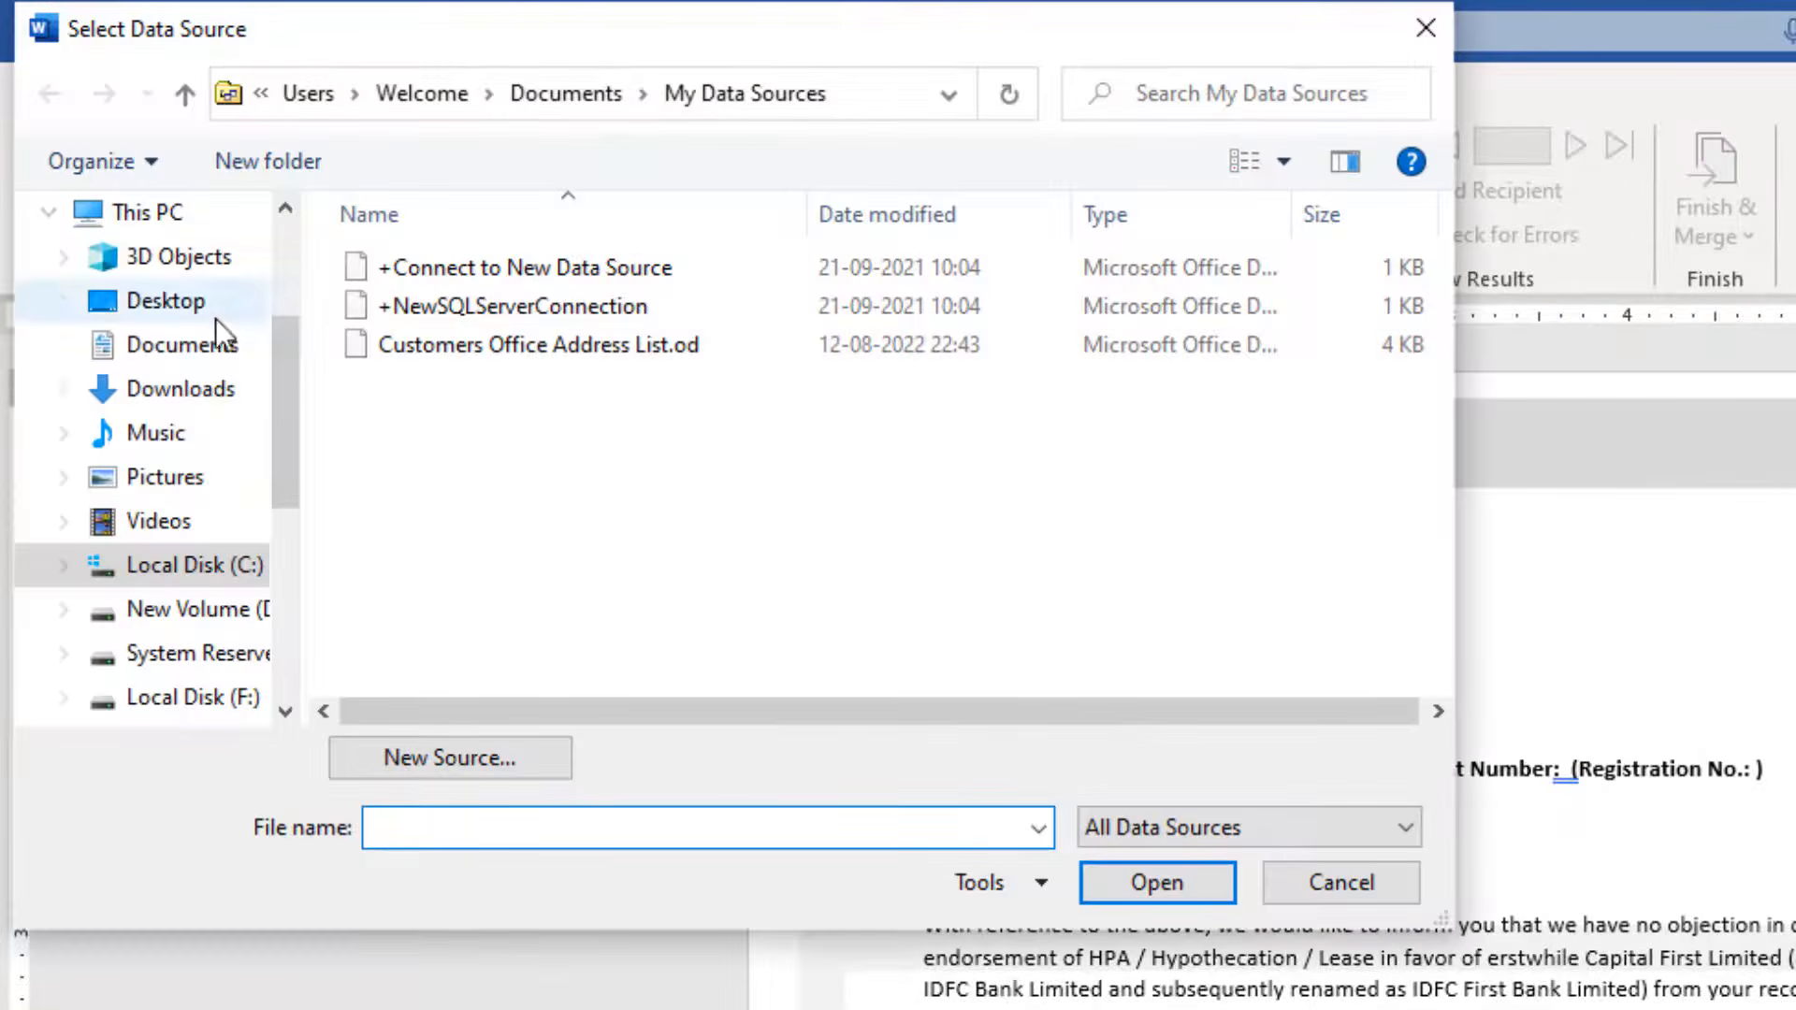
left_click(216, 318)
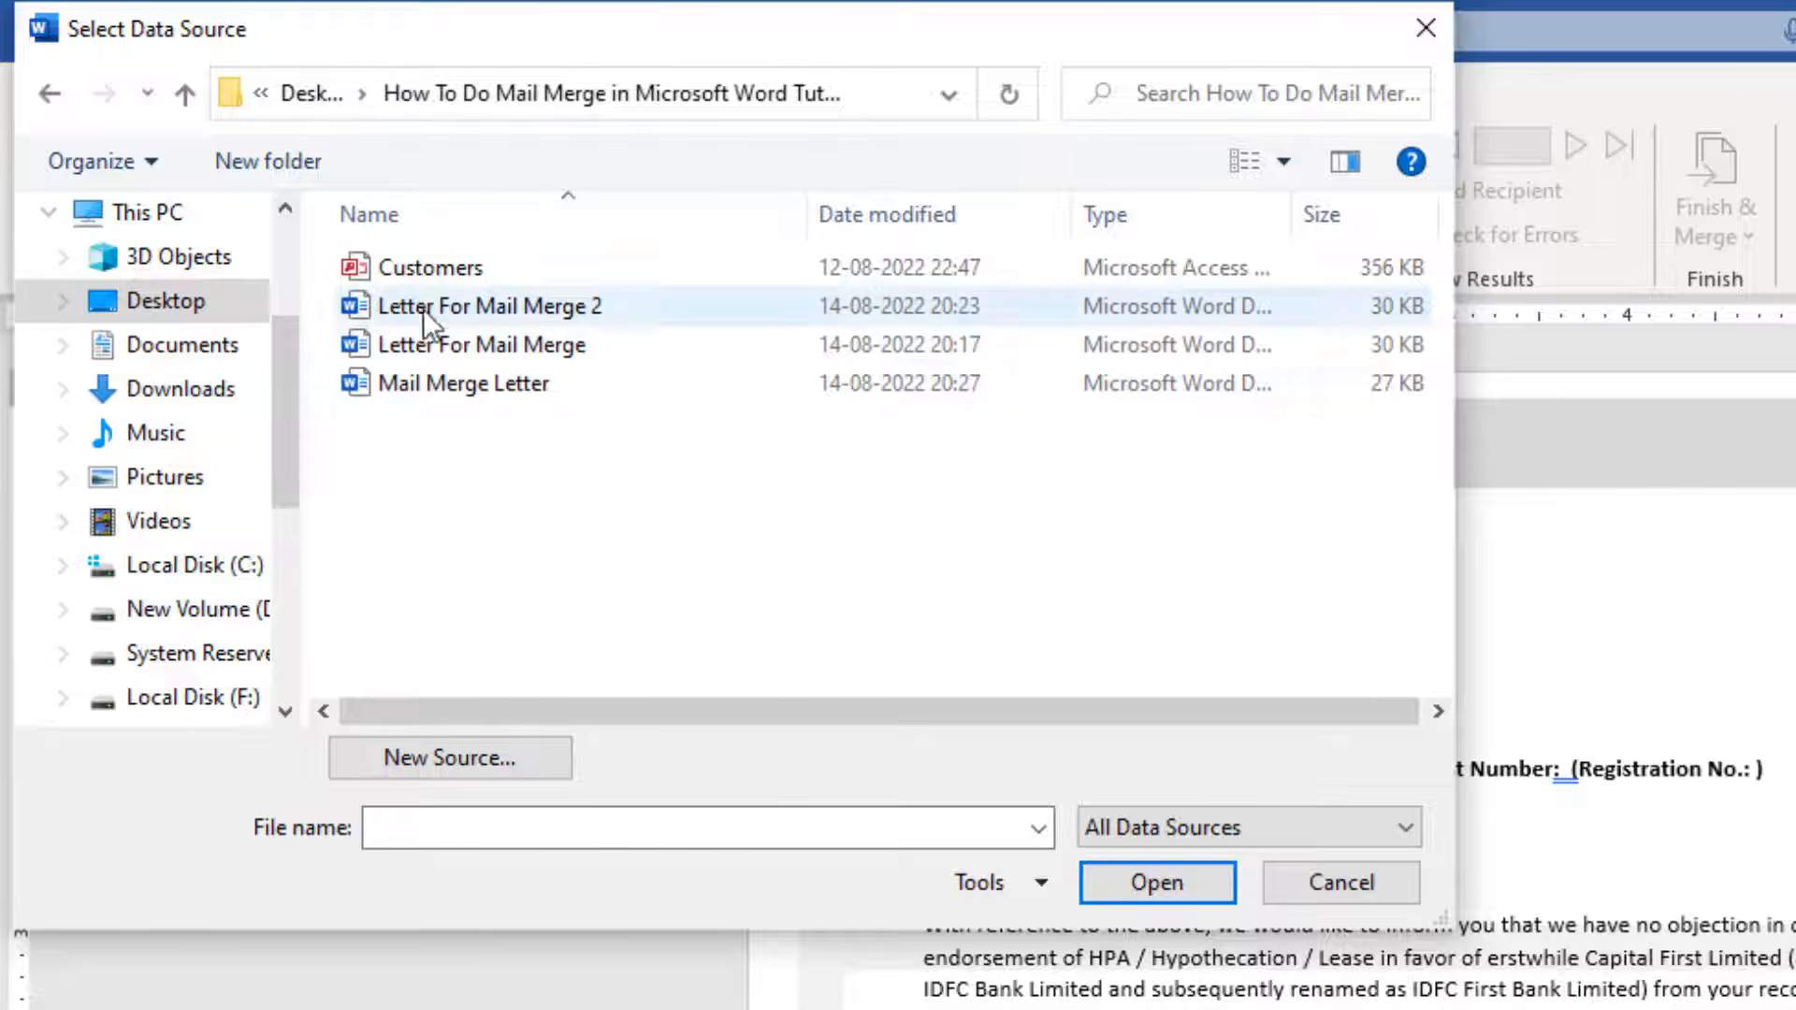
left_click(423, 265)
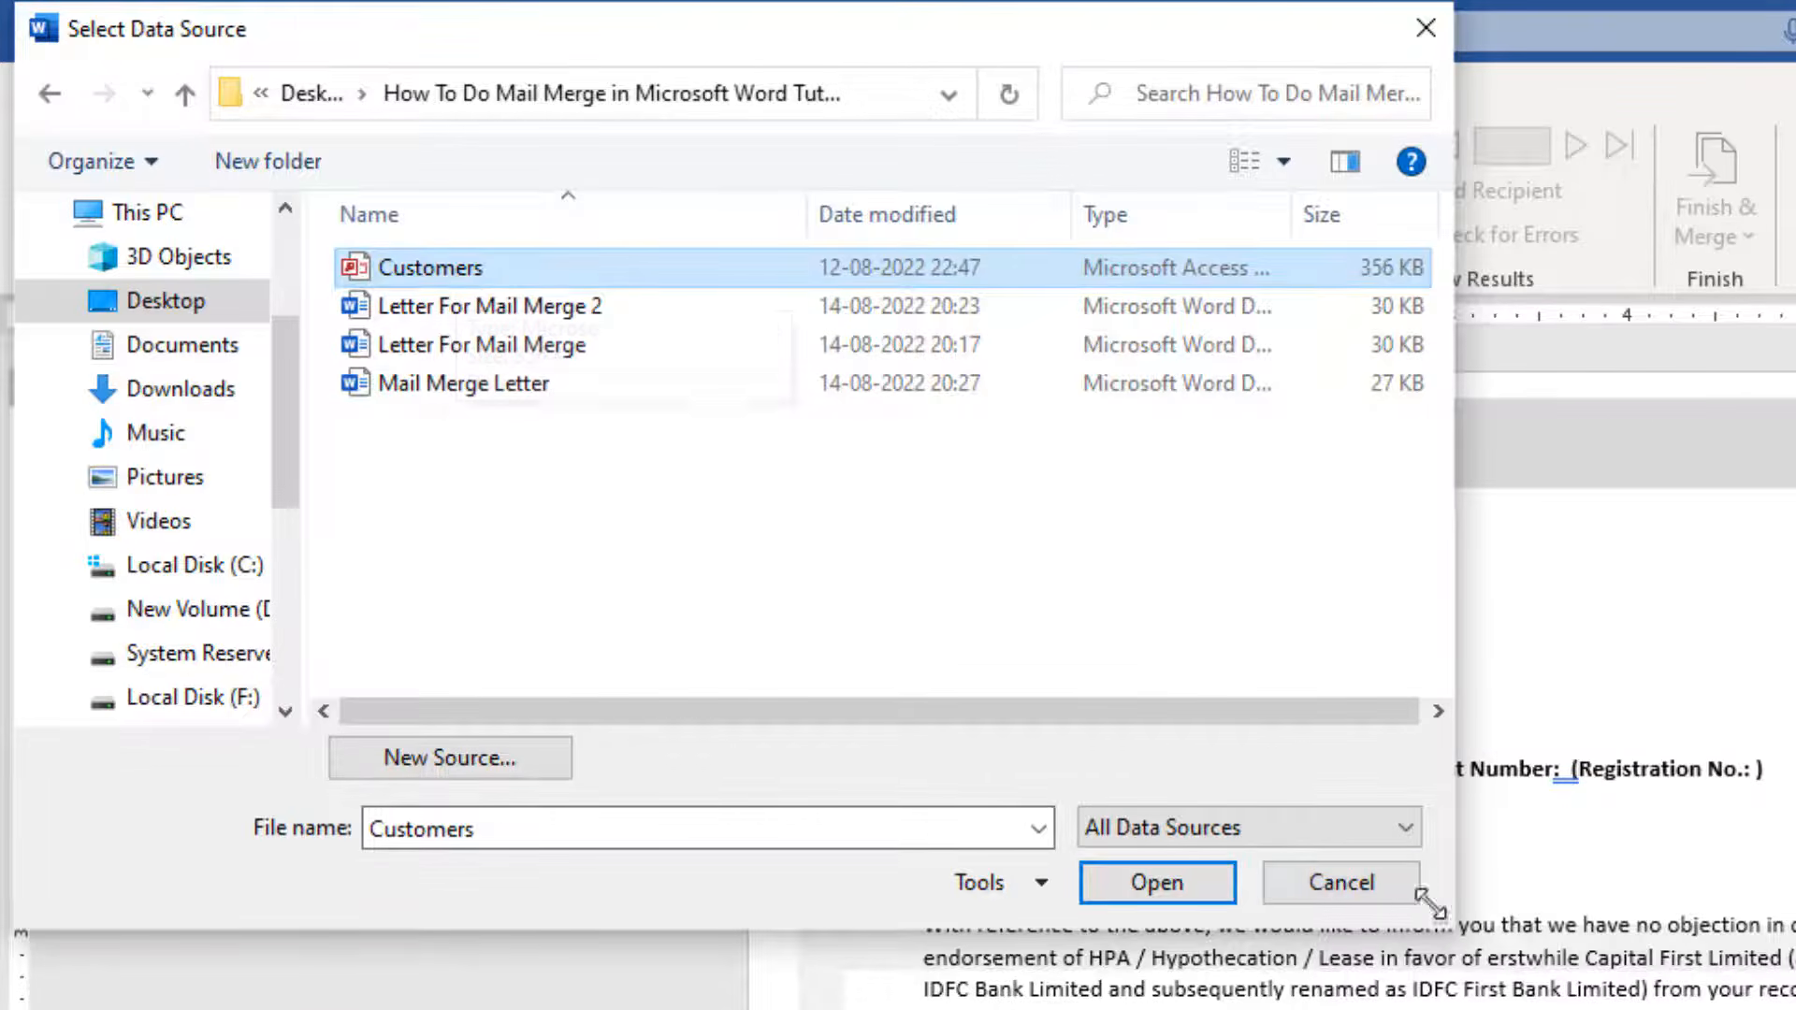
left_click(1347, 879)
left_click(374, 212)
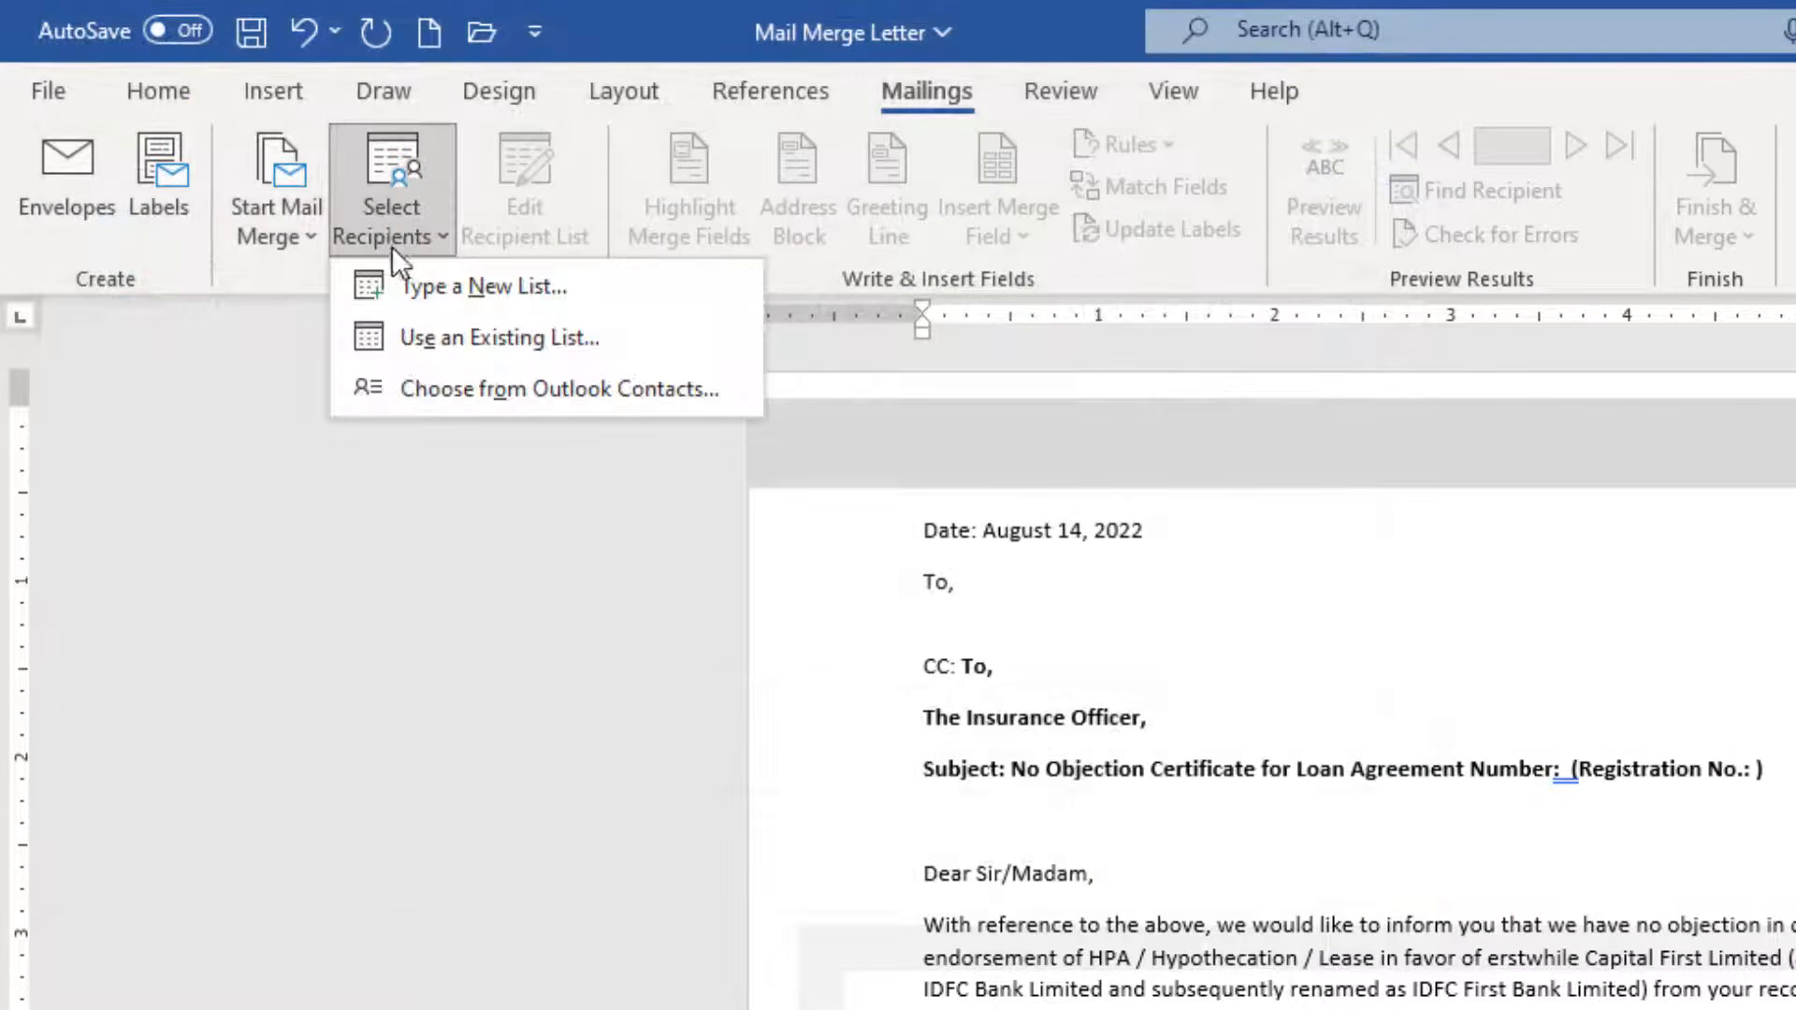
Start a new recipient list with Type a New List and bring up Customize Columns.
left_click(400, 289)
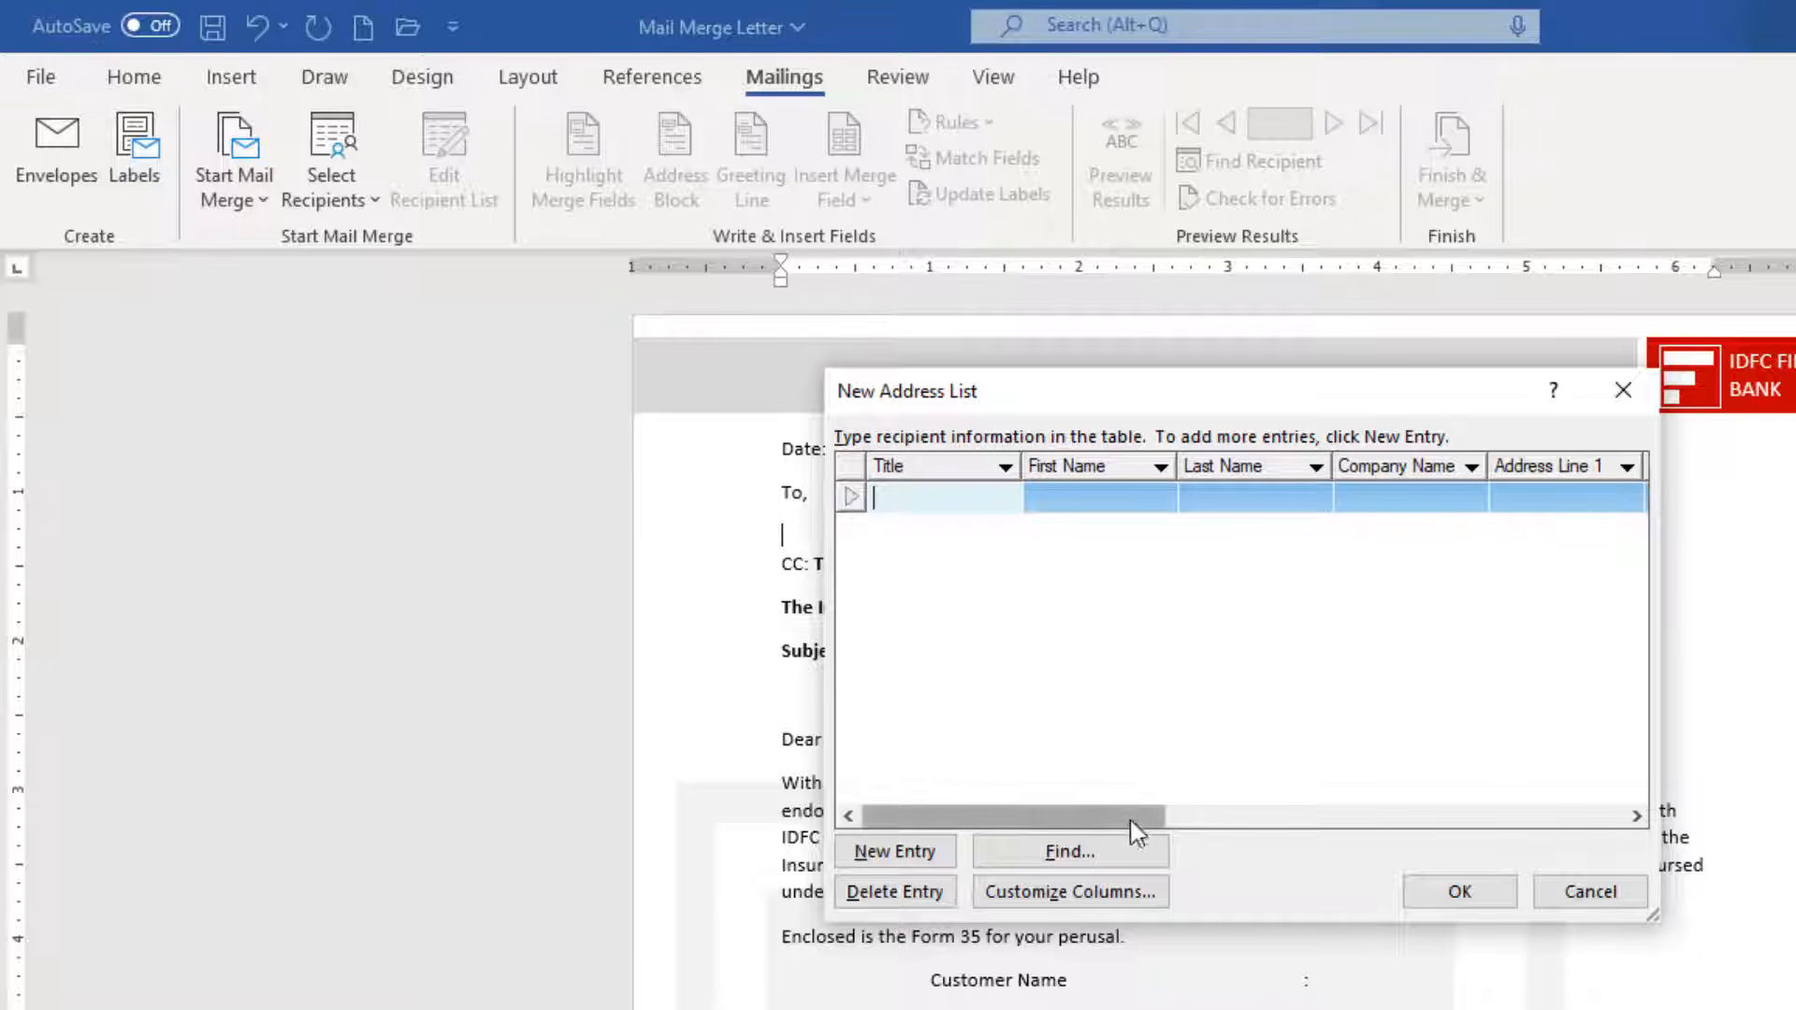
left_click_drag(1131, 817, 1038, 849)
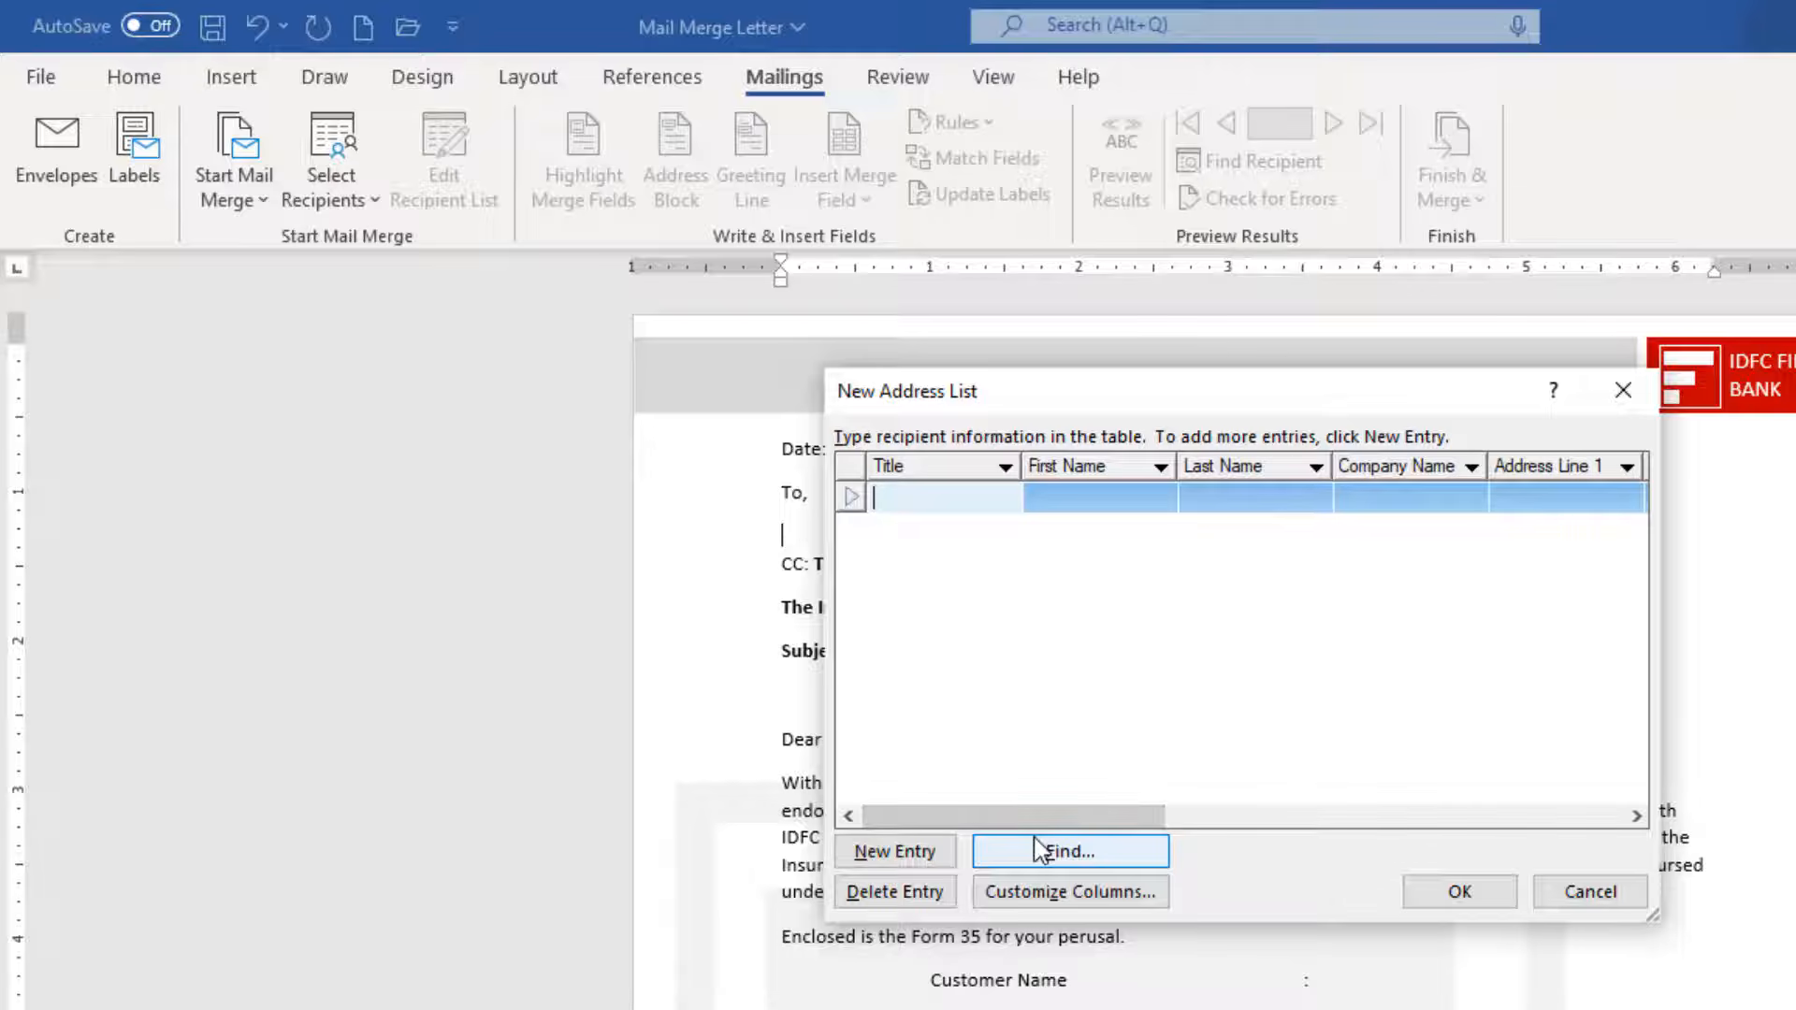
left_click(1059, 900)
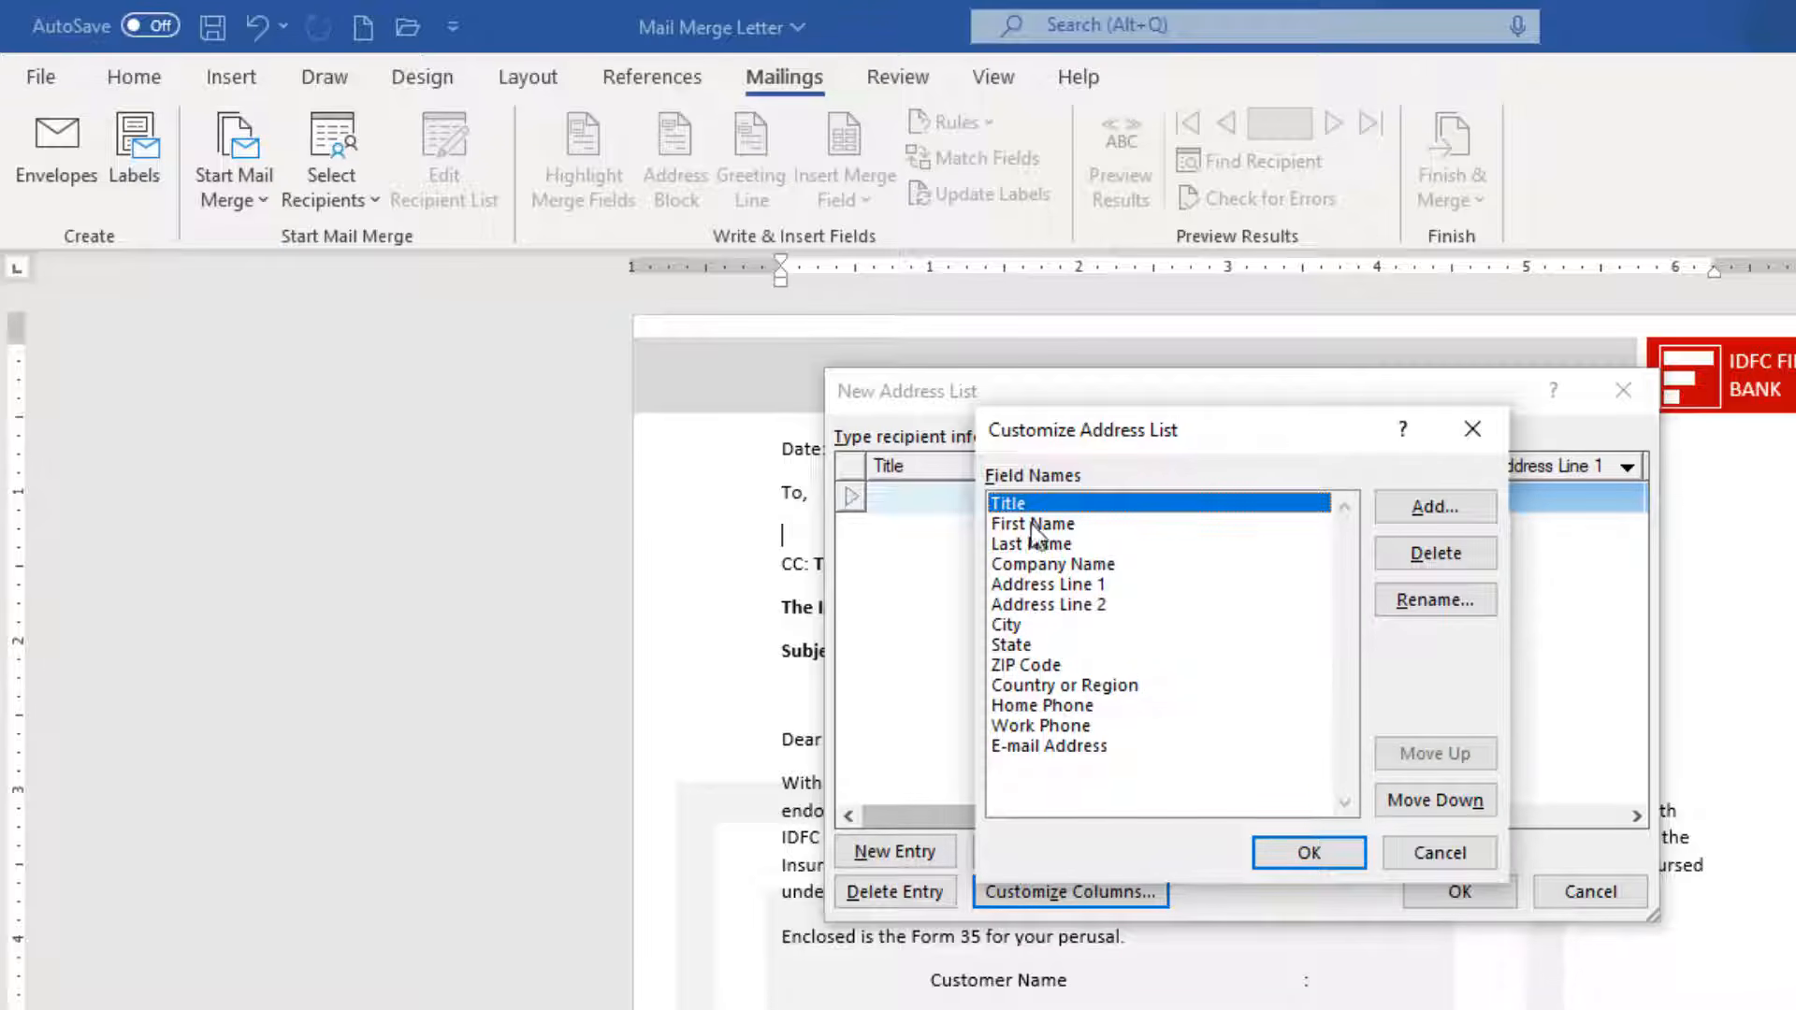
Delete the Title and First Name fields and rename Last Name to Customer Name.
left_click(1441, 558)
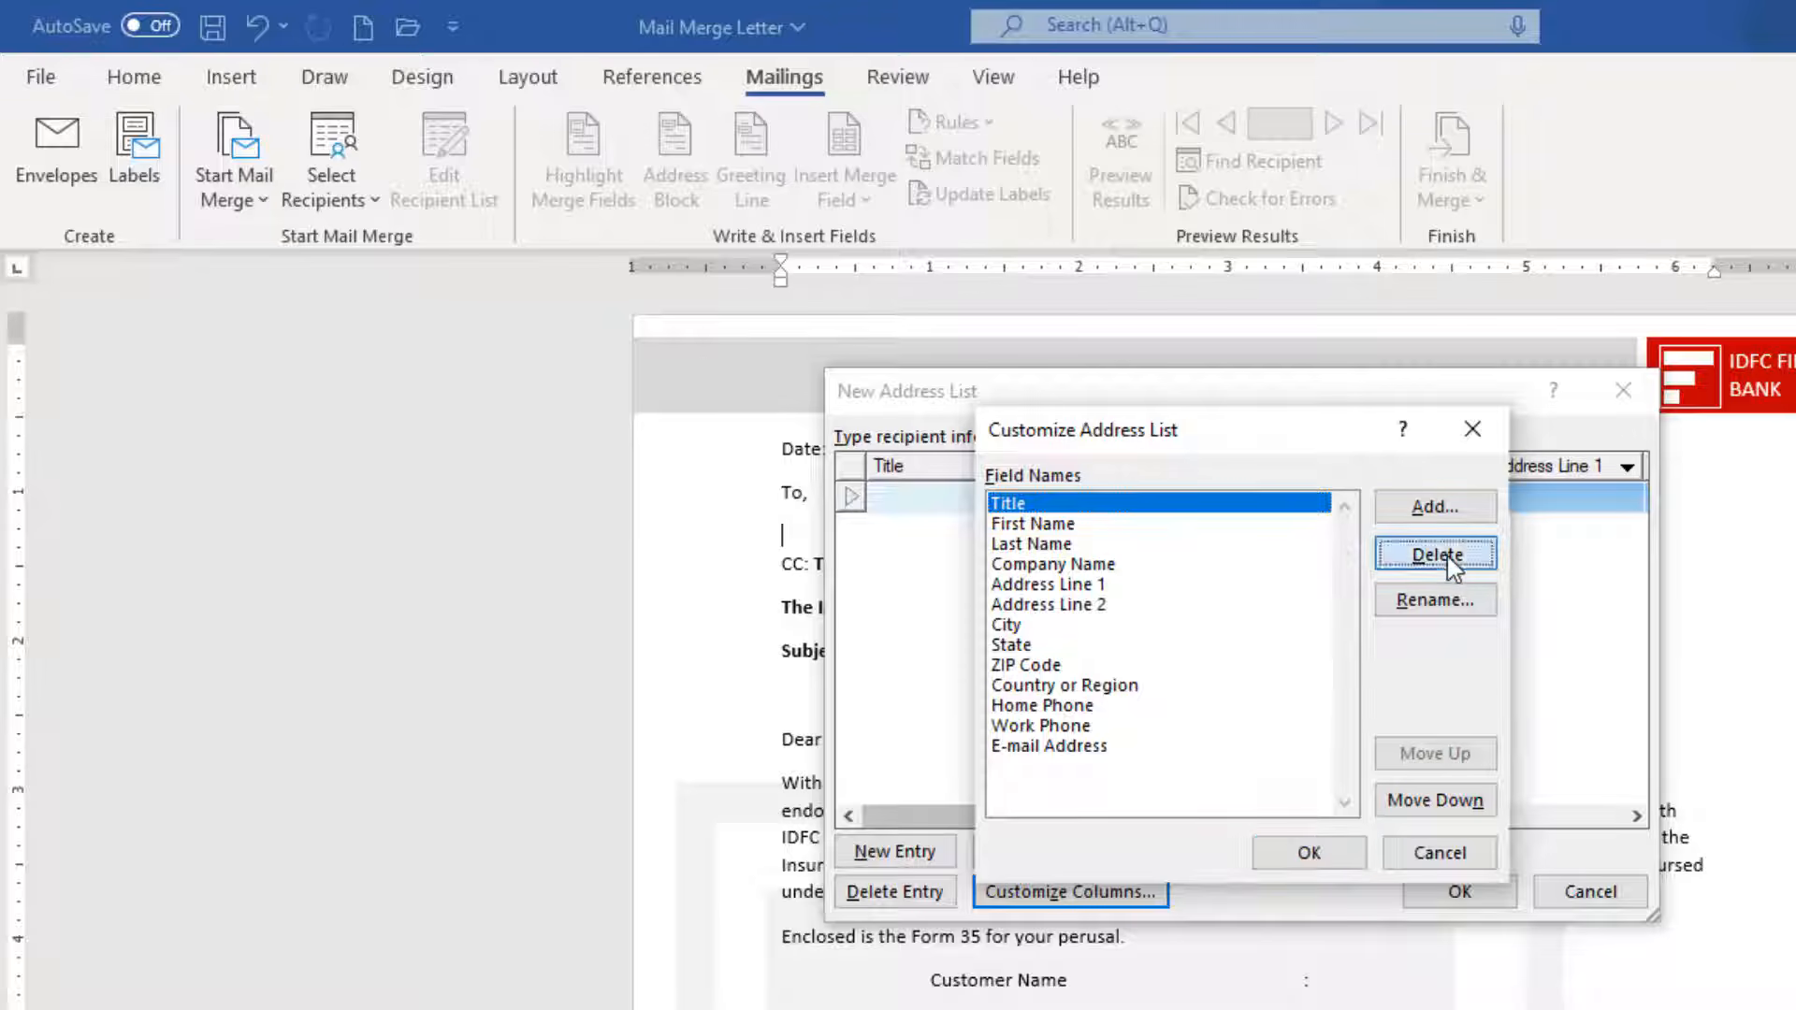
left_click(1186, 770)
left_click(1445, 559)
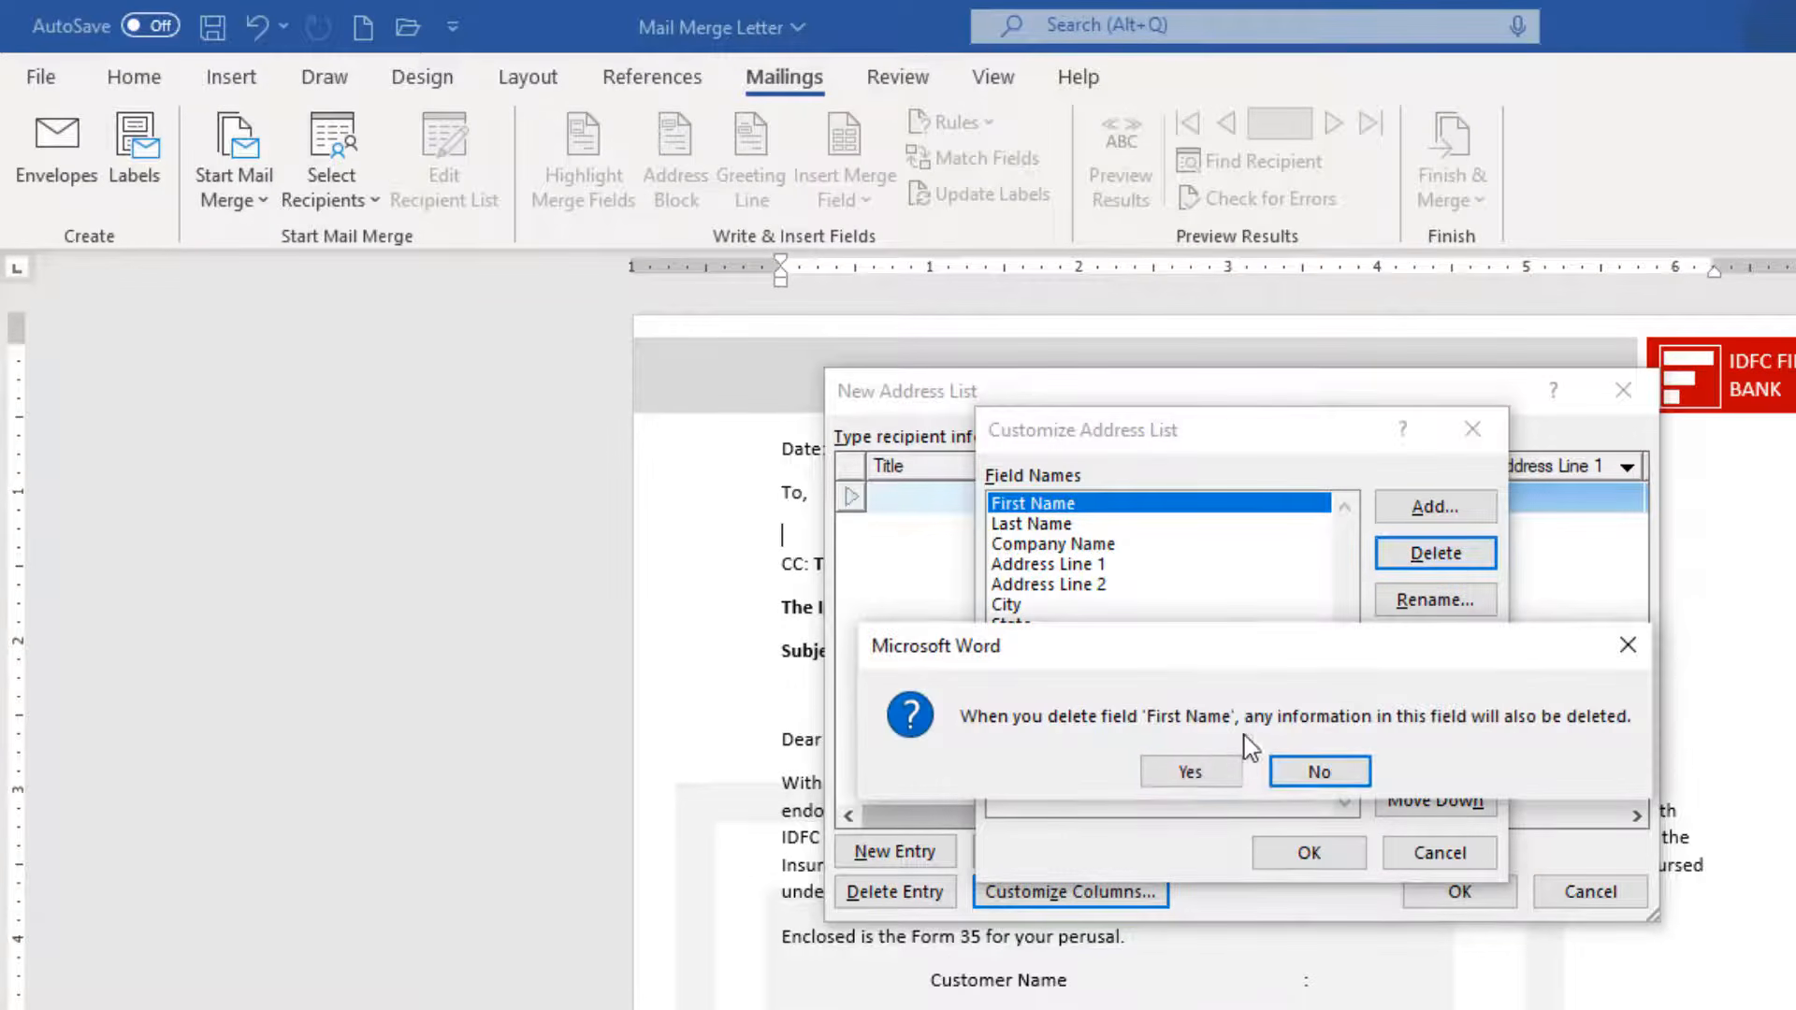
left_click(1187, 769)
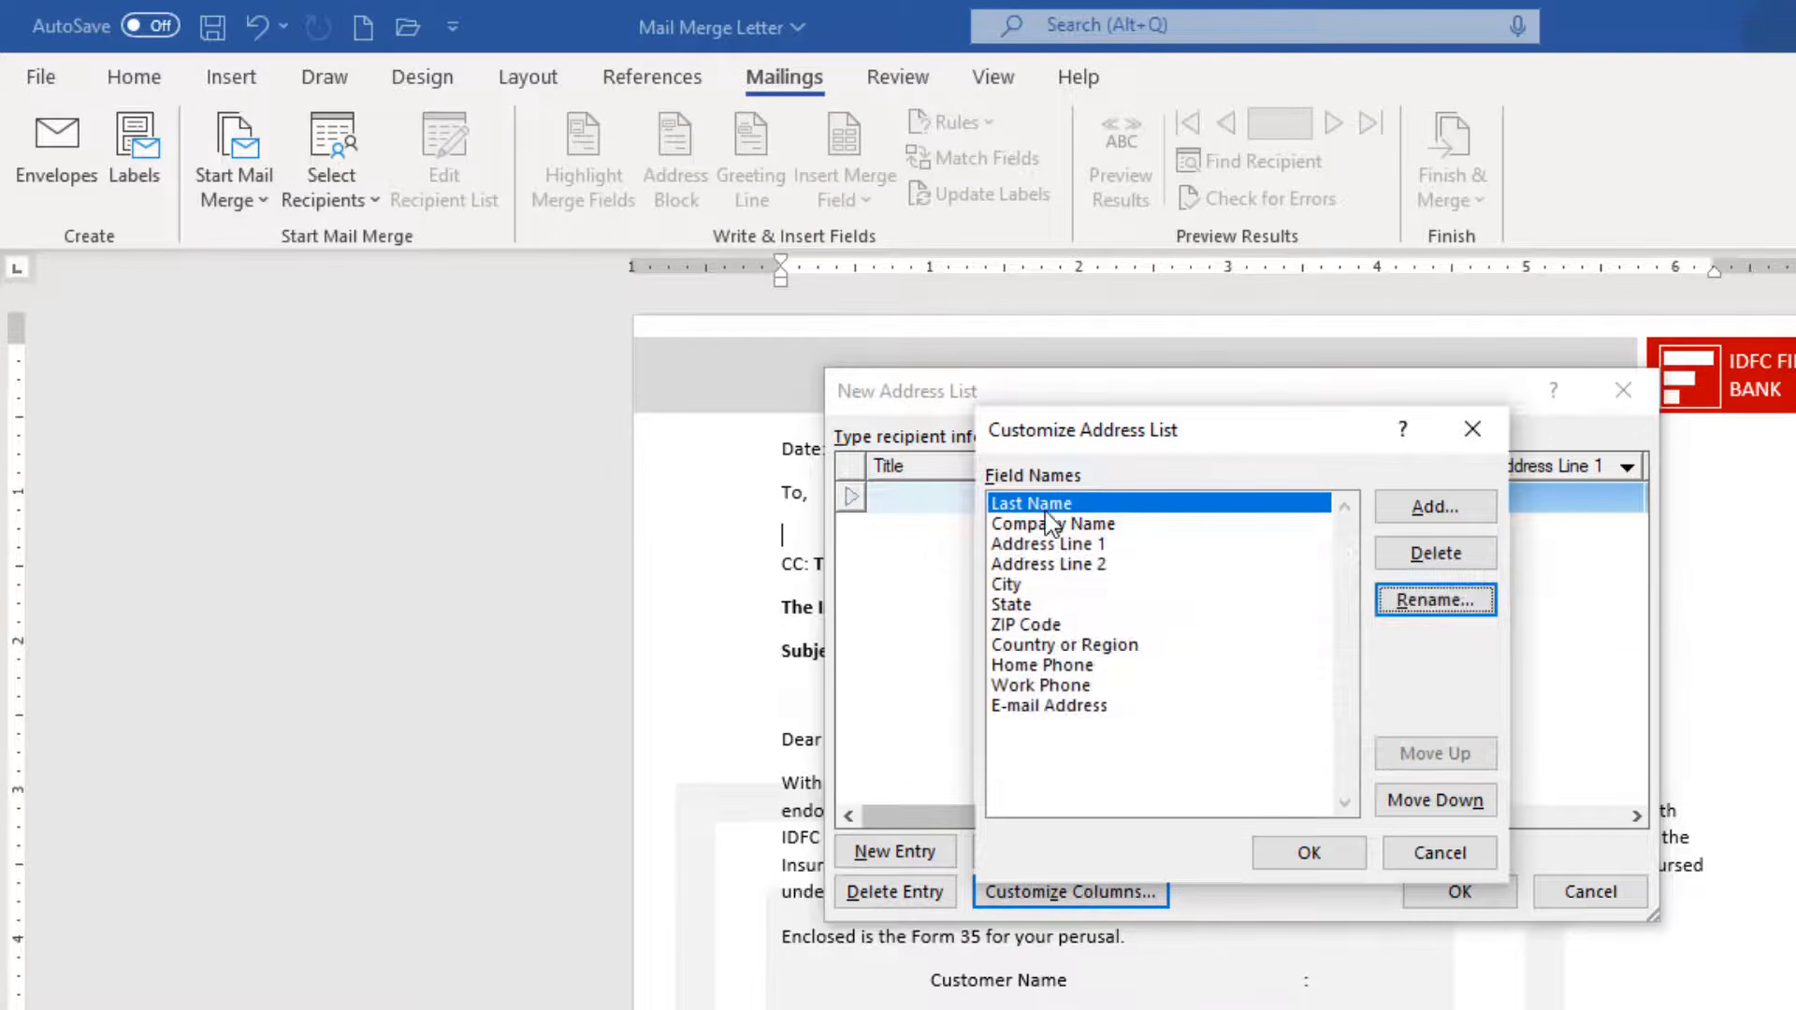
left_click(1435, 600)
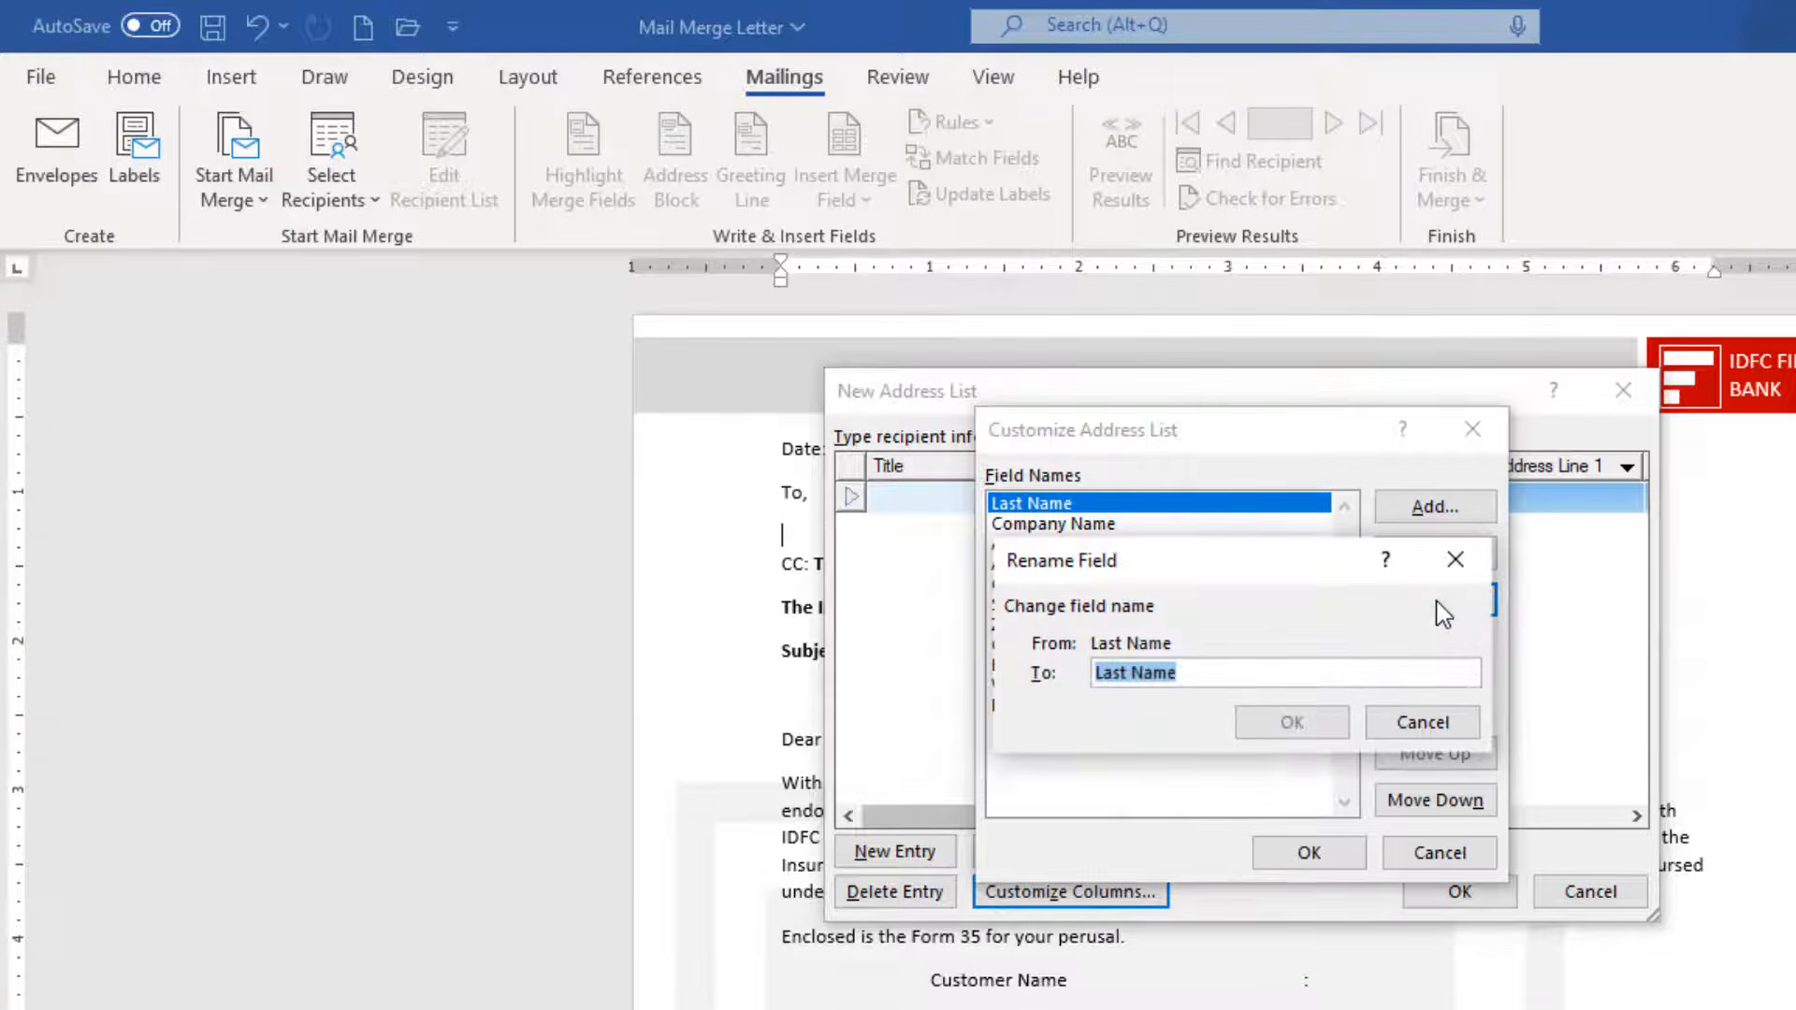
type("Customer Name")
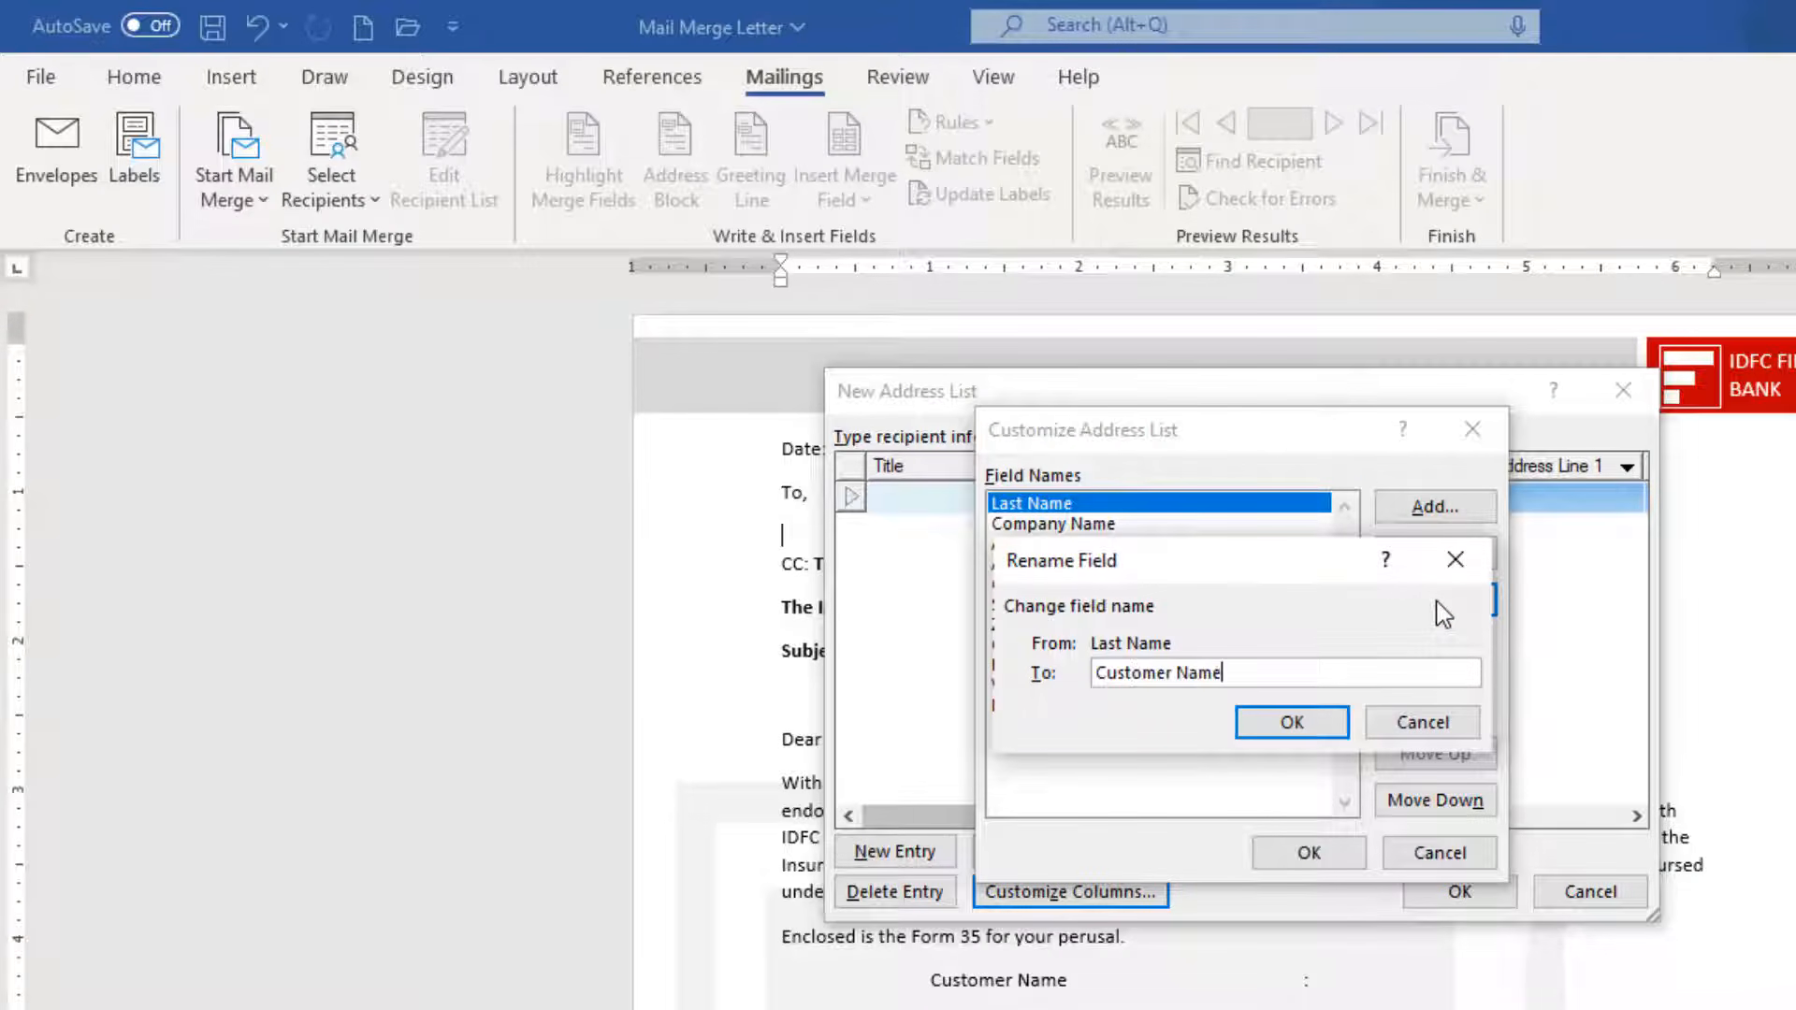
key("Return")
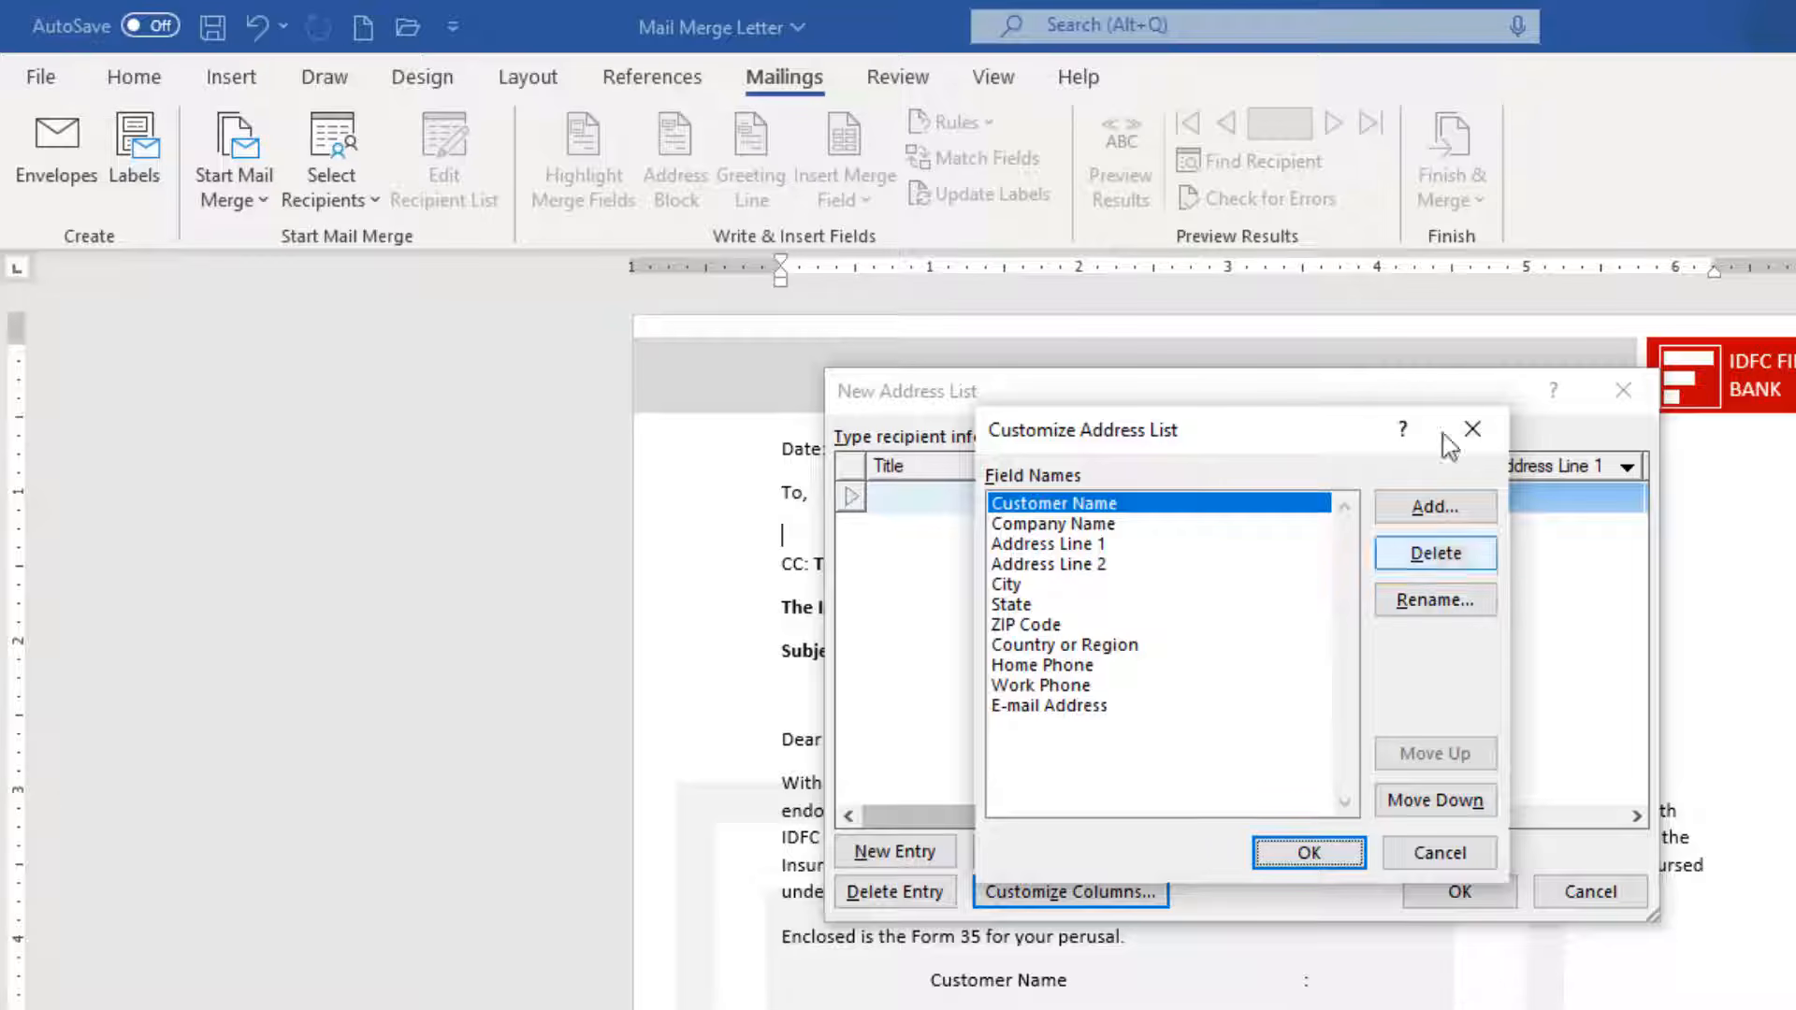
Delete the Company Name and State fields and rename Country or Region to Mobile.
left_click(1113, 524)
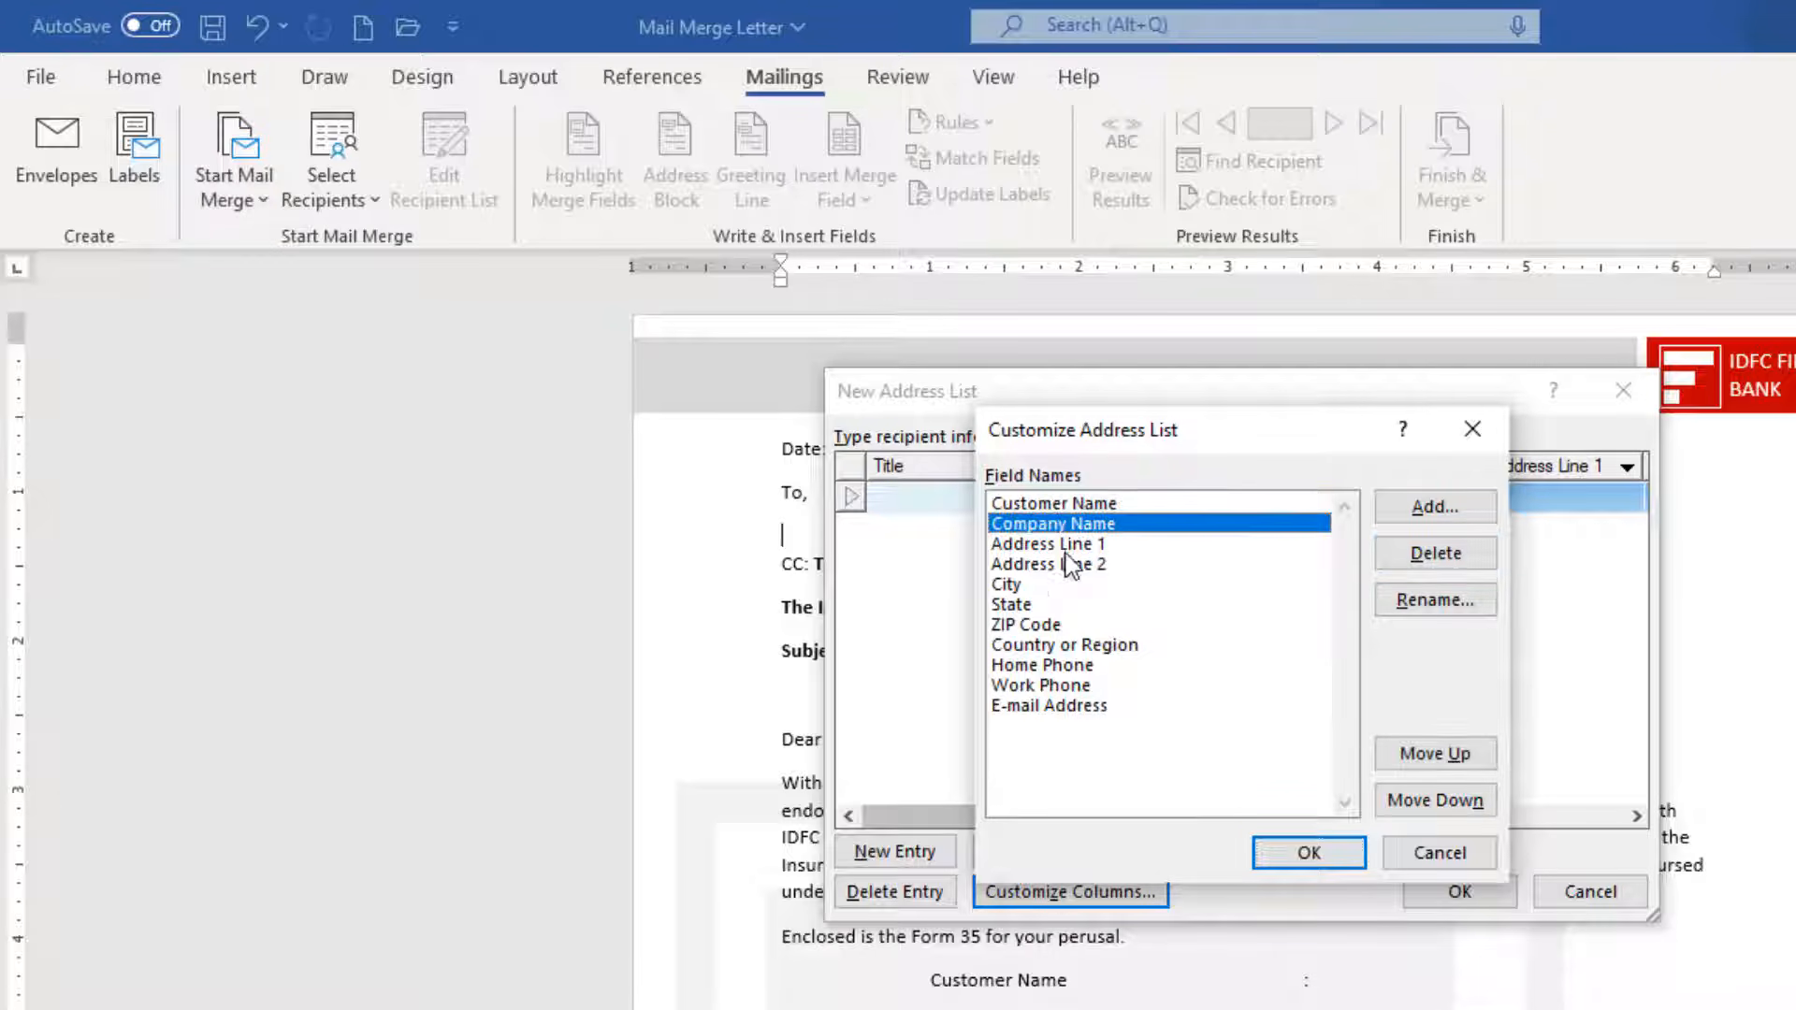
left_click(1434, 552)
left_click(1209, 772)
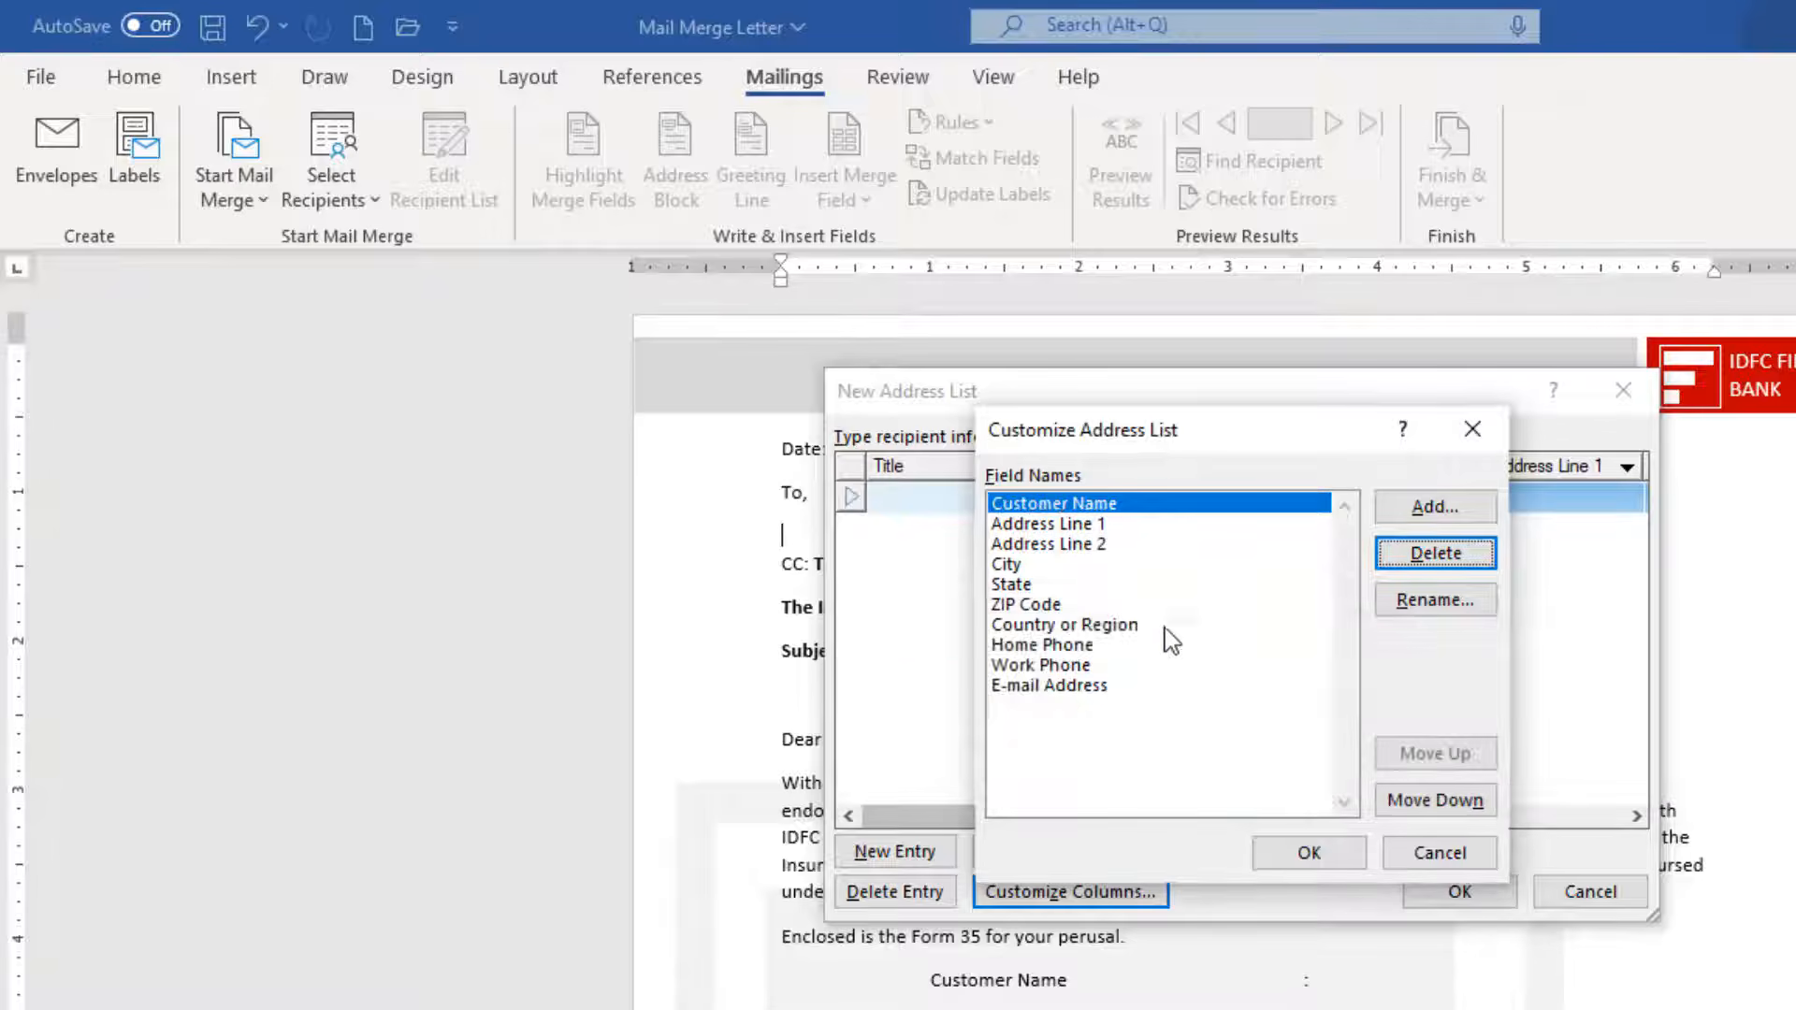
left_click(1054, 570)
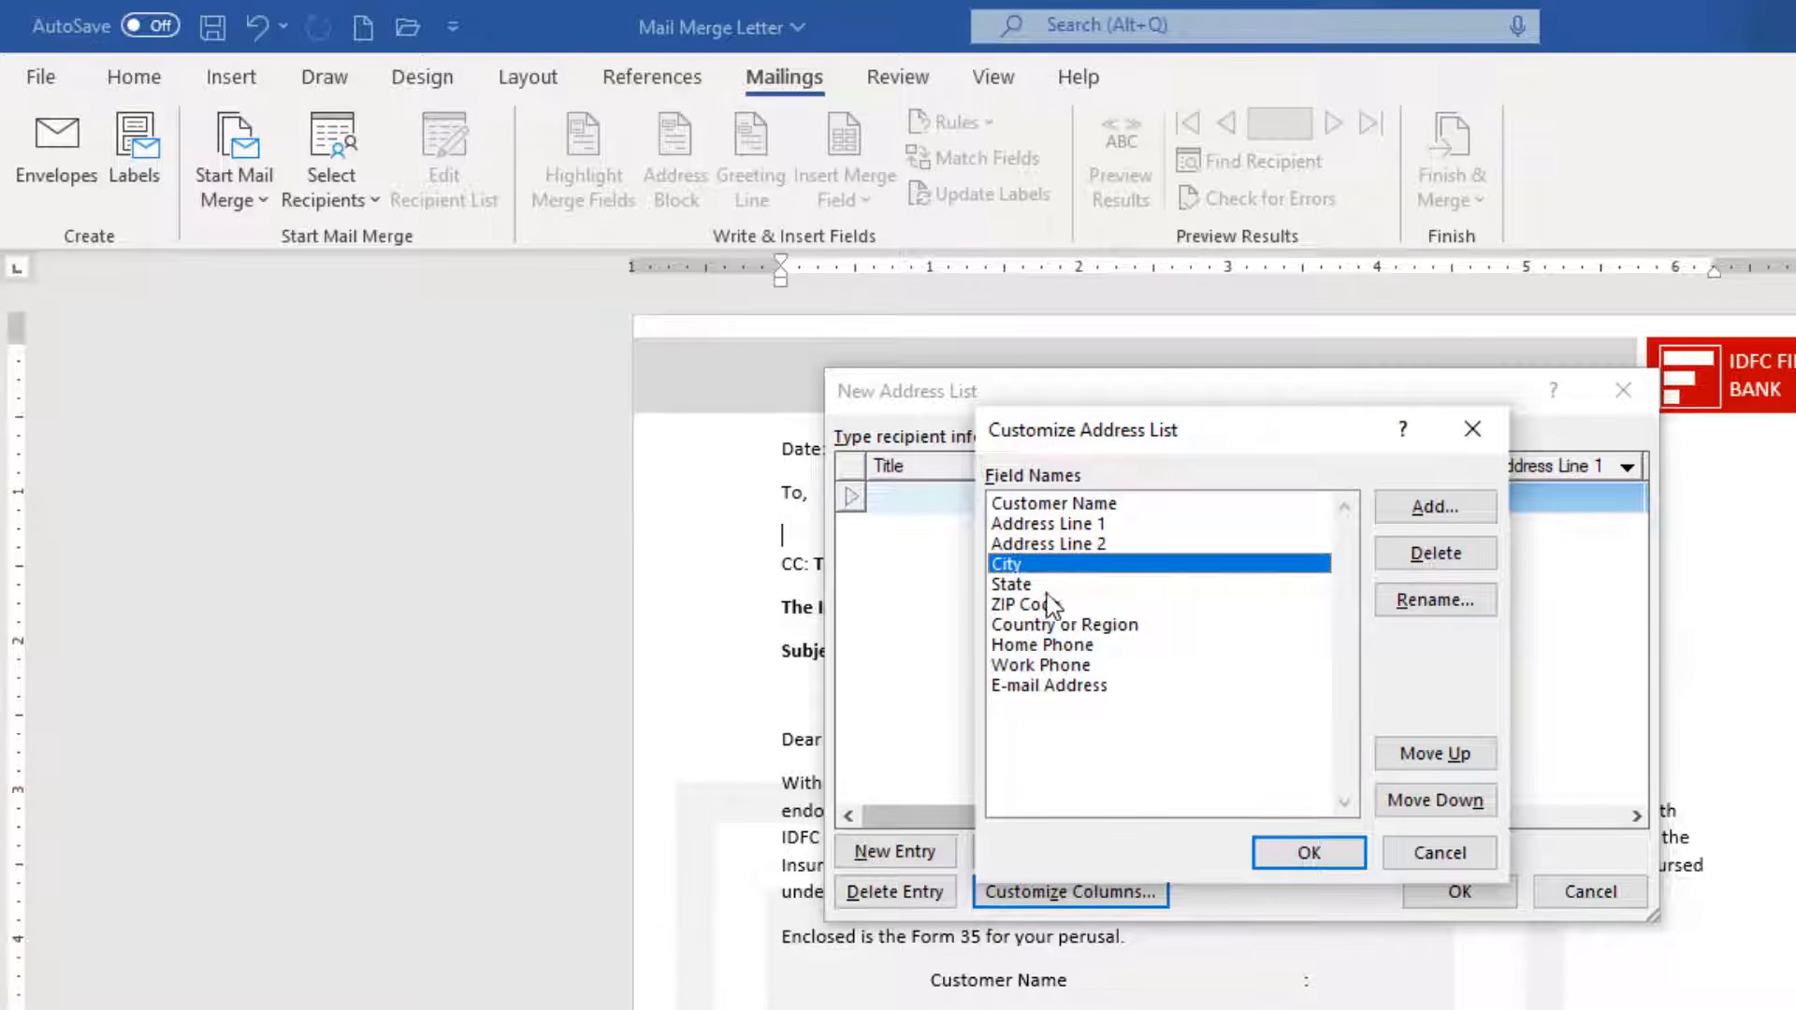
left_click(1046, 588)
left_click(1433, 553)
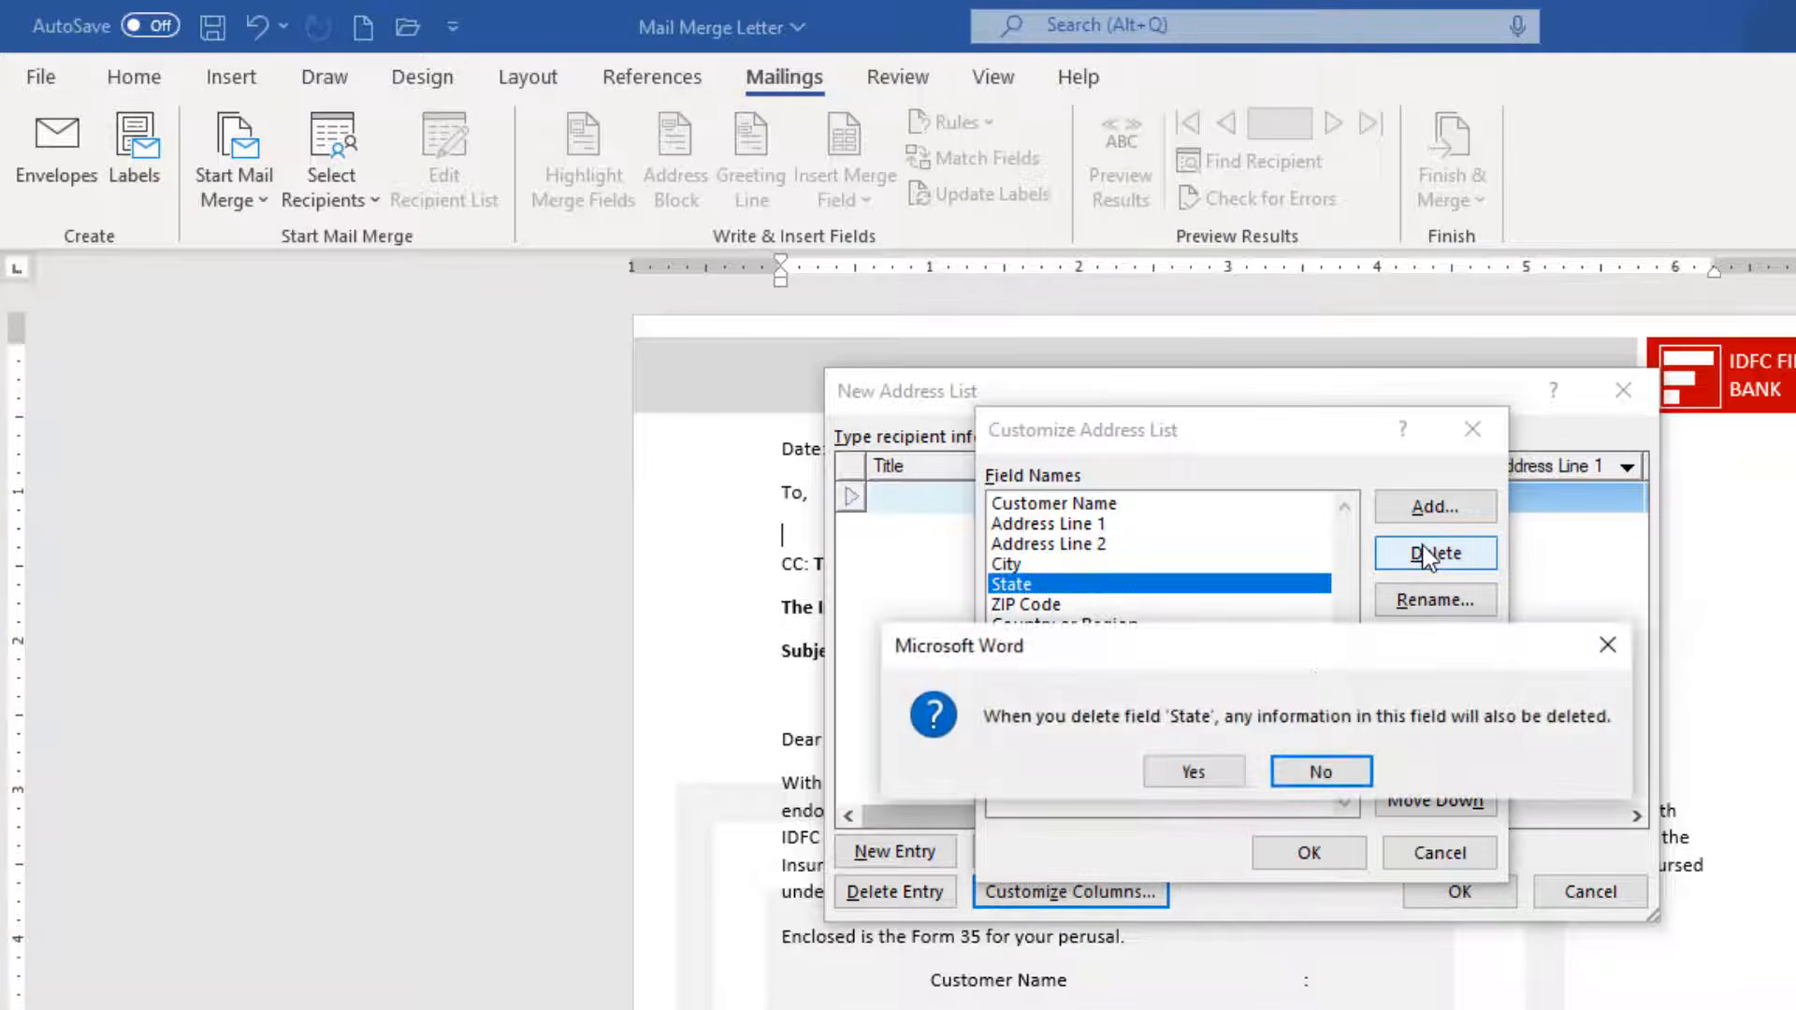
left_click(1188, 773)
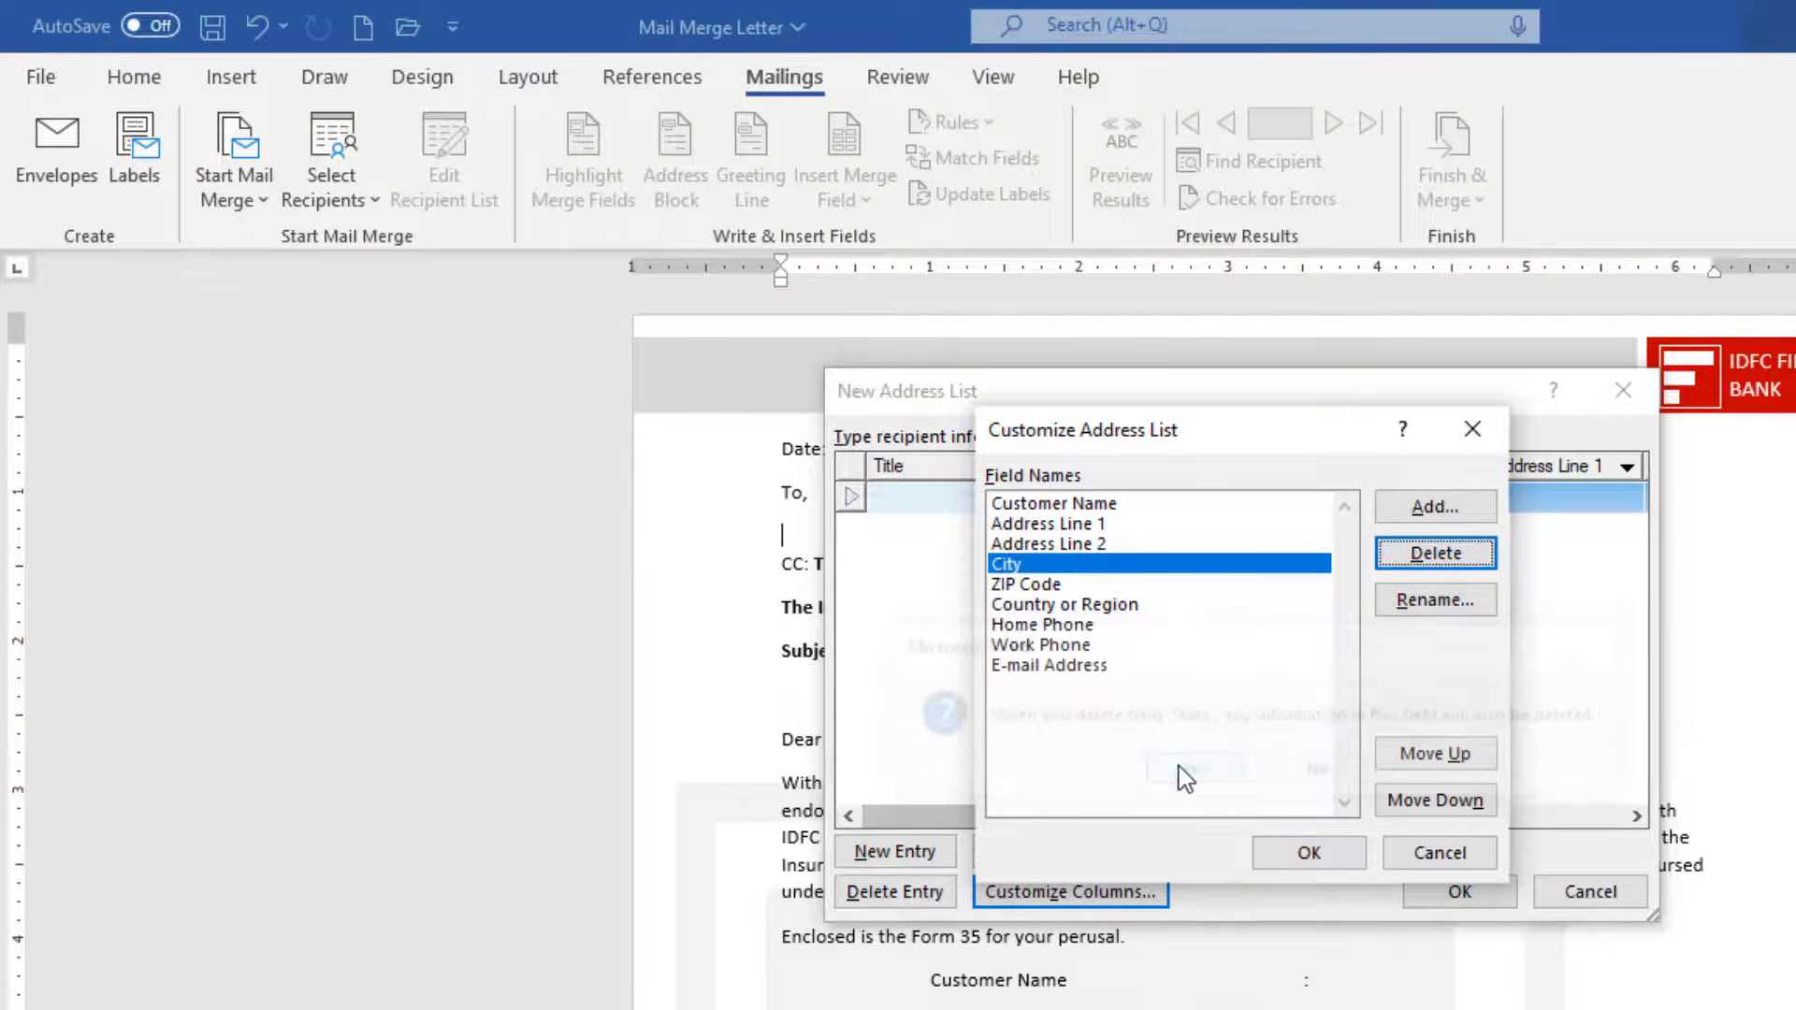
left_click(1094, 606)
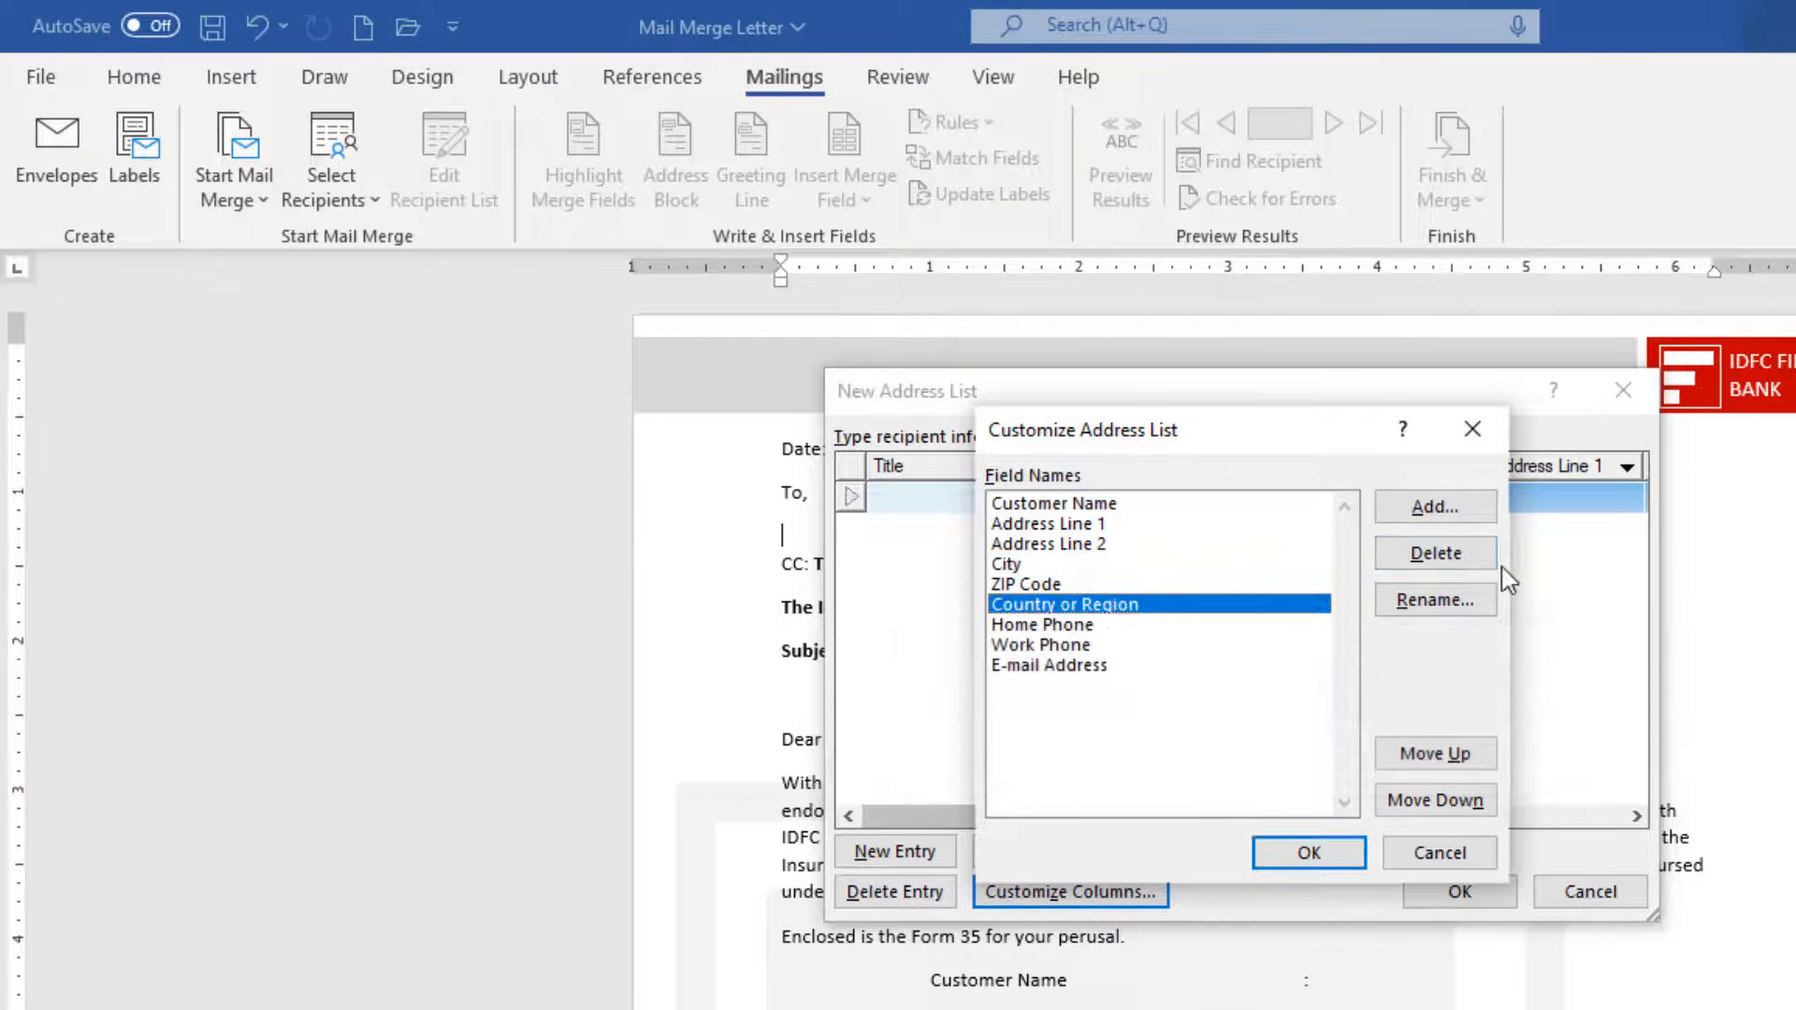
left_click(1435, 601)
type("Mobile")
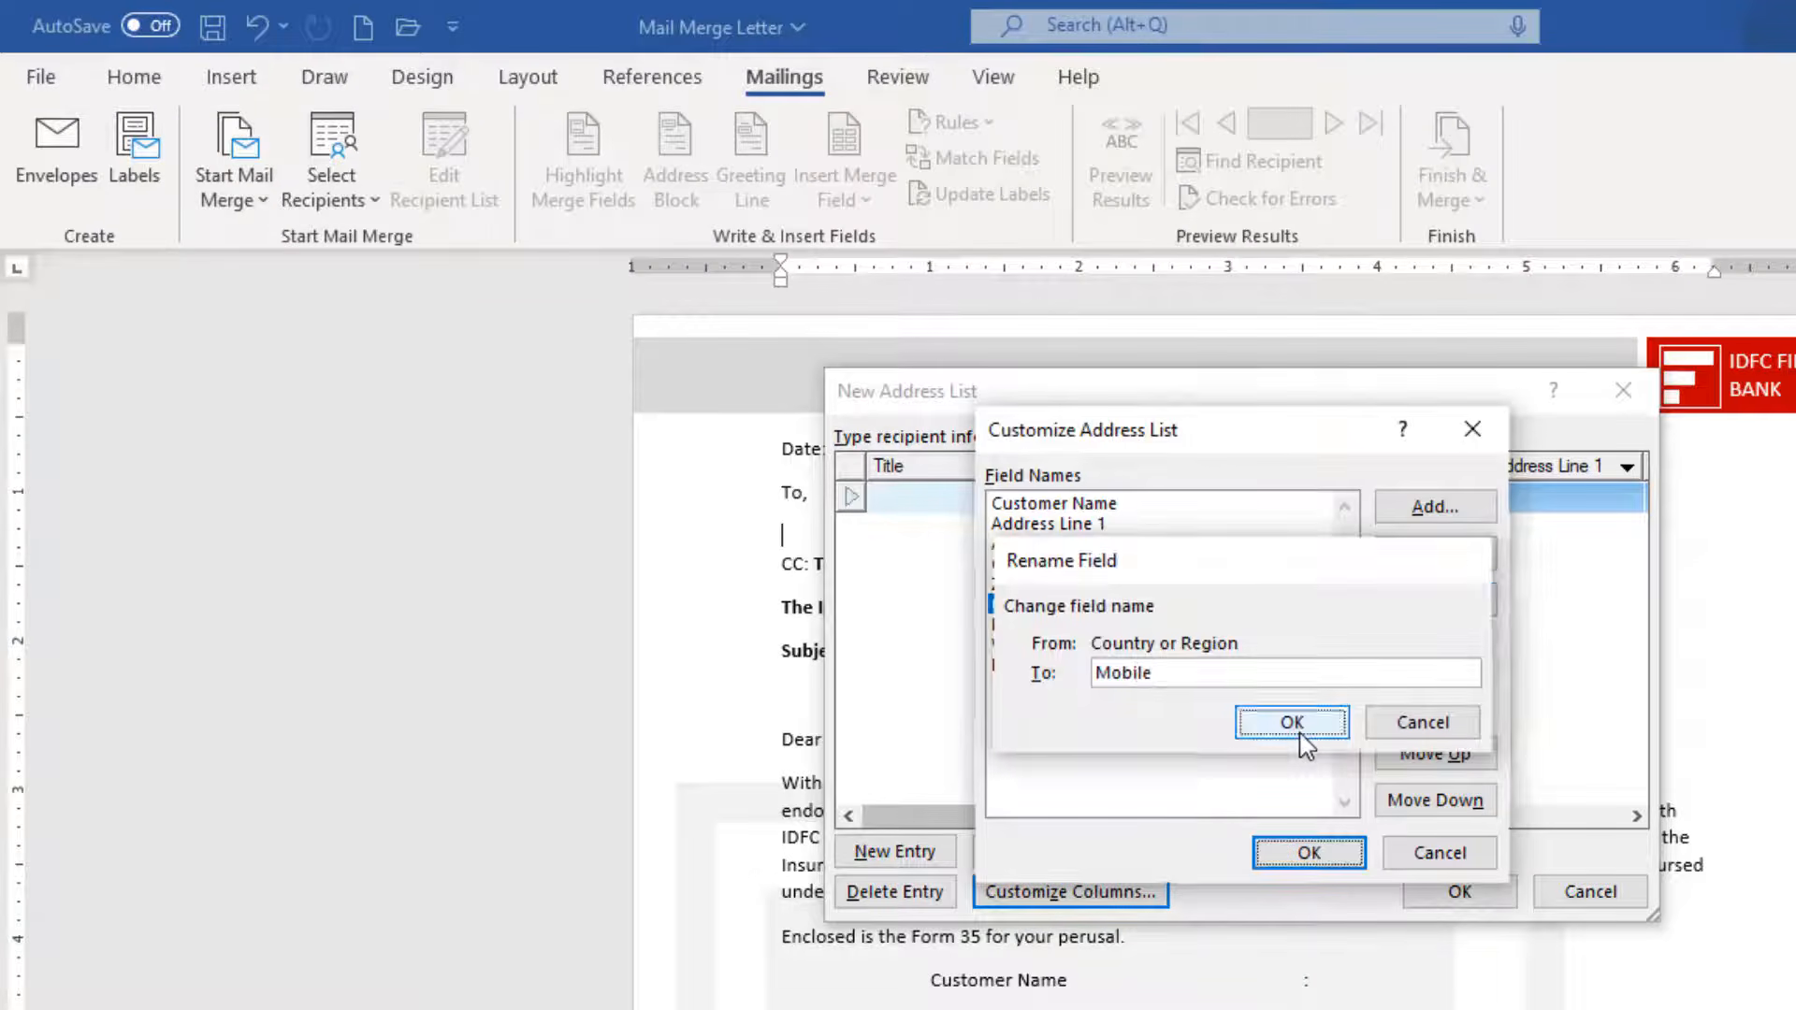
left_click(1300, 735)
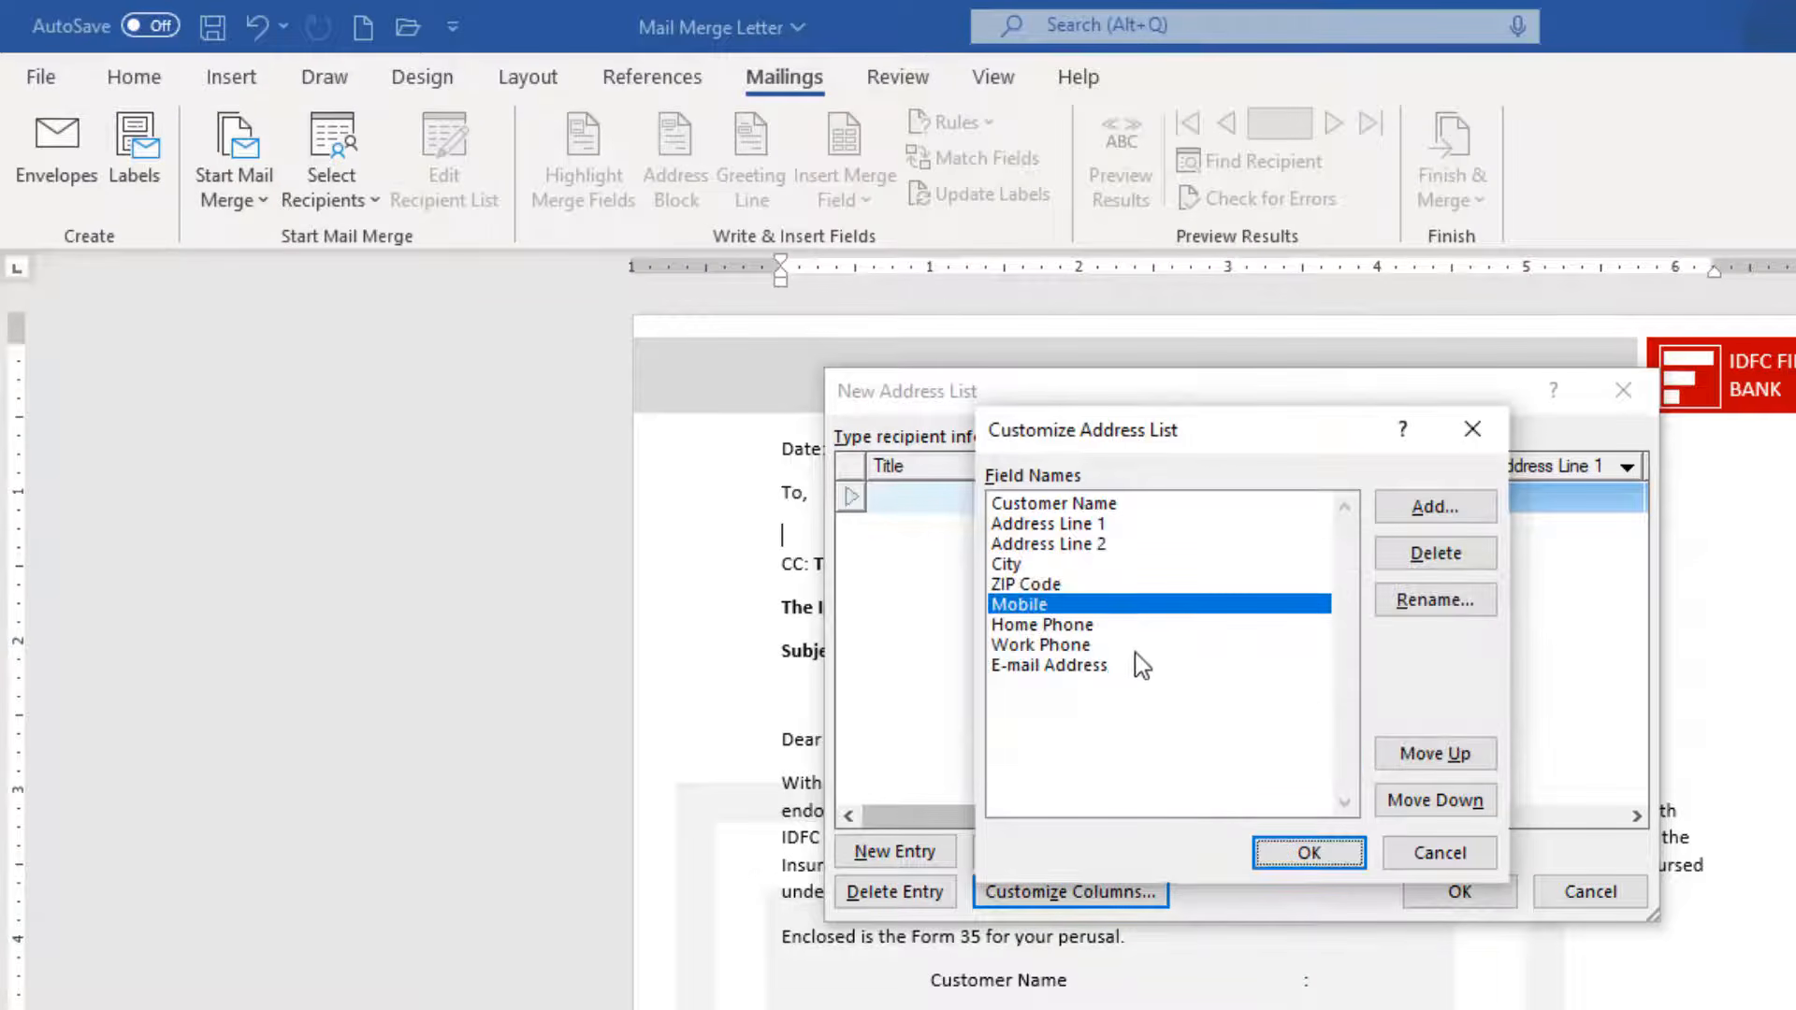
Rename Home Phone, Work Phone and E-mail Address to Loan Agreement, Vechile Regitration and Engine Number.
left_click(1149, 625)
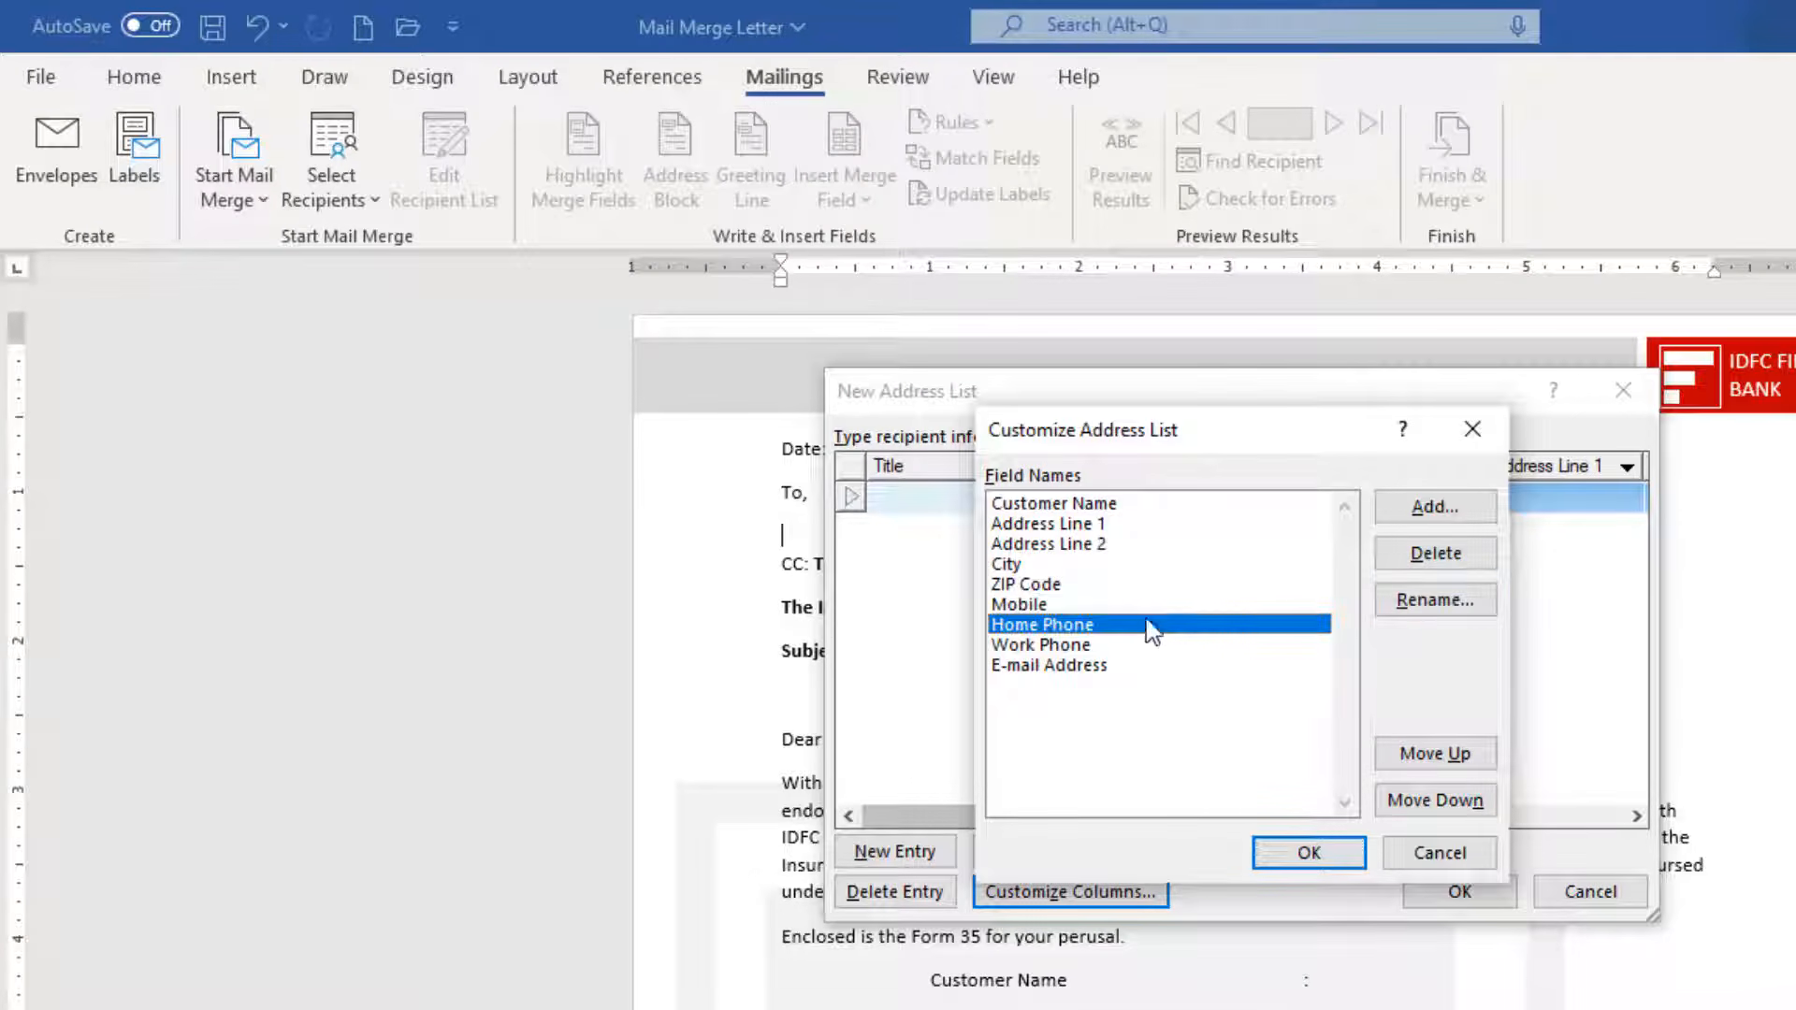
left_click(1435, 601)
type("Loan ")
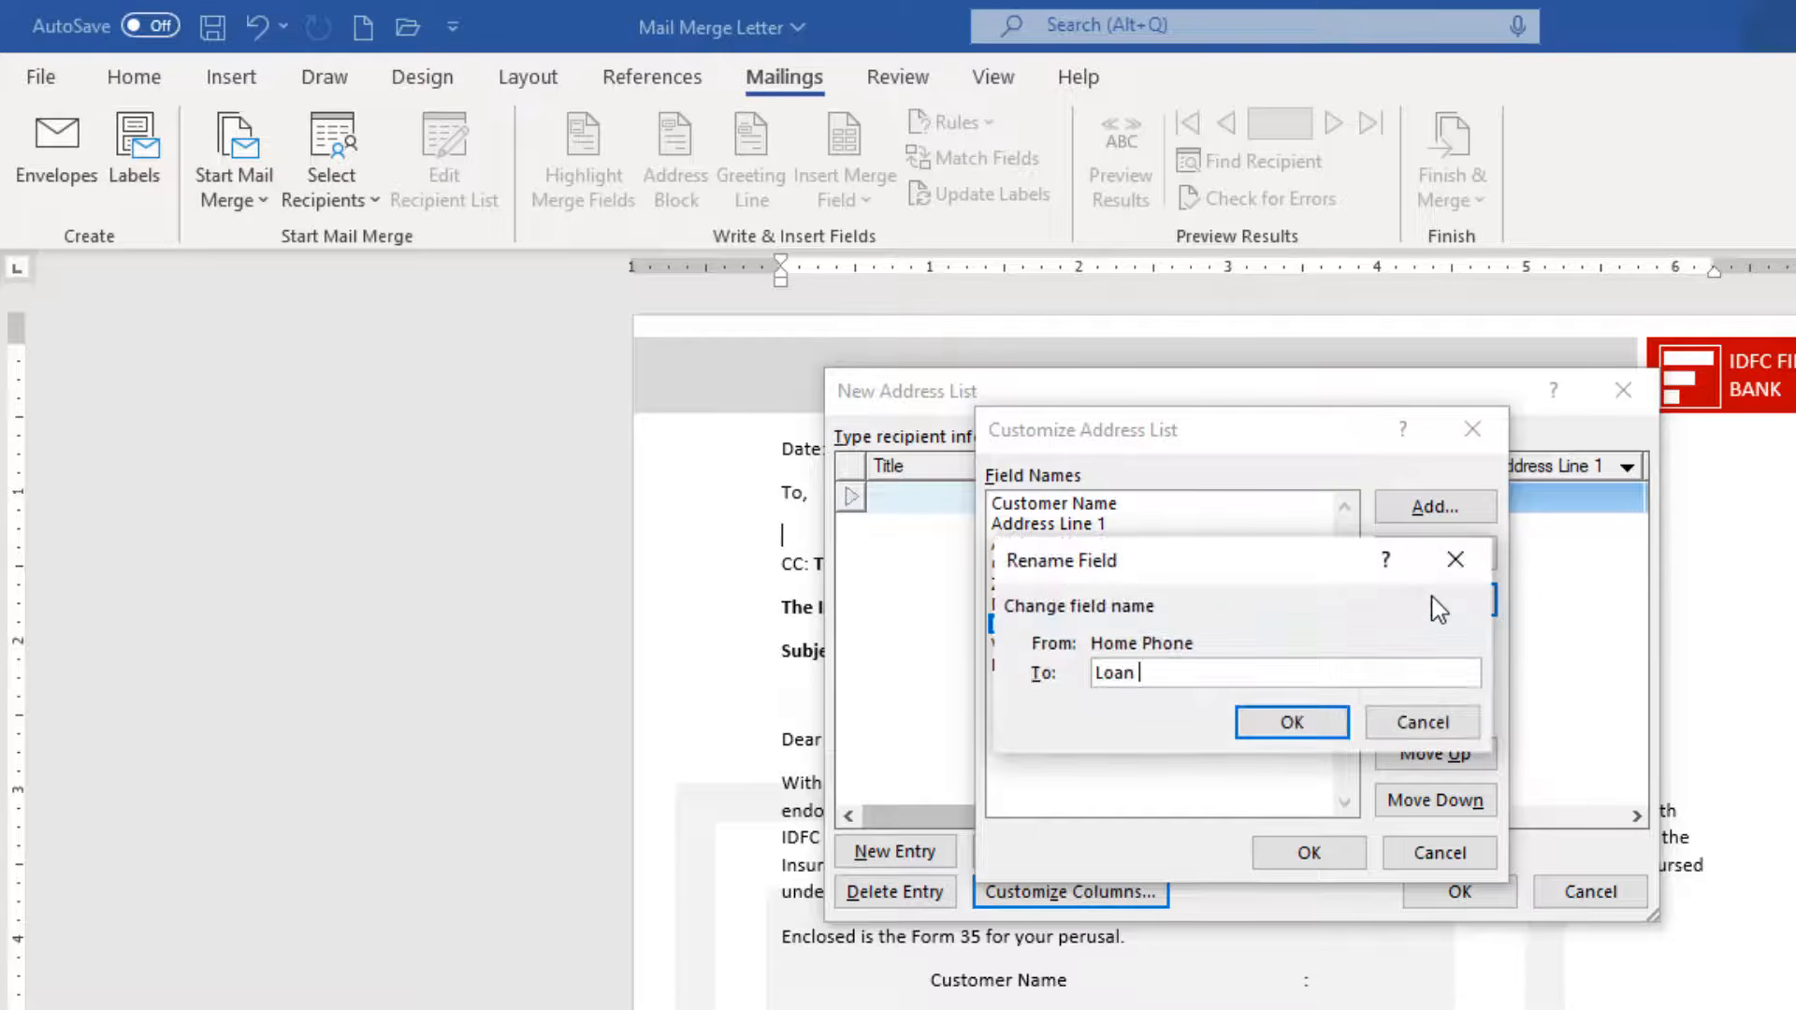
type("Agreement Numbe")
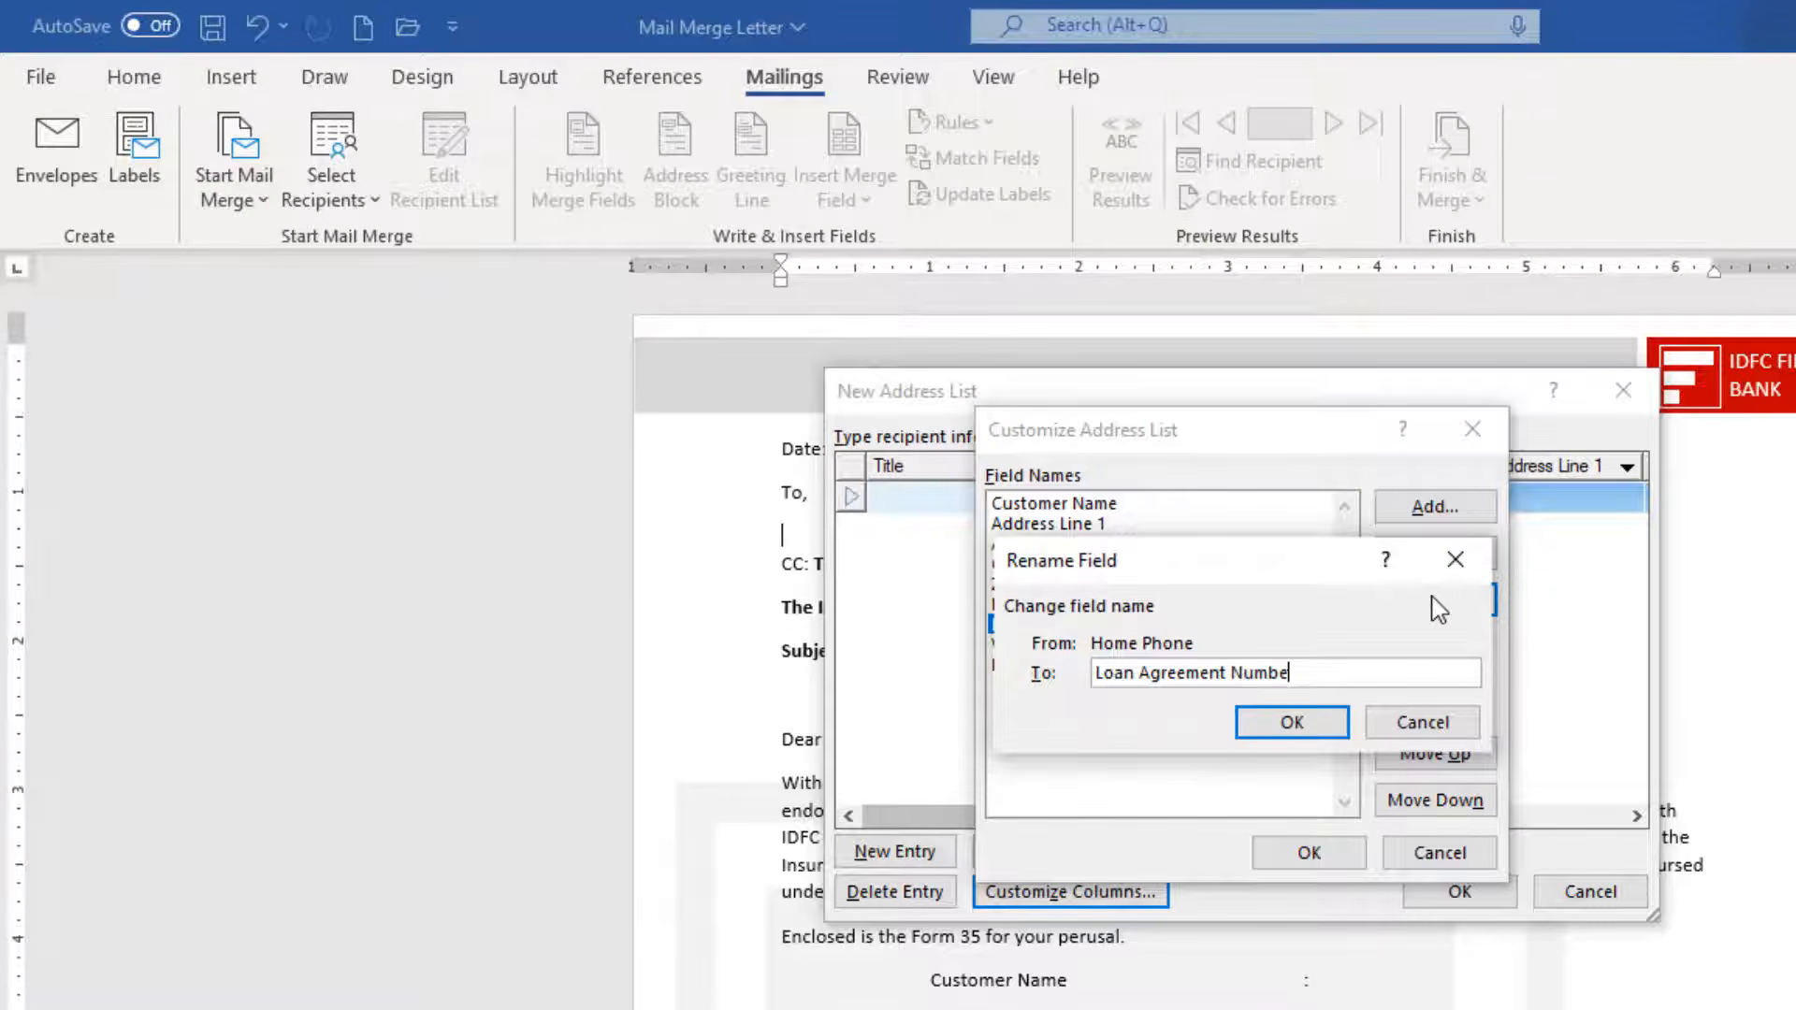
type("r")
key("Return")
left_click(1148, 645)
left_click(1436, 600)
type("Vechile Regi")
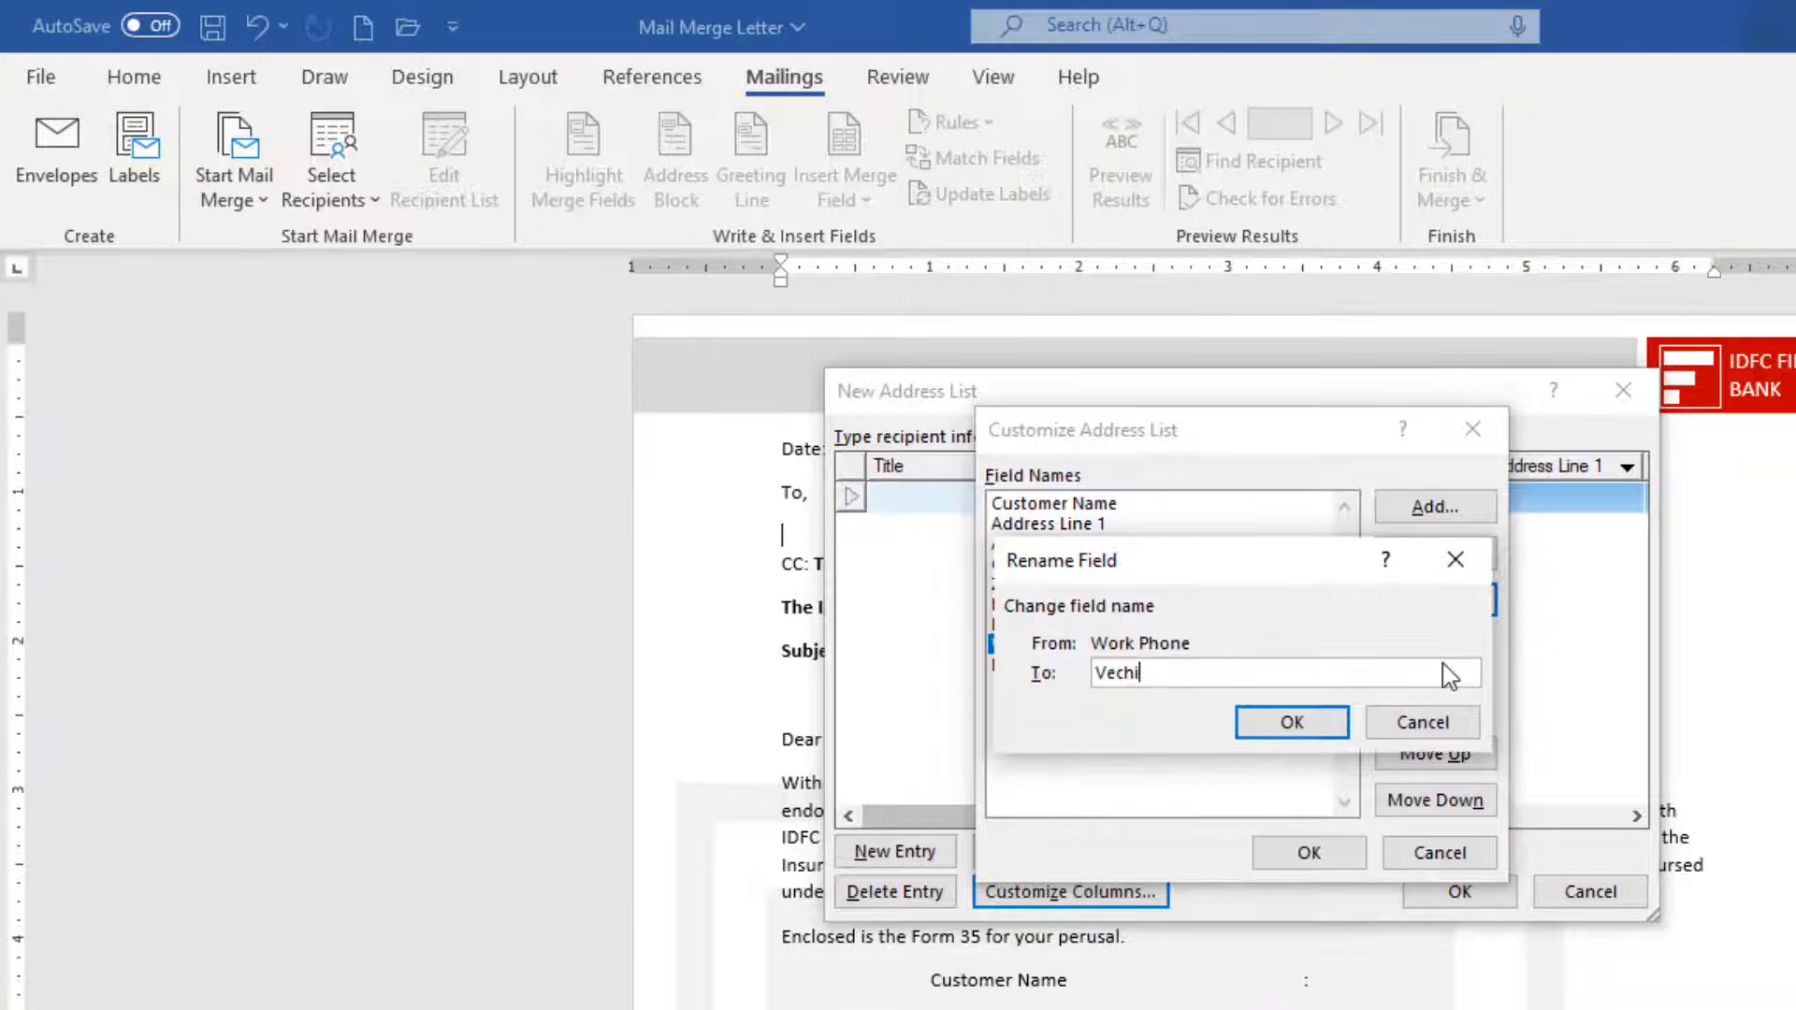
type("tration Number")
key("Return")
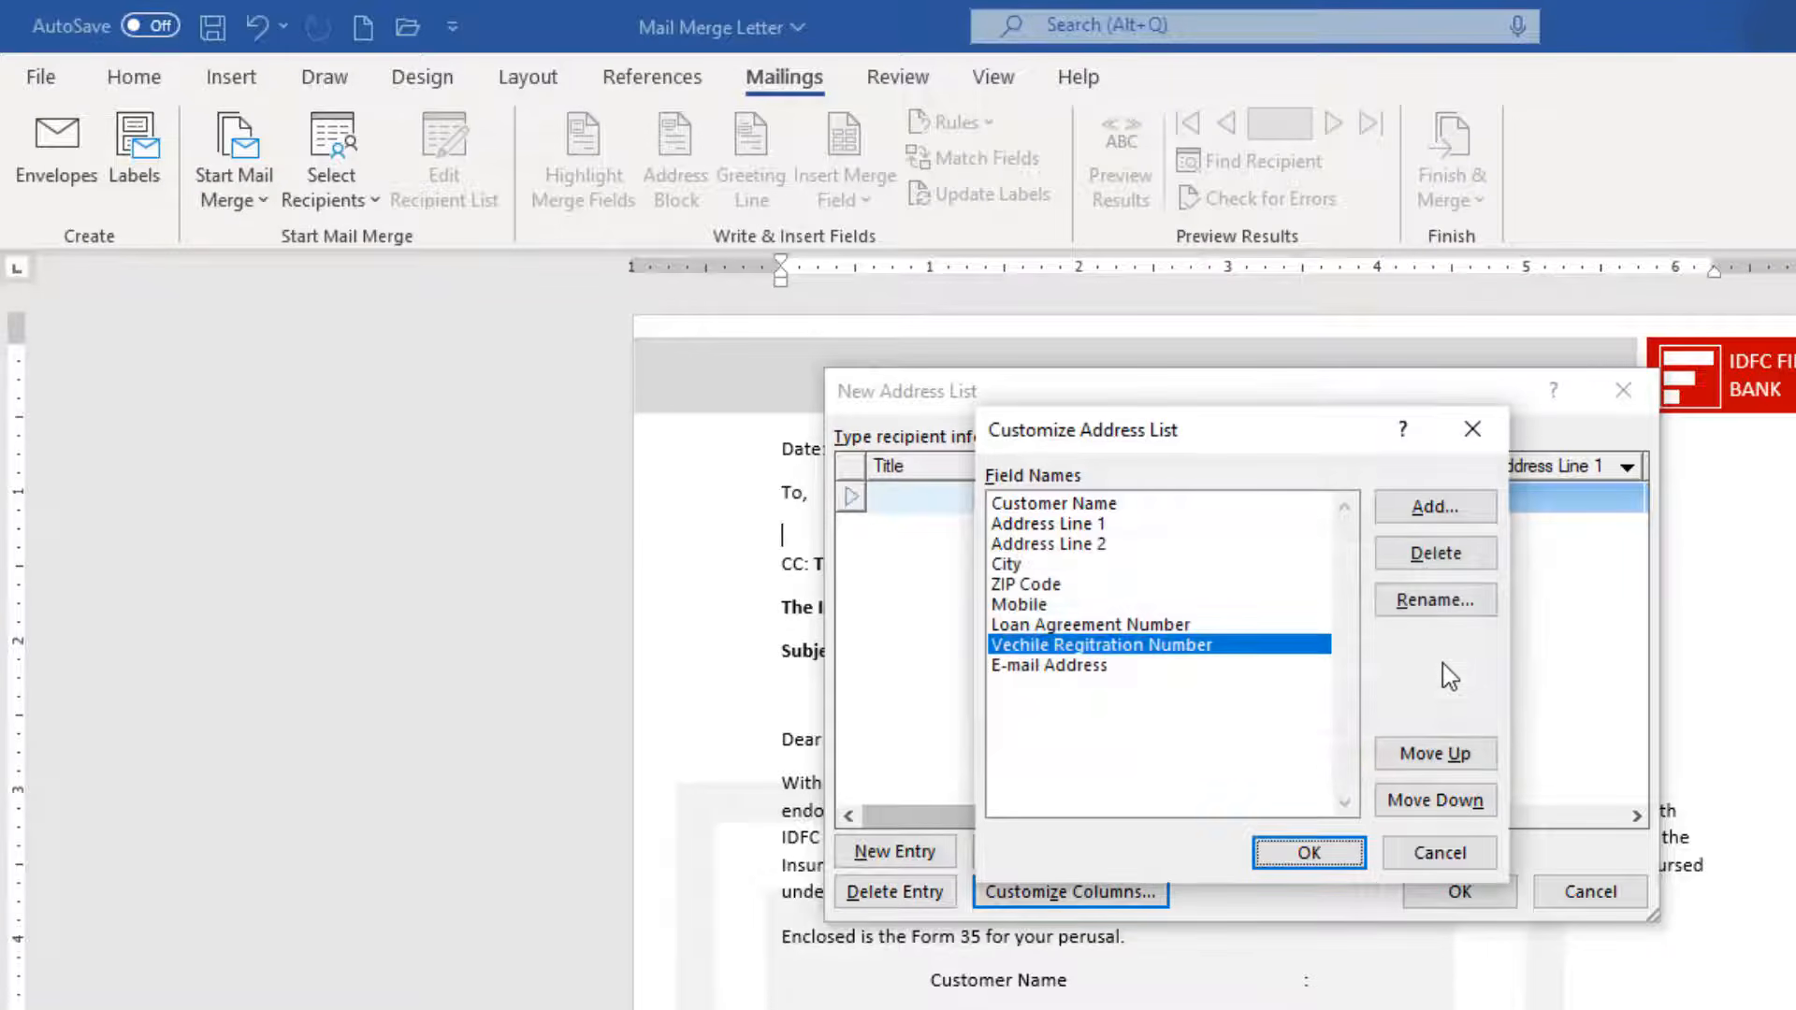
left_click(1059, 667)
left_click(1440, 599)
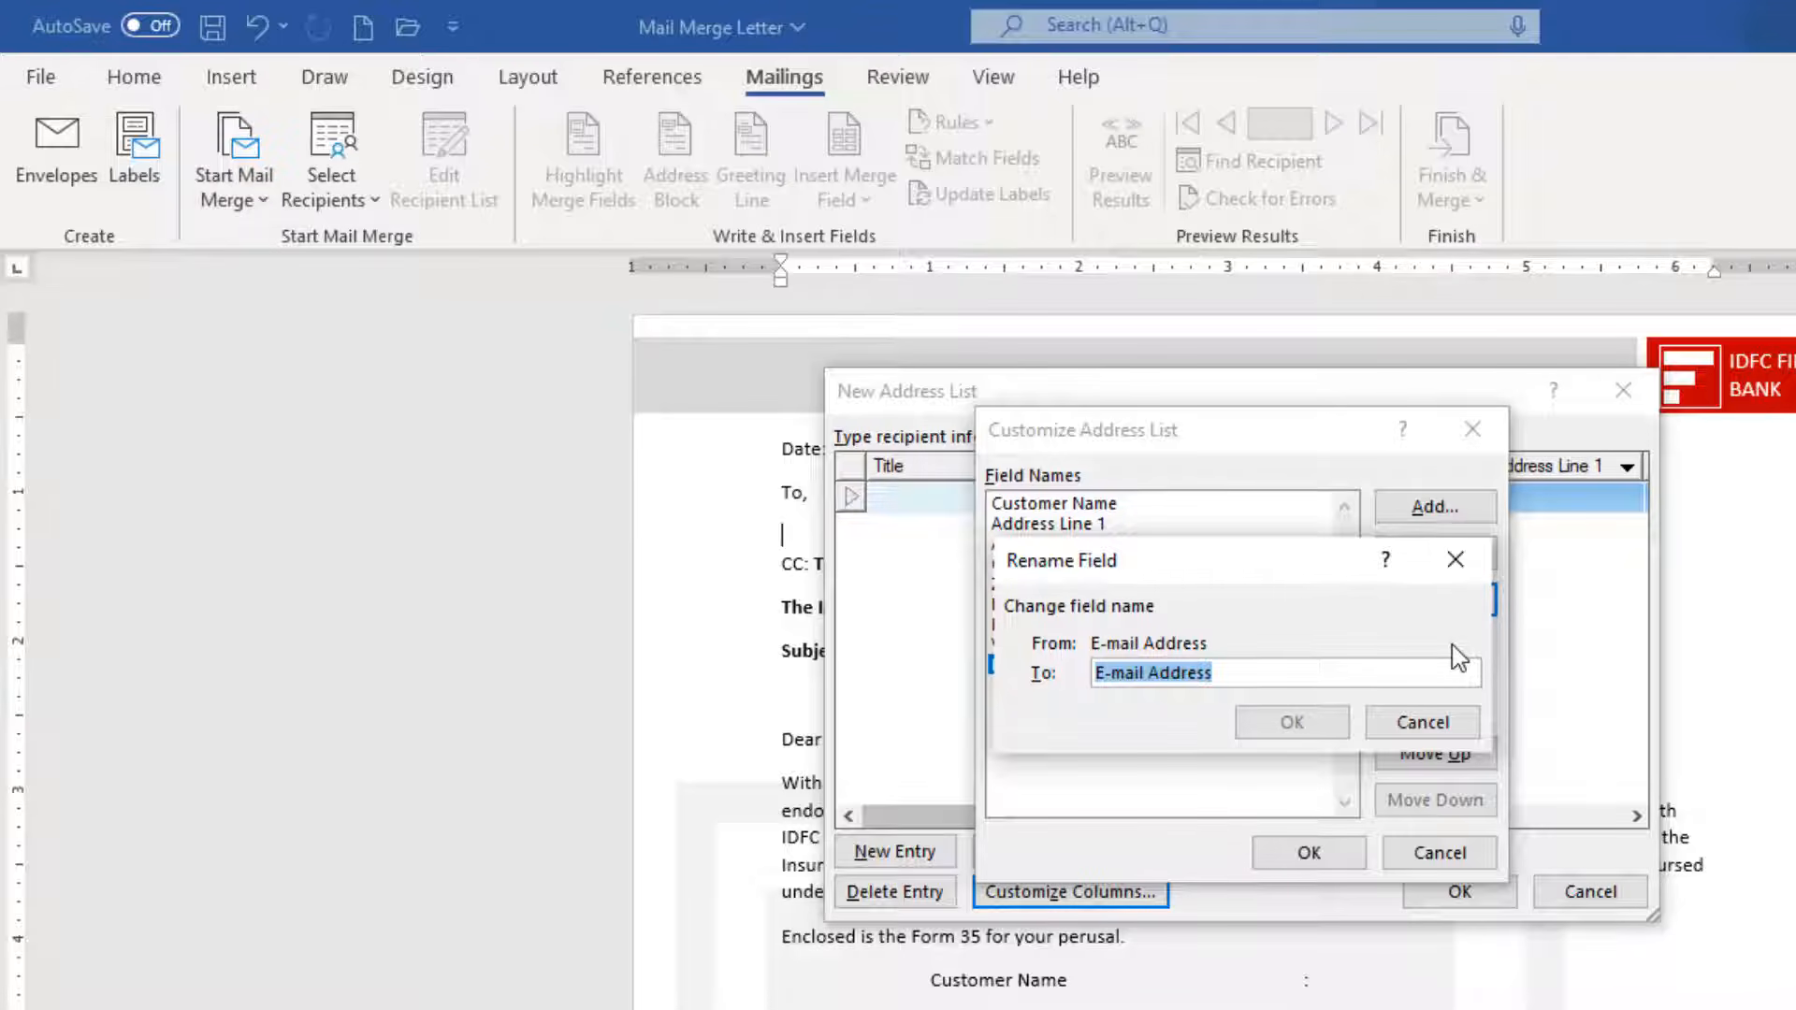
type("E")
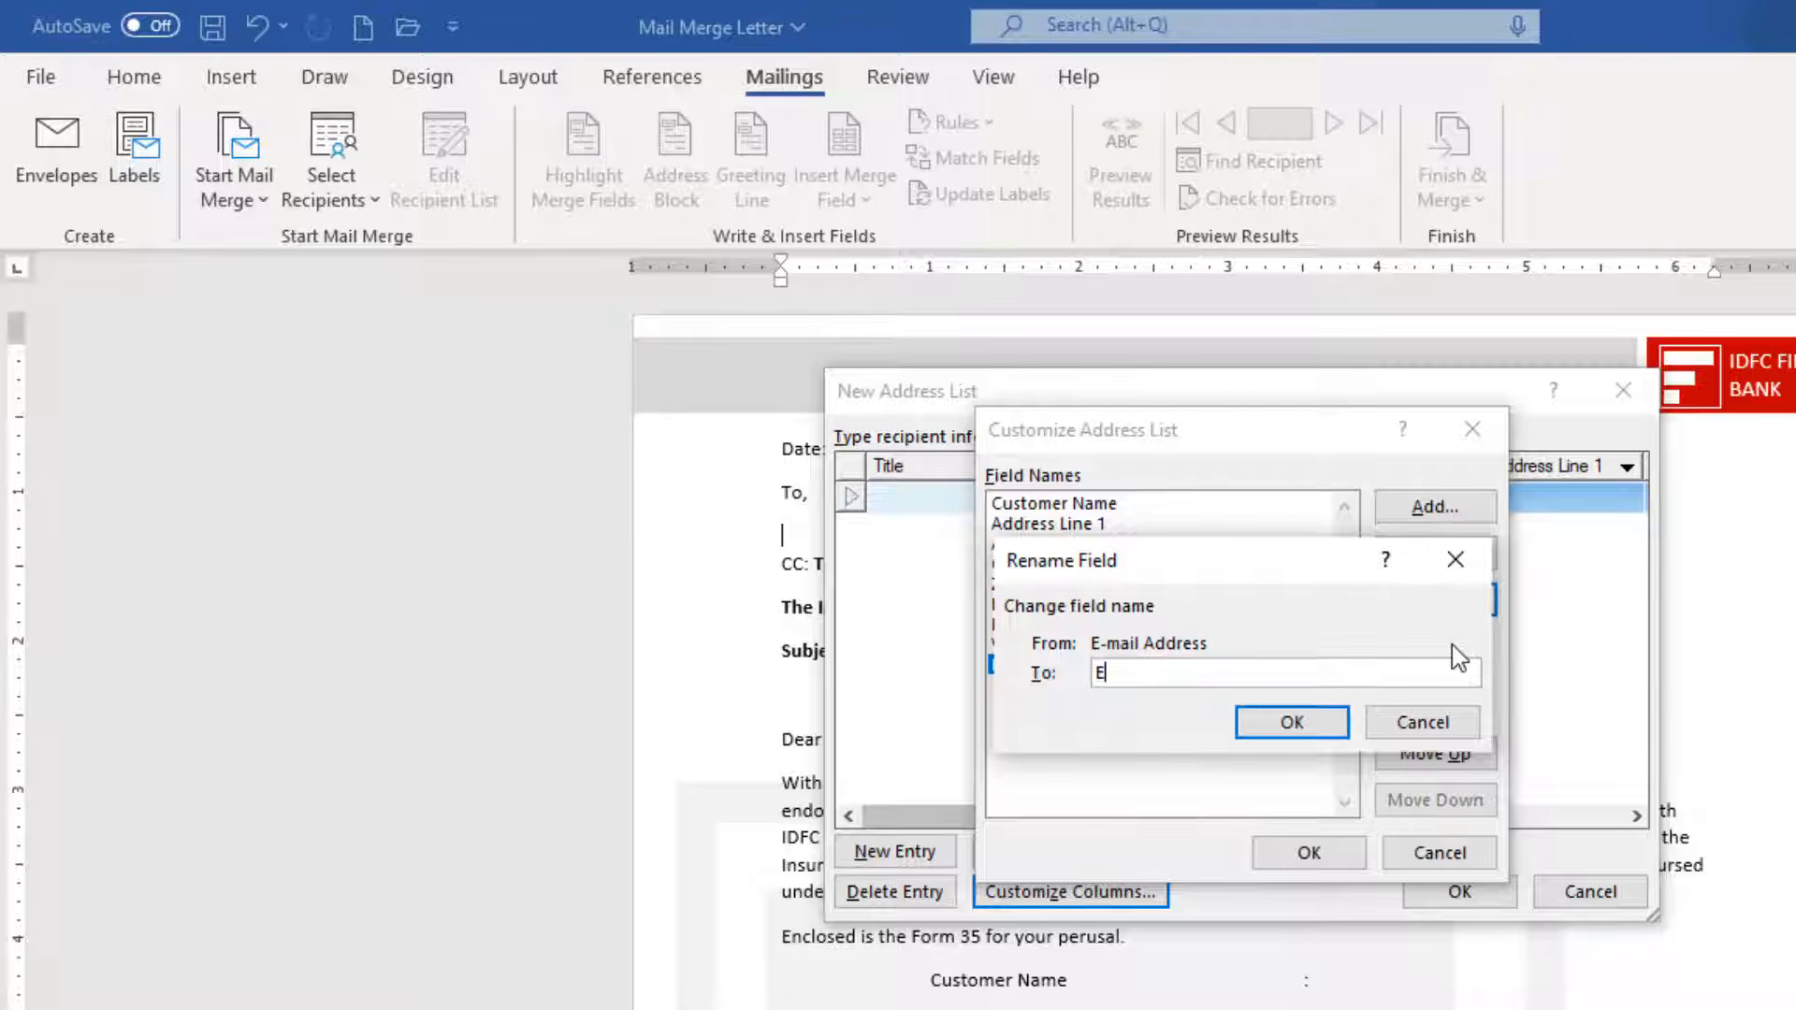
type("ngine Number")
left_click(1290, 725)
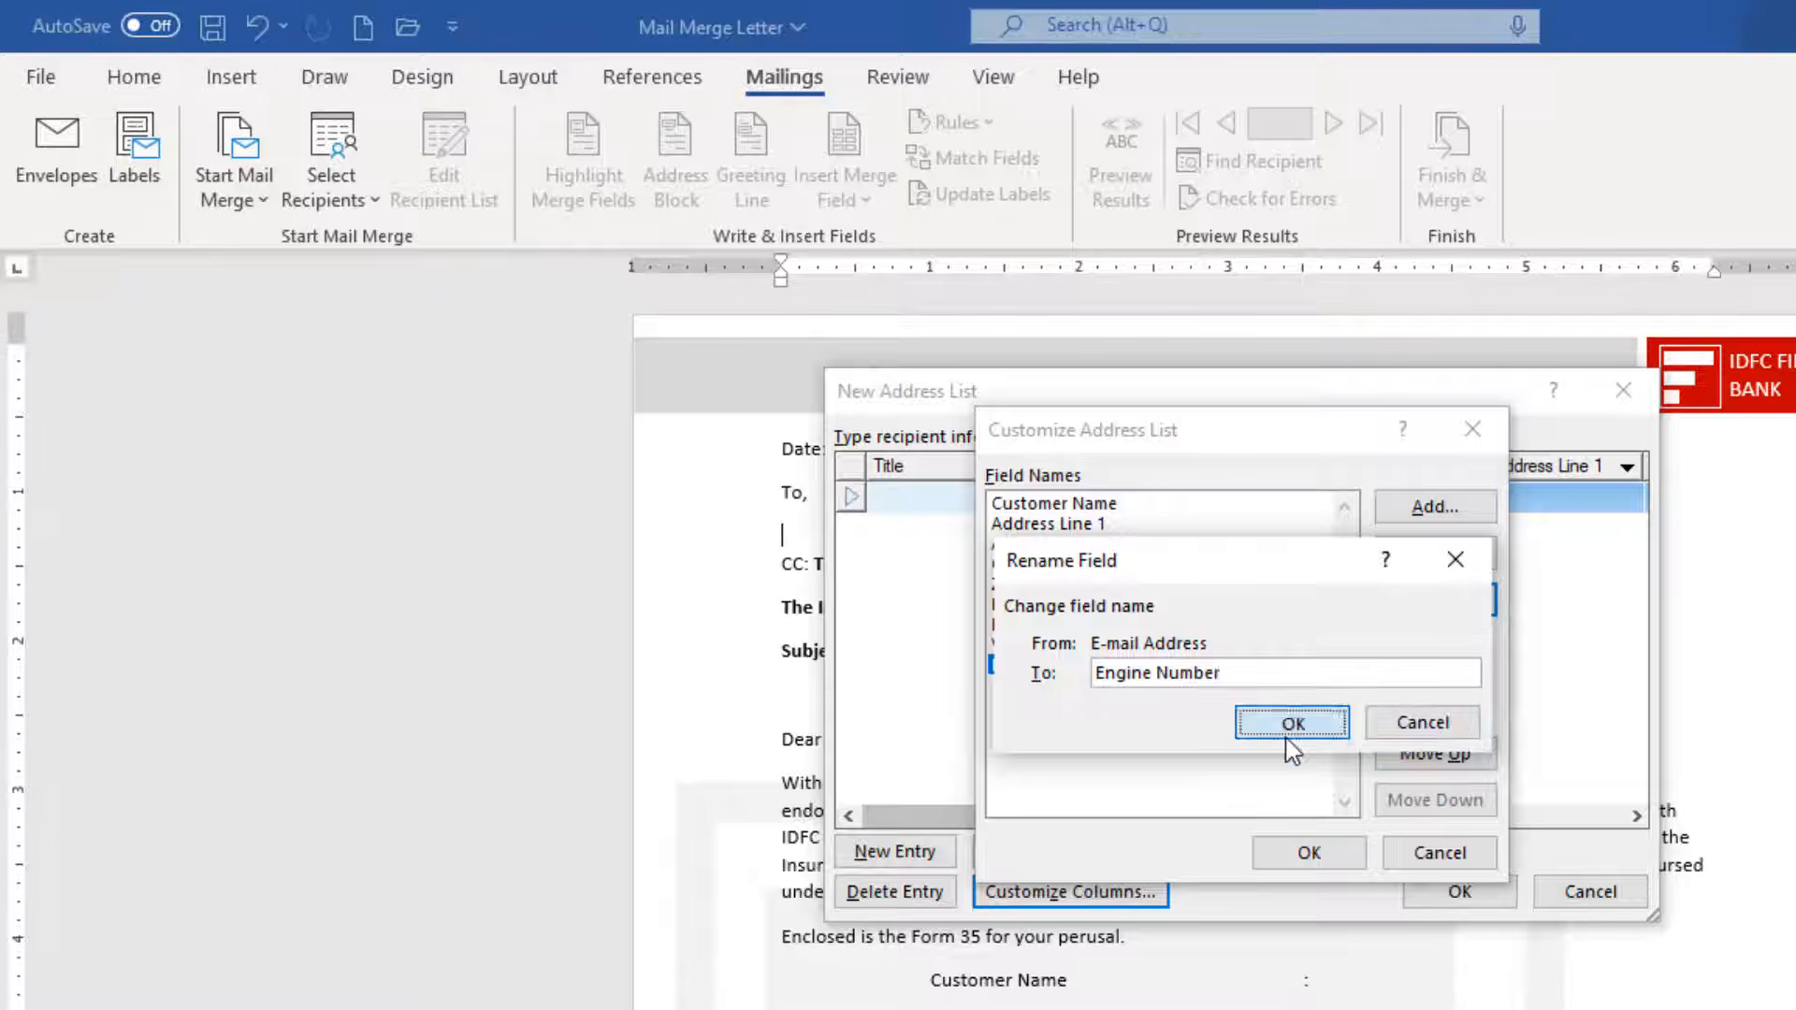
Add Chassis Number, Insurance Policy Details and Insurance Company fields to the list.
left_click(1440, 510)
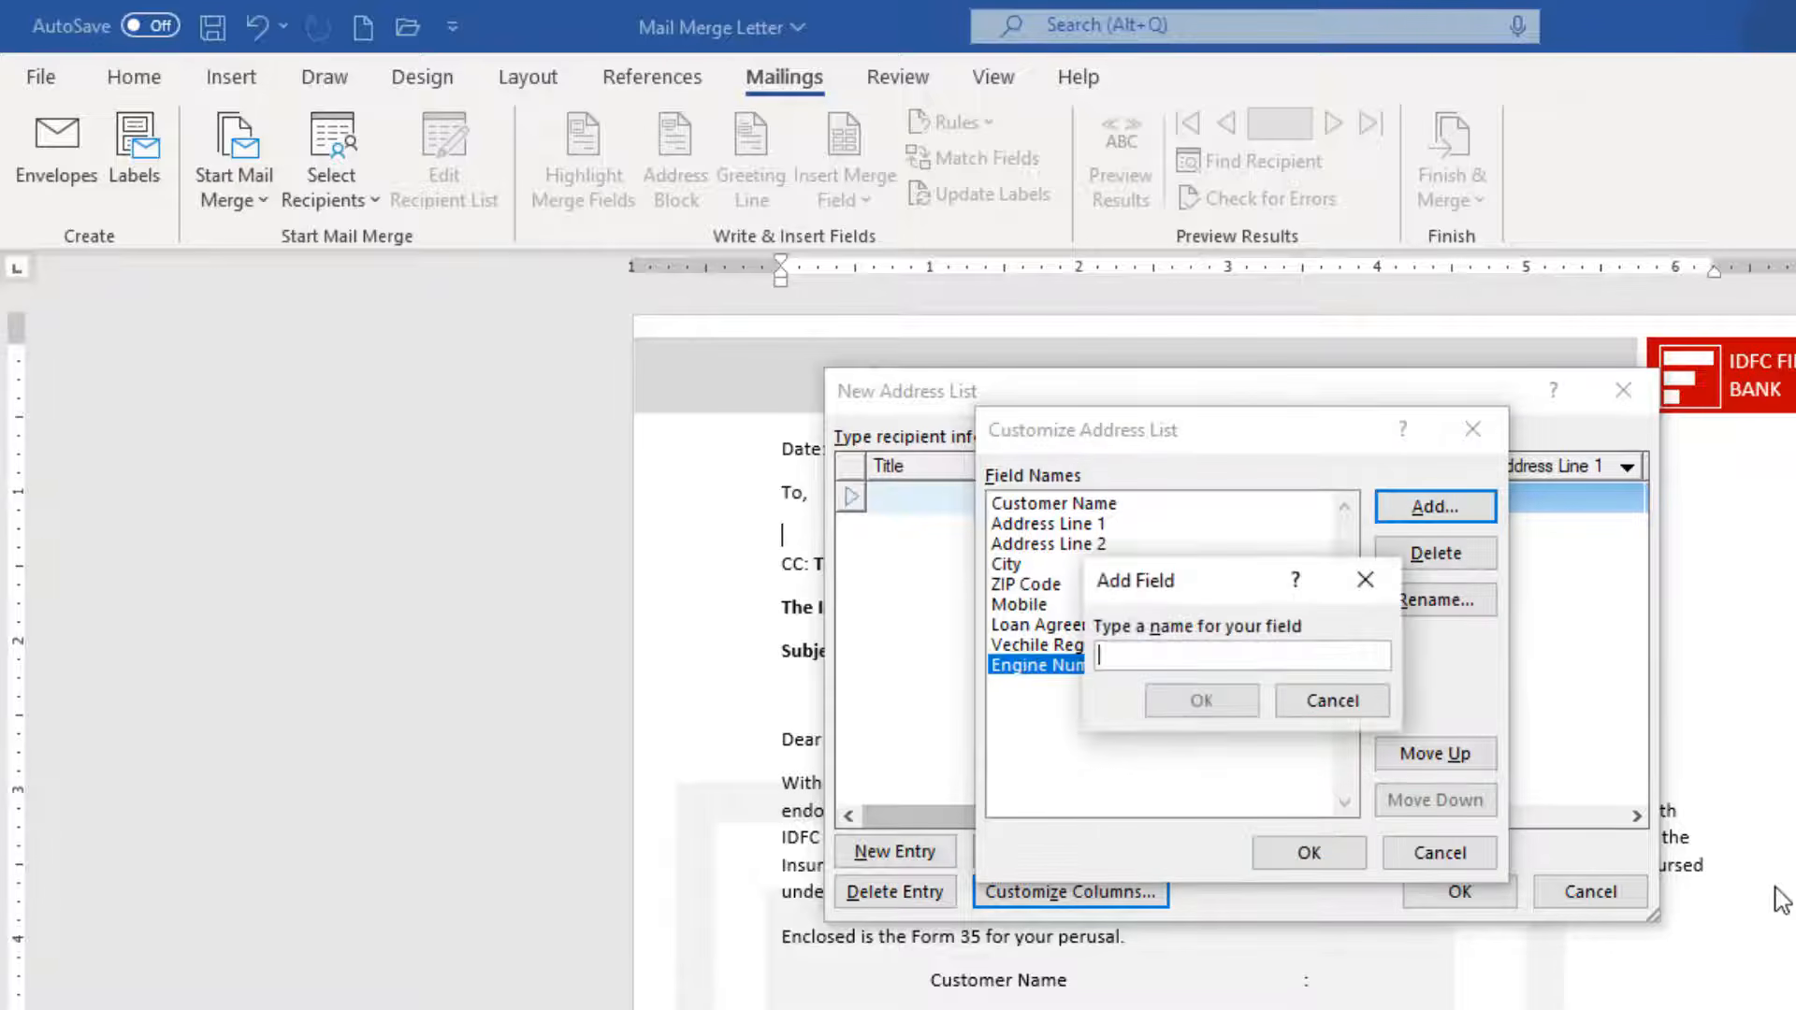
type("Chass")
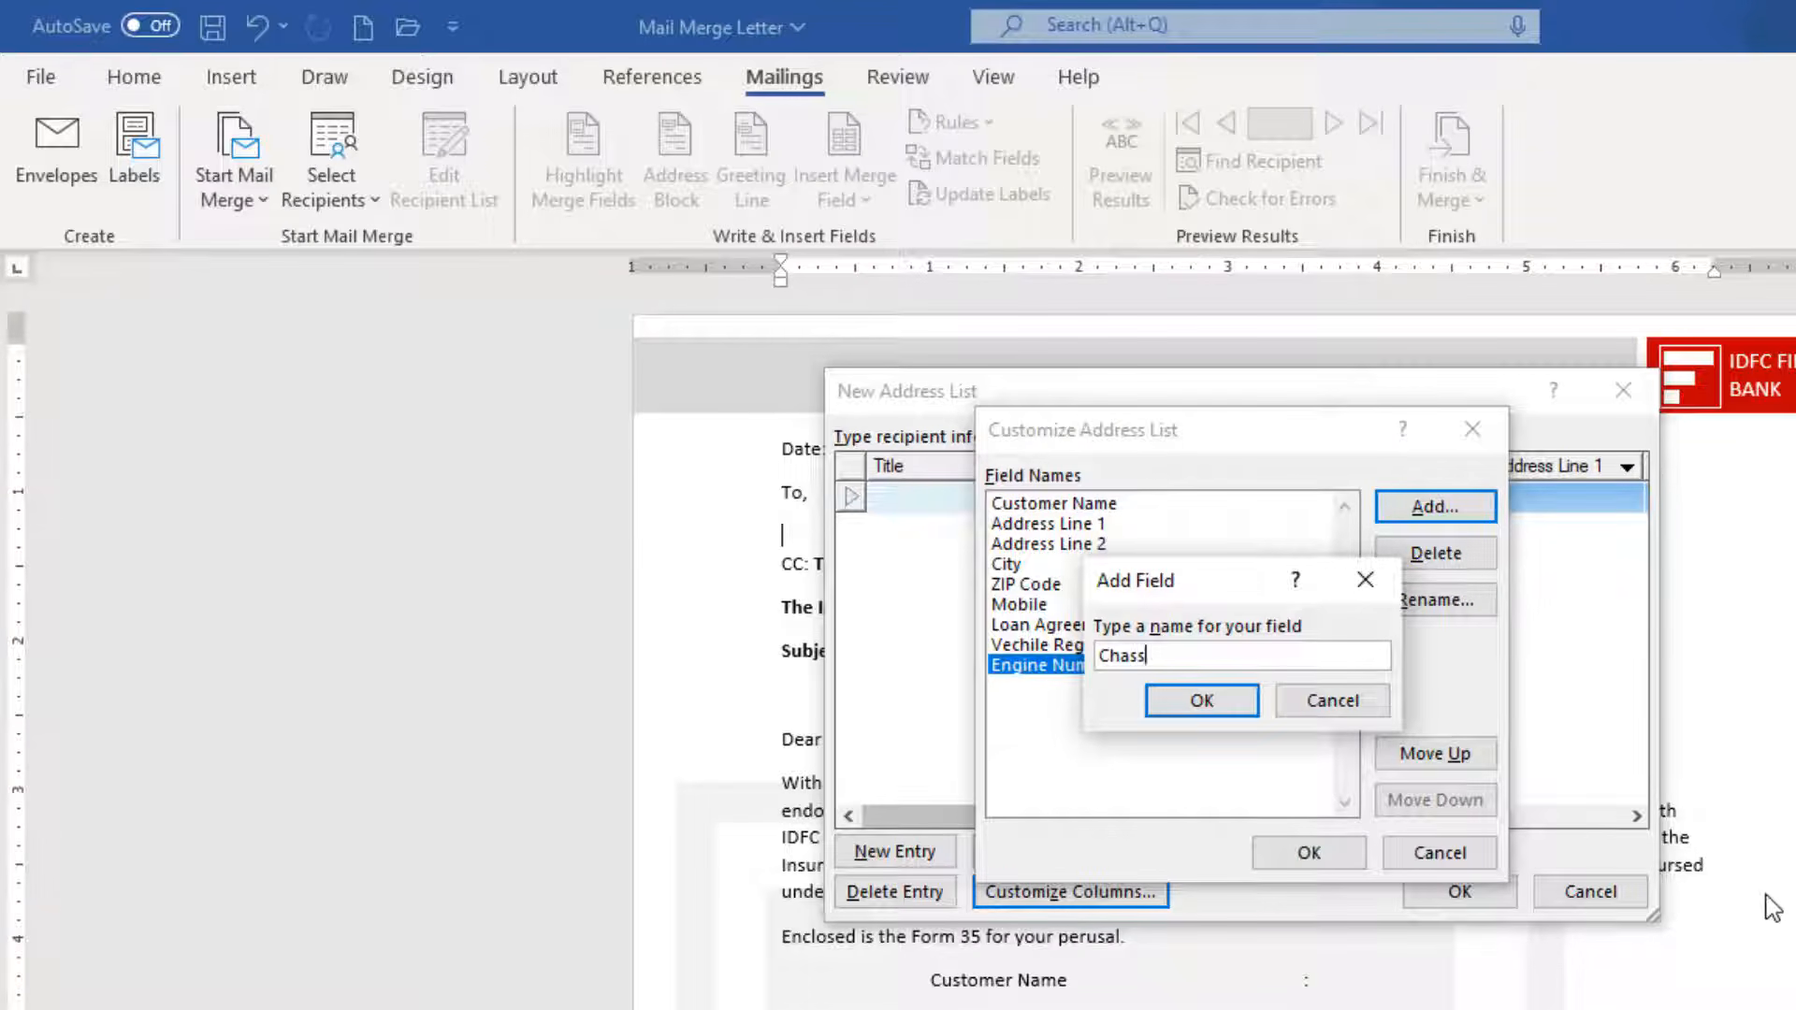
type("is Number")
key("Return")
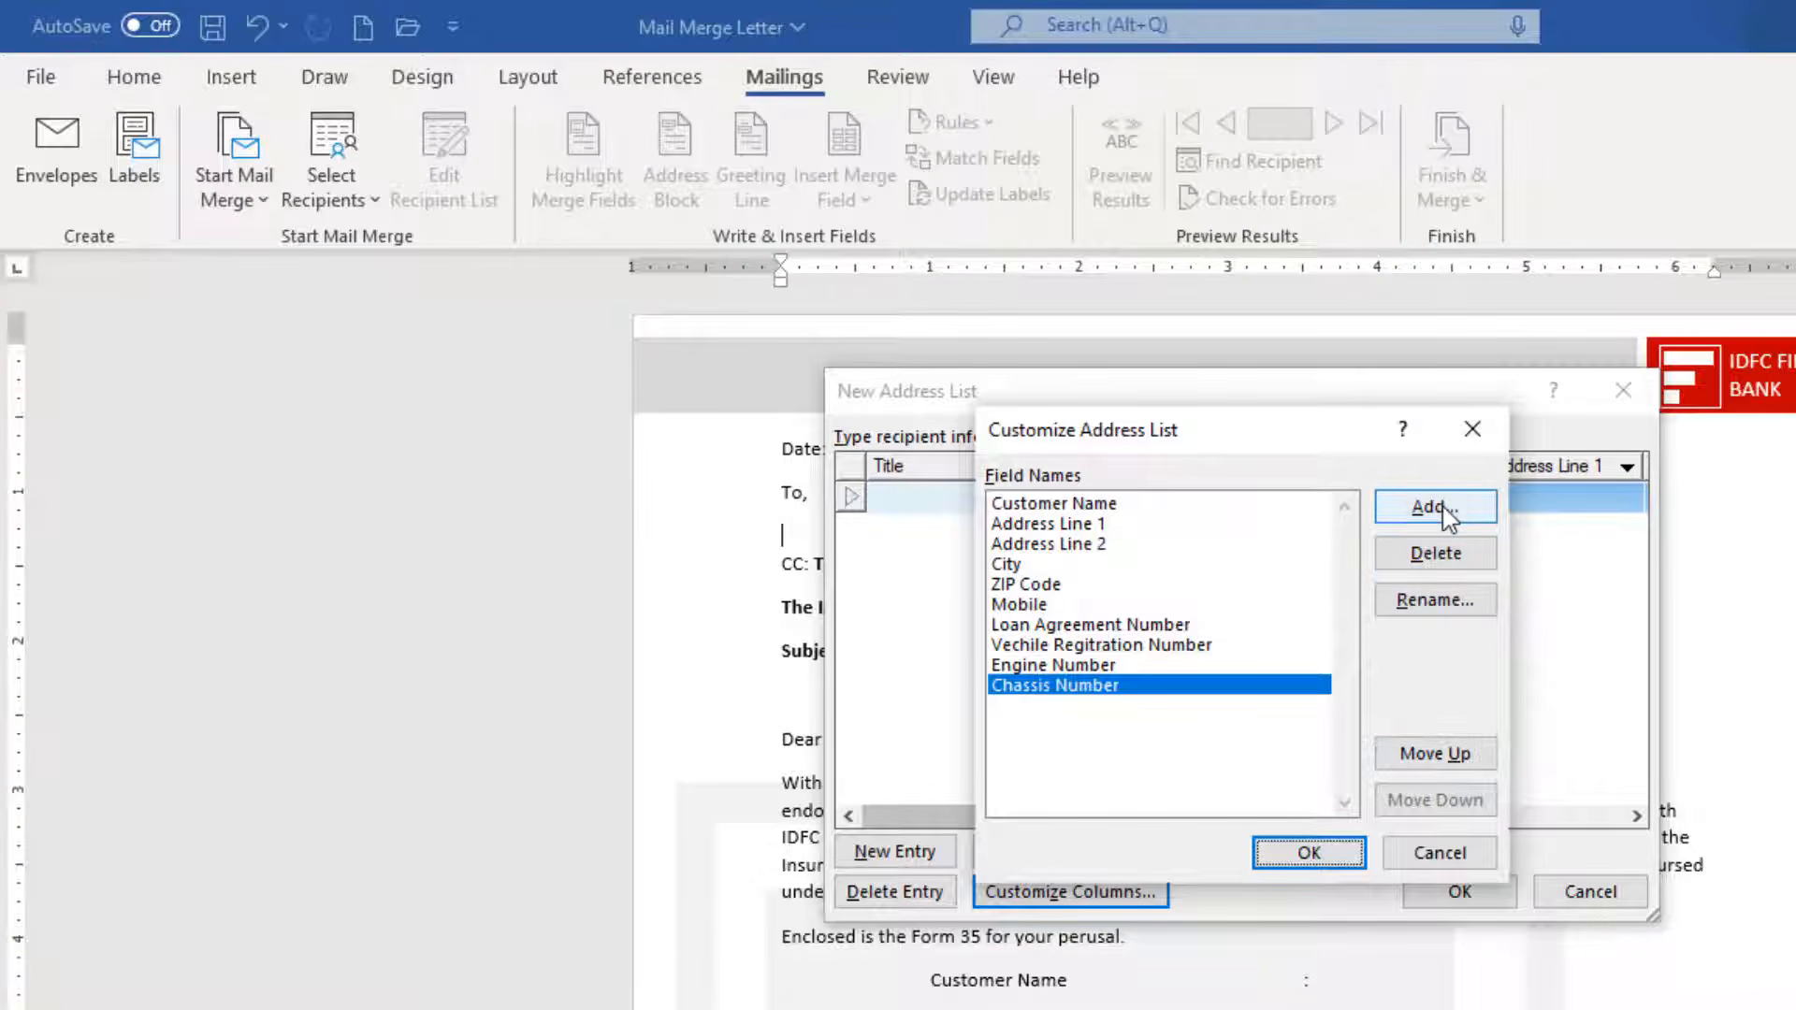
left_click(1446, 514)
type("Insurance ")
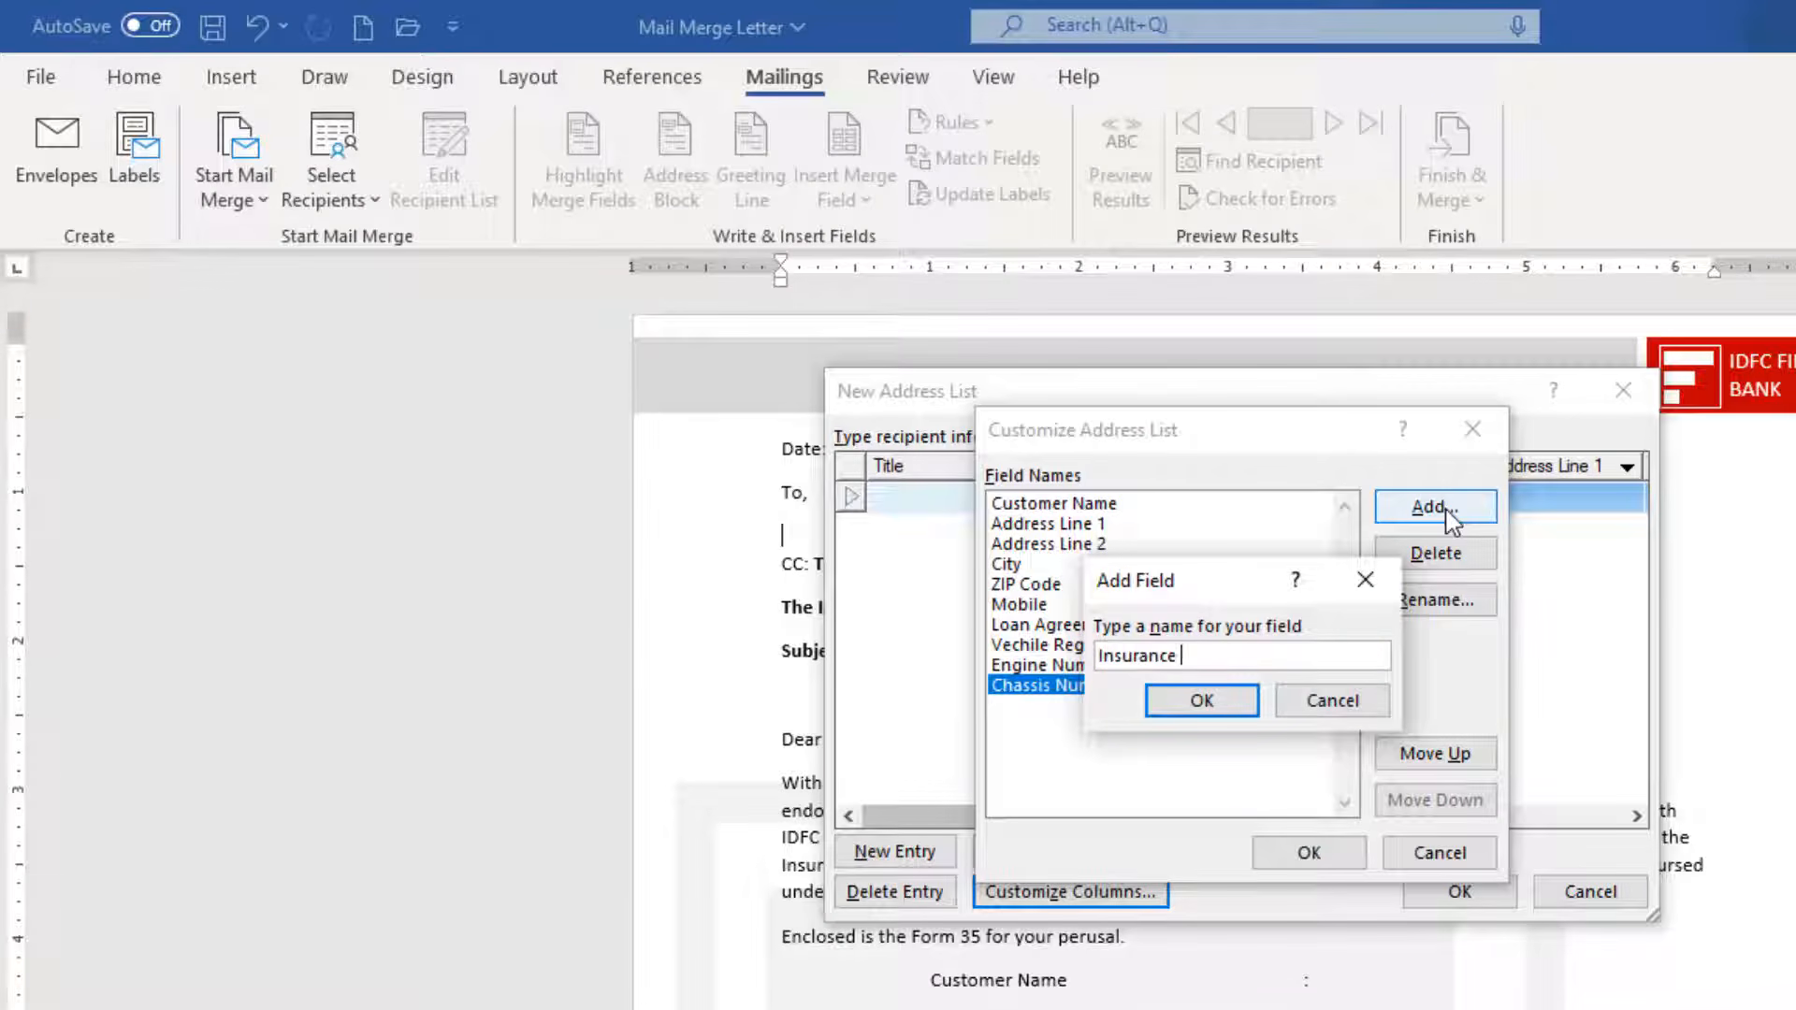
type("Policy Details")
key("Return")
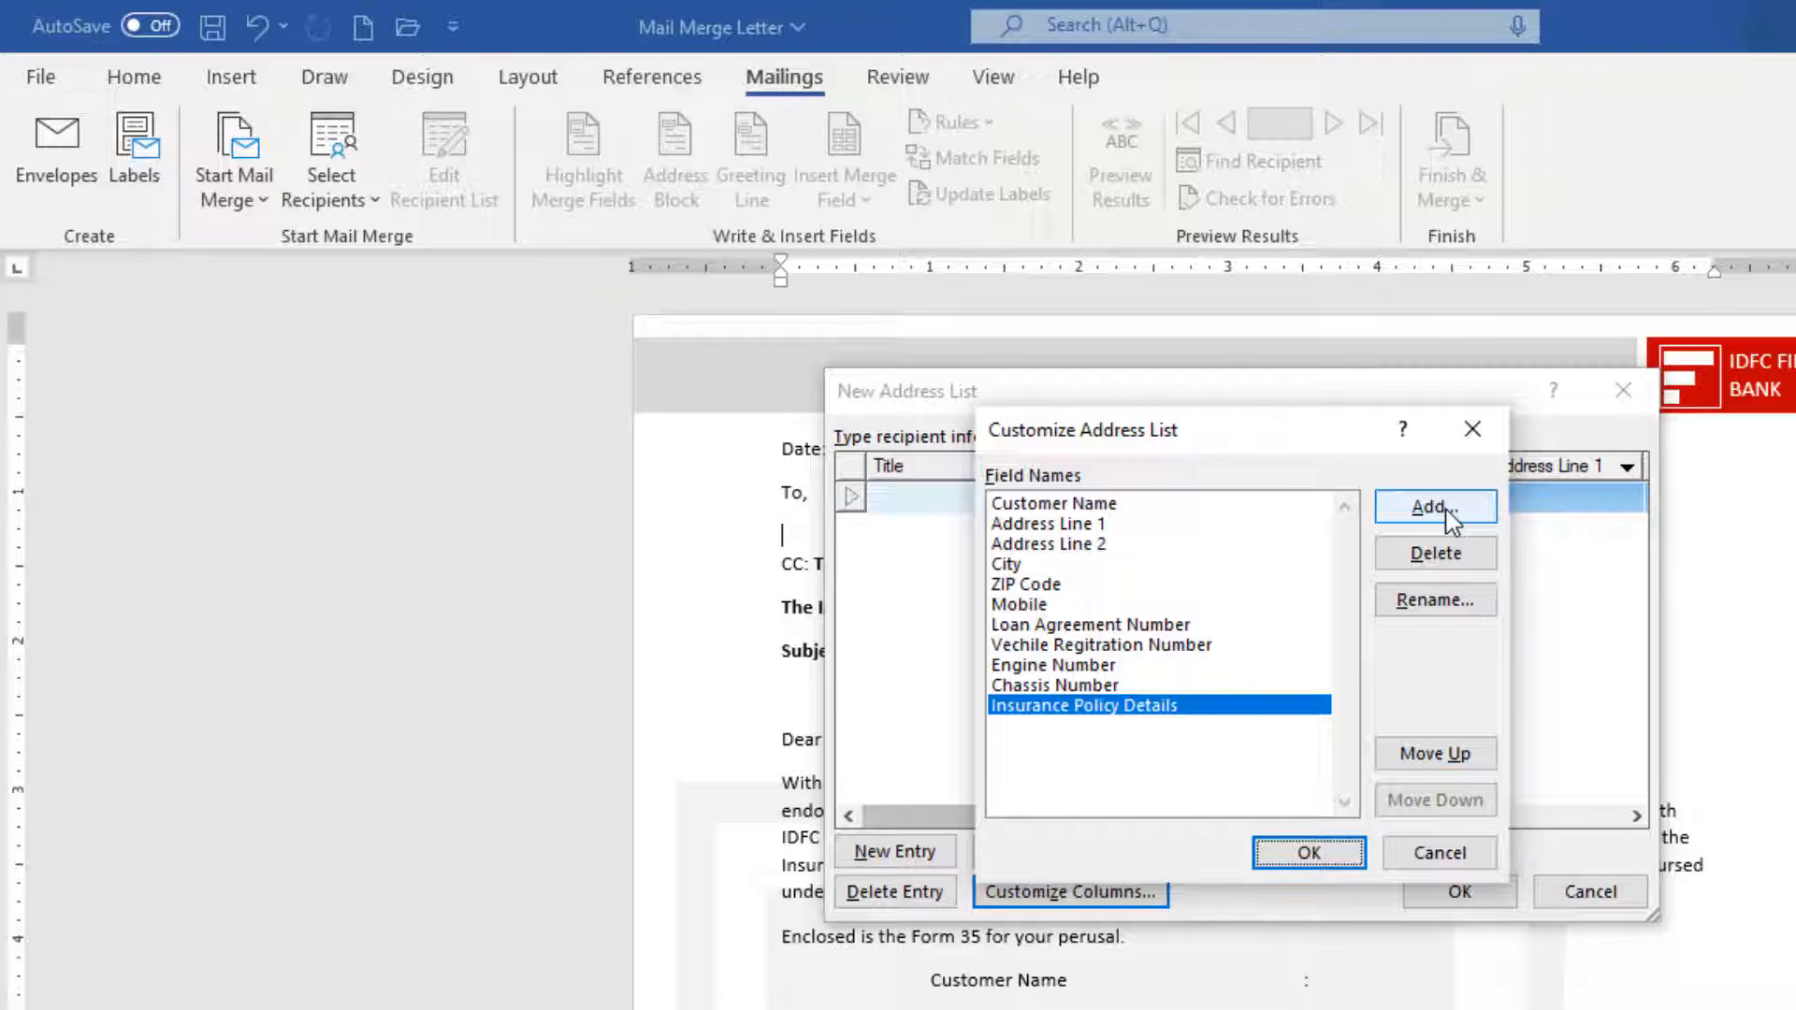
left_click(1449, 517)
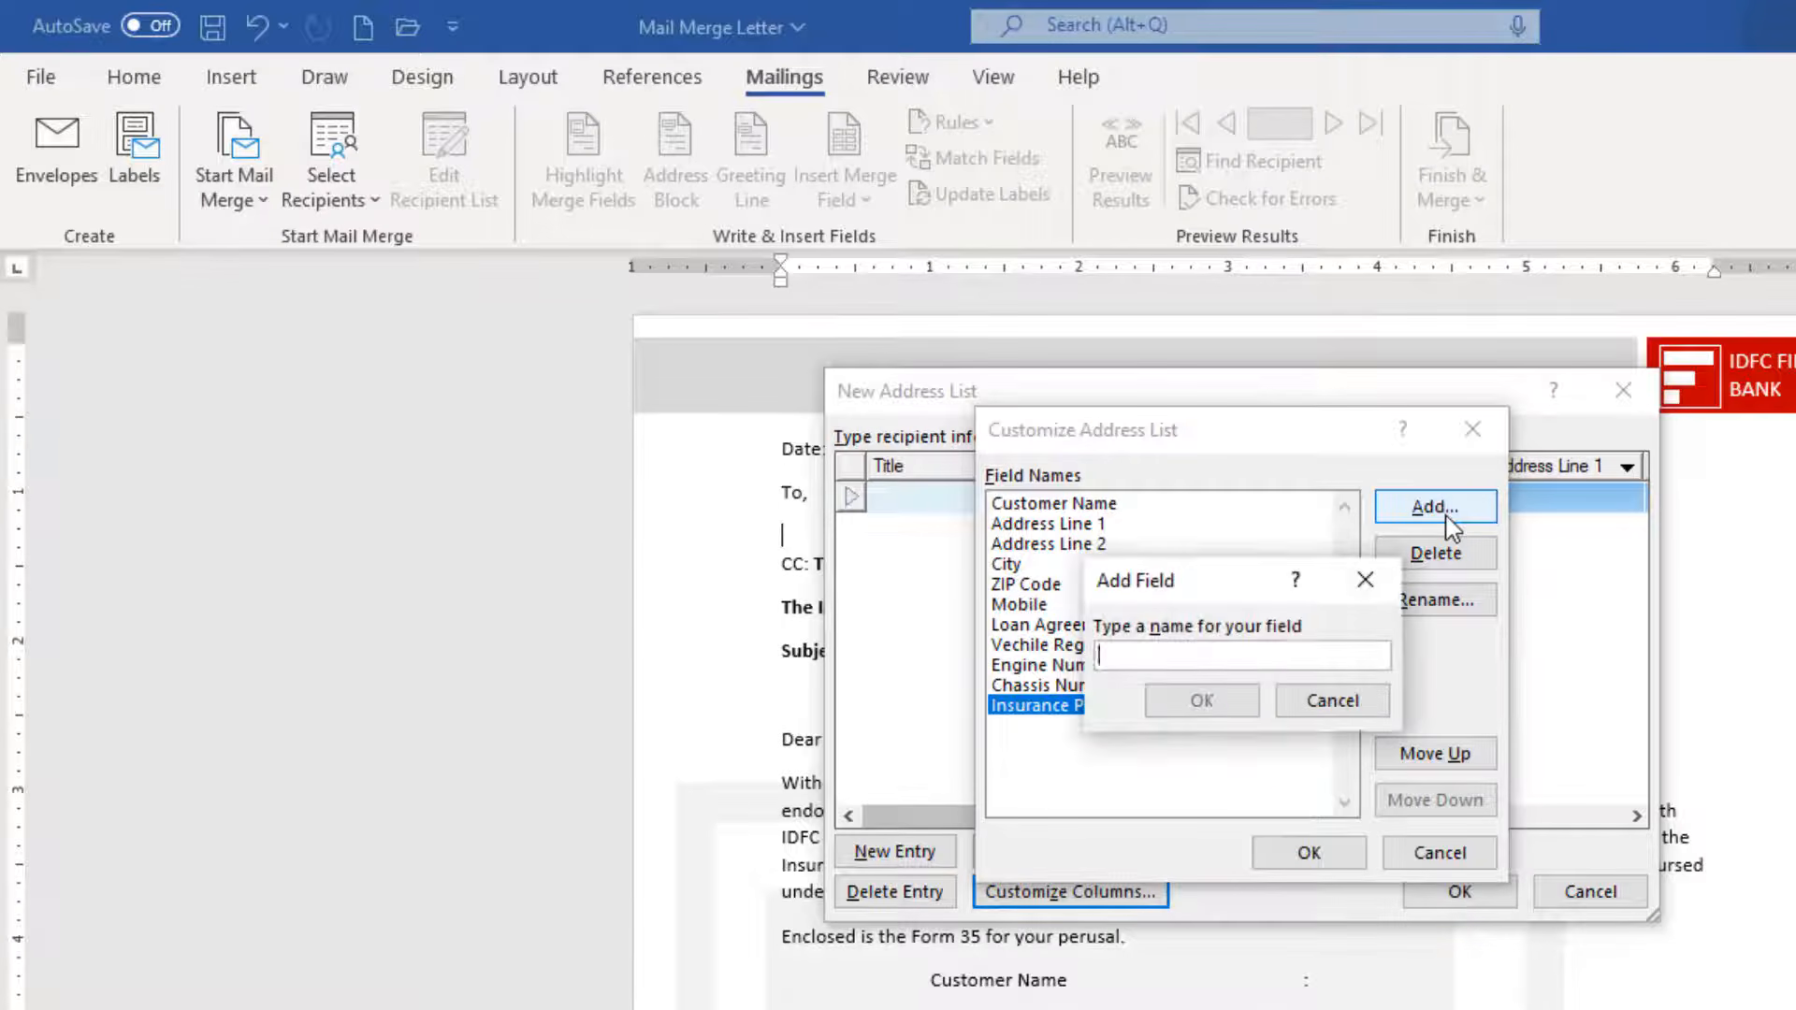
type("Insuyr")
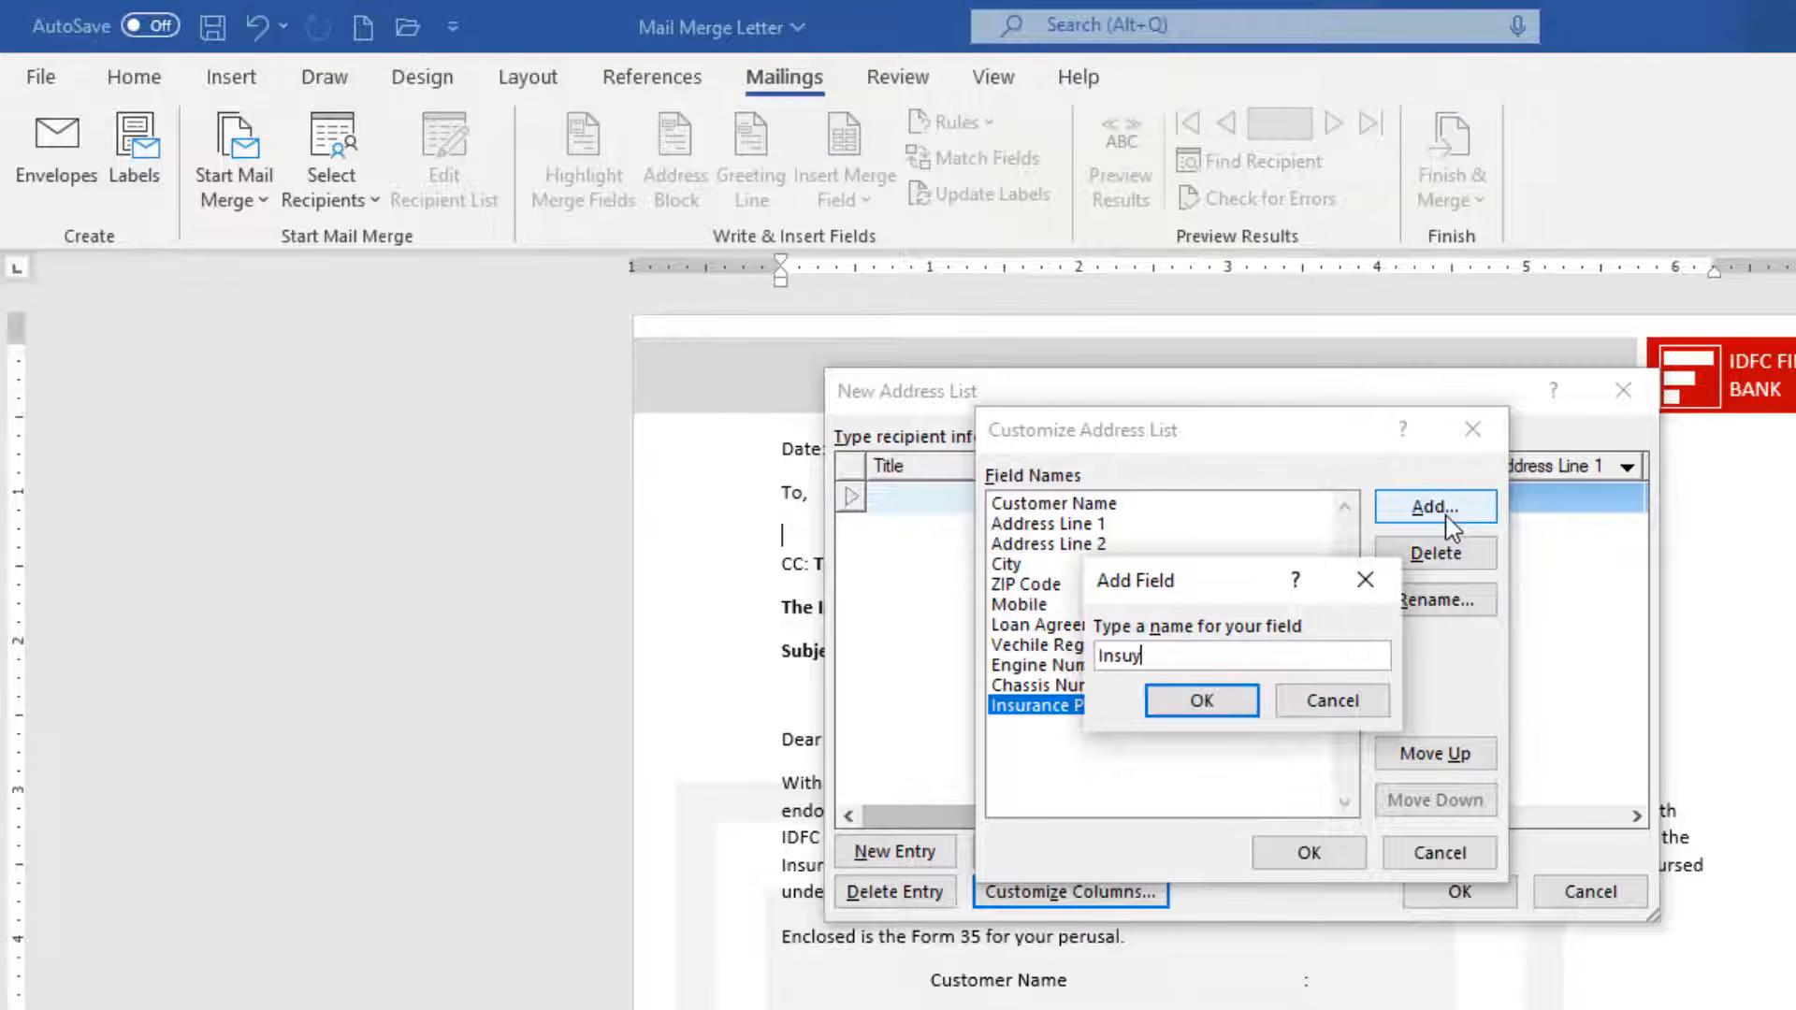
key("BackSpace")
type("rance Company")
key("Return")
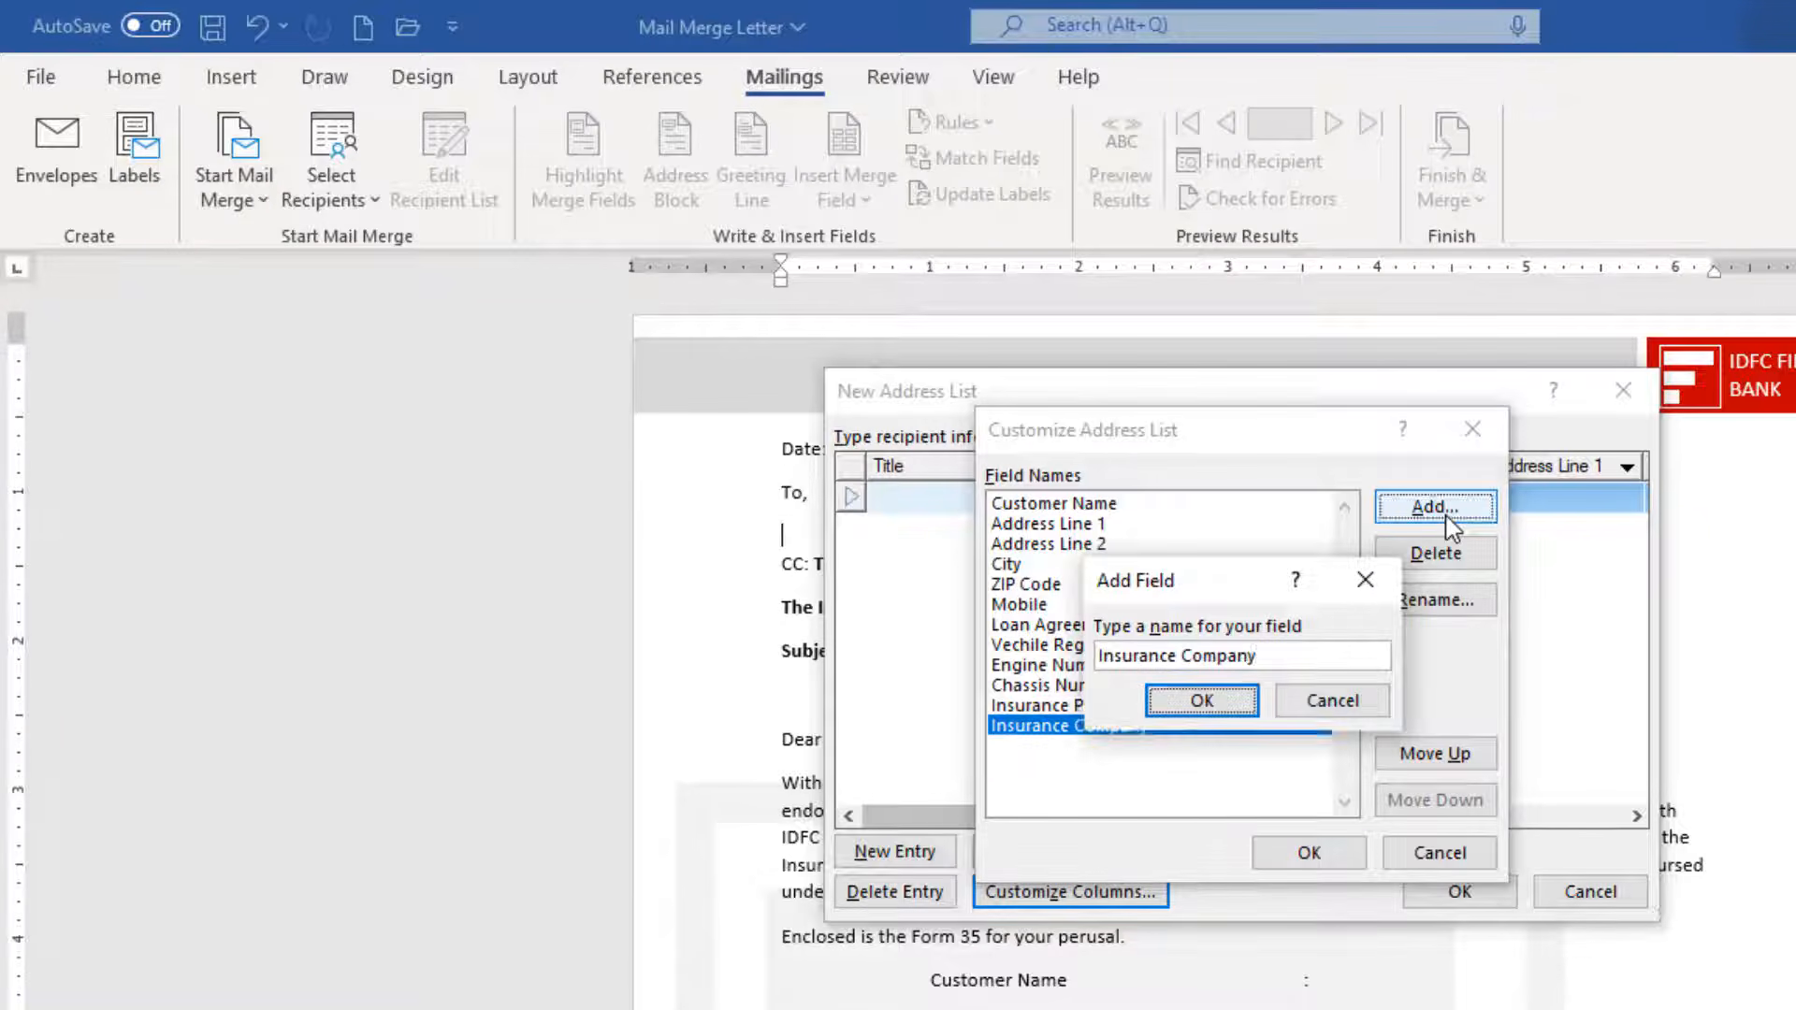
Add Policy Number and Serial Number fields and apply the new column list.
left_click(1449, 519)
type("Poloc")
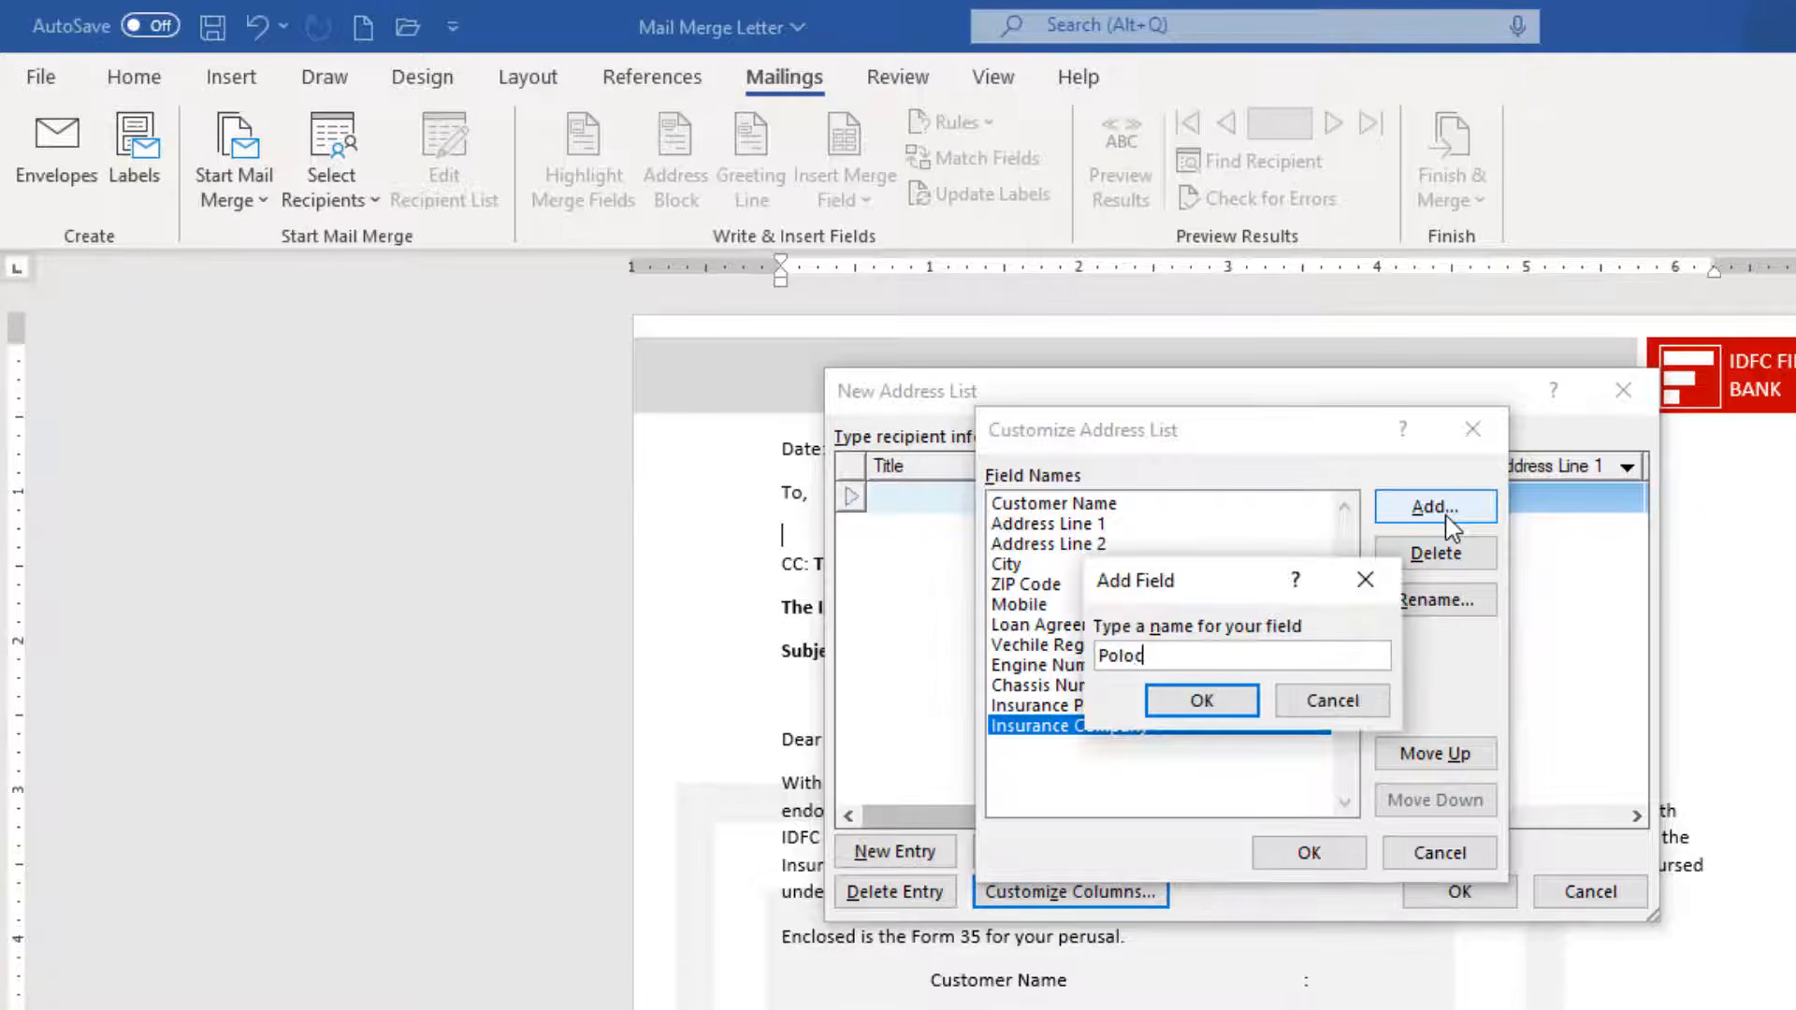
type("cy Number")
key("Return")
left_click(1414, 514)
type("Ser")
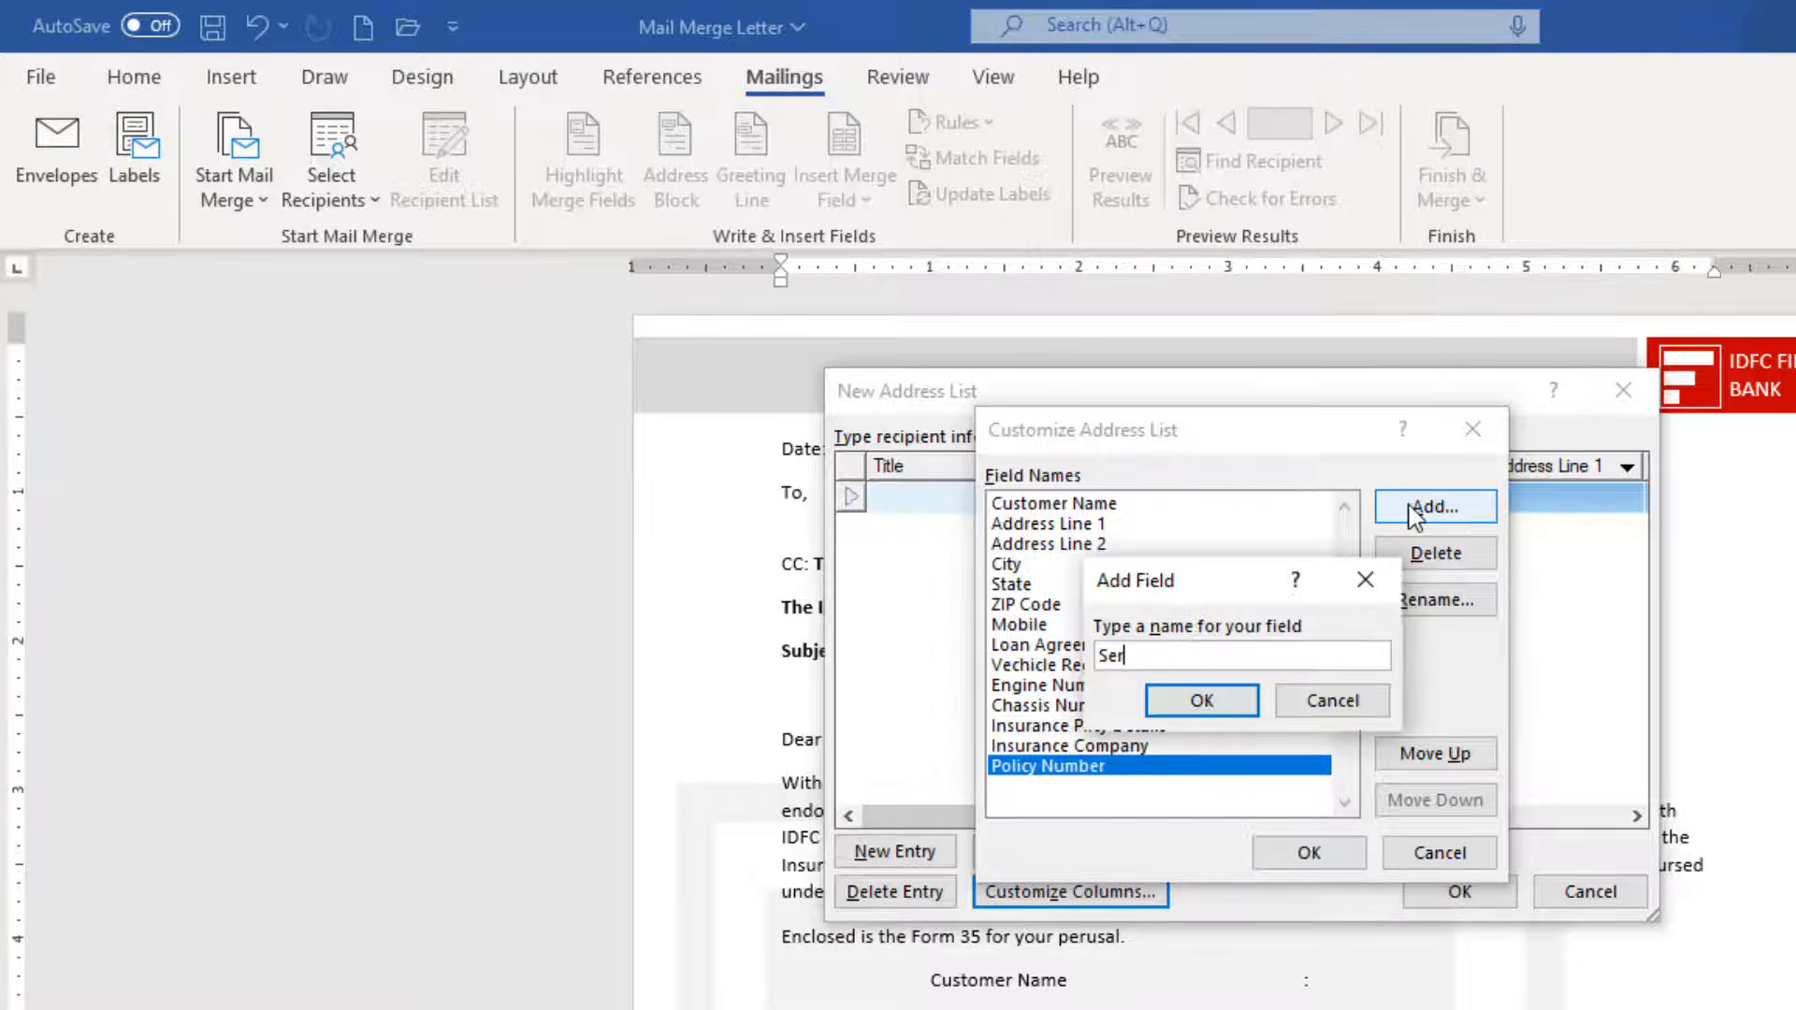
type("ial;")
key("BackSpace")
key("BackSpace")
type("Number")
key("Return")
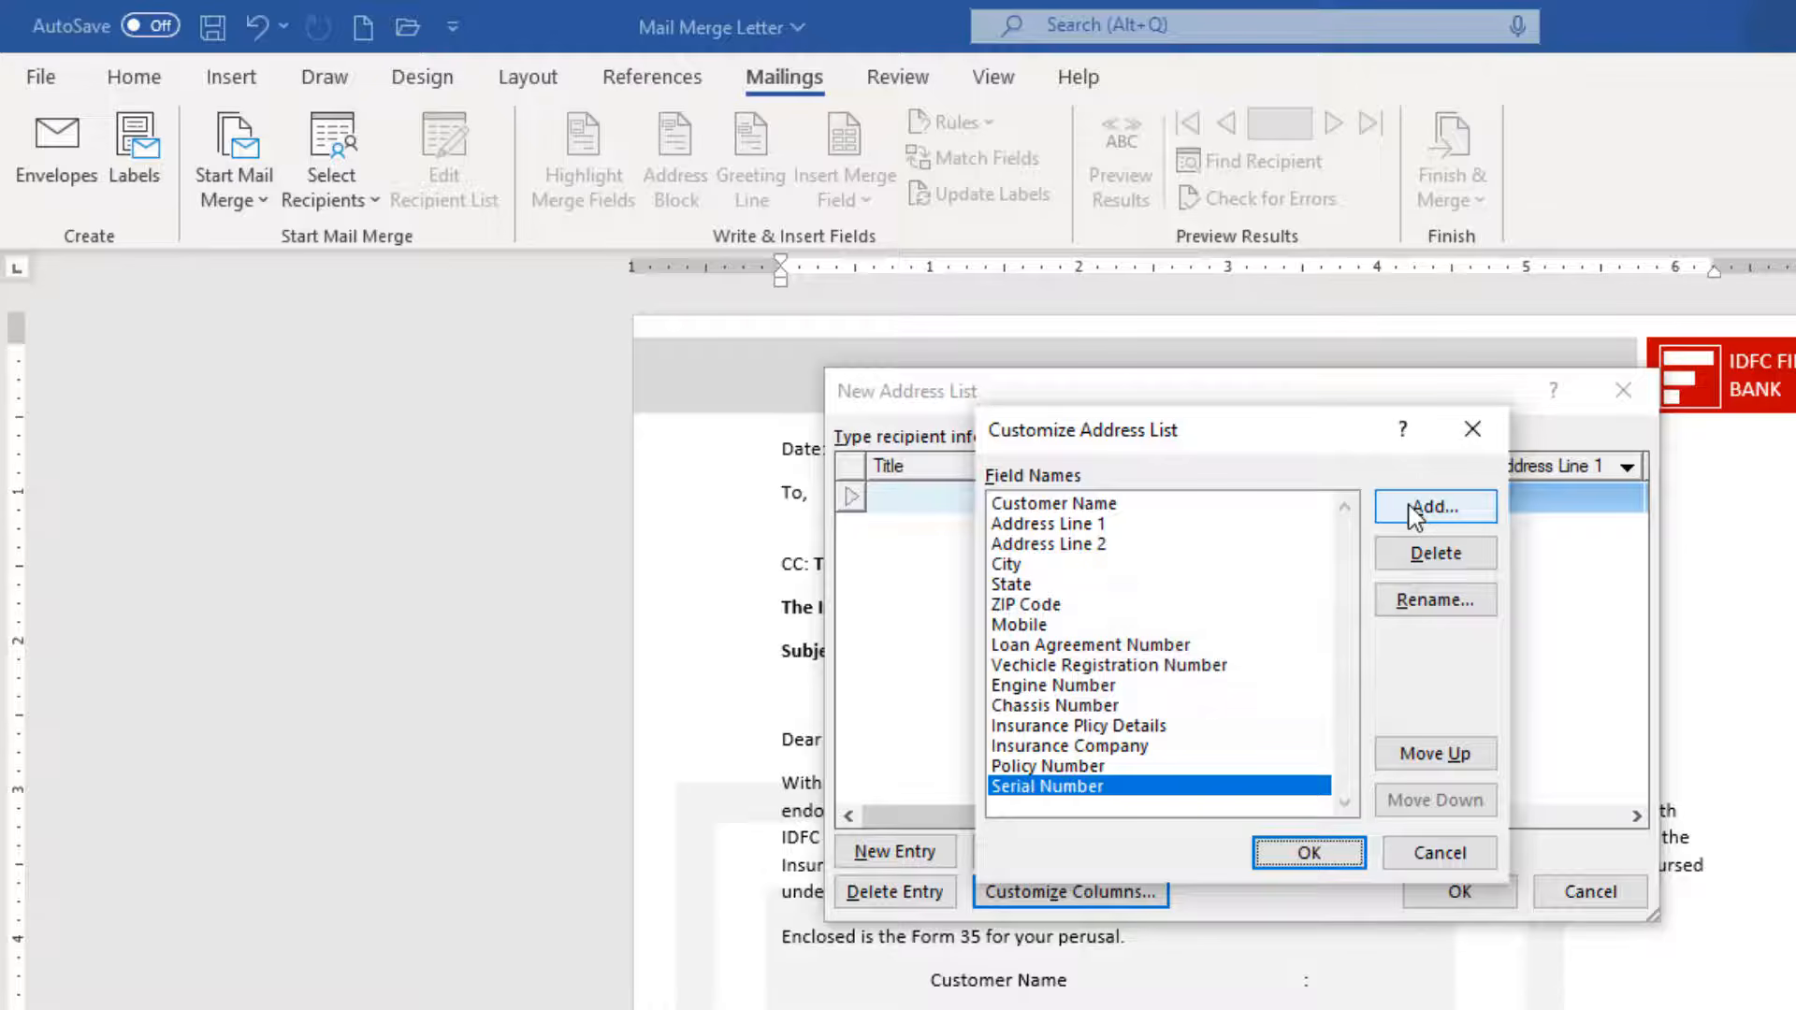
left_click(1308, 852)
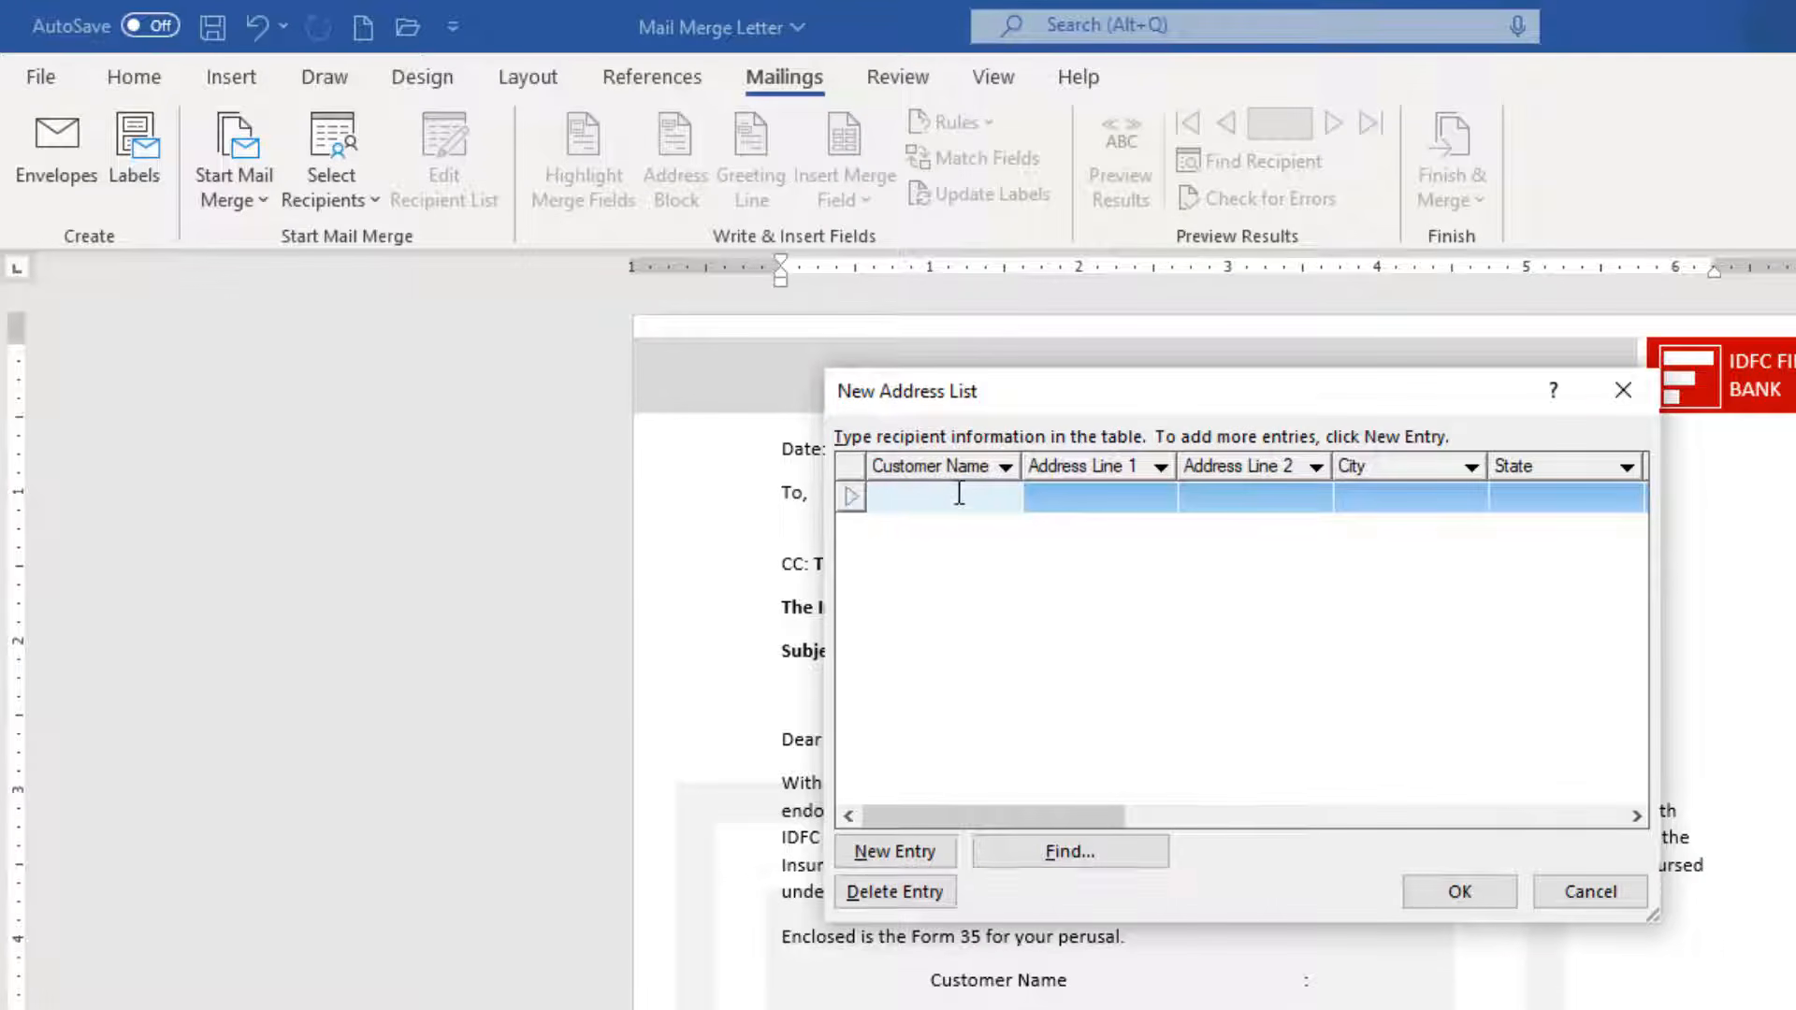
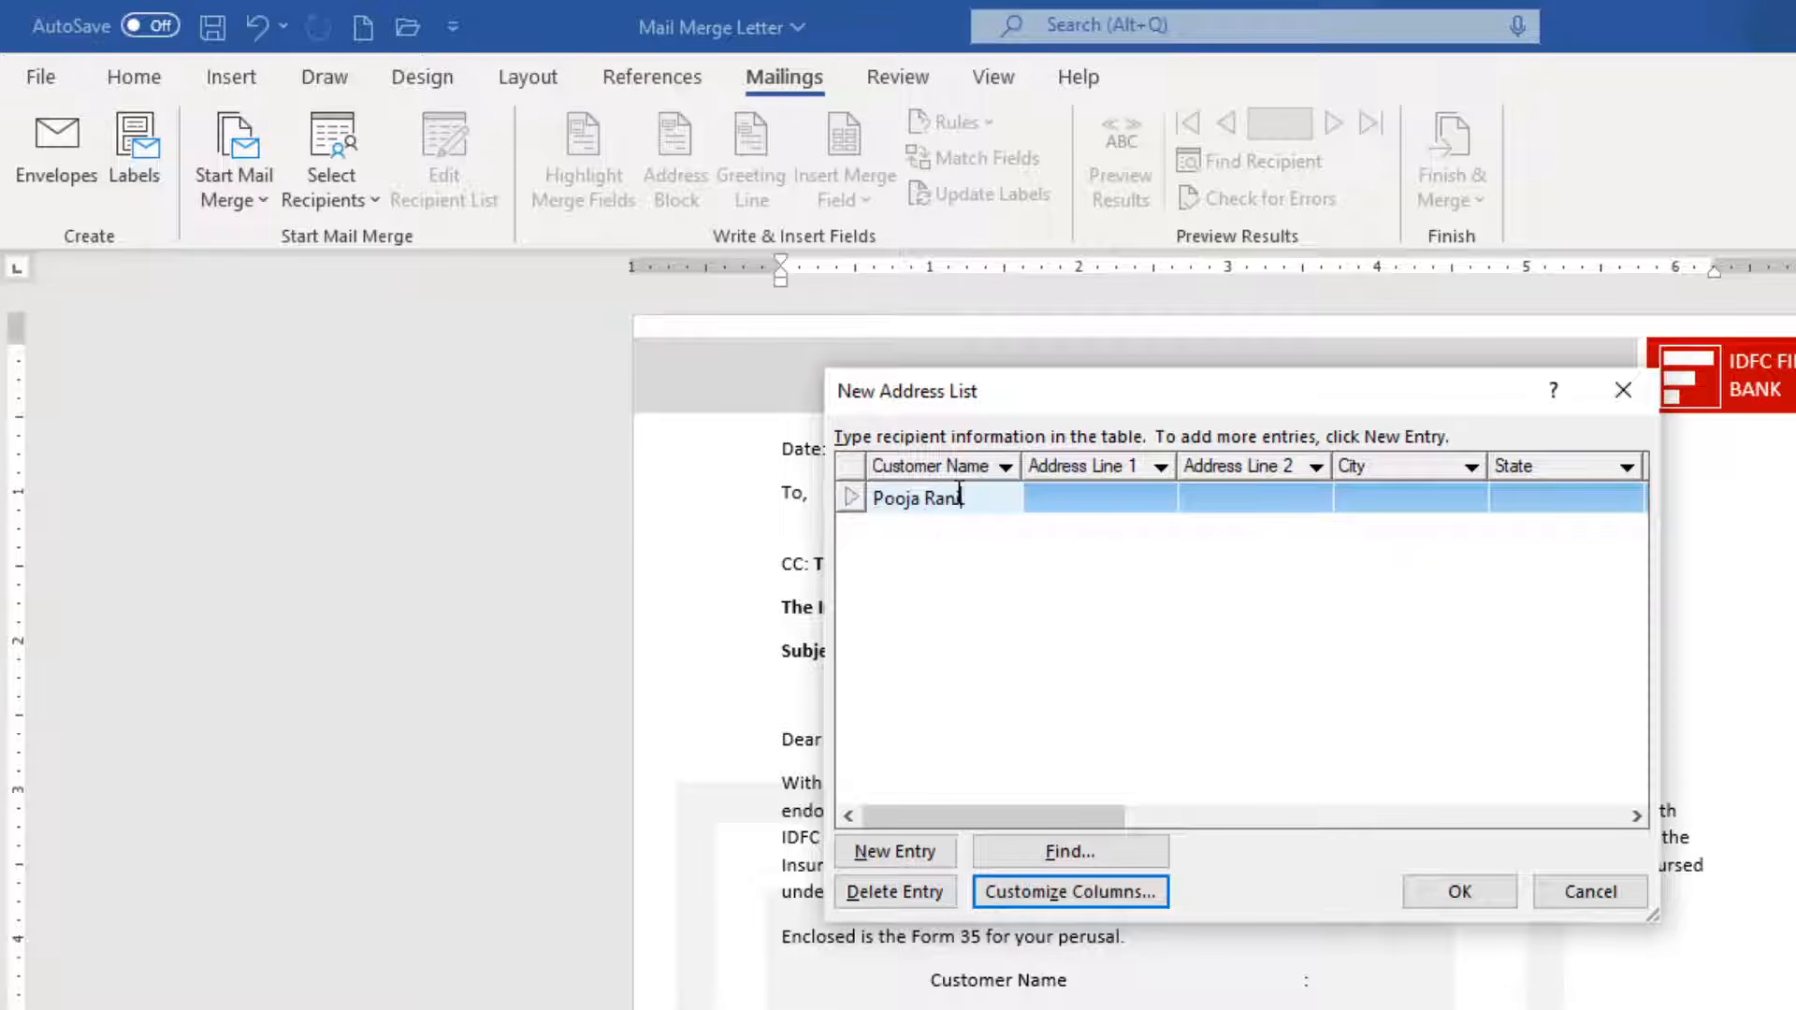
Enter the first customer's name, two address lines, city Ludhiana and state Punjab.
key("Tab")
type("B034")
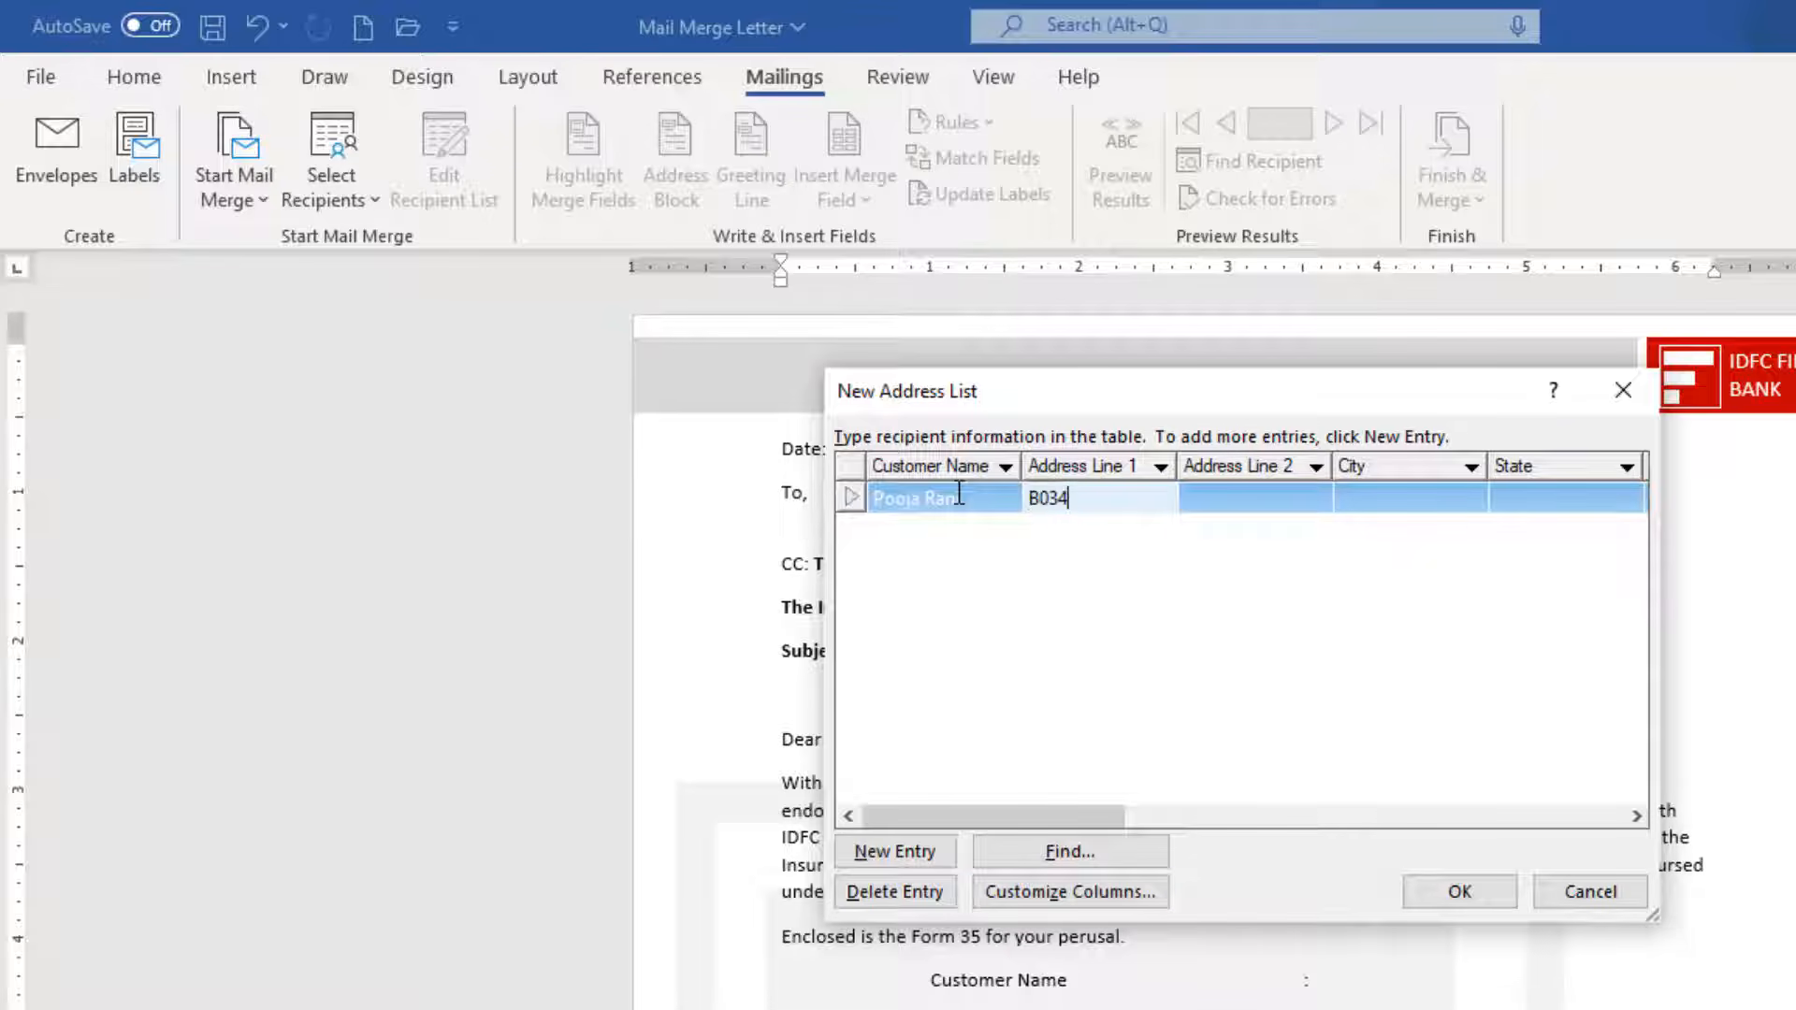
key("BackSpace")
key("BackSpace")
key("BackSpace")
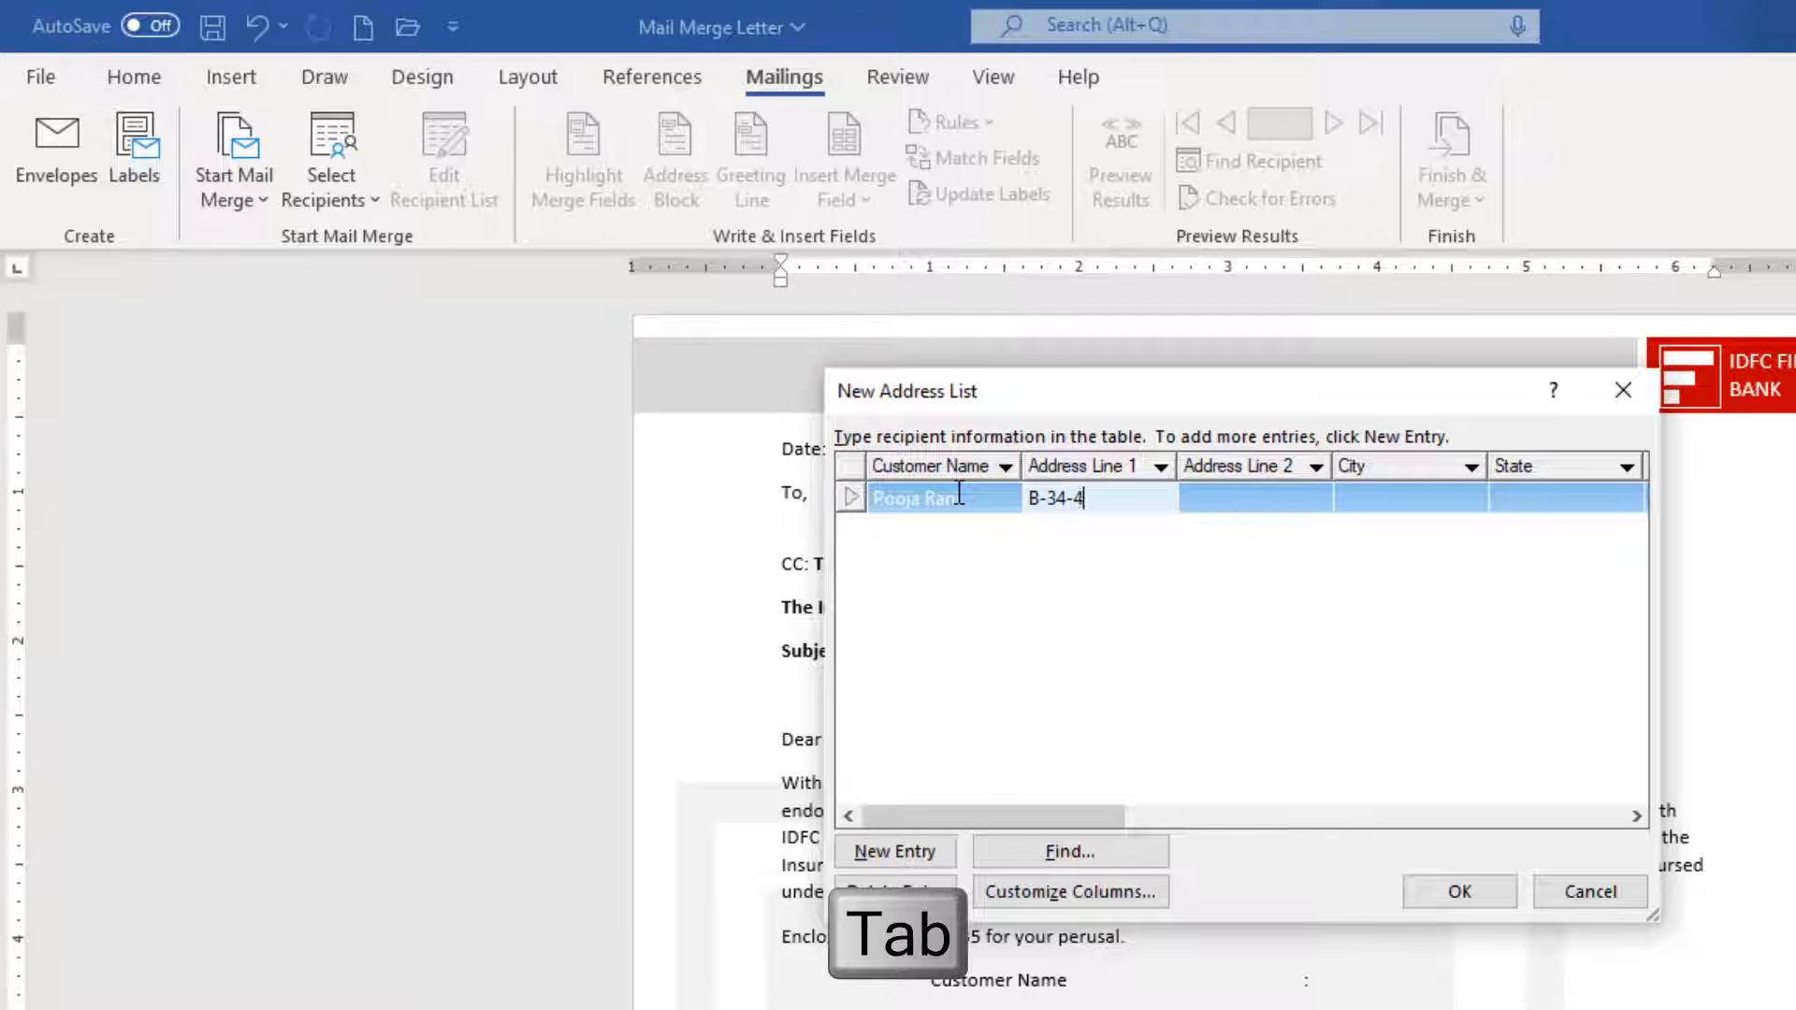
key("Tab")
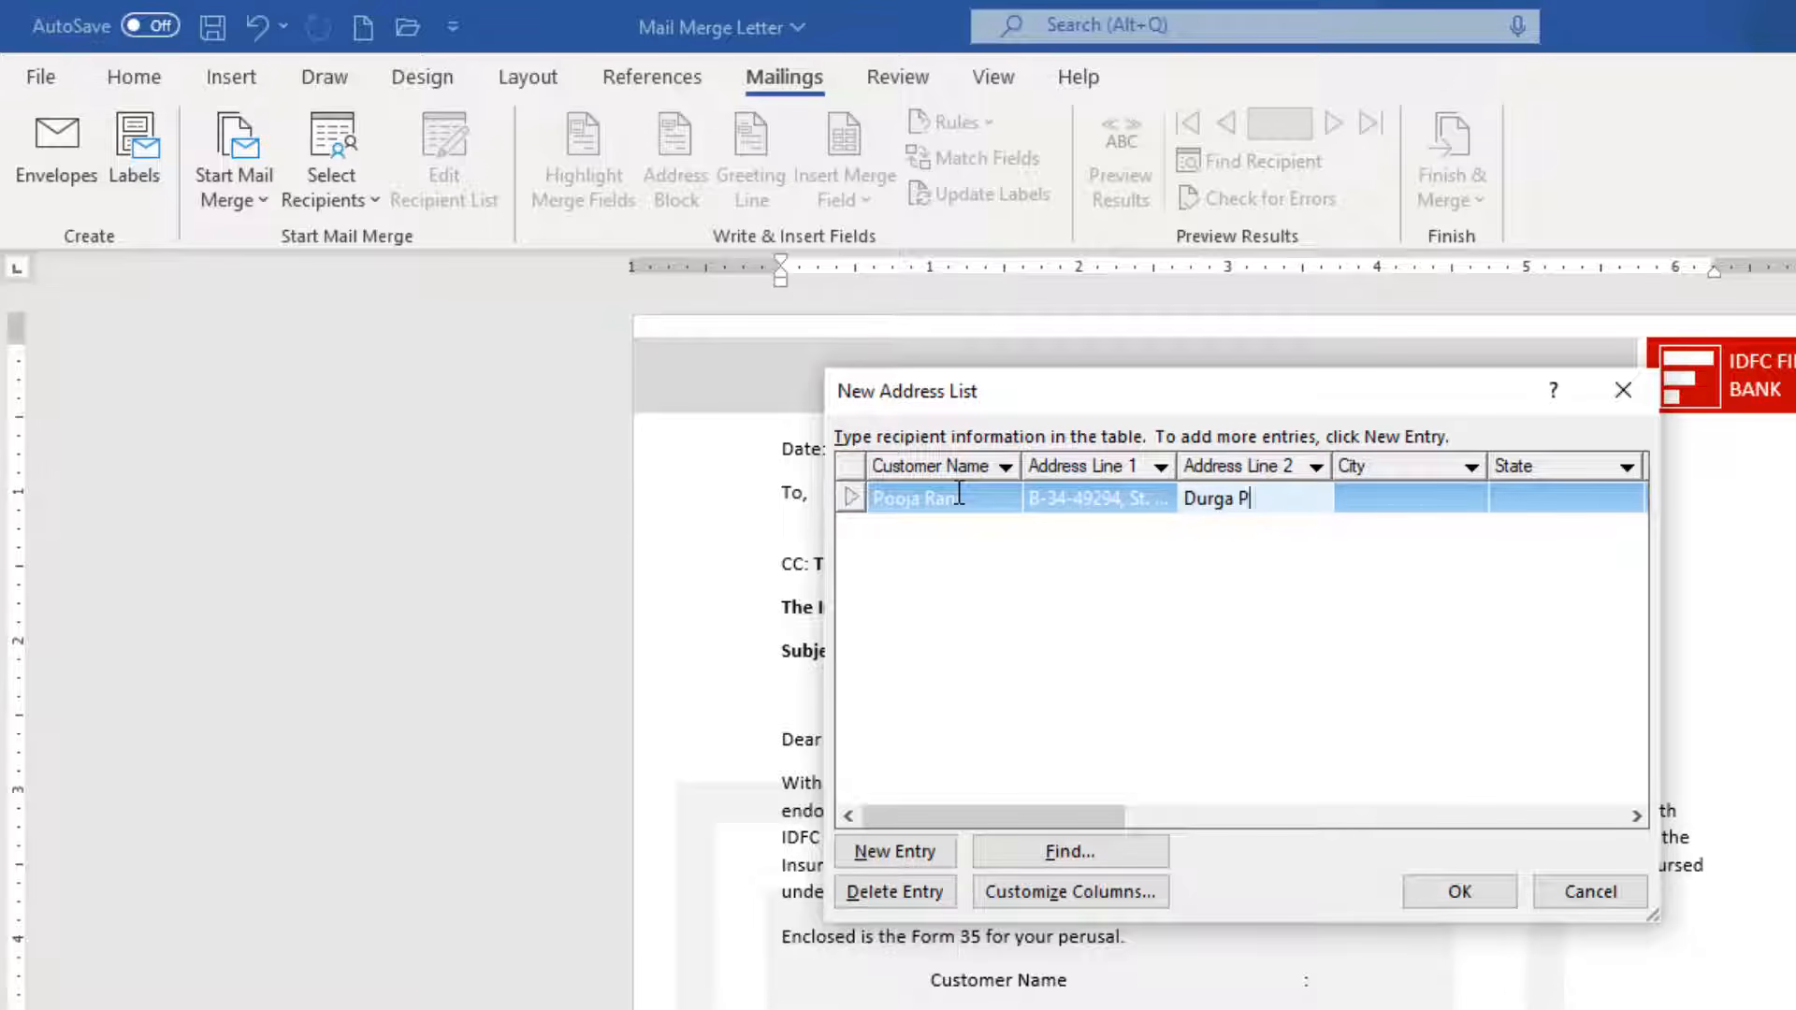
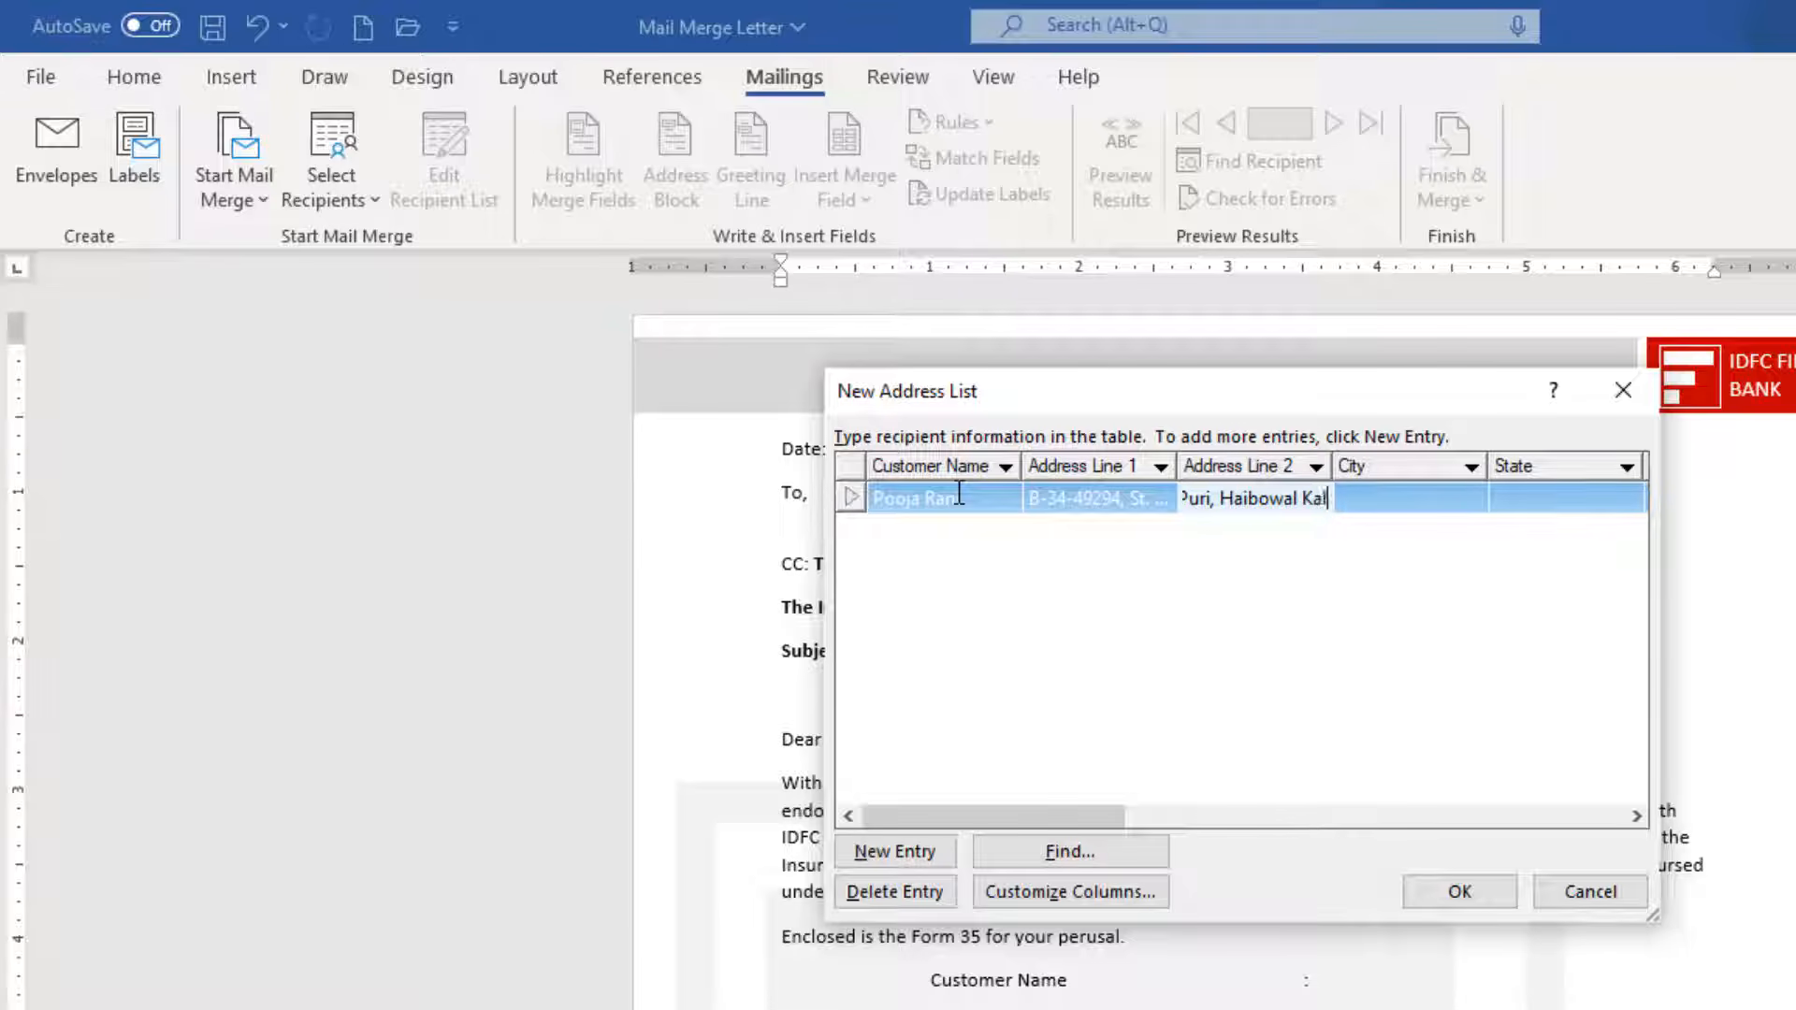
key("Tab")
type("Ludhiana")
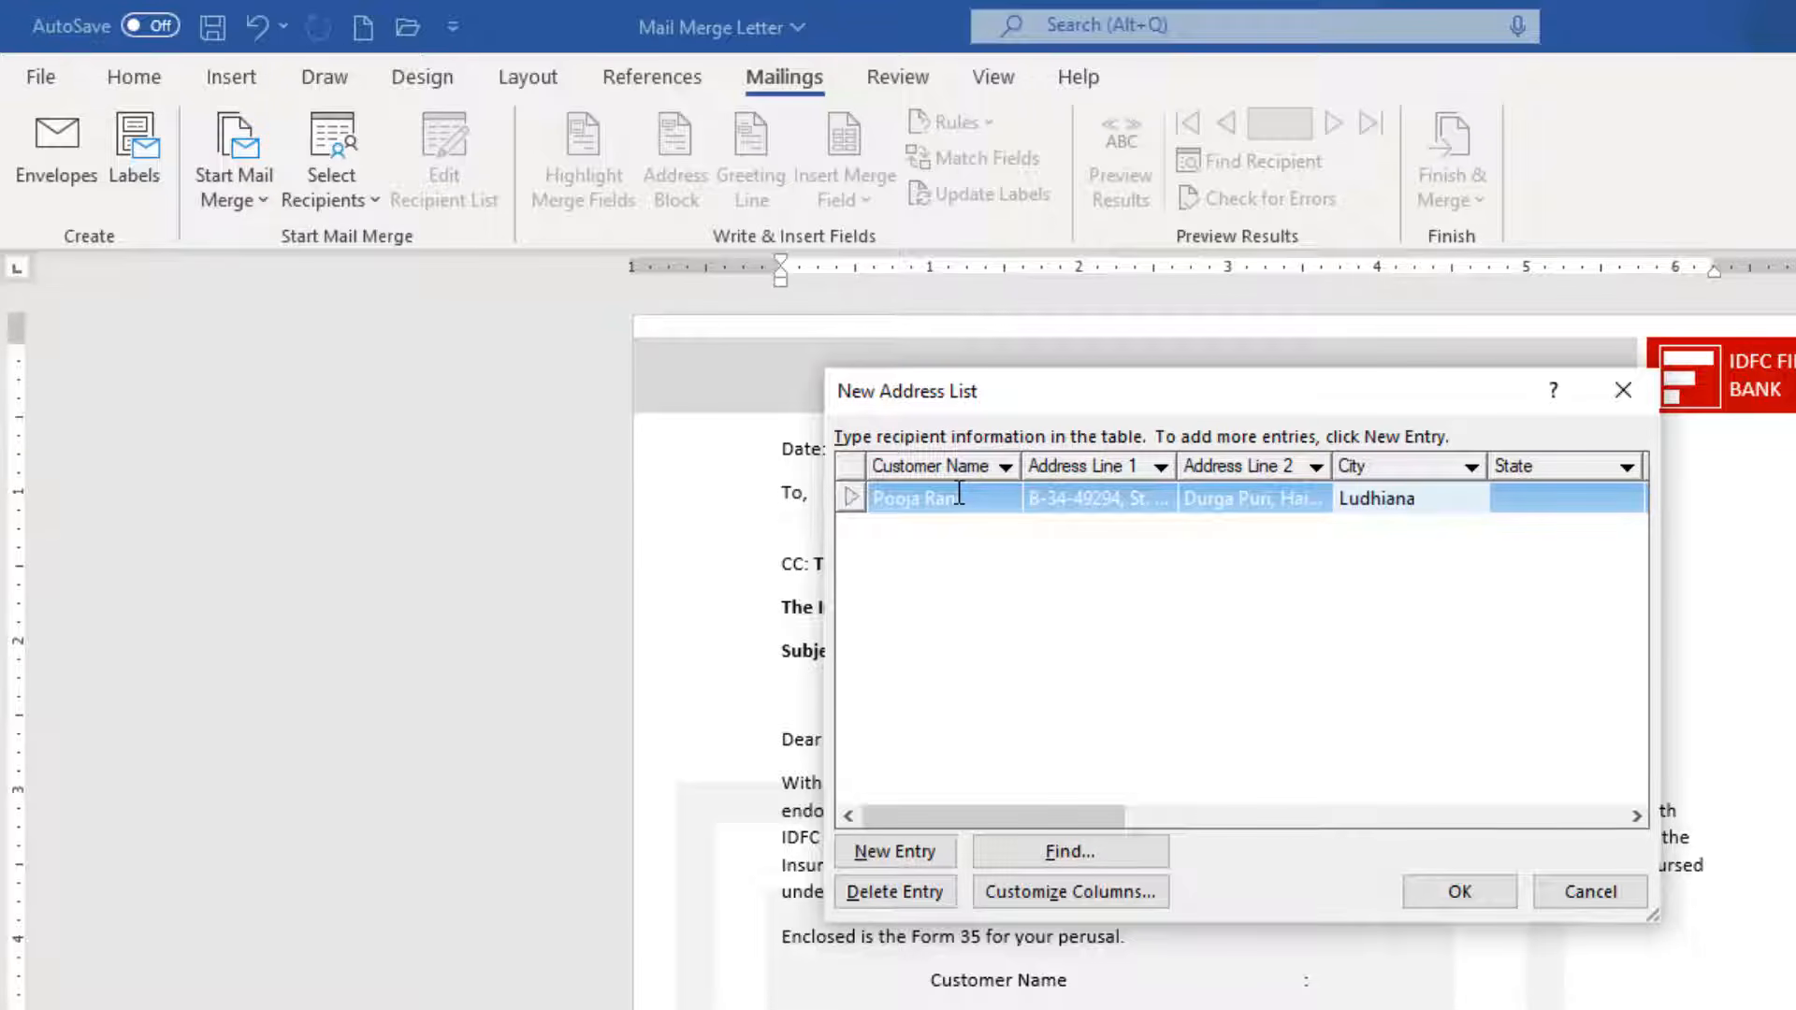
key("Tab")
type("Punjab")
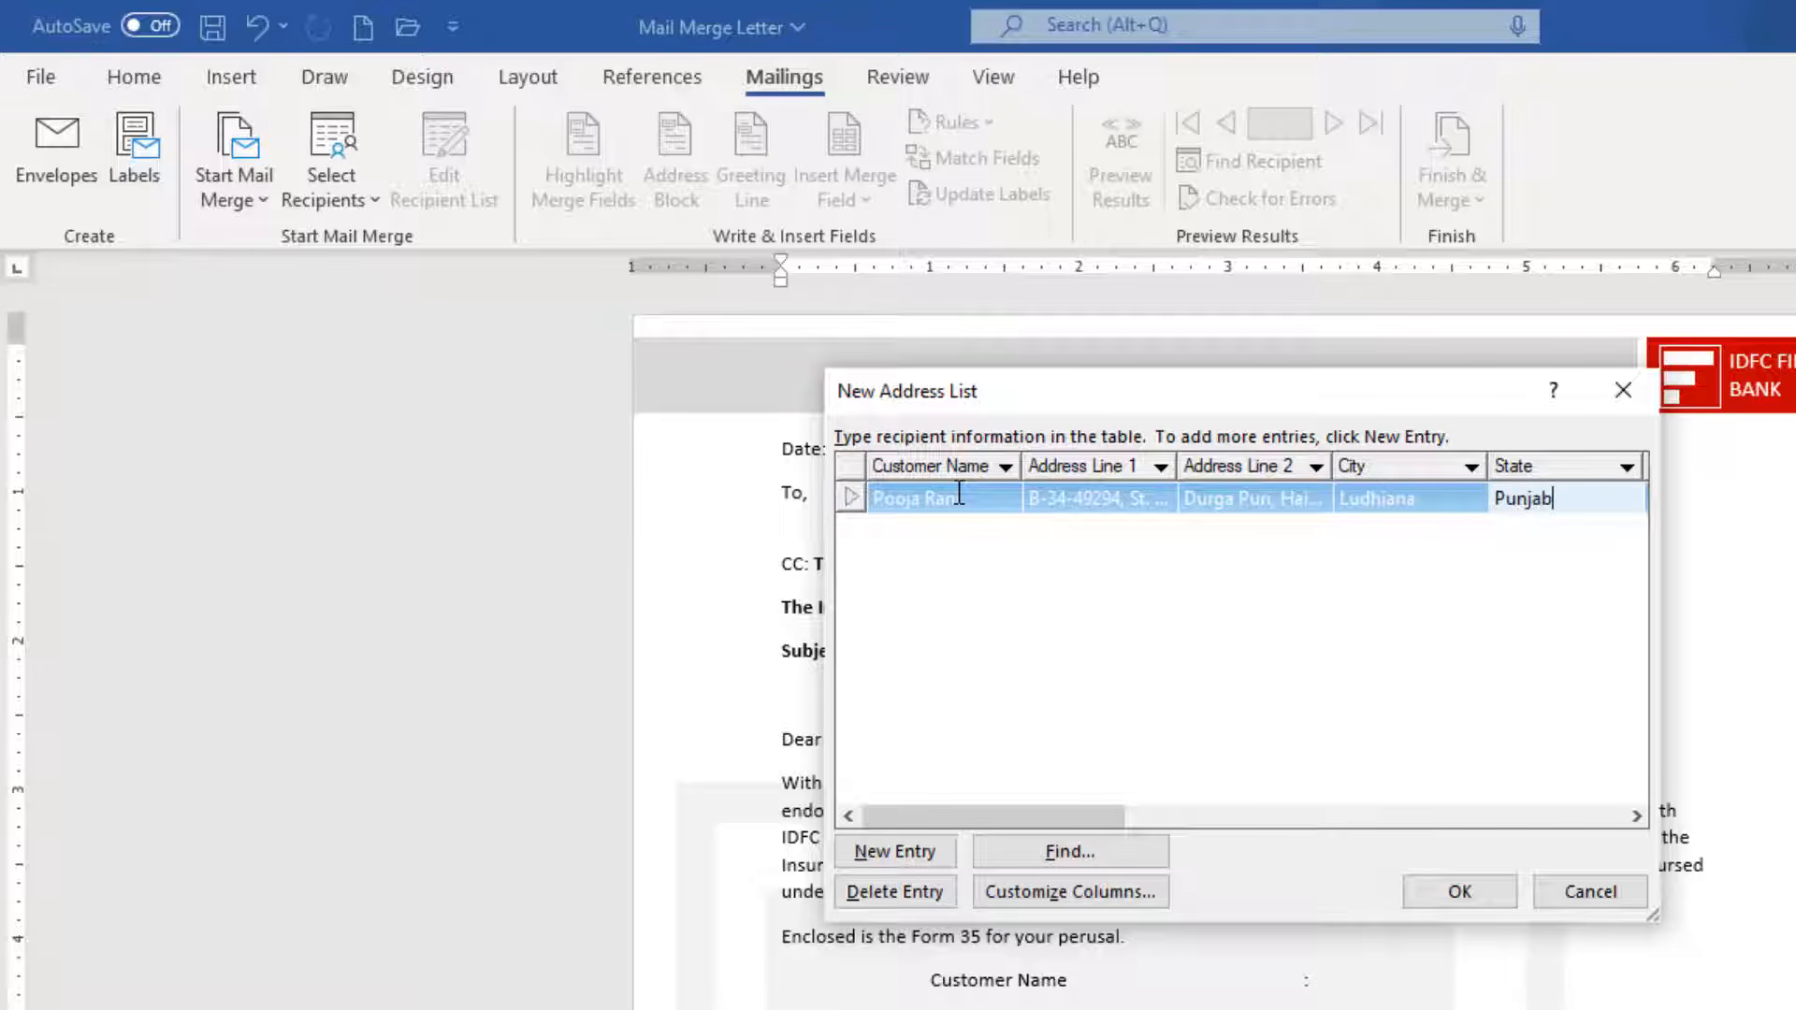
key("Tab")
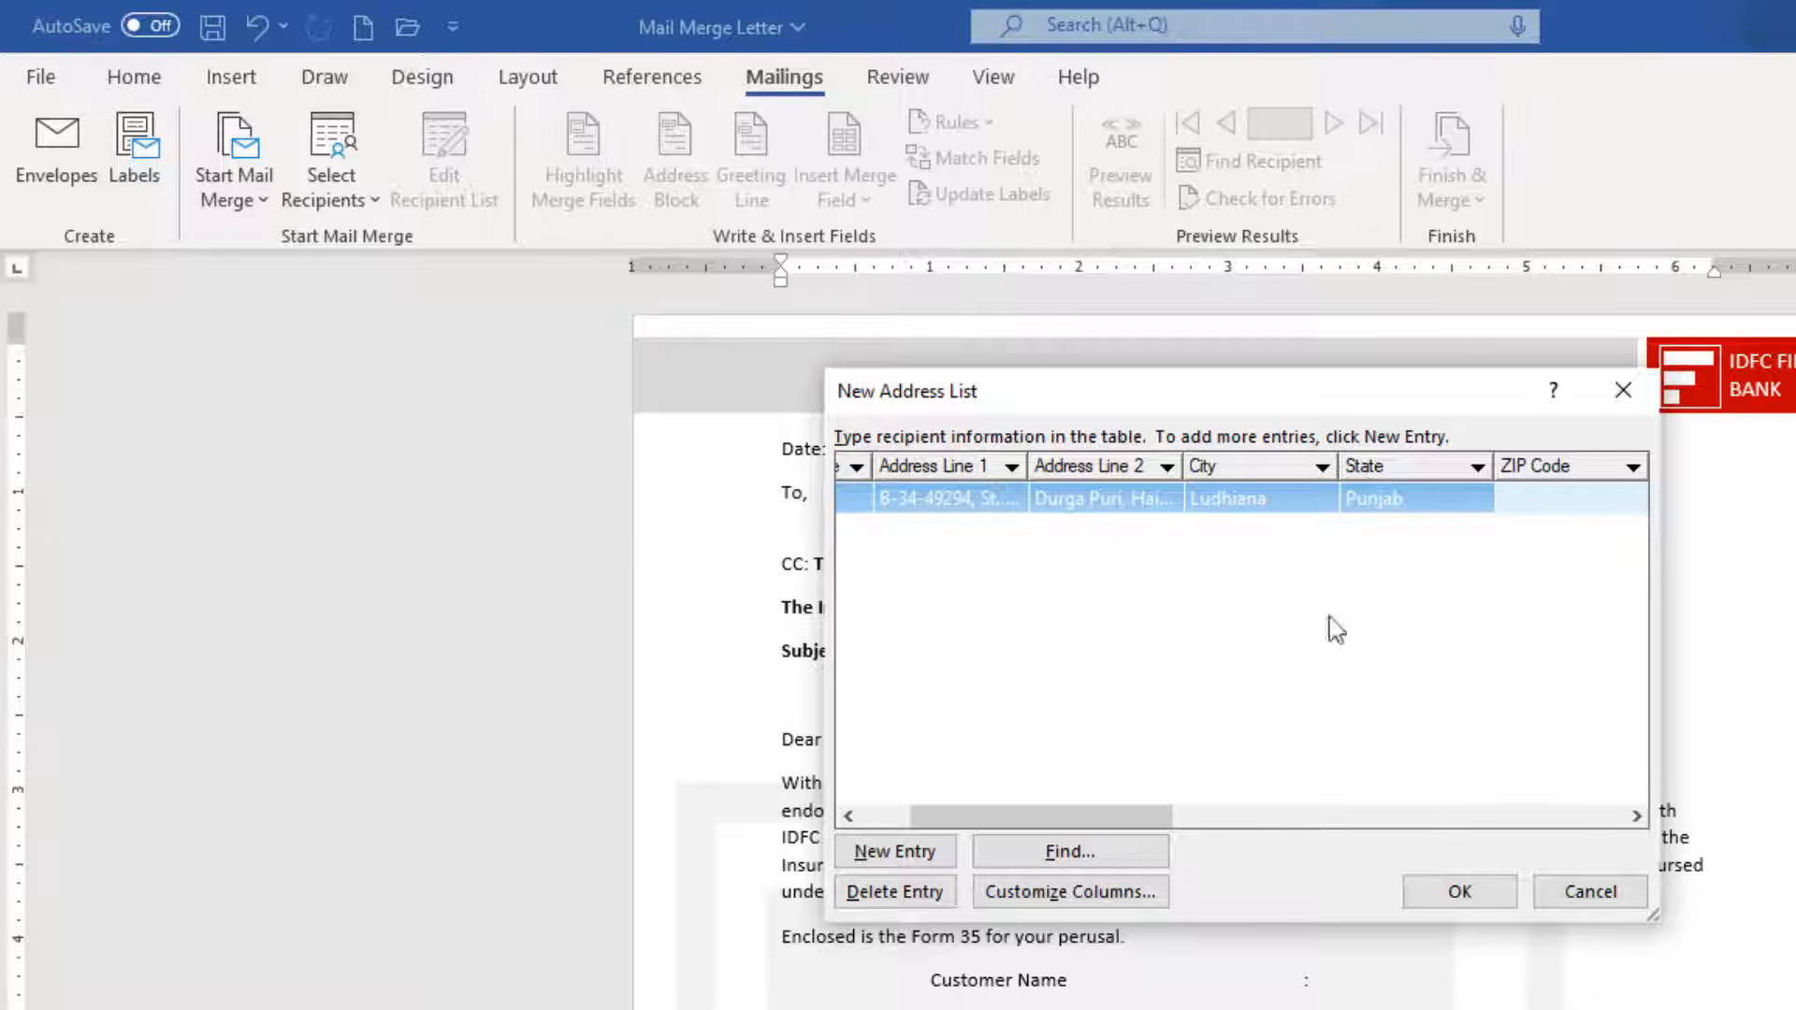
Remove the State field from the address list columns and apply the change.
left_click(1106, 898)
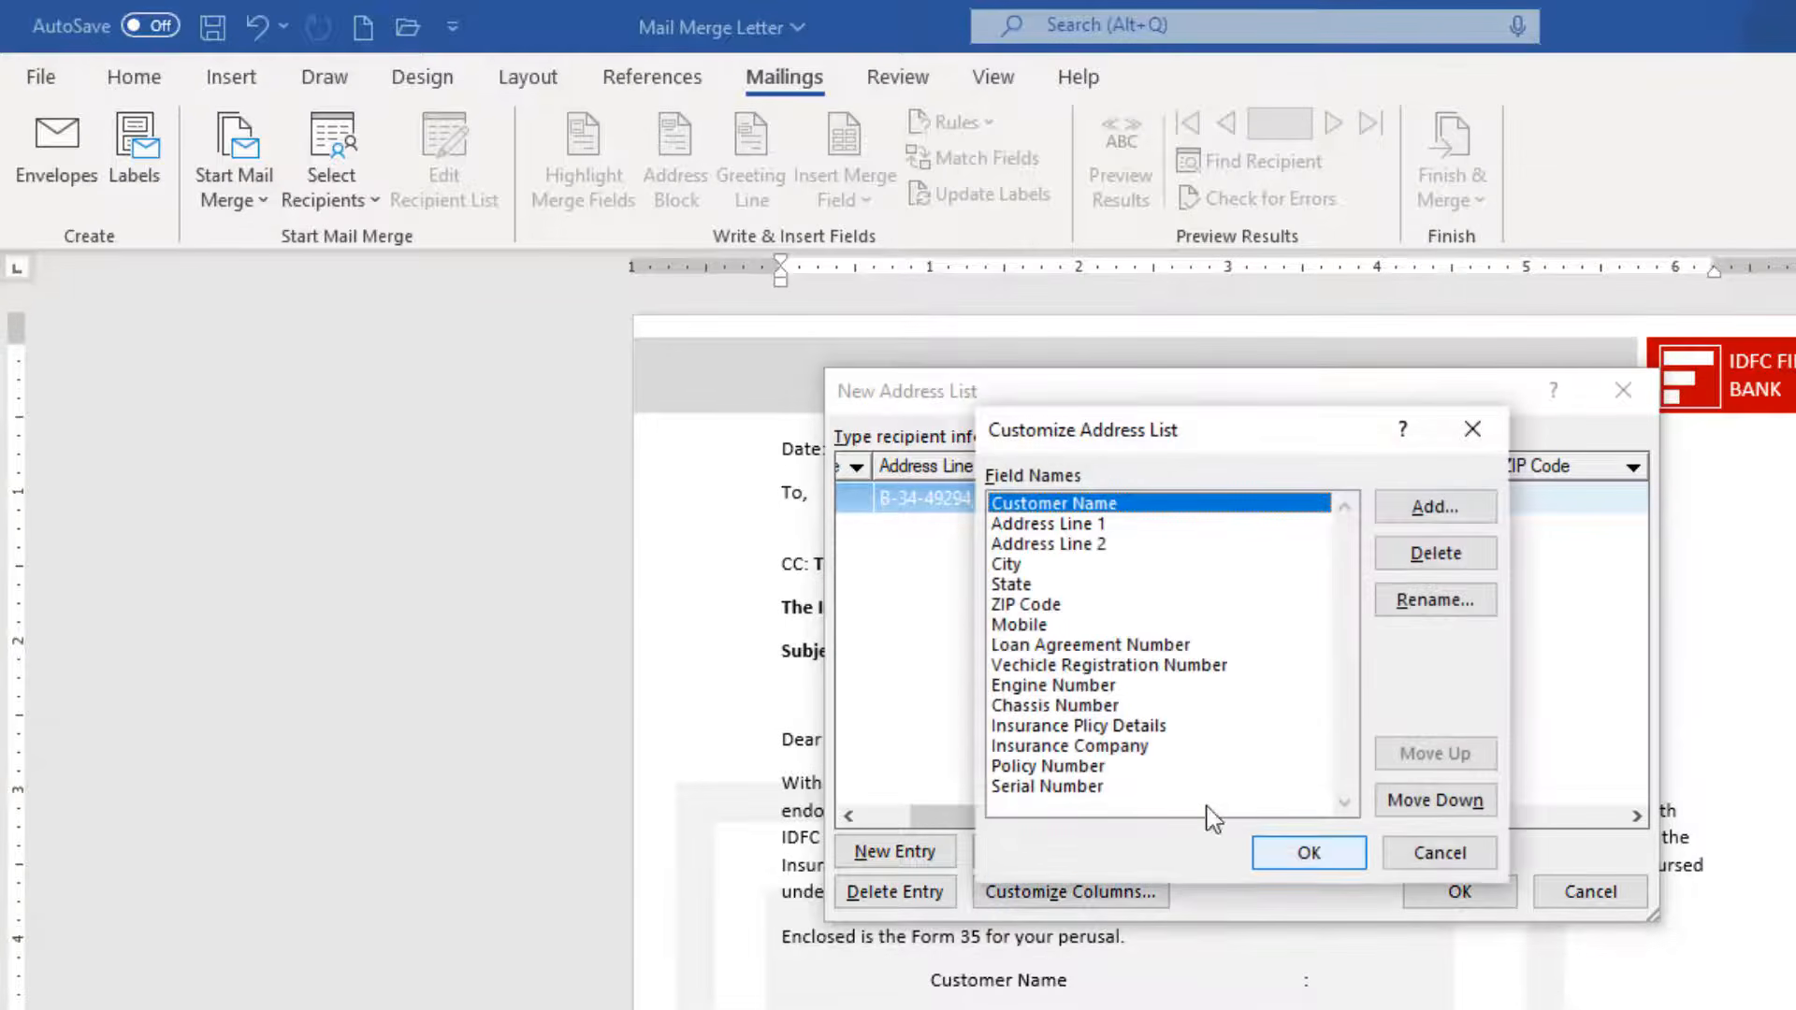
left_click(1015, 564)
left_click(1018, 585)
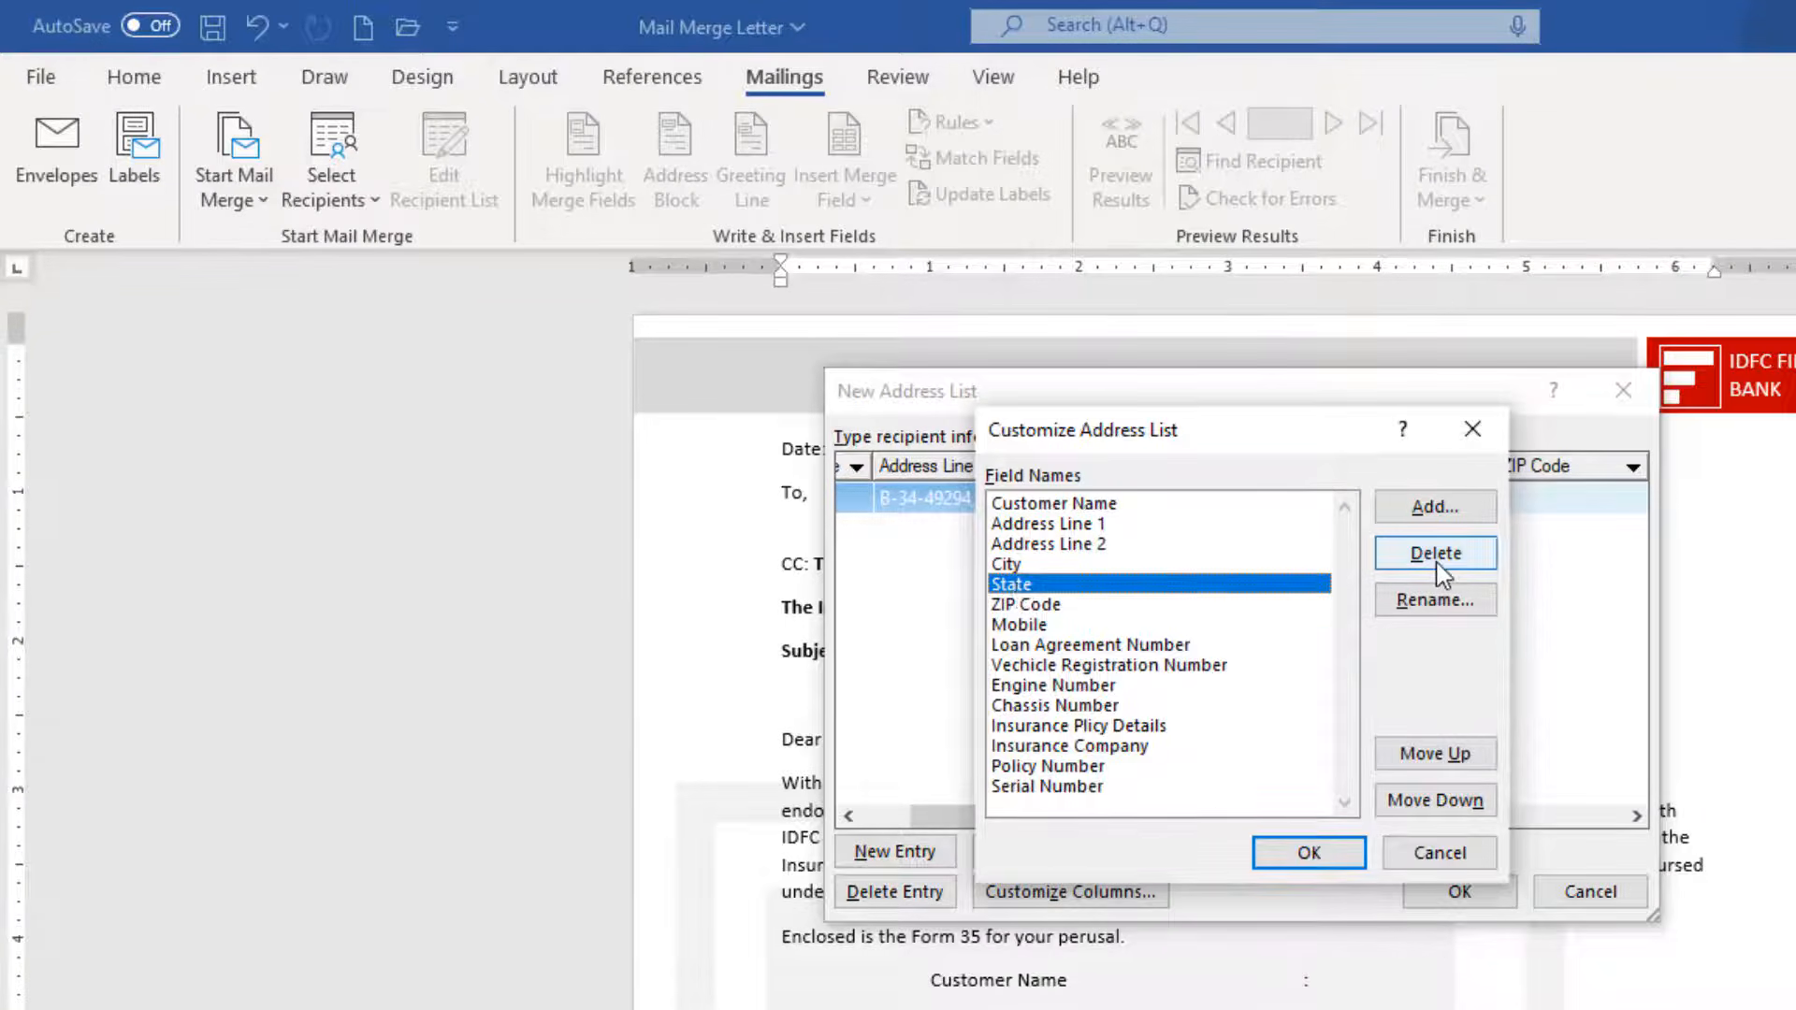
left_click(1436, 556)
left_click(1192, 766)
left_click(1322, 854)
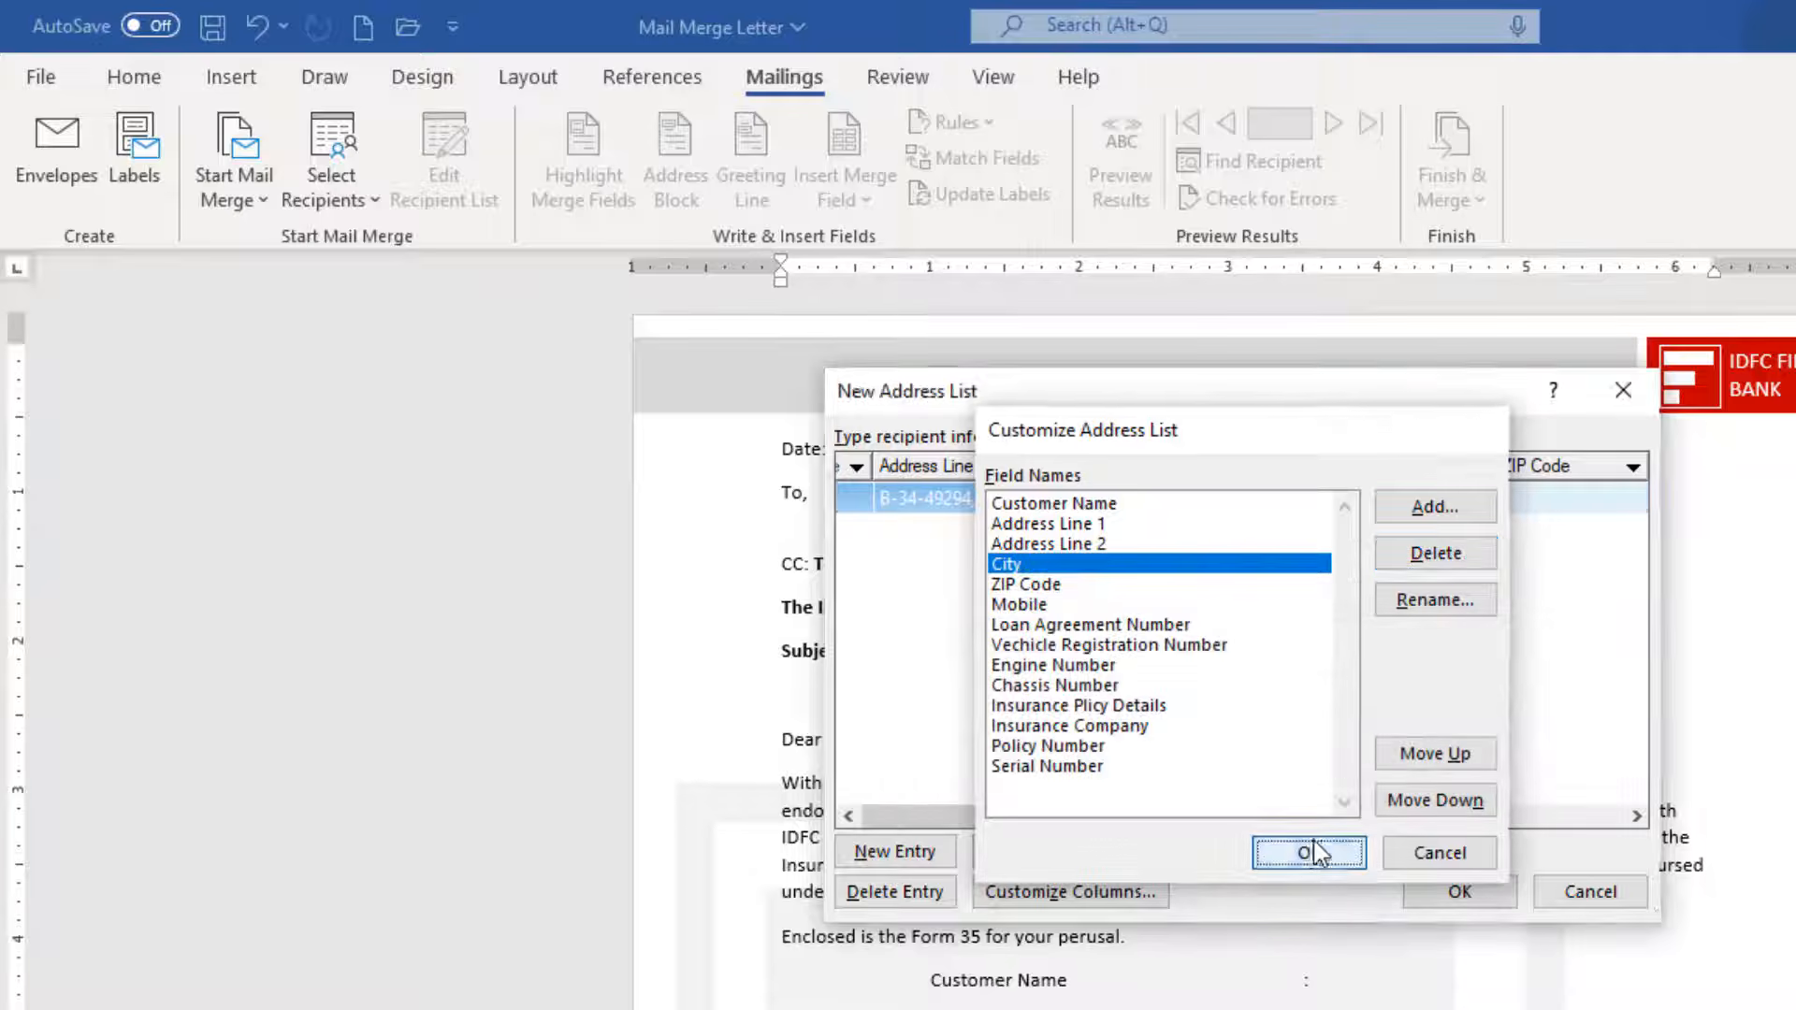
Fill the first record's ZIP, mobile, loan, registration, engine and chassis numbers, then add a new row.
left_click(1515, 500)
type("1")
key("Tab")
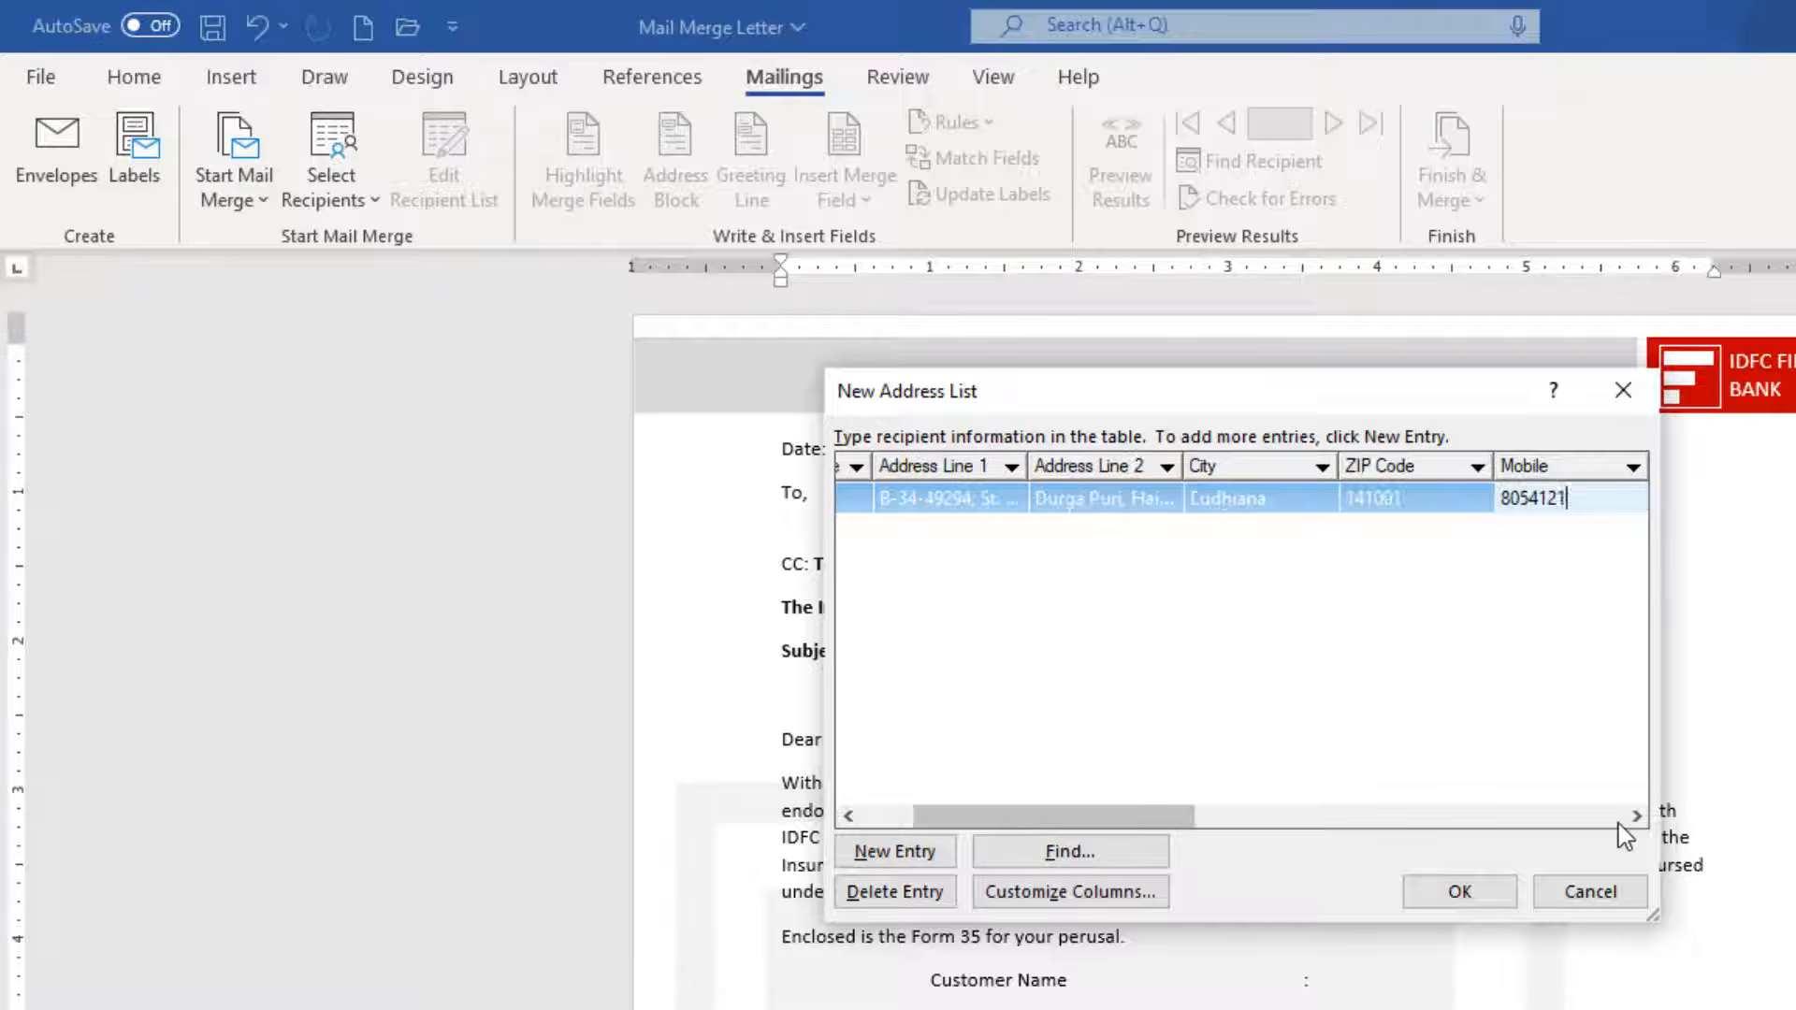
key("Tab")
key("Tab")
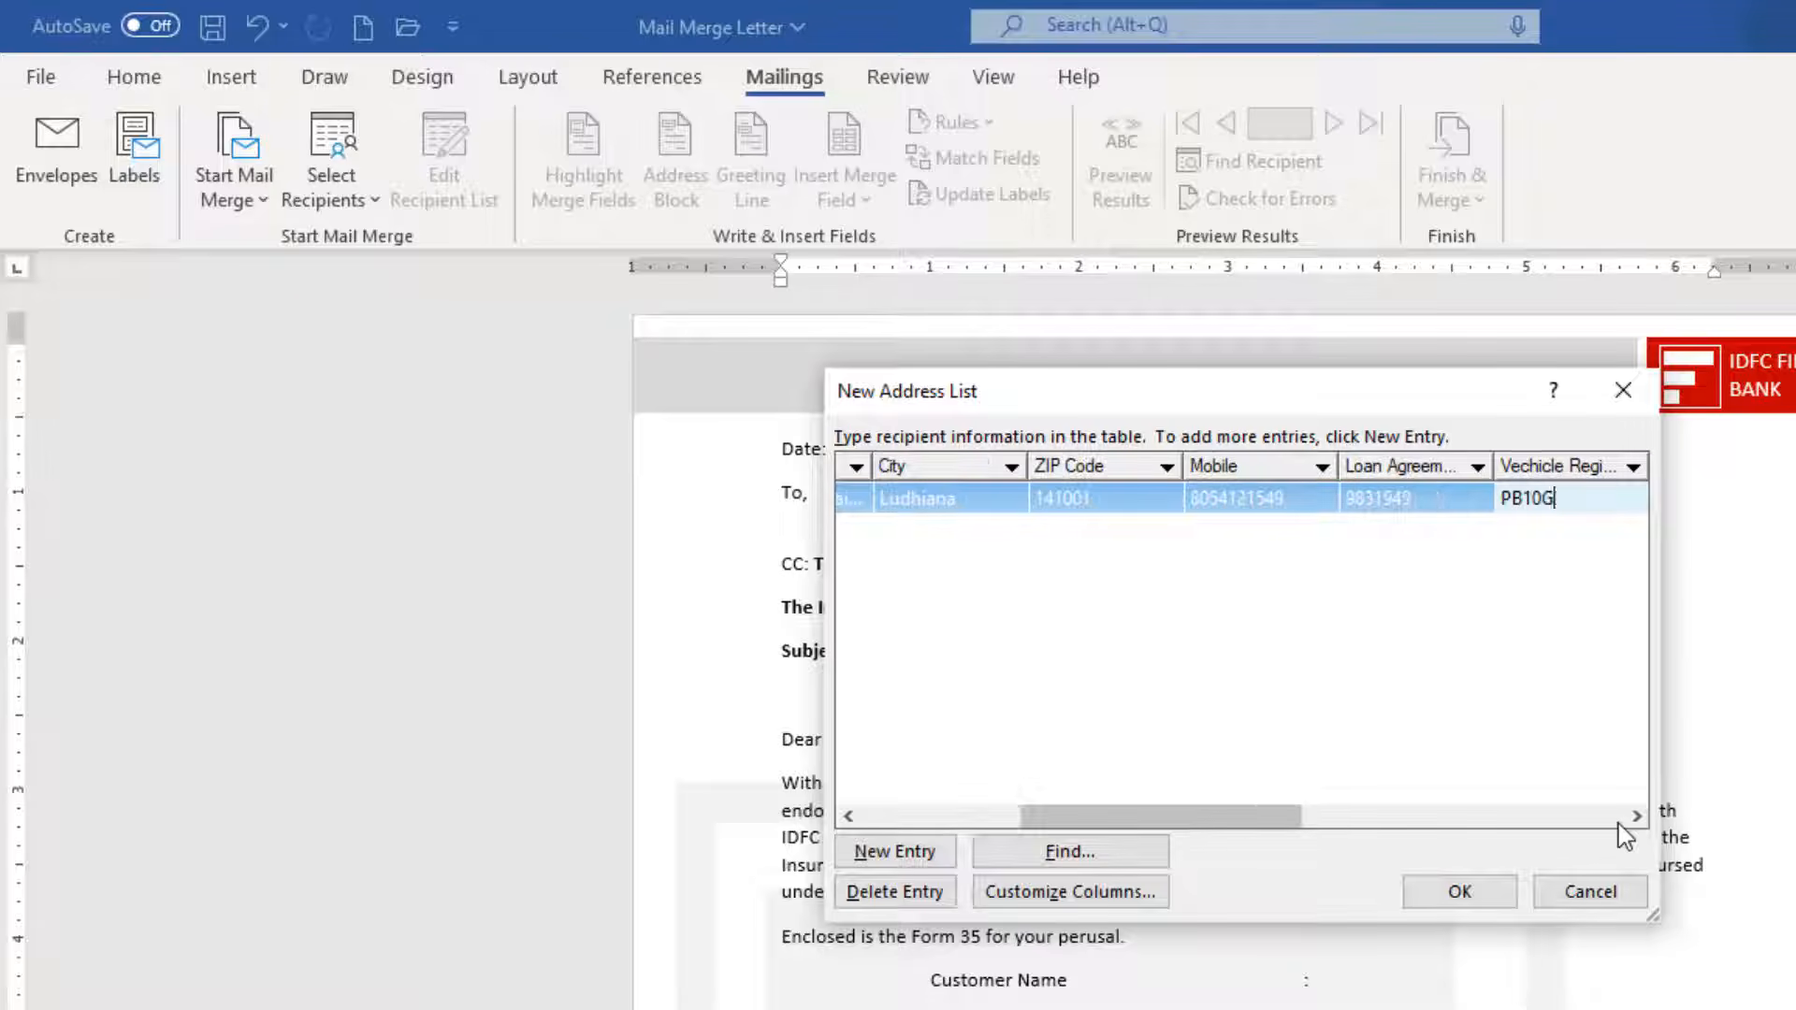
key("Tab")
key("Tab")
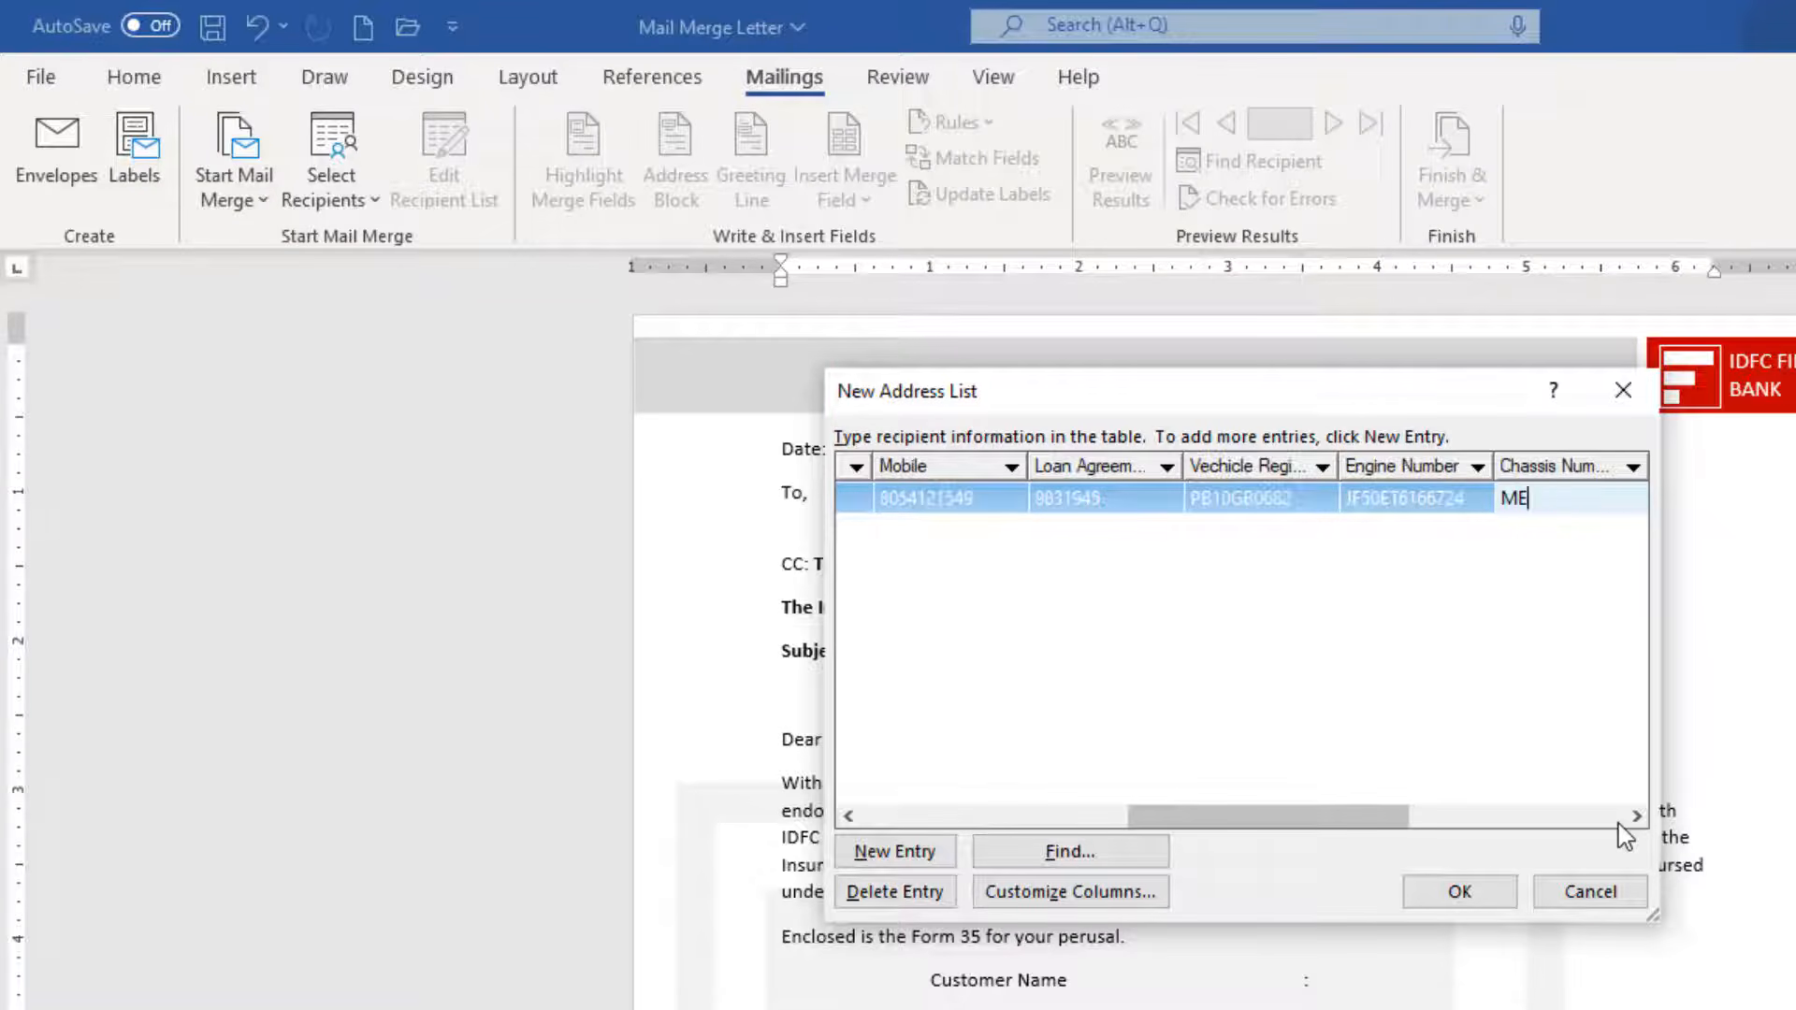
key("Tab")
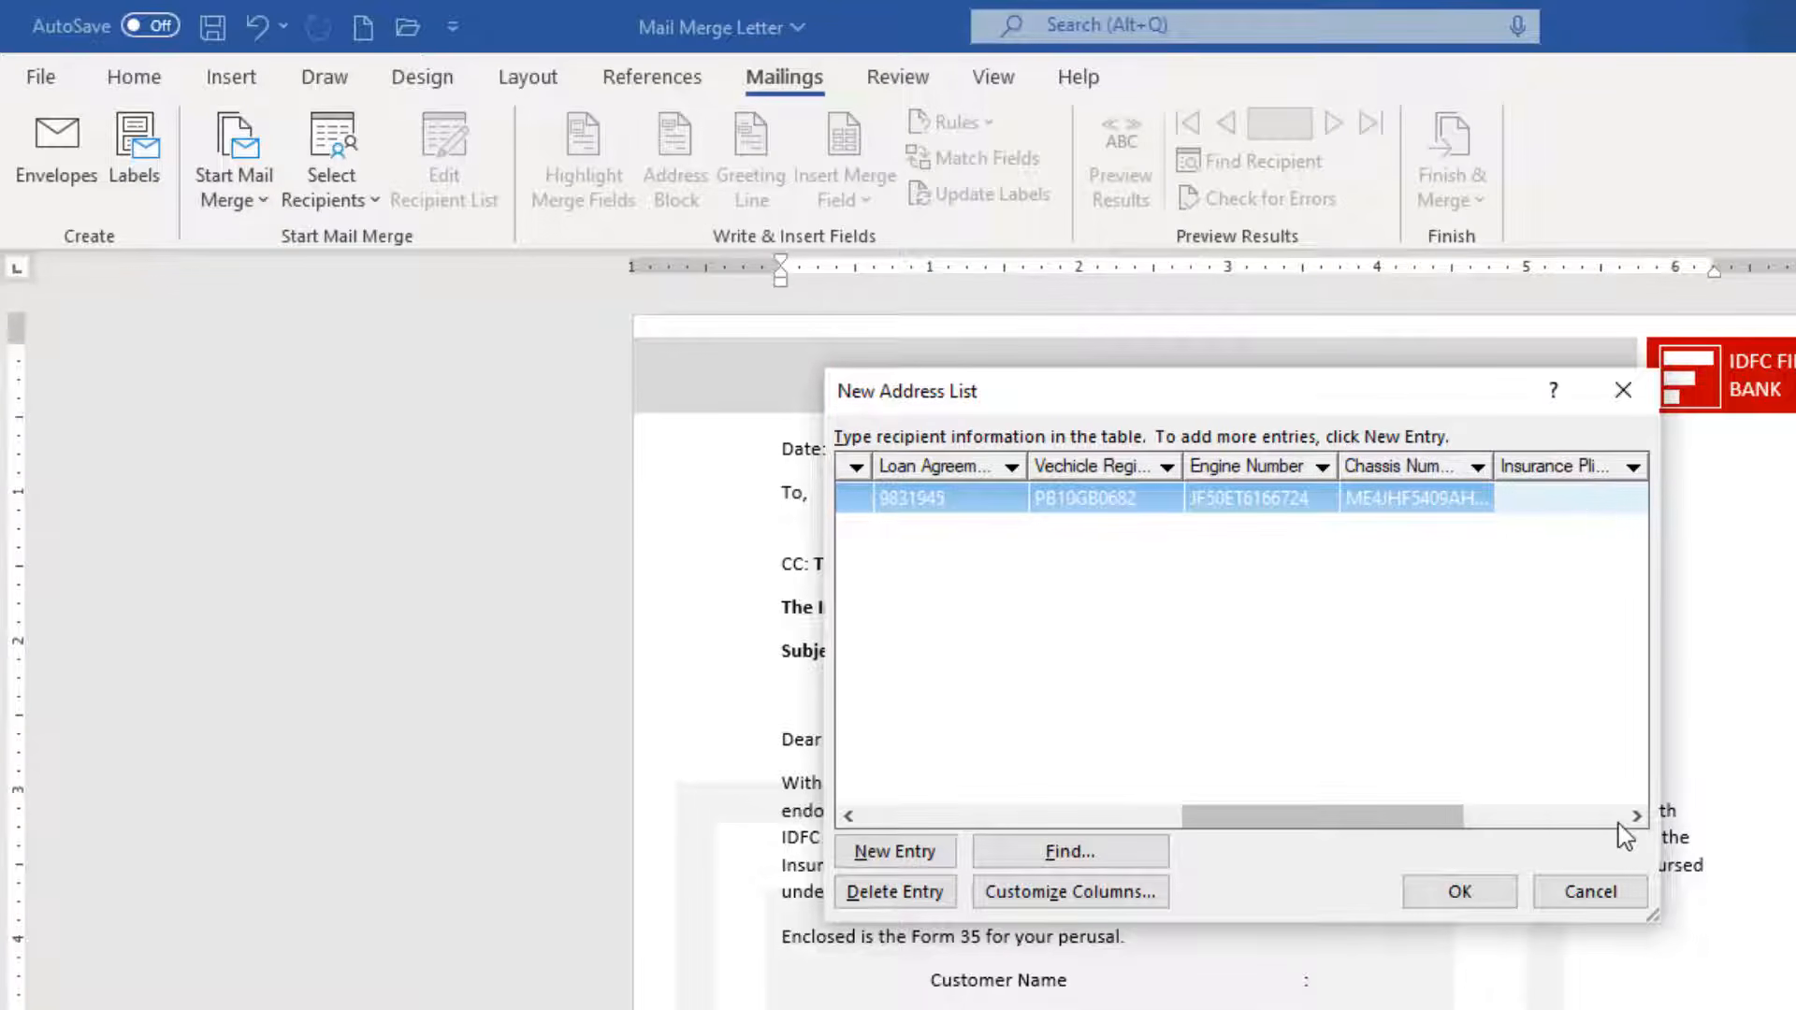
key("Tab")
key("Tab")
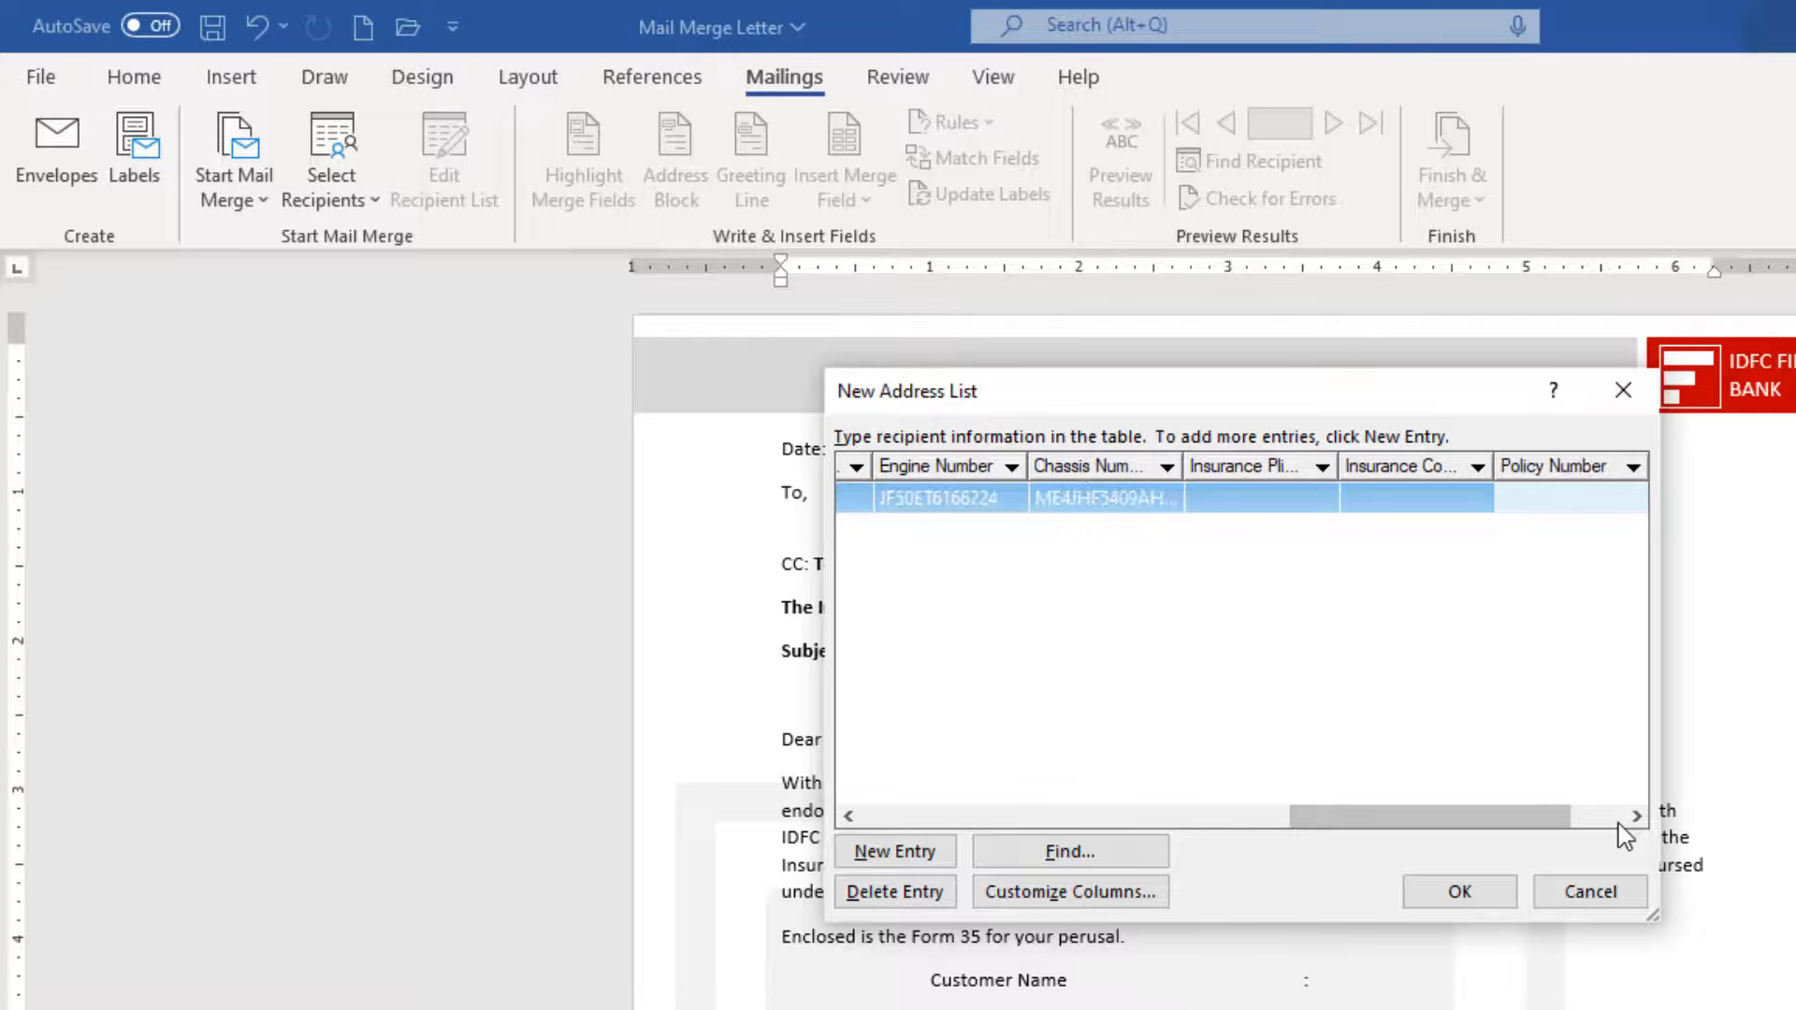
key("Tab")
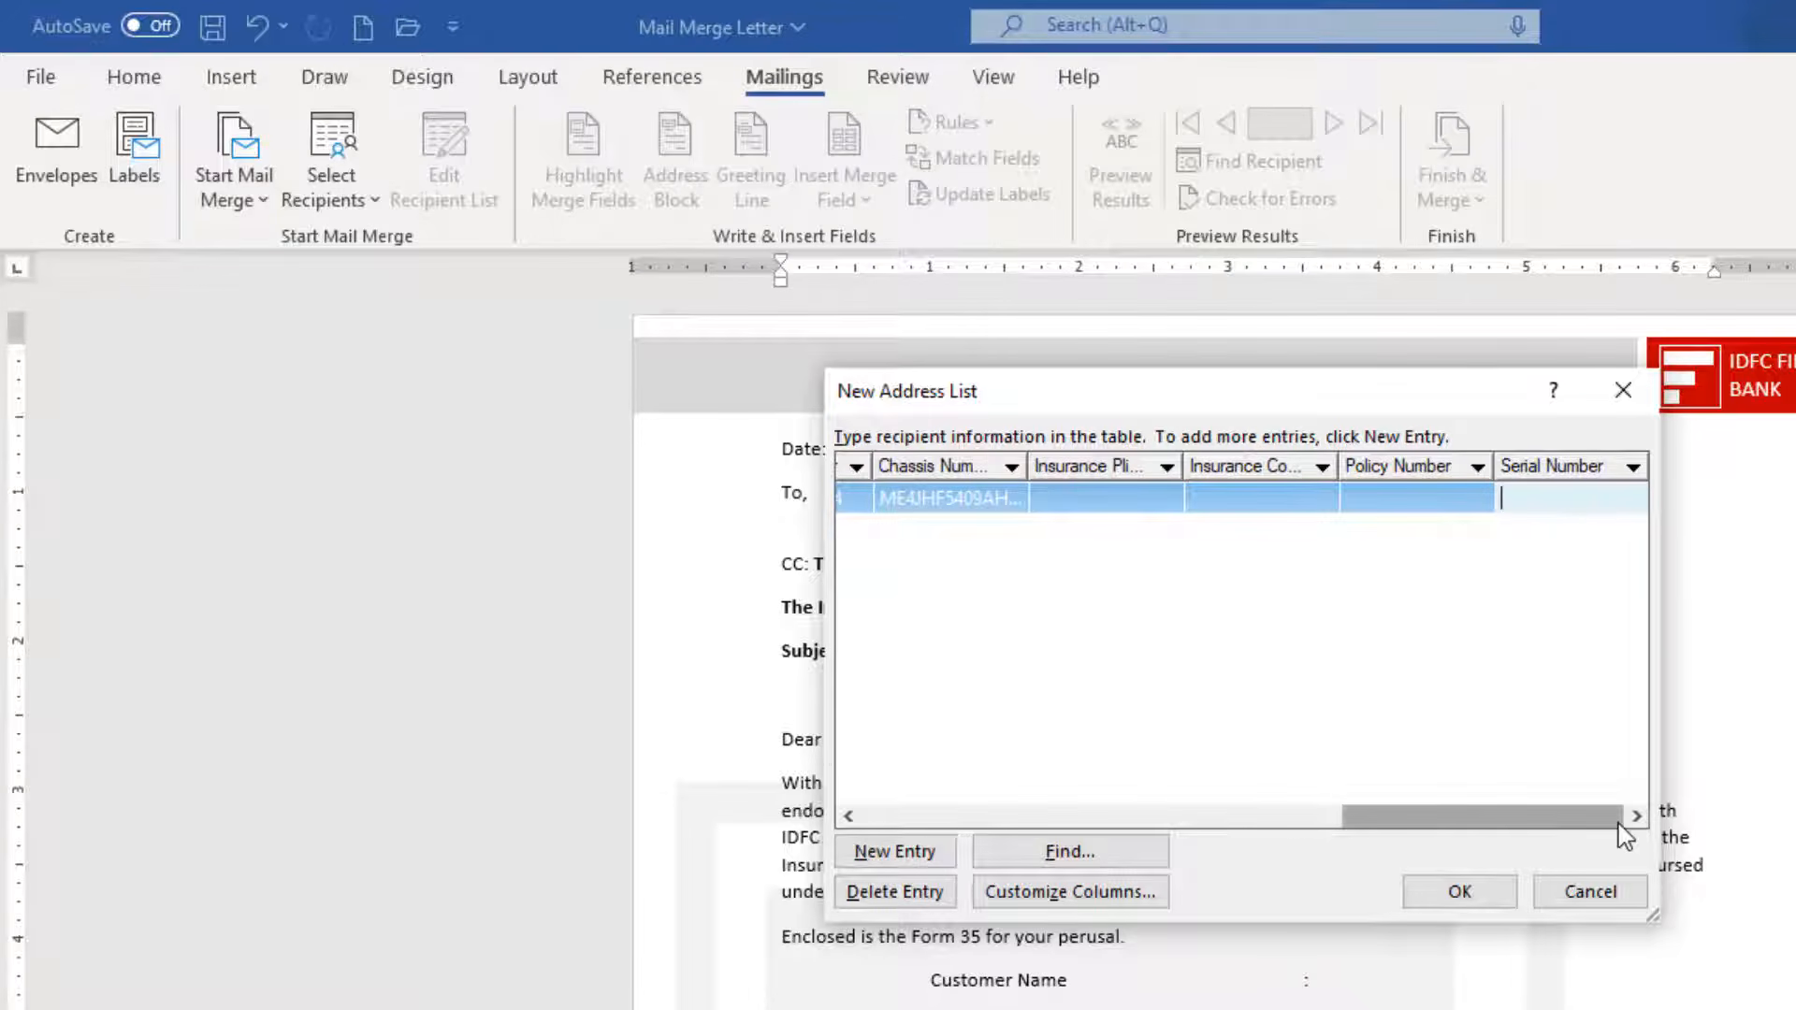
key("Tab")
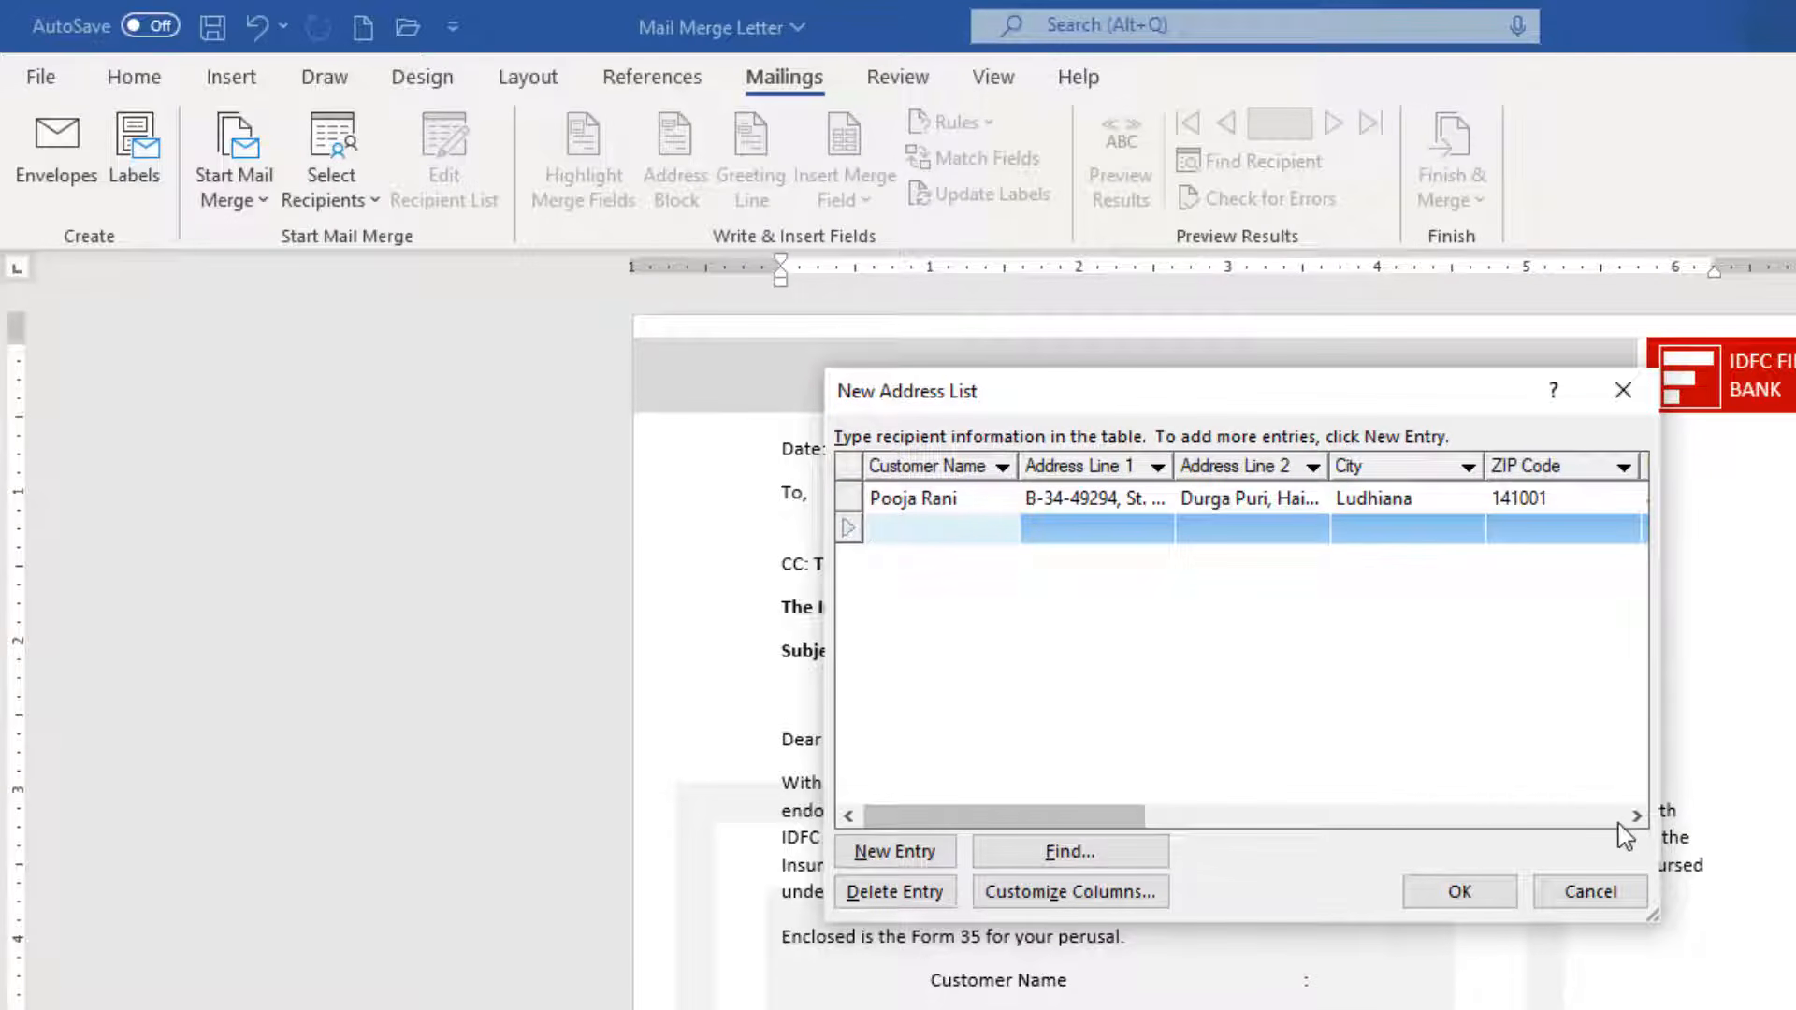
Enter the second customer's name, address lines, city Ludhiana, ZIP code and mobile number.
key("Tab")
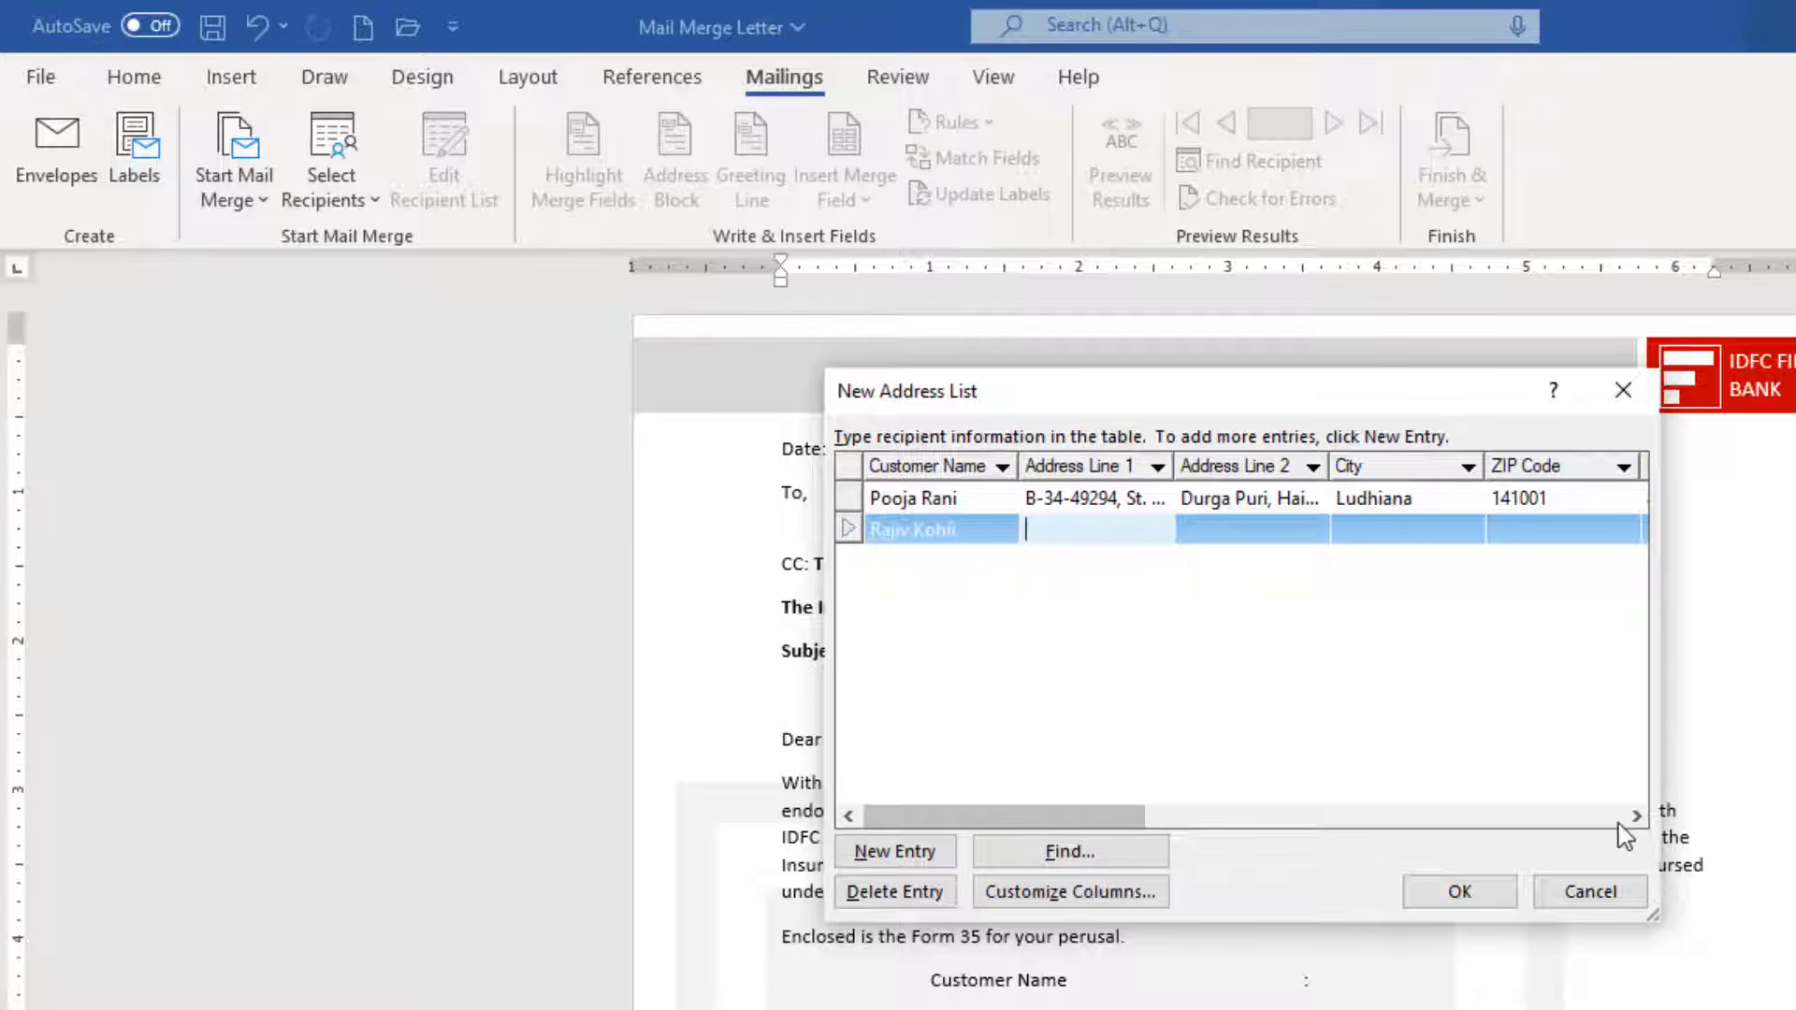
key("Tab")
type("N")
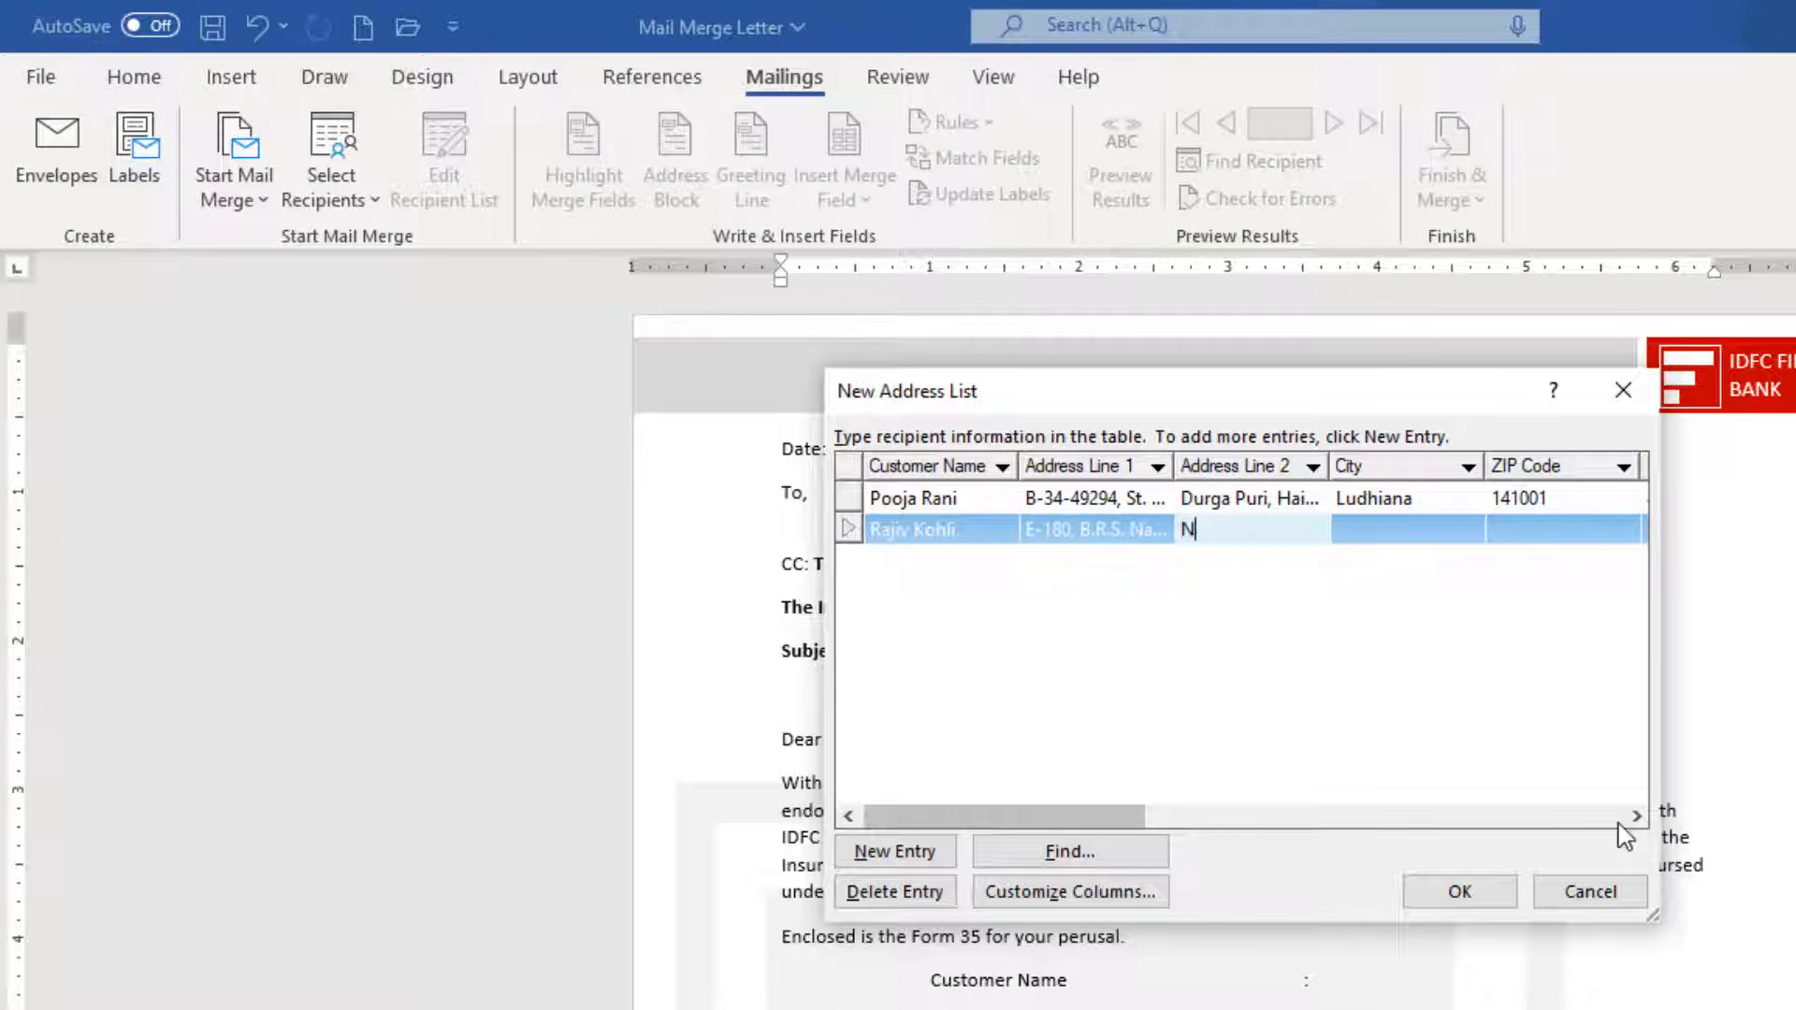
type("ear Police Station")
key("Tab")
type("Ludhiana")
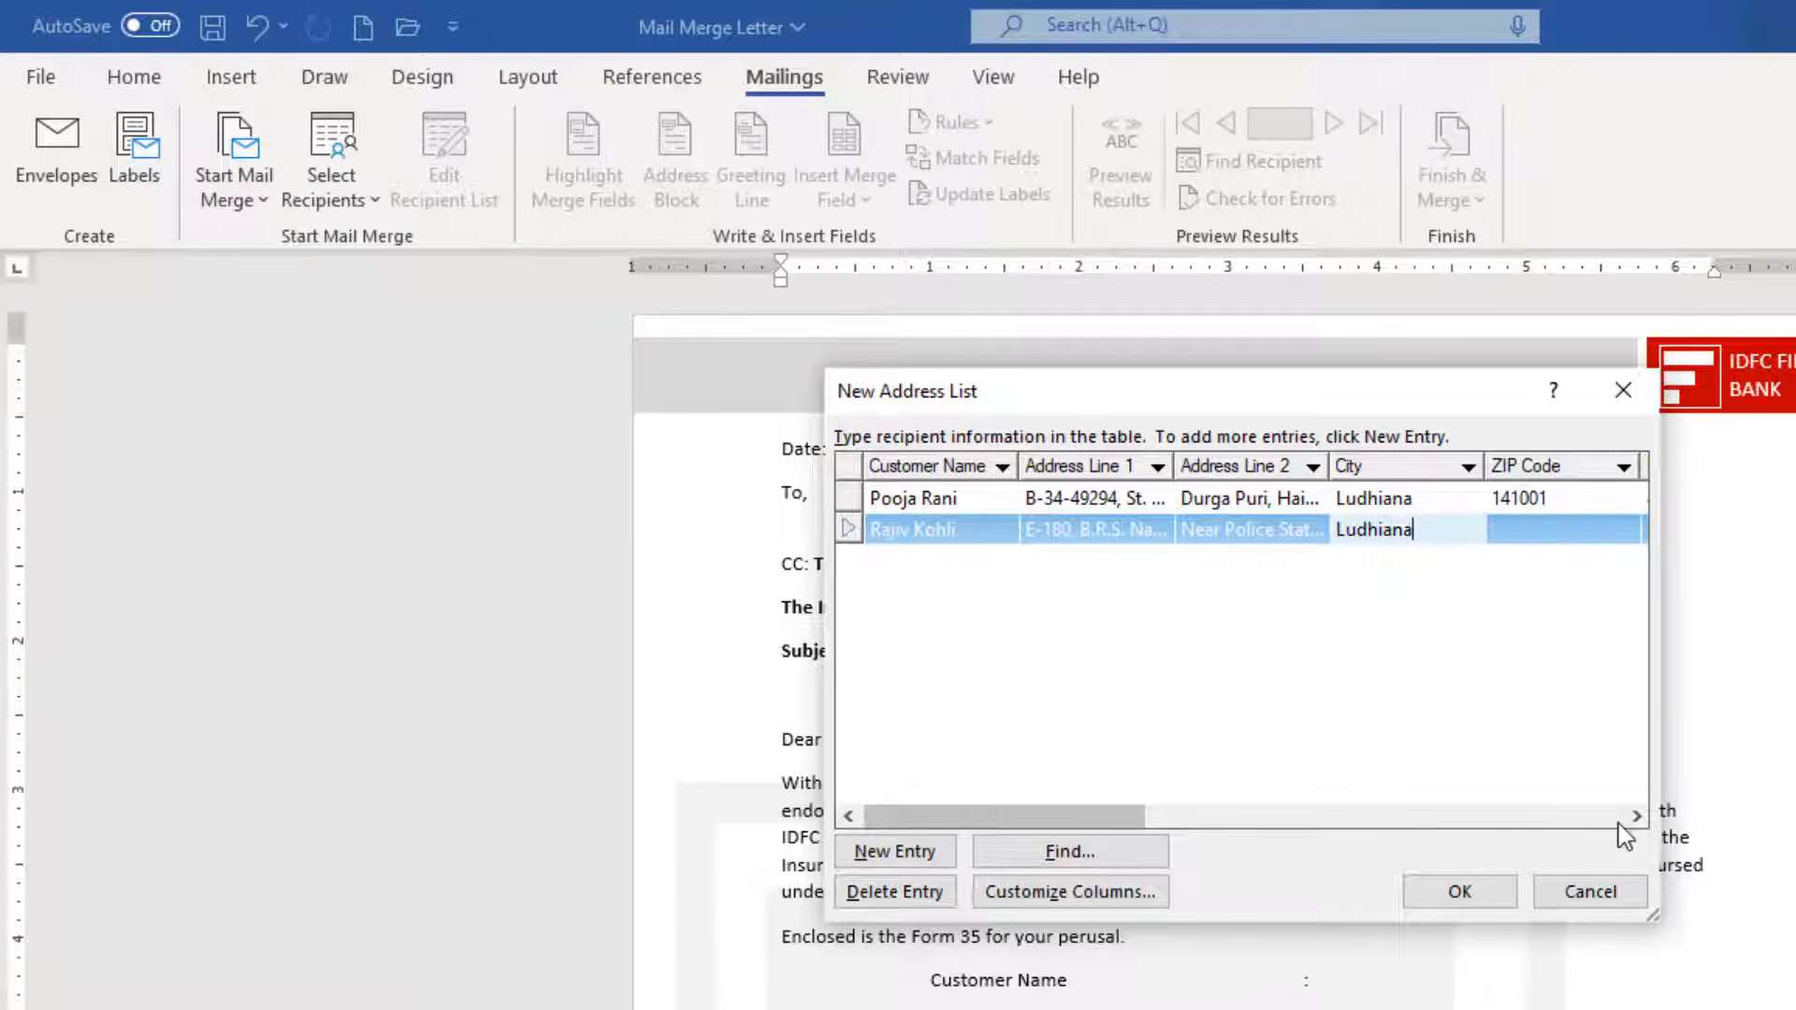
key("Tab")
type("141008")
key("Tab")
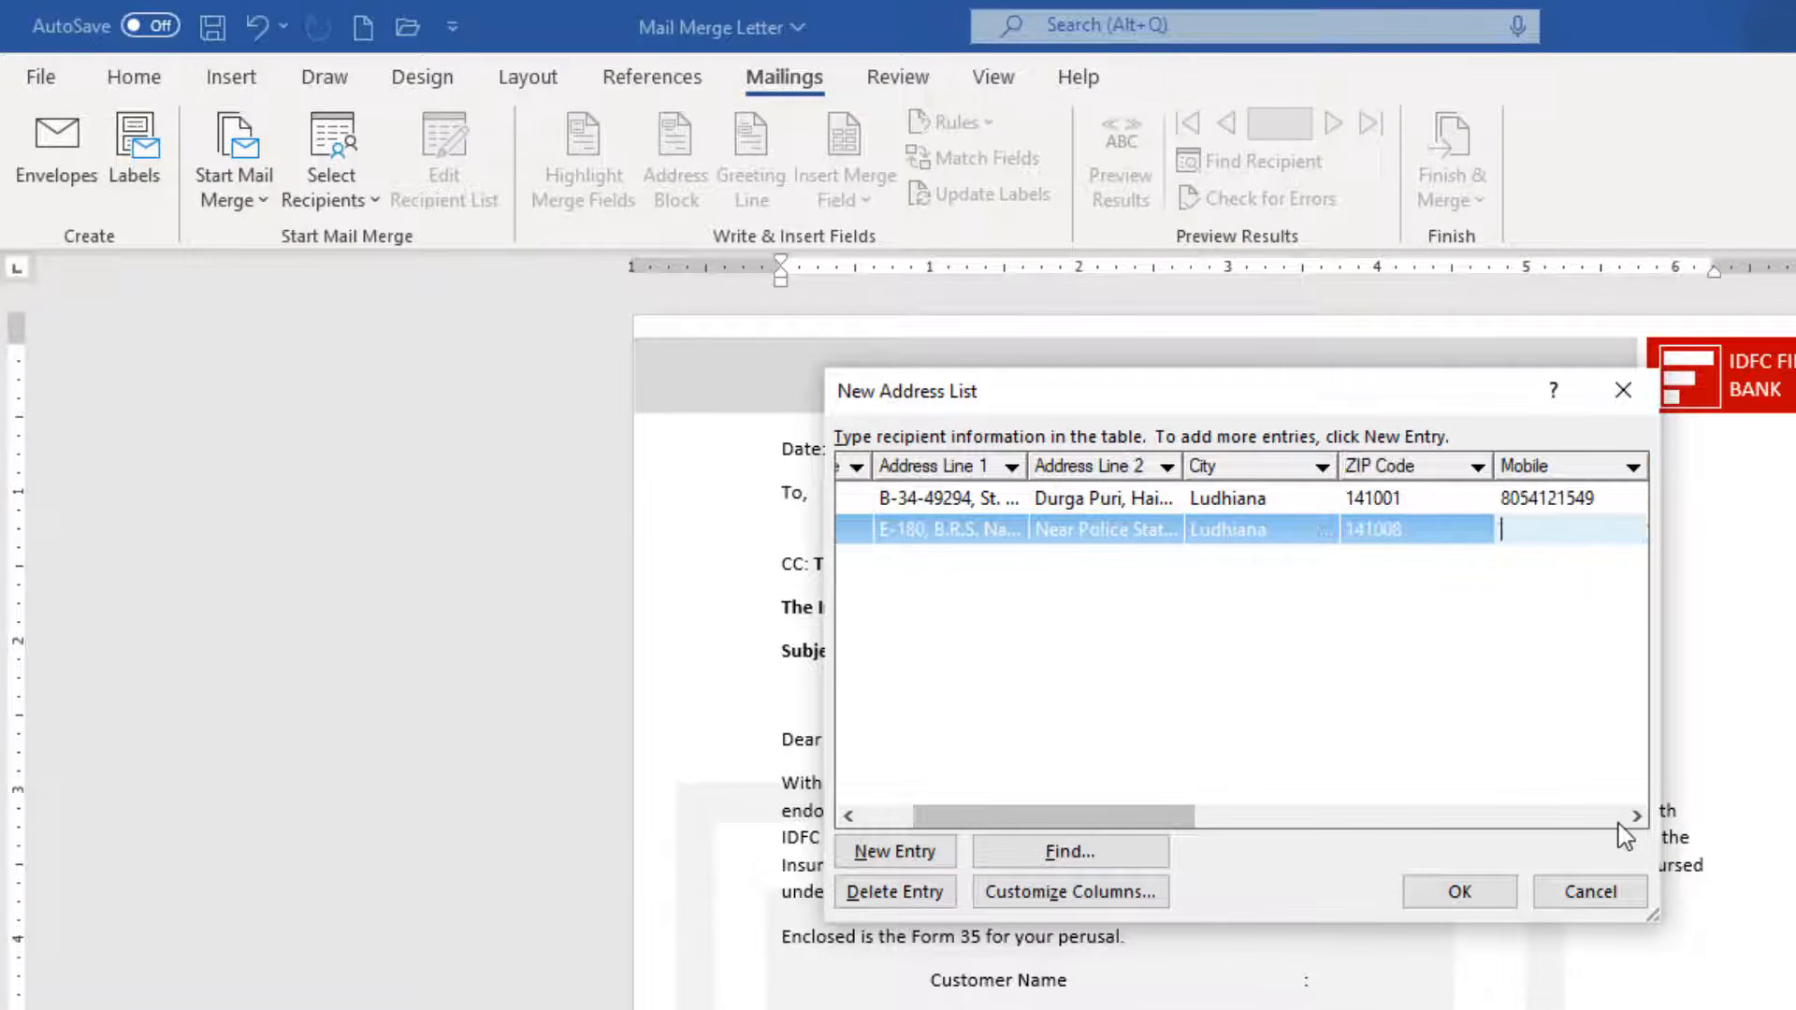
Fill the loan, registration, engine and chassis numbers, 12 Months, Bajaj Finance, policy and serial numbers.
key("Tab")
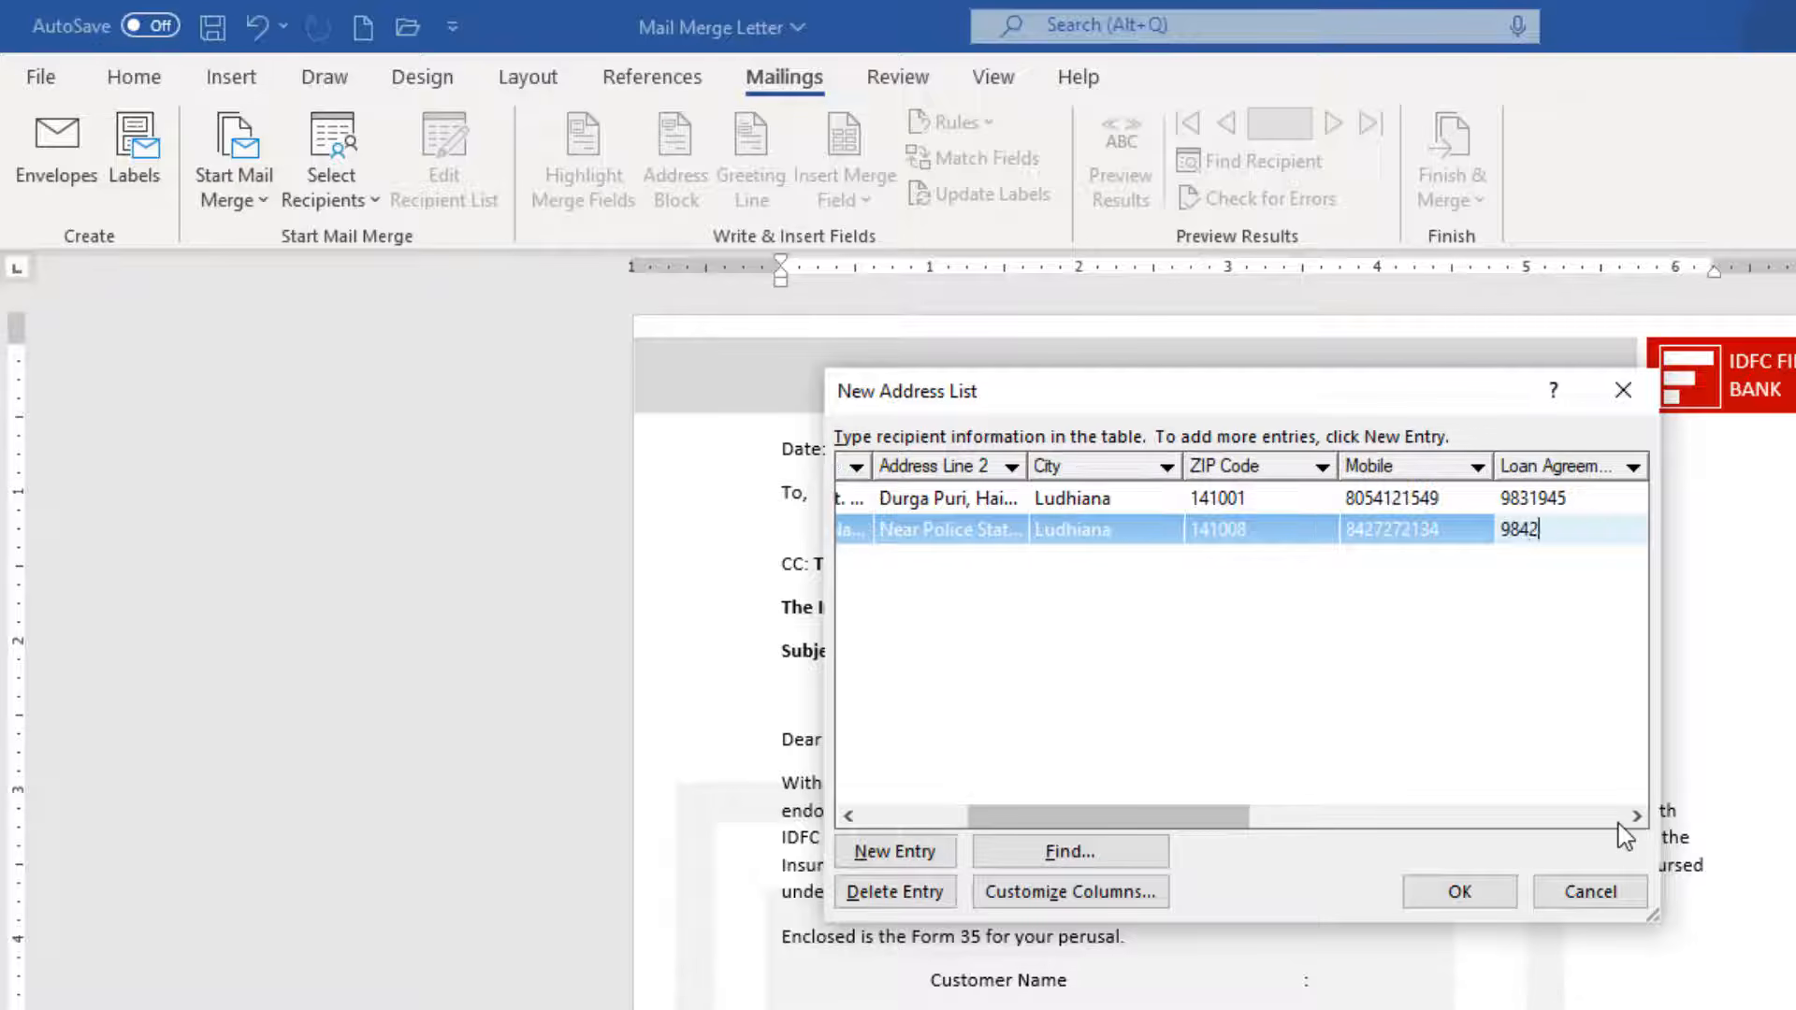
key("Tab")
key("Tab")
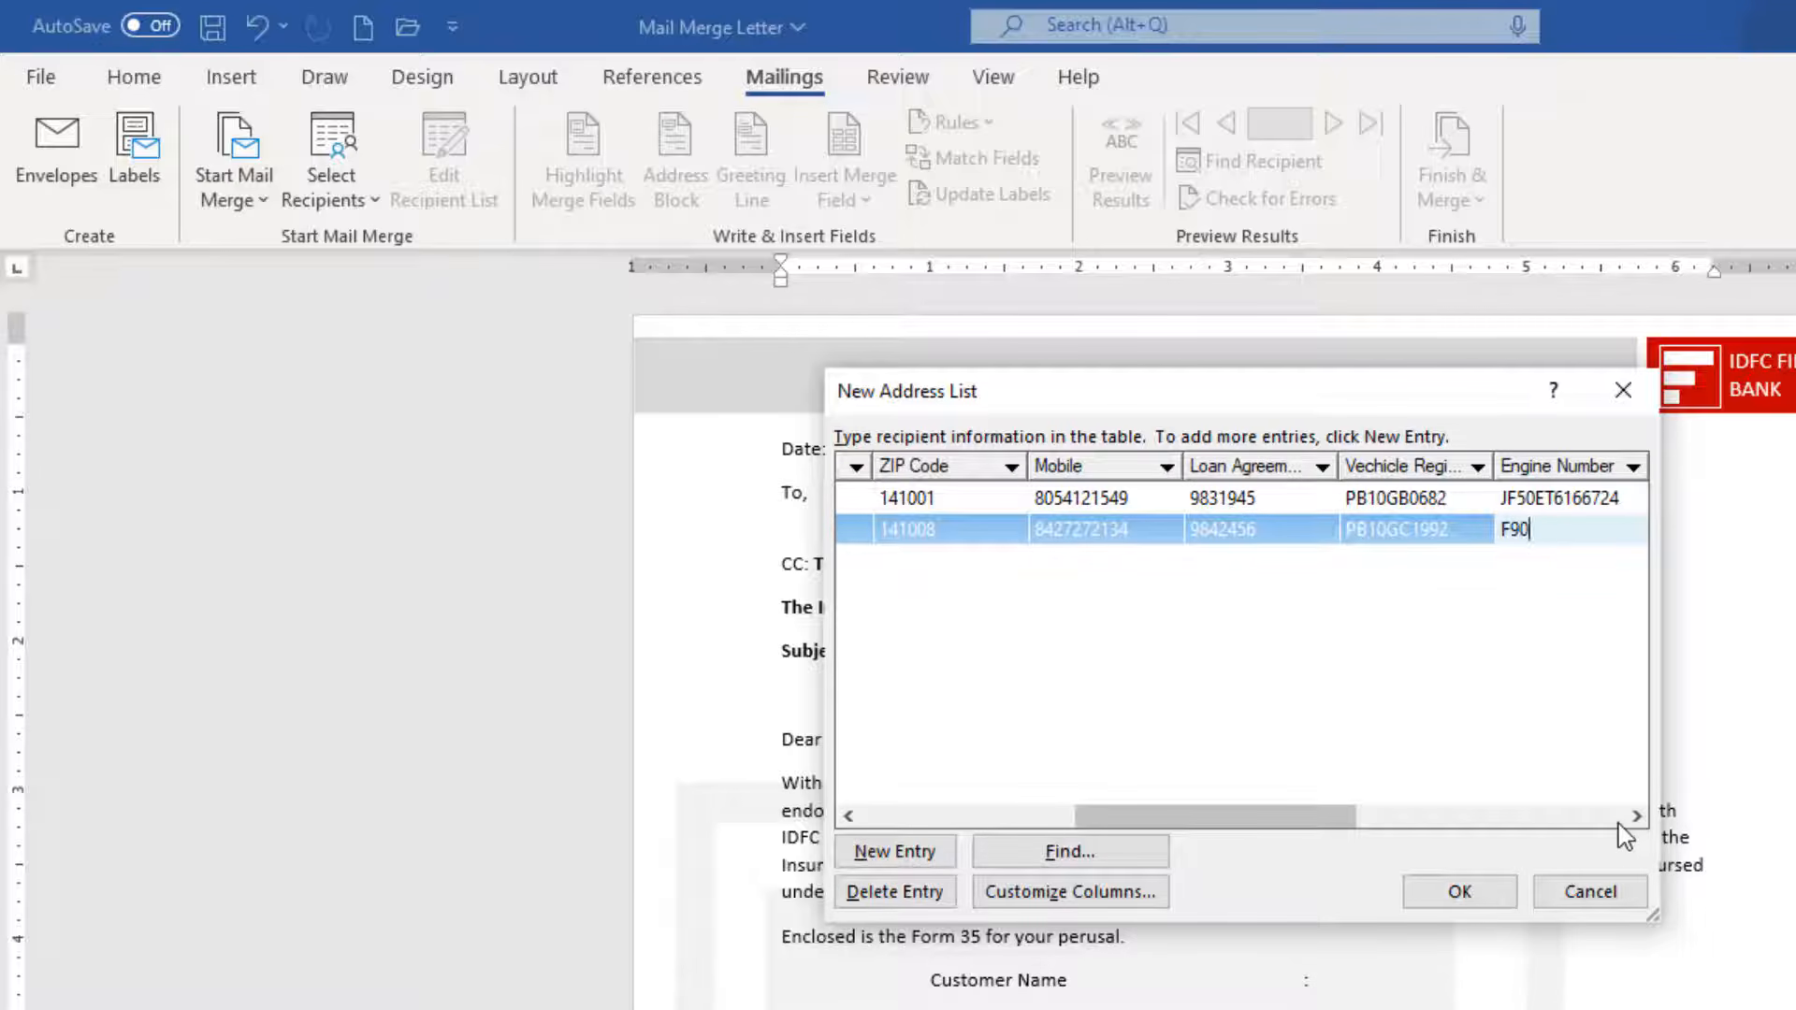
key("Tab")
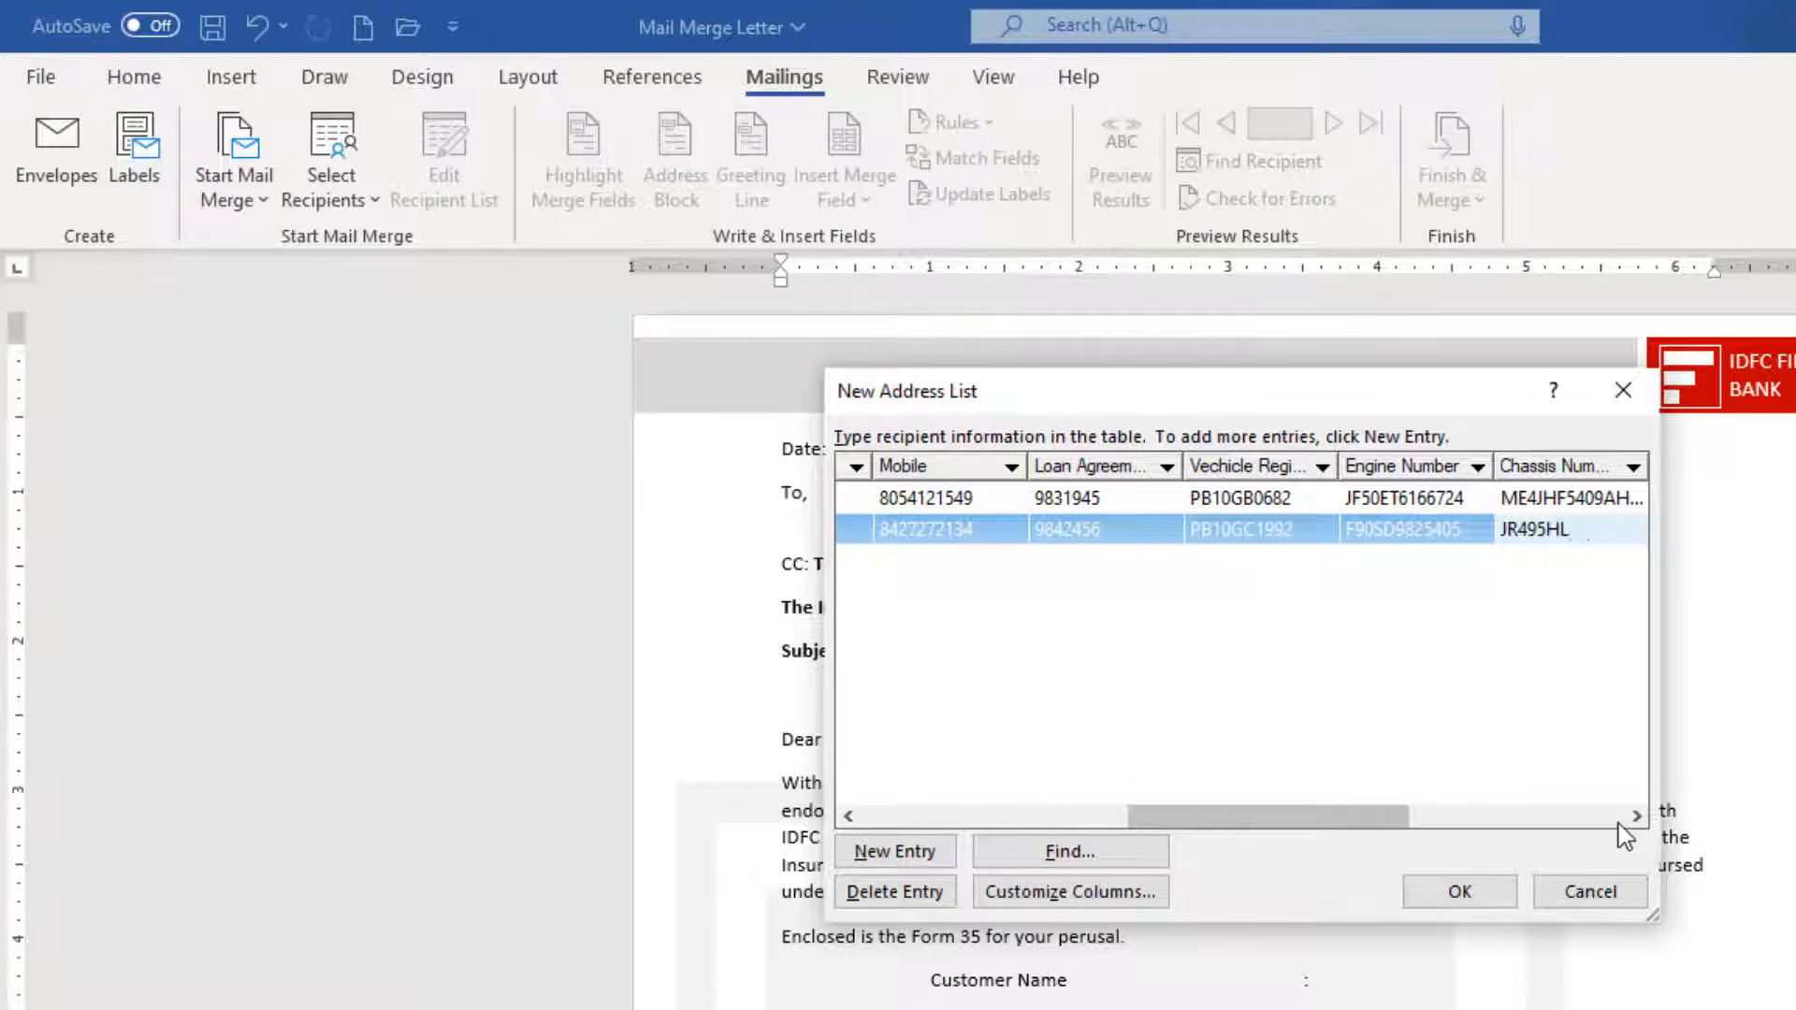
key("Tab")
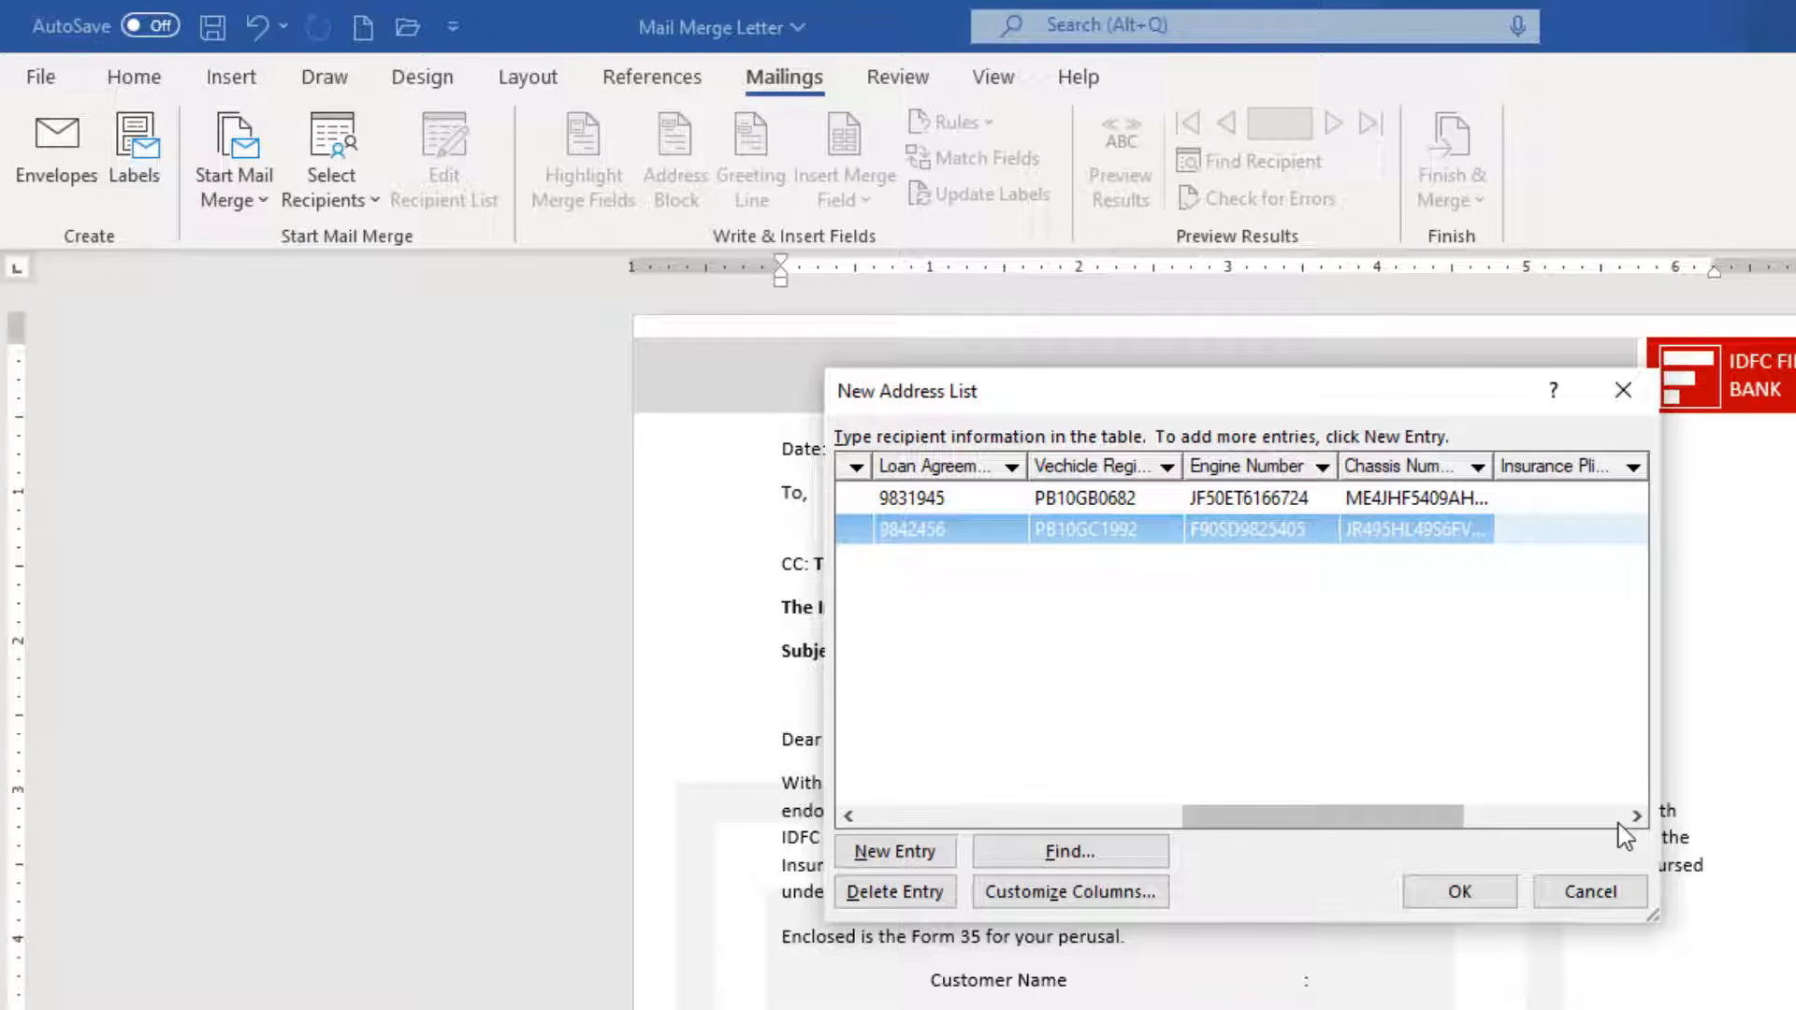
type("12 Months")
key("Tab")
type("Bajaj Finance")
key("Tab")
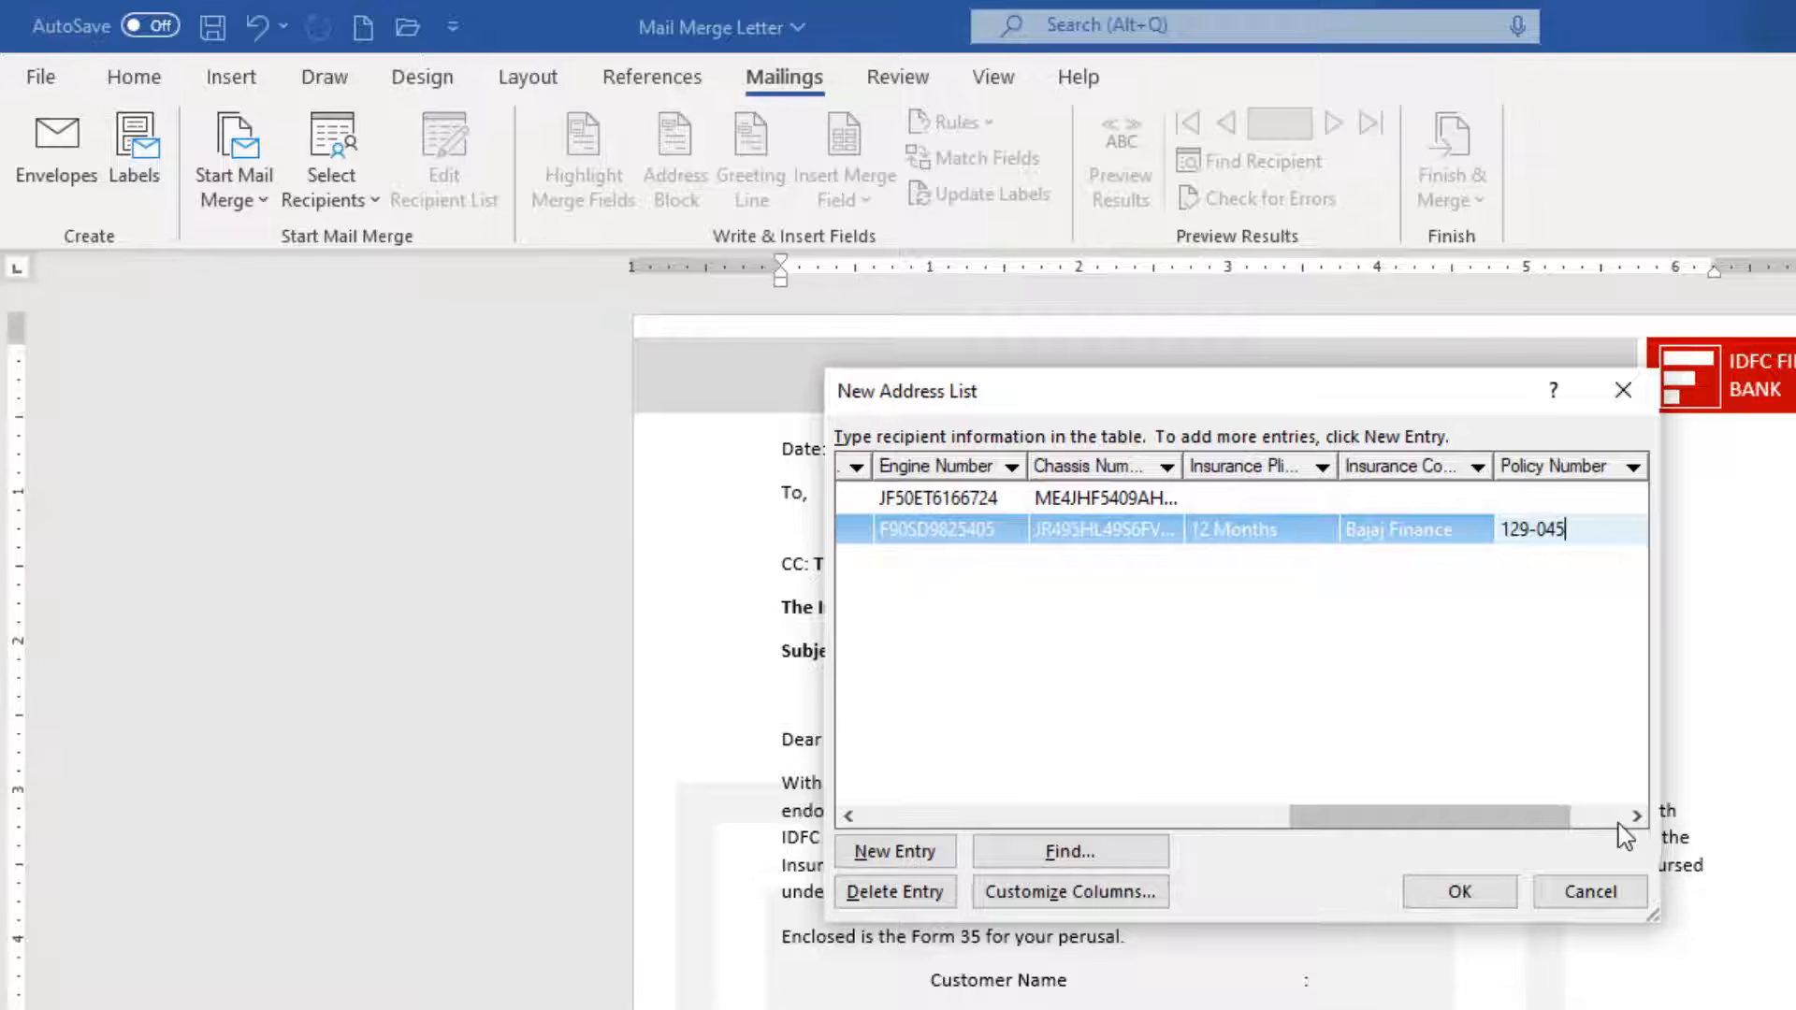
key("Tab")
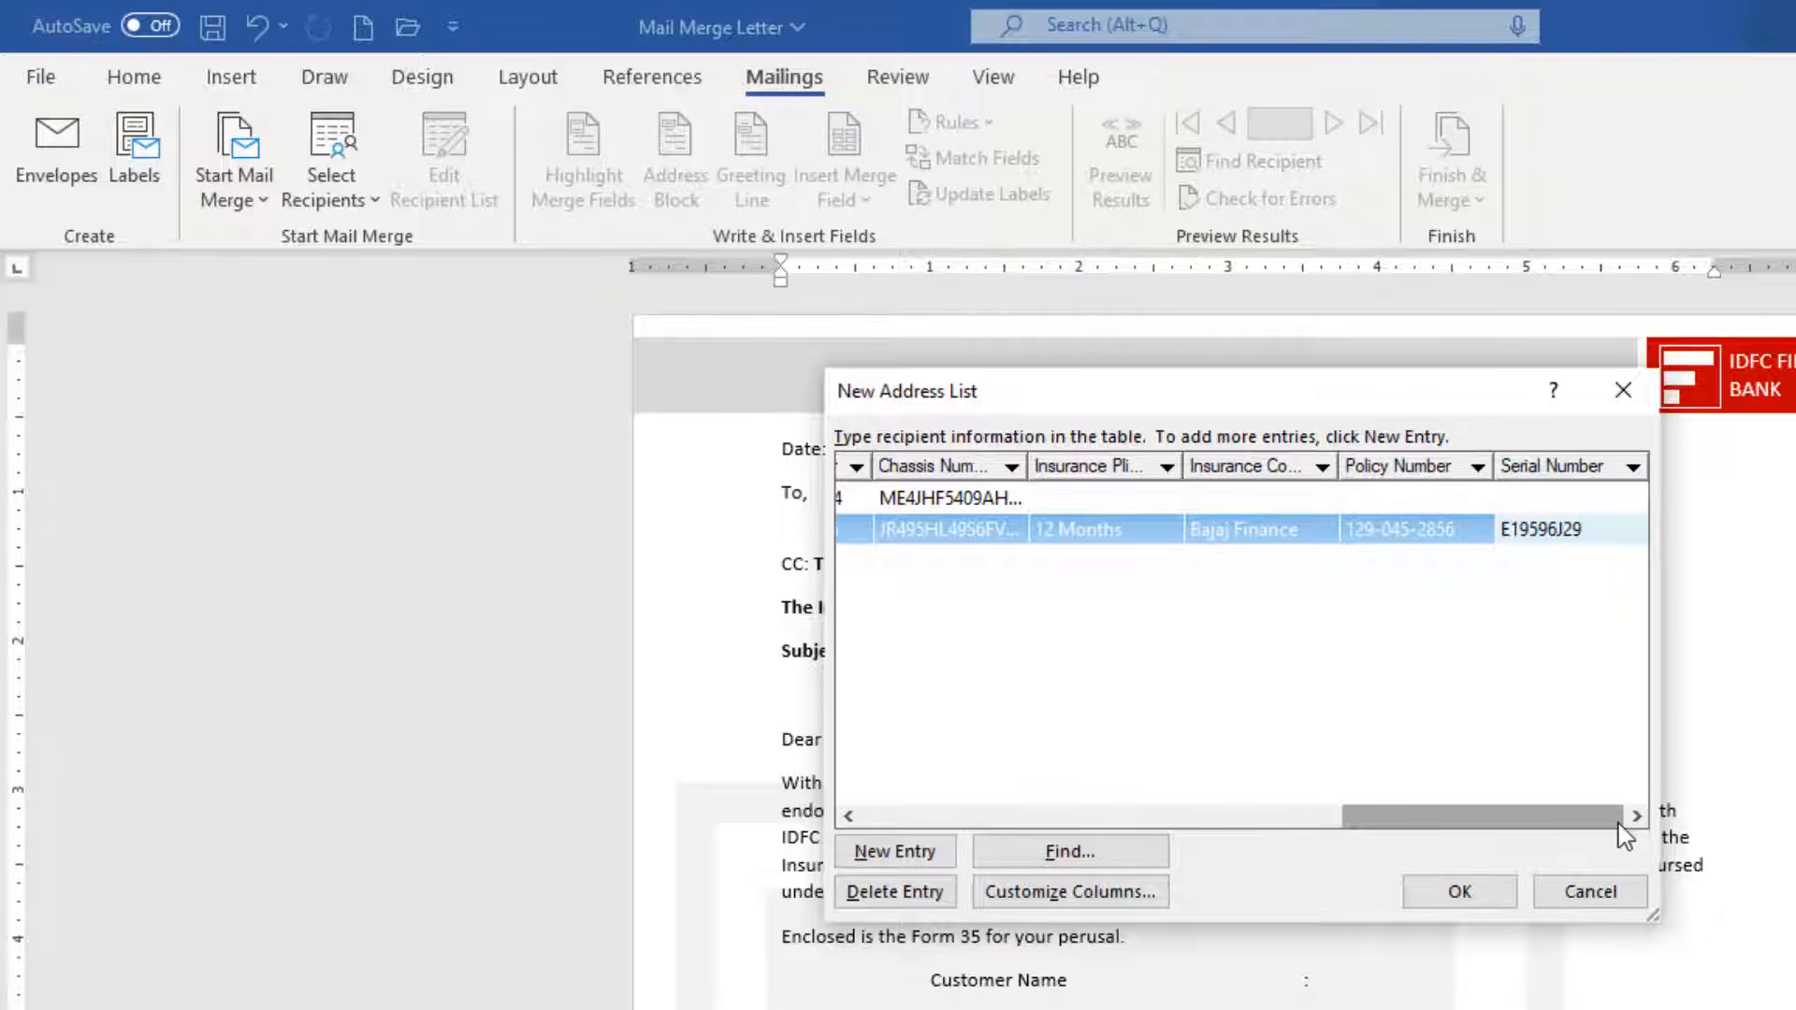
Save the address list as 'Customer List' in the Desktop's How To Do Mail Merge tutorial folder.
left_click(1459, 891)
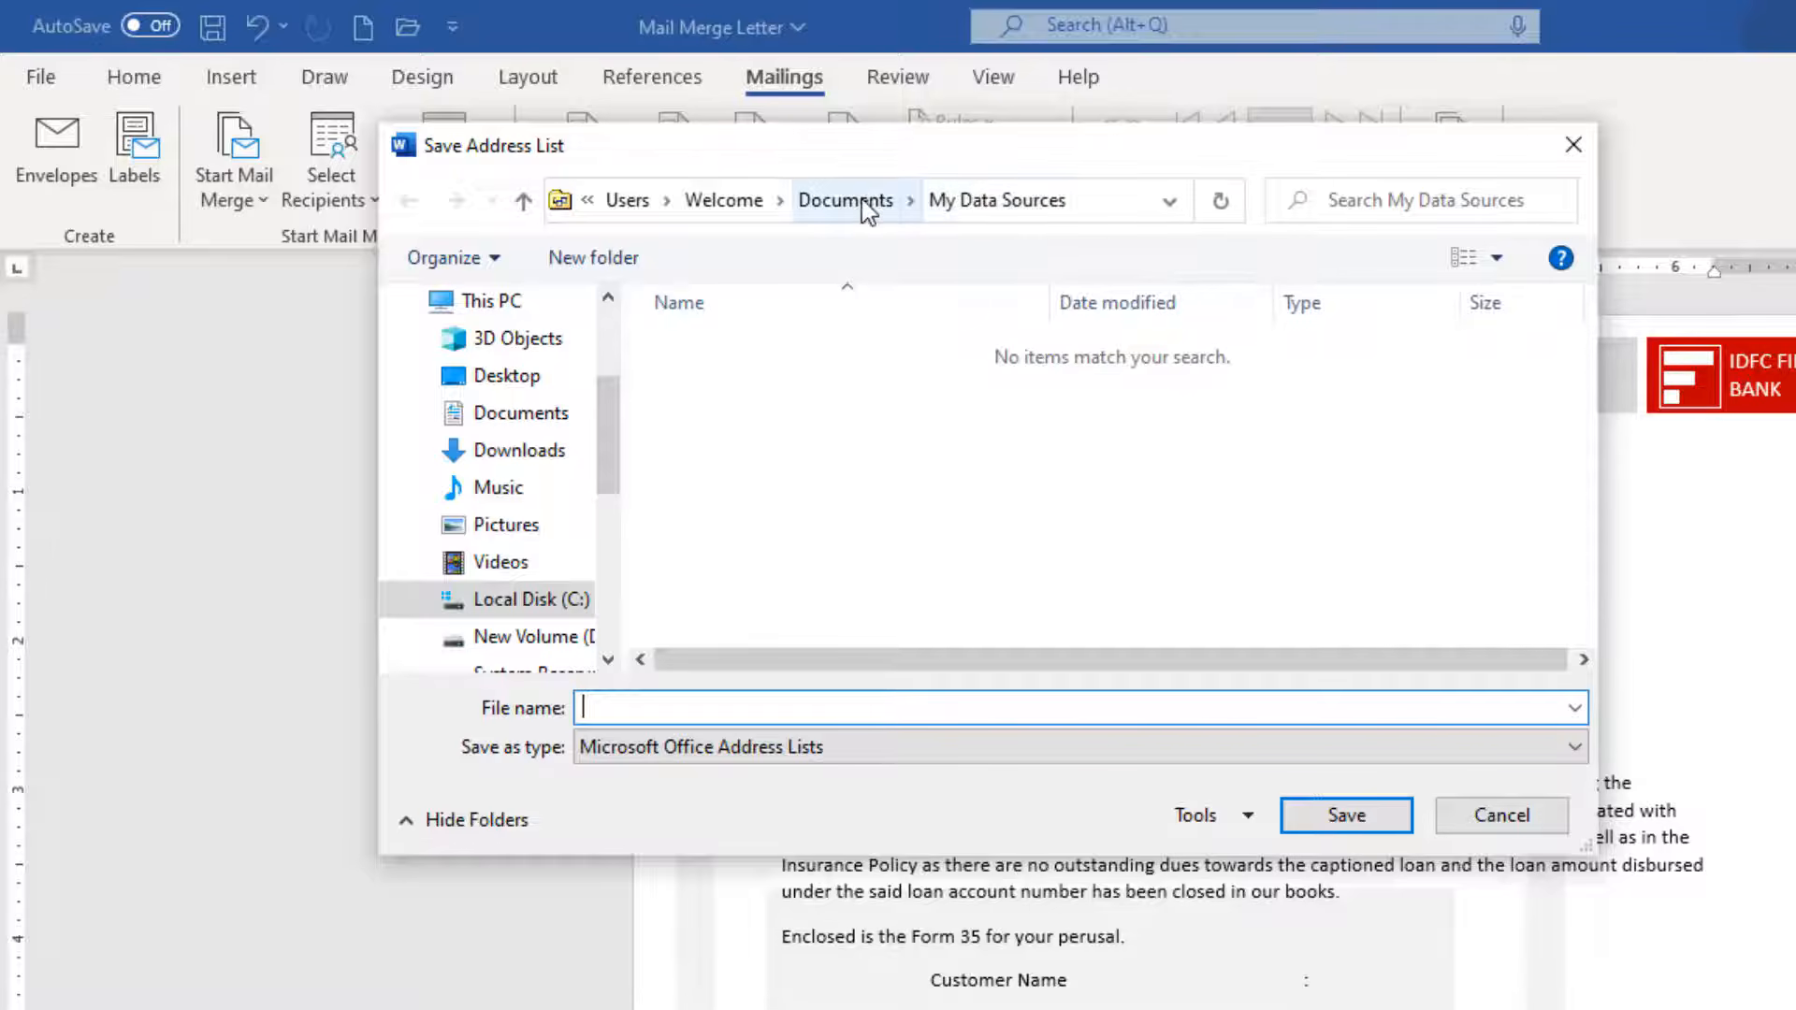
left_click(496, 379)
double_click(762, 379)
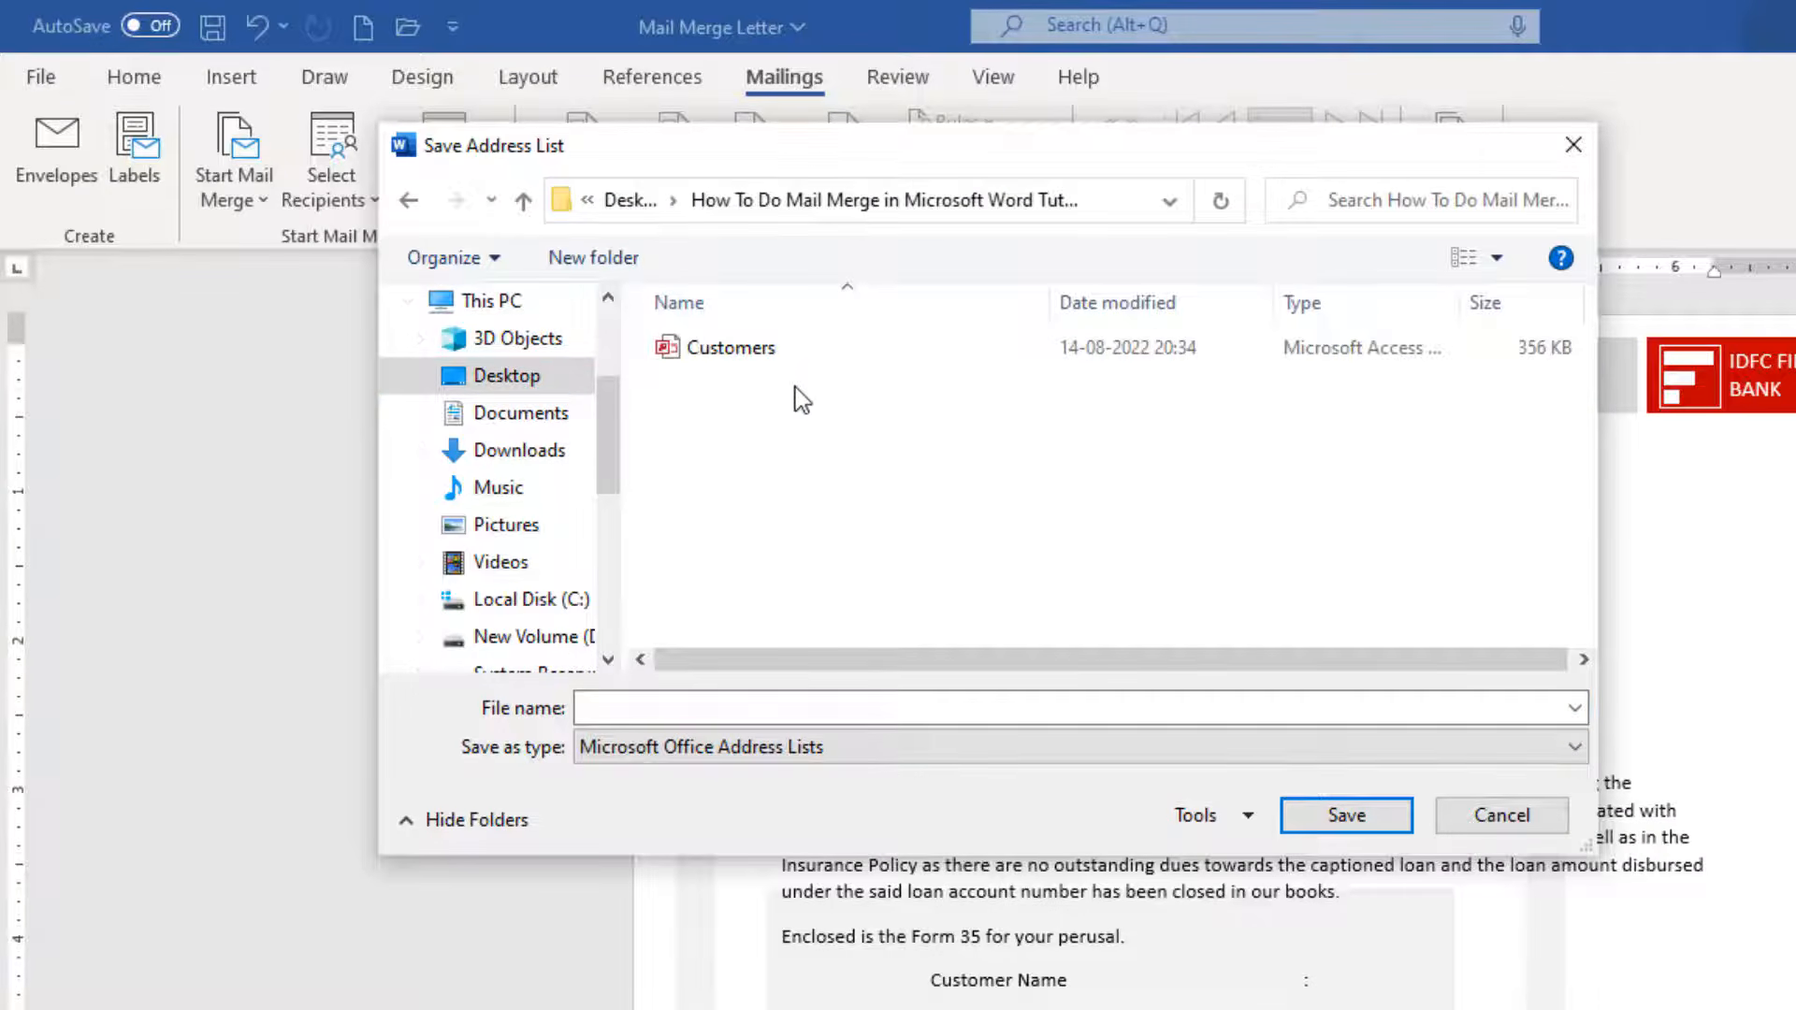
left_click(732, 697)
type("Cust")
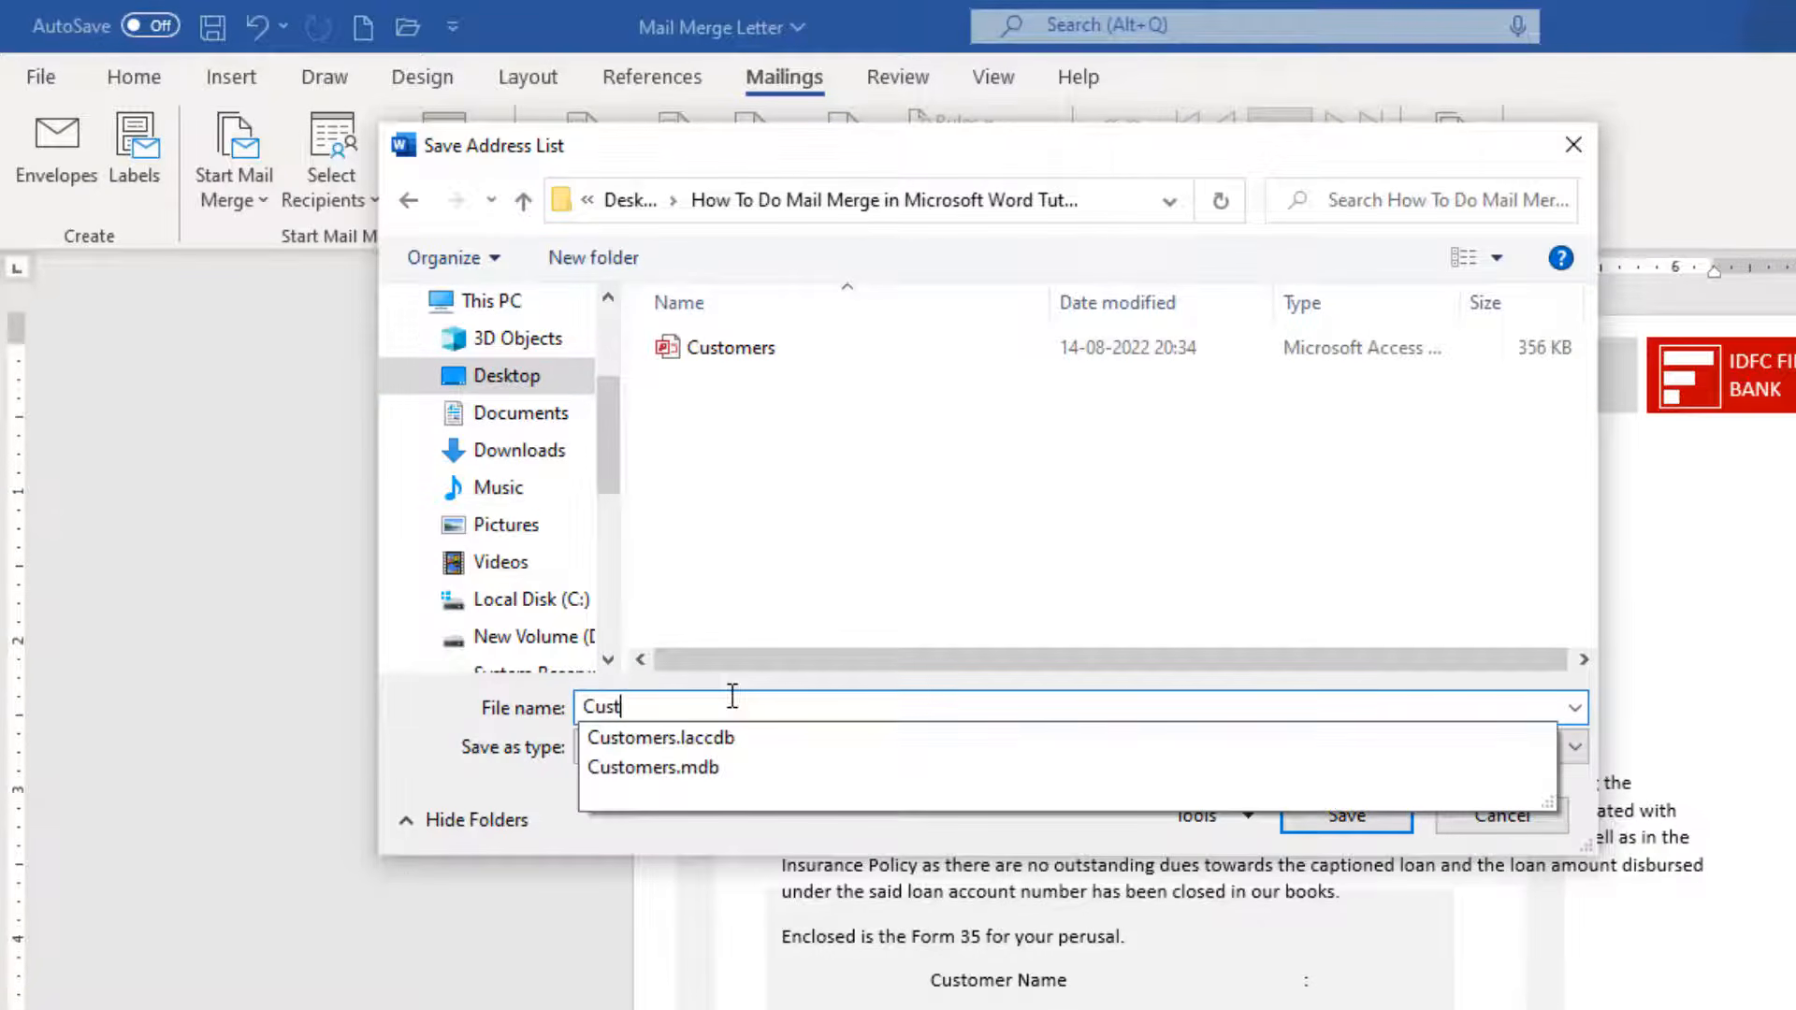
type("omer List")
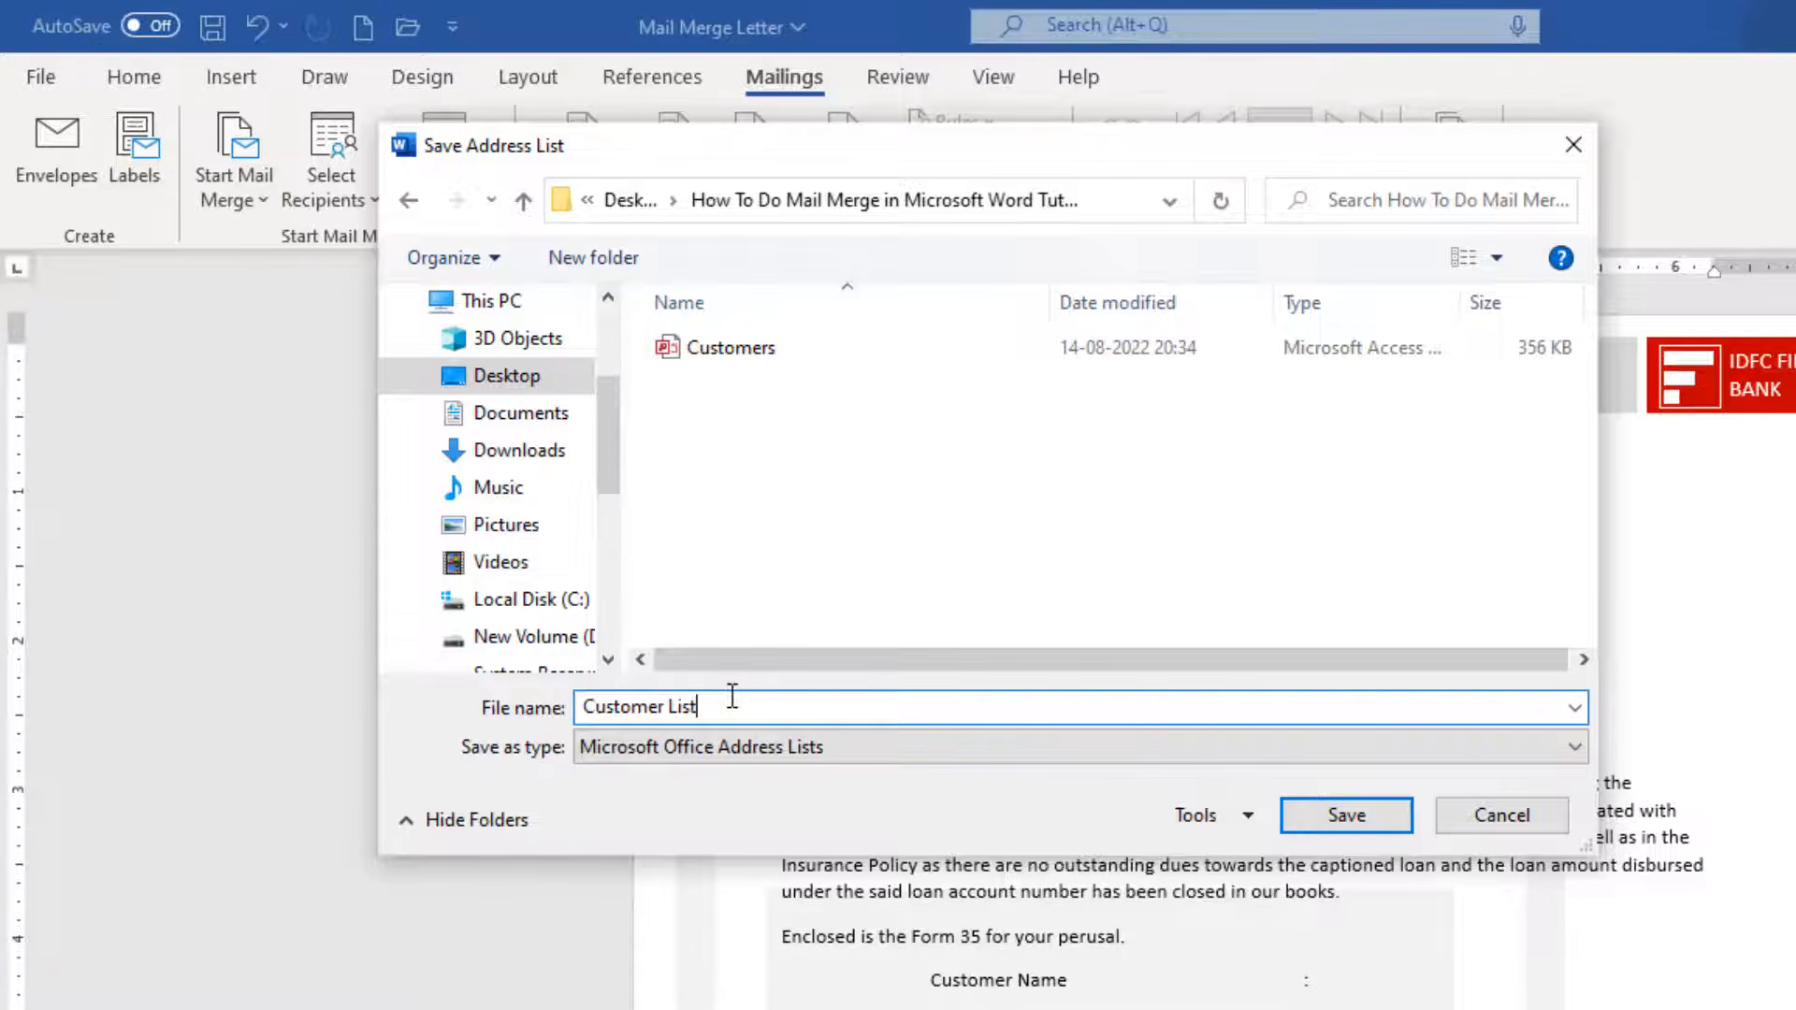
left_click(1315, 817)
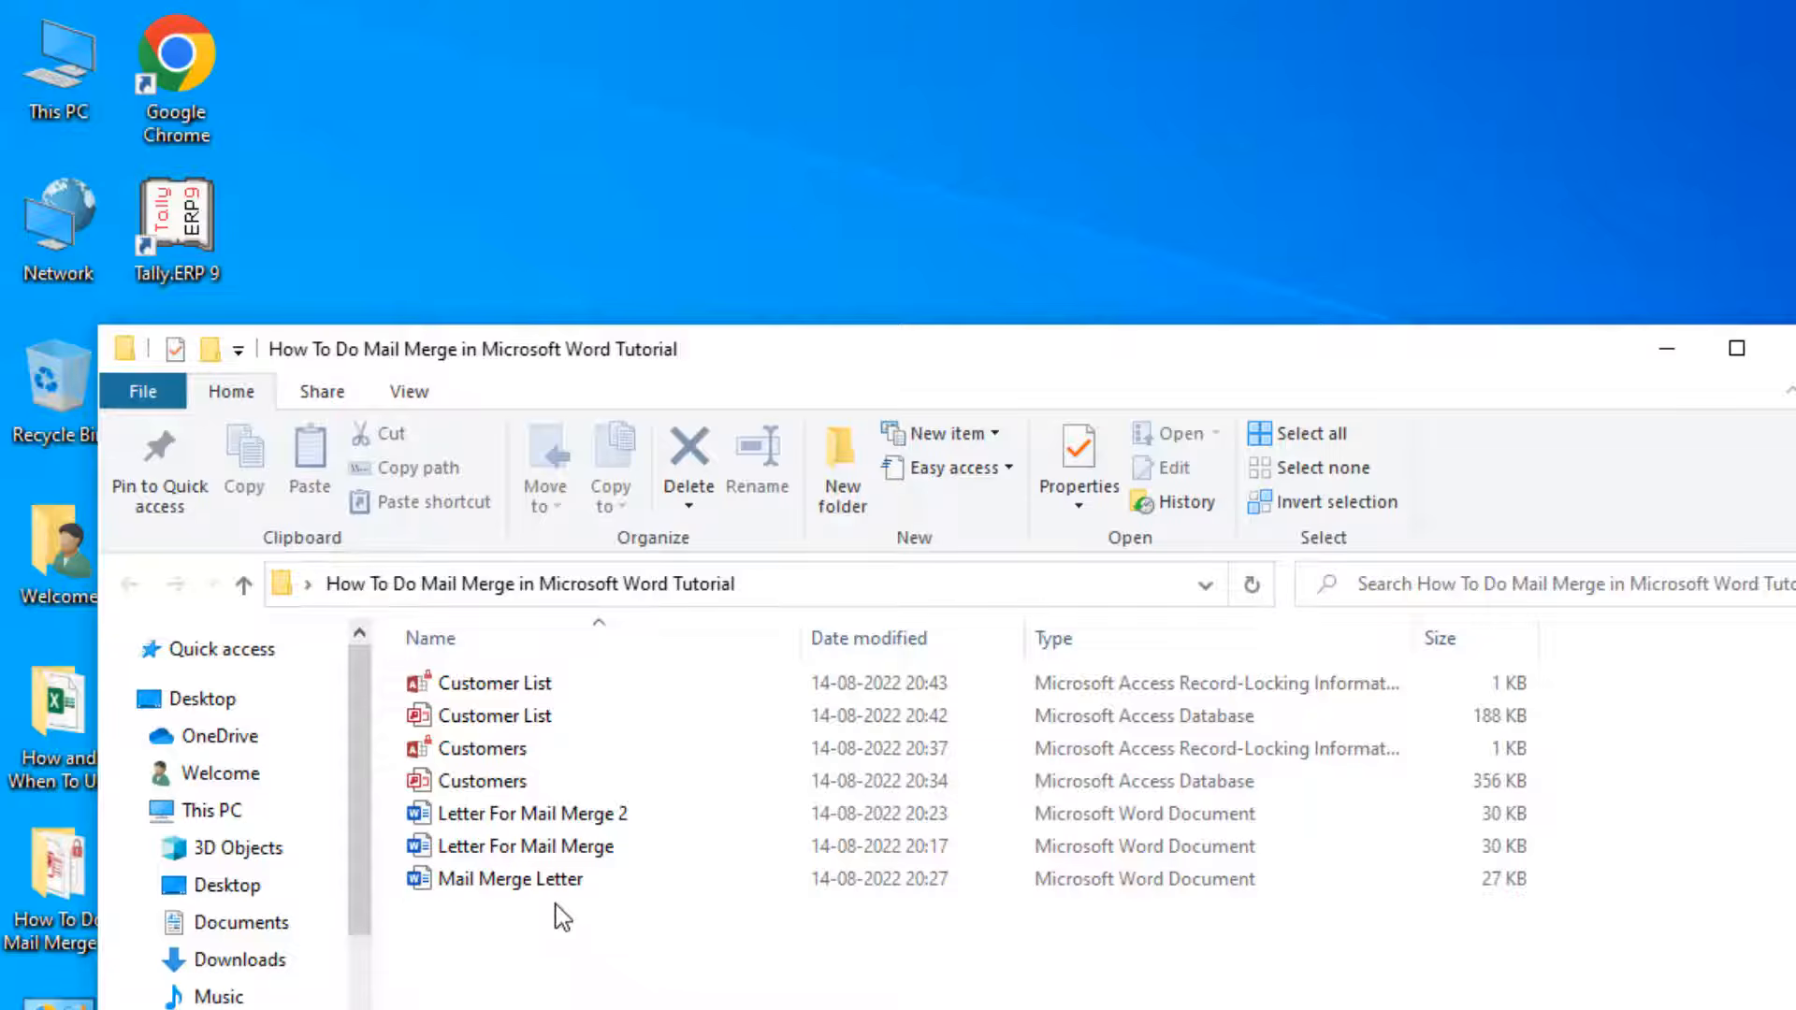
Select the Mail Merge Letter file in the tutorial folder, then close File Explorer.
left_click(518, 884)
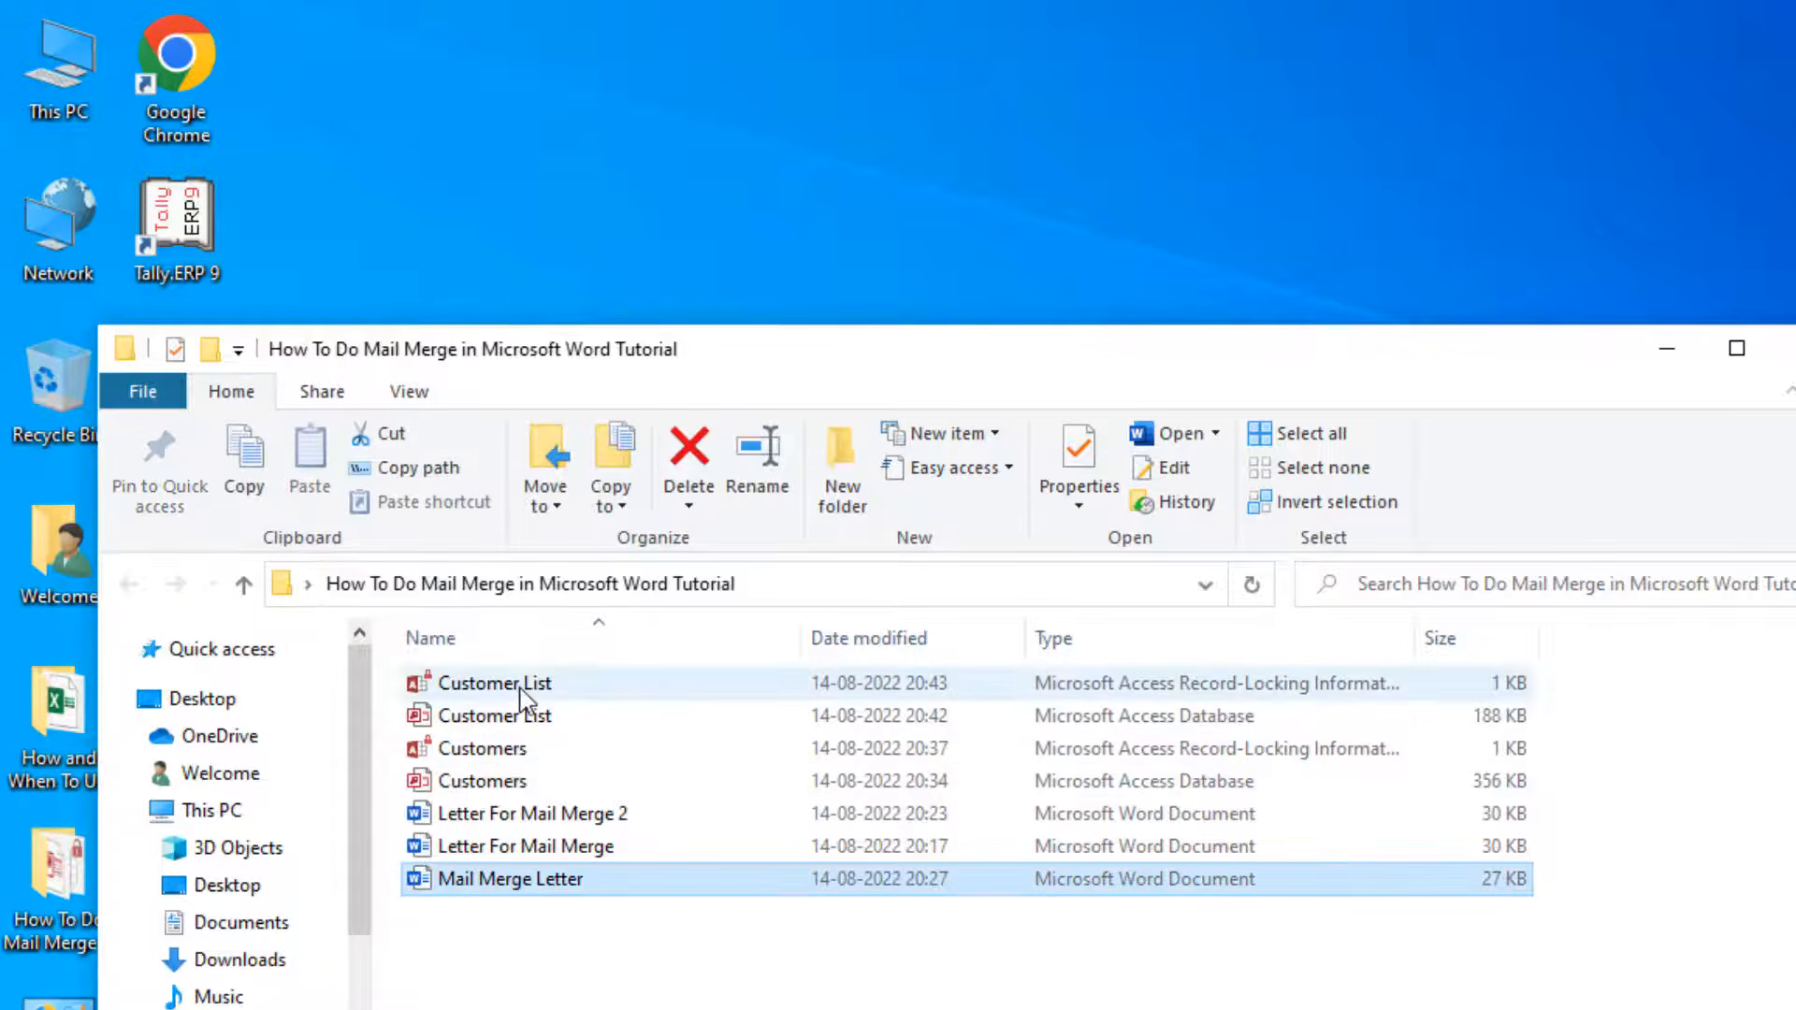
left_click(1781, 348)
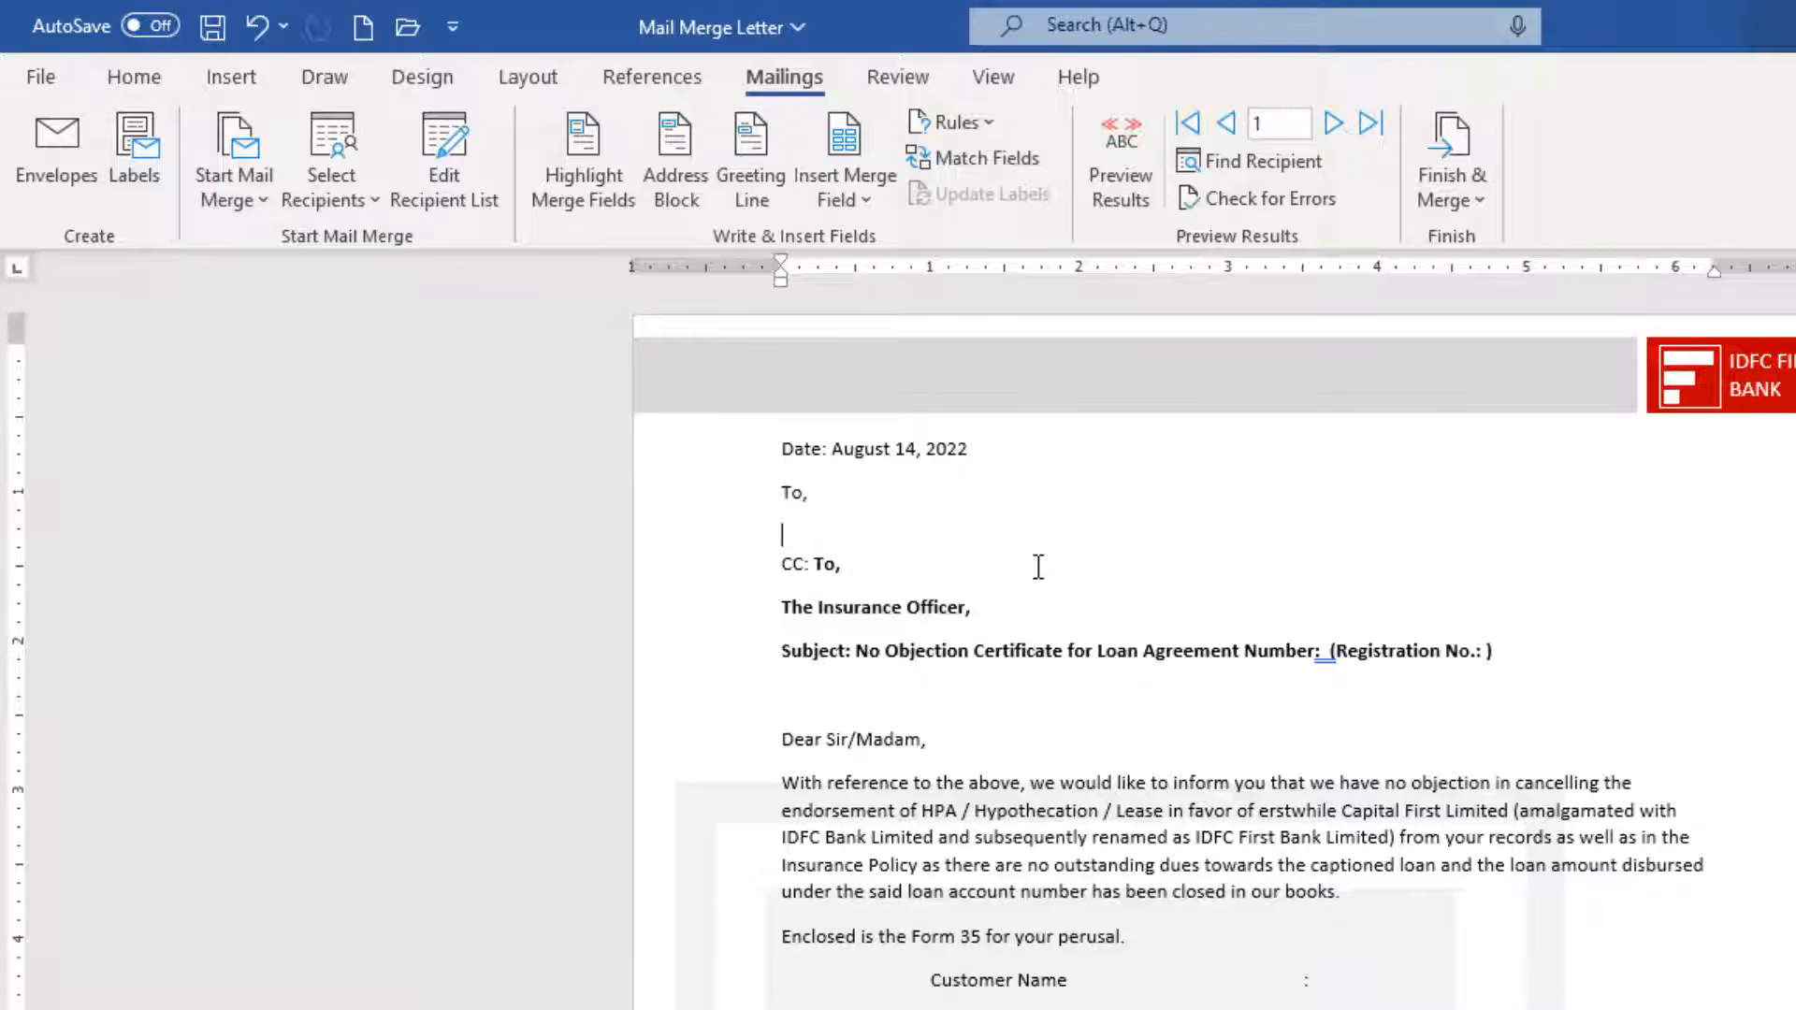
Replace the date with auto-updating 'August 14, 2022' and add an empty line below 'To,'.
left_click(839, 450)
key("ctrl+z")
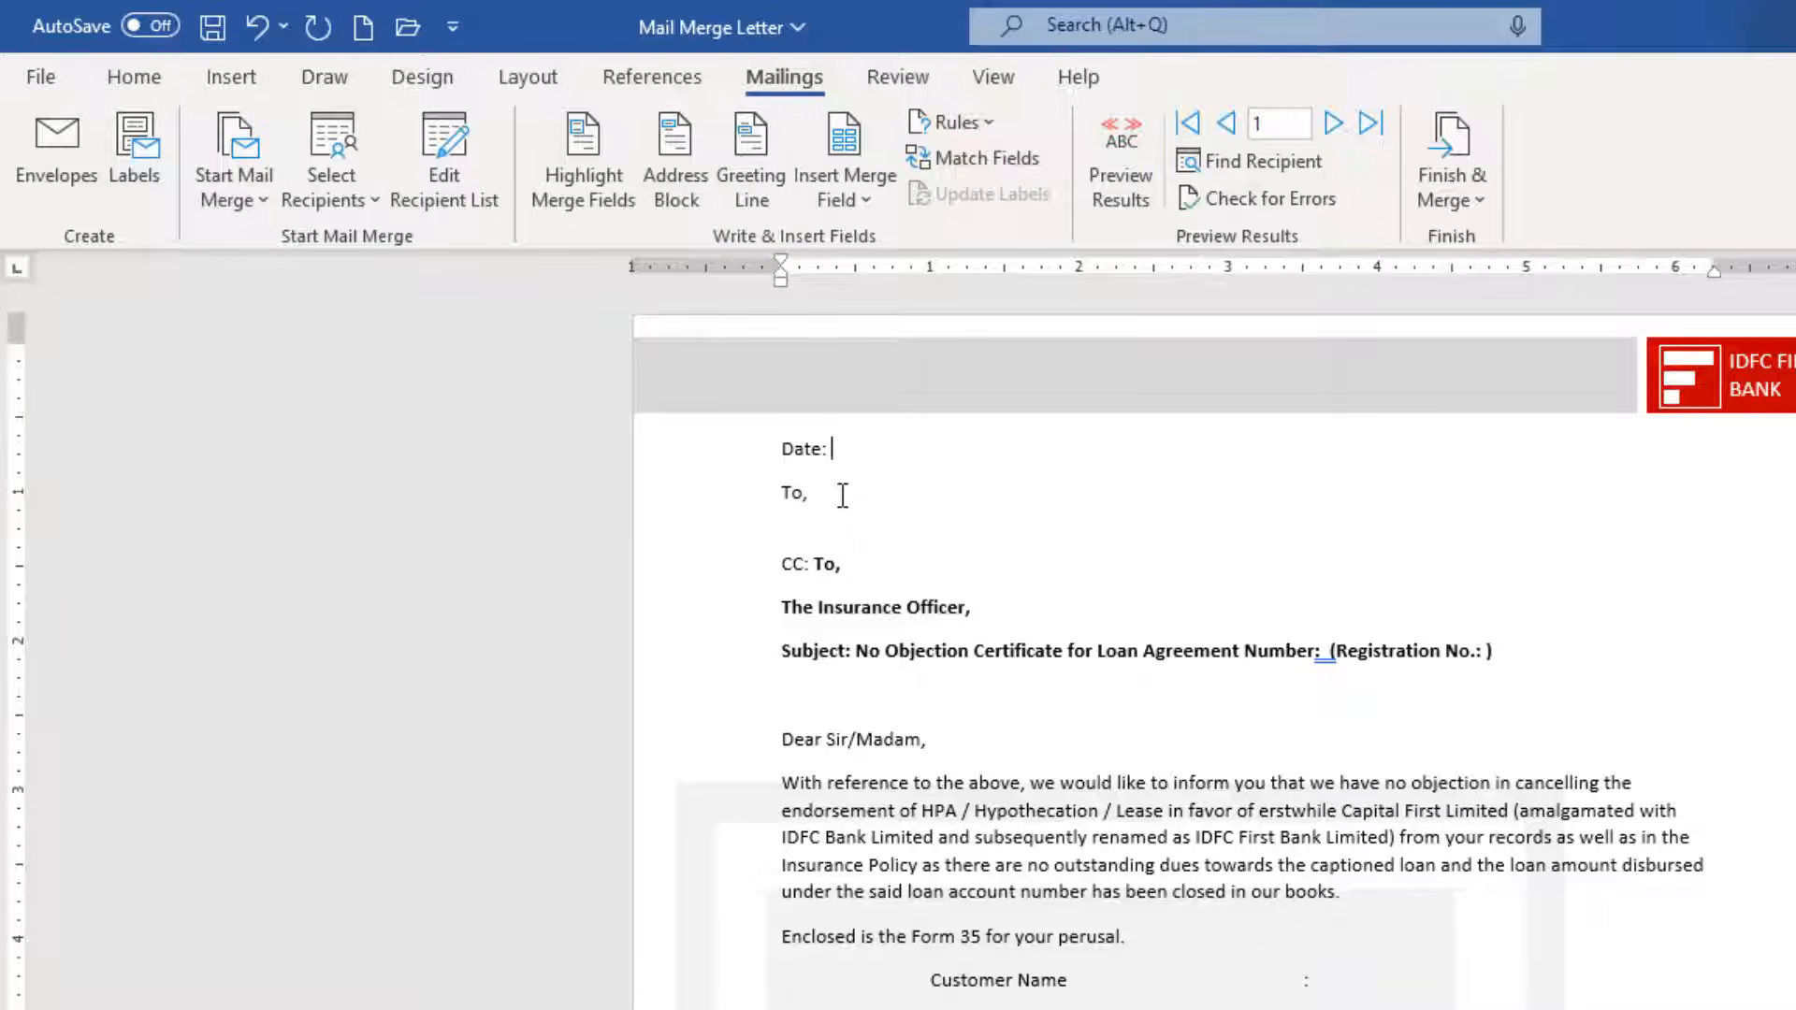
left_click(221, 80)
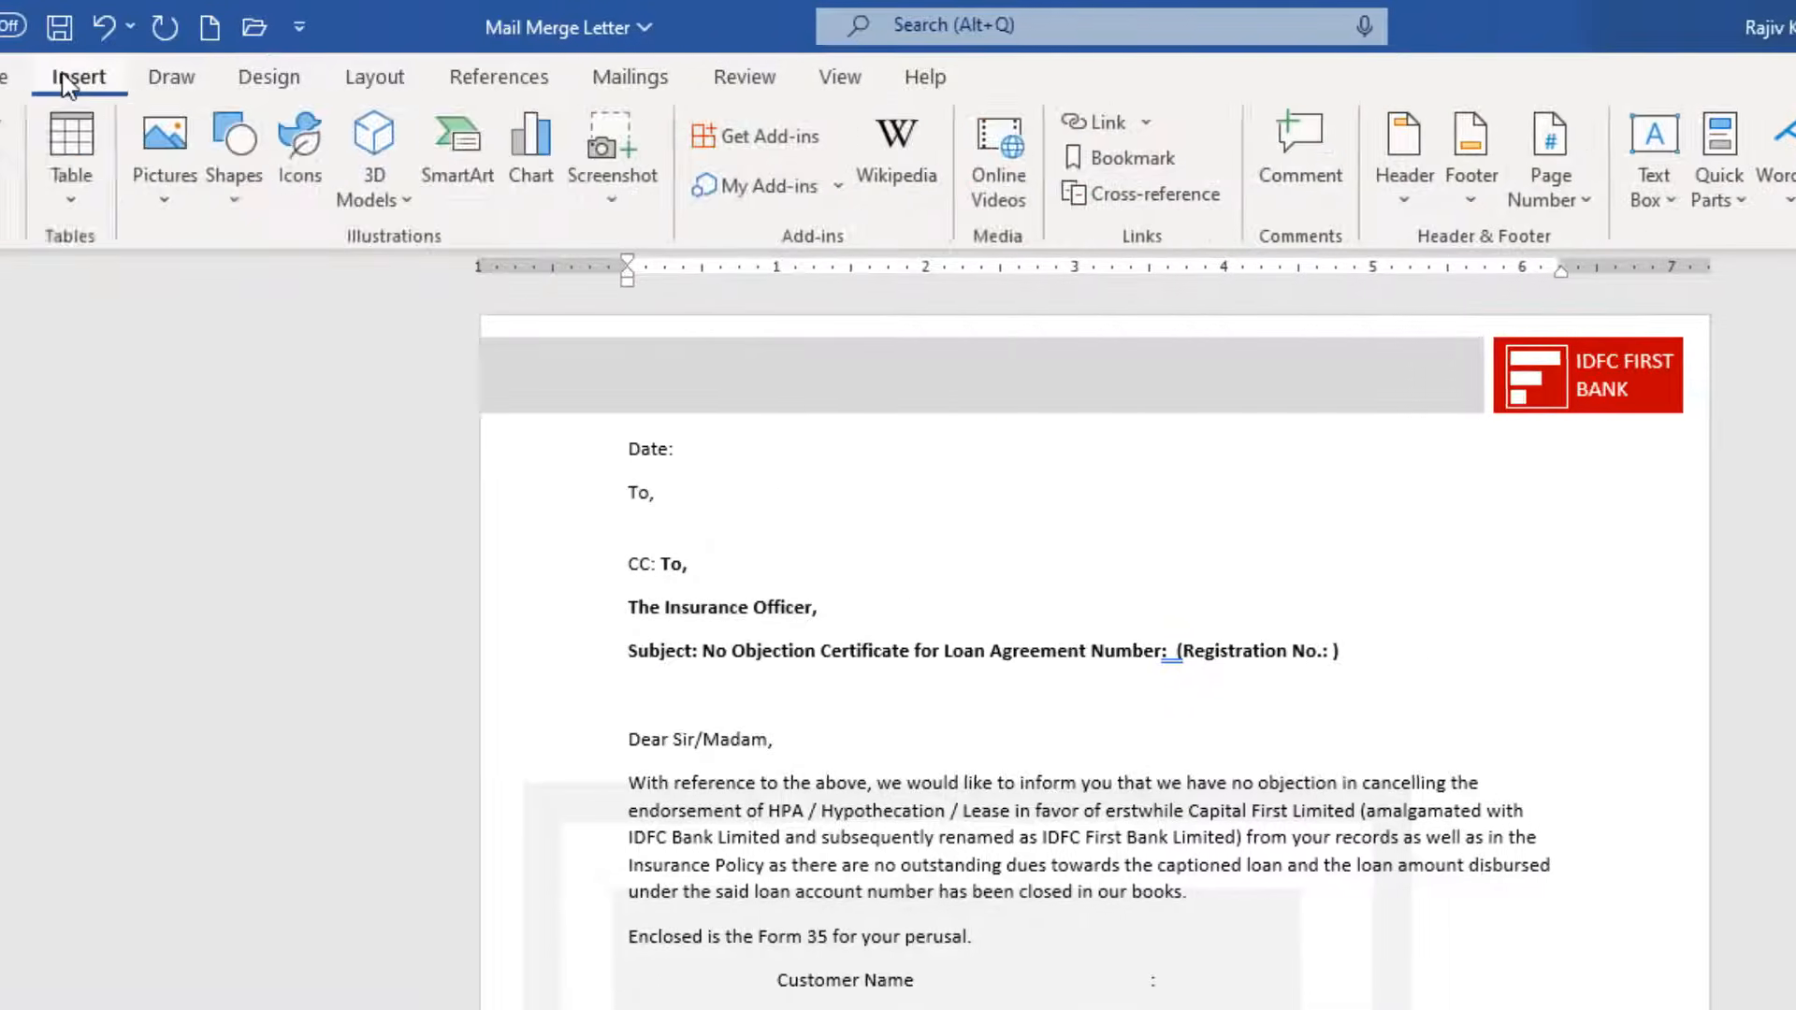
left_click(1468, 161)
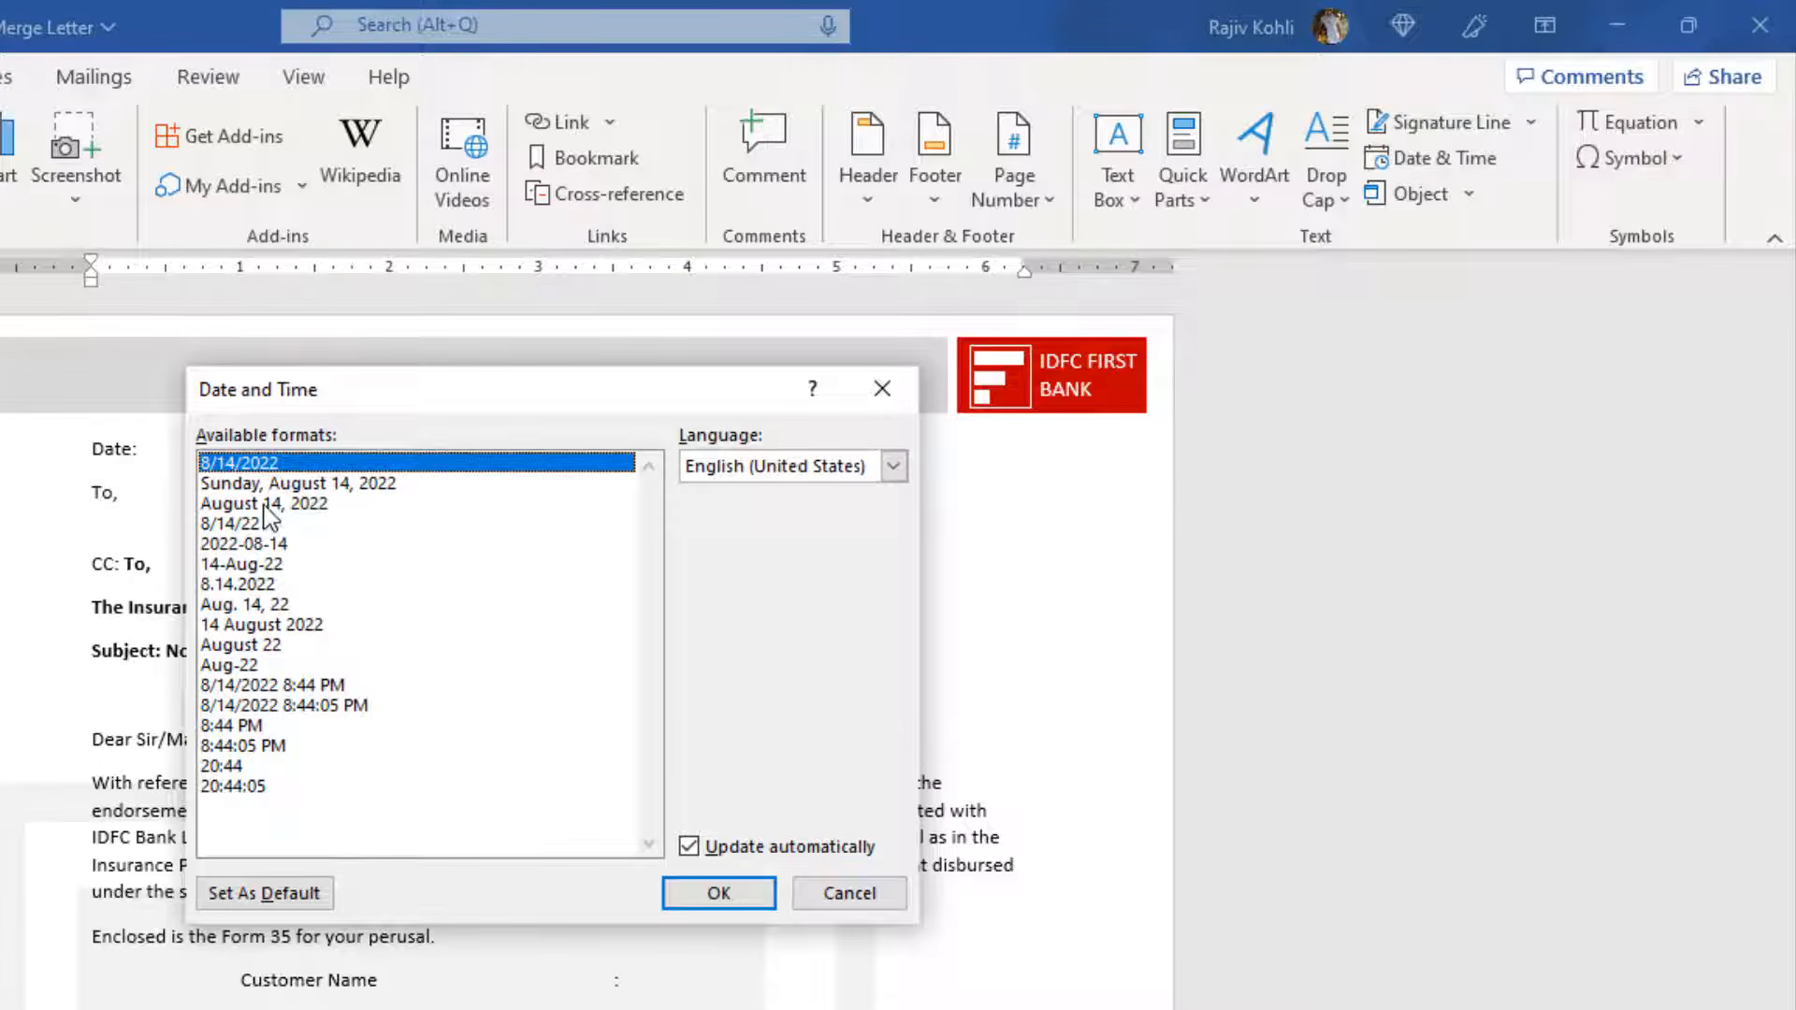
left_click(269, 505)
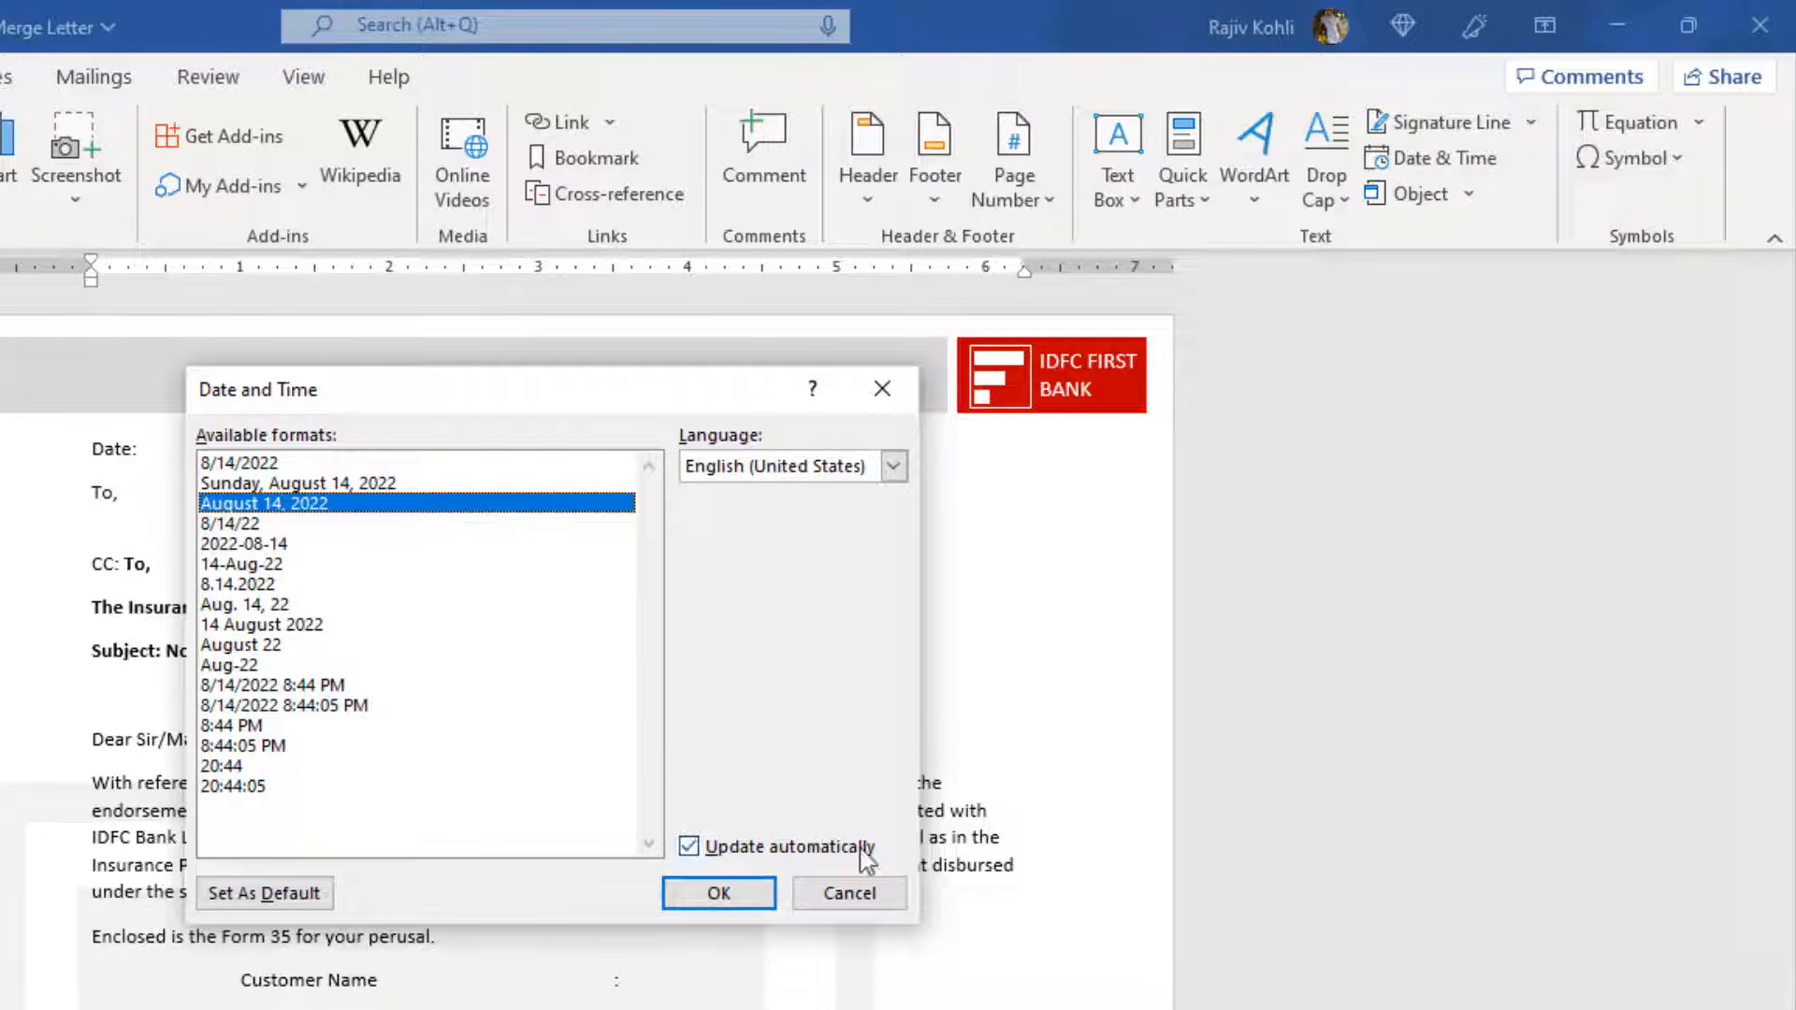
left_click(719, 892)
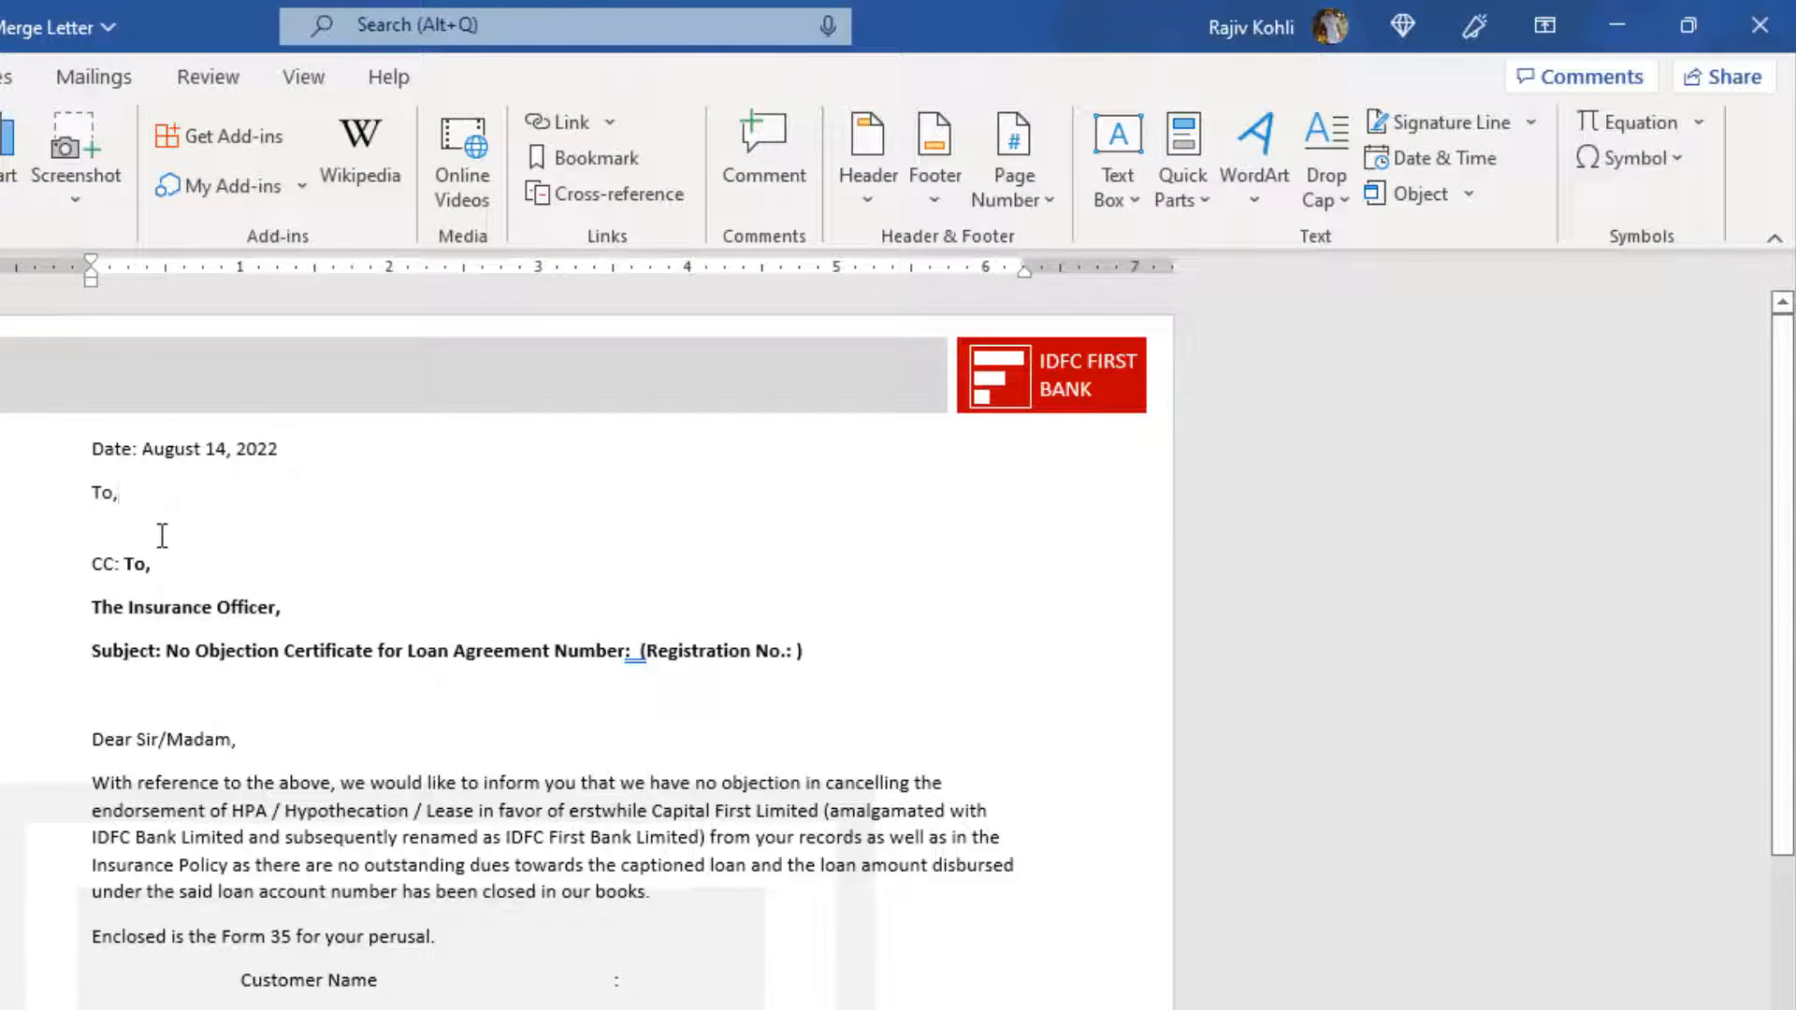
key("Return")
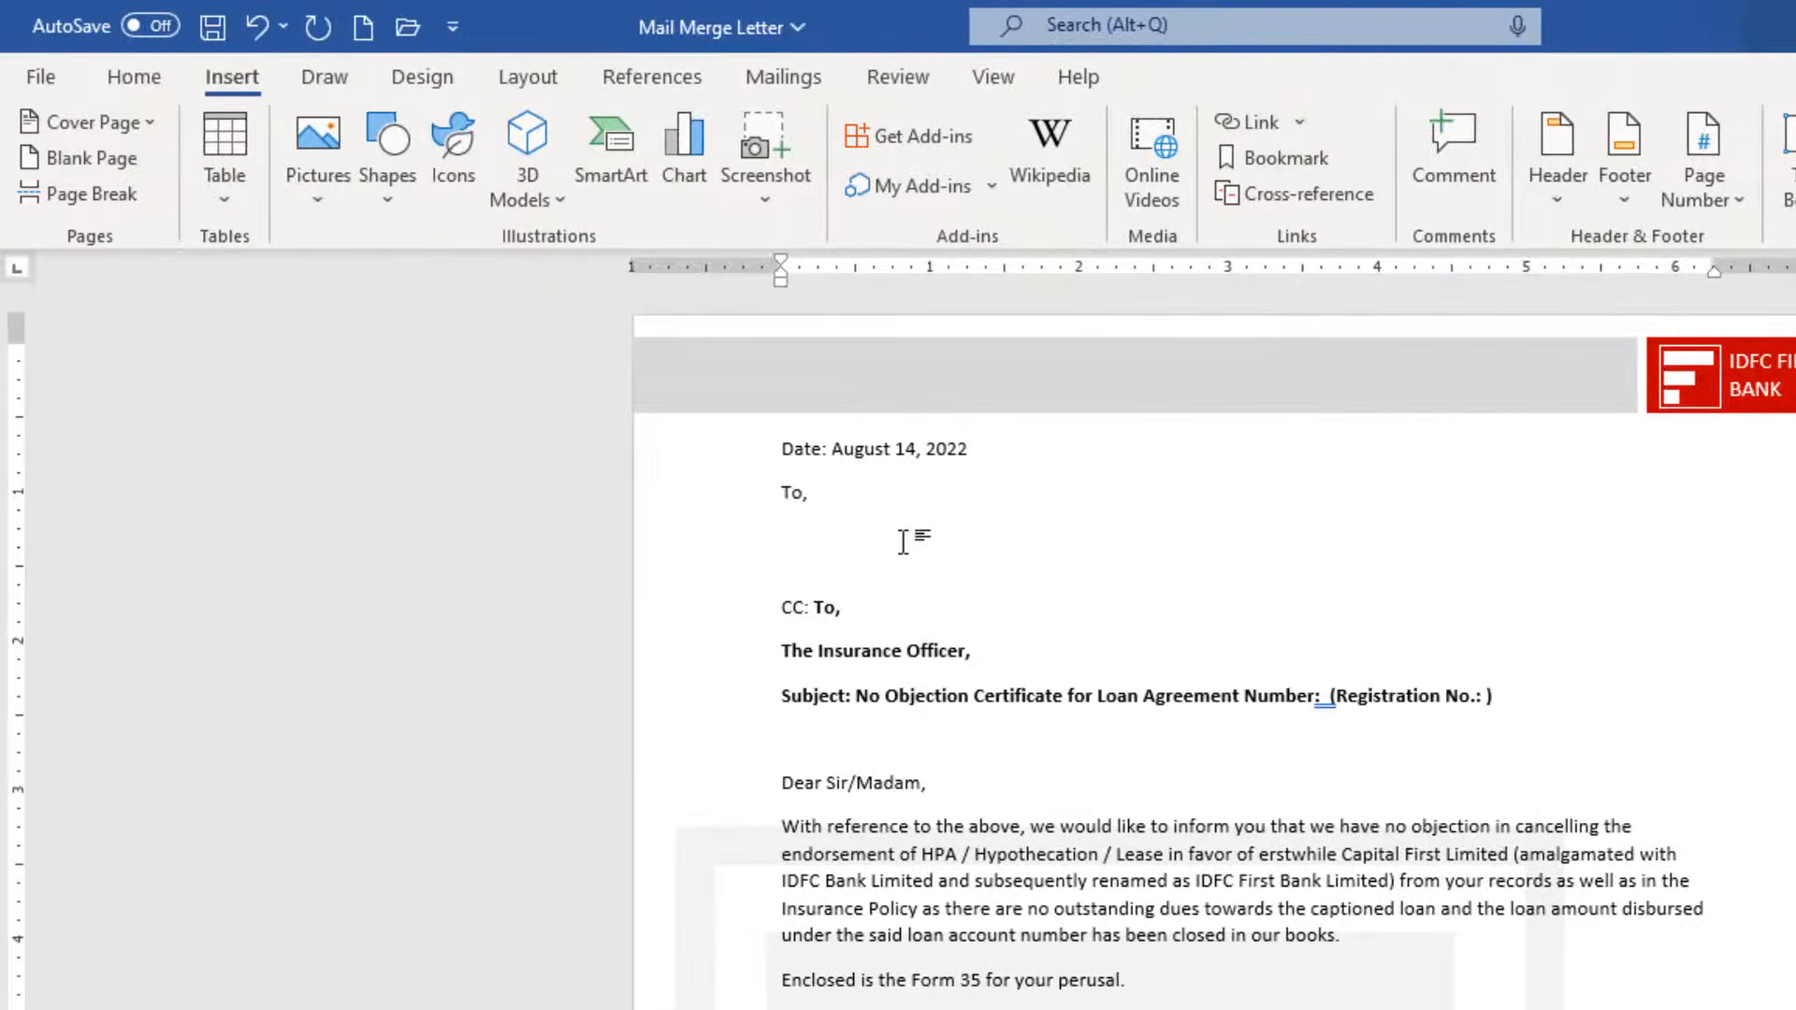
Insert Customer_Name, Address_Line_1 and Address_Line_2 merge fields on separate lines under 'To,'.
left_click(783, 78)
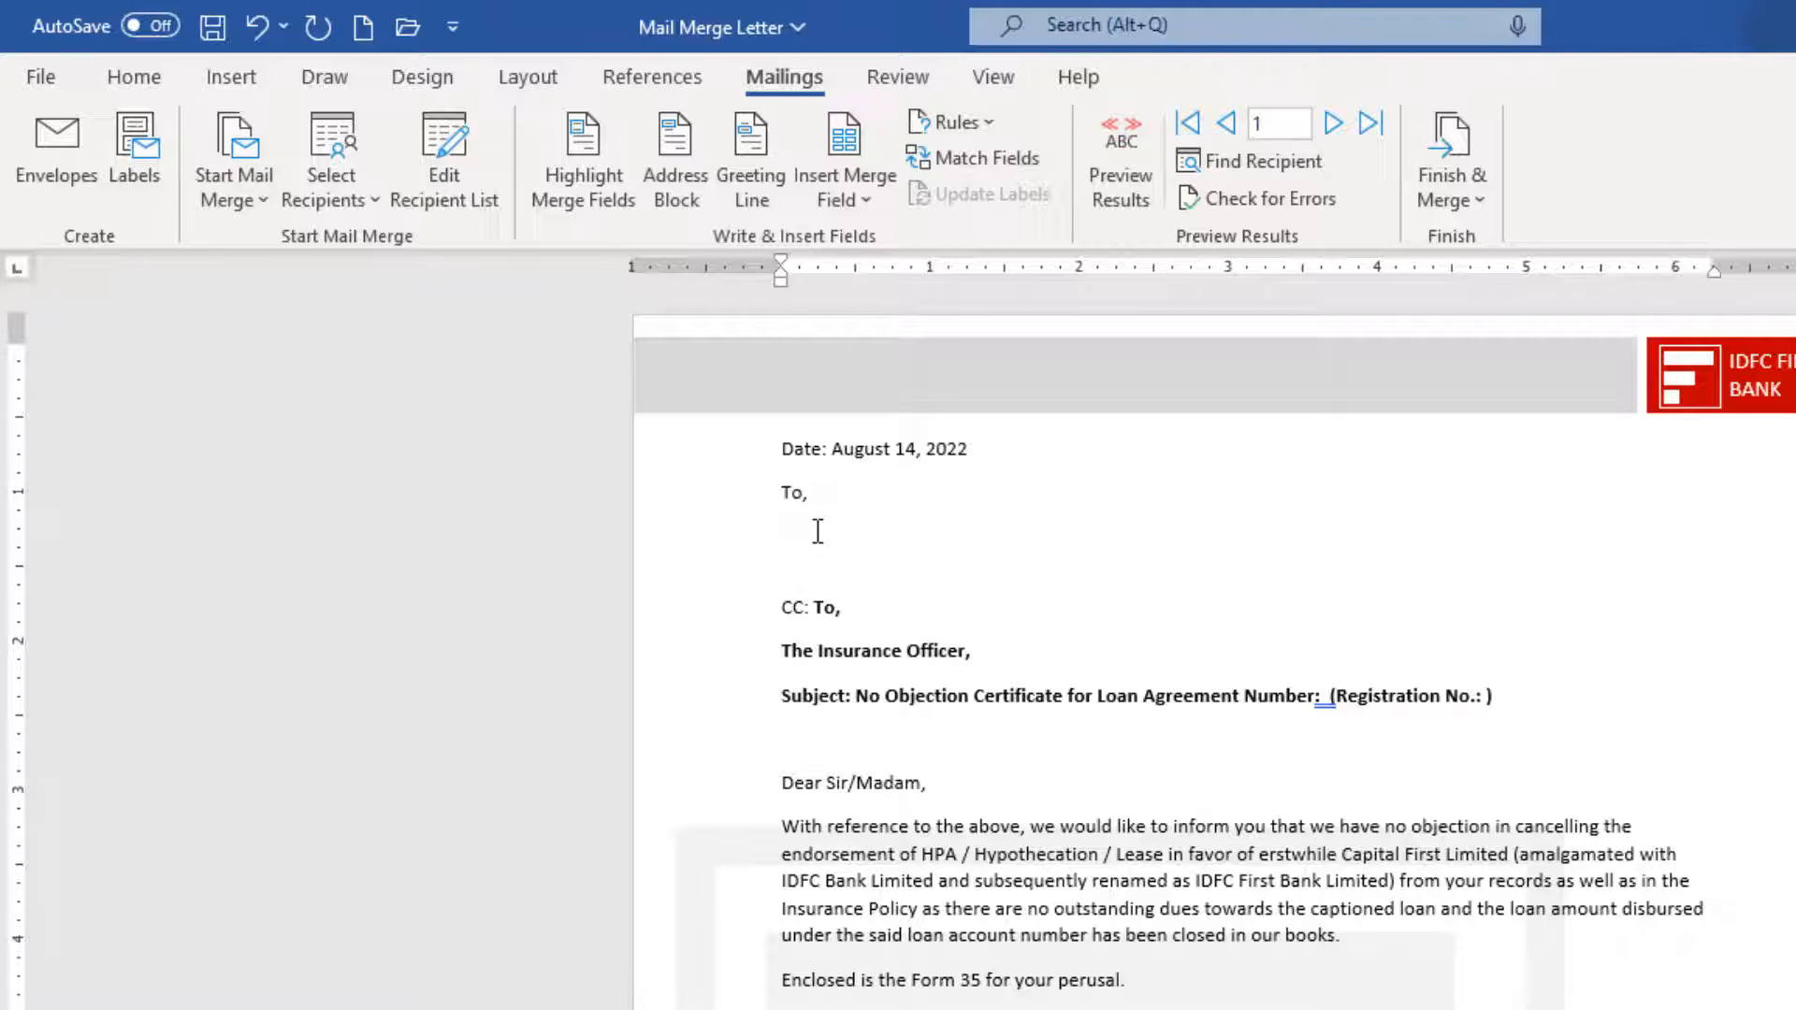
left_click(856, 200)
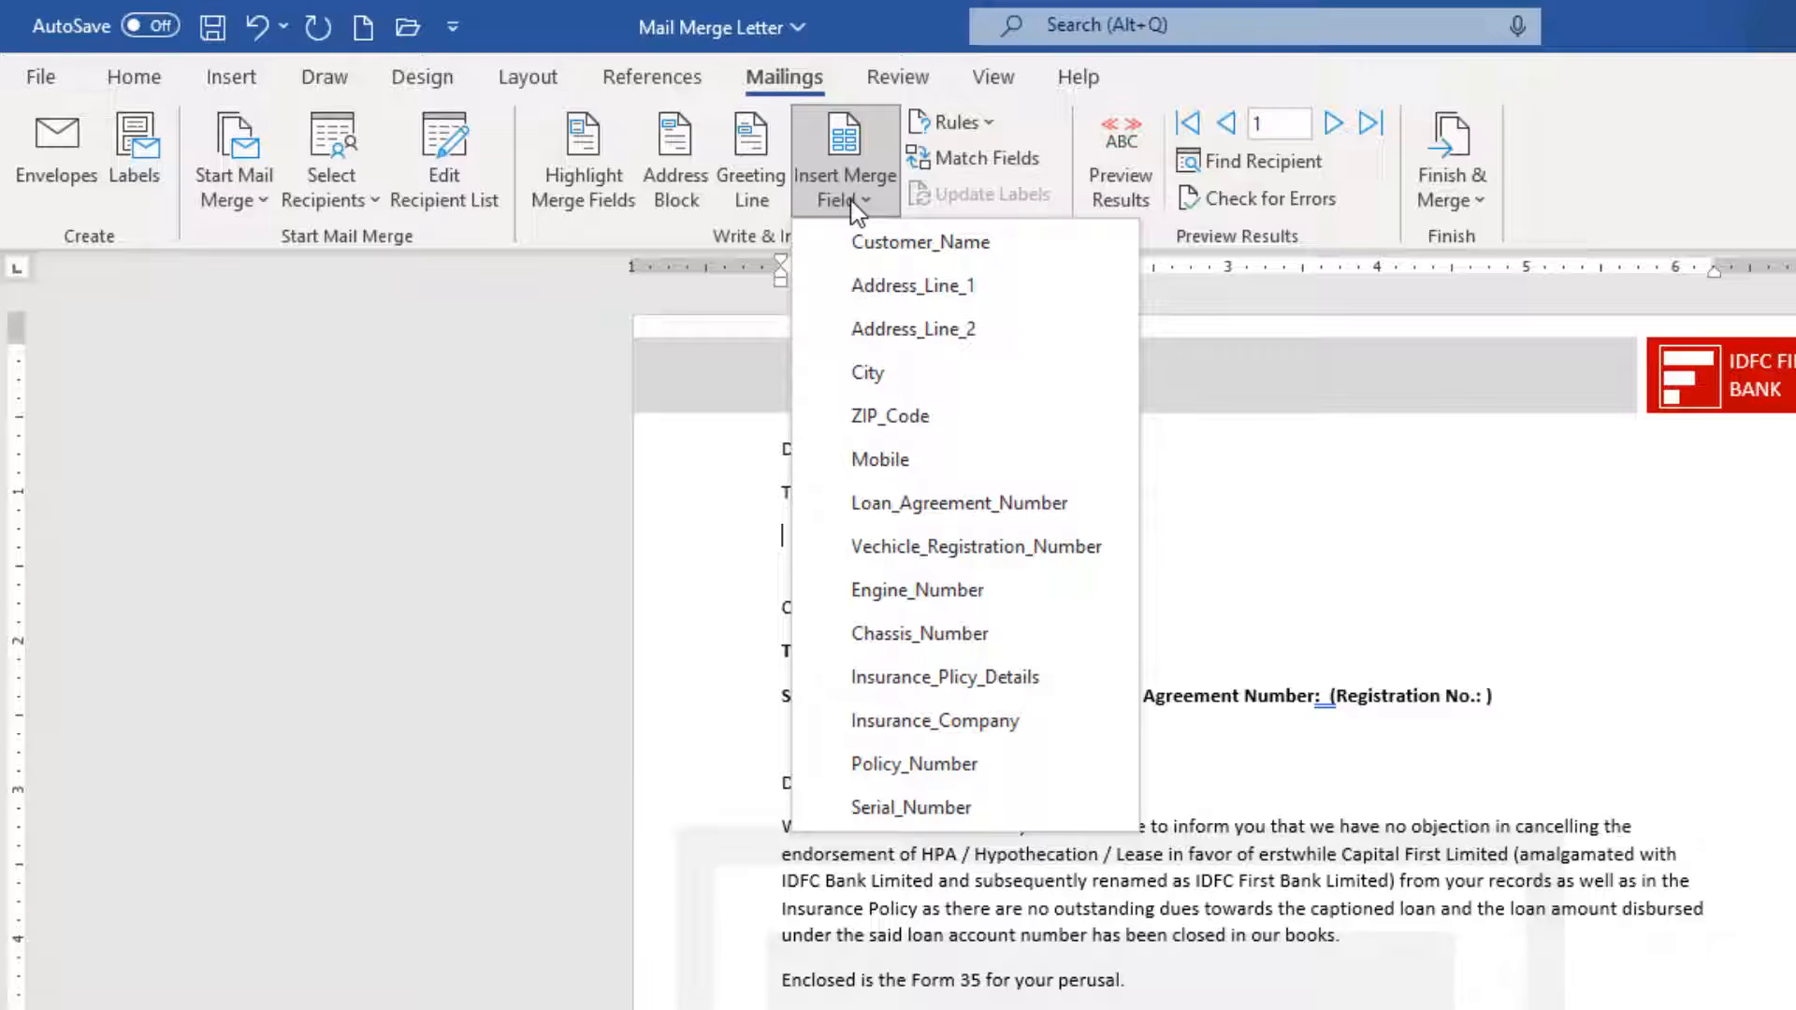
left_click(862, 255)
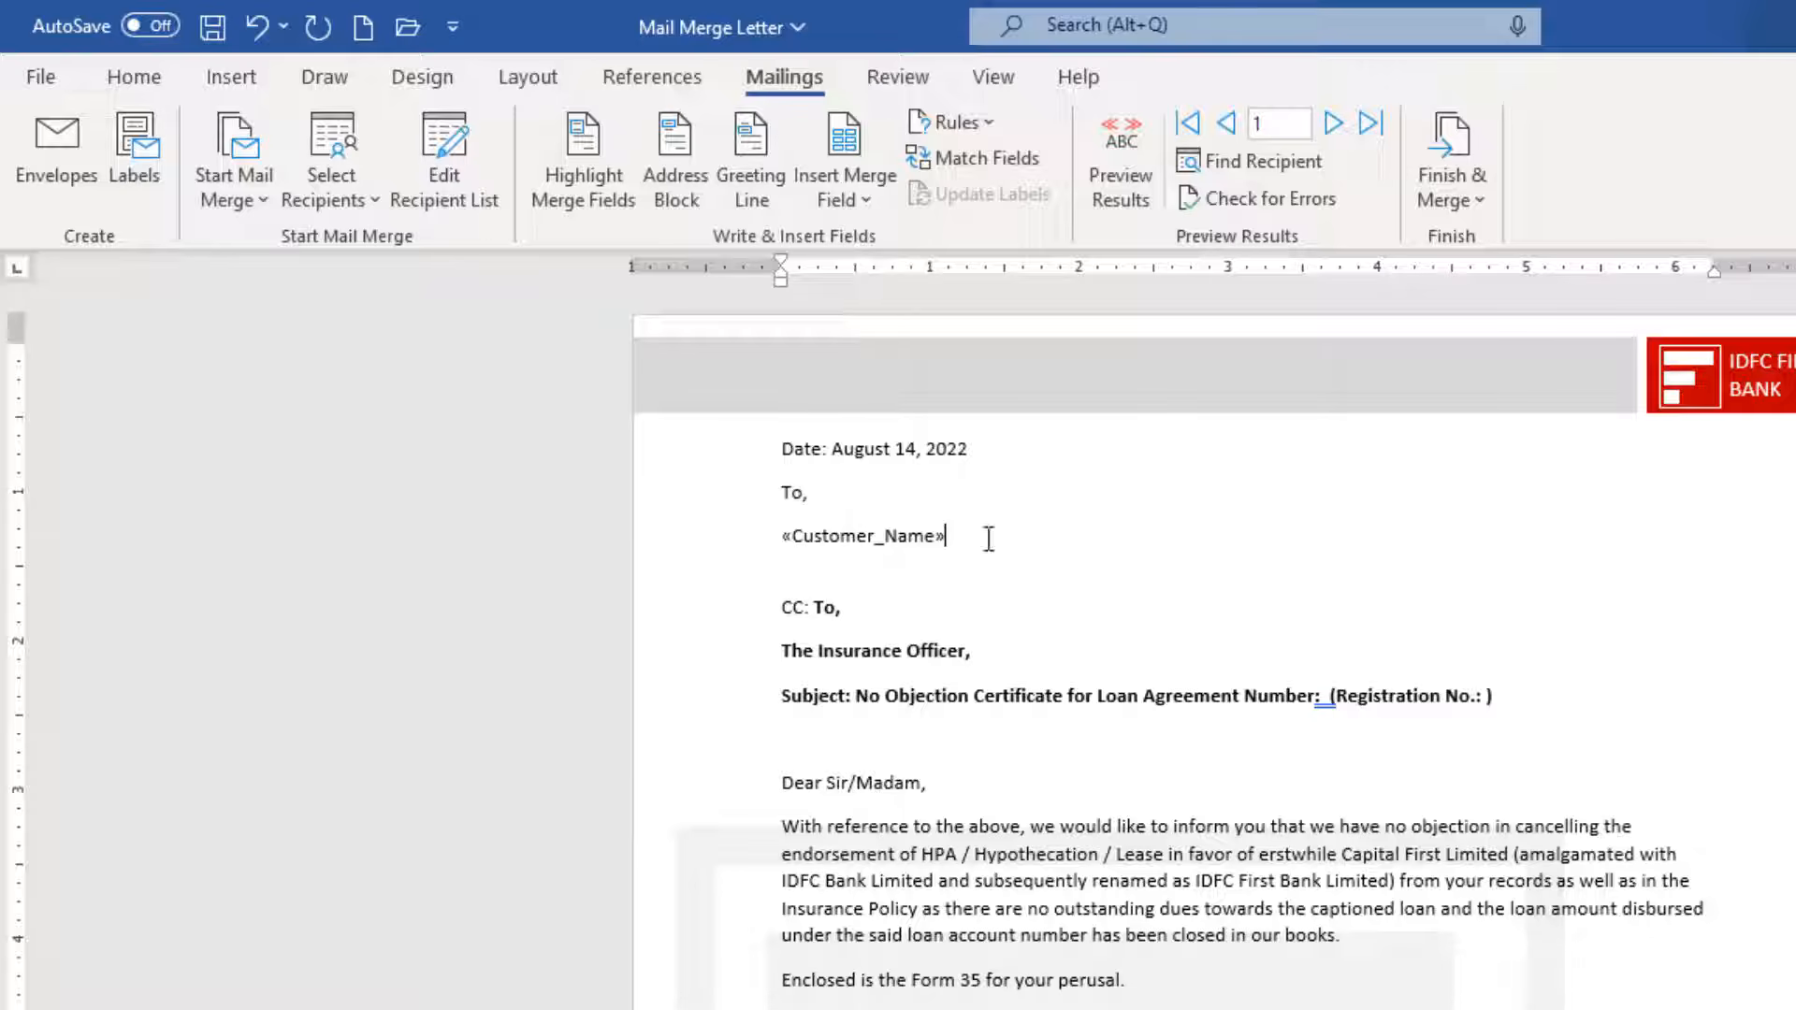
key("Return")
left_click(837, 200)
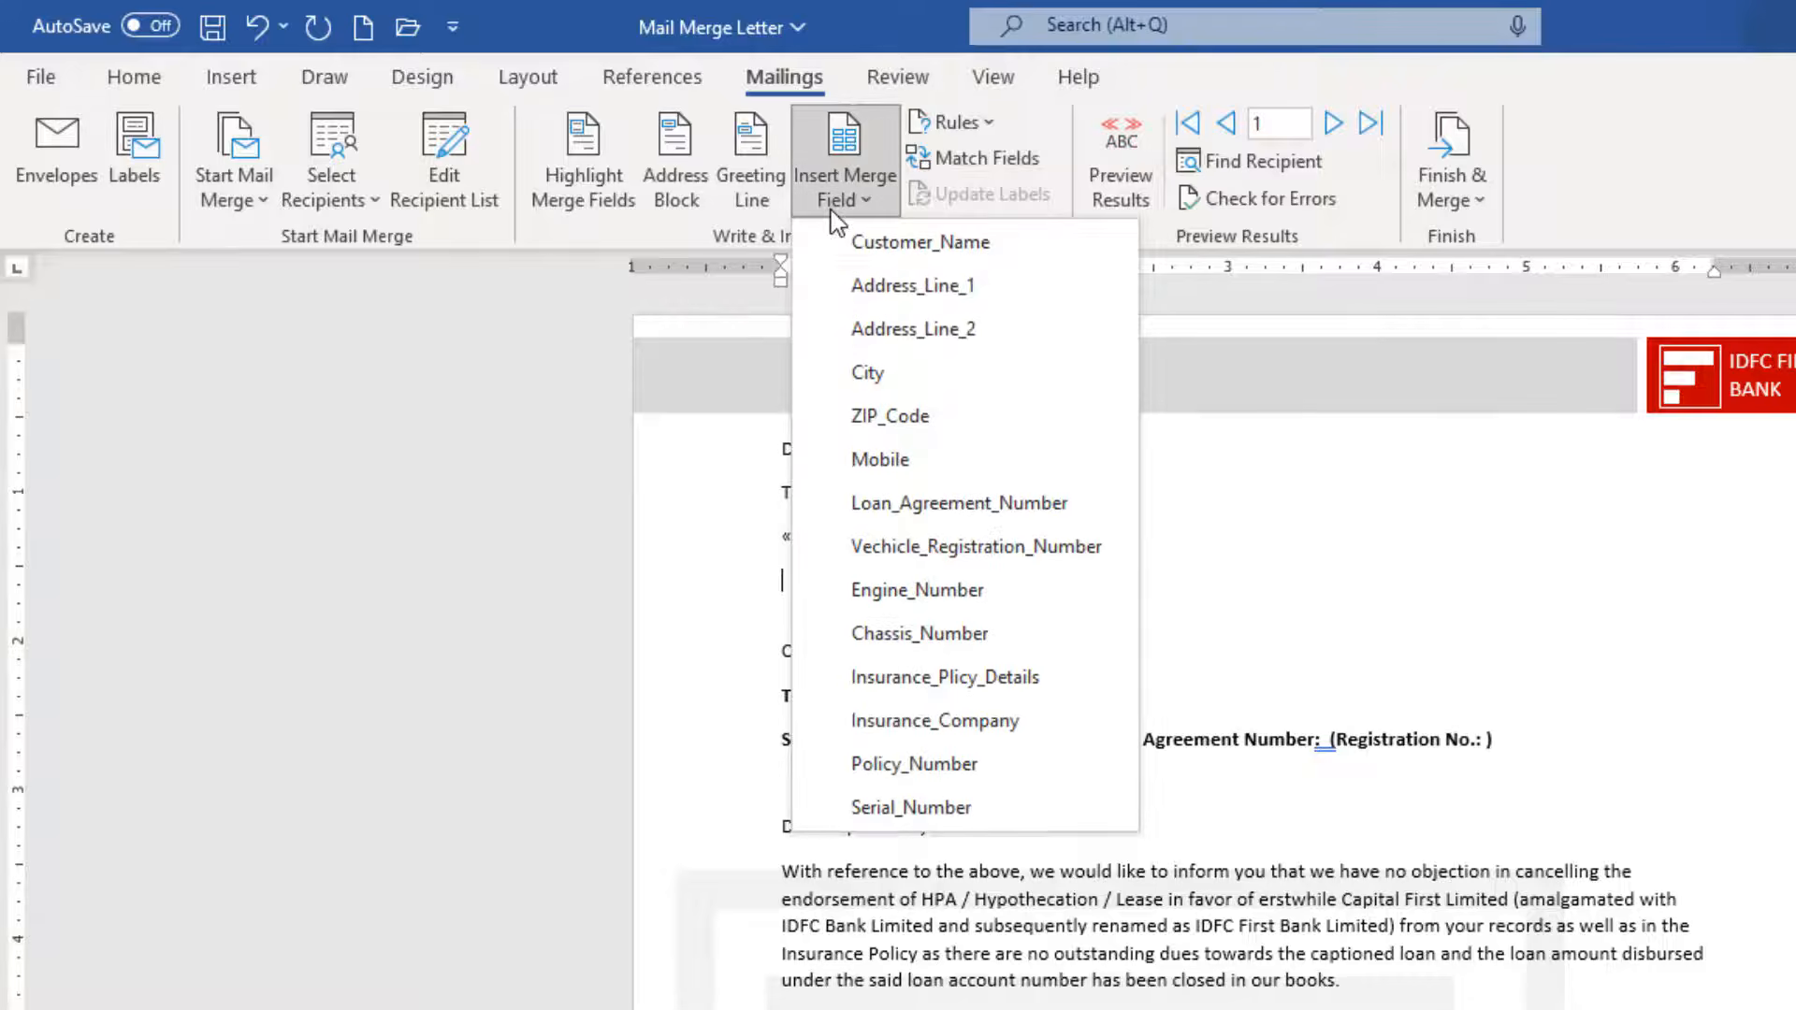
left_click(846, 286)
key("Return")
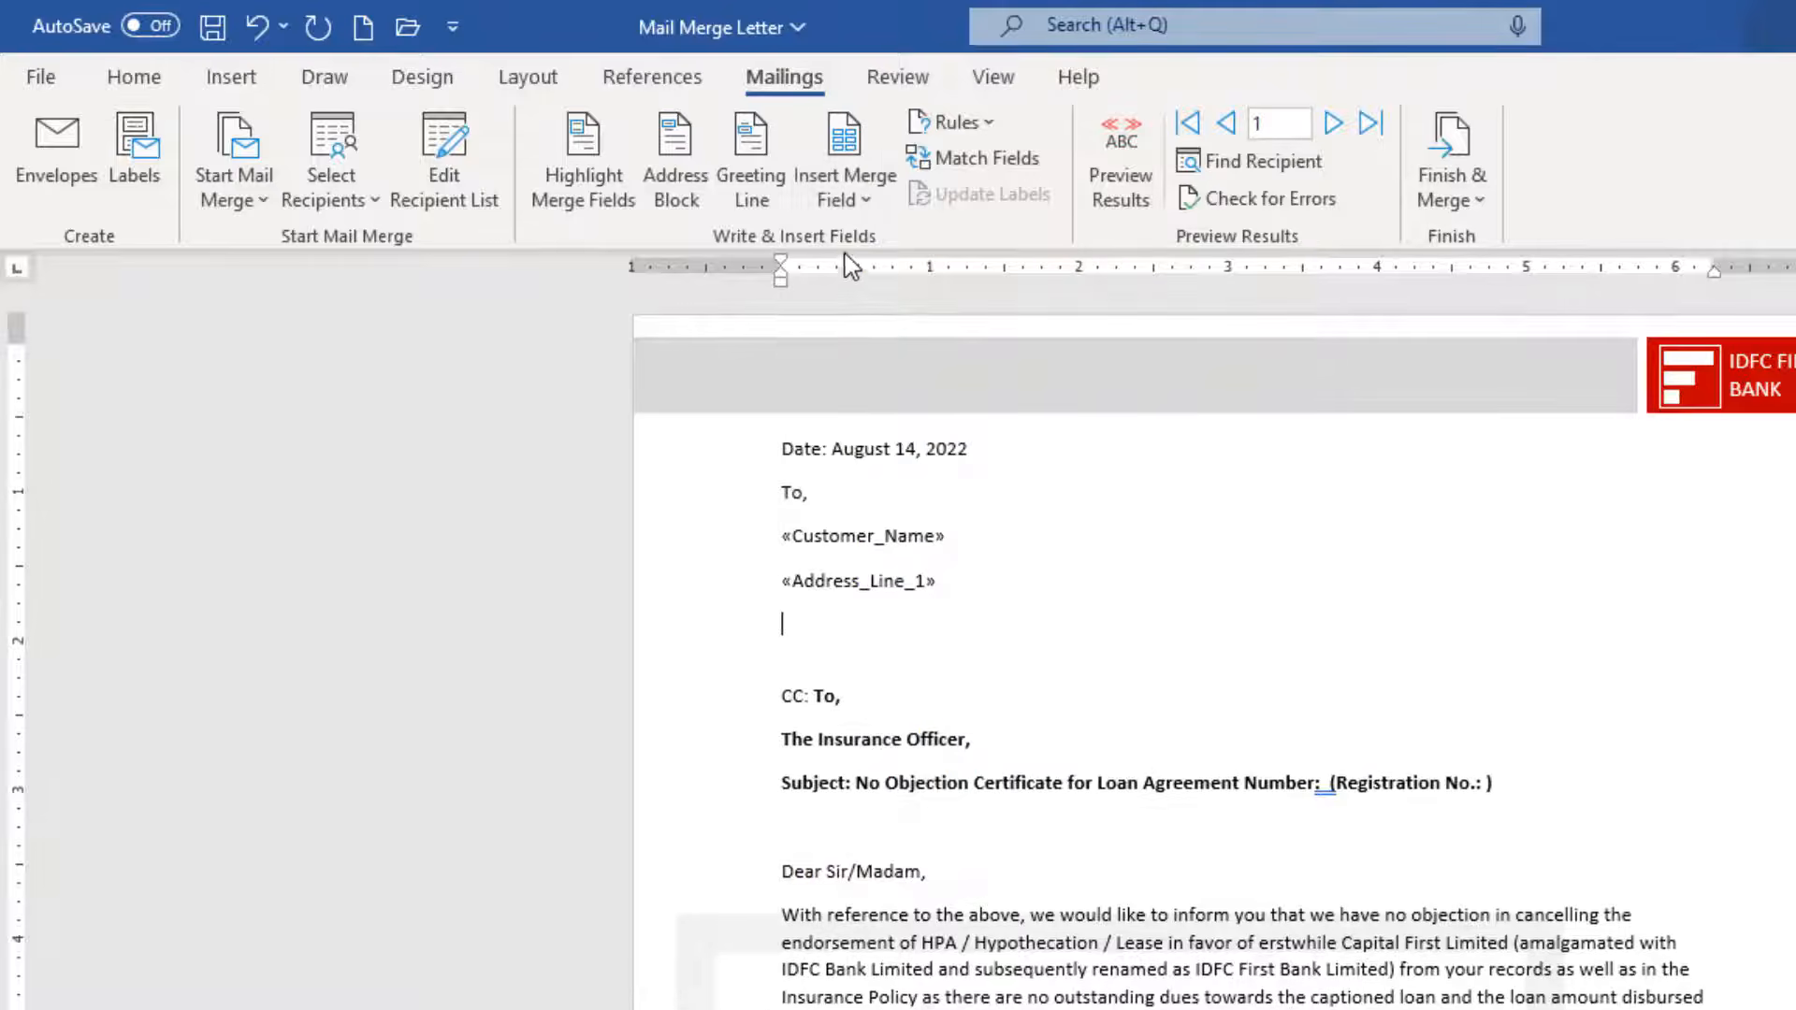
left_click(842, 192)
left_click(889, 332)
key("Return")
Add a 'City - ZIP_Code' line and a Mobile field line to the recipient block.
left_click(842, 187)
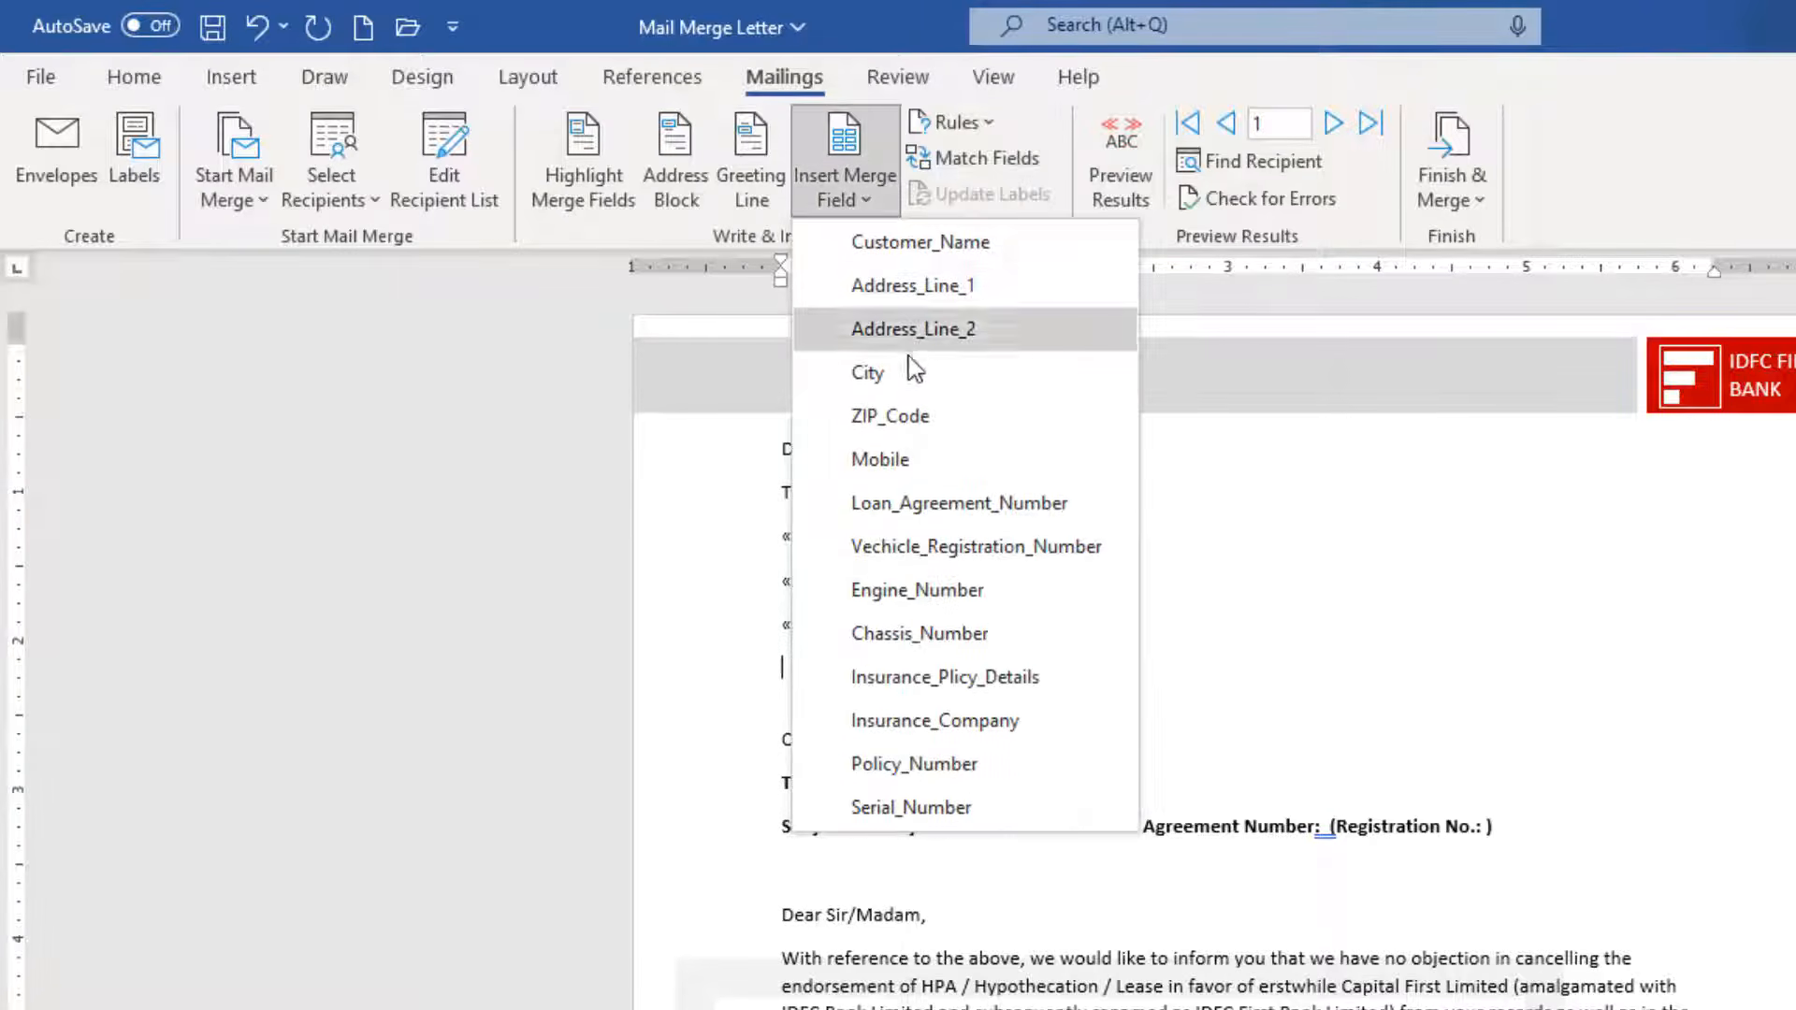
left_click(902, 365)
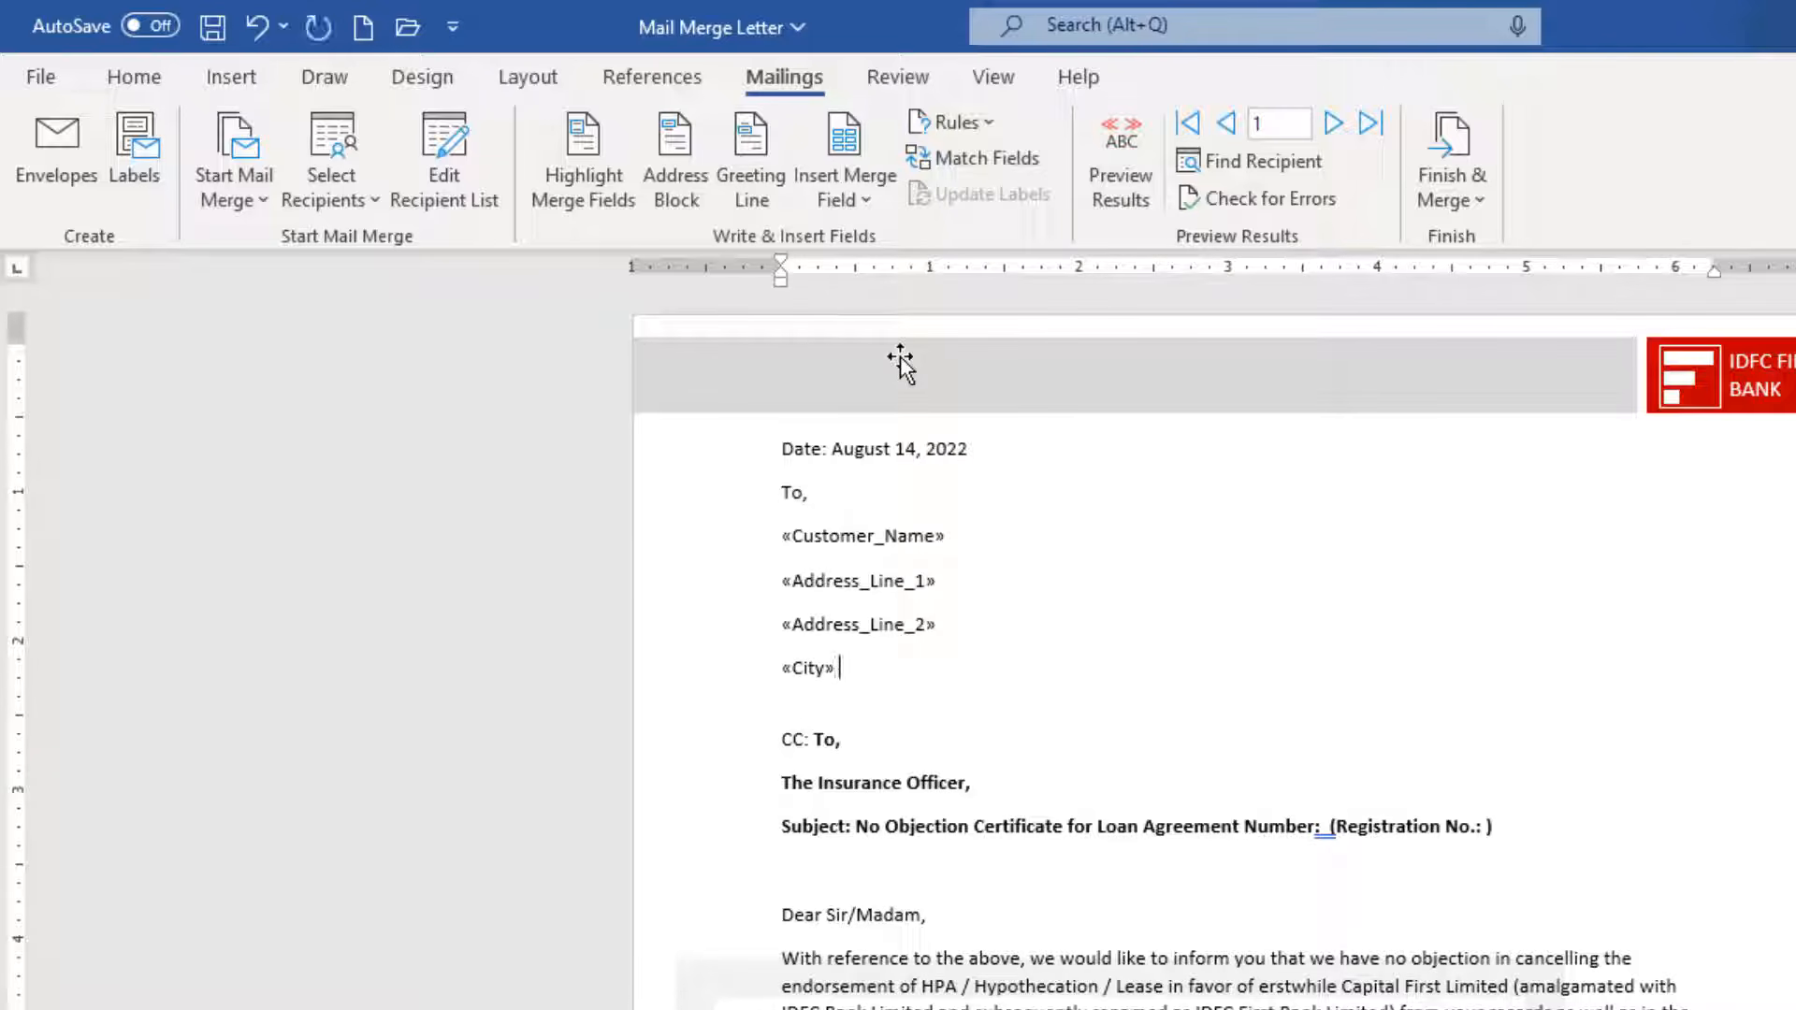
type("-")
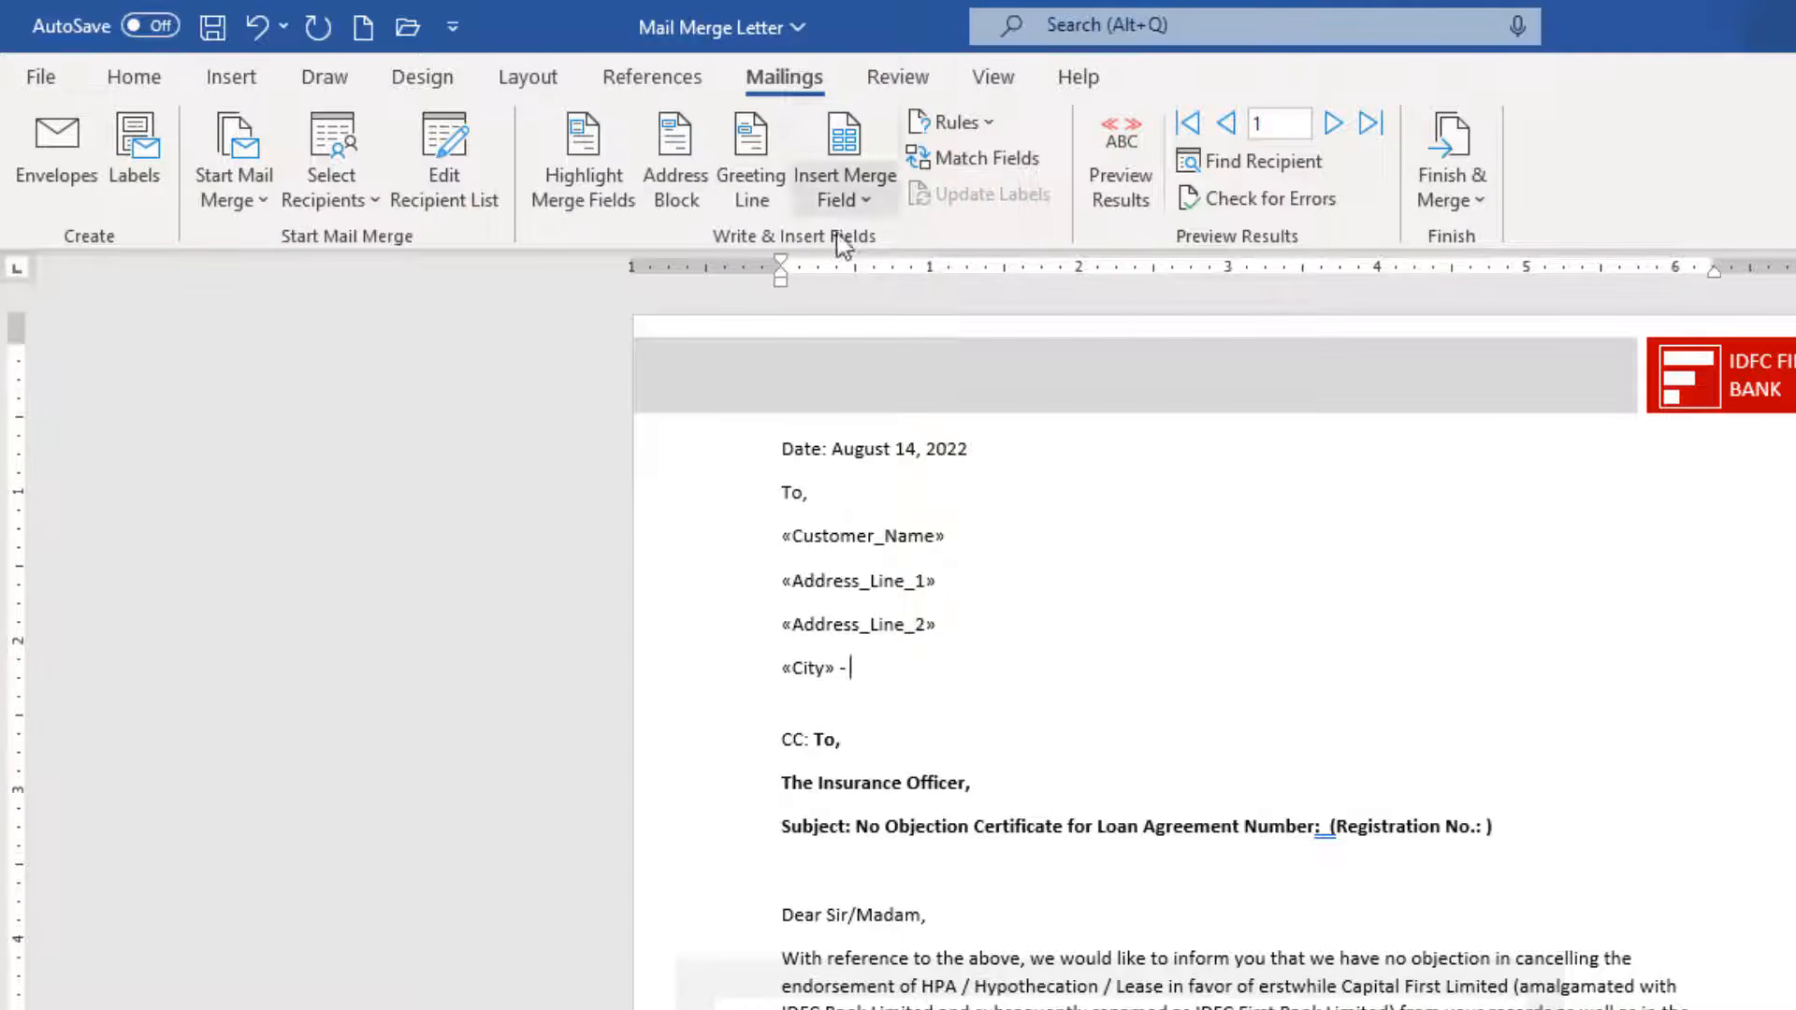
left_click(851, 200)
left_click(904, 421)
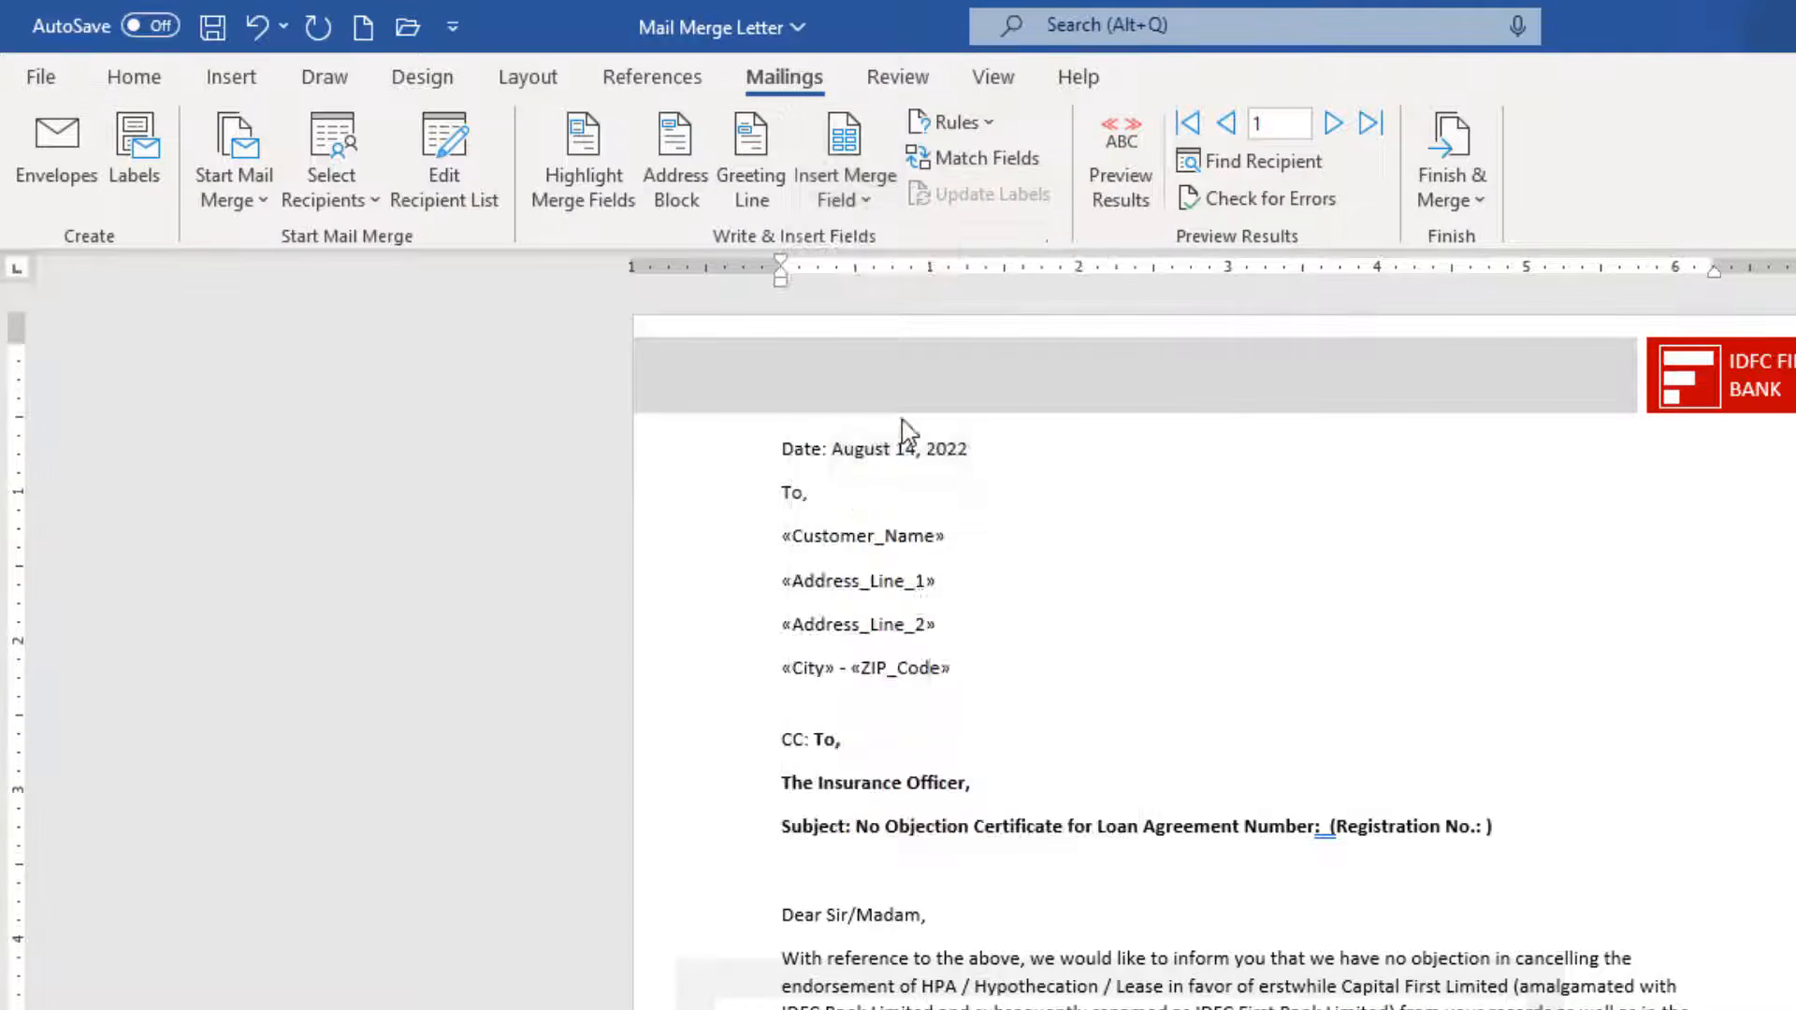
key("Return")
left_click(833, 217)
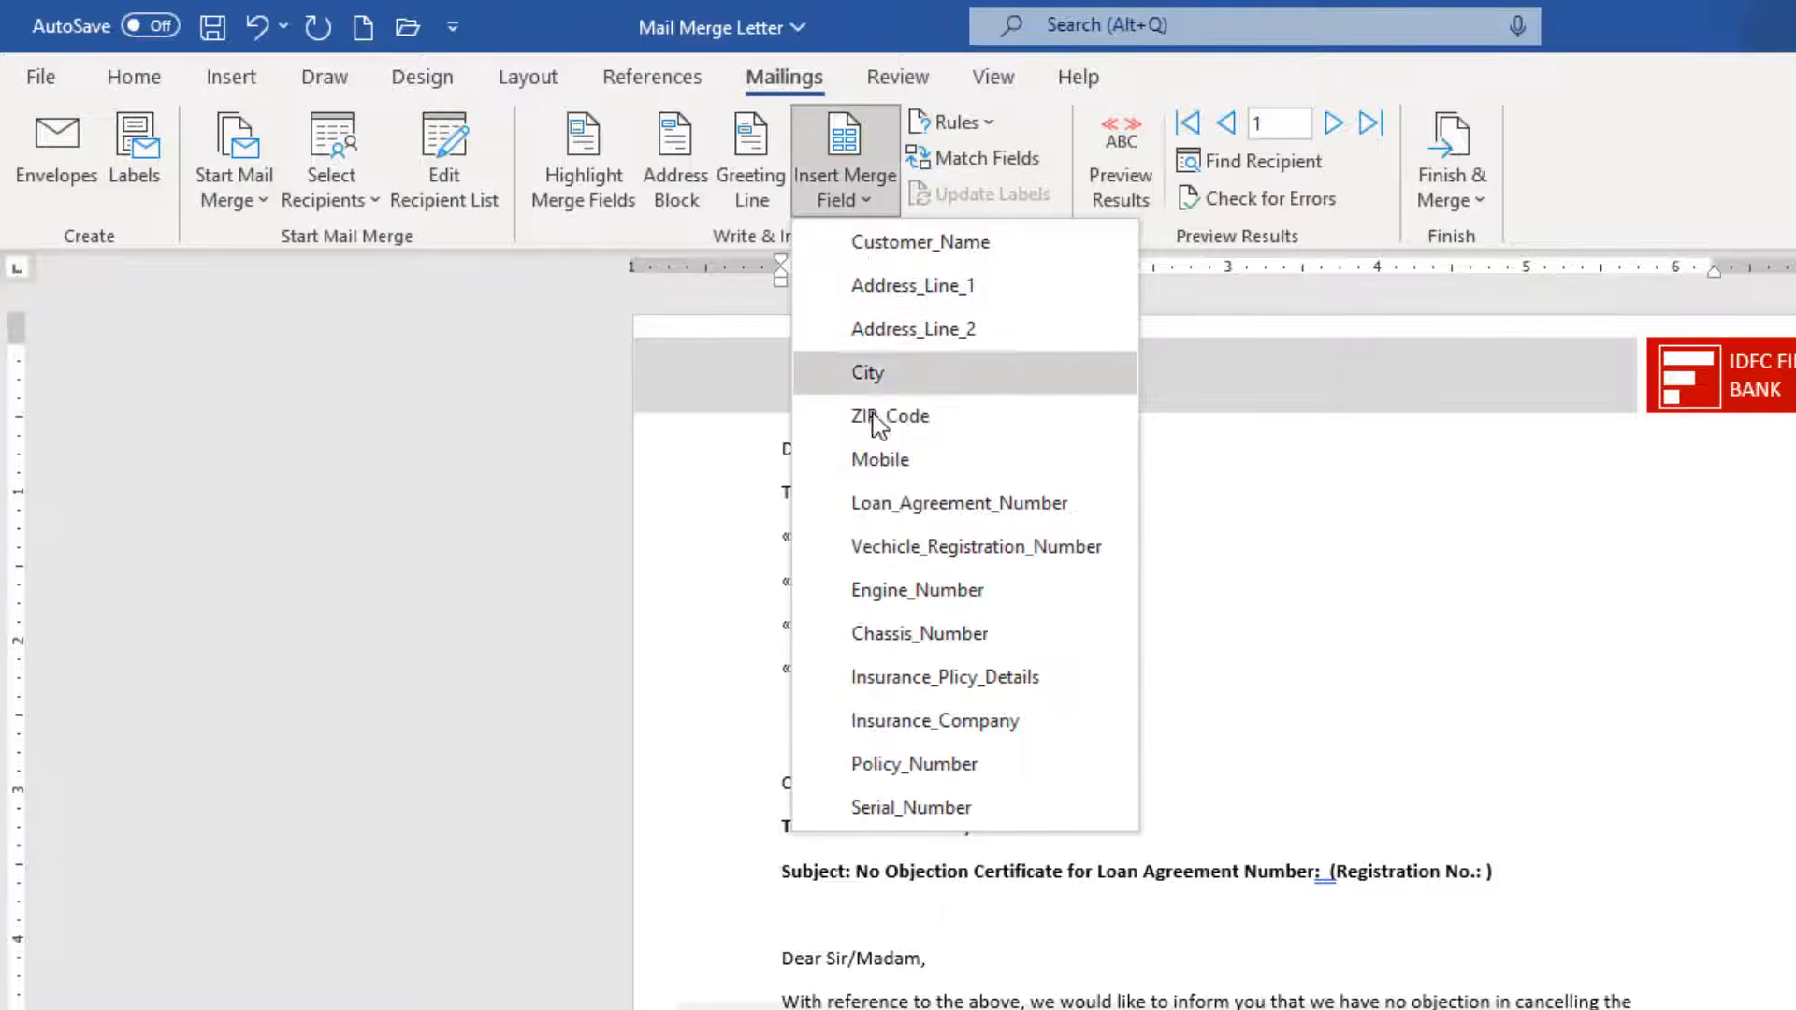
left_click(875, 460)
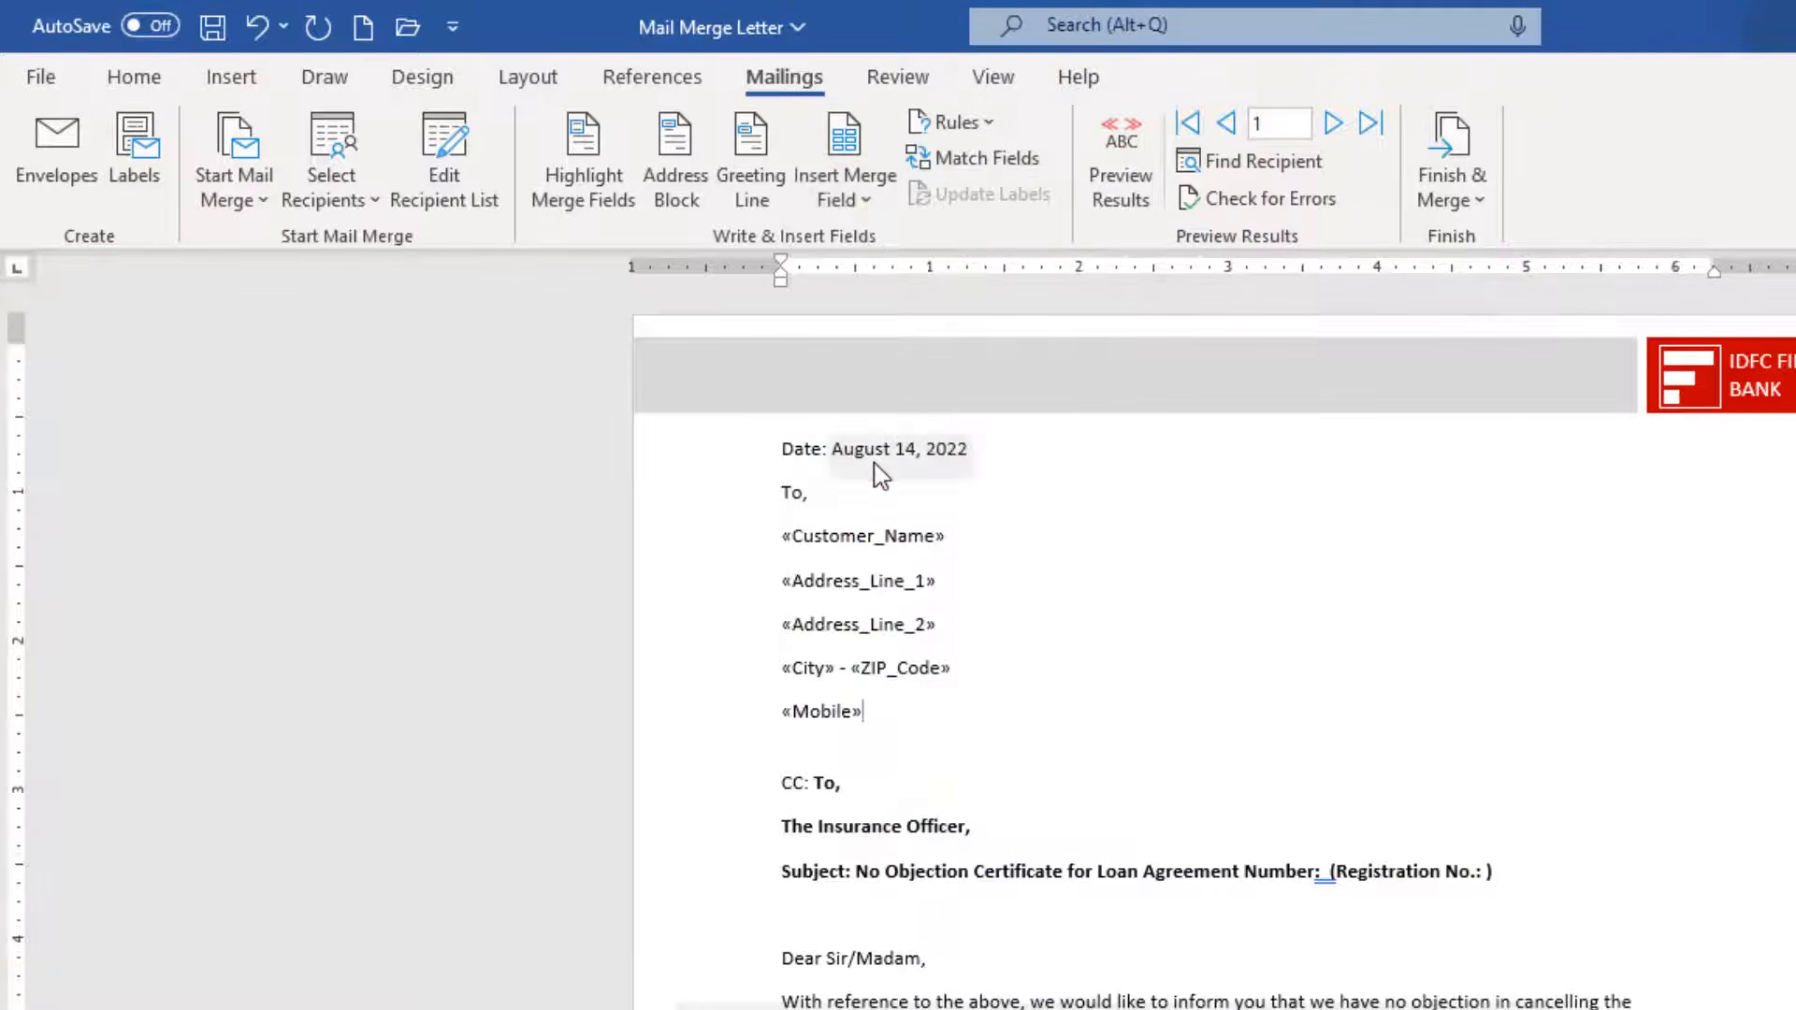
Insert Loan_Agreement_Number and Vechicle_Registration_Number fields into the subject line.
left_click(1326, 872)
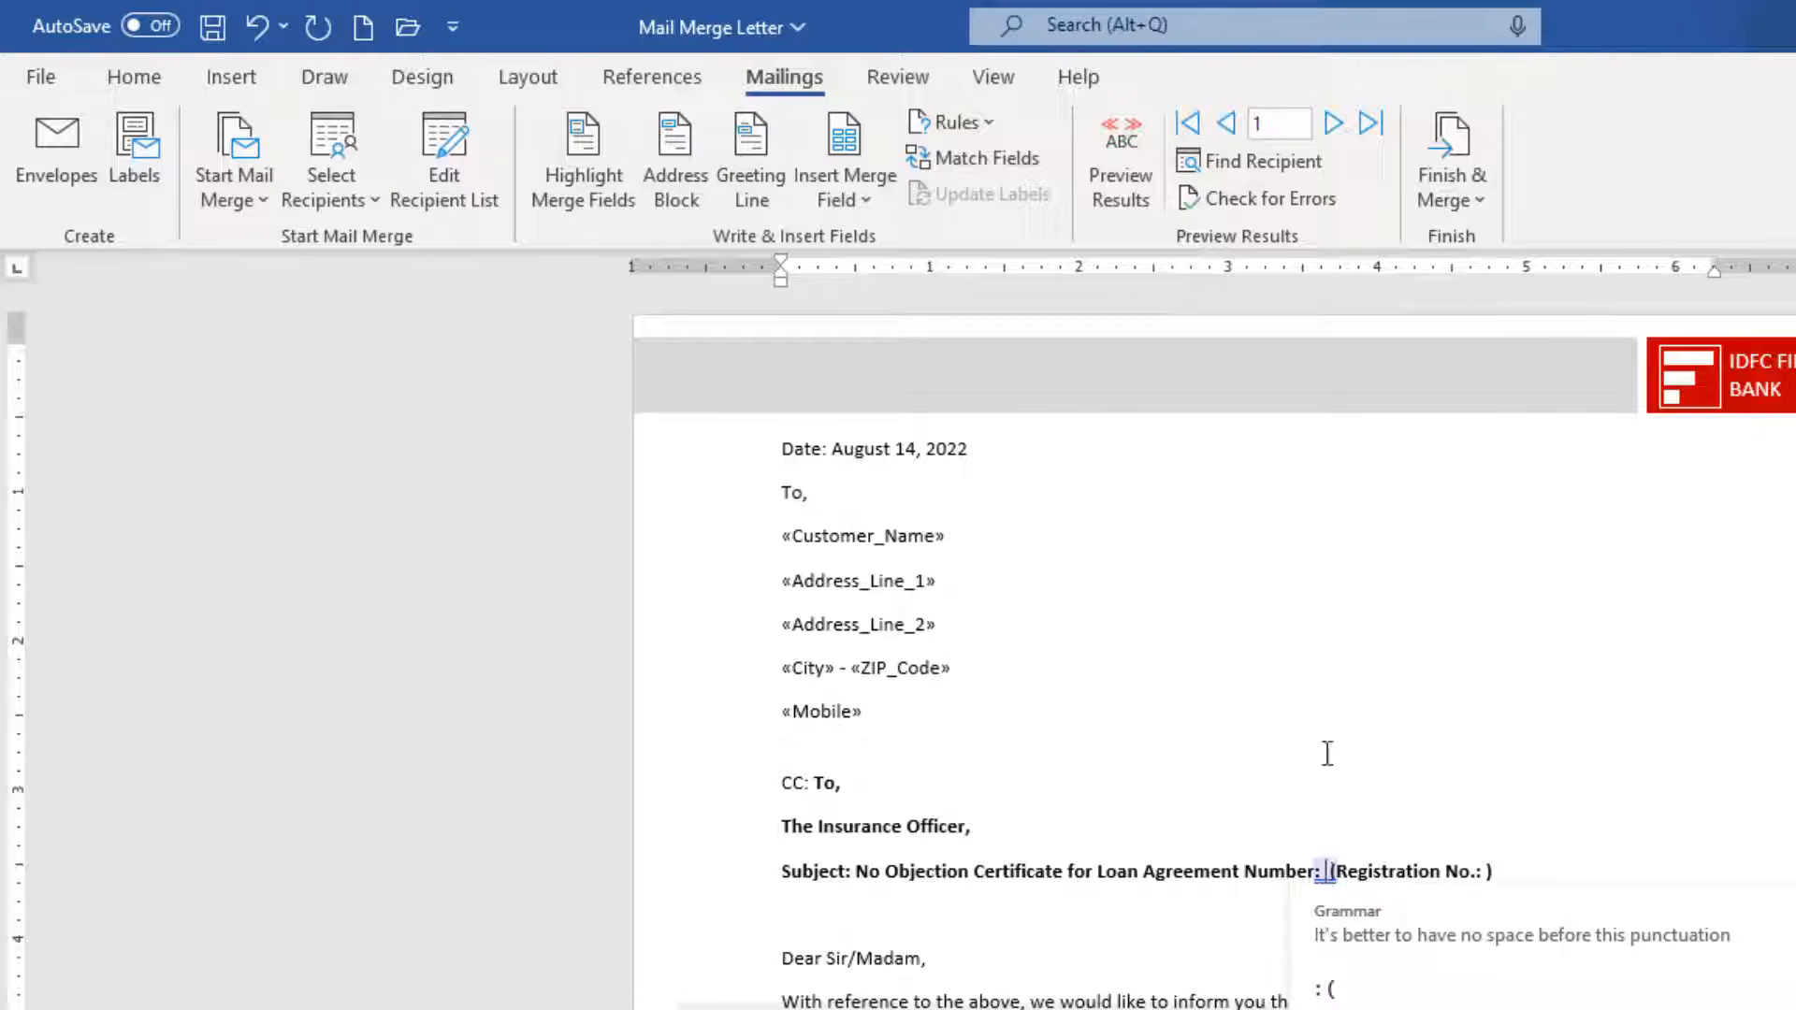
left_click(835, 210)
left_click(915, 523)
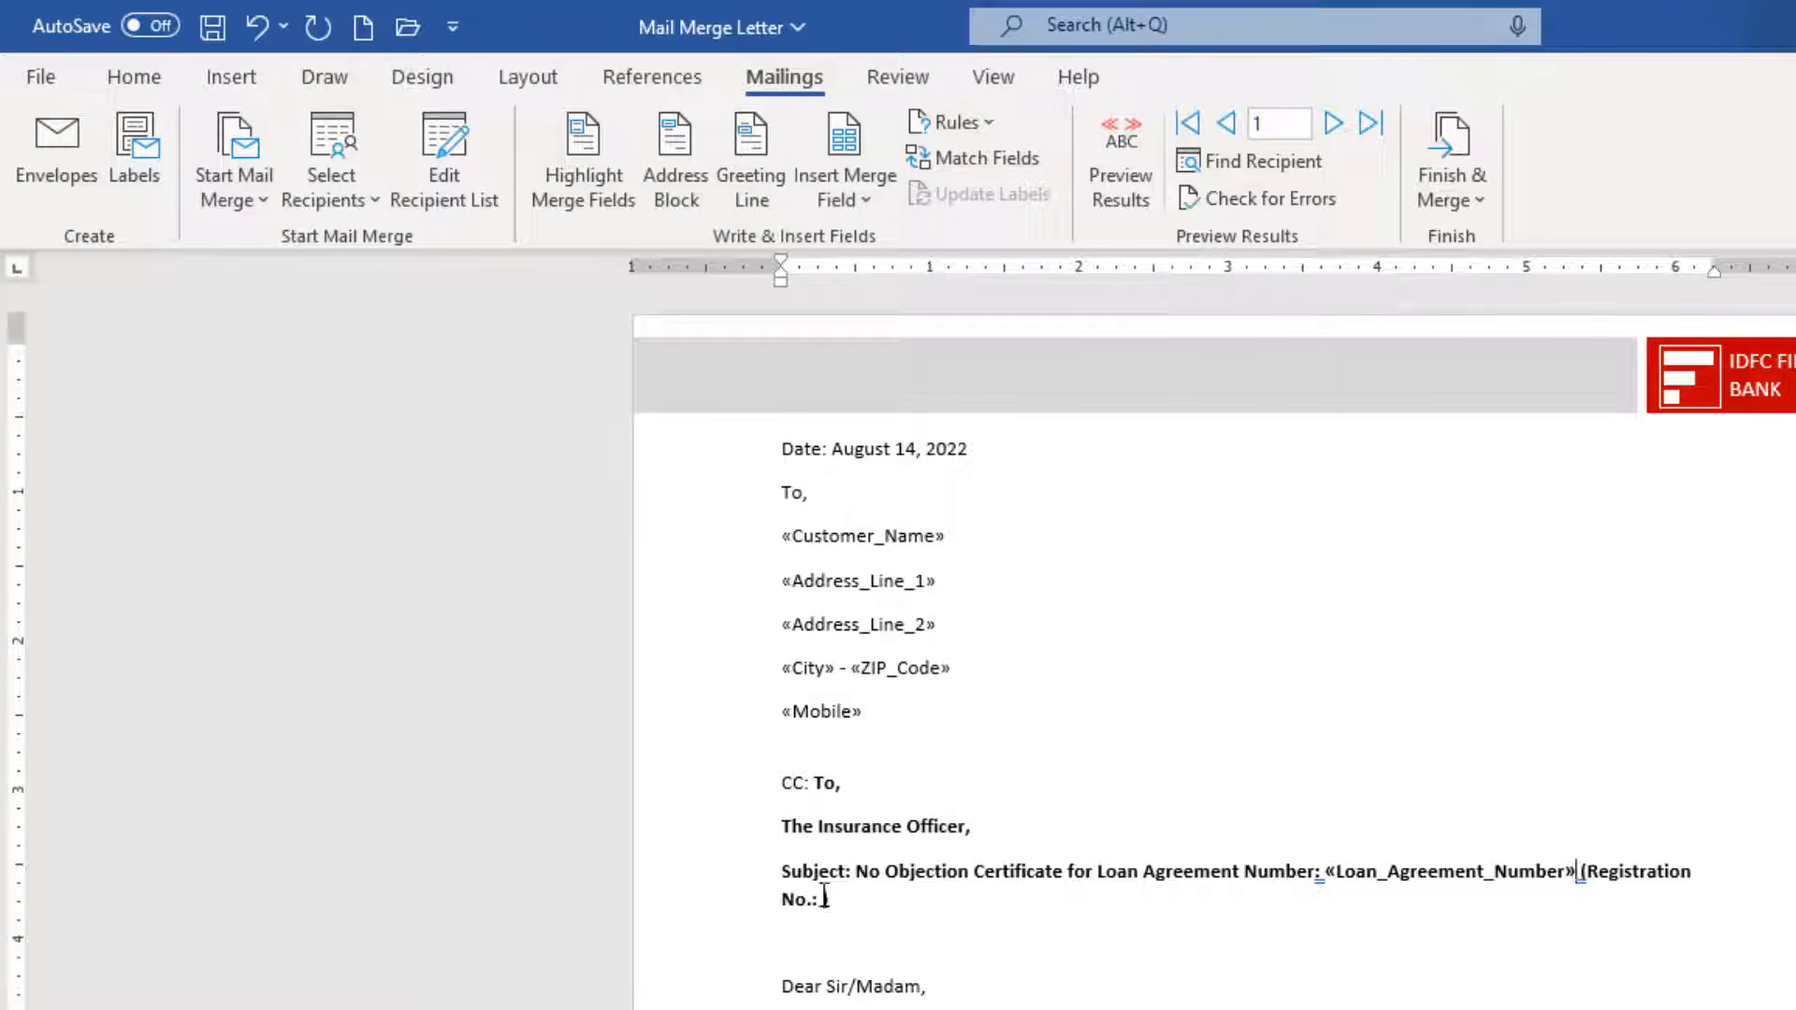
left_click(856, 205)
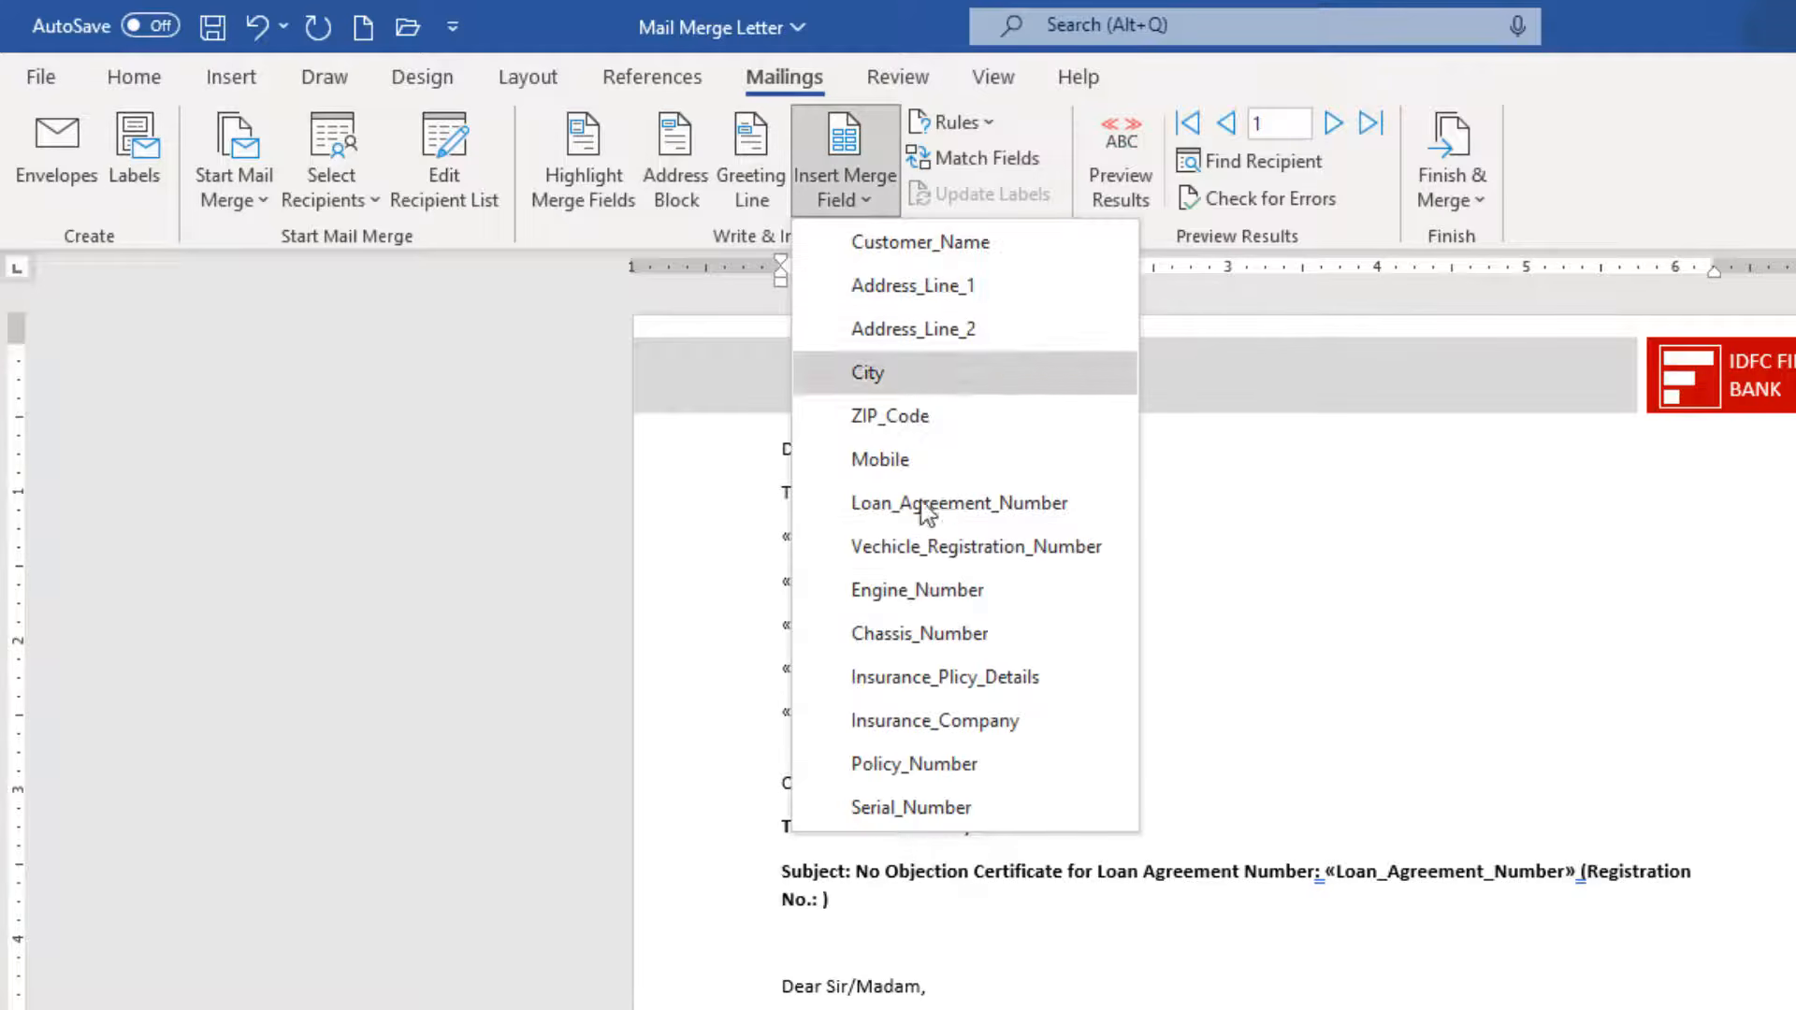
left_click(935, 558)
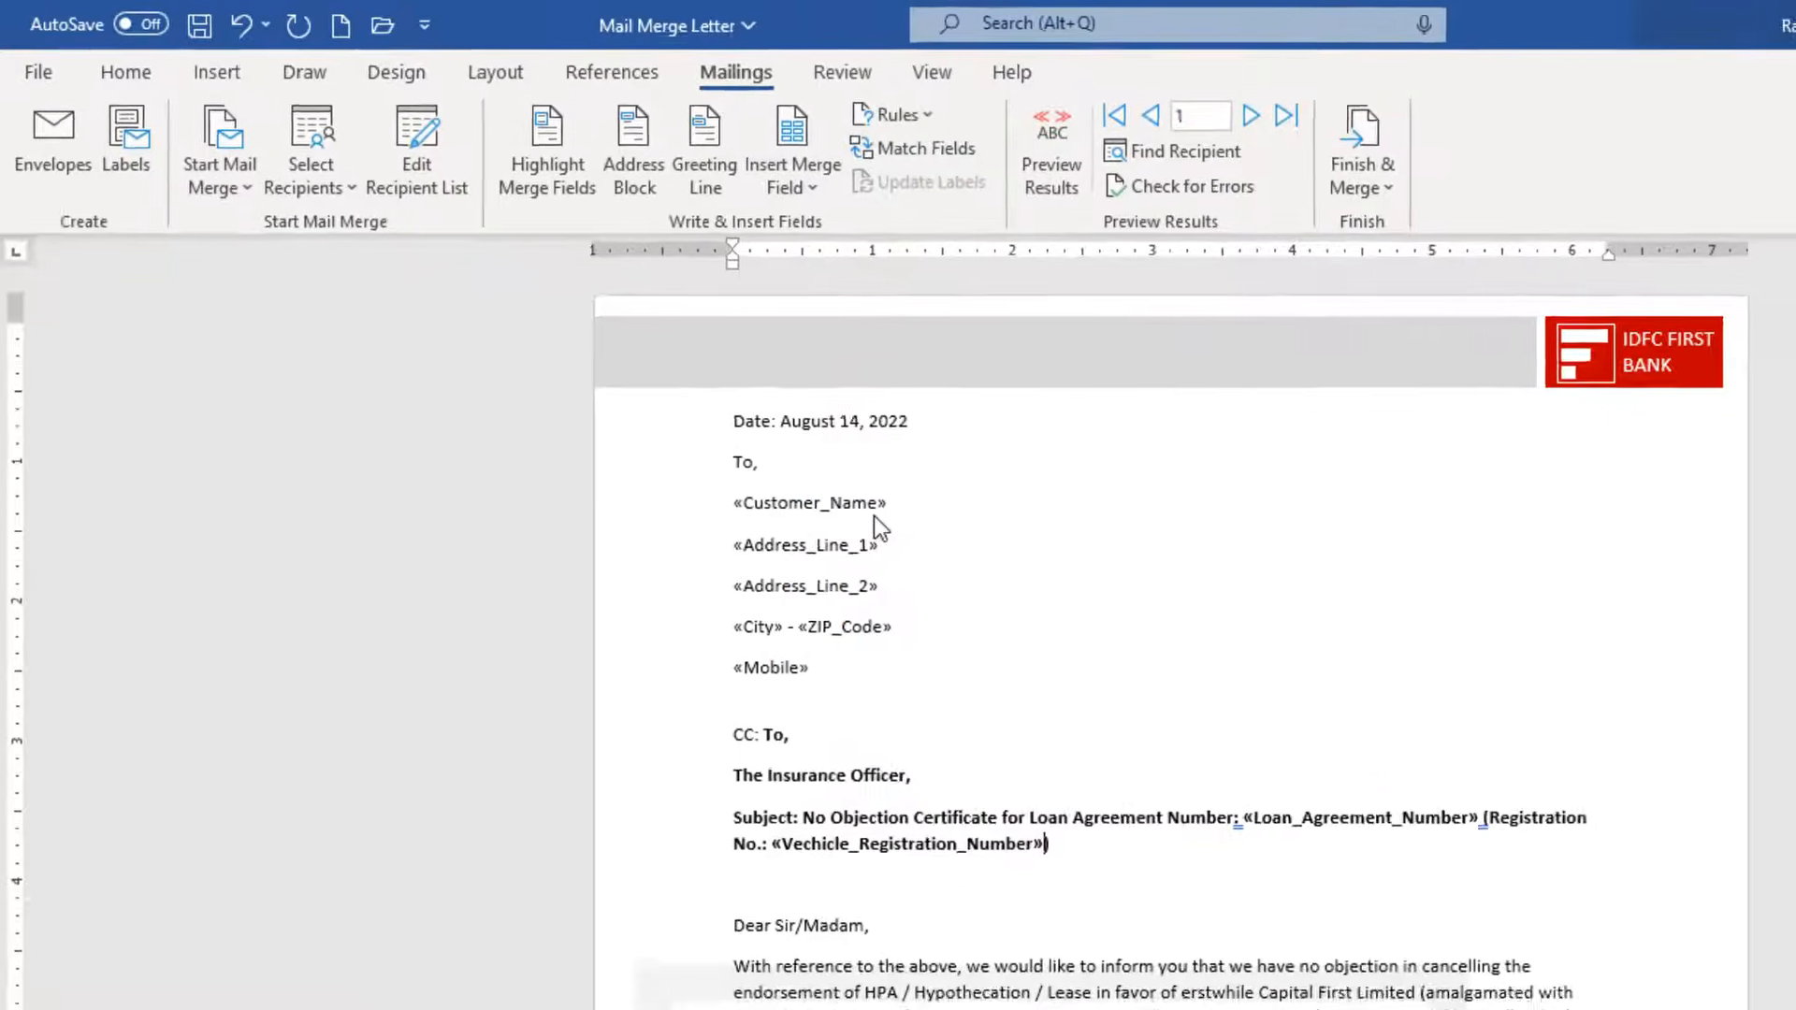
scroll(1382, 864, "down", 5)
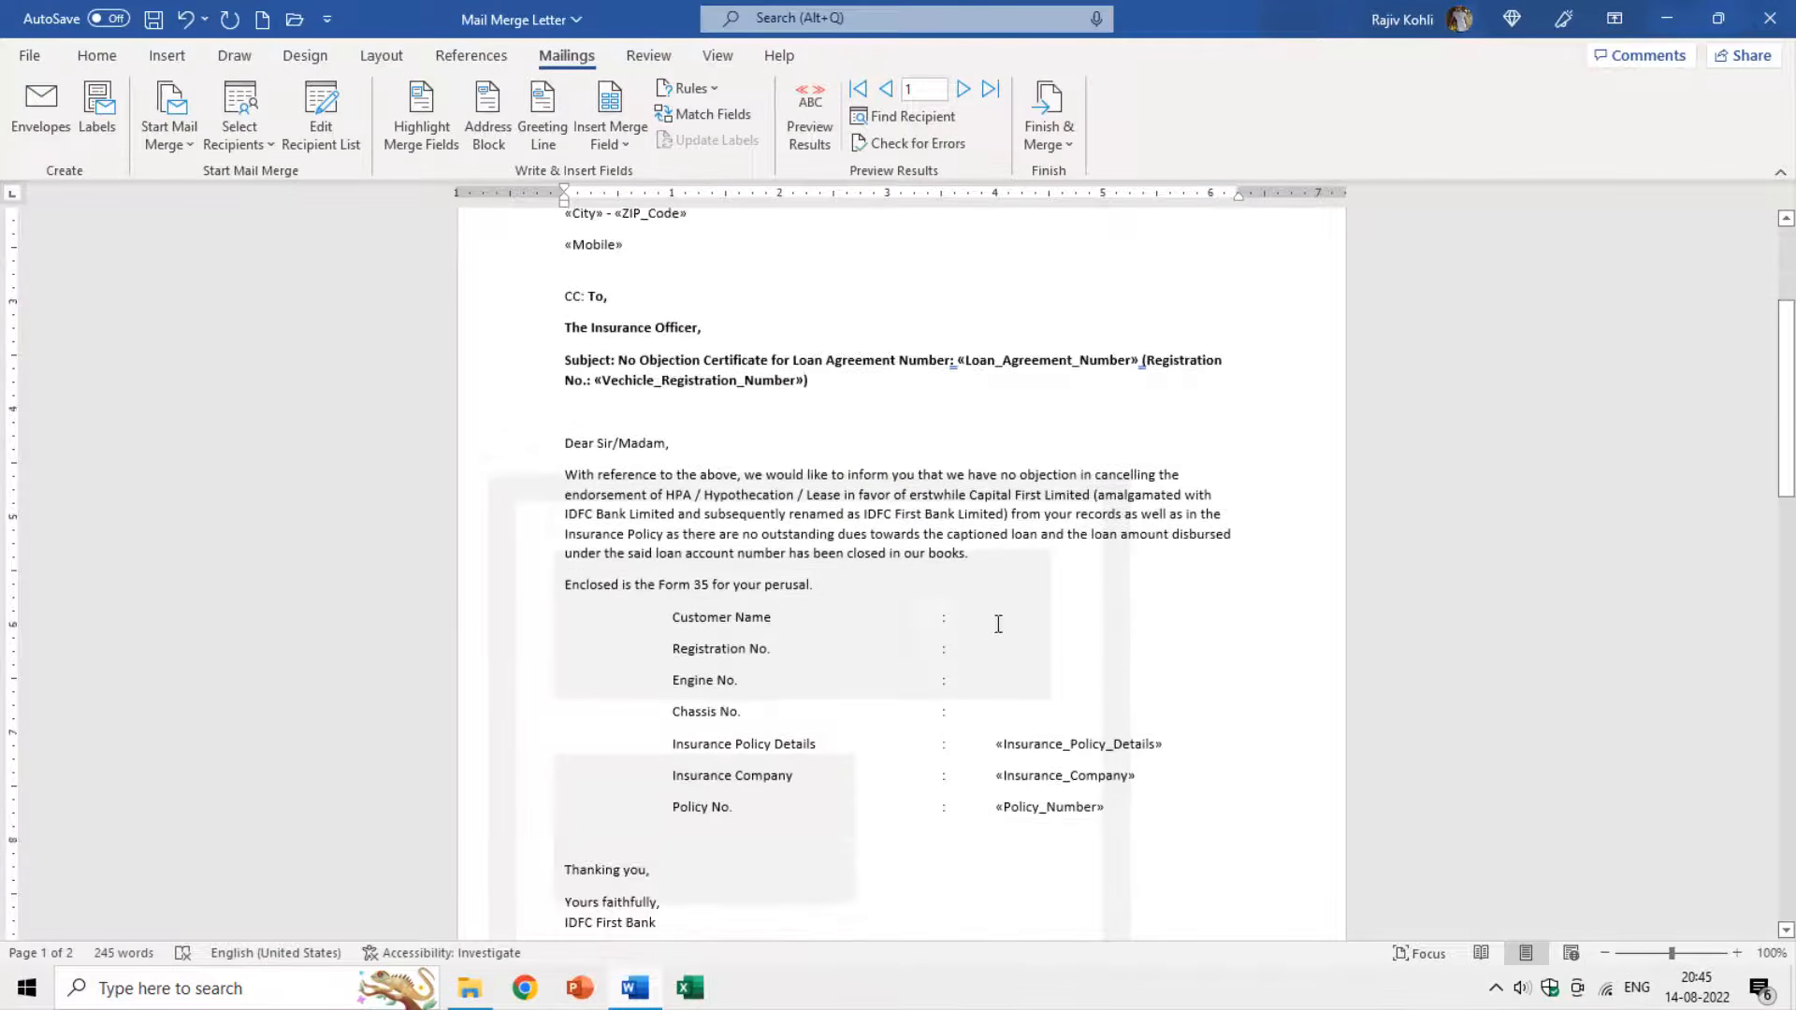
left_click(946, 617)
Show the formatting marks, then put the cursor at the end of the Customer Name row.
left_click(96, 55)
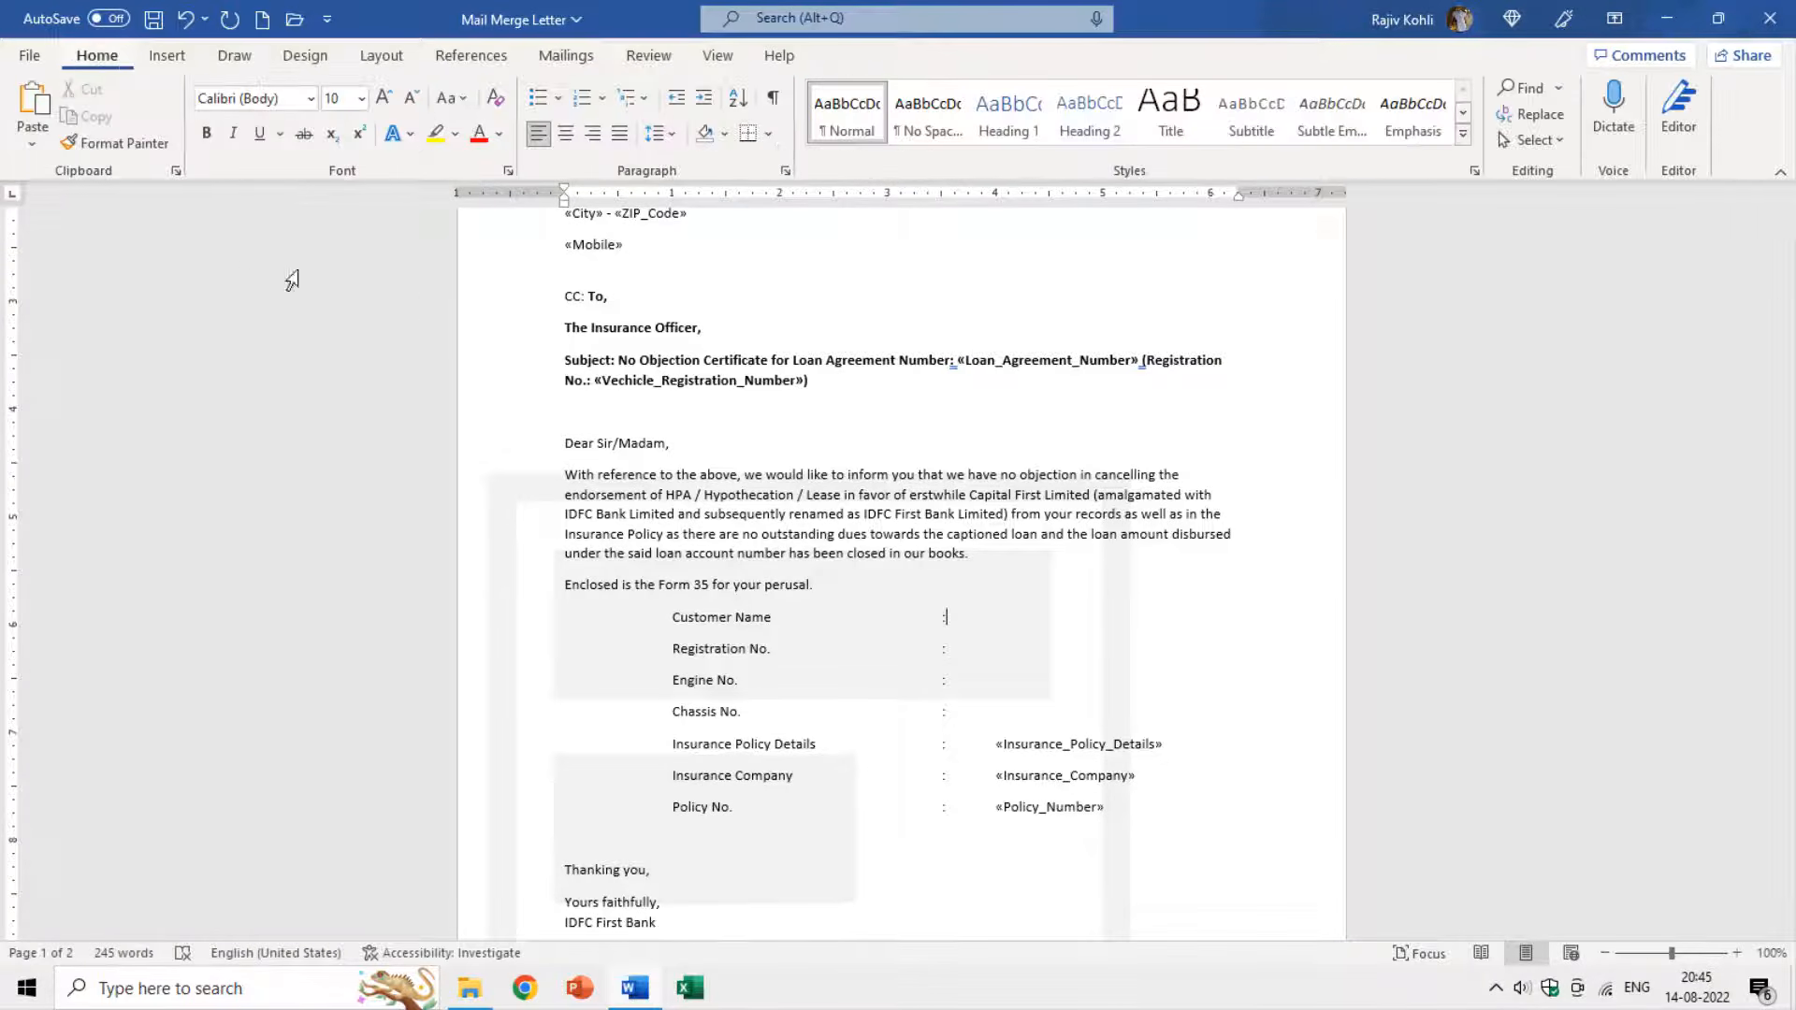
left_click(773, 100)
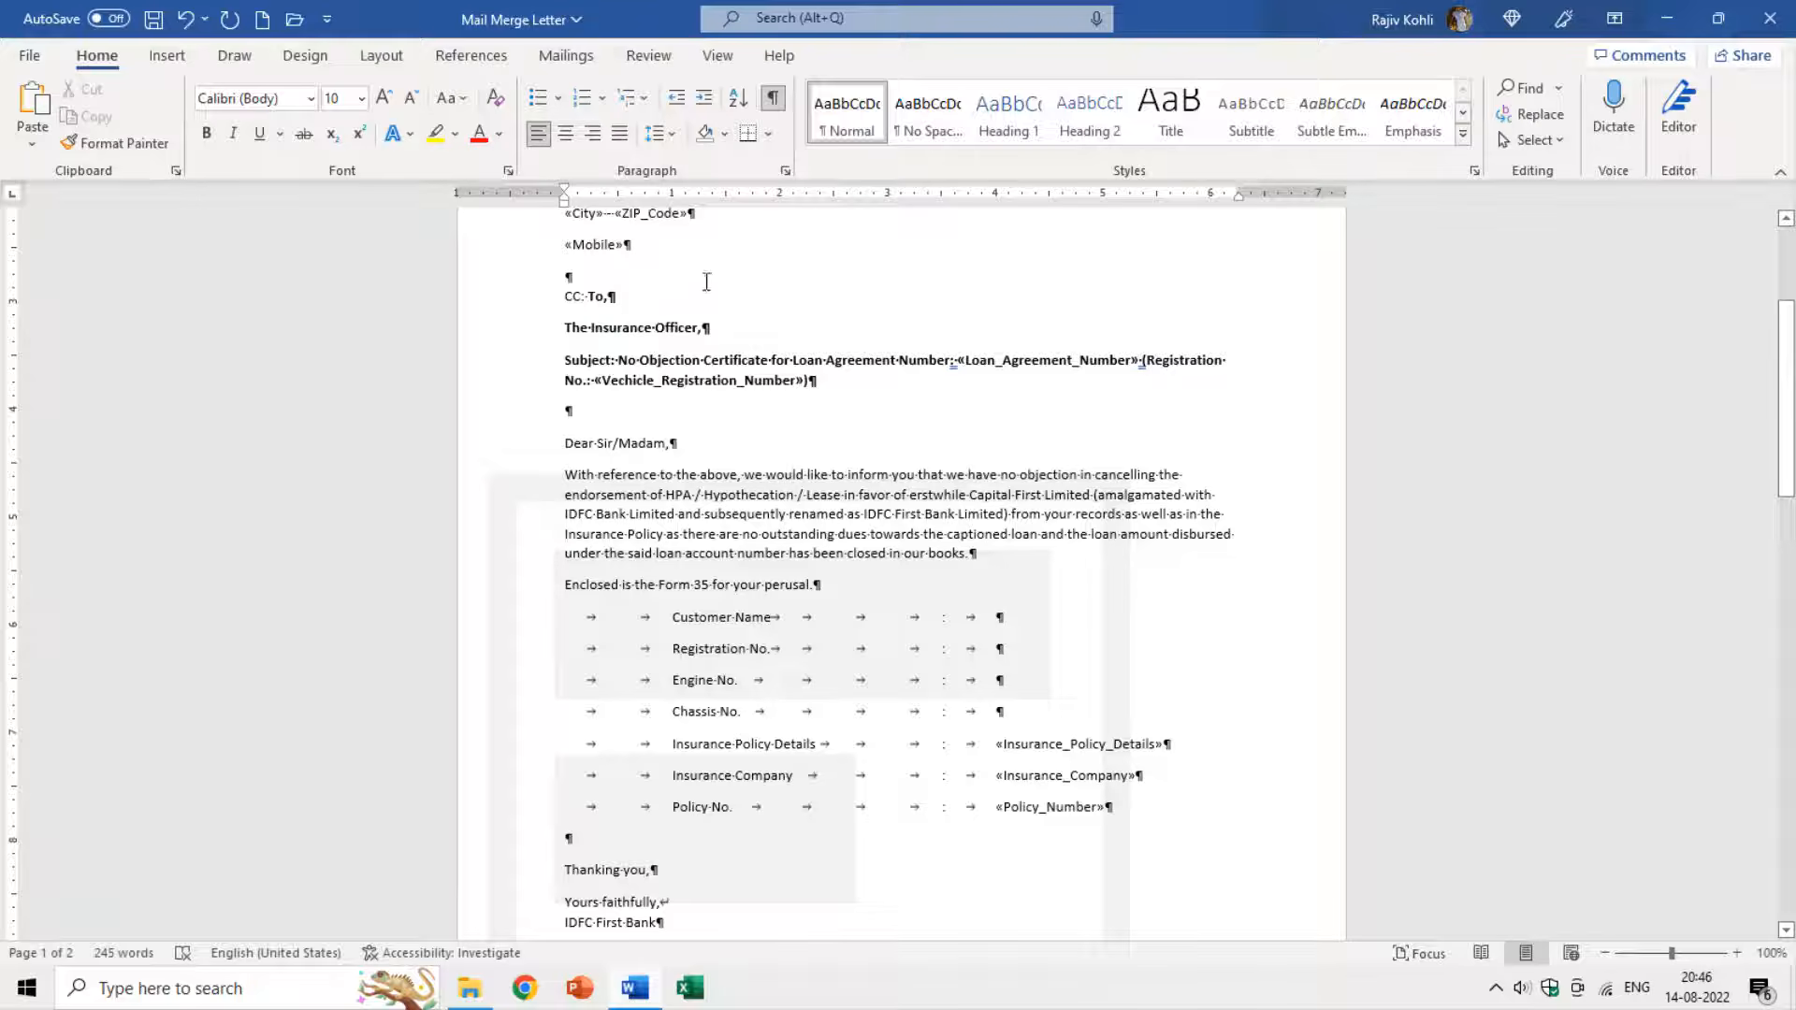
scroll(706, 282, "up", 5)
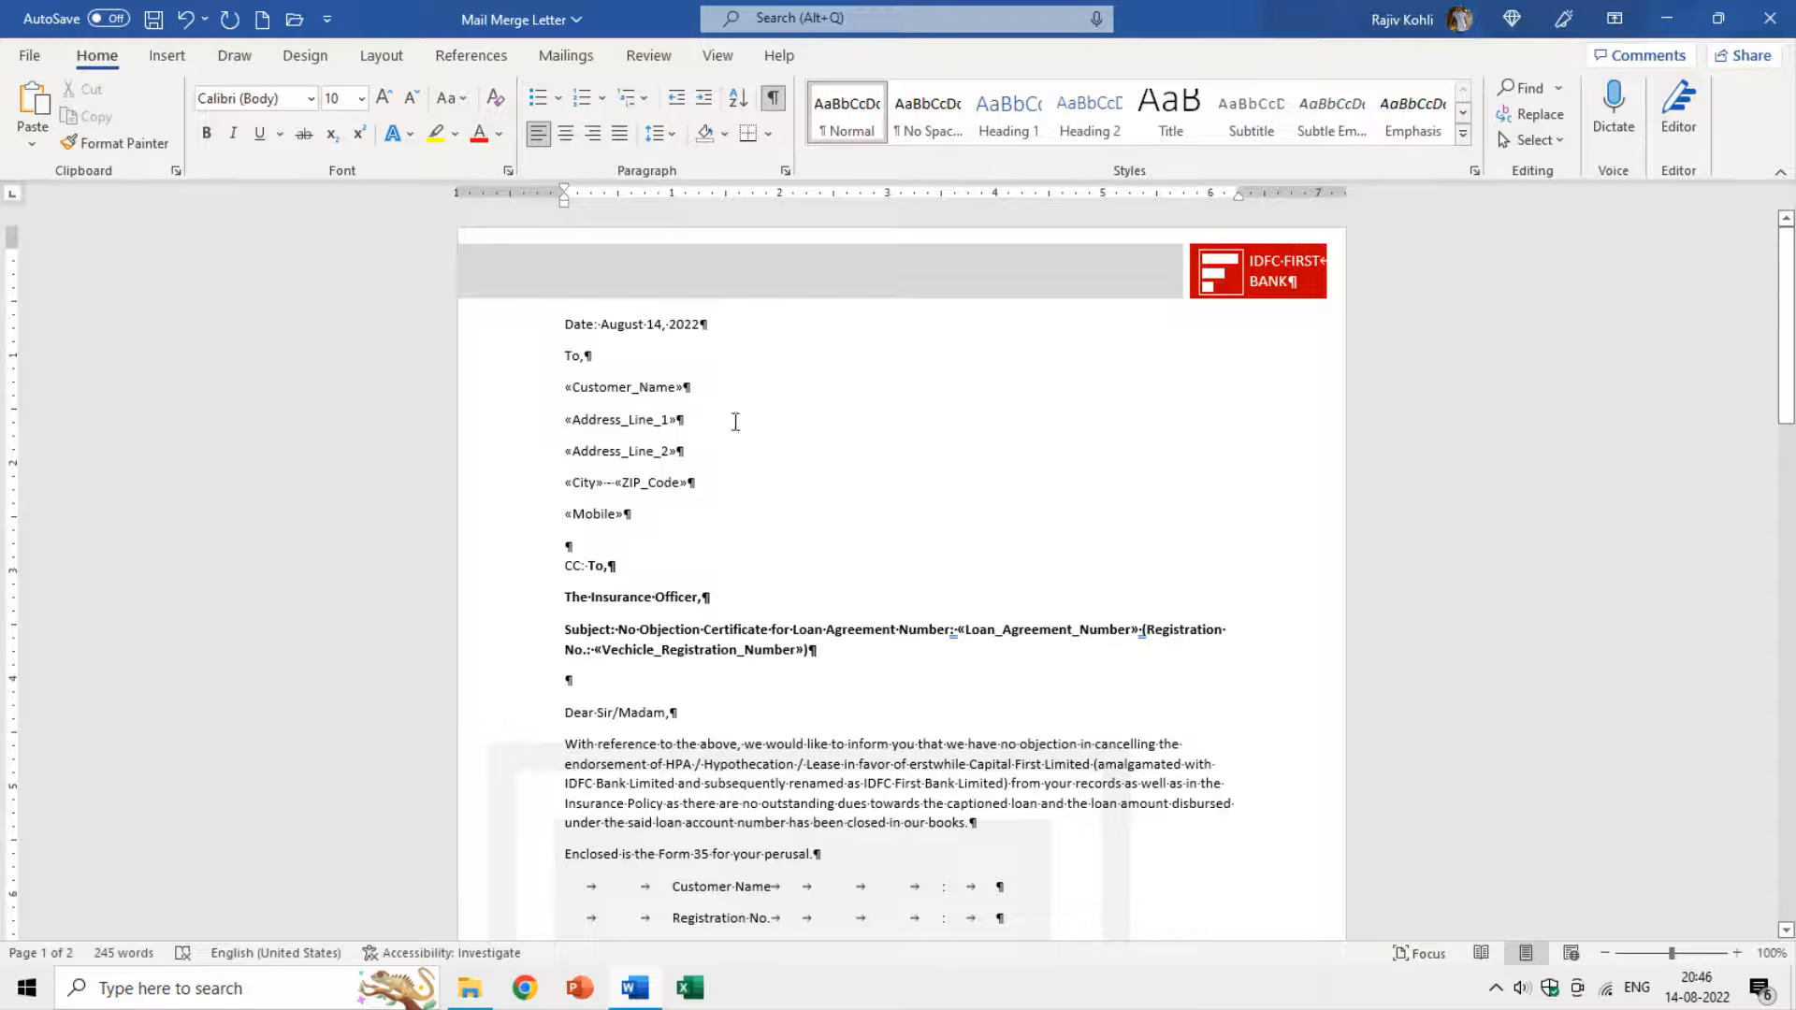
scroll(735, 422, "down", 3)
left_click_drag(628, 357, 634, 363)
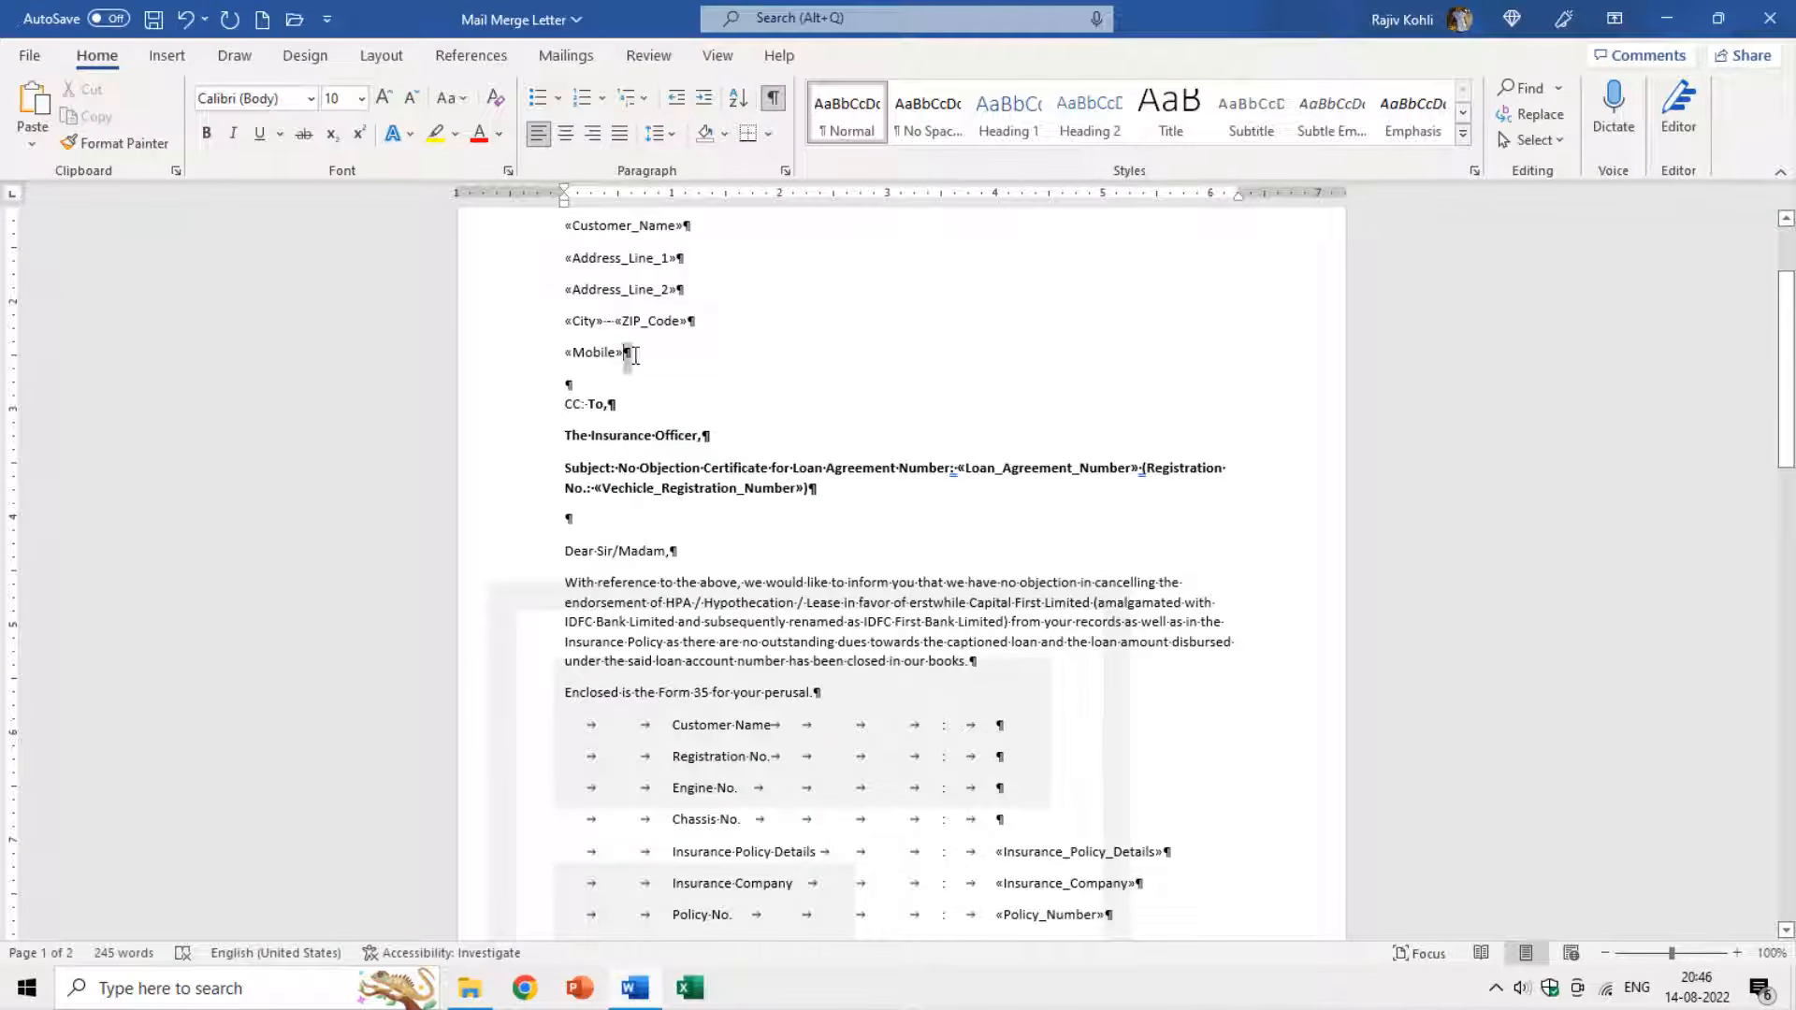
scroll(636, 524, "down", 2)
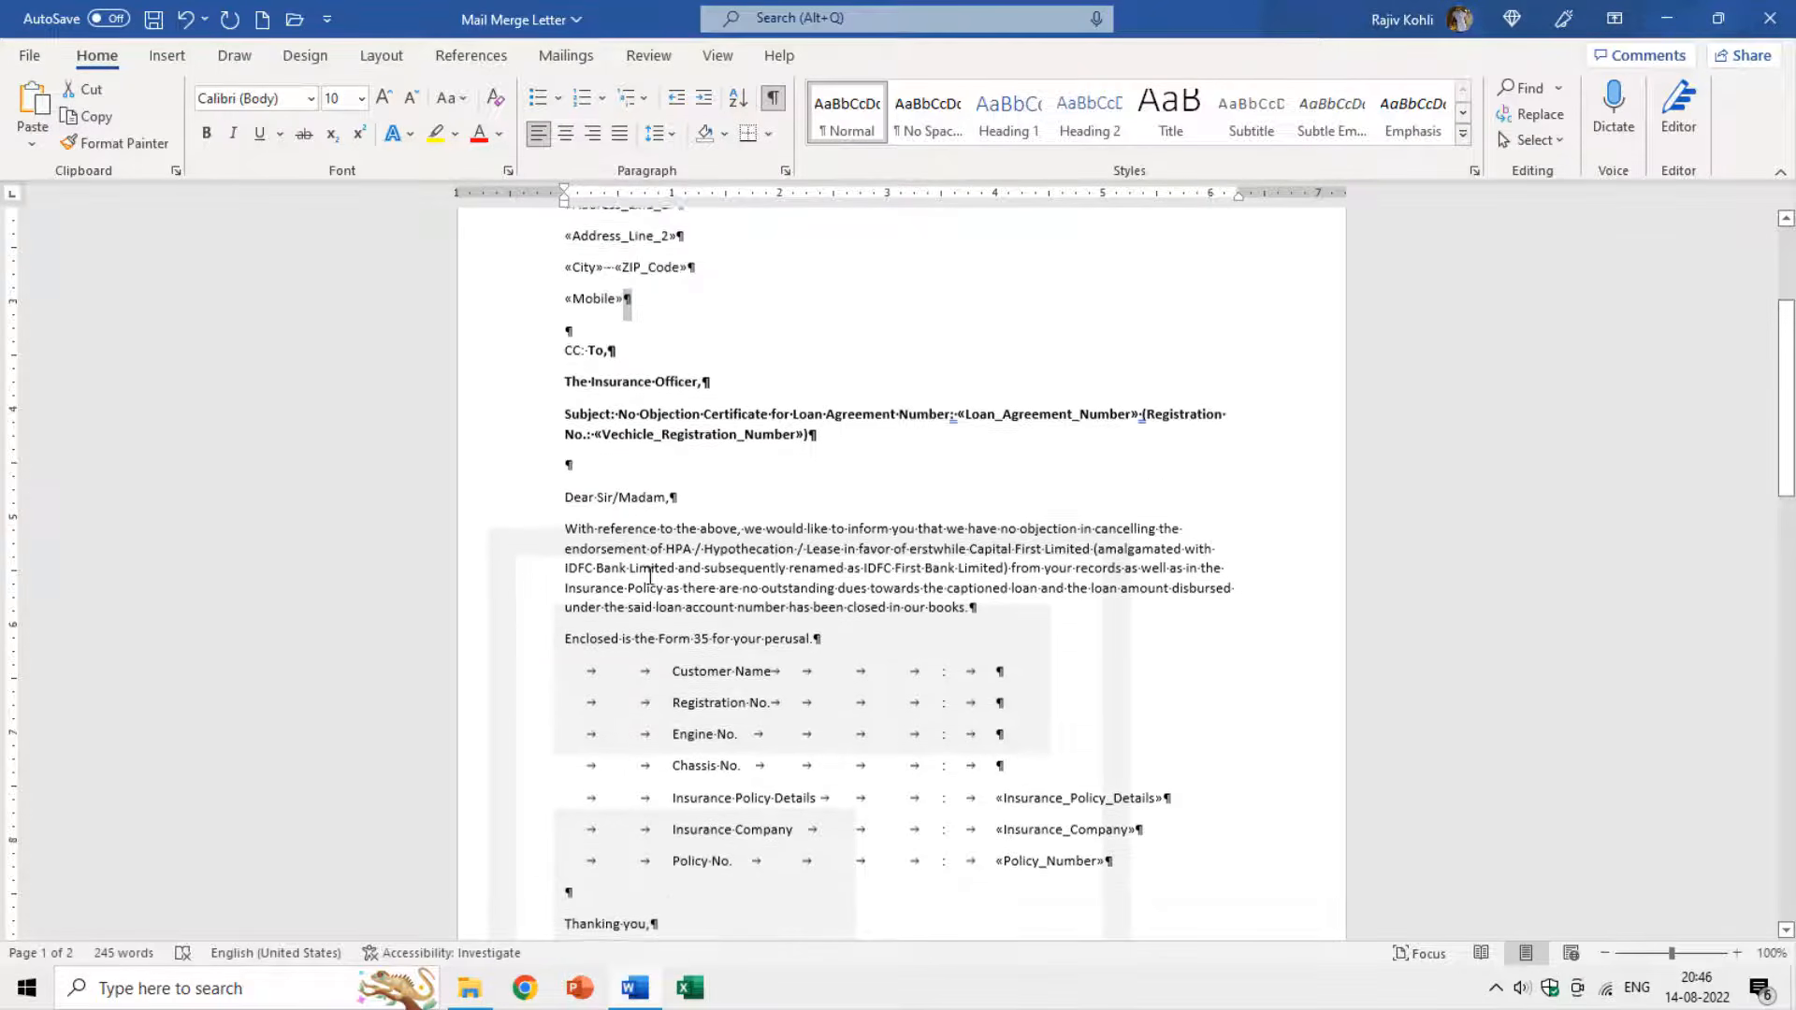
left_click_drag(583, 622, 617, 622)
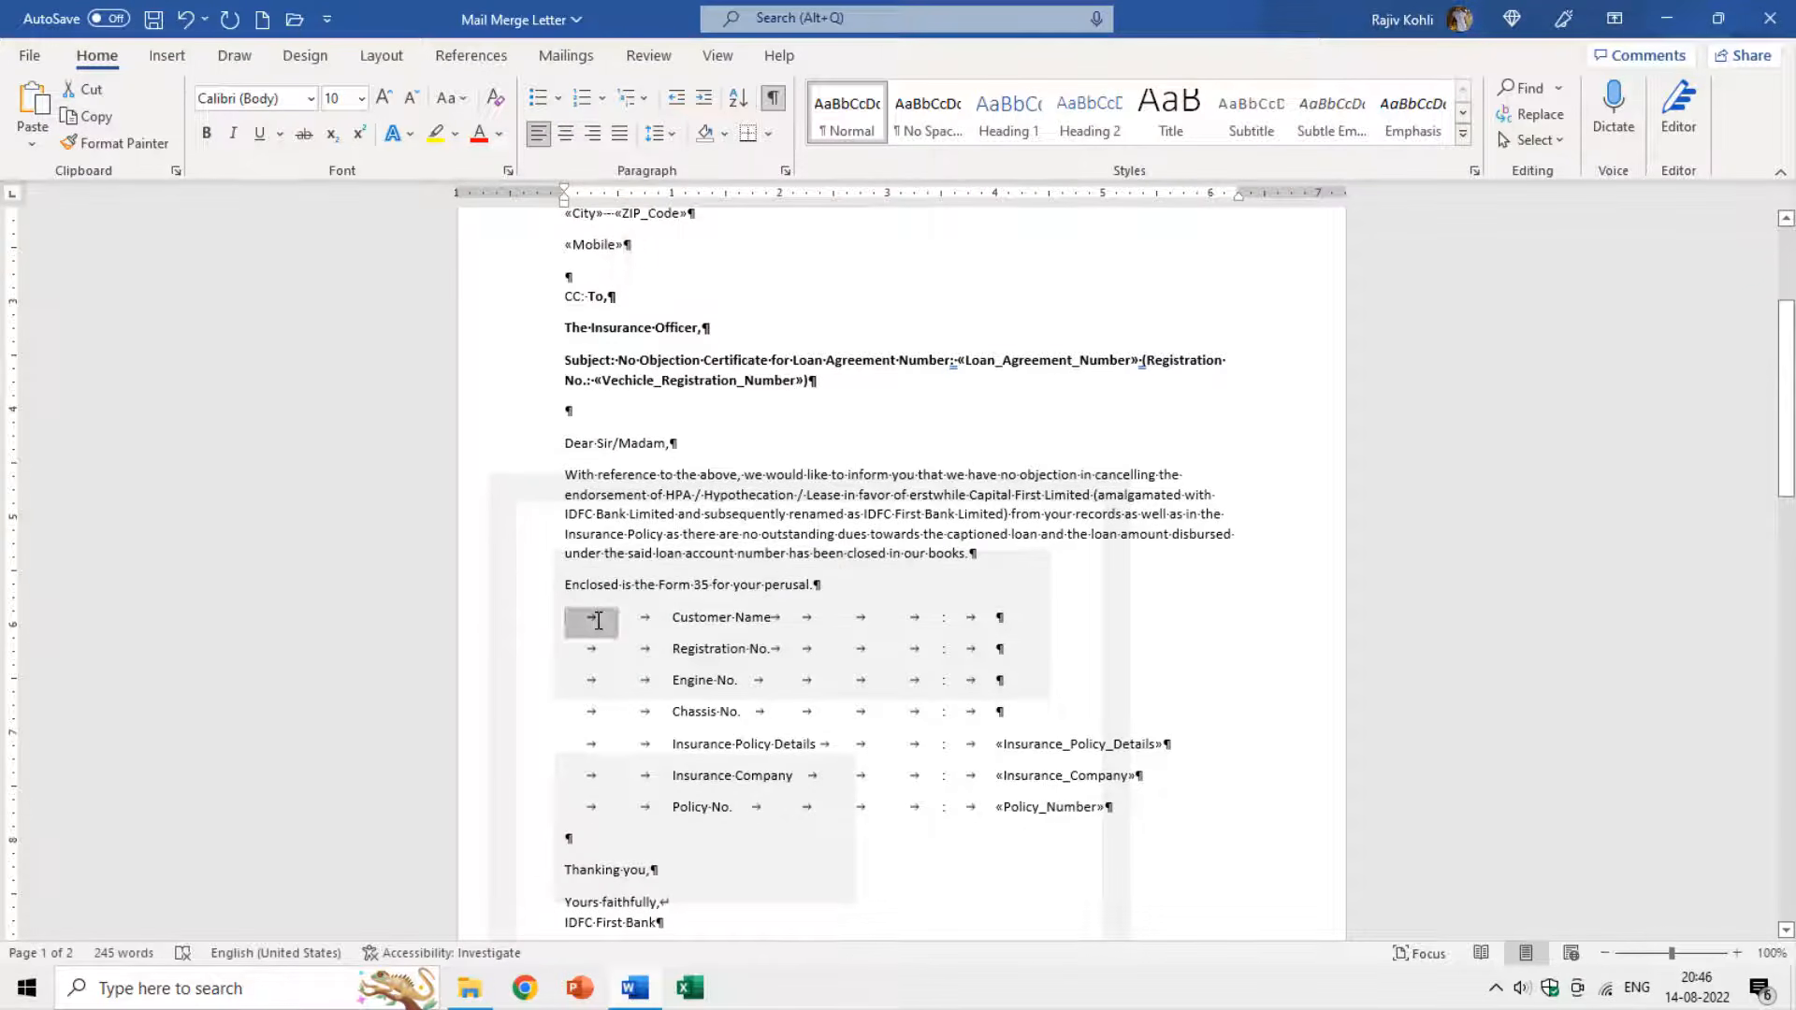
left_click(773, 617)
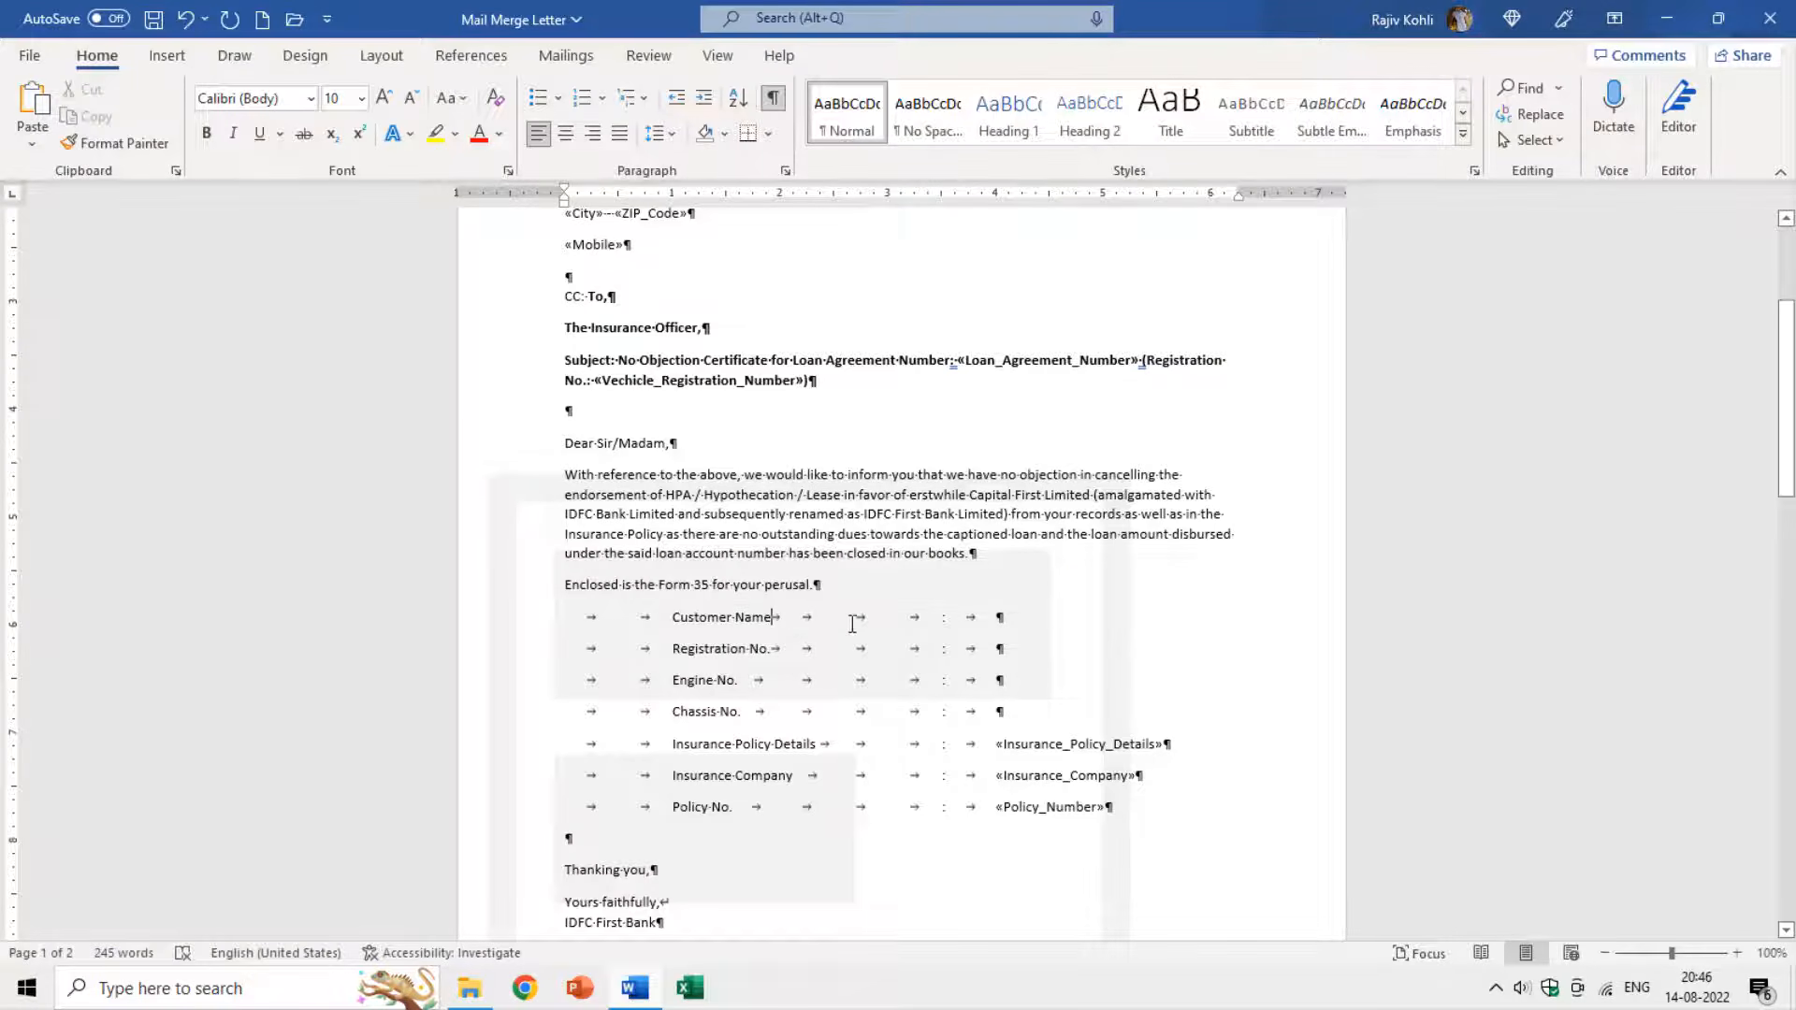
left_click(996, 618)
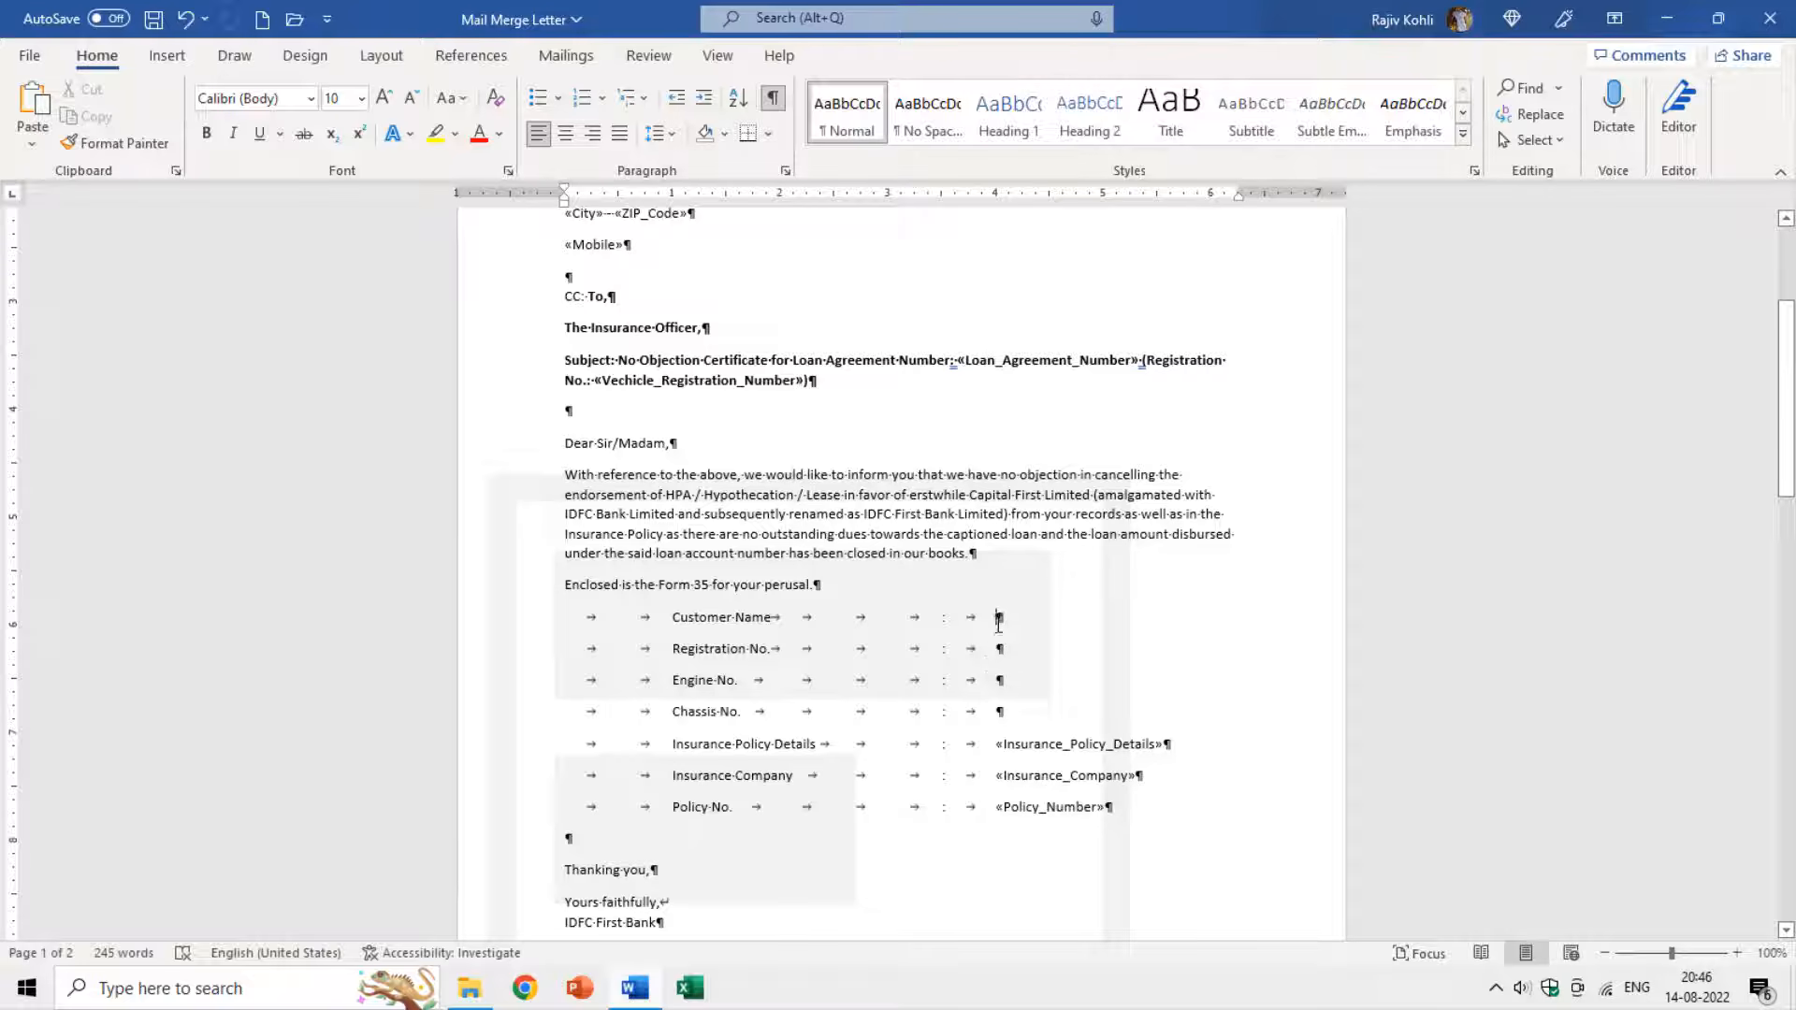
Fill the Form 35 Customer Name and Registration No. rows with their merge fields.
left_click(551, 62)
left_click(621, 145)
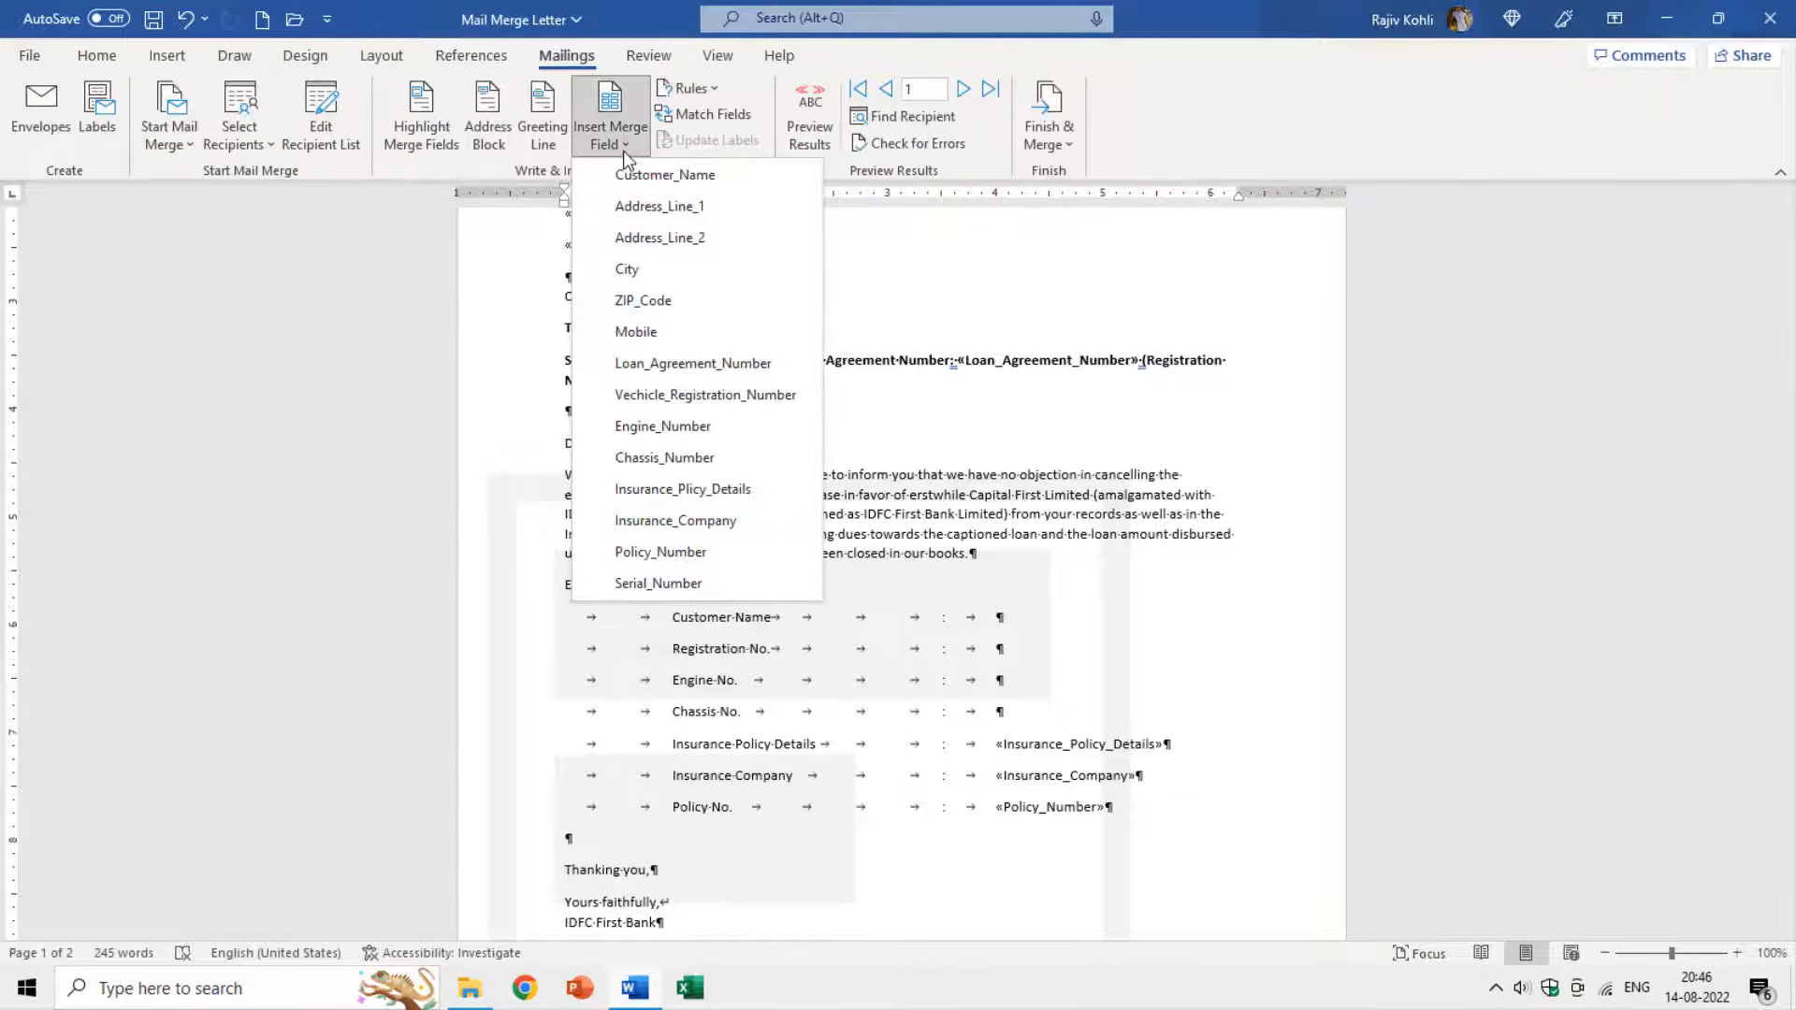
left_click(640, 177)
key("Down")
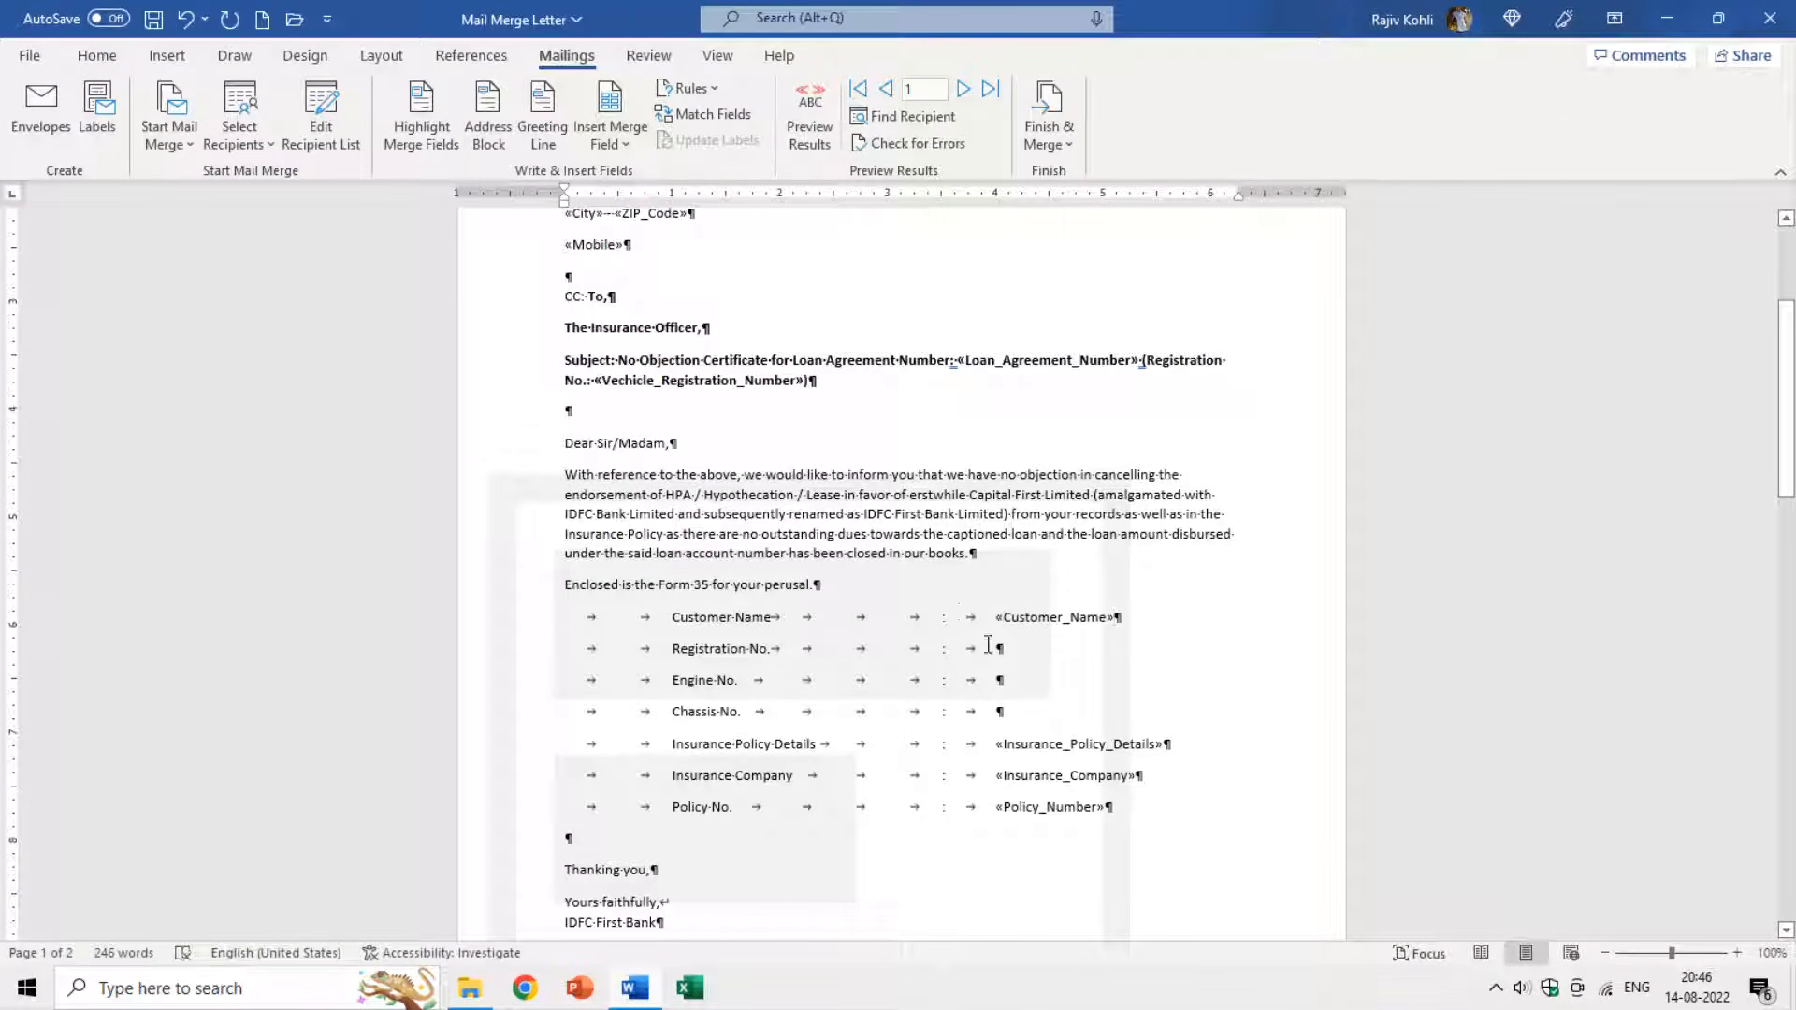
left_click(610, 145)
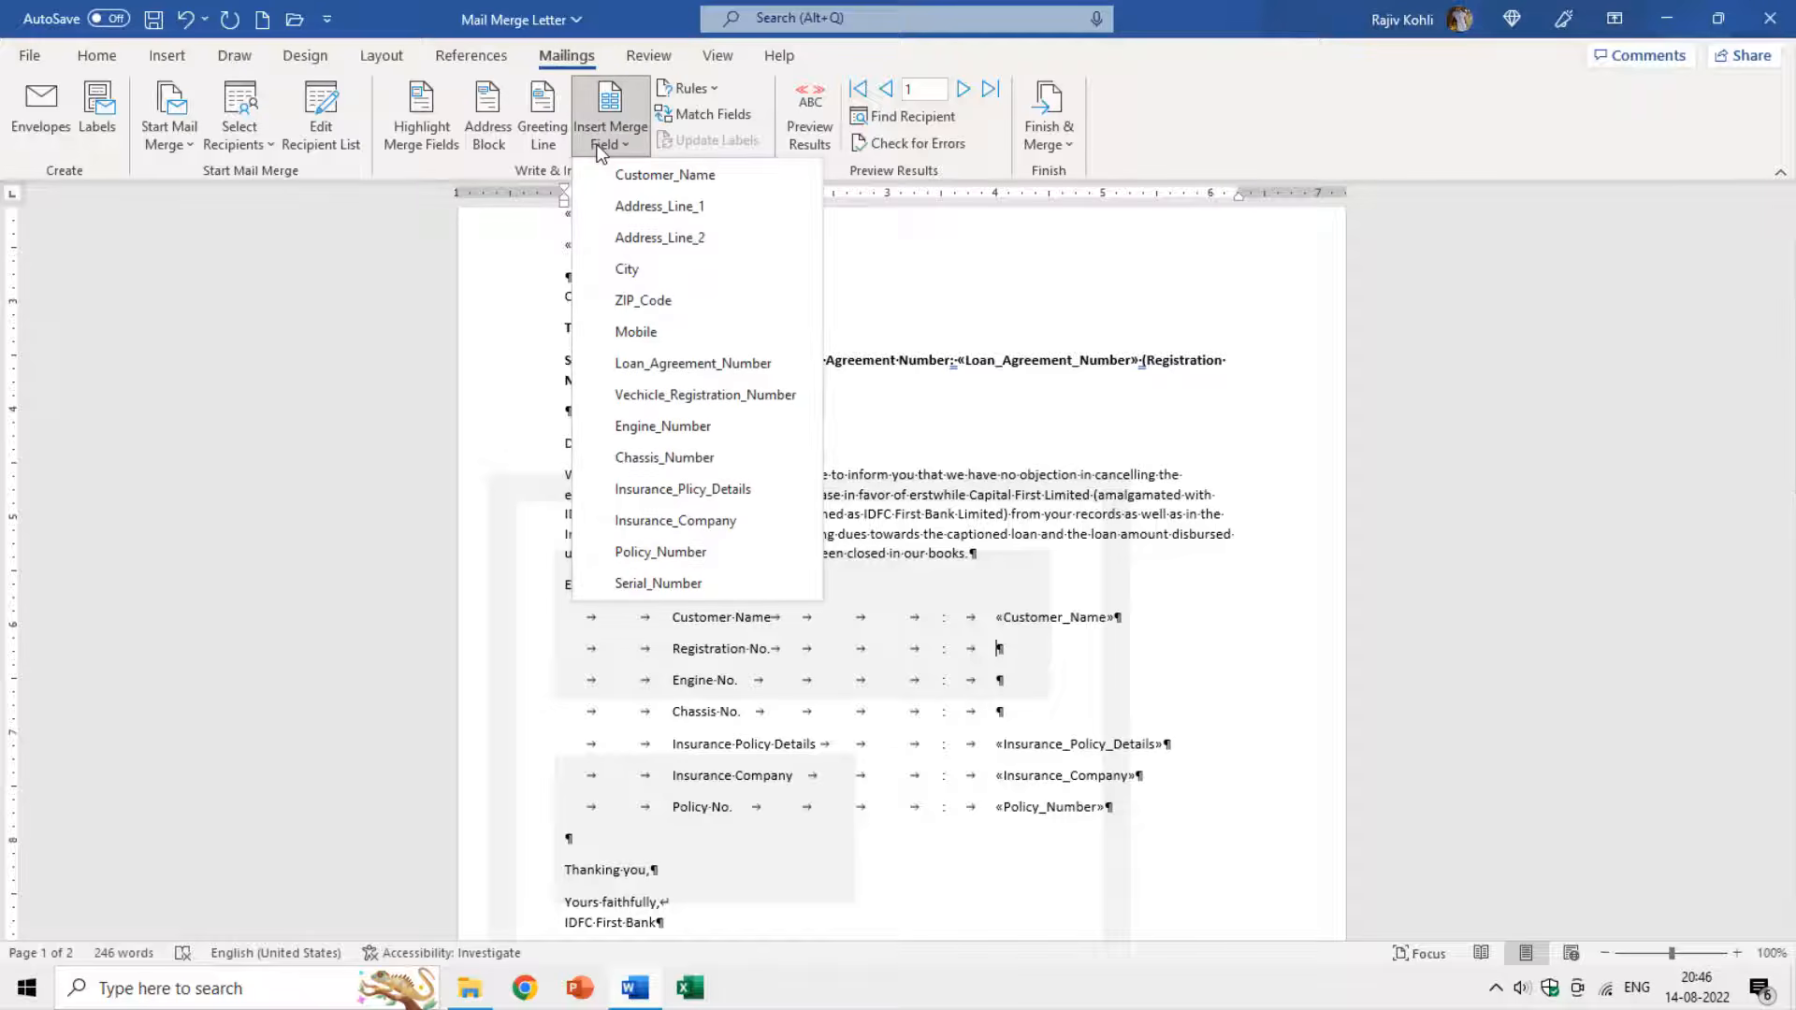
left_click(664, 393)
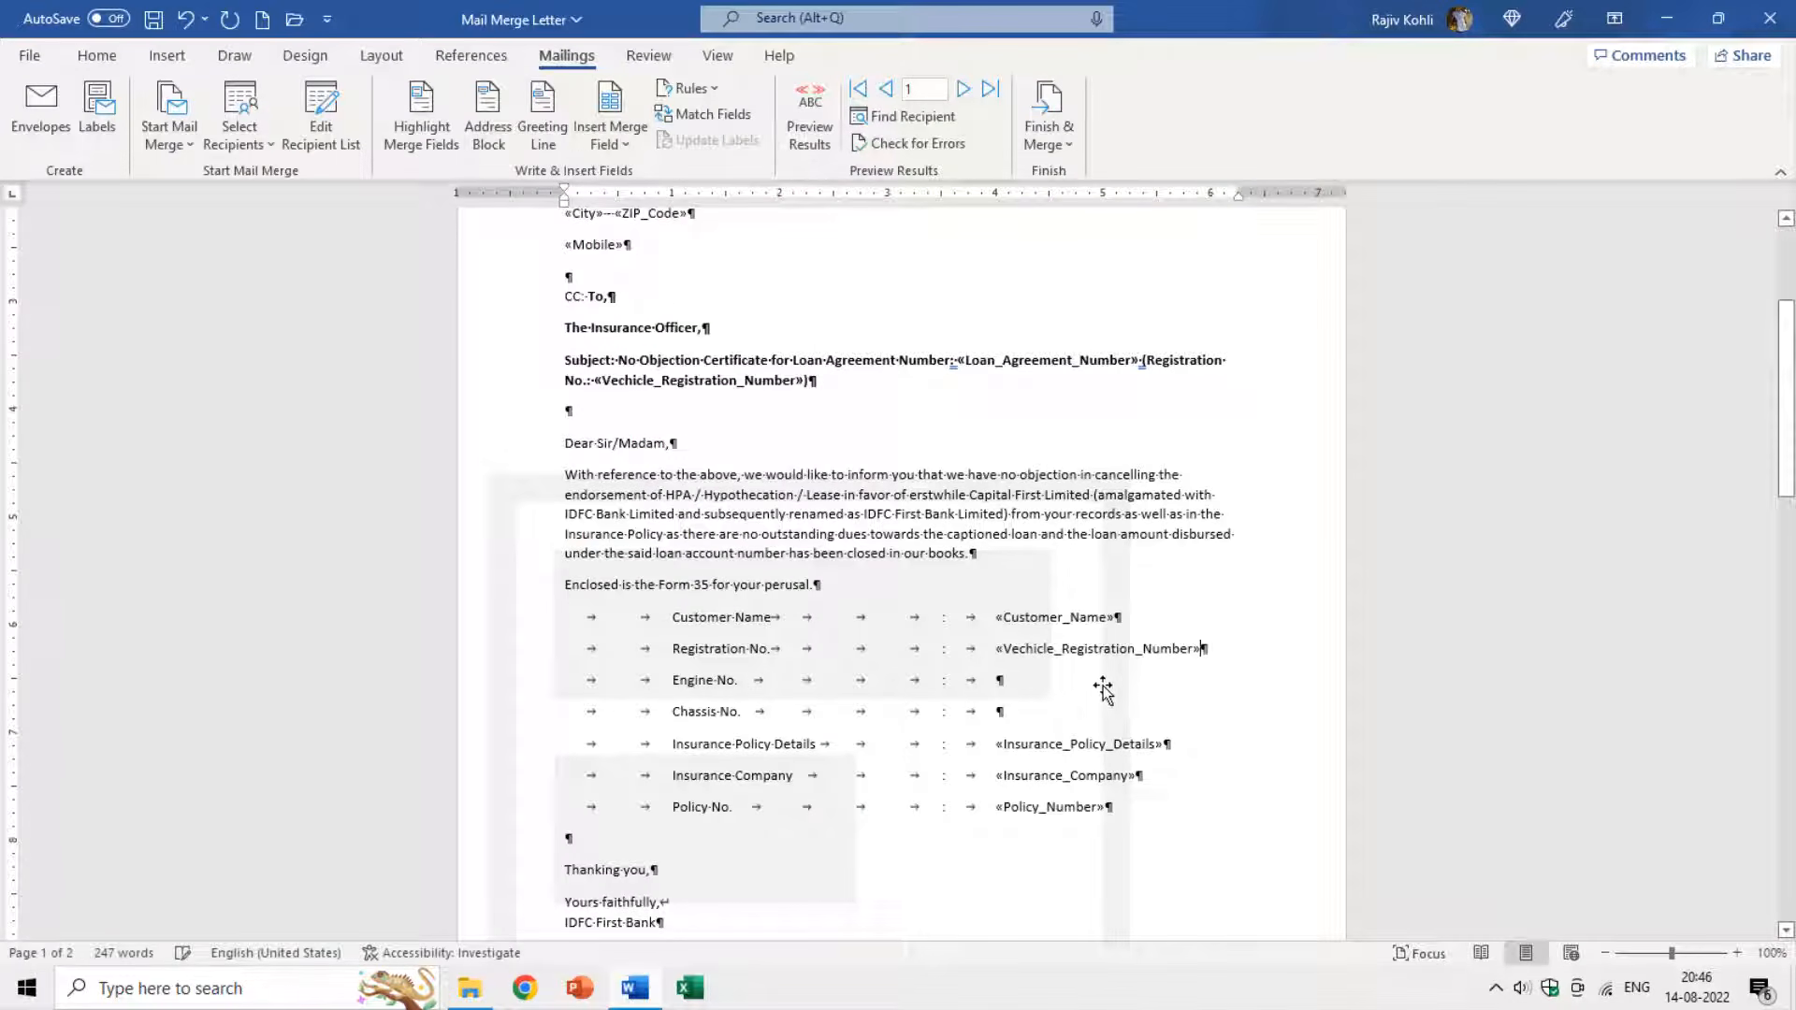
Insert Engine_Number and Chassis_Number fields on the Engine No. and Chassis No. lines.
left_click(1000, 680)
left_click(610, 145)
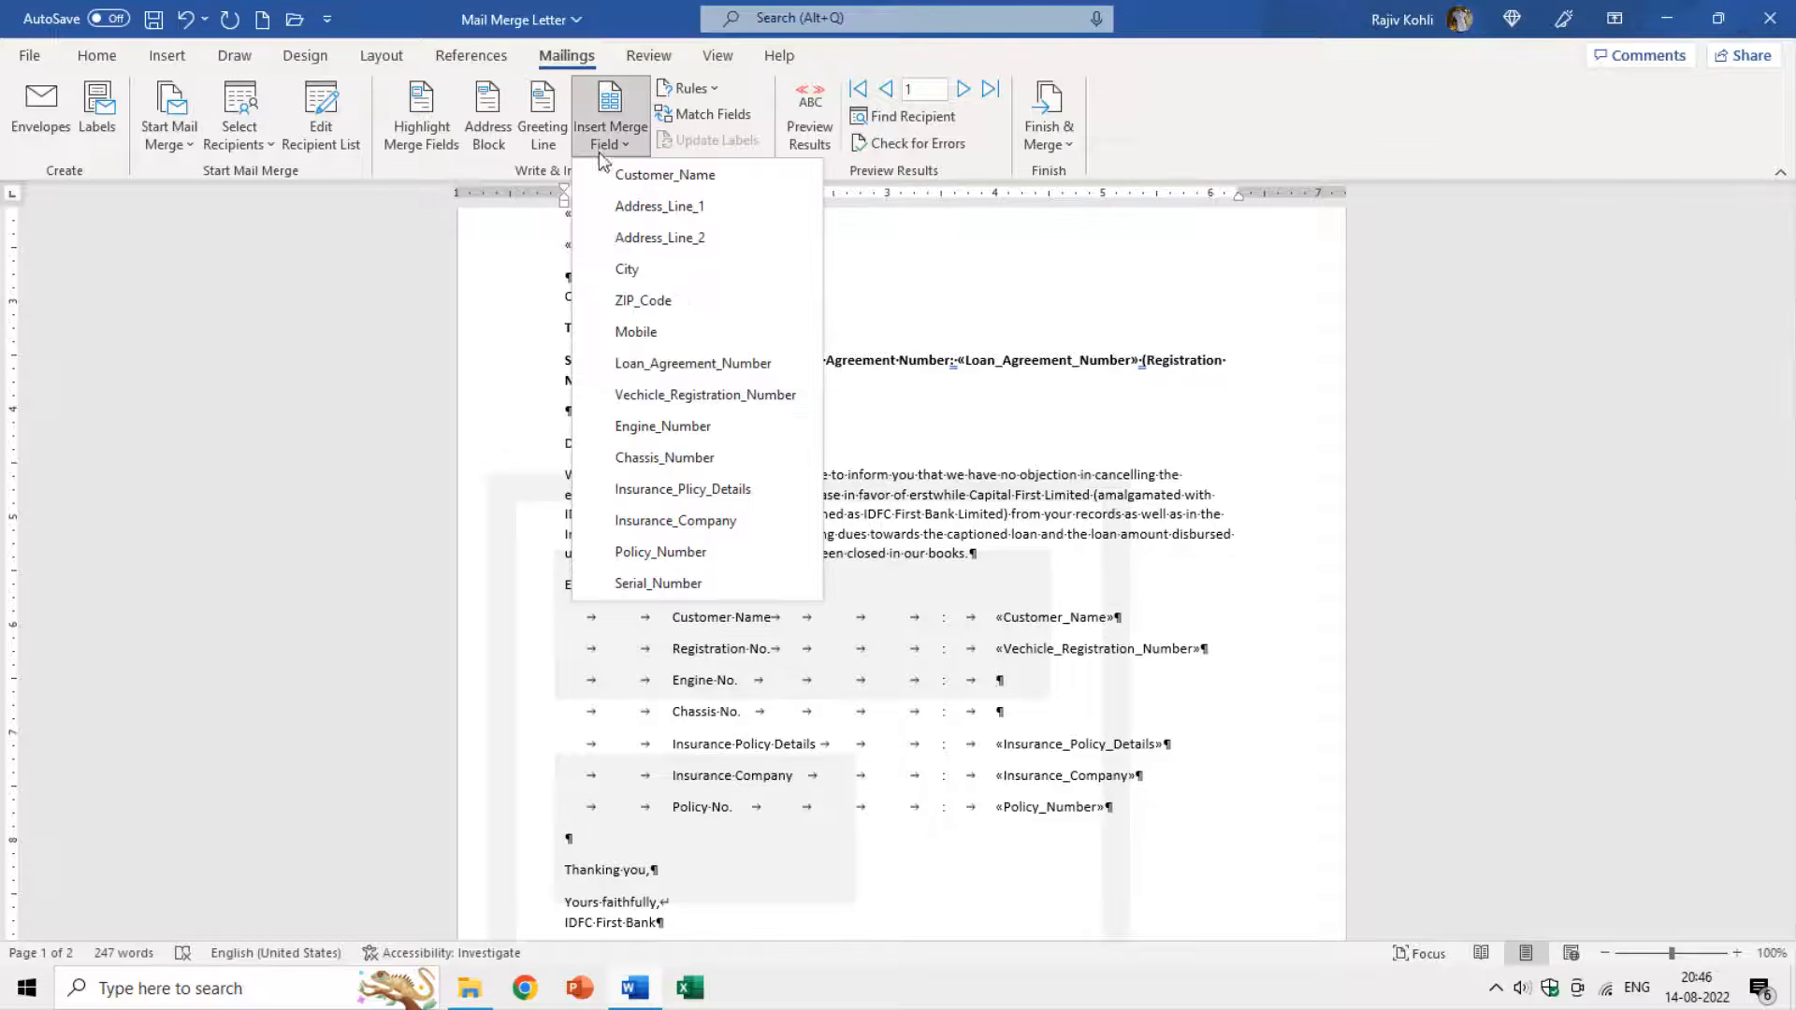
left_click(657, 422)
left_click(1026, 619)
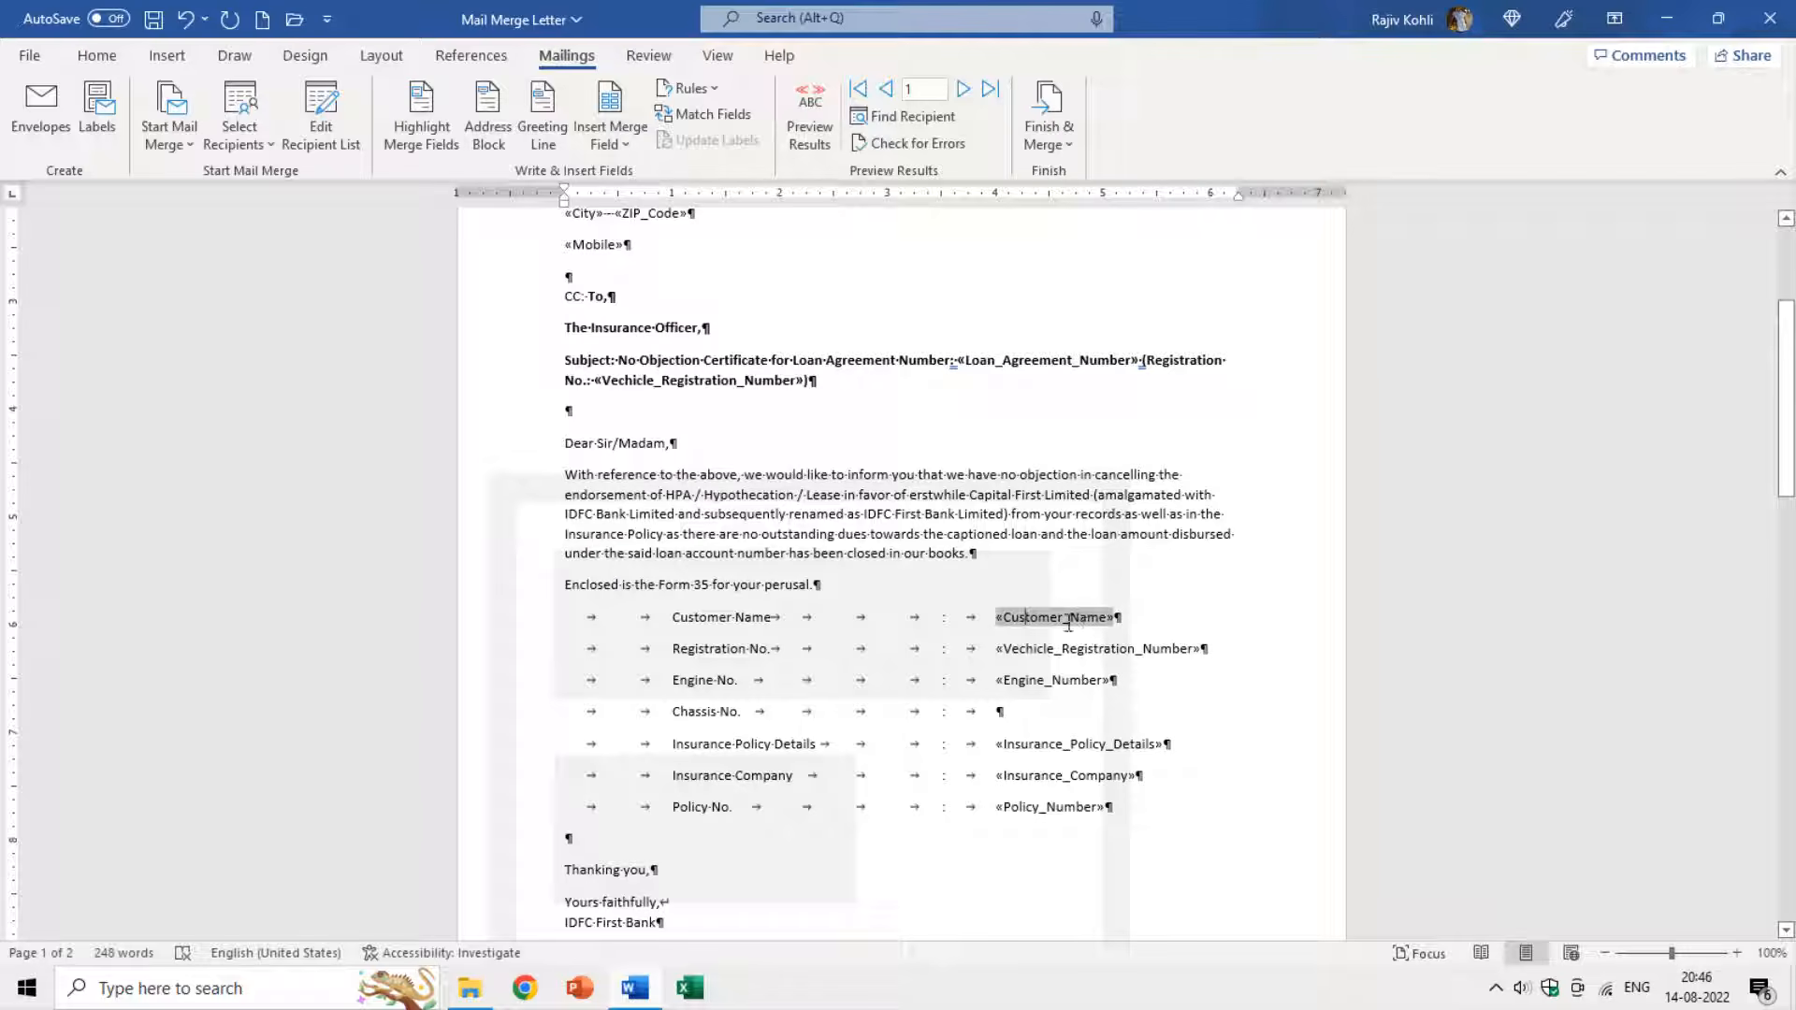
left_click(1003, 712)
left_click(604, 144)
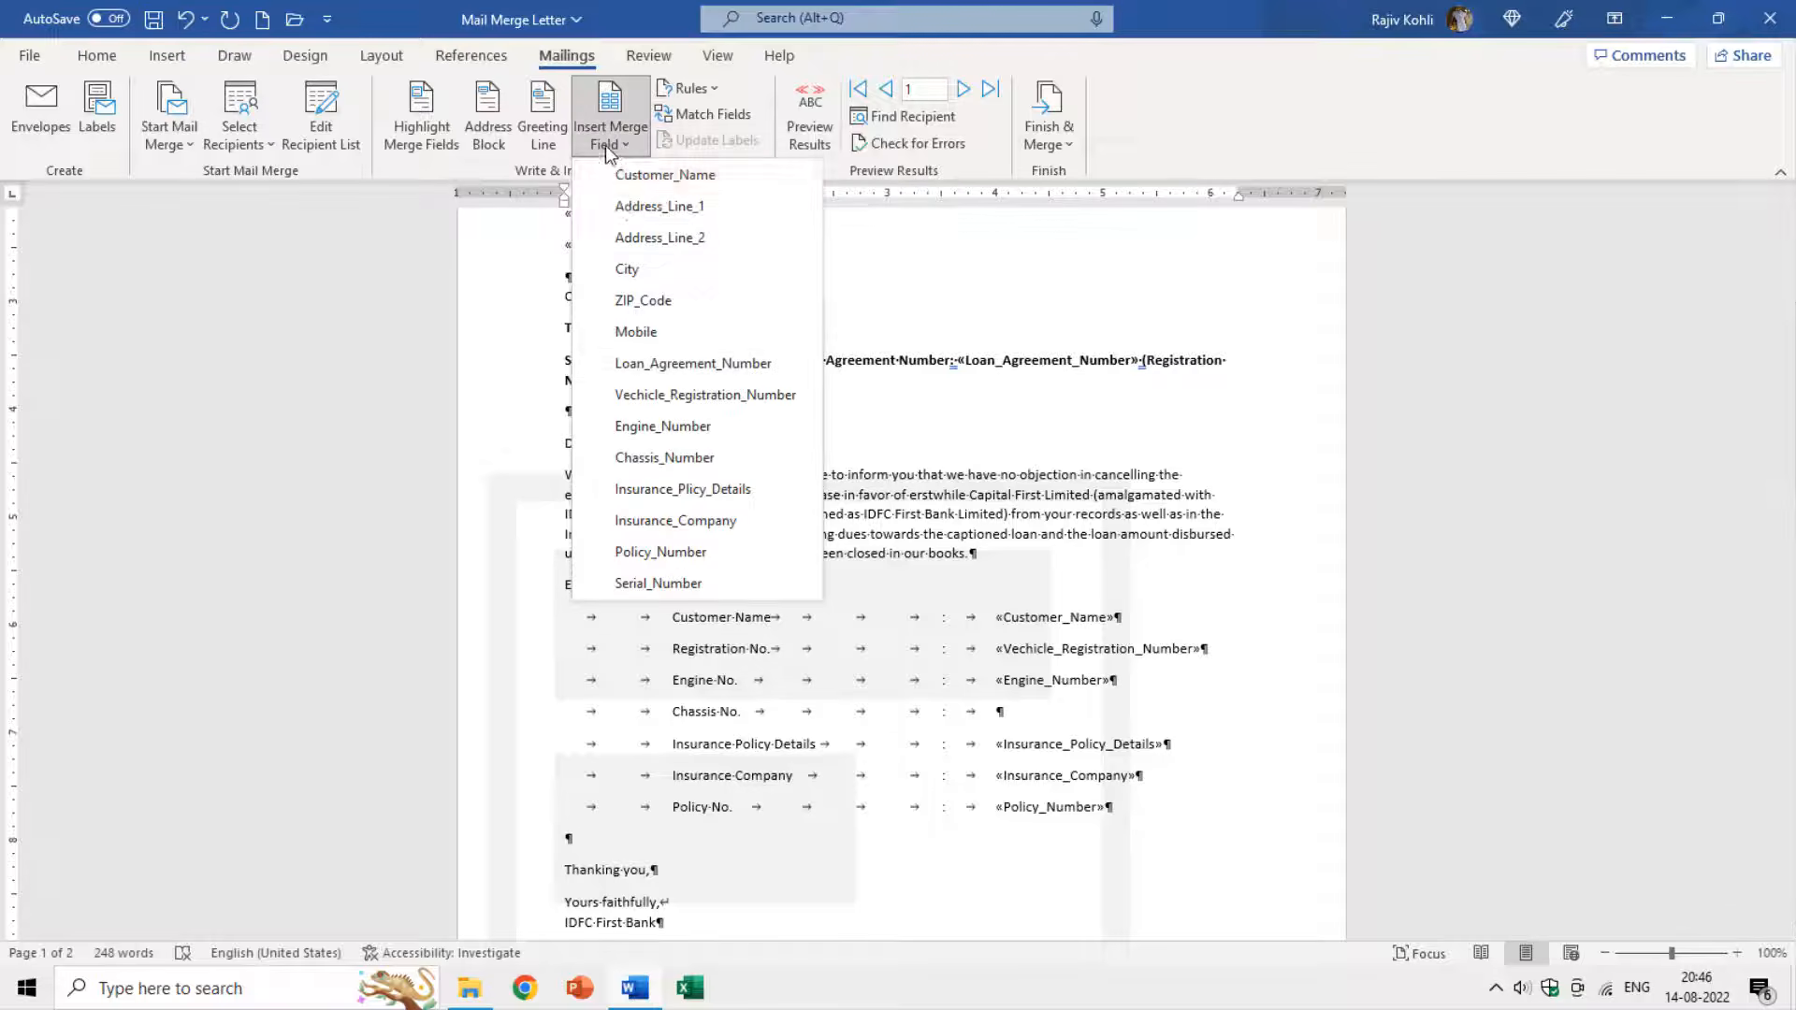
left_click(683, 457)
Insert the Serial_Number field after SR NO., then hide the formatting marks.
scroll(1029, 608, "down", 1)
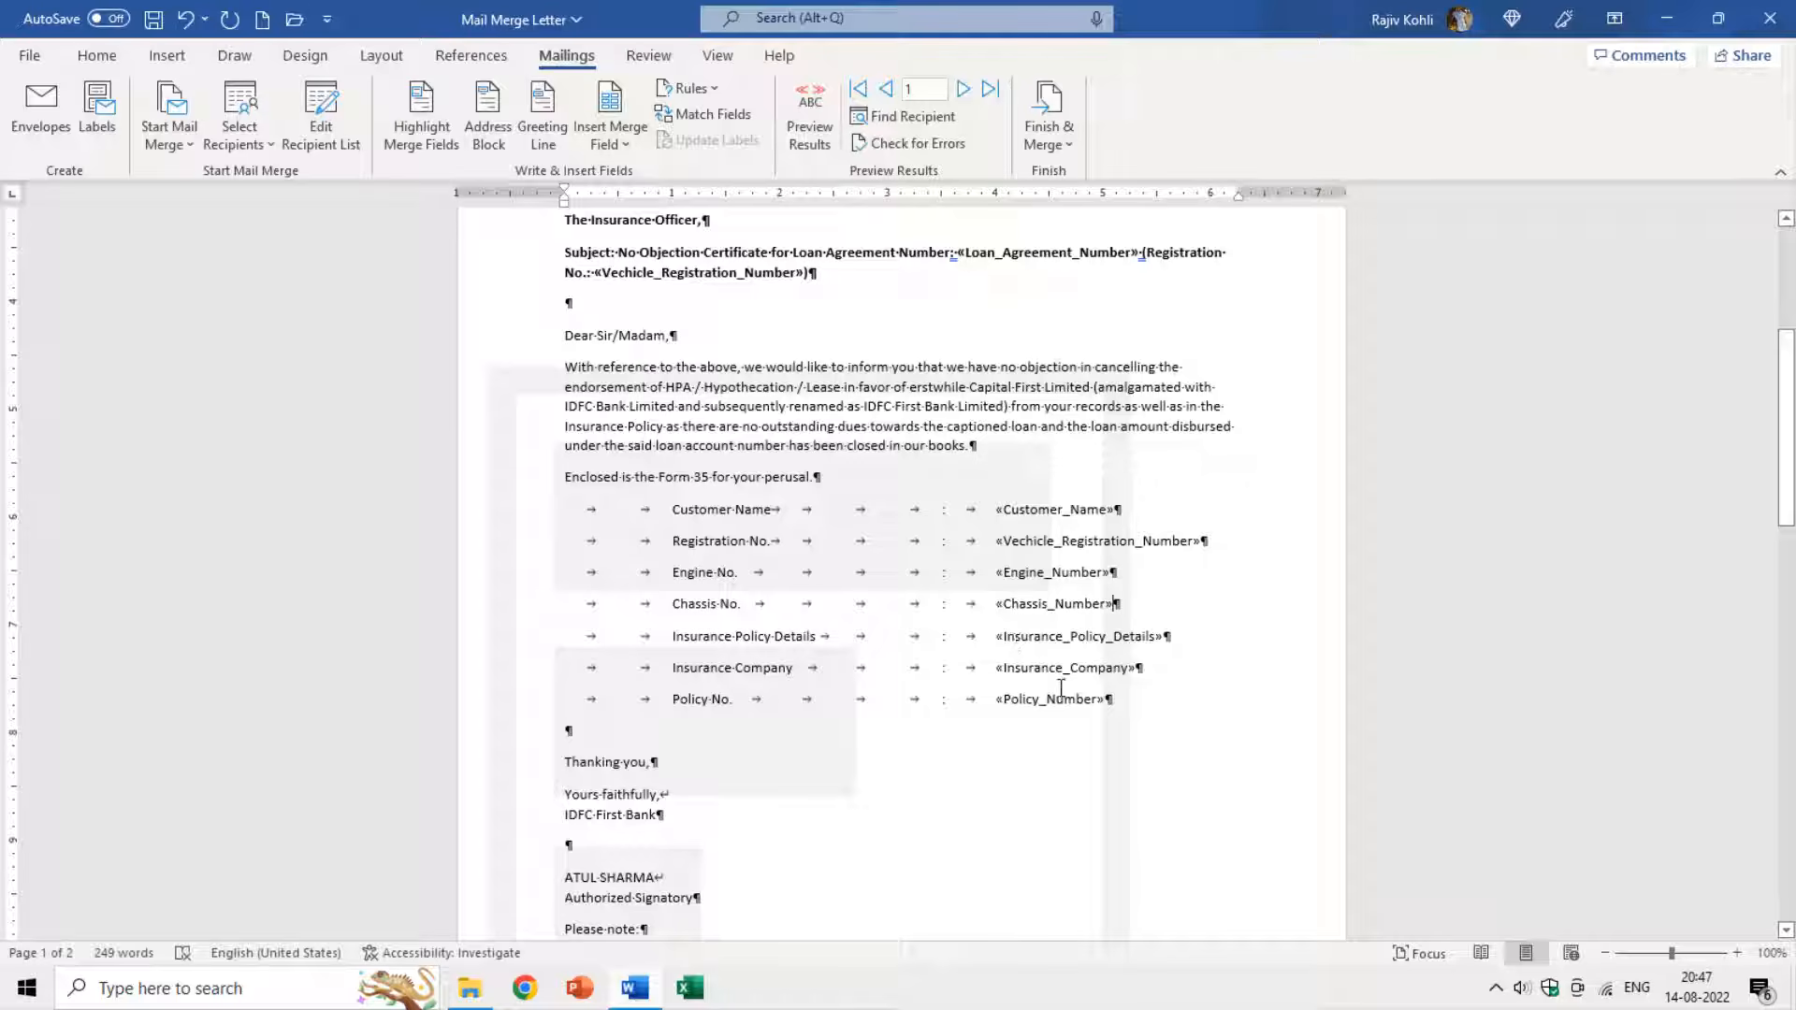
scroll(814, 688, "down", 3)
scroll(729, 649, "down", 2)
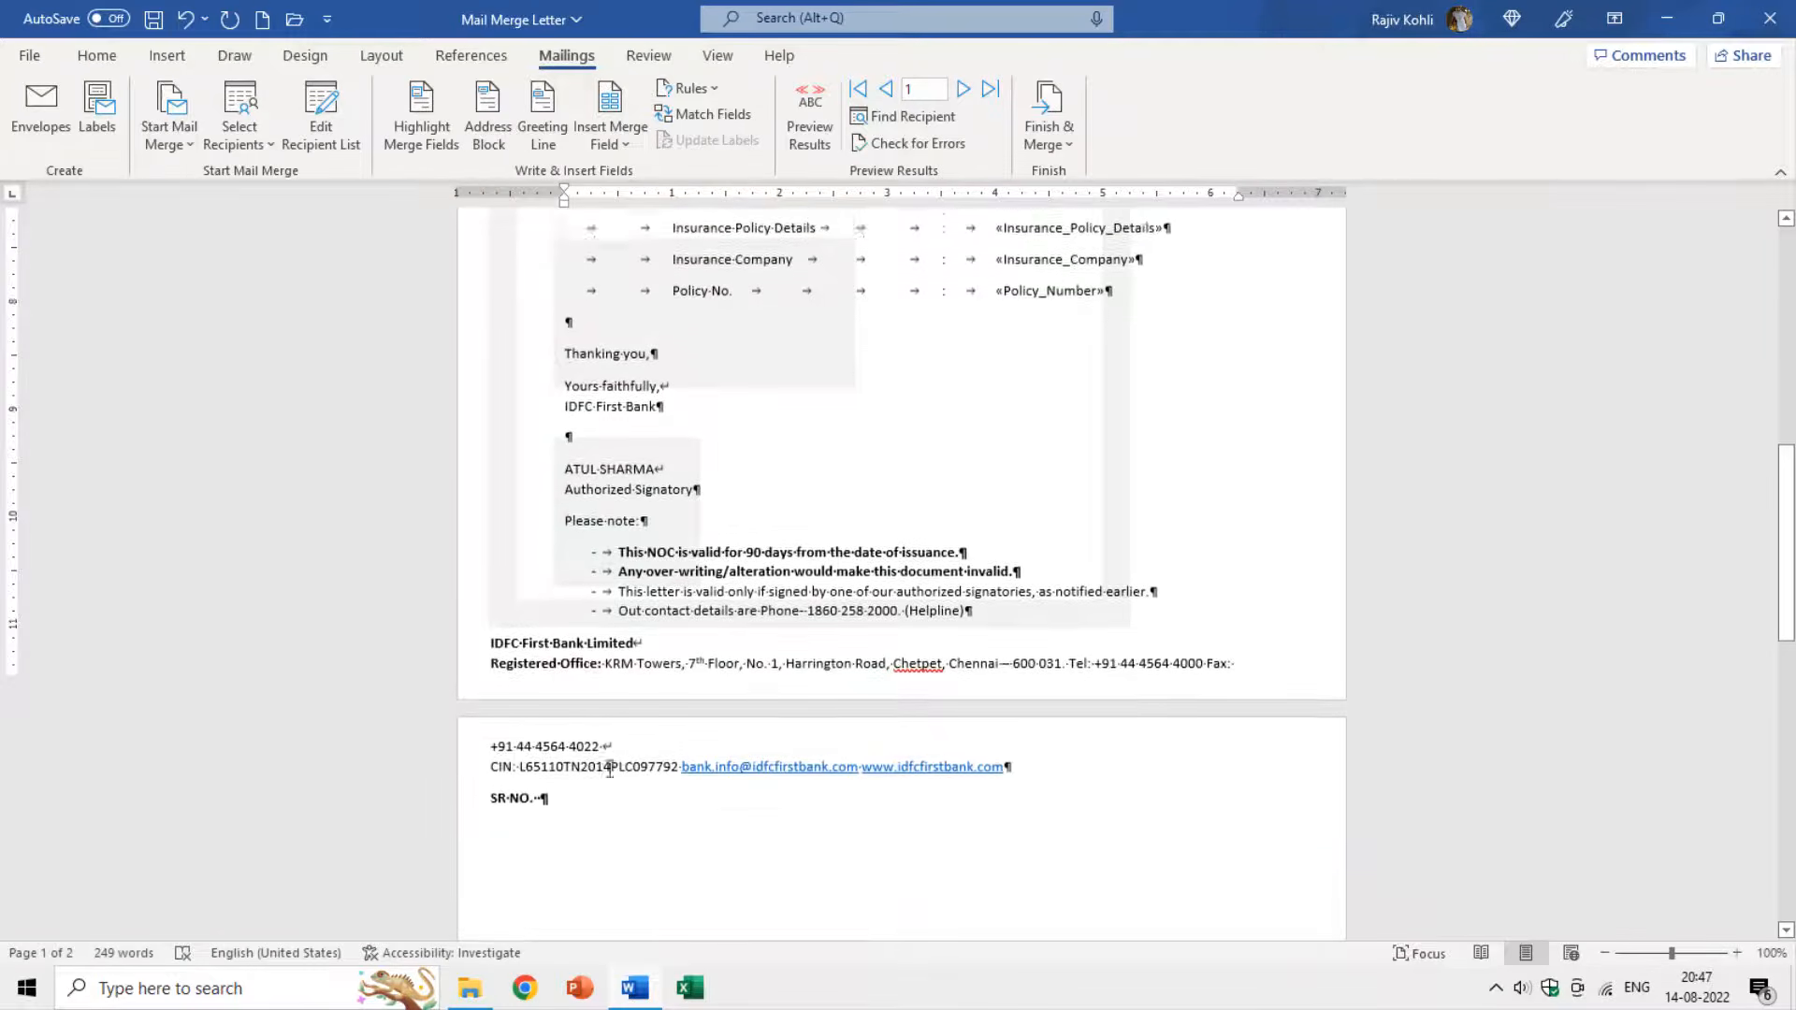
left_click(550, 777)
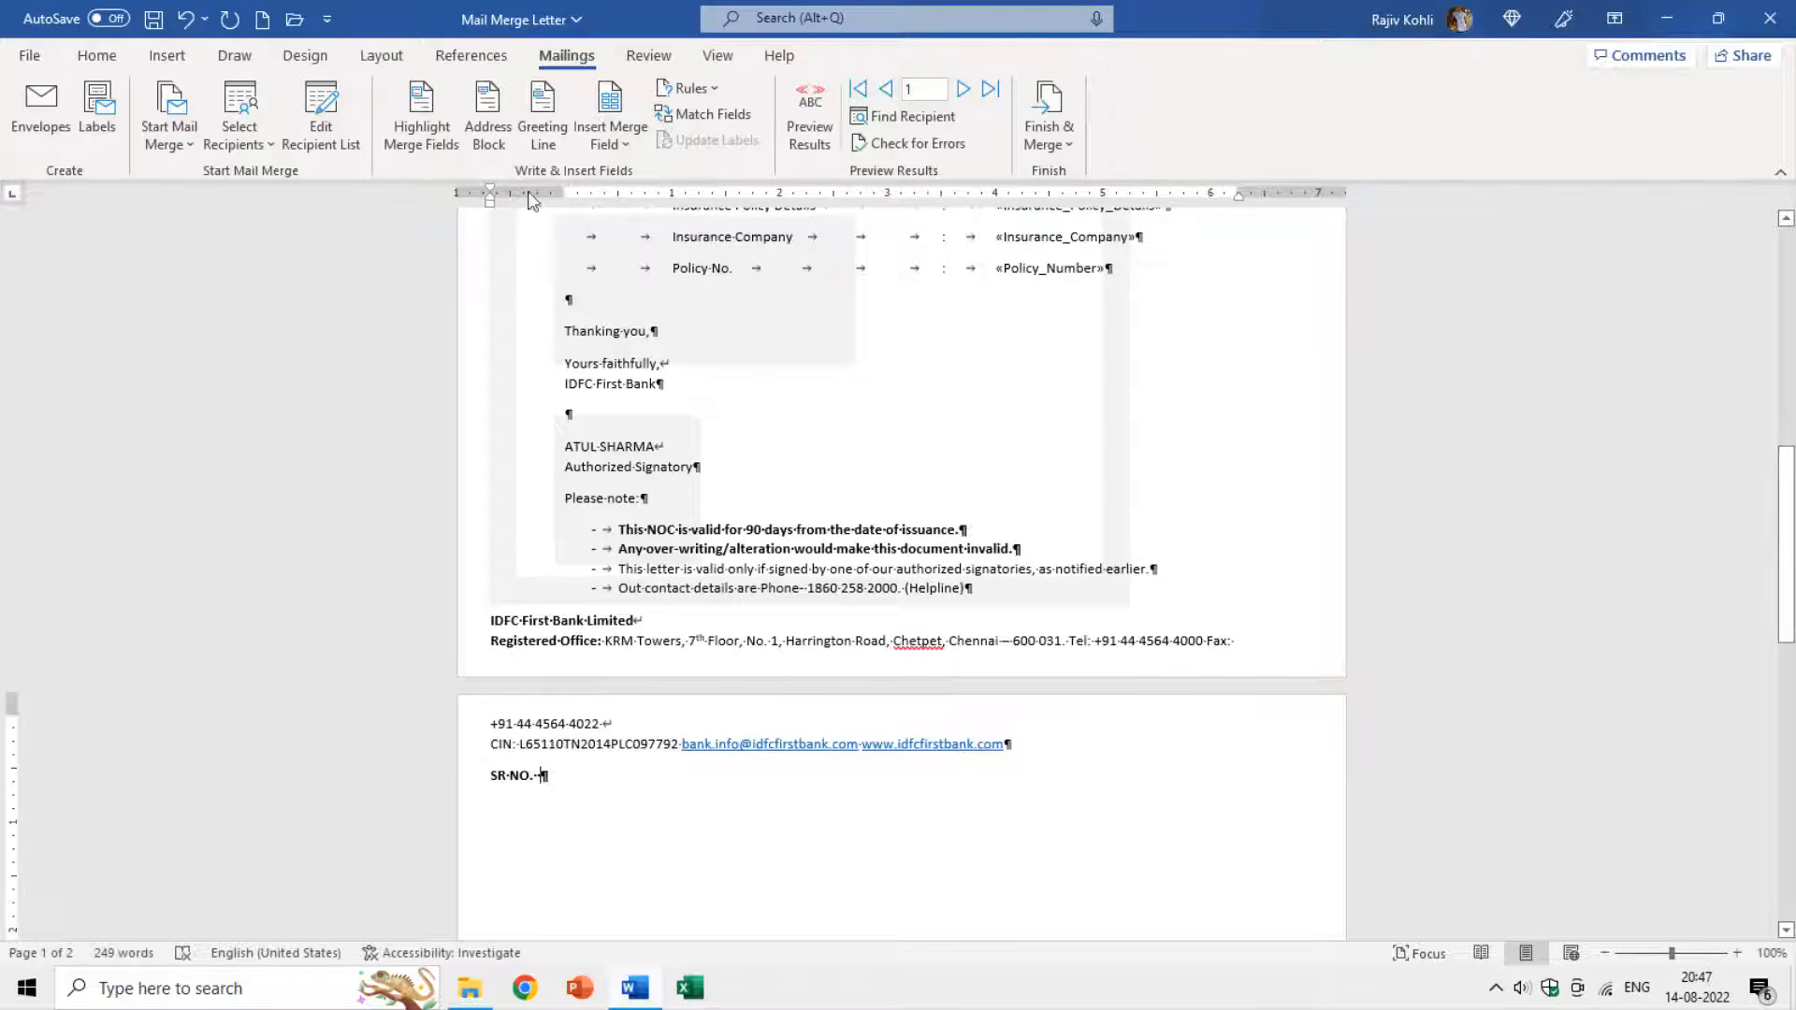
left_click(608, 142)
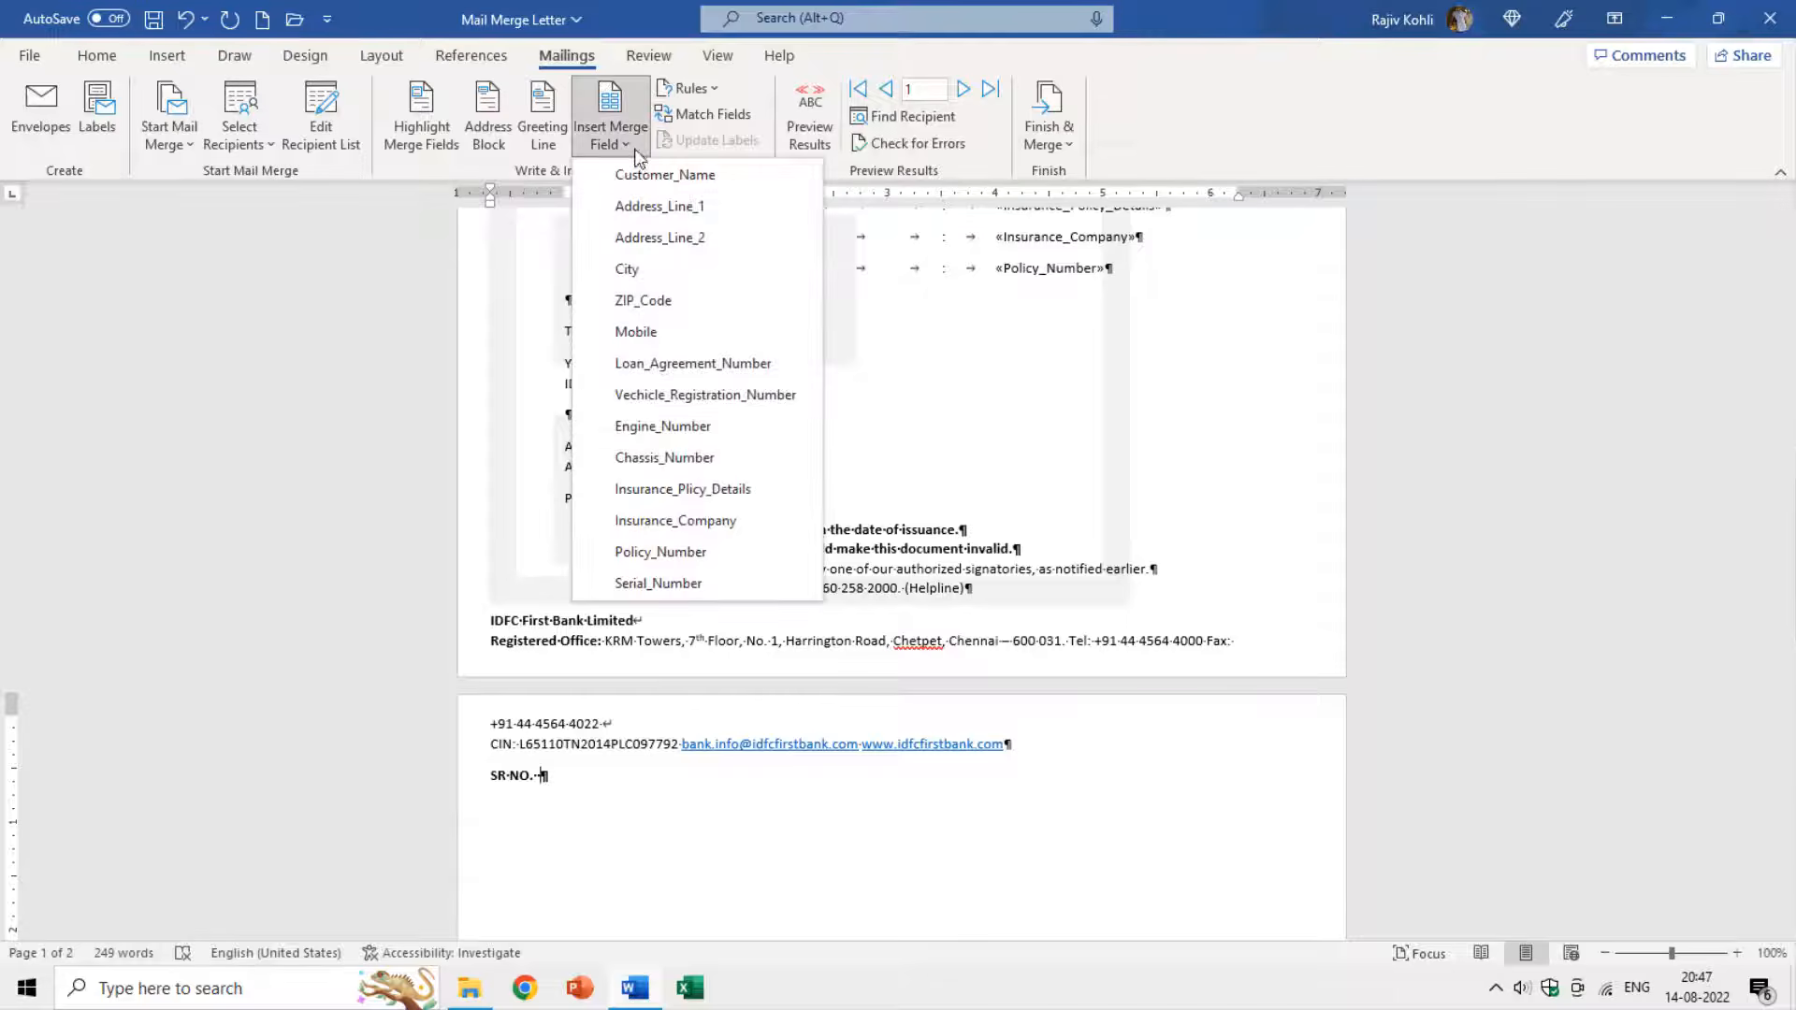
left_click(659, 583)
scroll(911, 630, "up", 12)
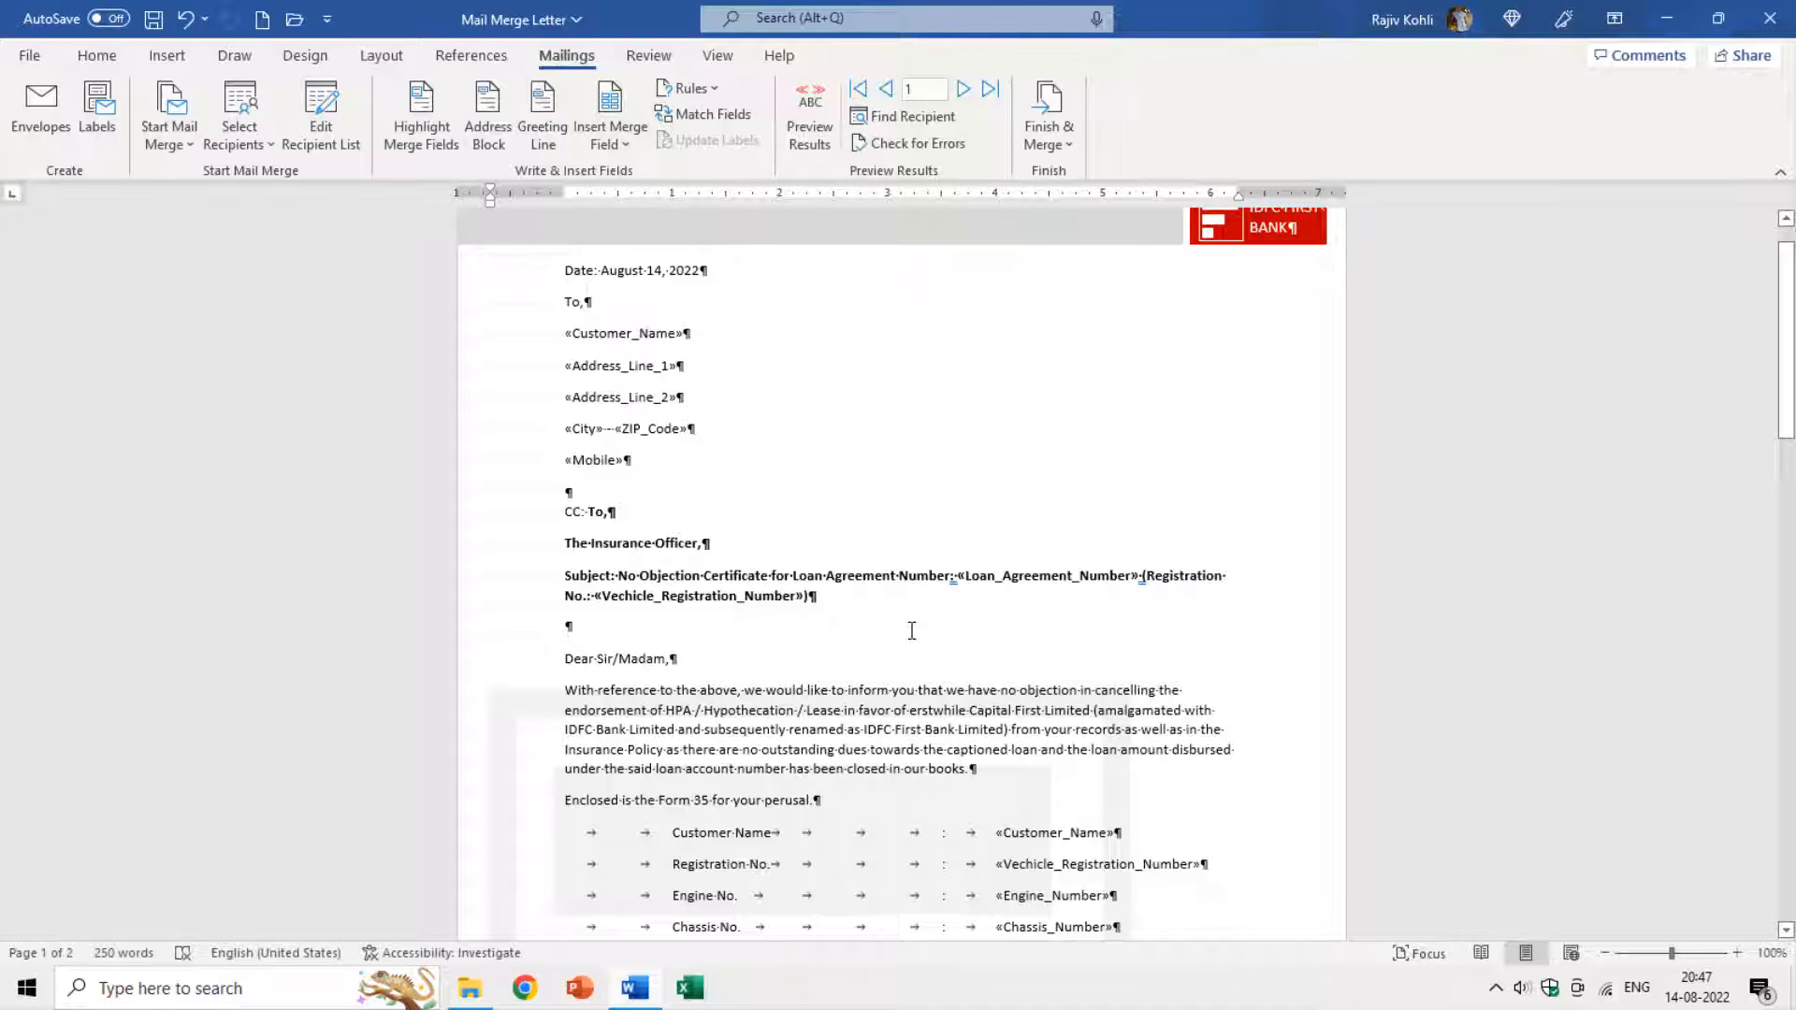
scroll(931, 586, "down", 6)
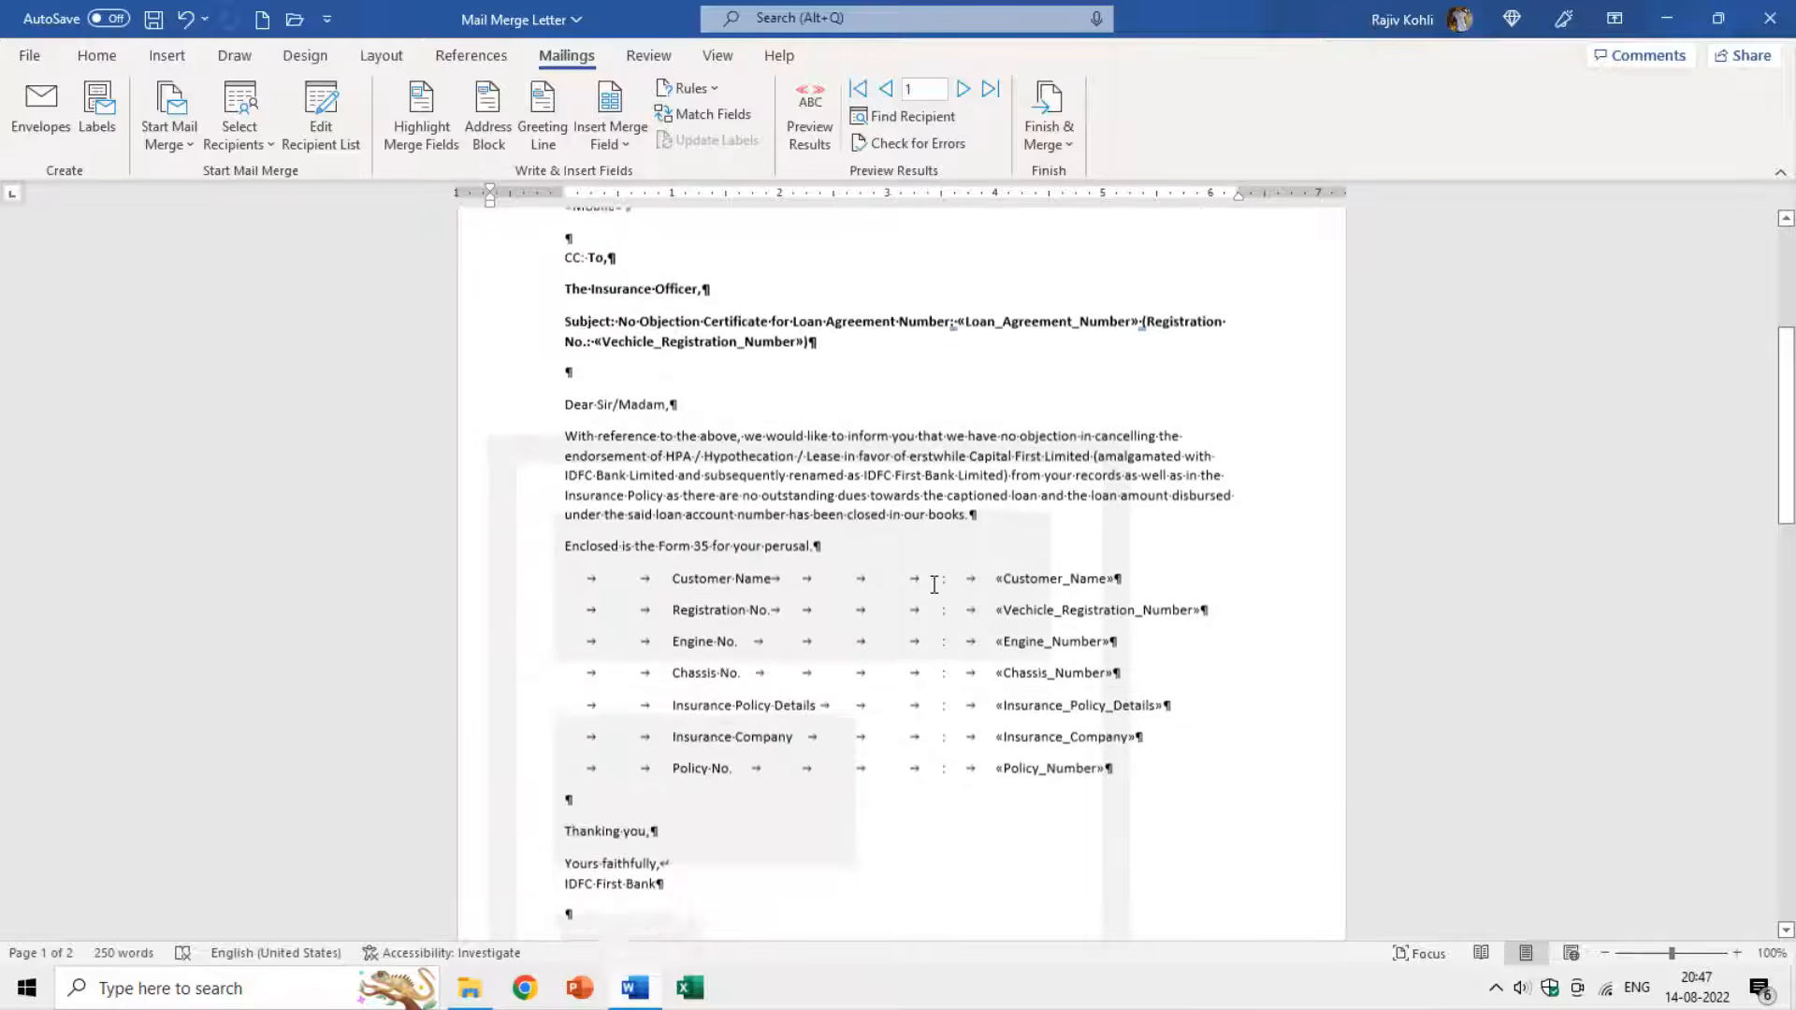
scroll(934, 584, "down", 3)
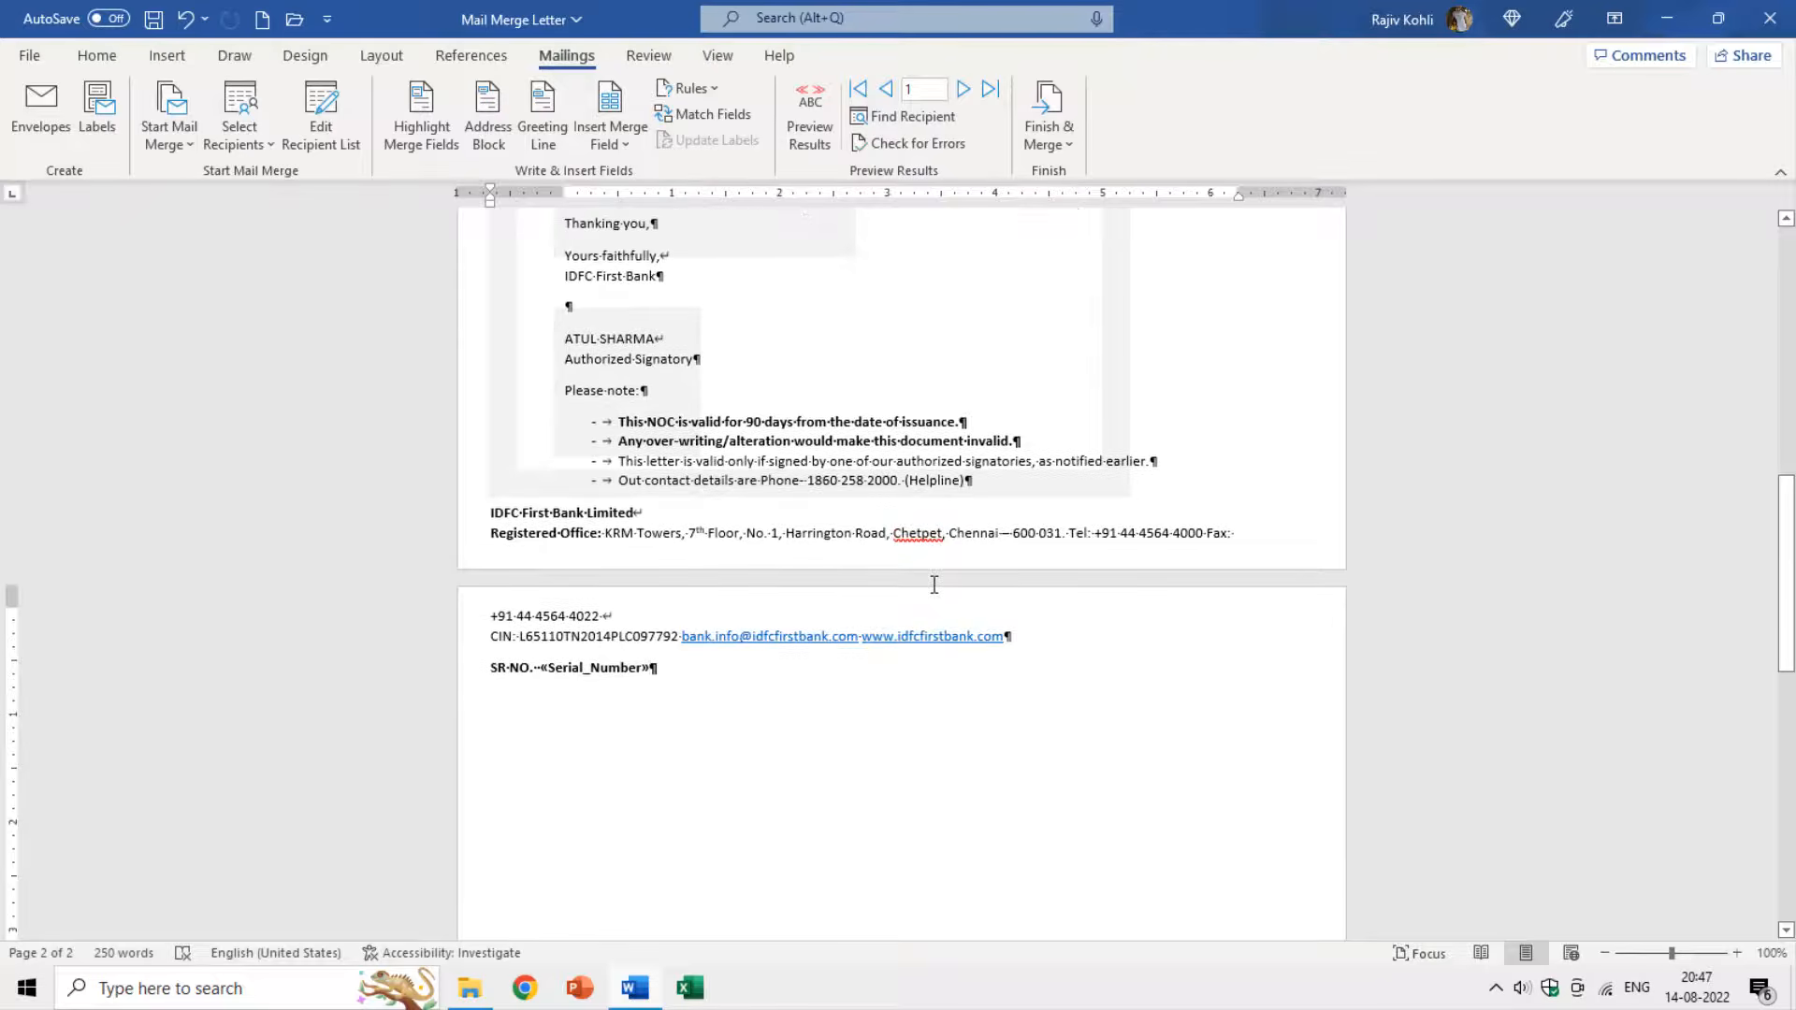
scroll(933, 584, "up", 7)
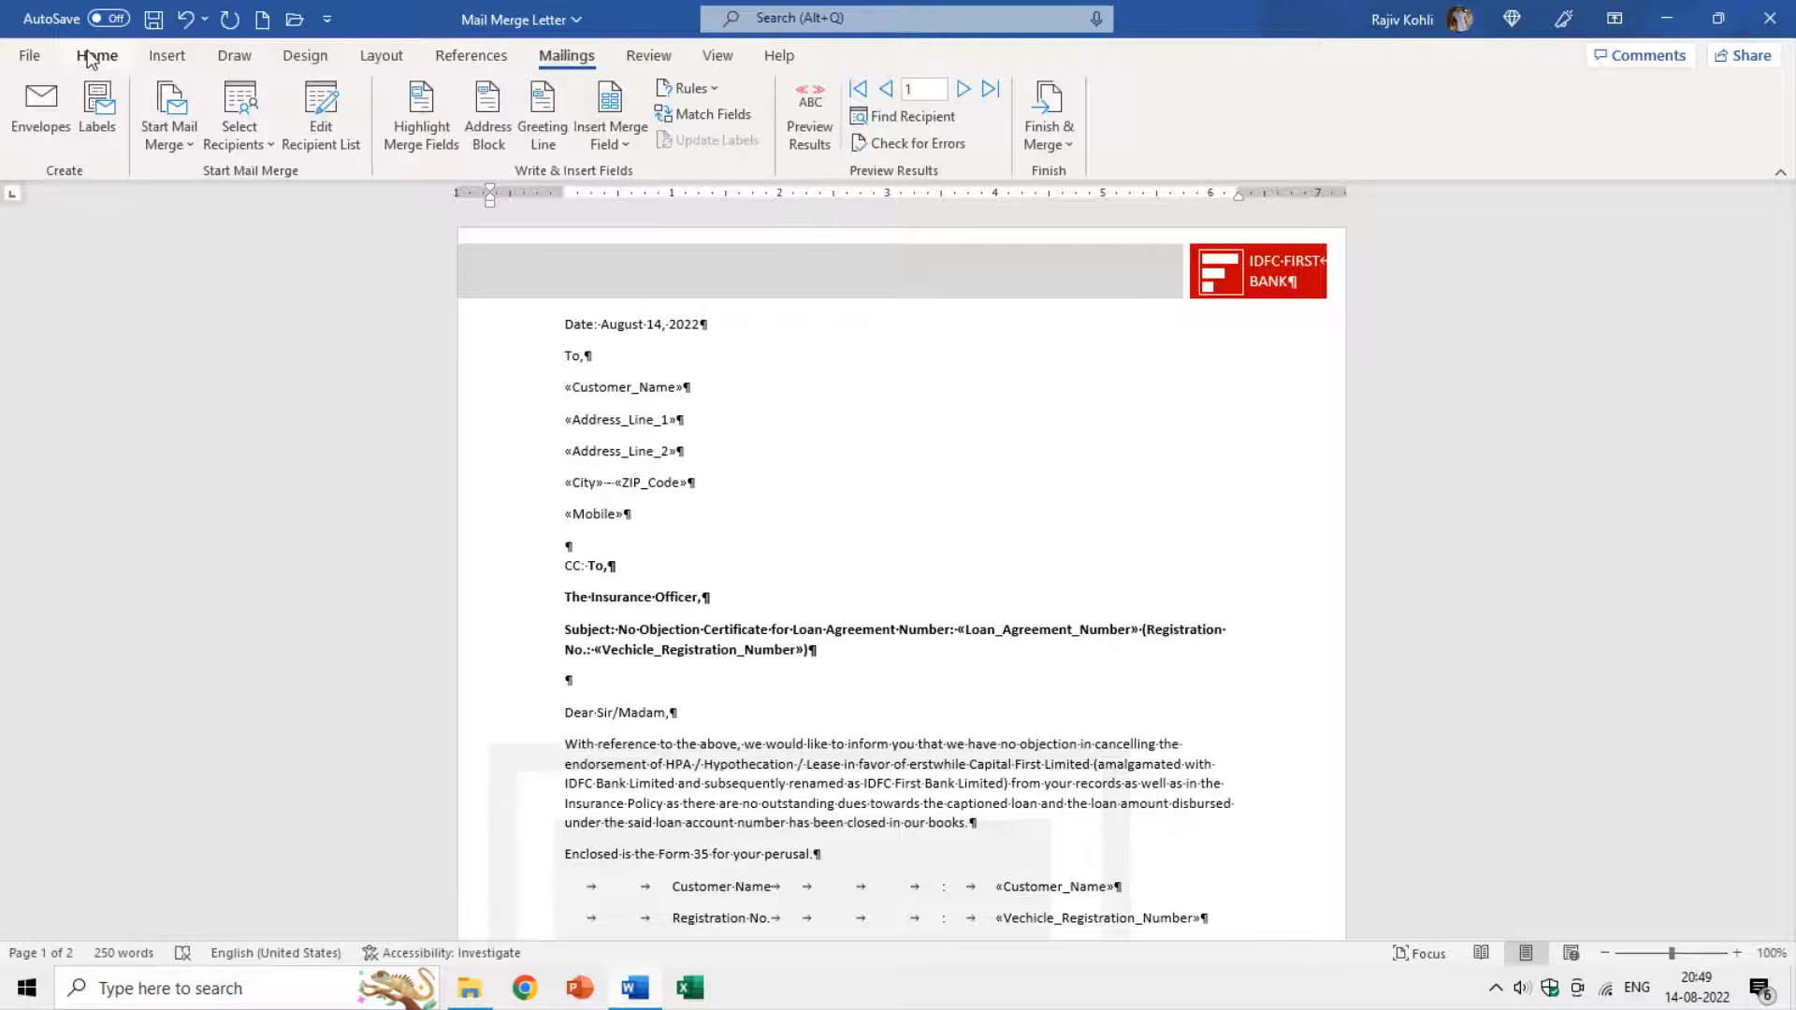
left_click(96, 55)
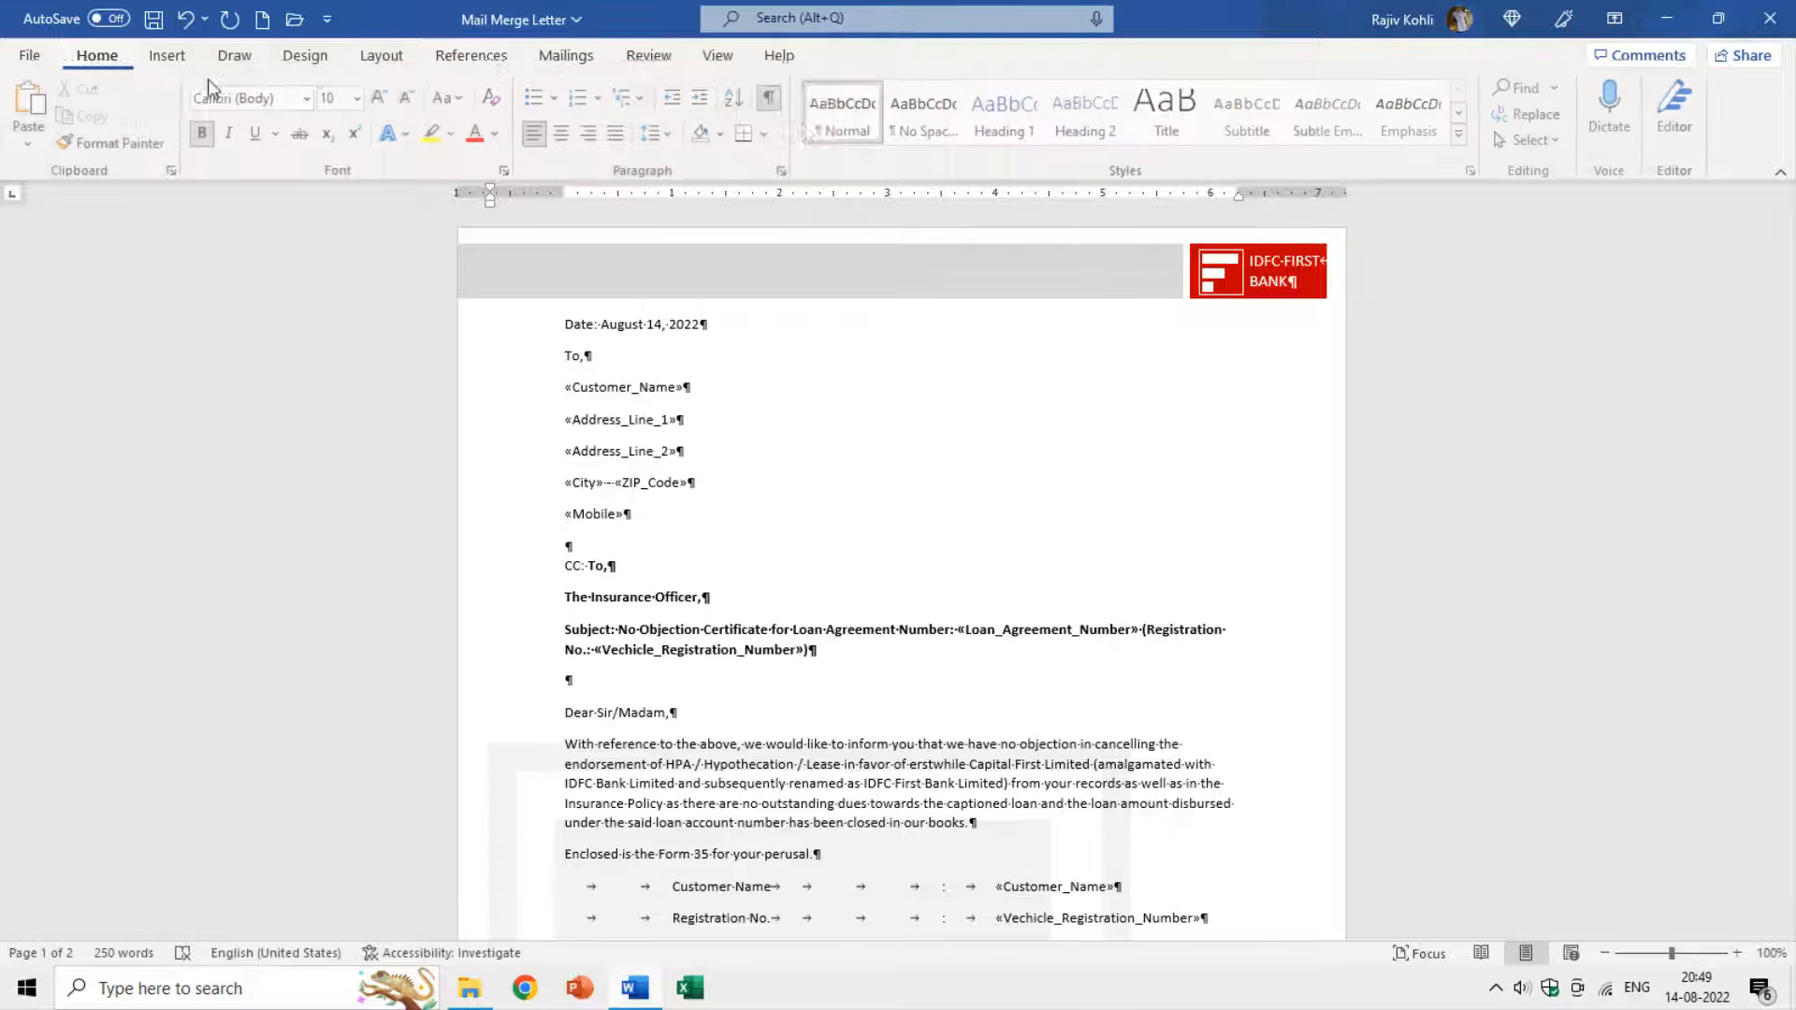
key("ctrl+shift+8")
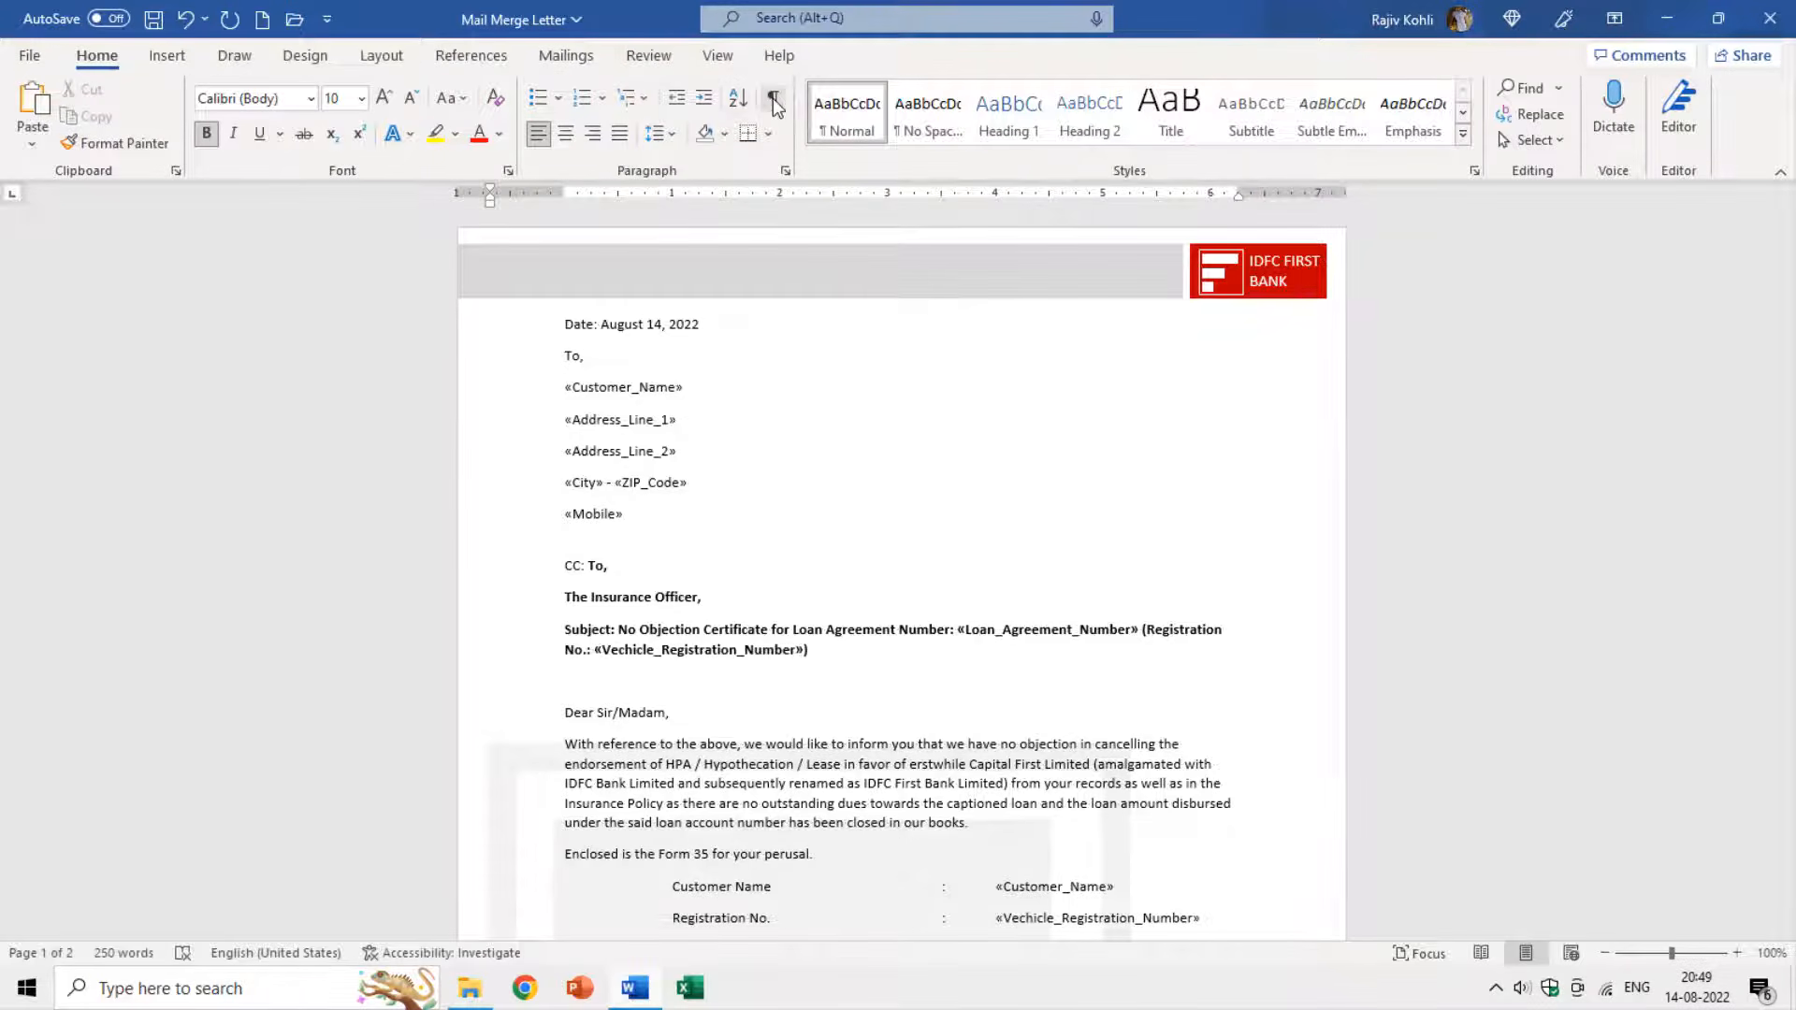
left_click(567, 55)
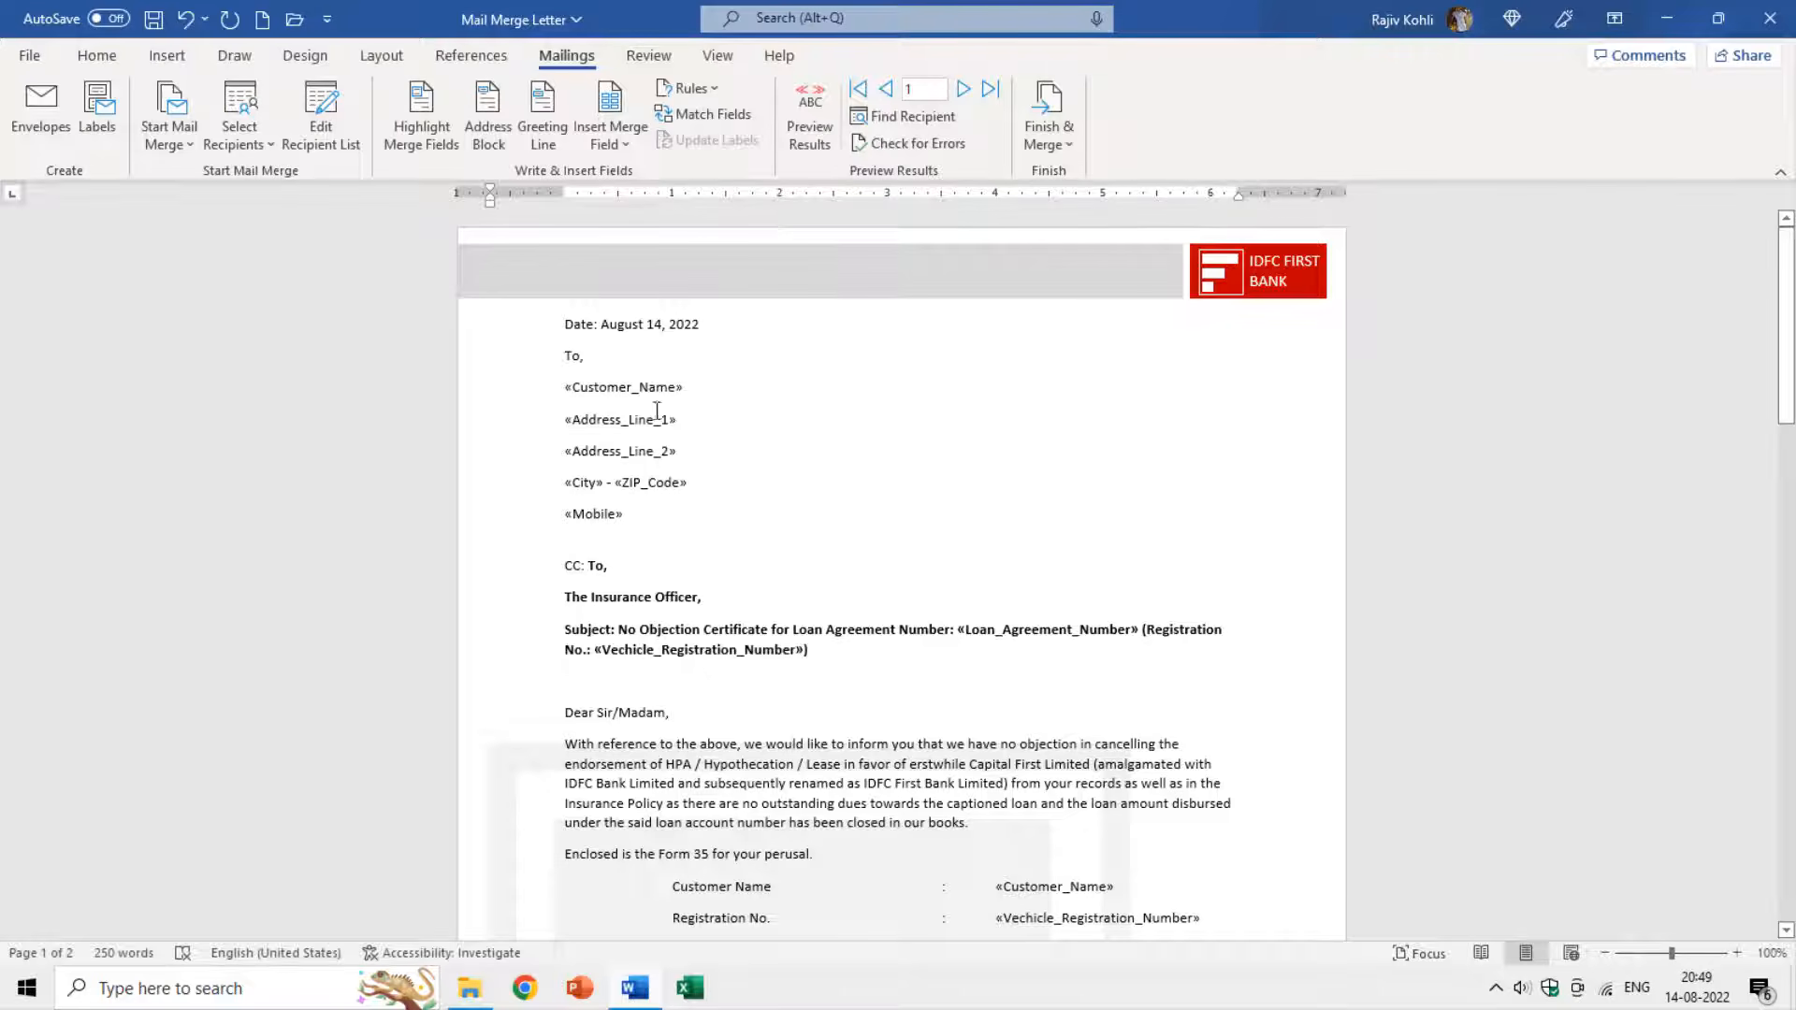
Preview recipient 1's data and scroll through to check the merged name, address and SR NO.
left_click(817, 148)
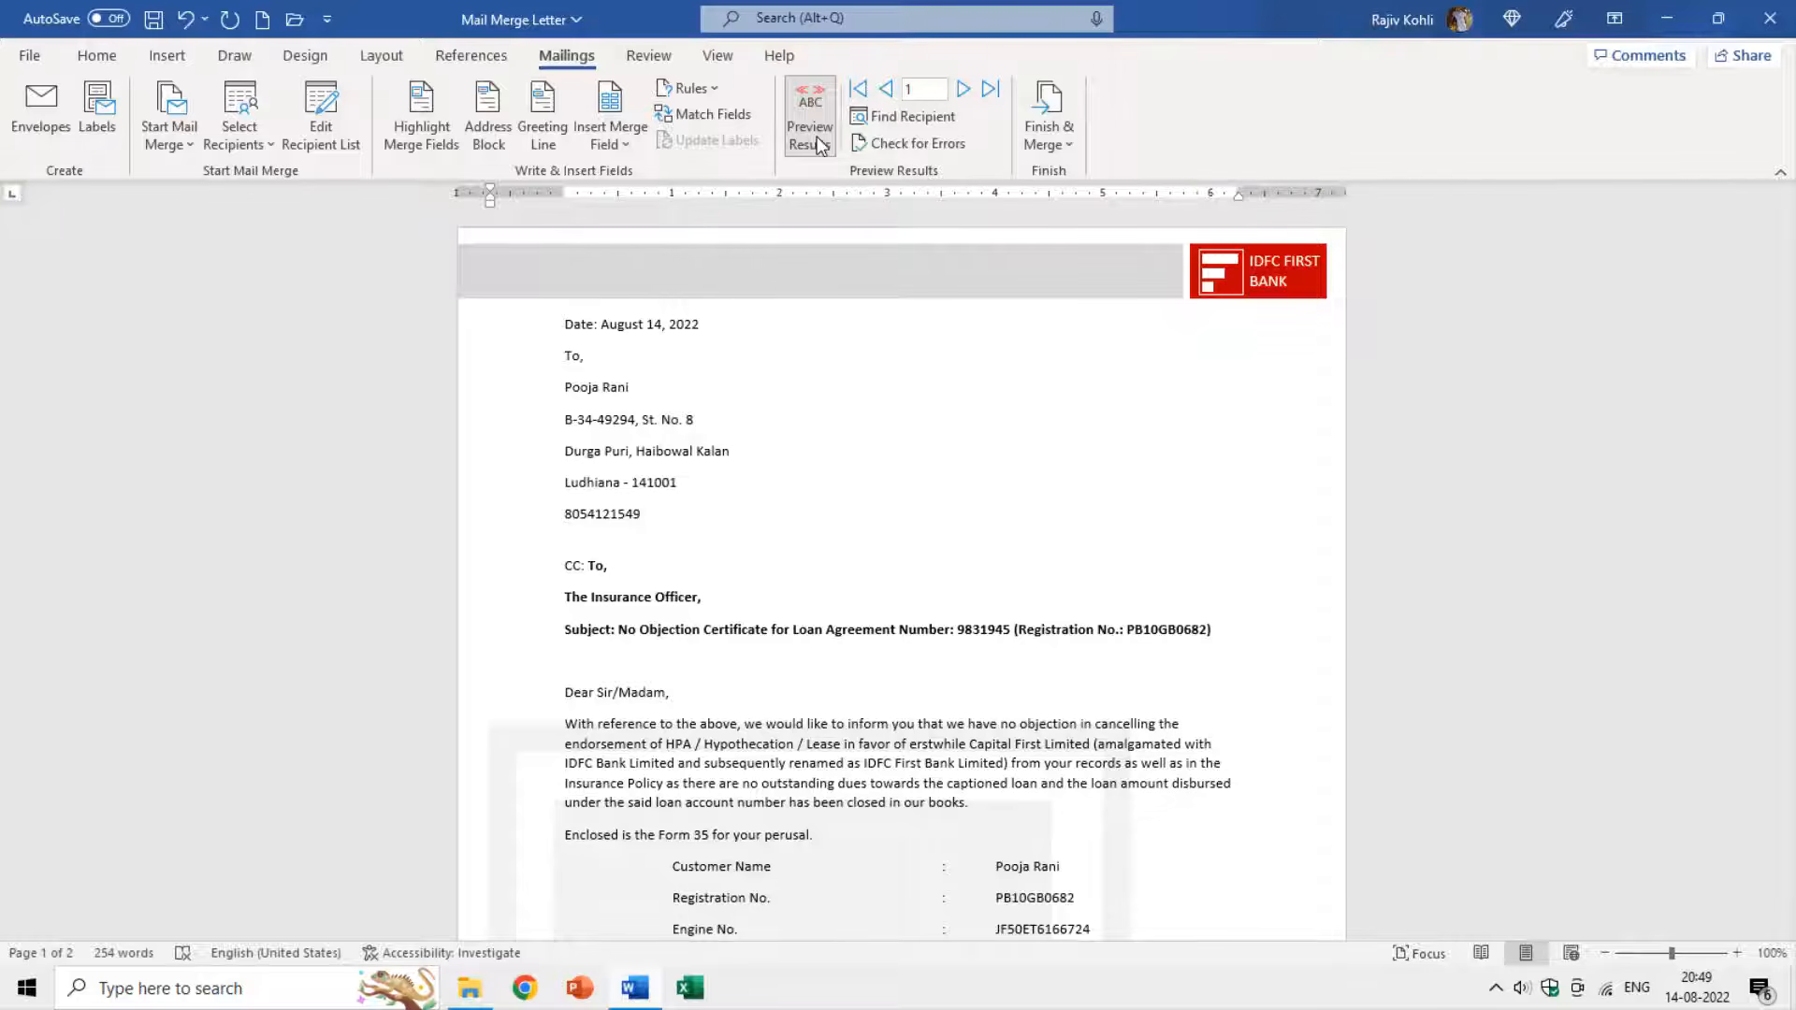
left_click(651, 398)
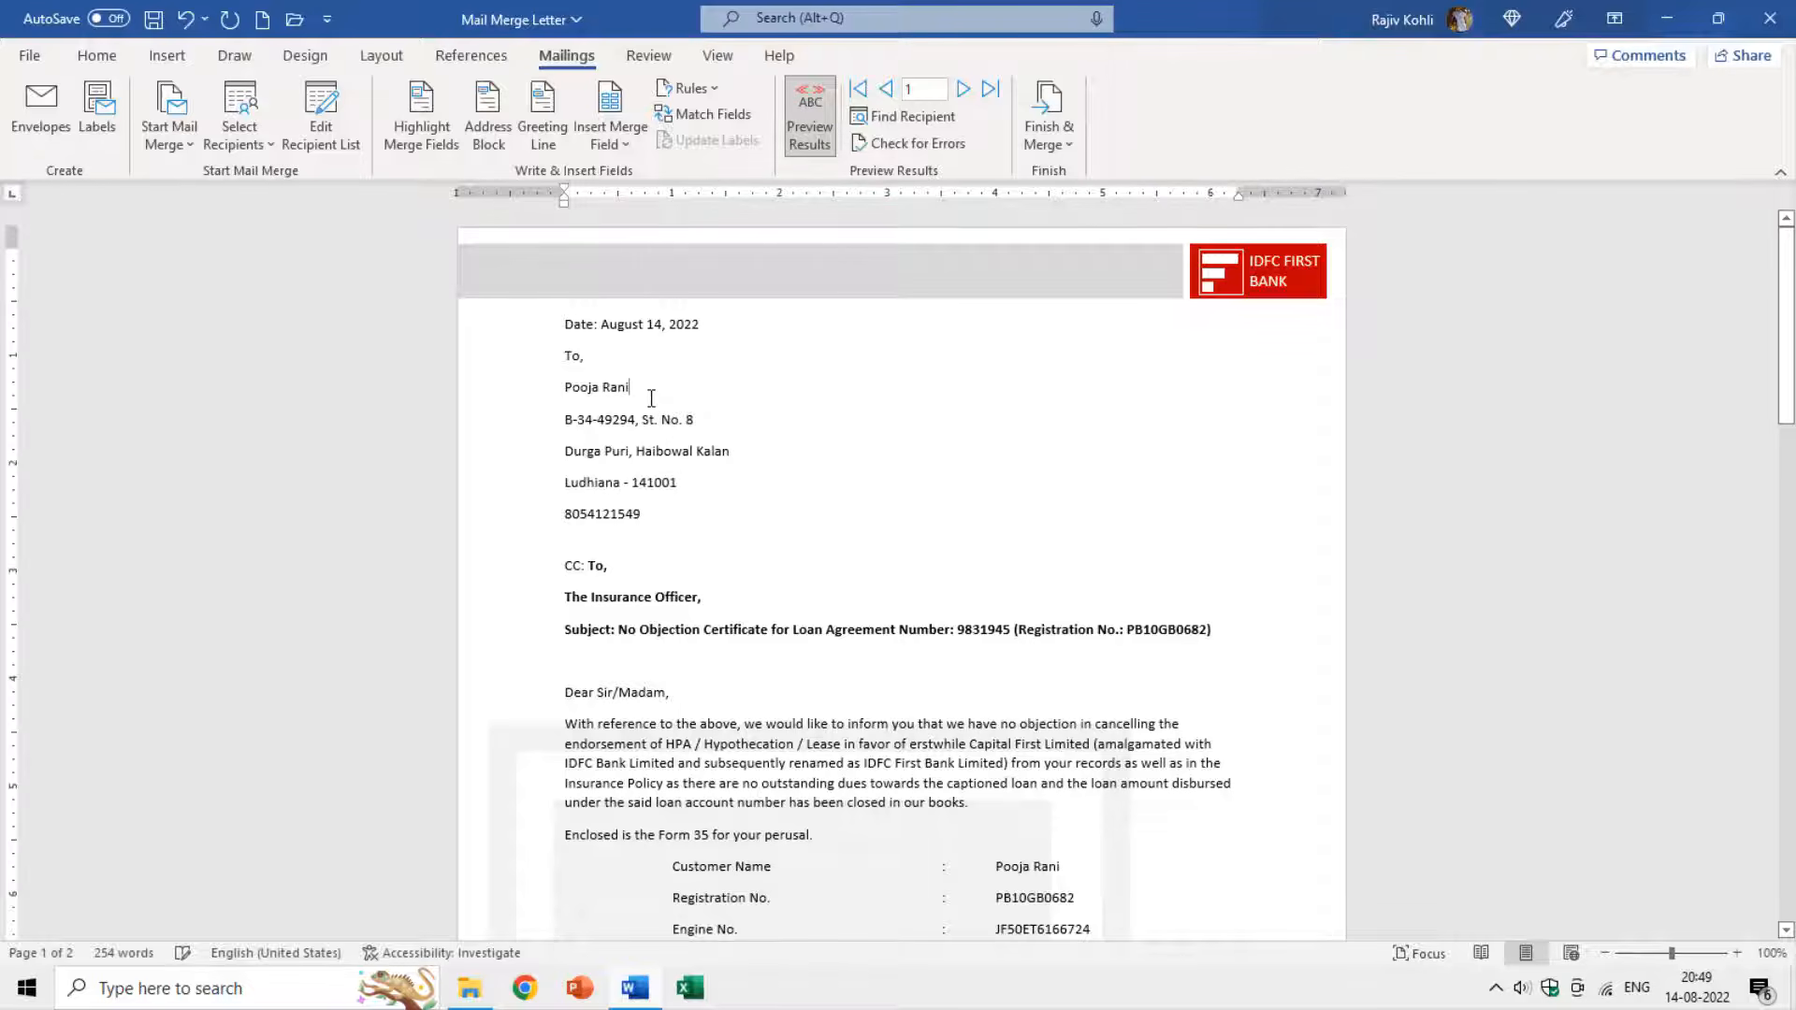
left_click(606, 420)
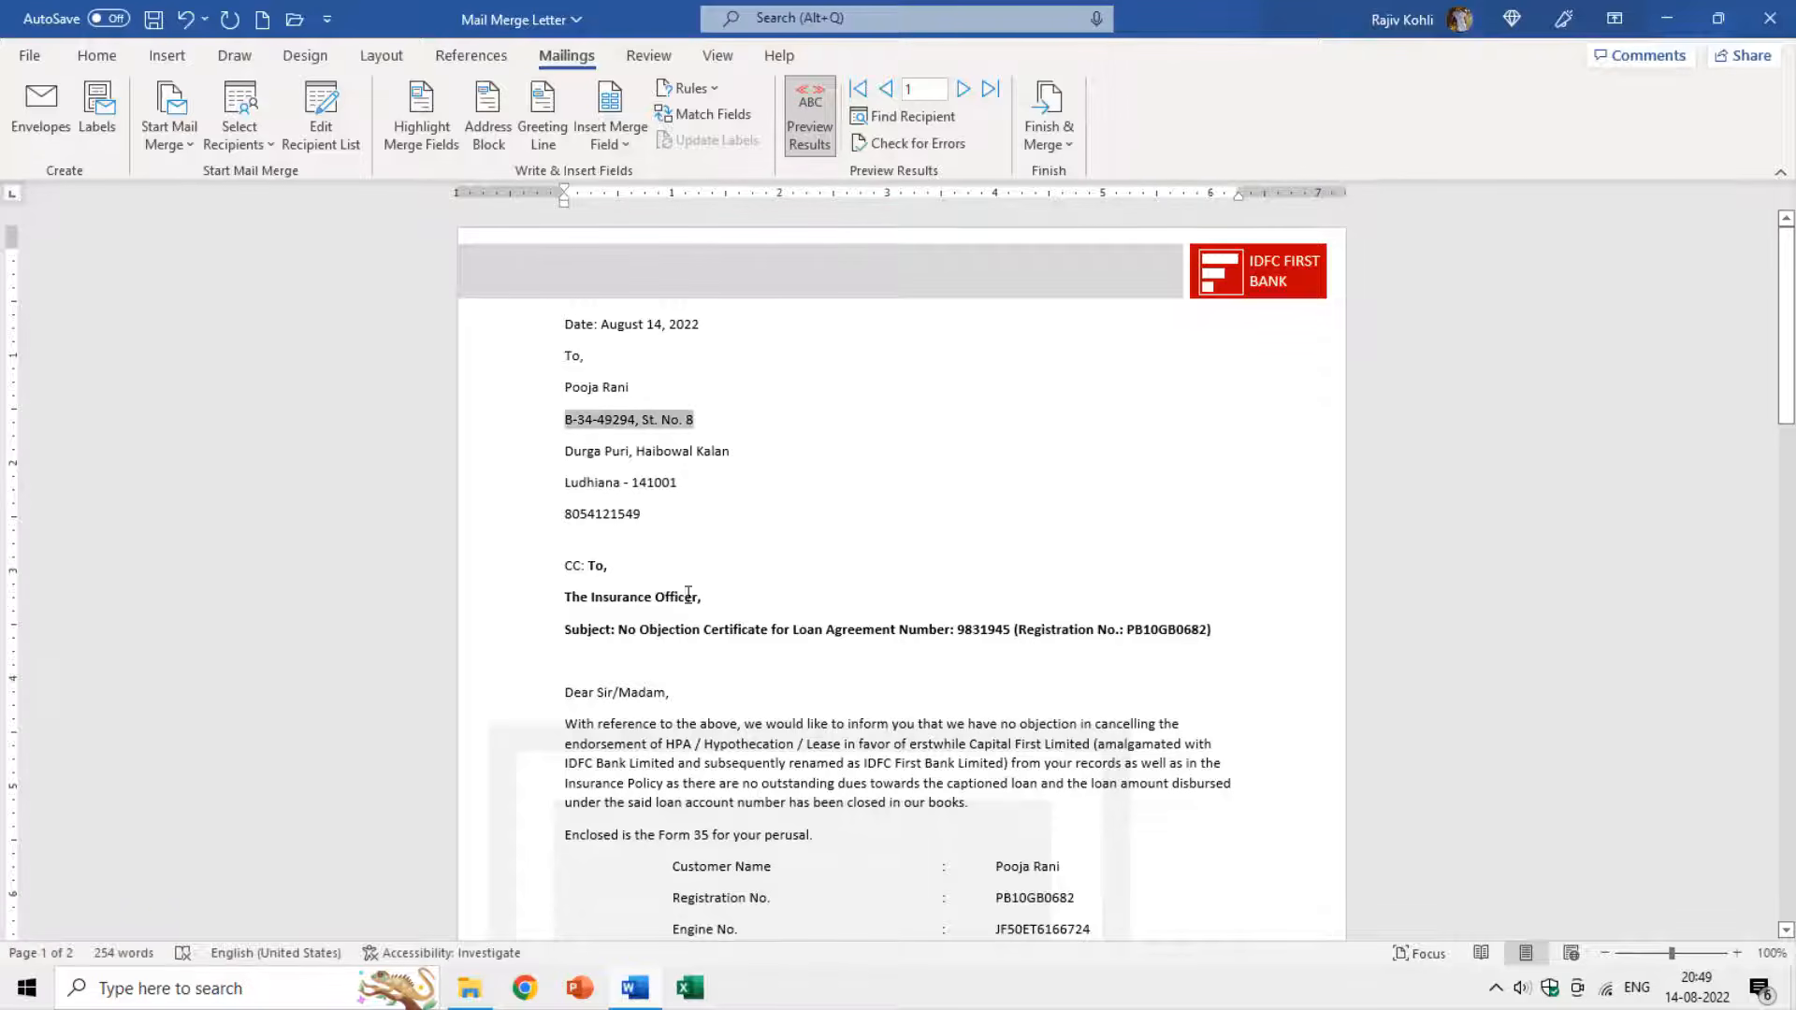
scroll(722, 593, "down", 1)
left_click(924, 510)
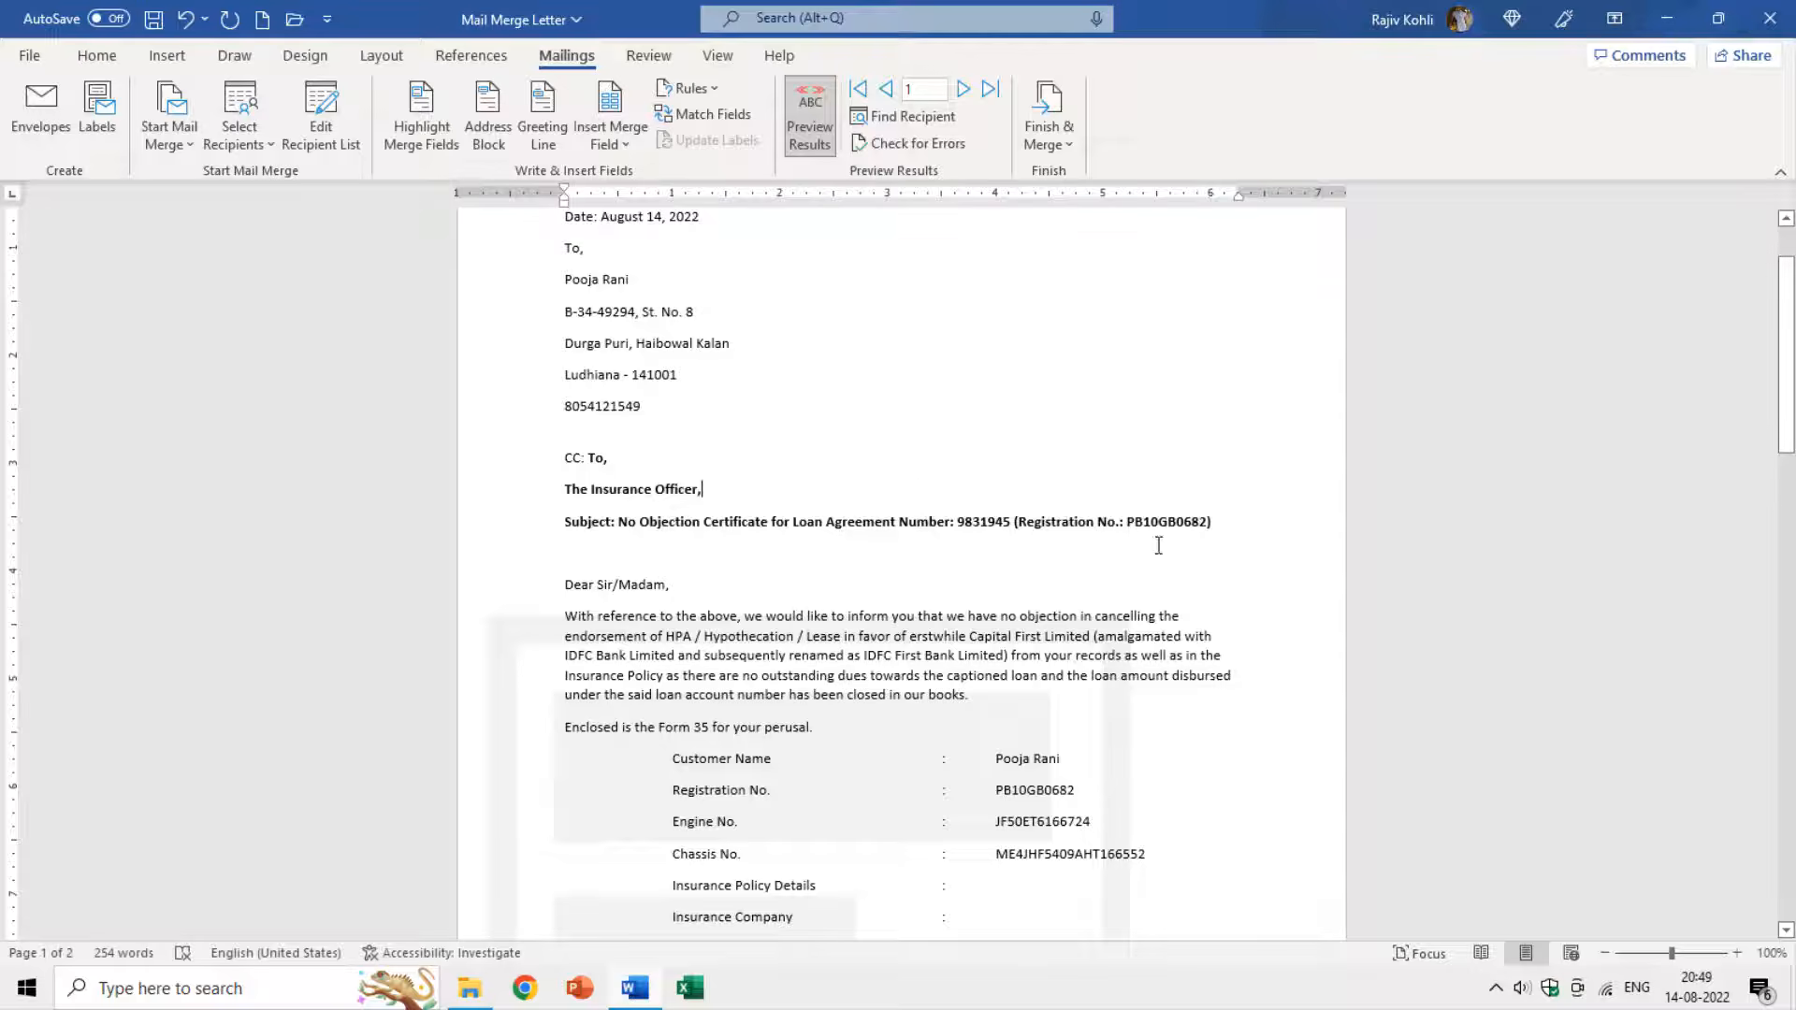
scroll(1156, 547, "down", 3)
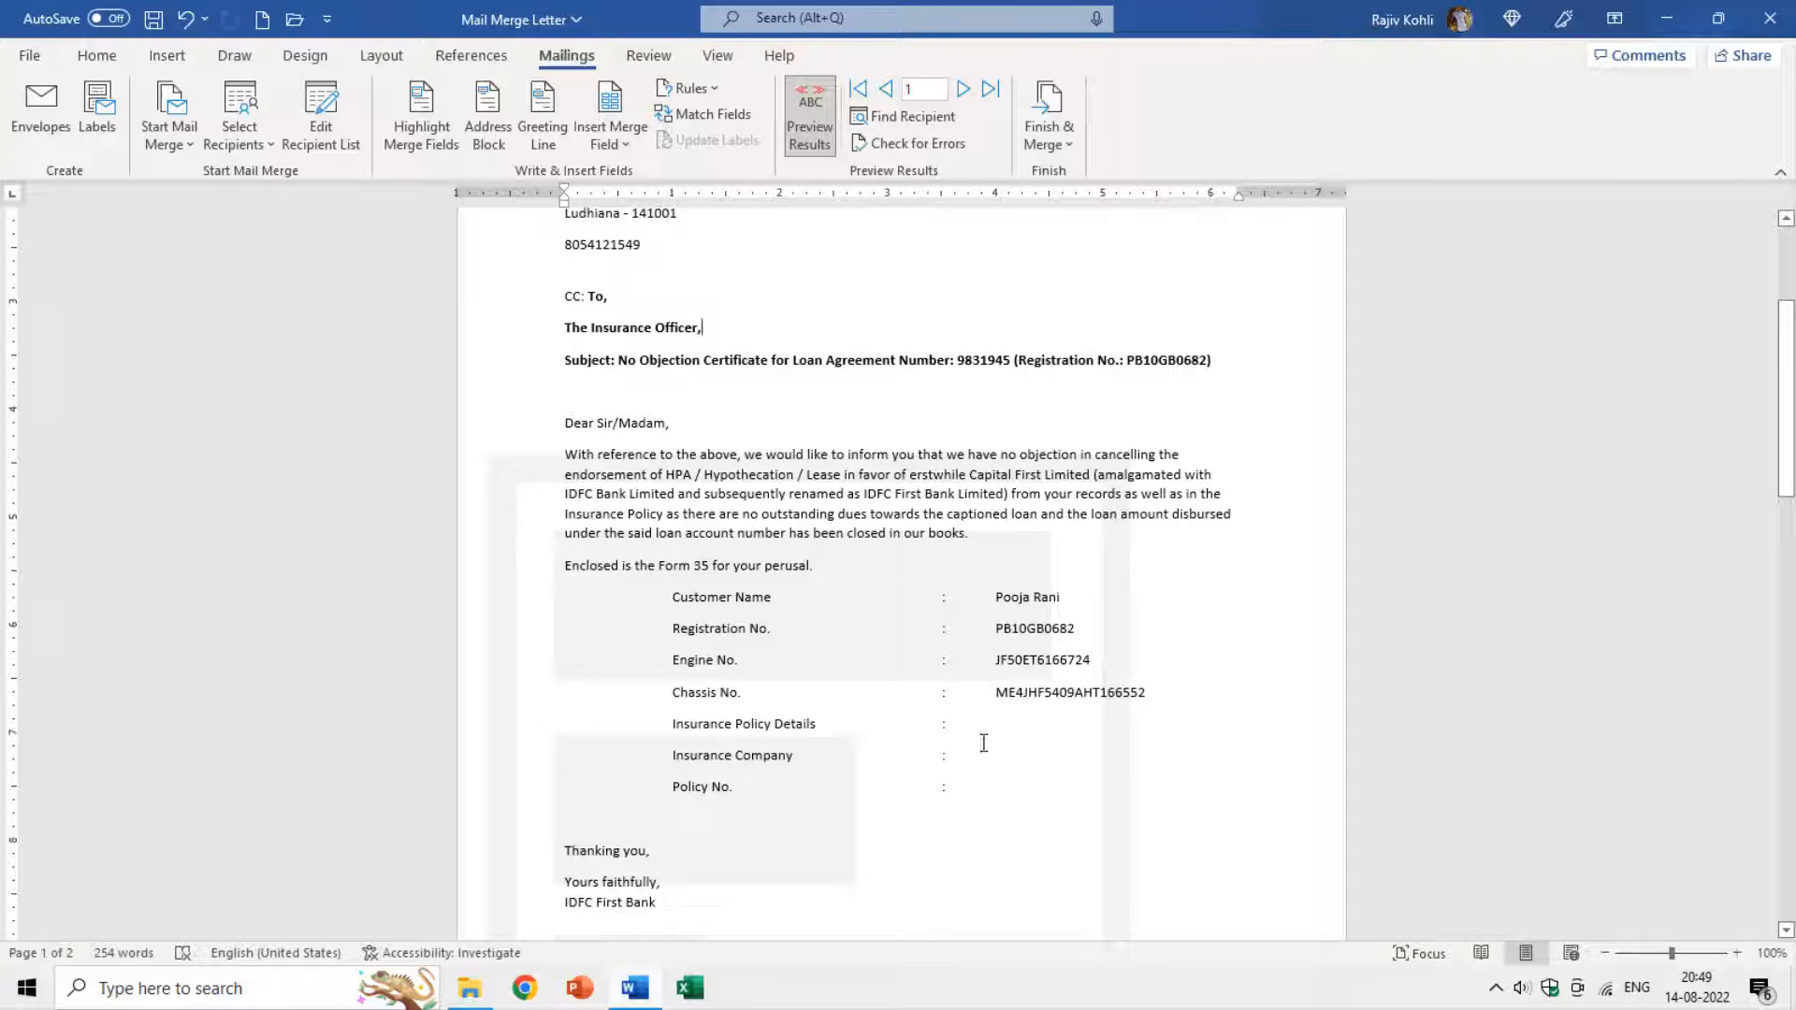
scroll(938, 445, "up", 1)
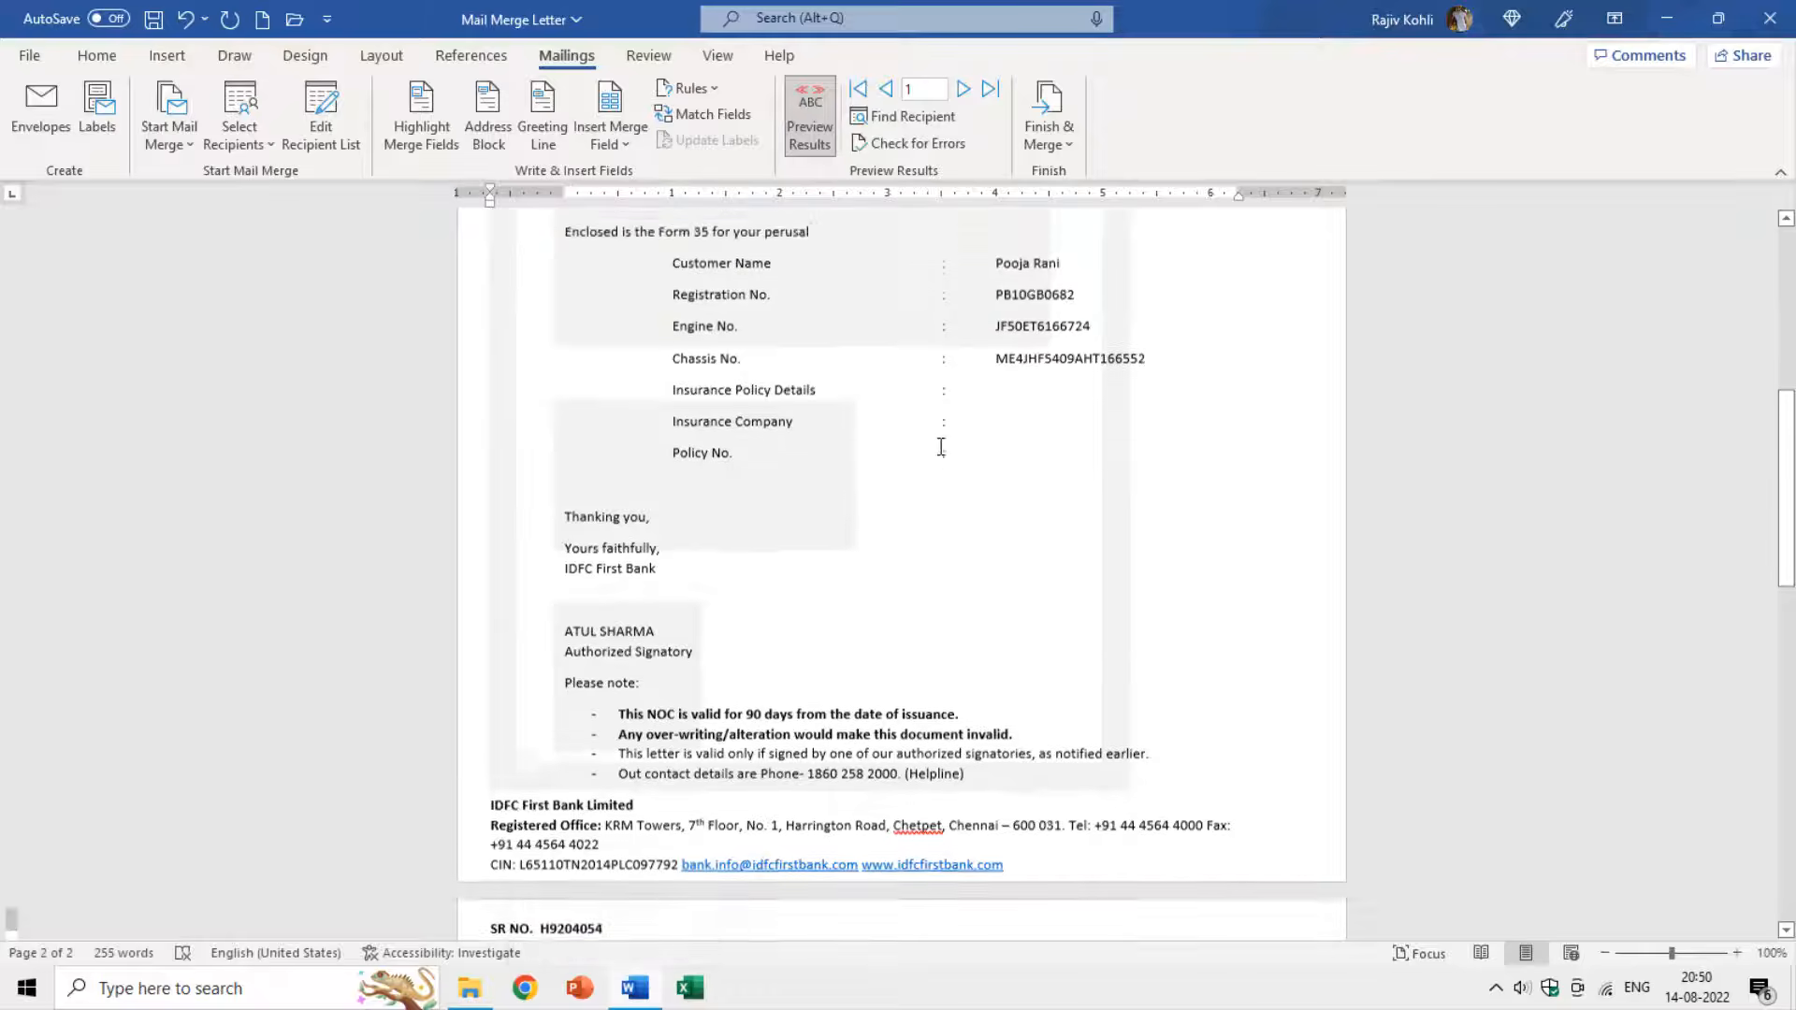
scroll(721, 685, "down", 1)
scroll(614, 666, "down", 1)
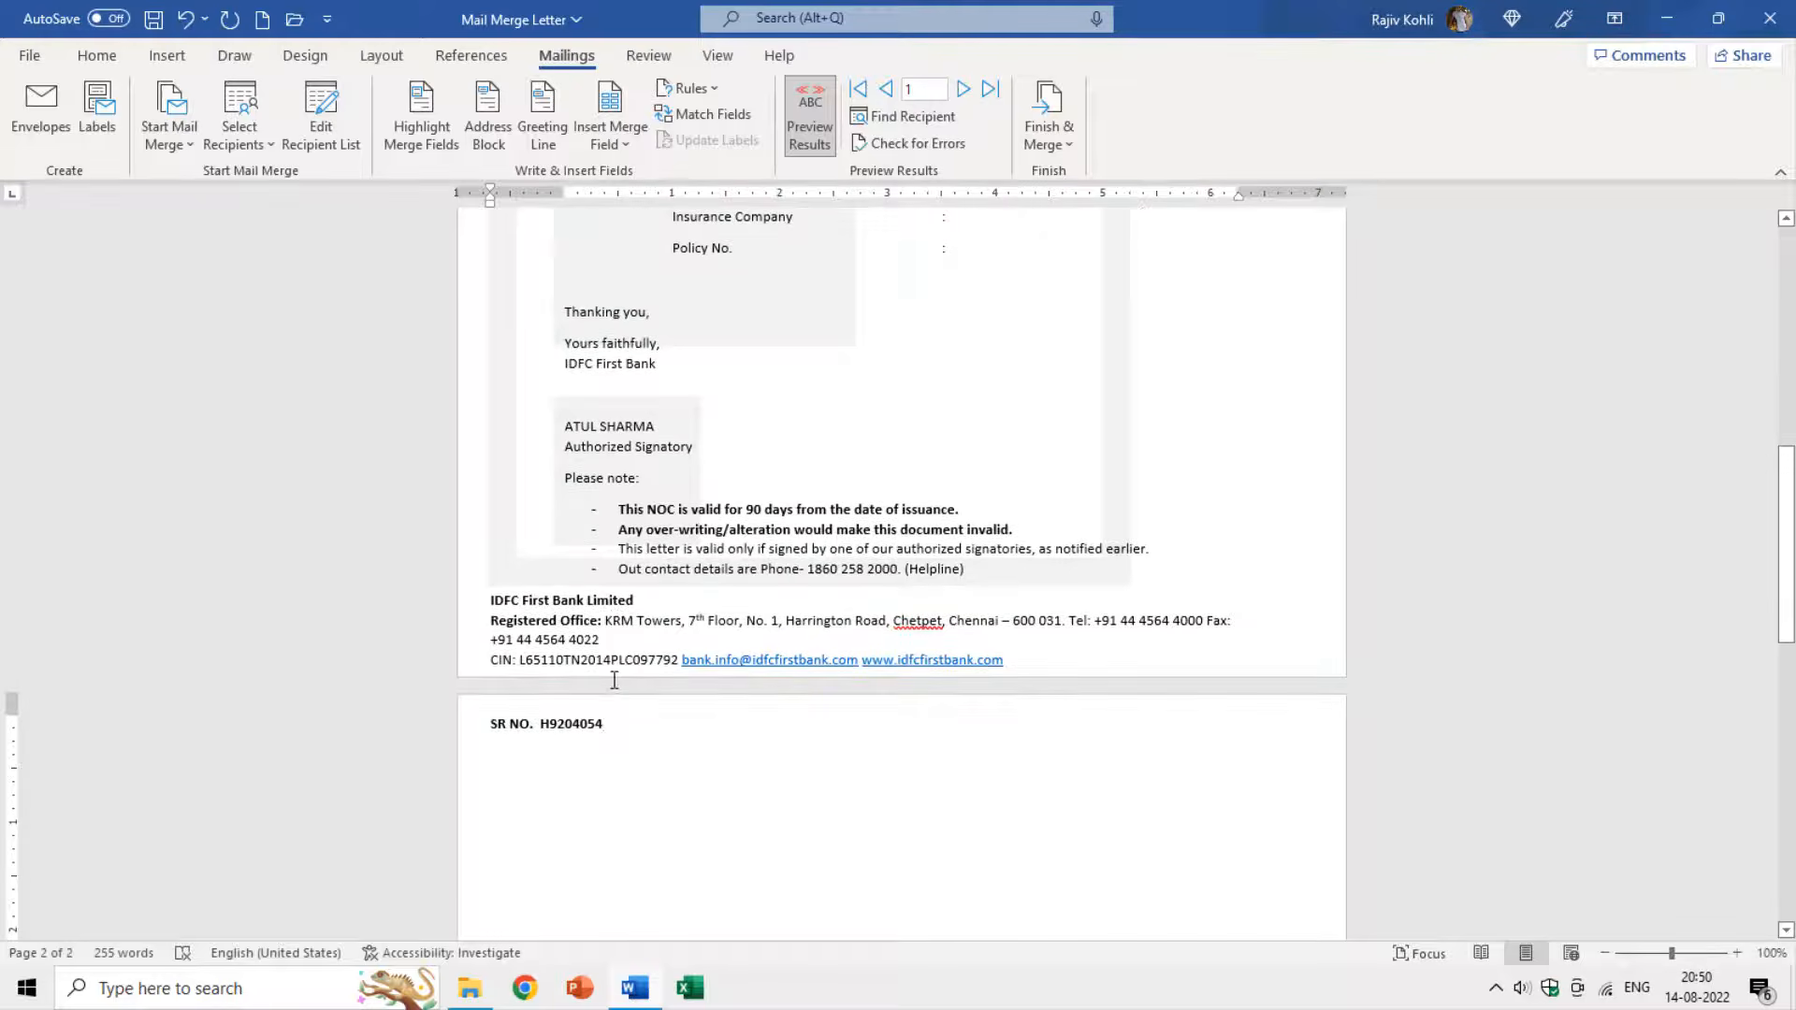
scroll(648, 708, "up", 1)
scroll(648, 710, "up", 8)
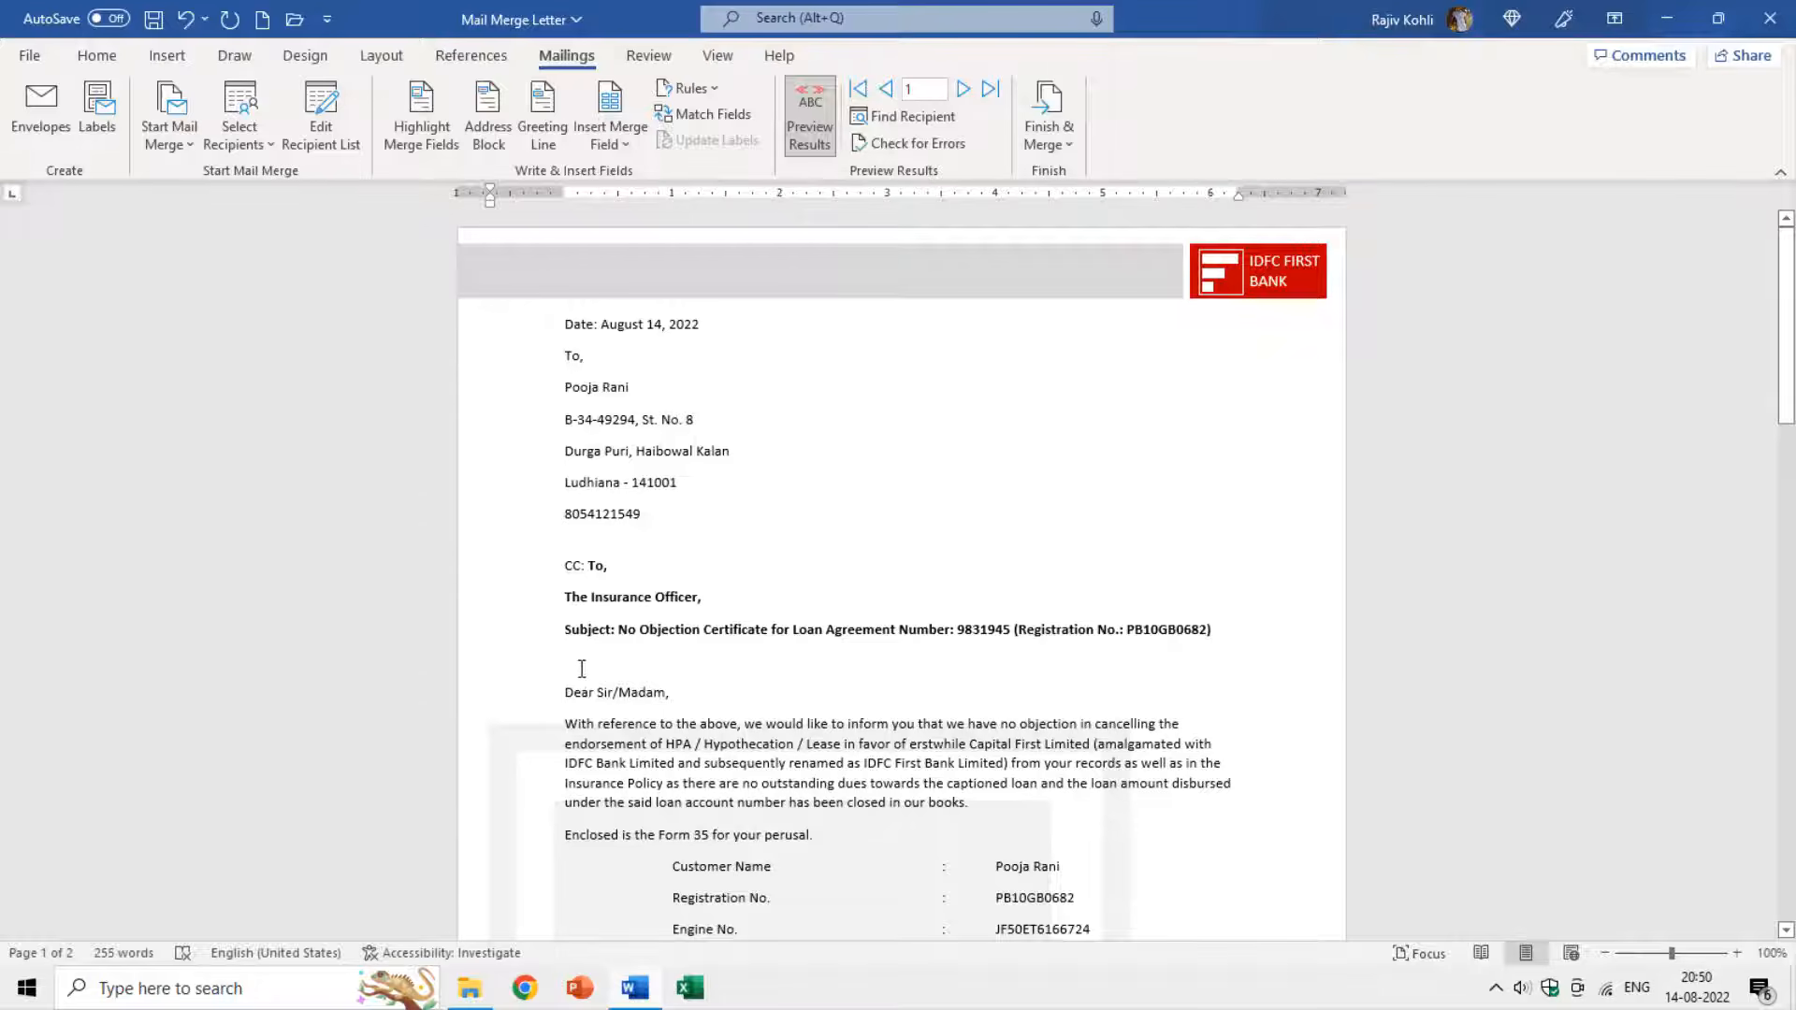
Delete the empty paragraph above 'Dear Sir/Madam,' with formatting marks briefly shown.
left_click(587, 676)
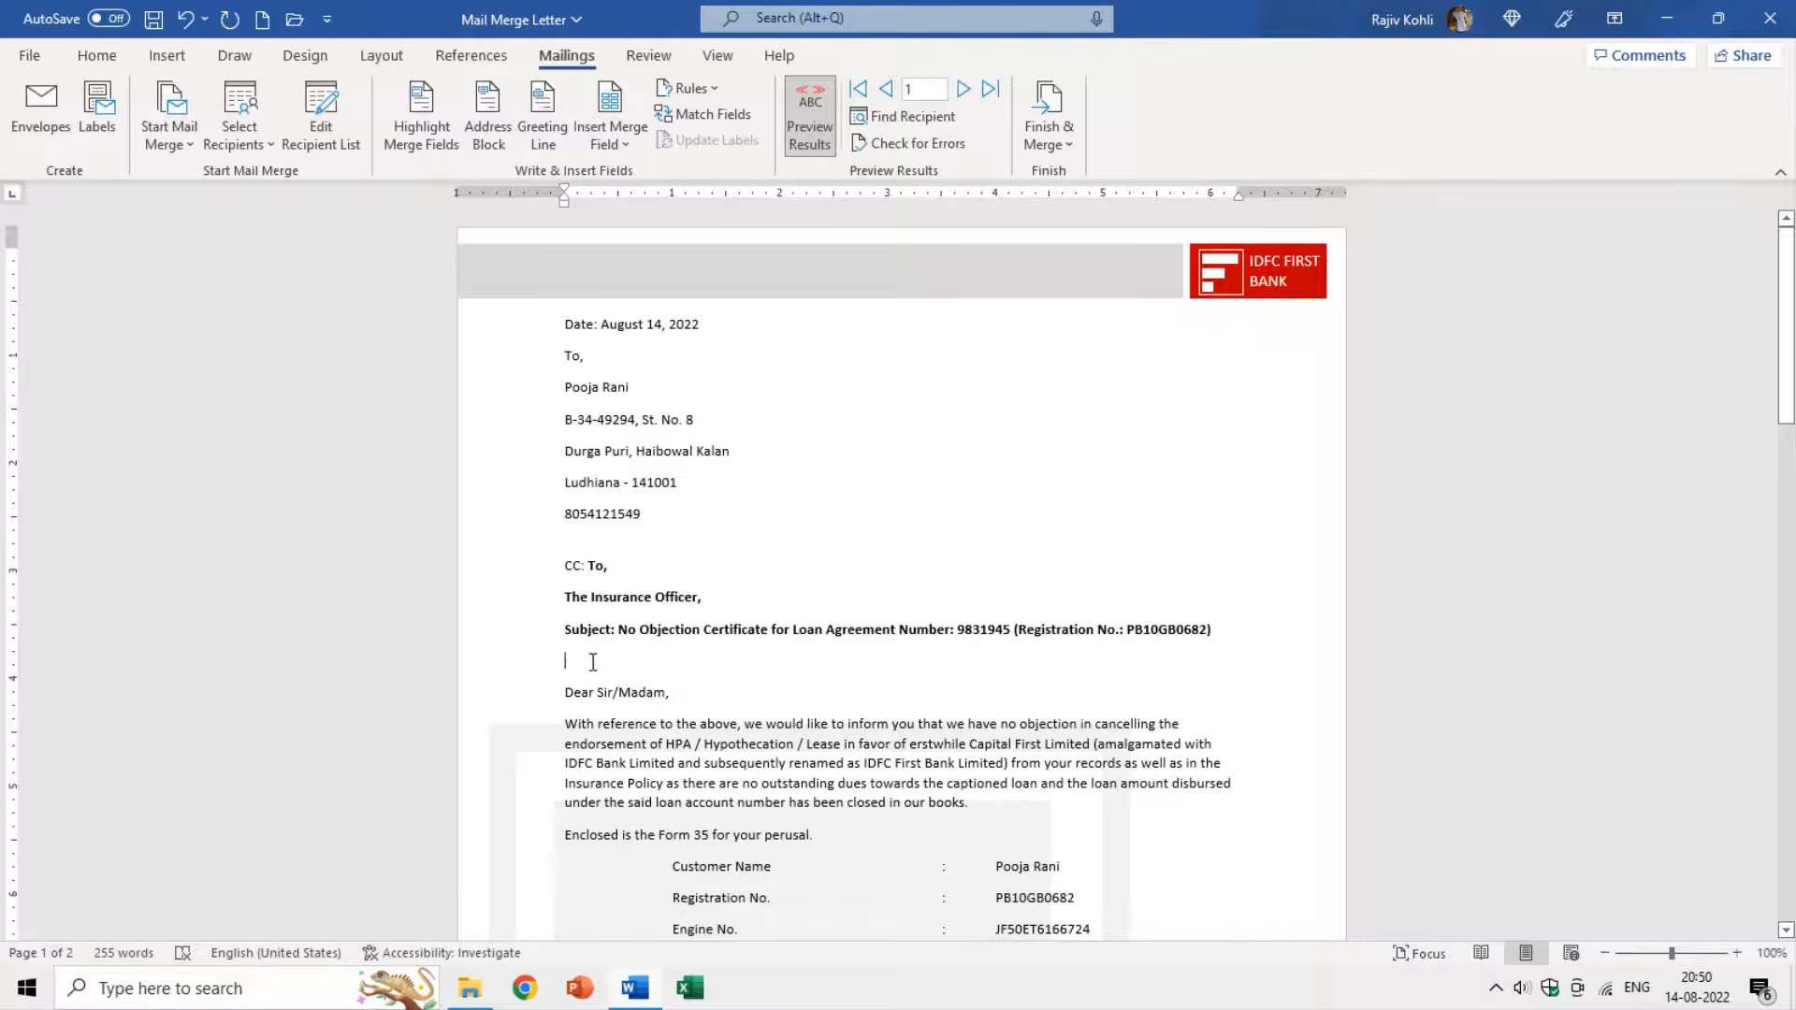
left_click(96, 55)
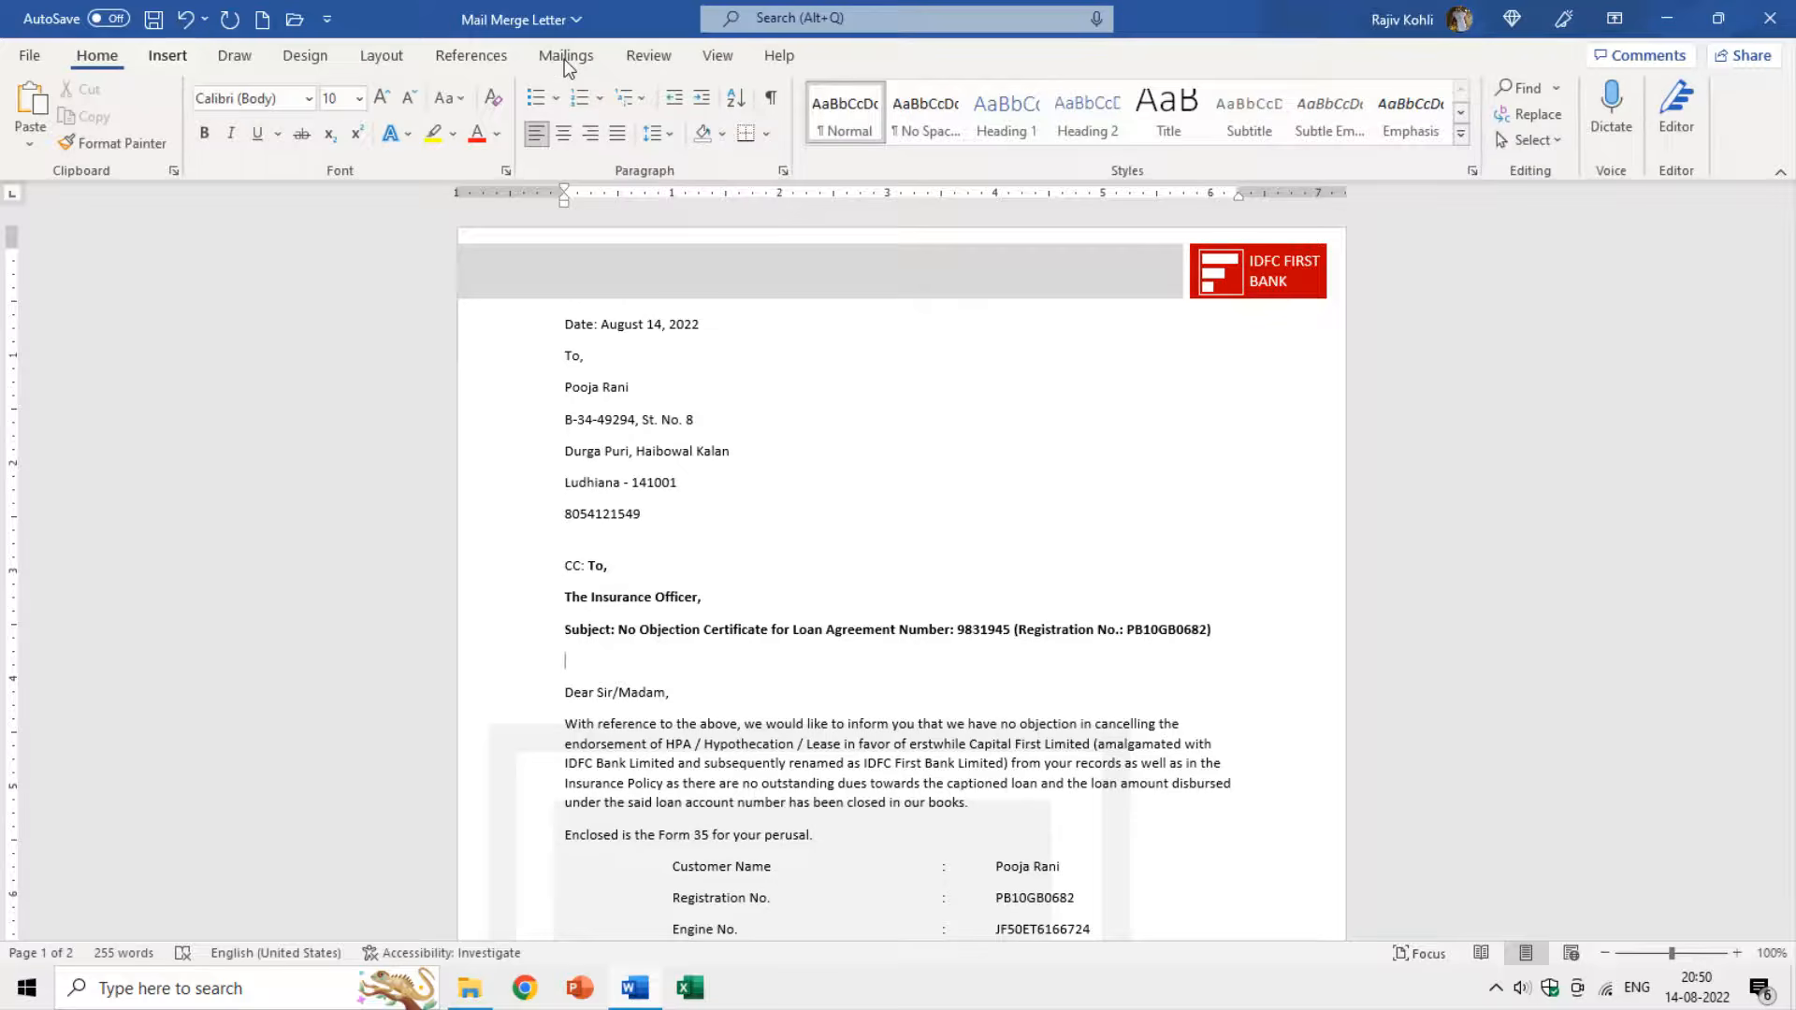
left_click(772, 97)
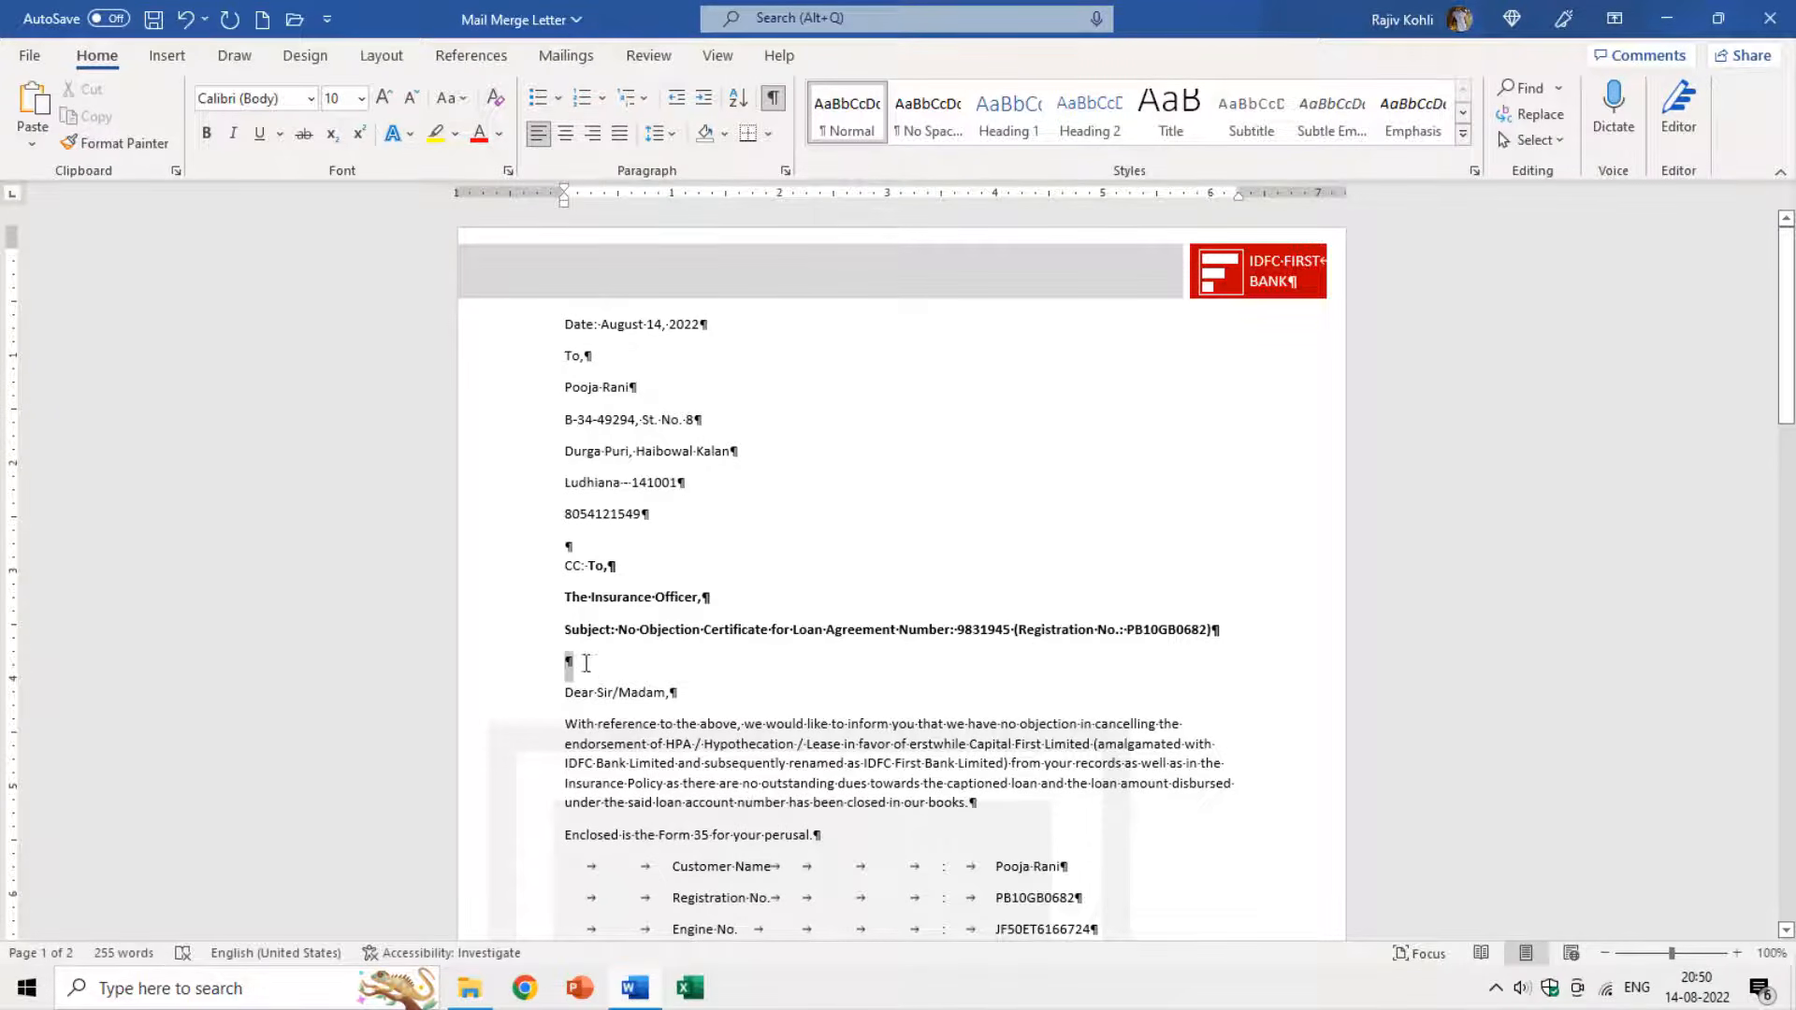
left_click_drag(586, 663, 571, 666)
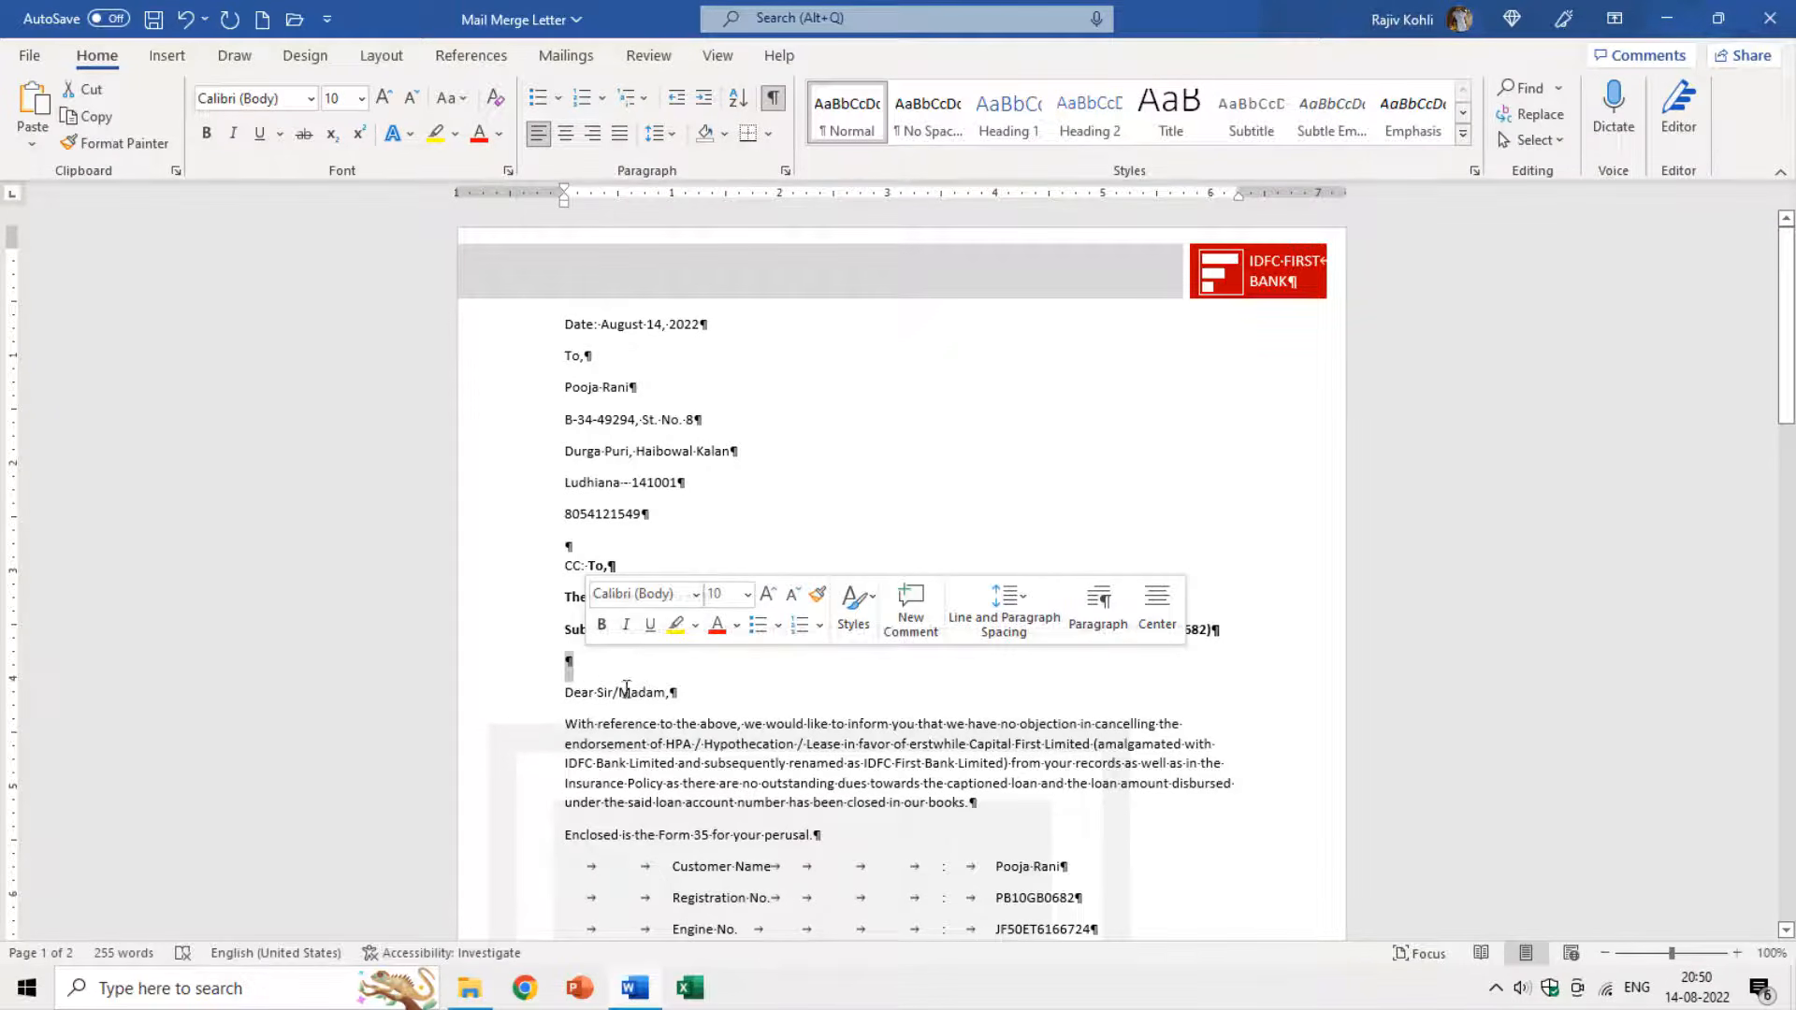
key("Delete")
left_click(773, 98)
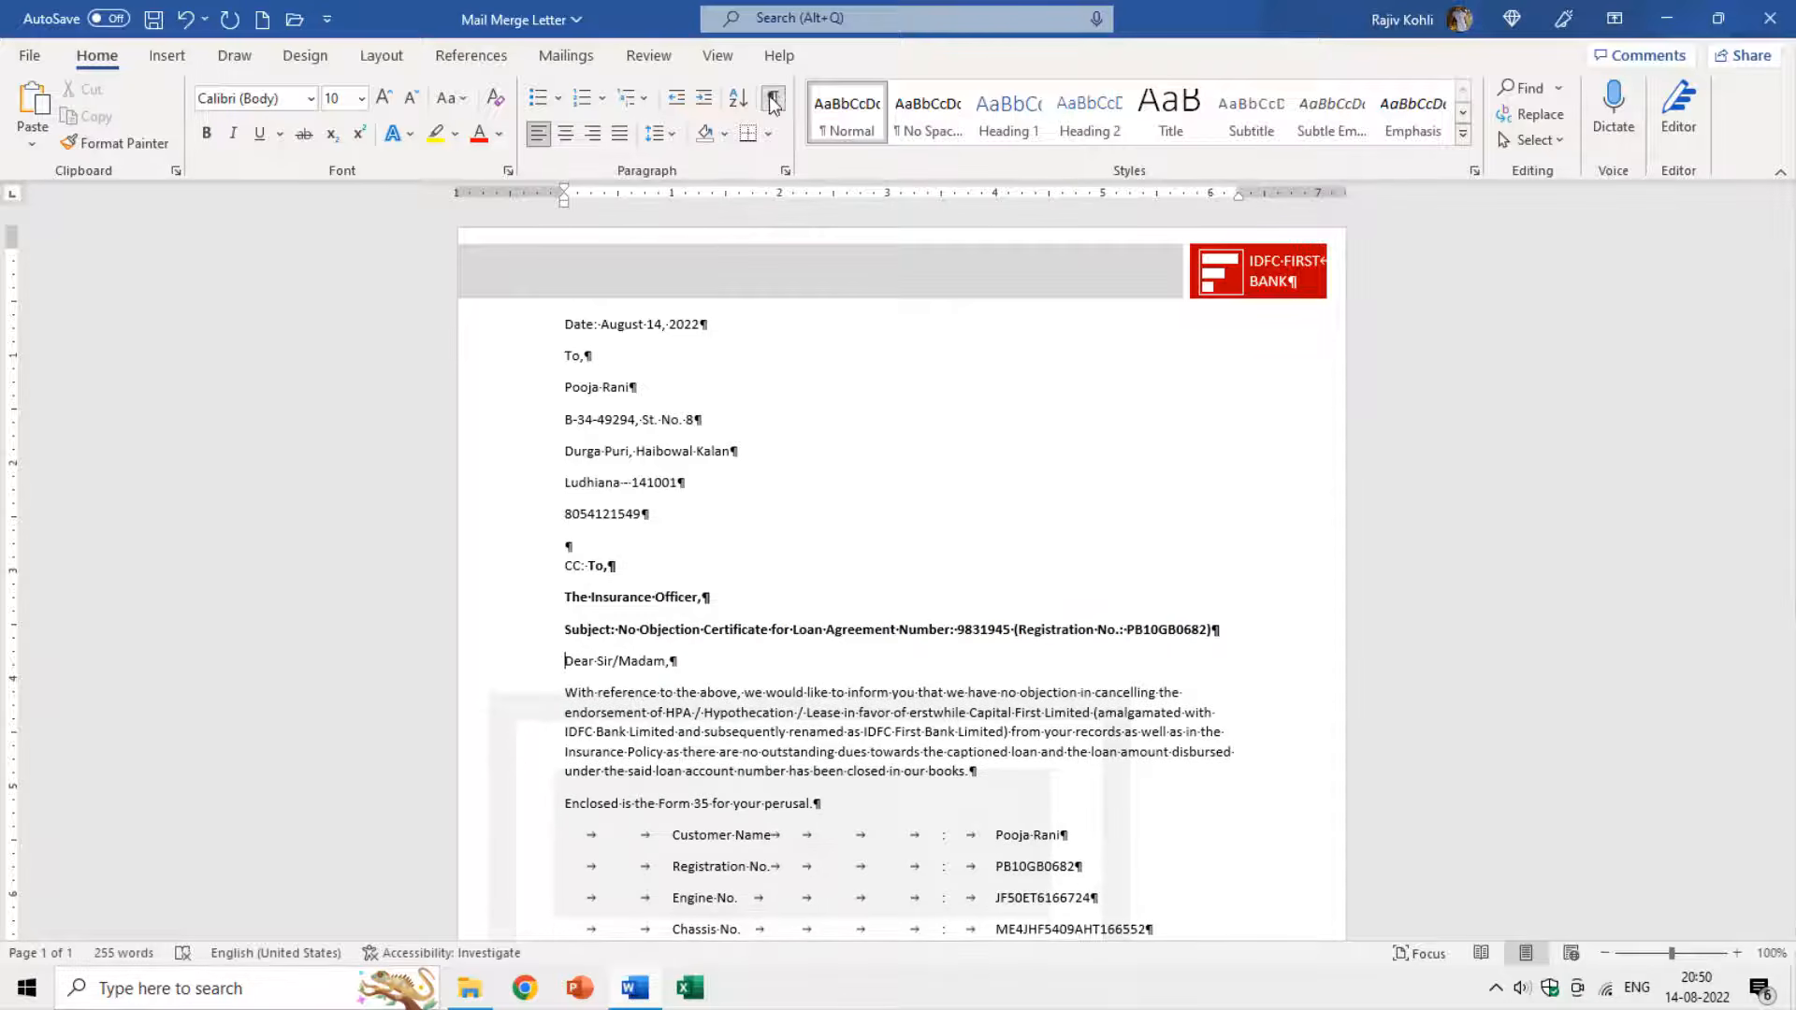
Open the Print preview to confirm the letter fits on one page.
scroll(755, 748, "down", 6)
scroll(756, 748, "down", 4)
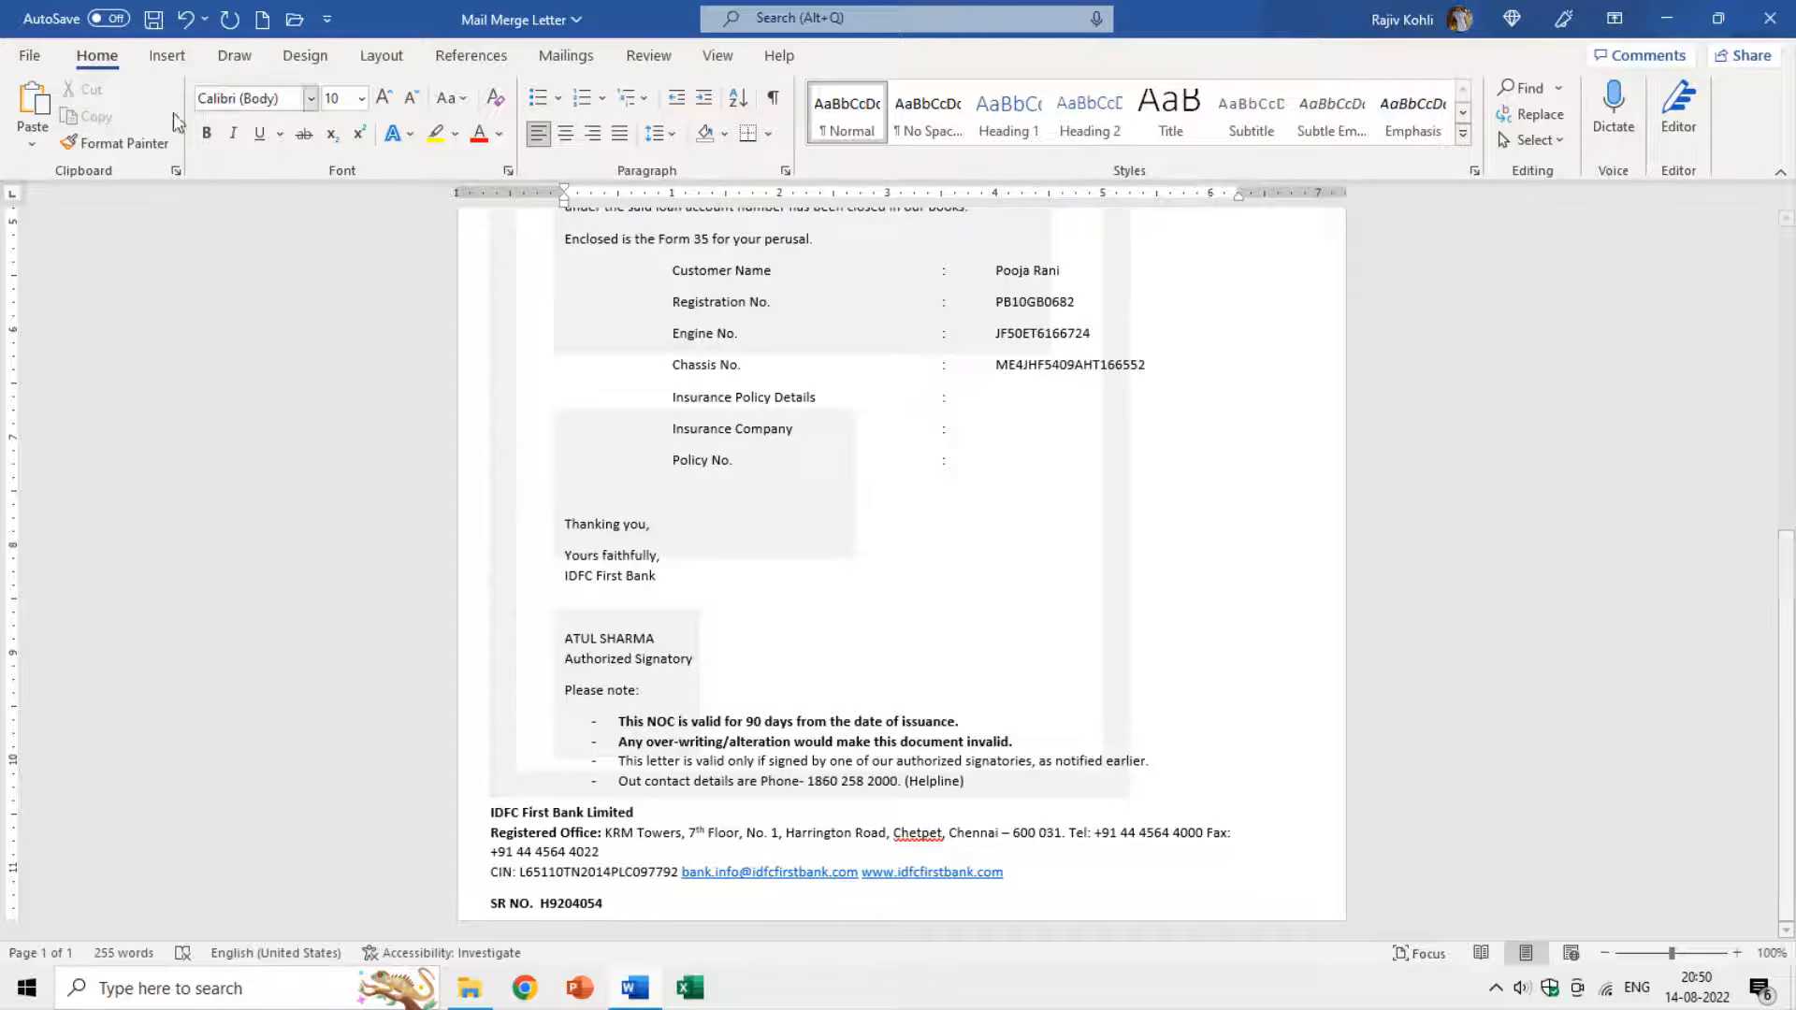
left_click(30, 55)
left_click(90, 404)
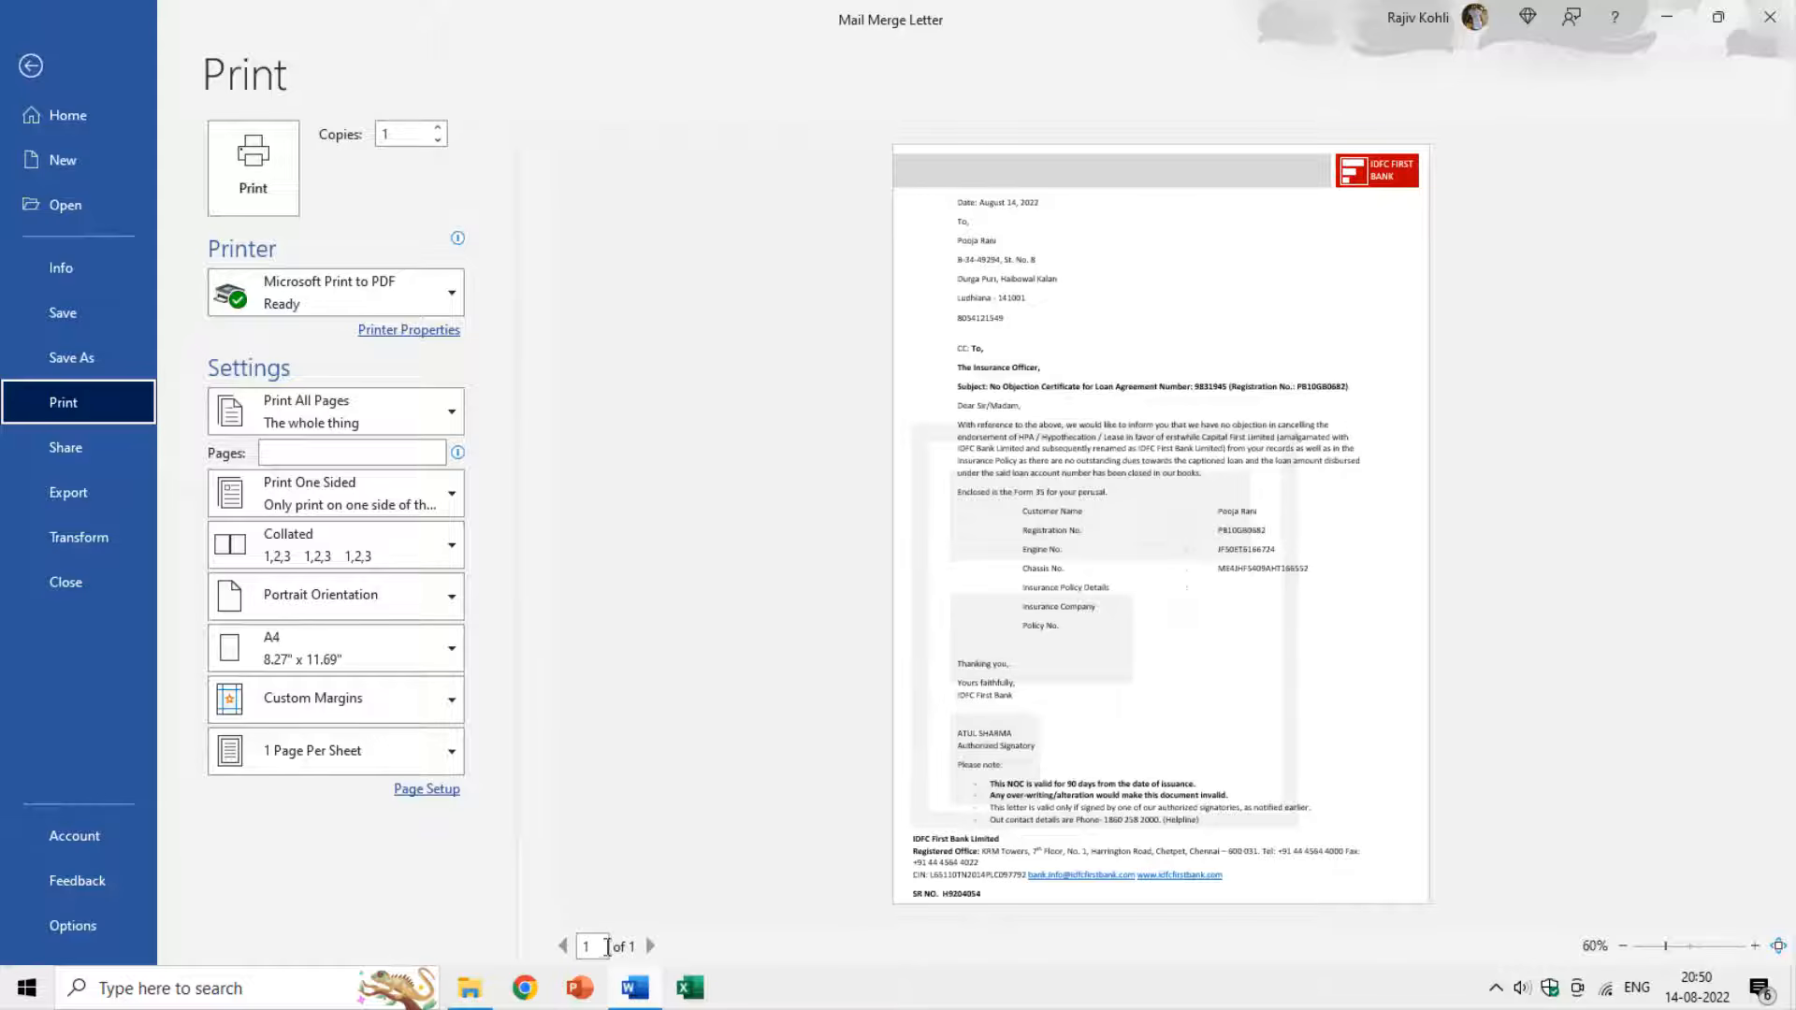
Return from the Print view and advance the merge preview to record 2.
key("Escape")
scroll(705, 587, "up", 5)
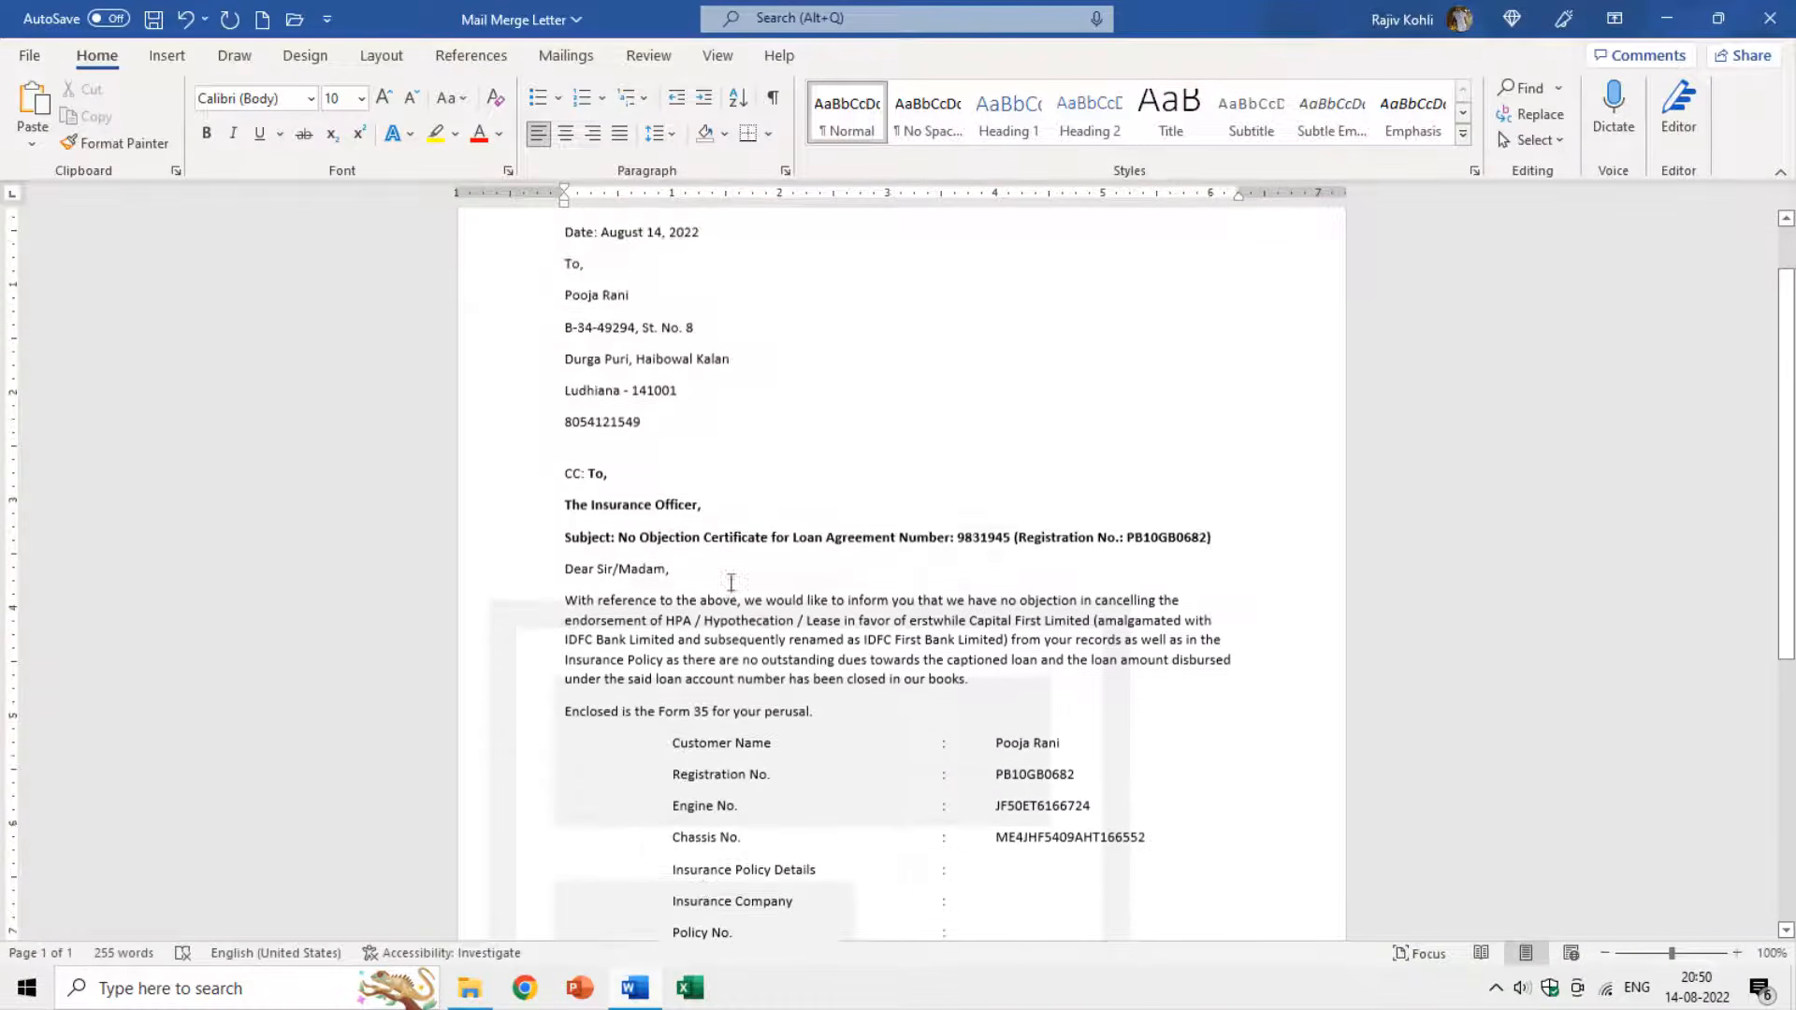
left_click(582, 57)
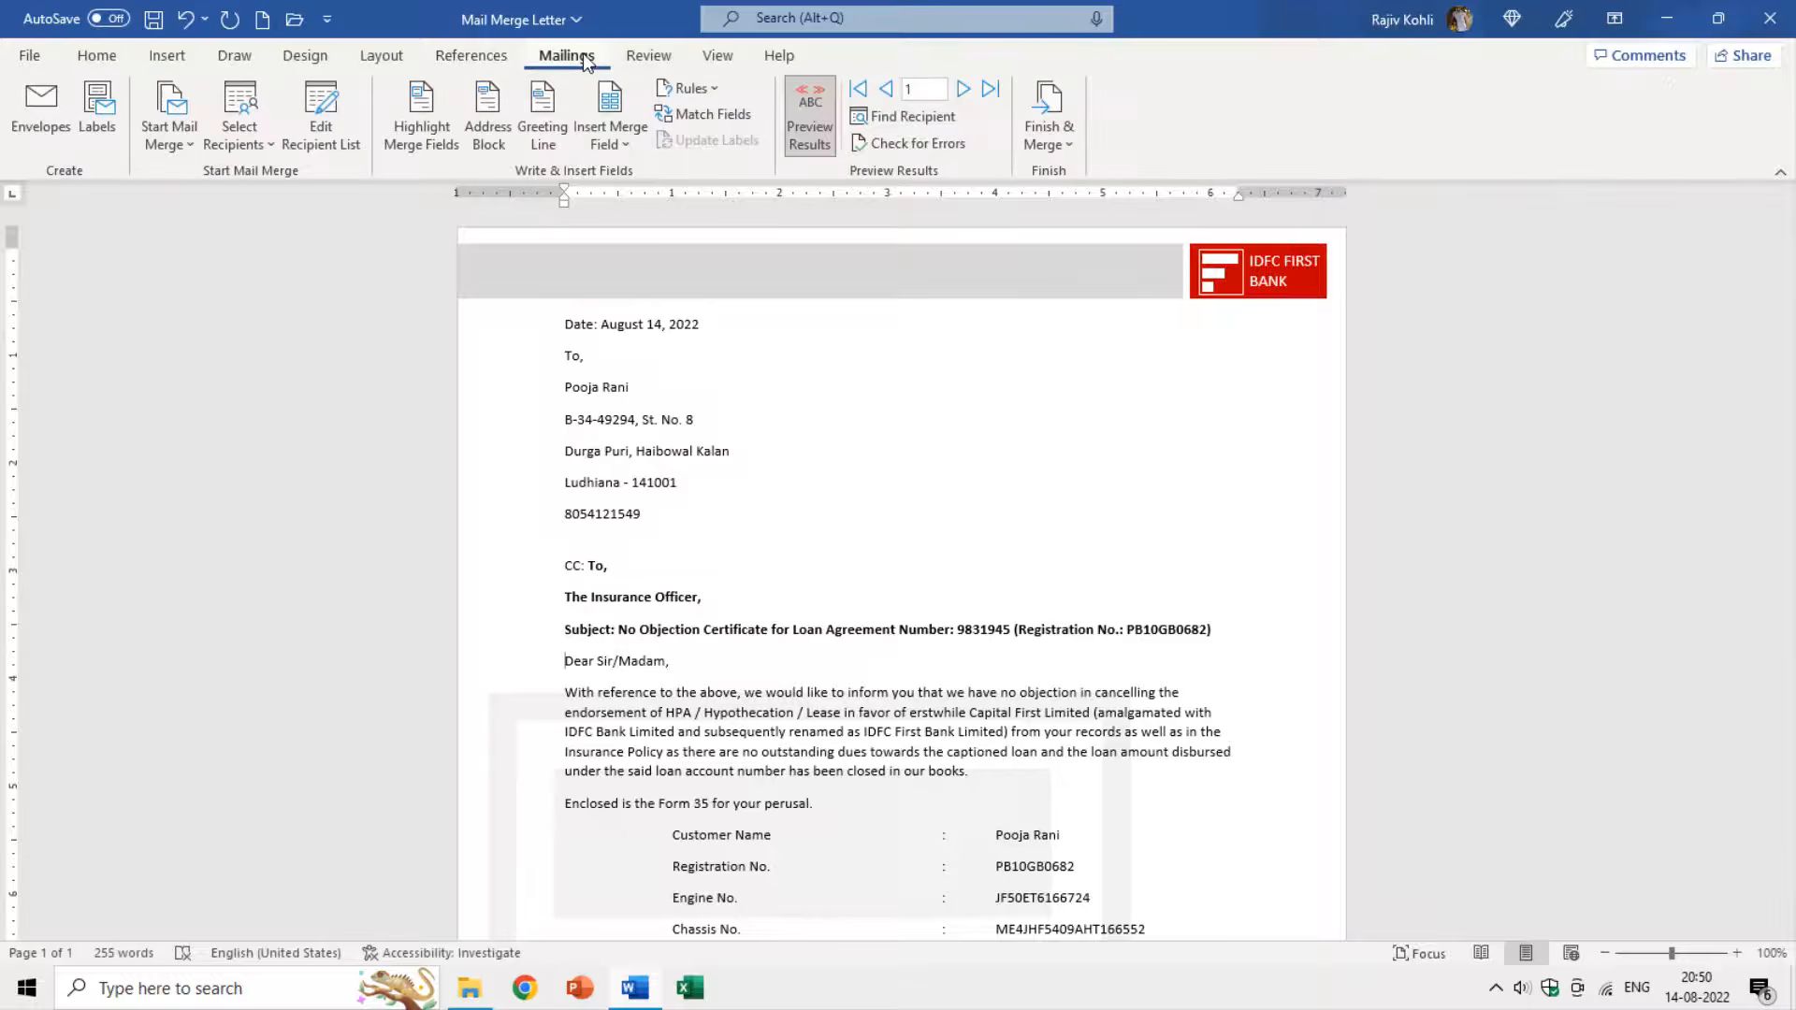
left_click(961, 91)
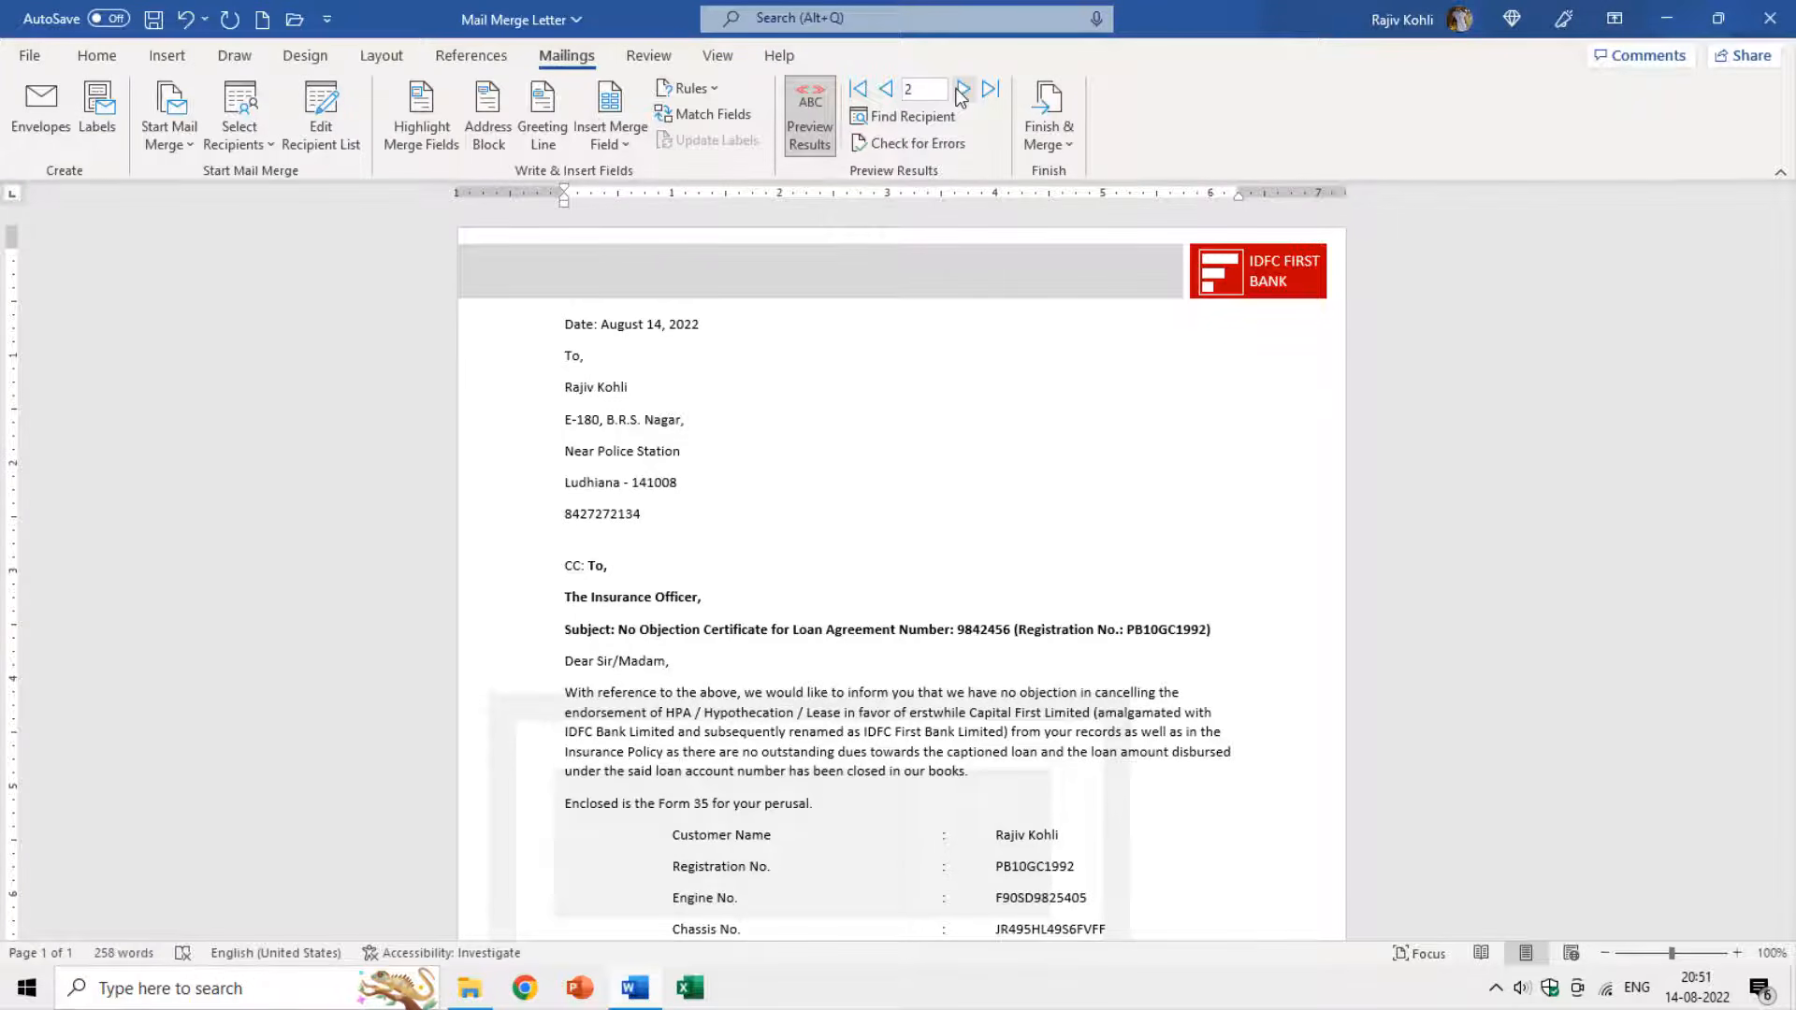
Shade the merge fields, toggle Preview Results off and on, and step back and forth between records.
left_click(419, 148)
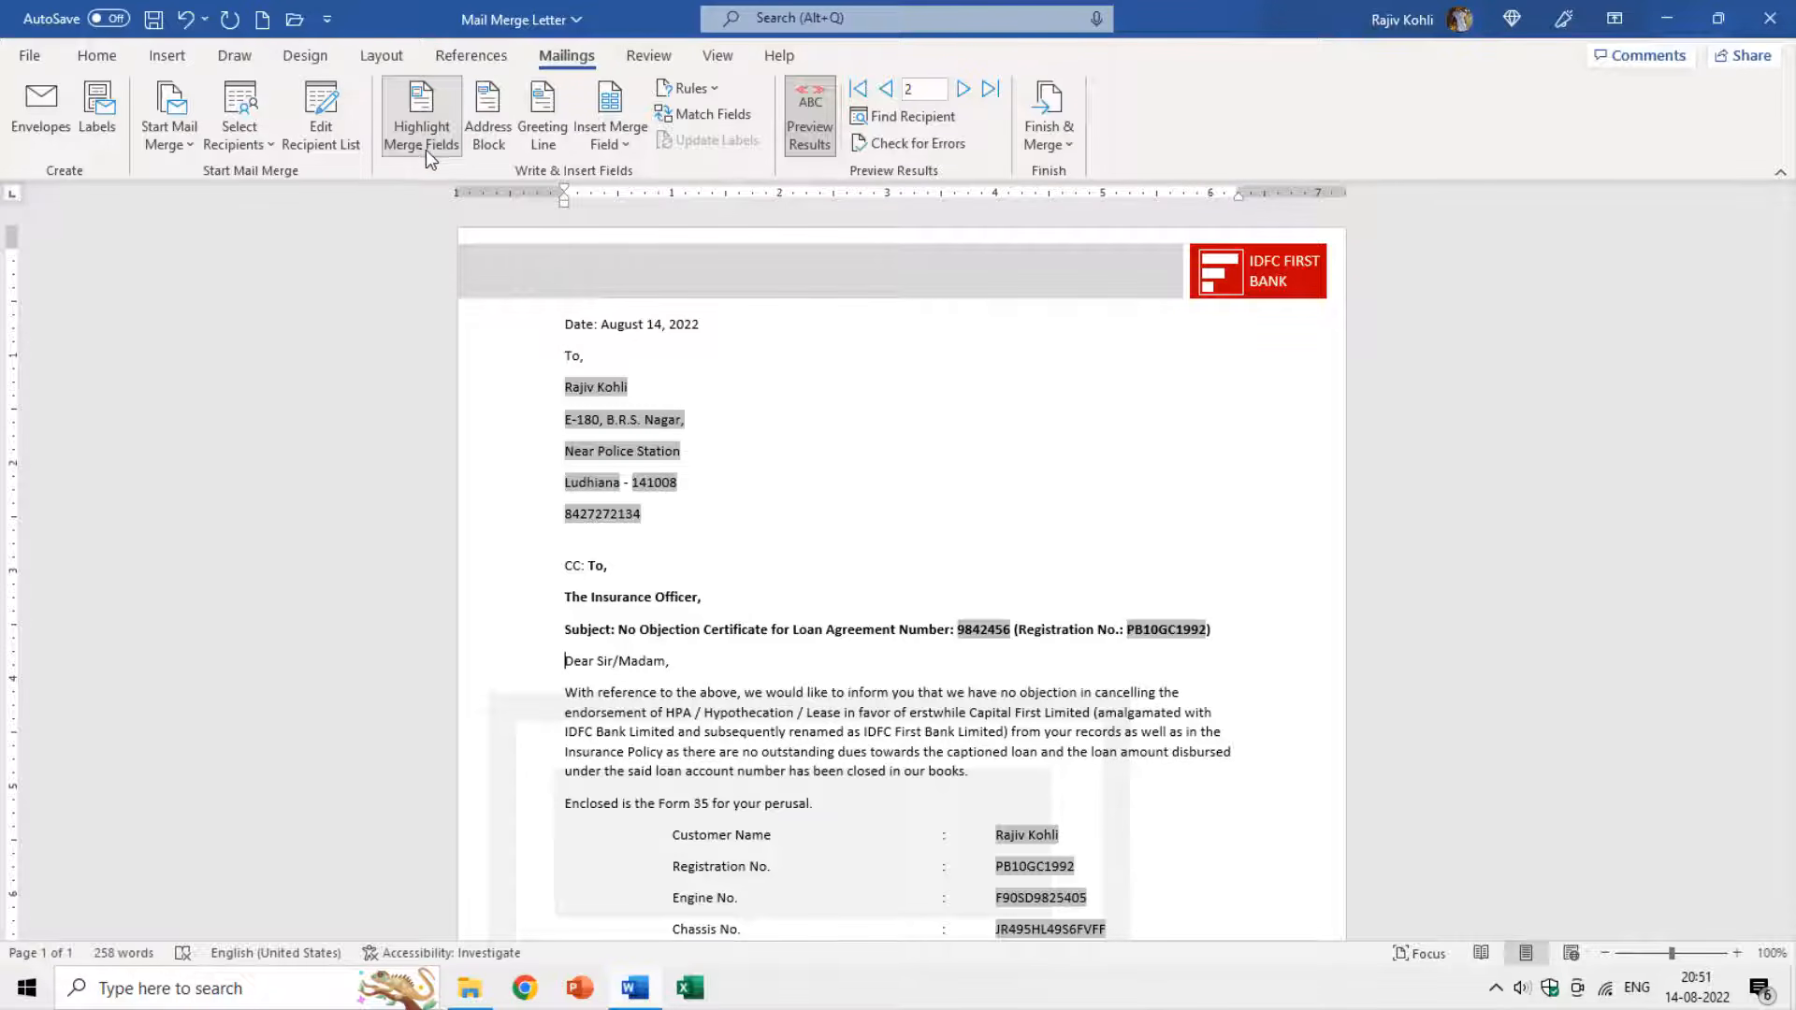
left_click(816, 145)
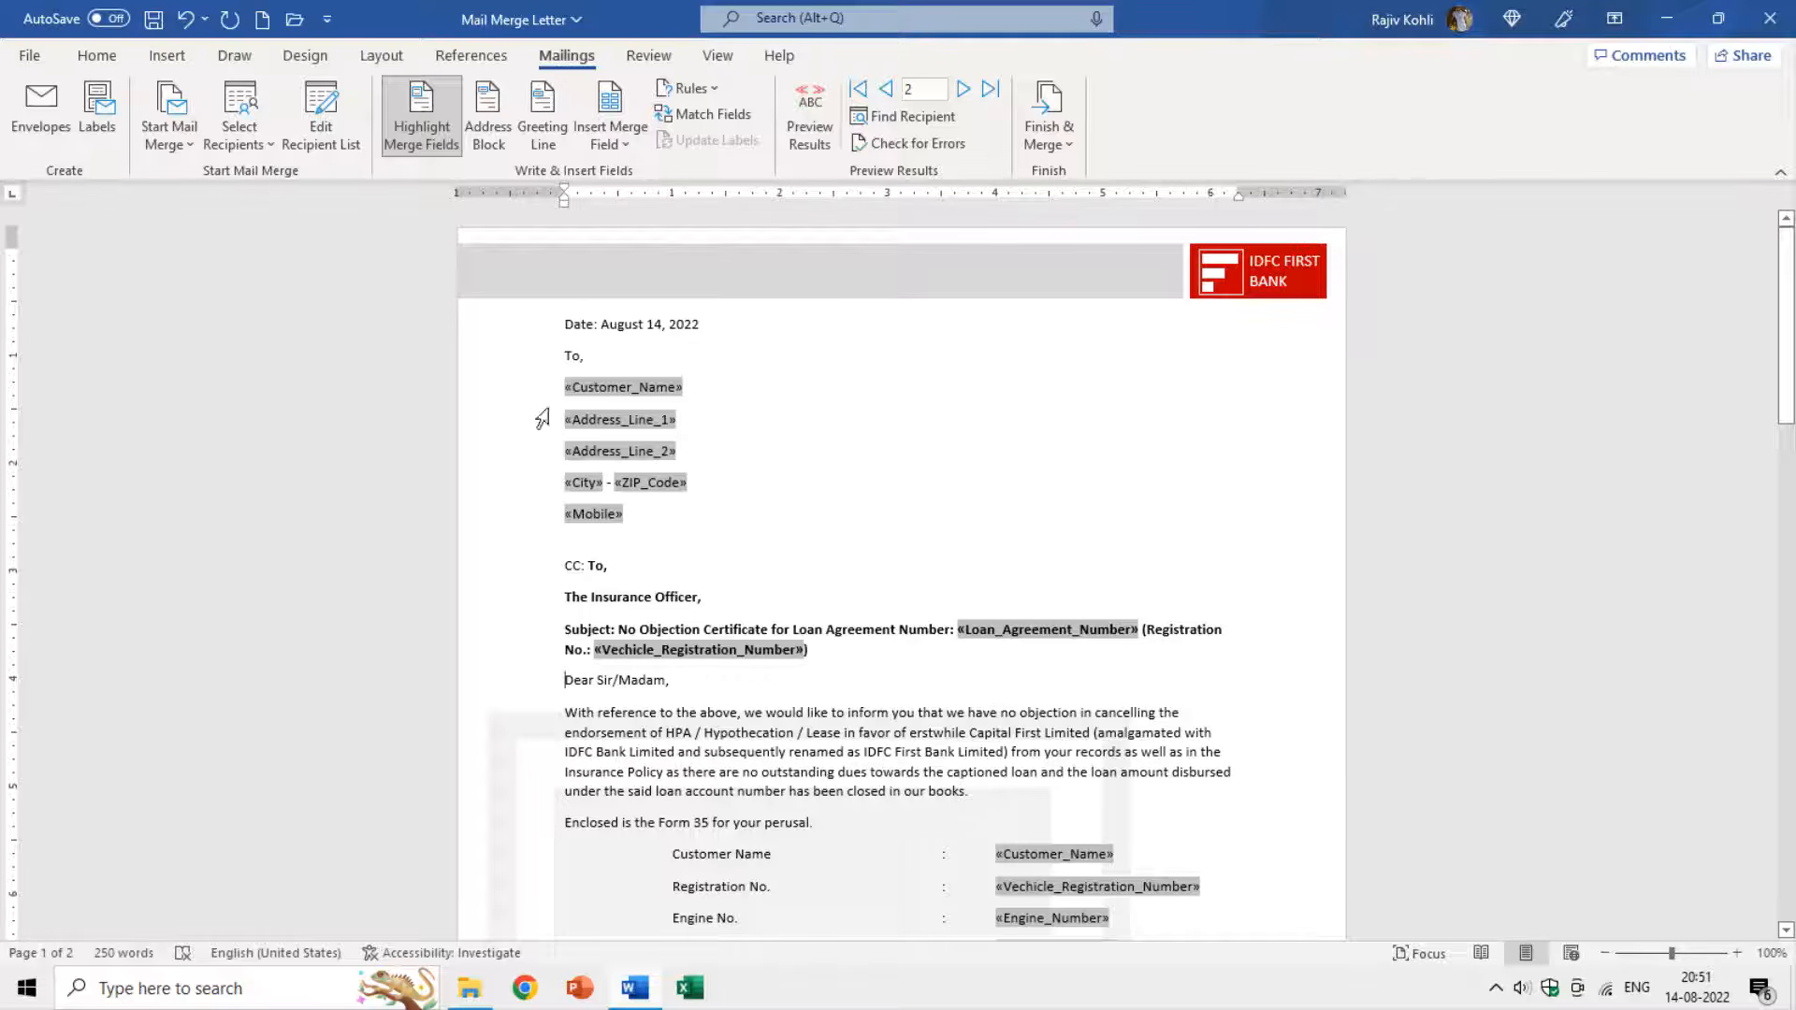
left_click(811, 135)
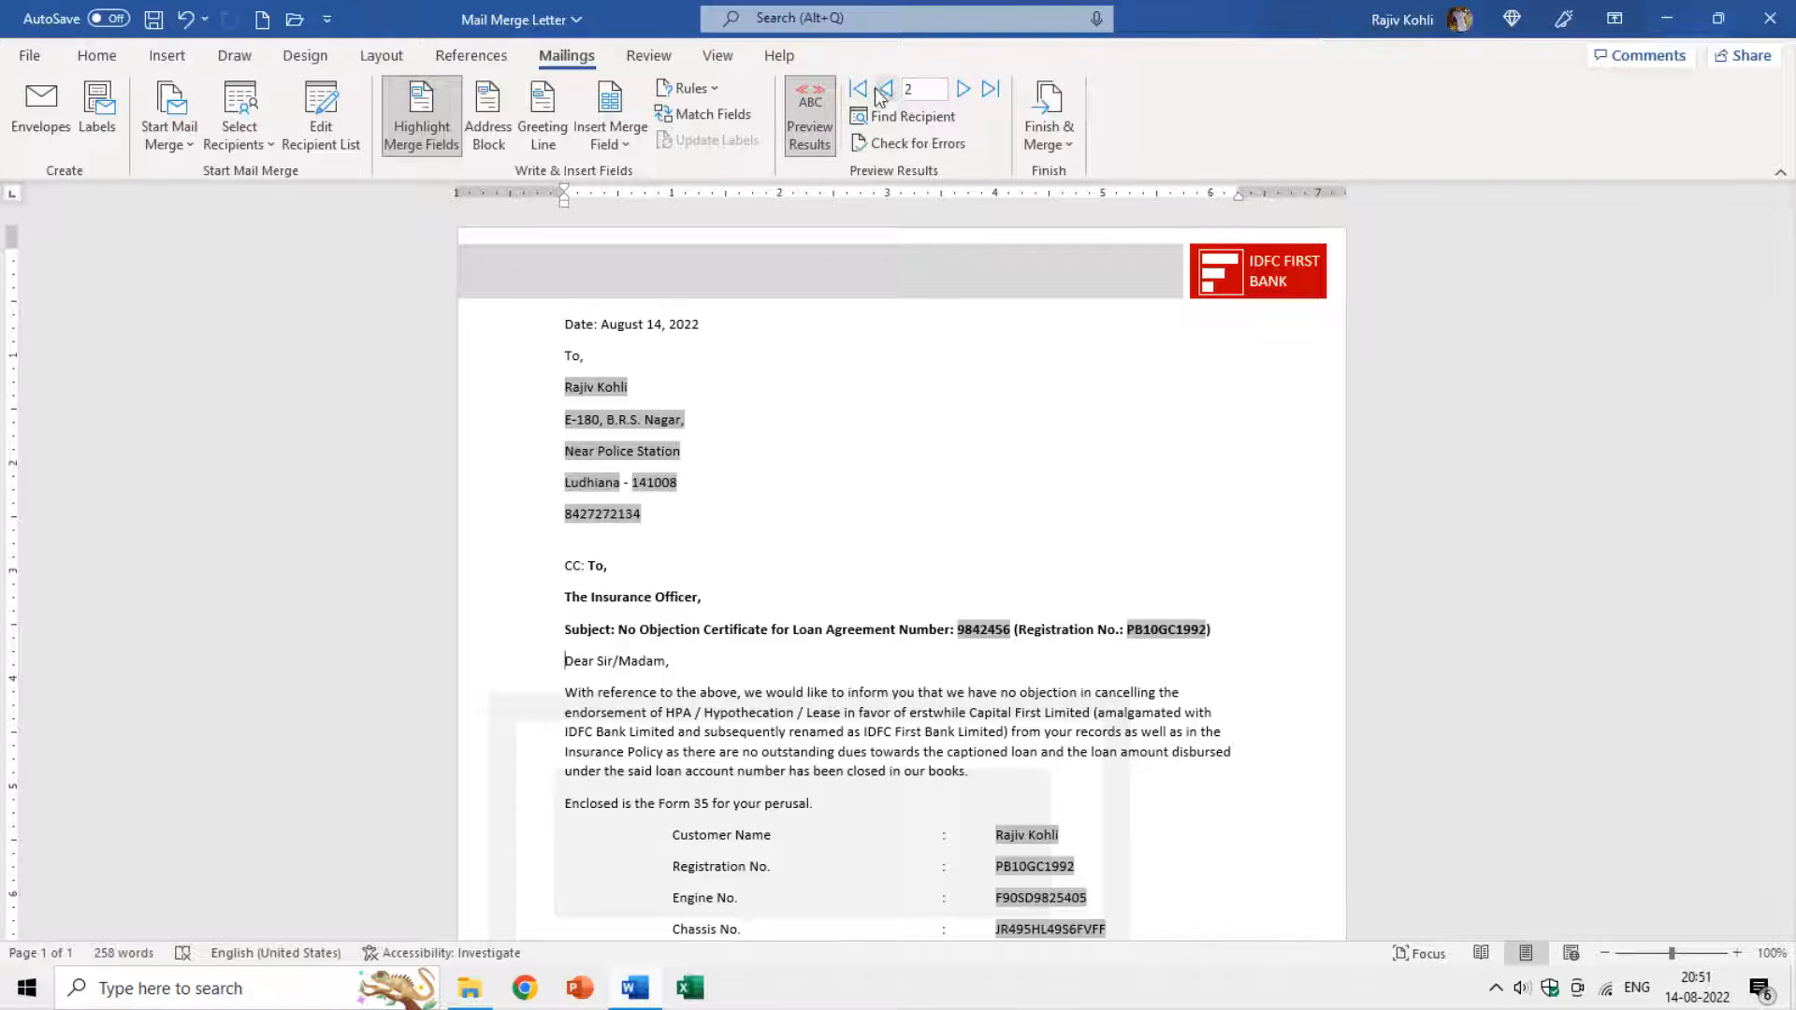
left_click(880, 93)
left_click(963, 90)
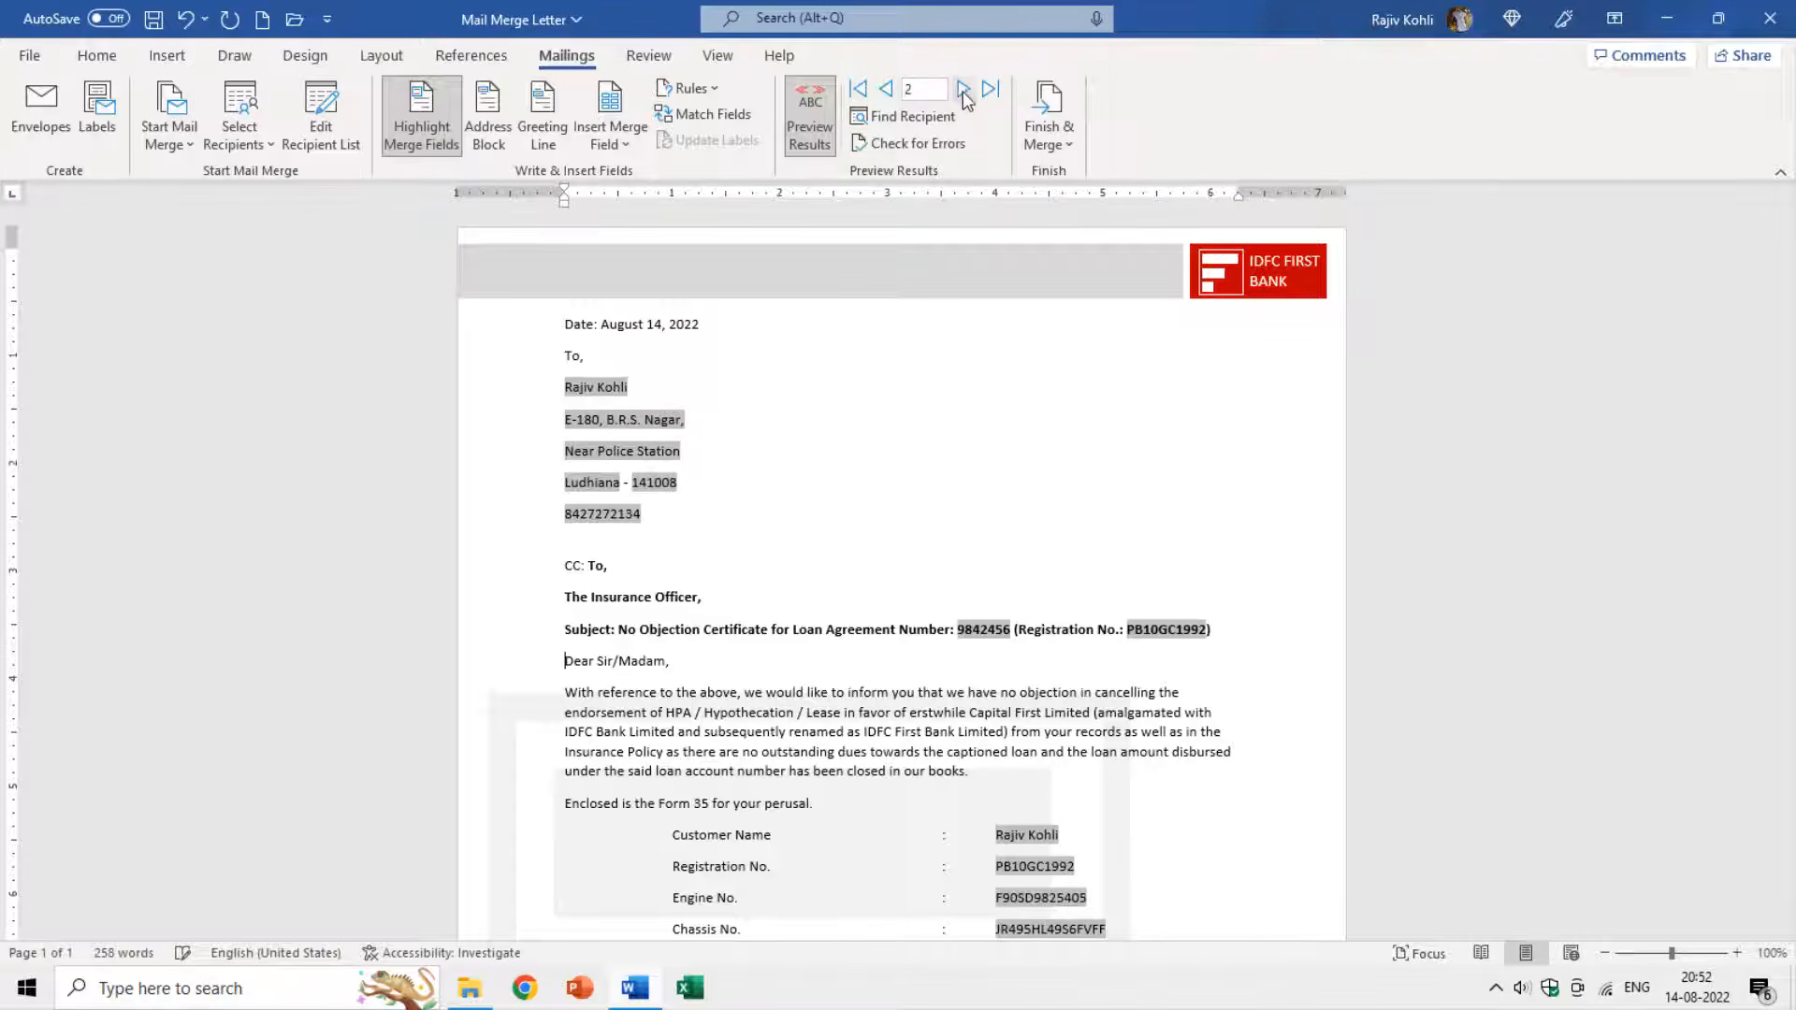
left_click(884, 94)
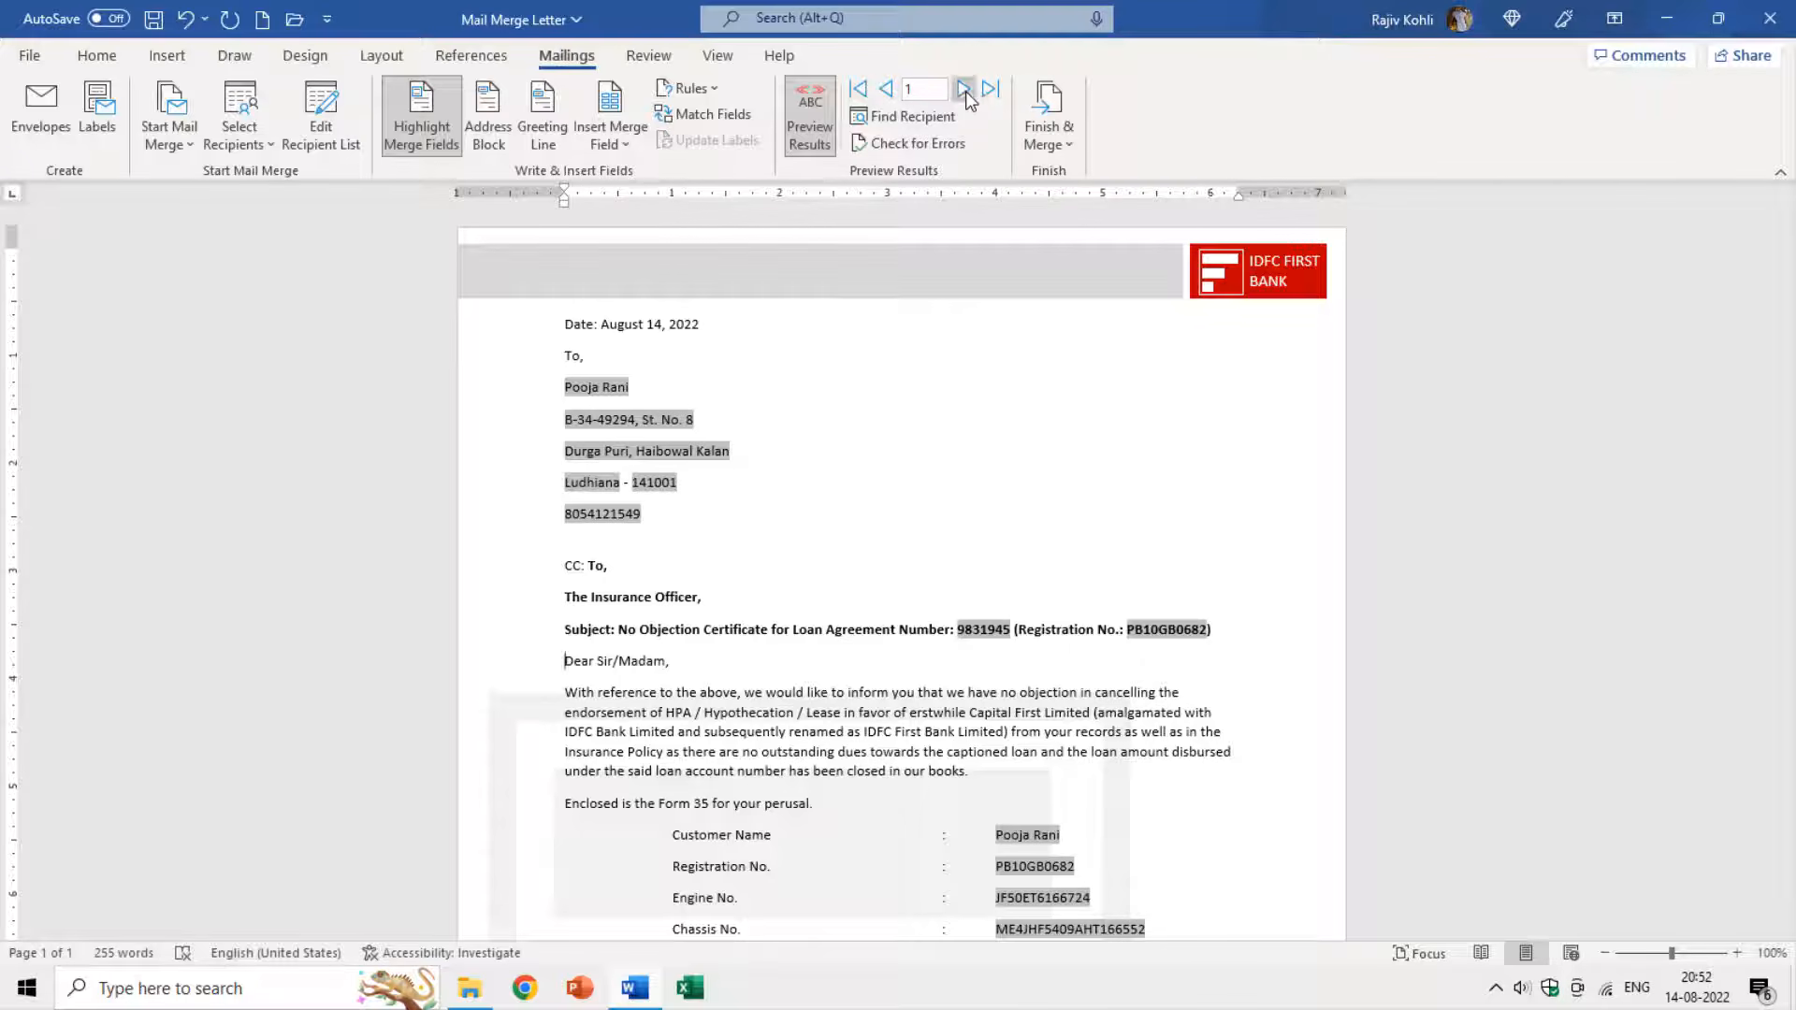
left_click(963, 90)
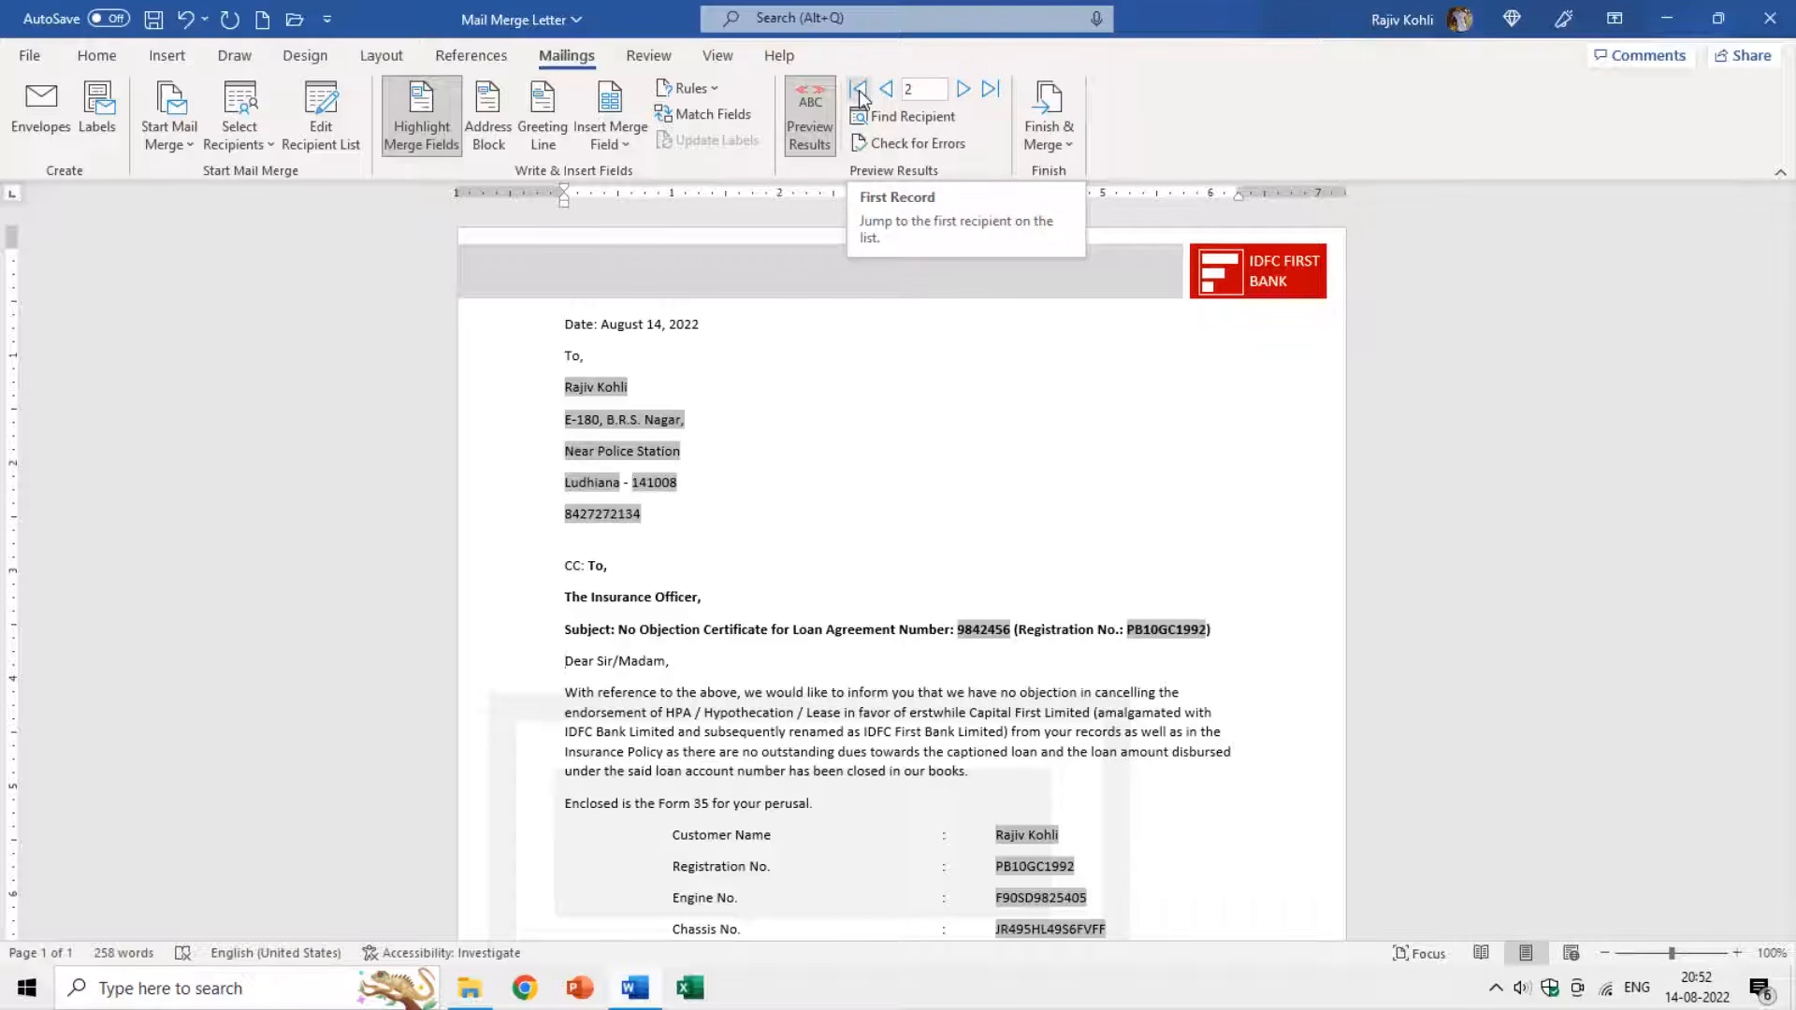
Jump to record 12 using the Go to Record box.
left_click(933, 94)
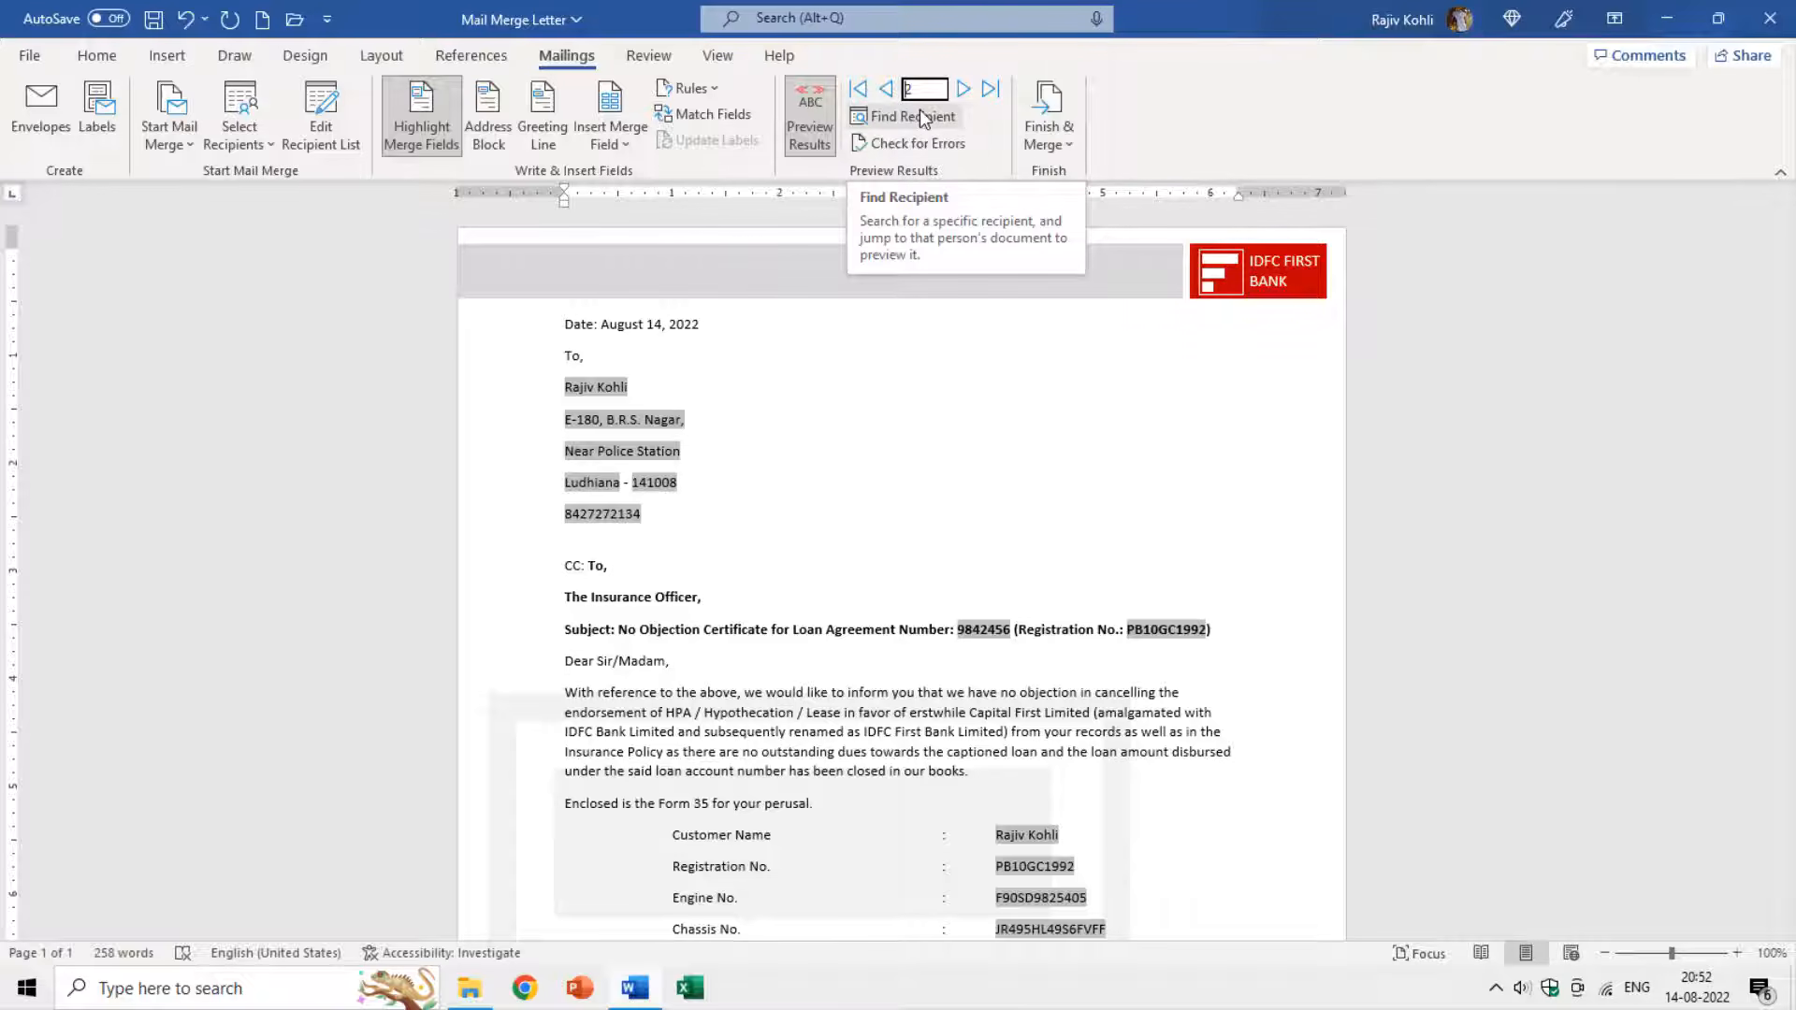
type("12")
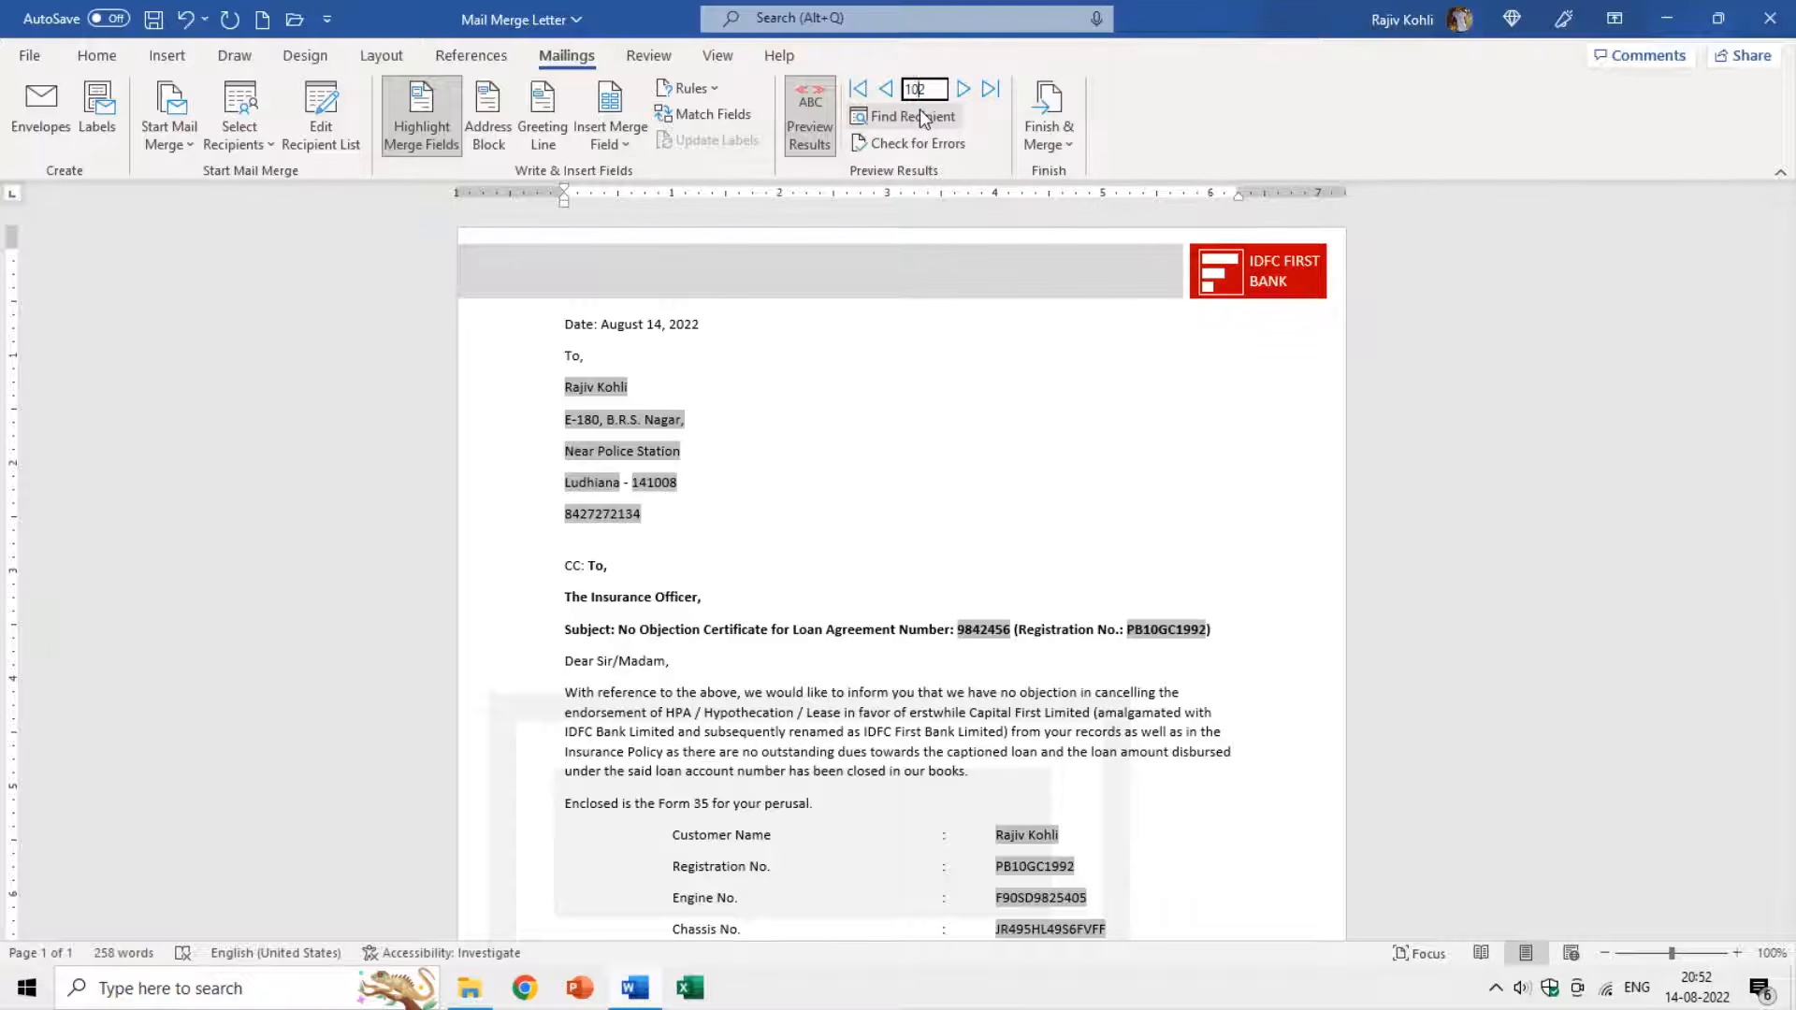
key("Return")
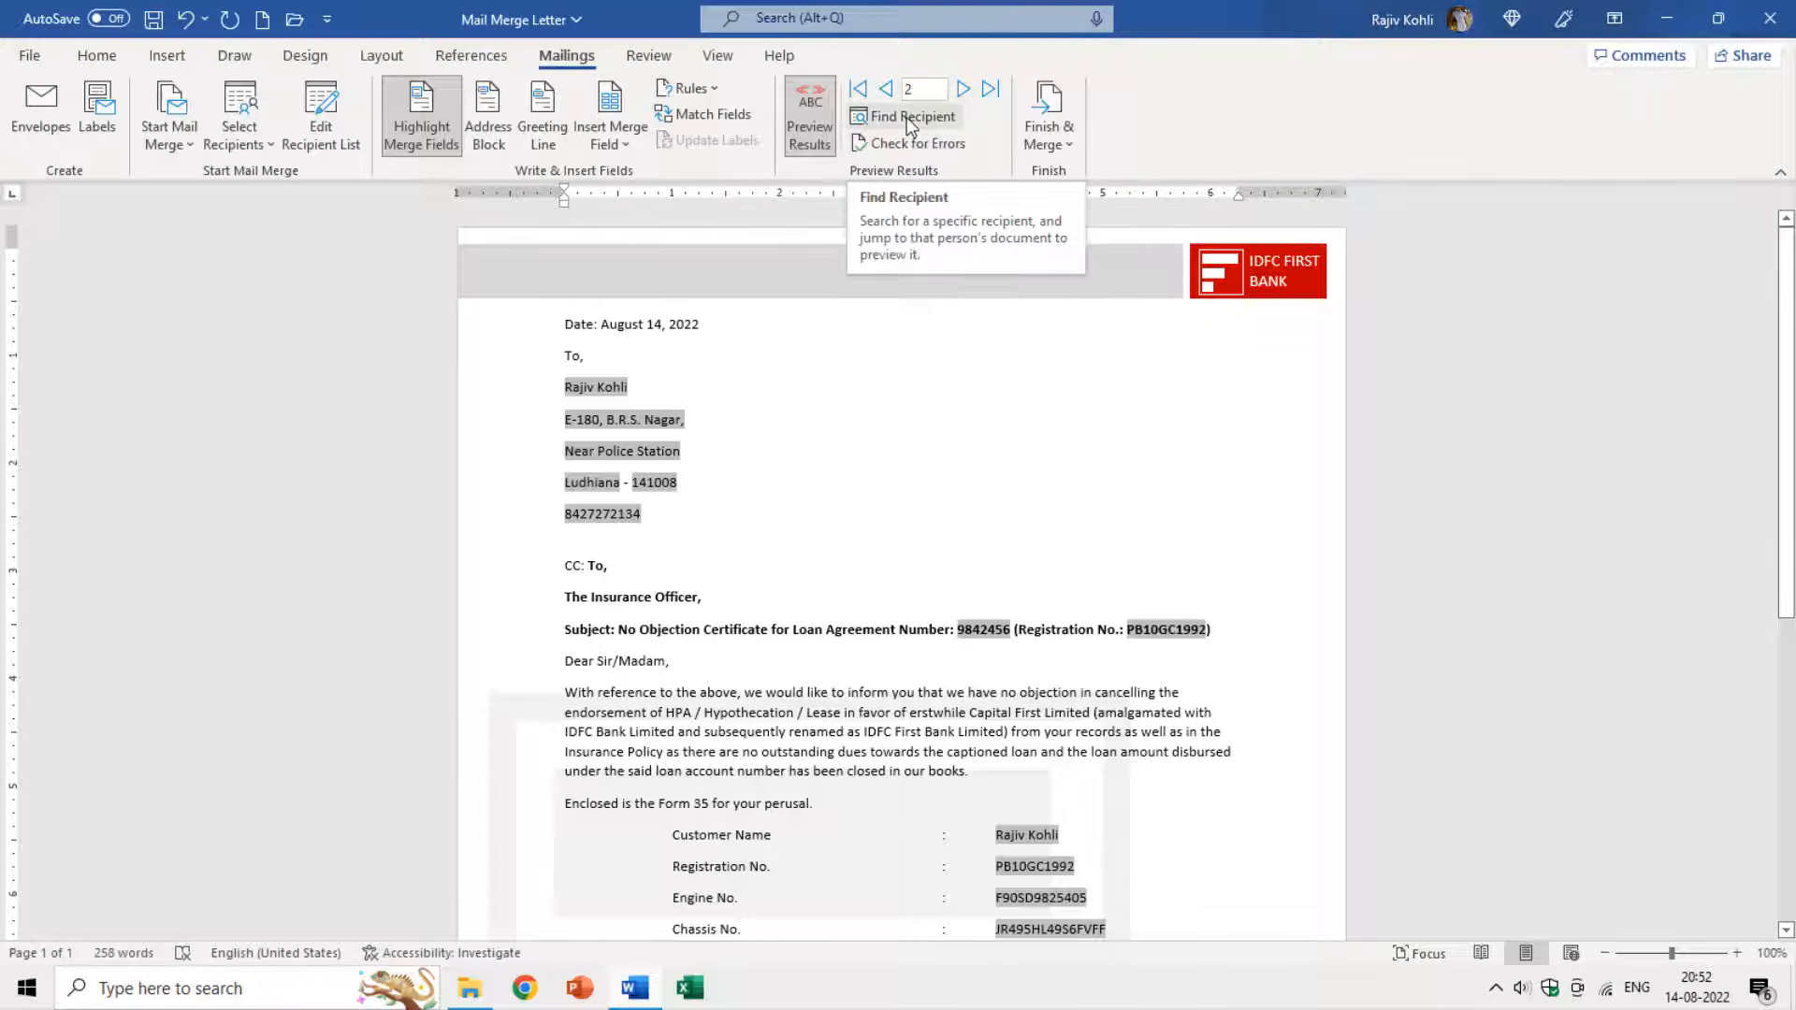
Search the Customer Name field for a customer's name via Find Recipient, then close the search.
left_click(906, 116)
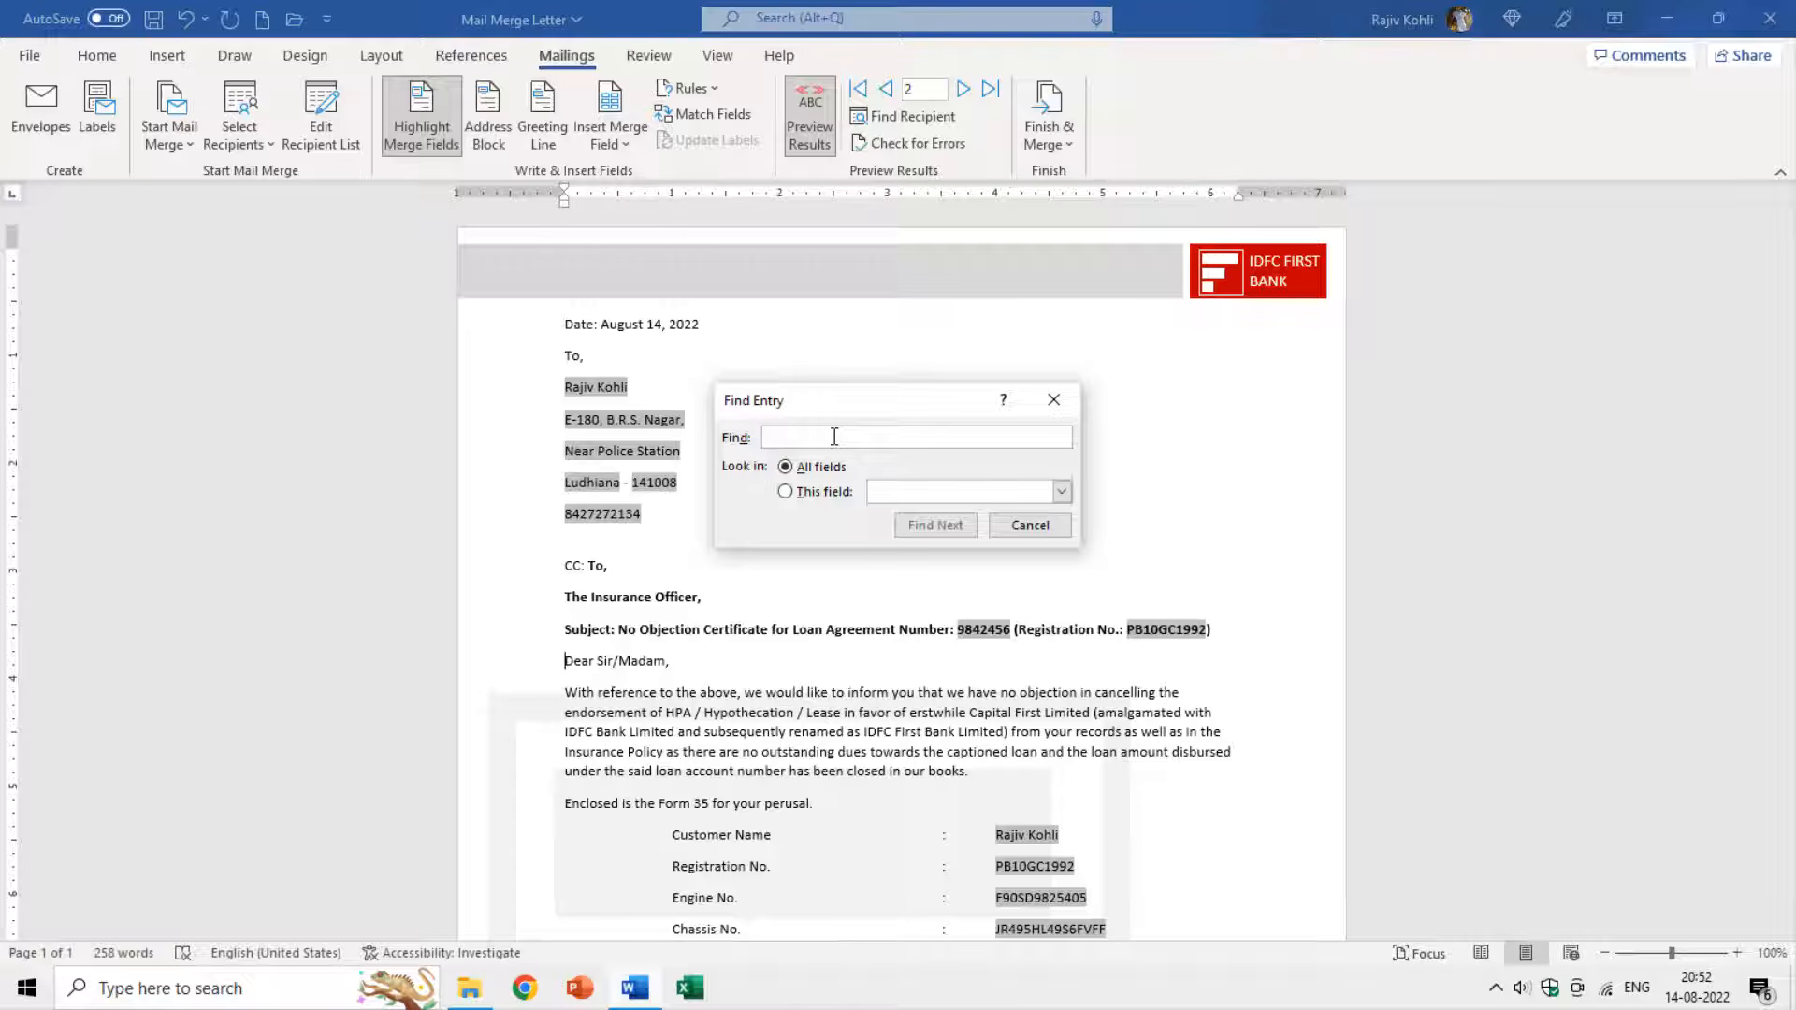
type("Rajiv")
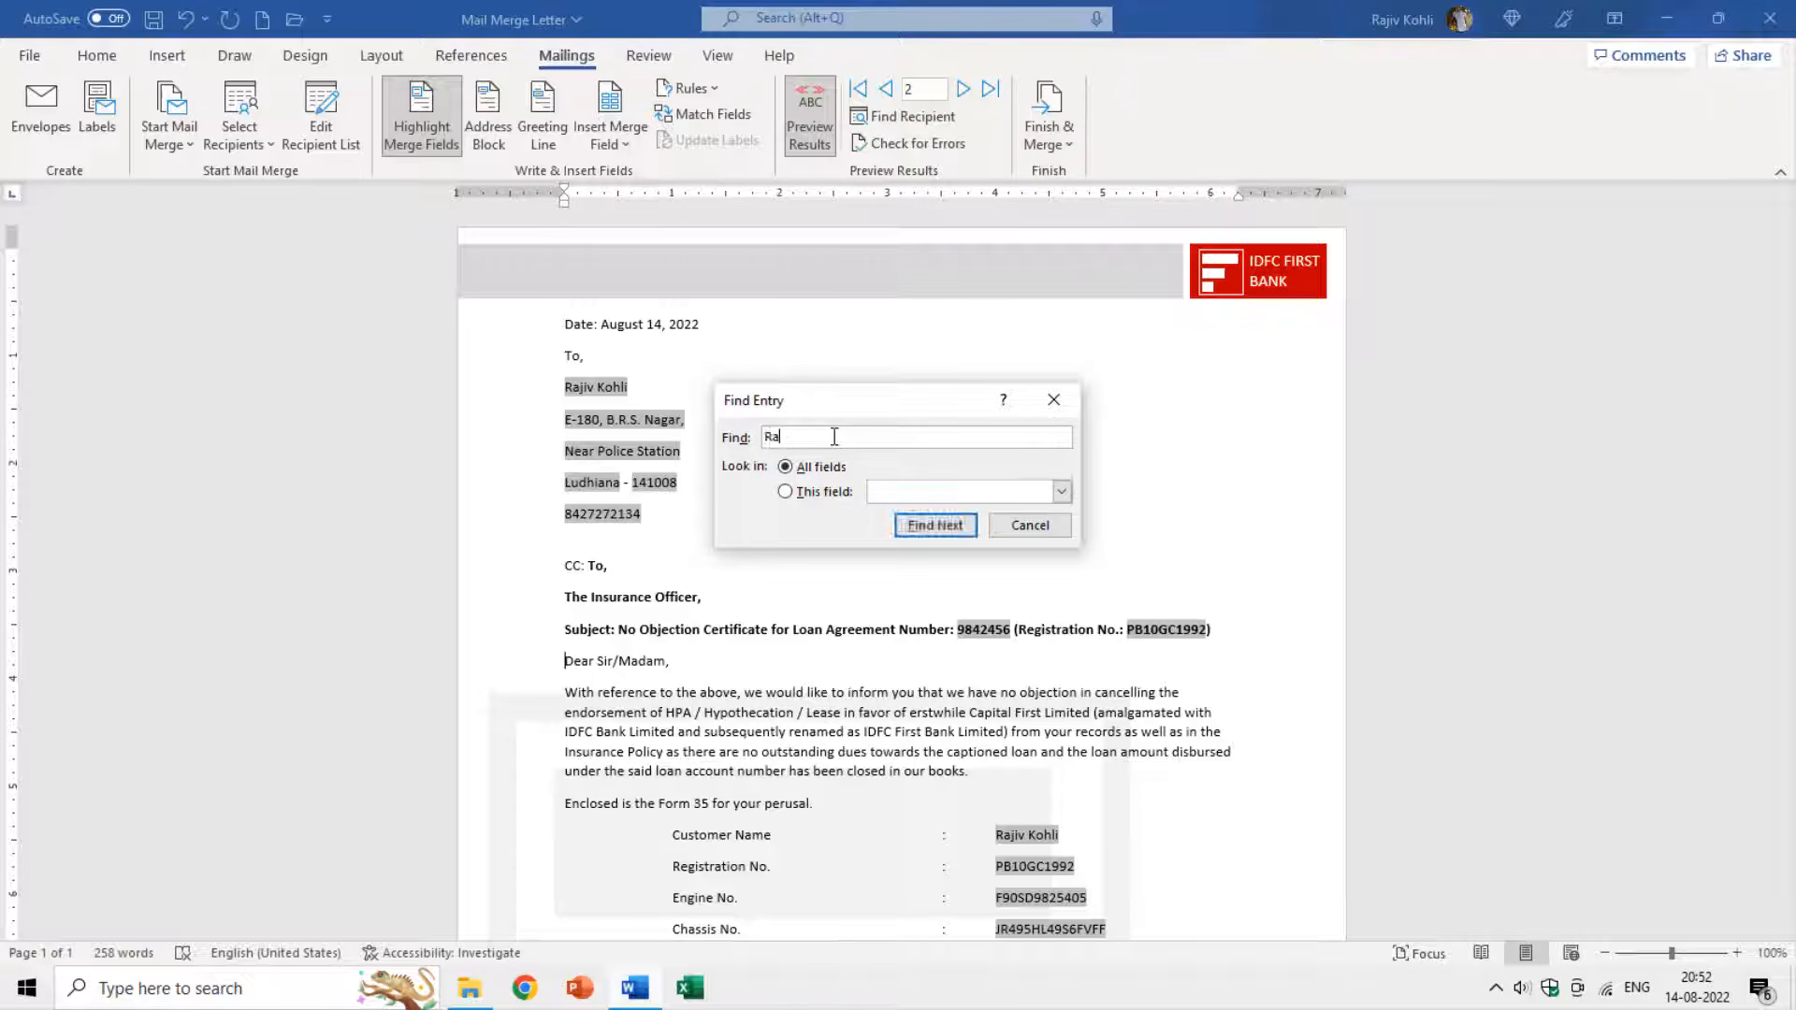
left_click(823, 492)
left_click(975, 492)
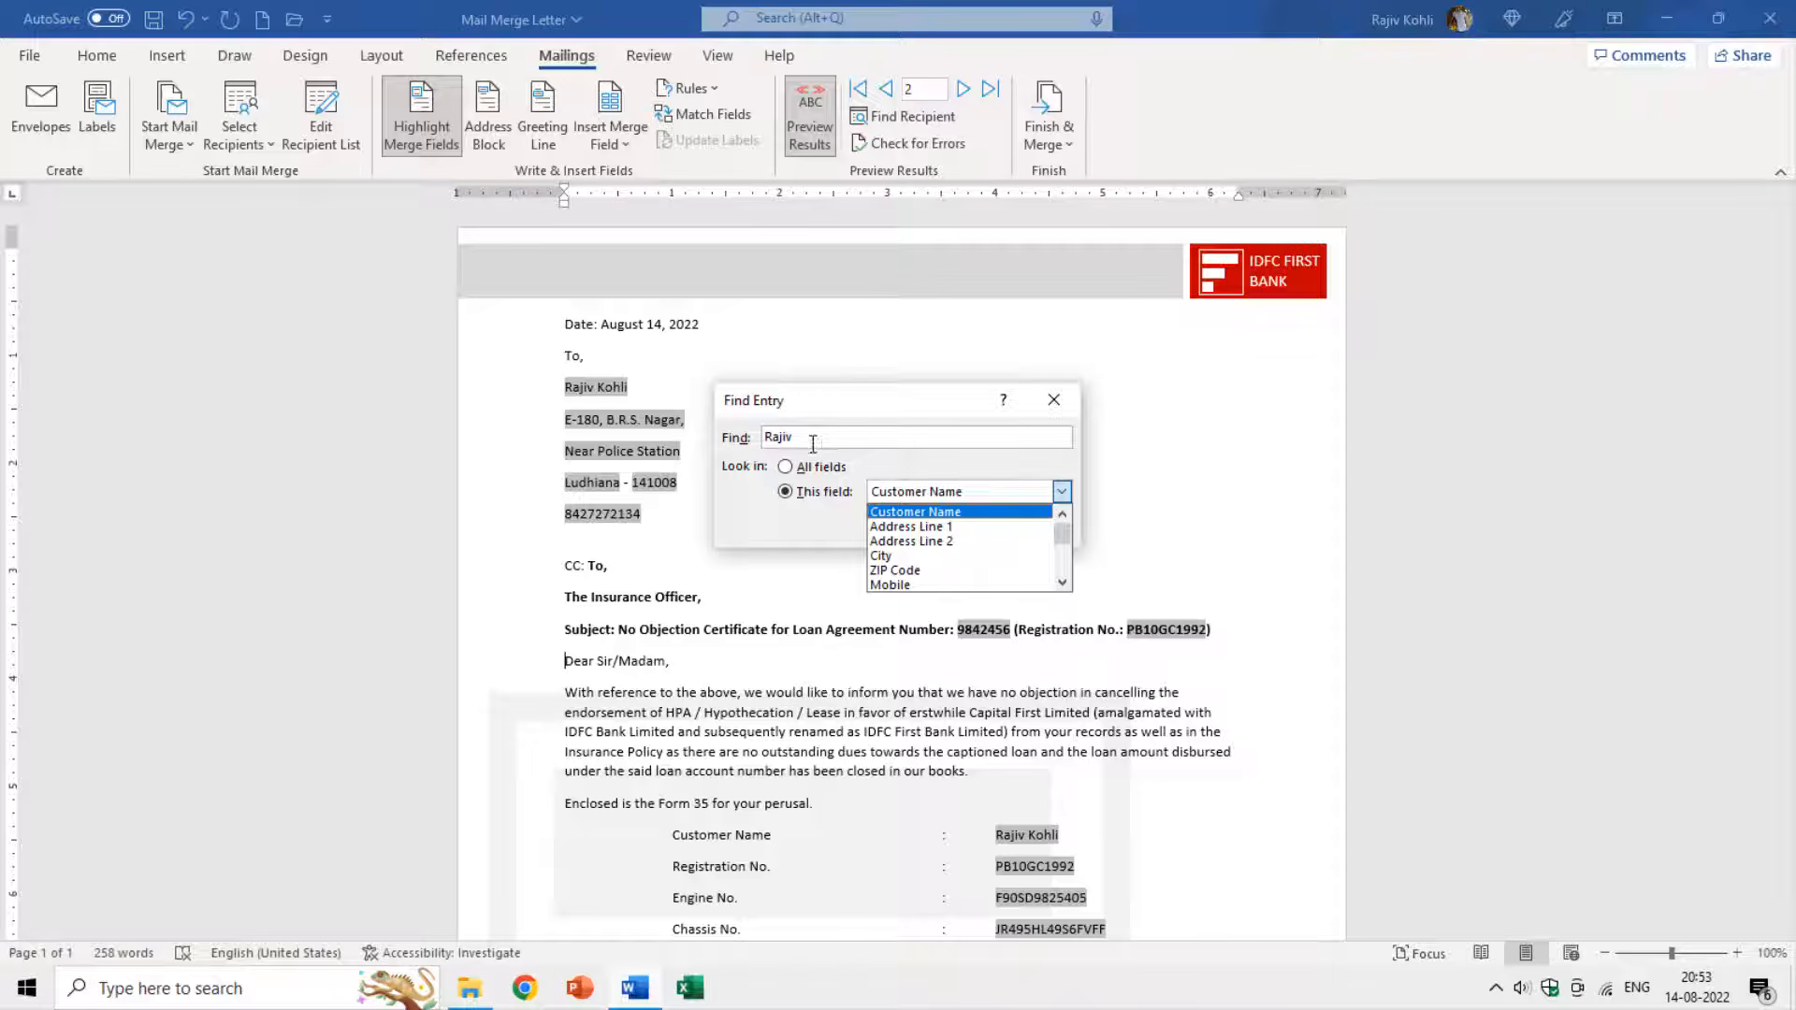
left_click(903, 514)
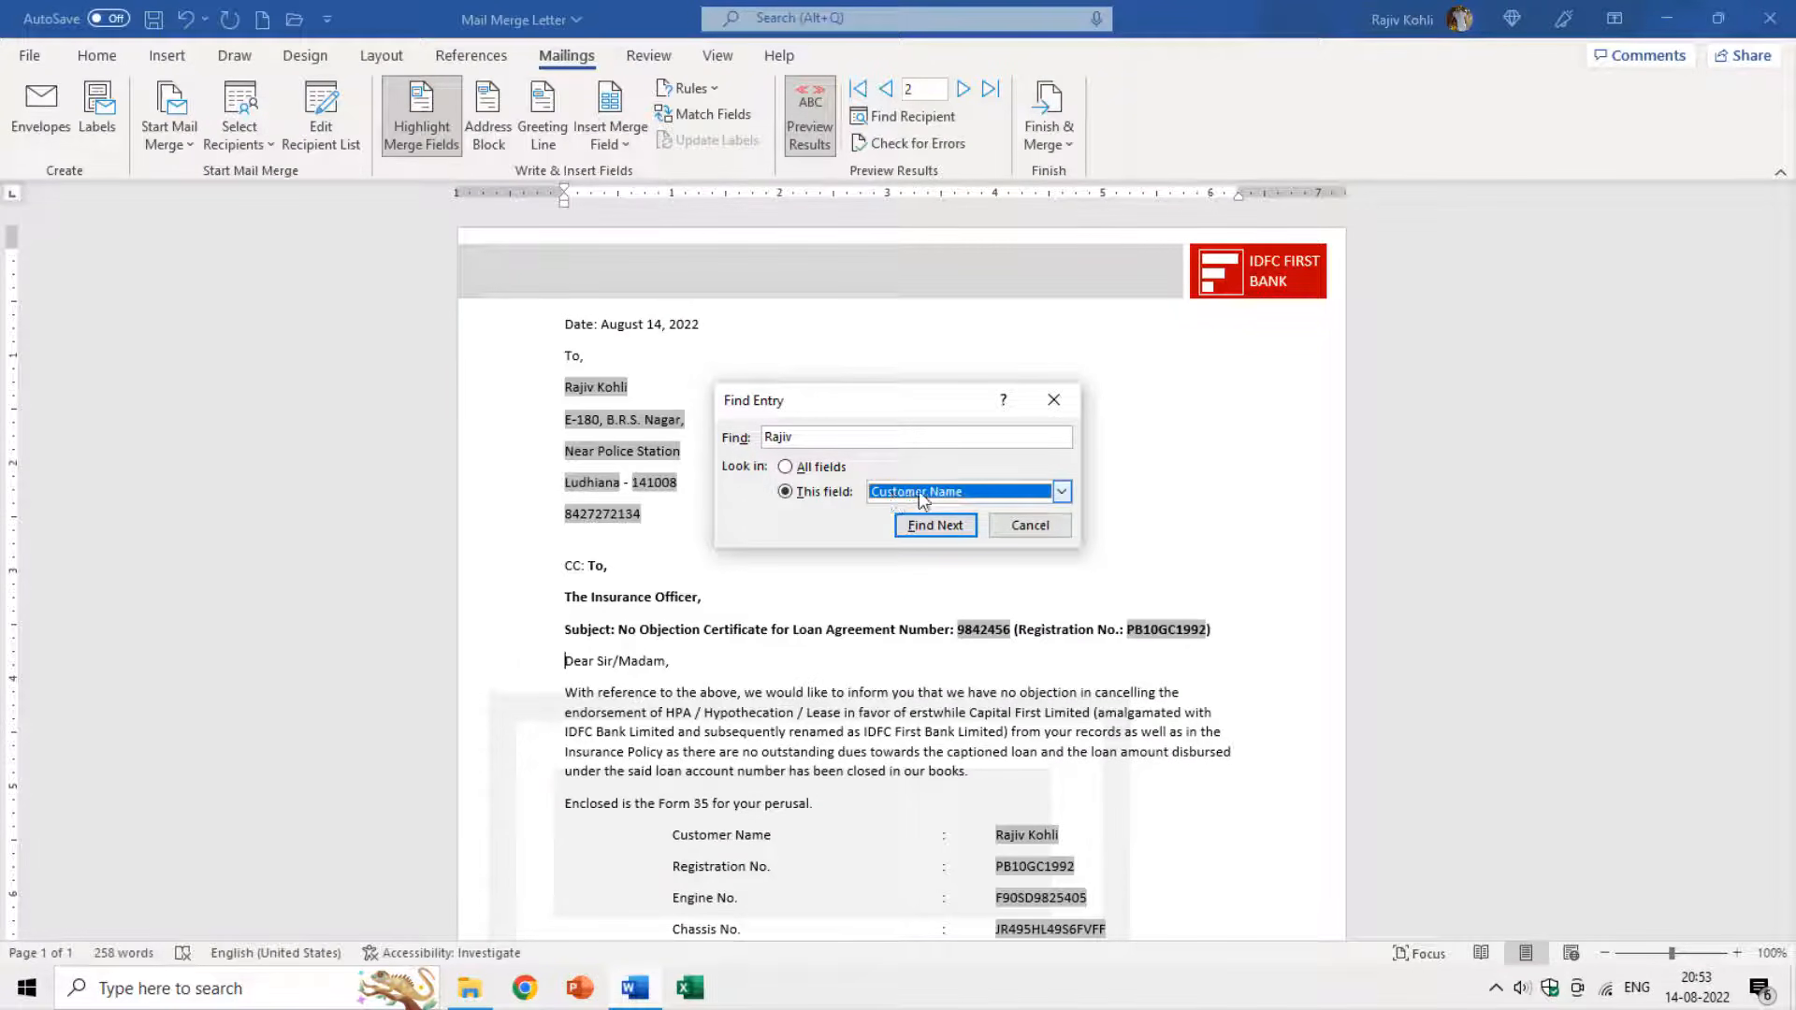
left_click(930, 526)
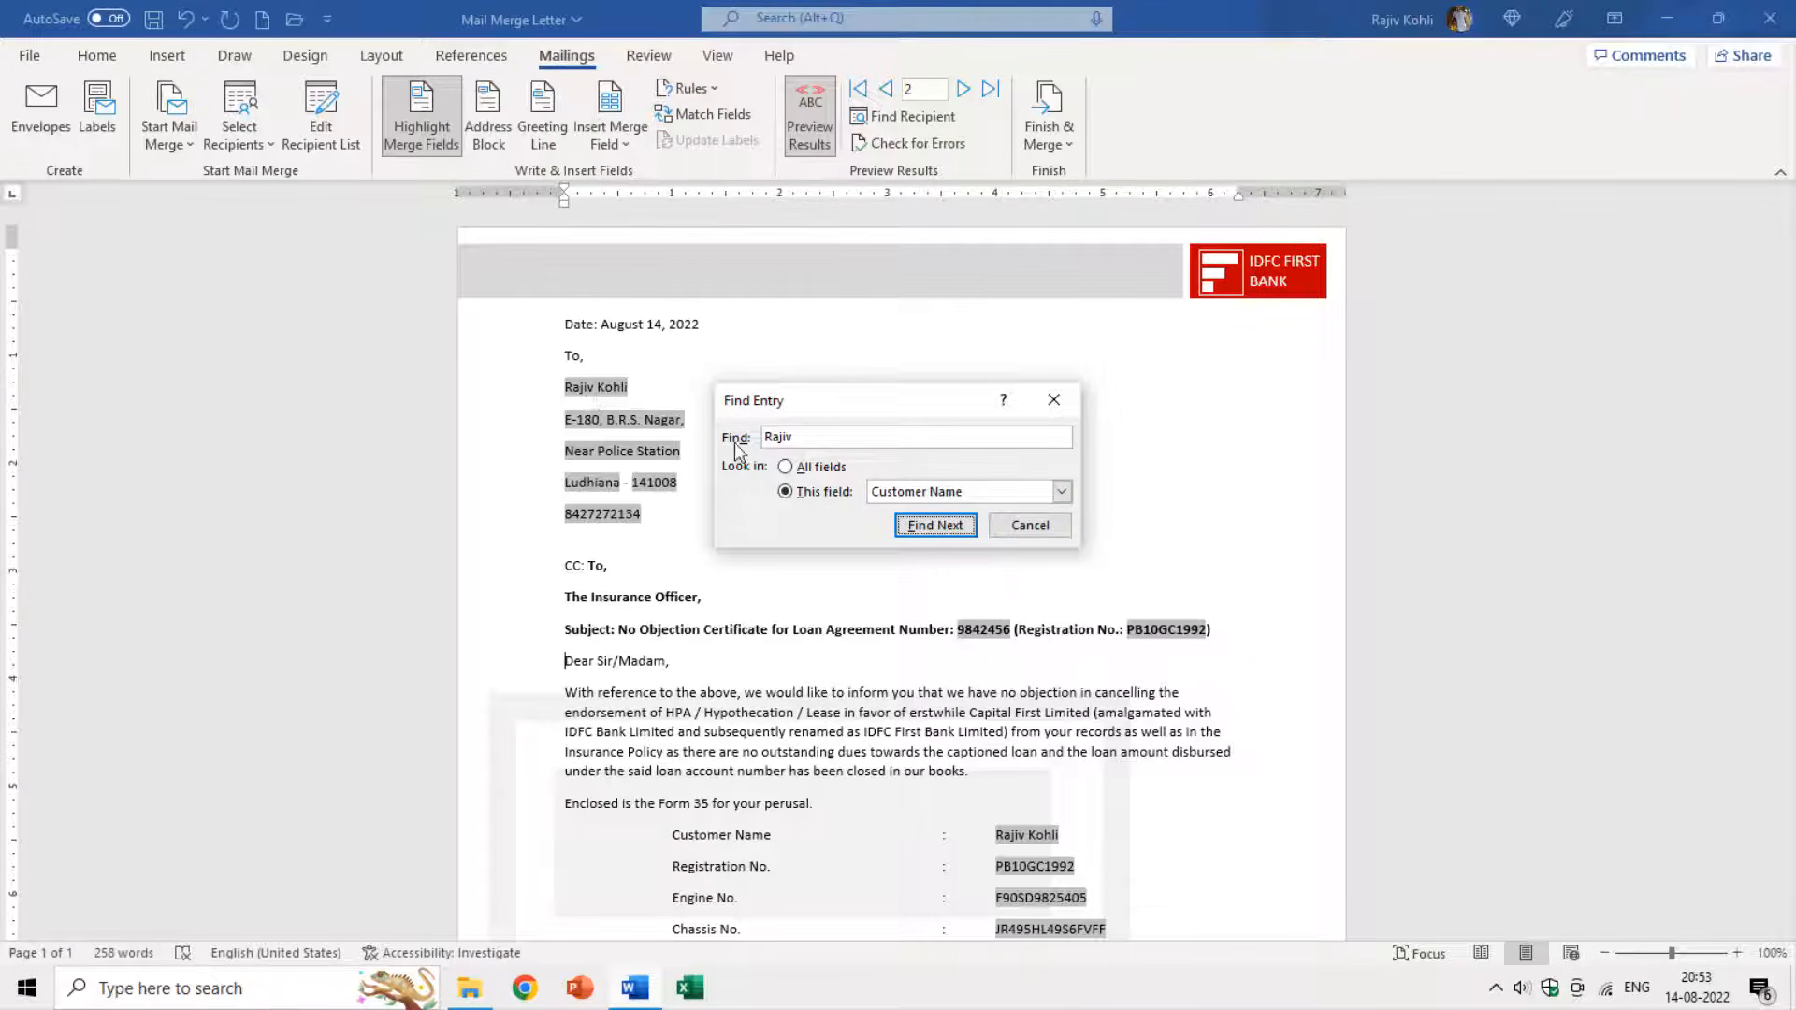
left_click(1031, 526)
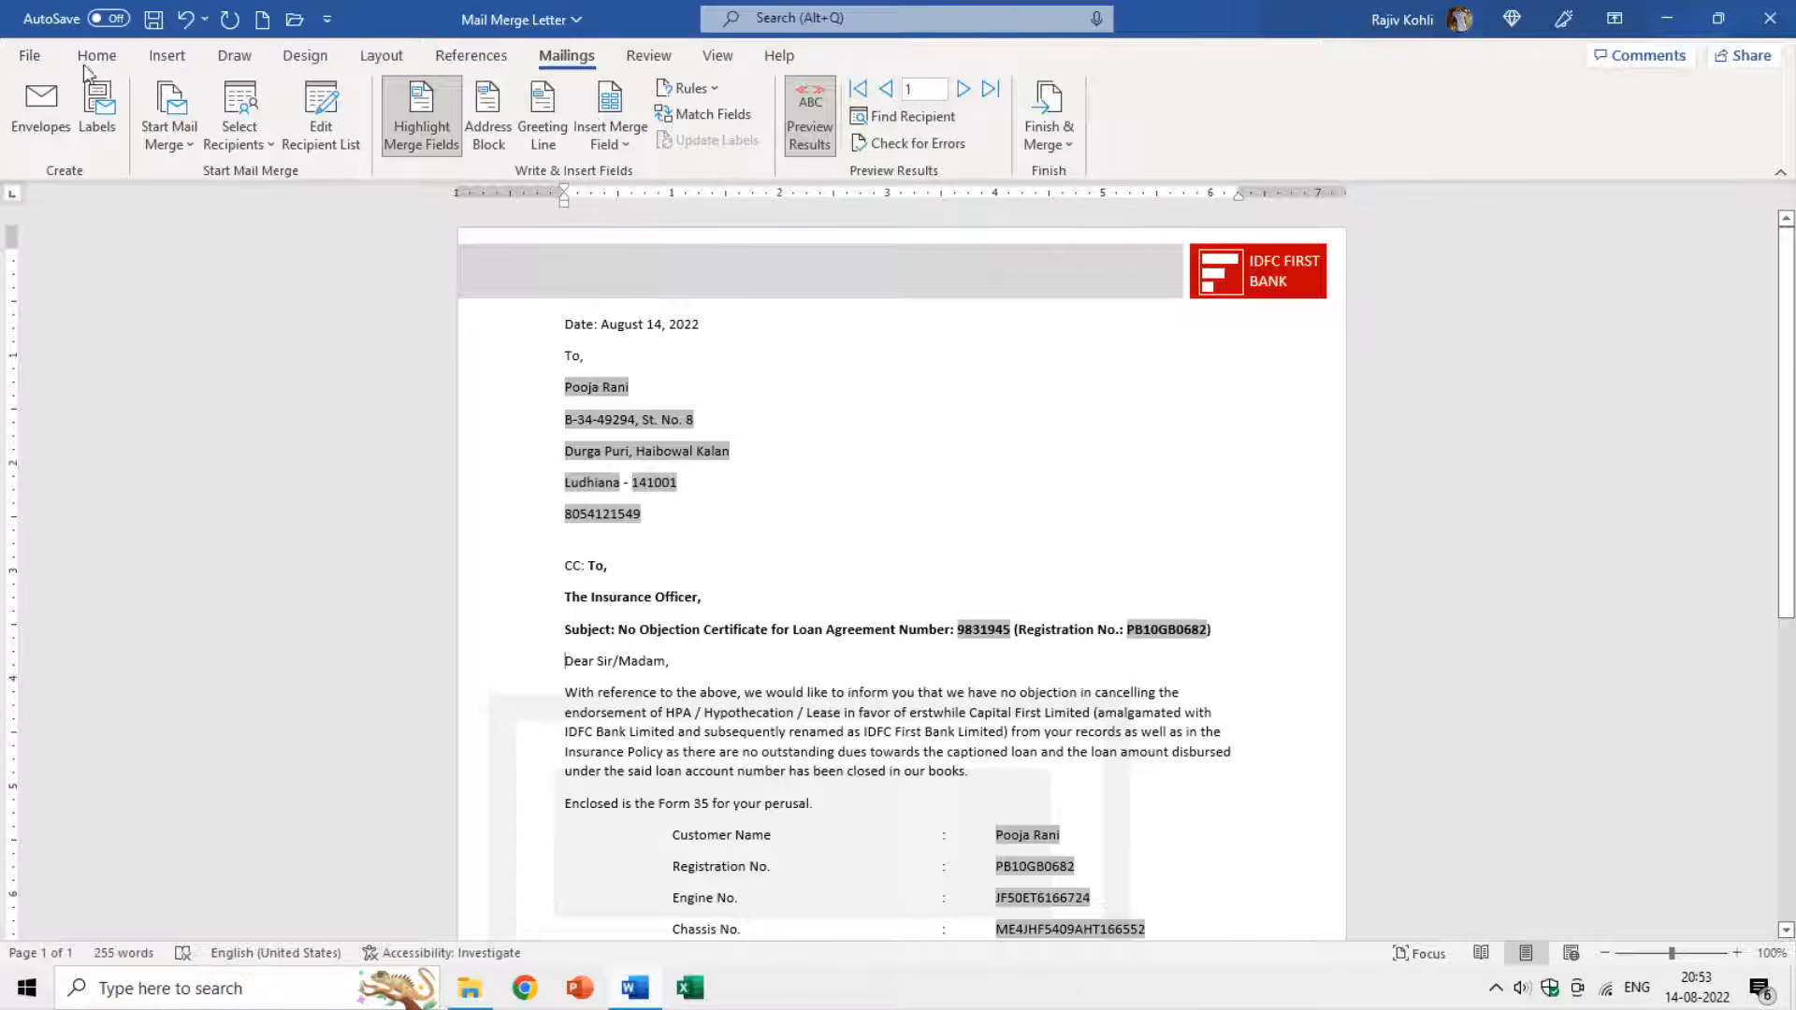
Review the current record in Print preview, then open the Finish & Merge options.
left_click(30, 58)
left_click(63, 402)
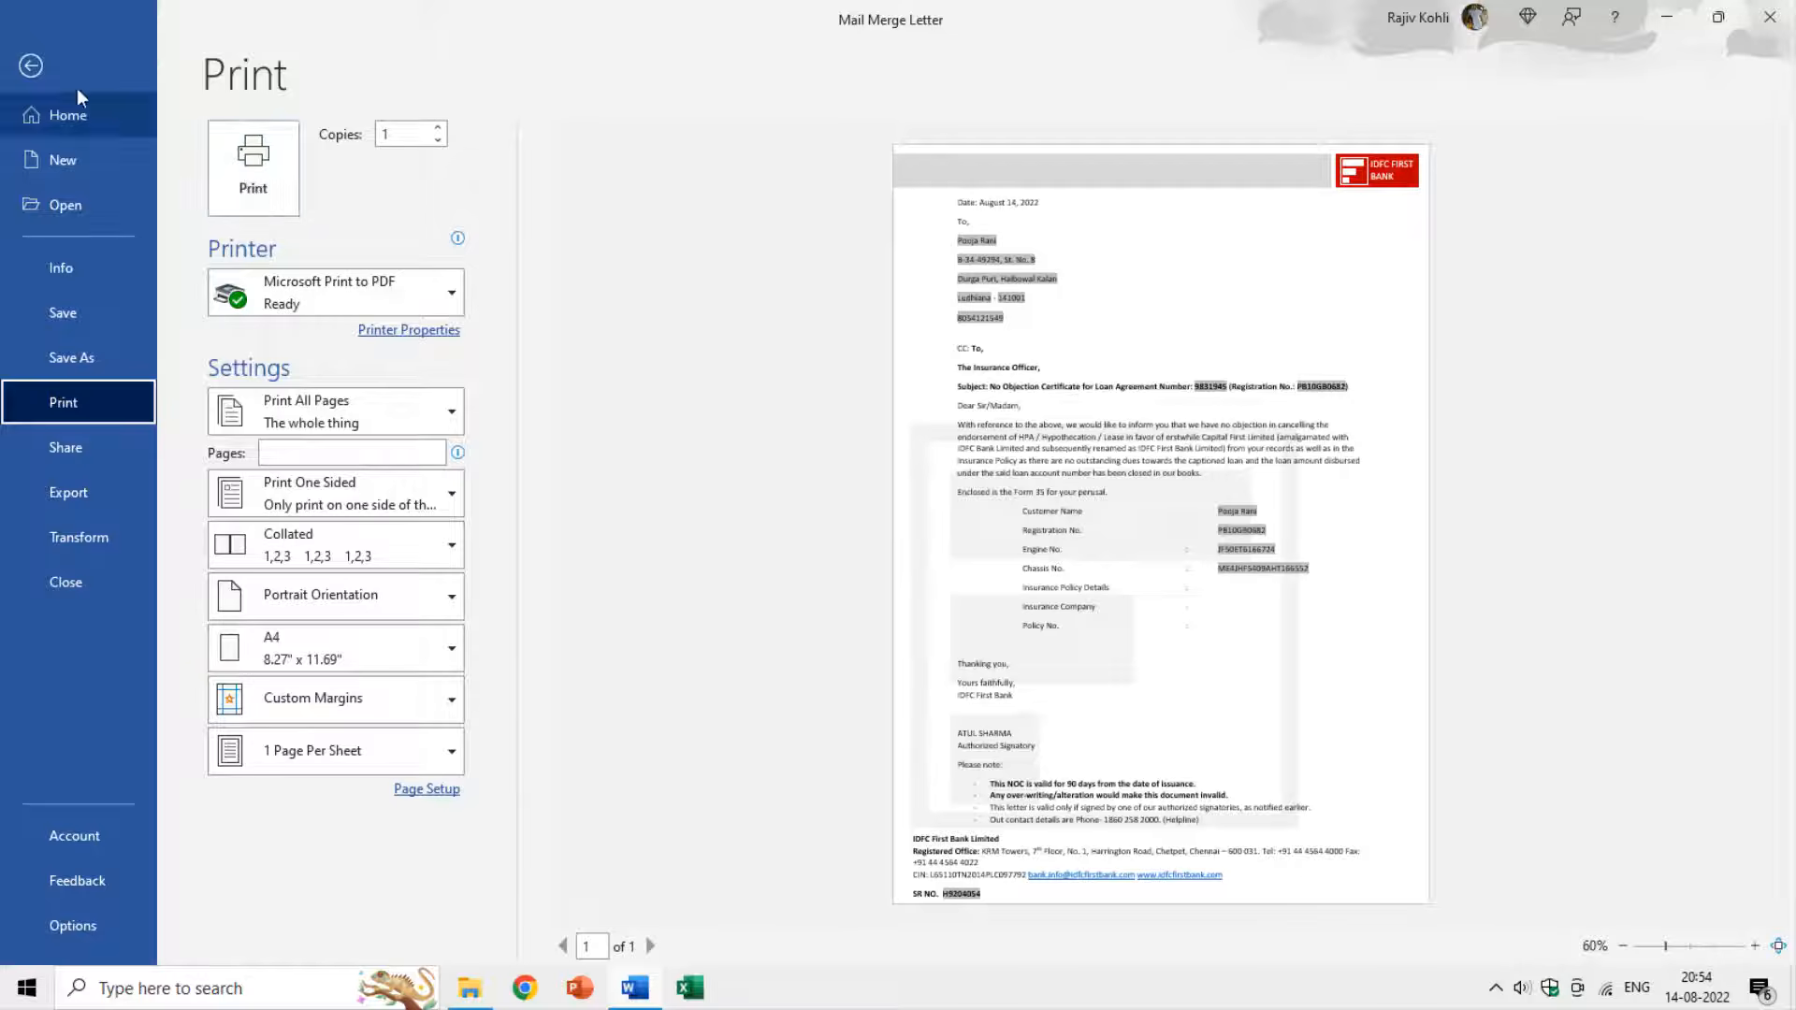
left_click(31, 66)
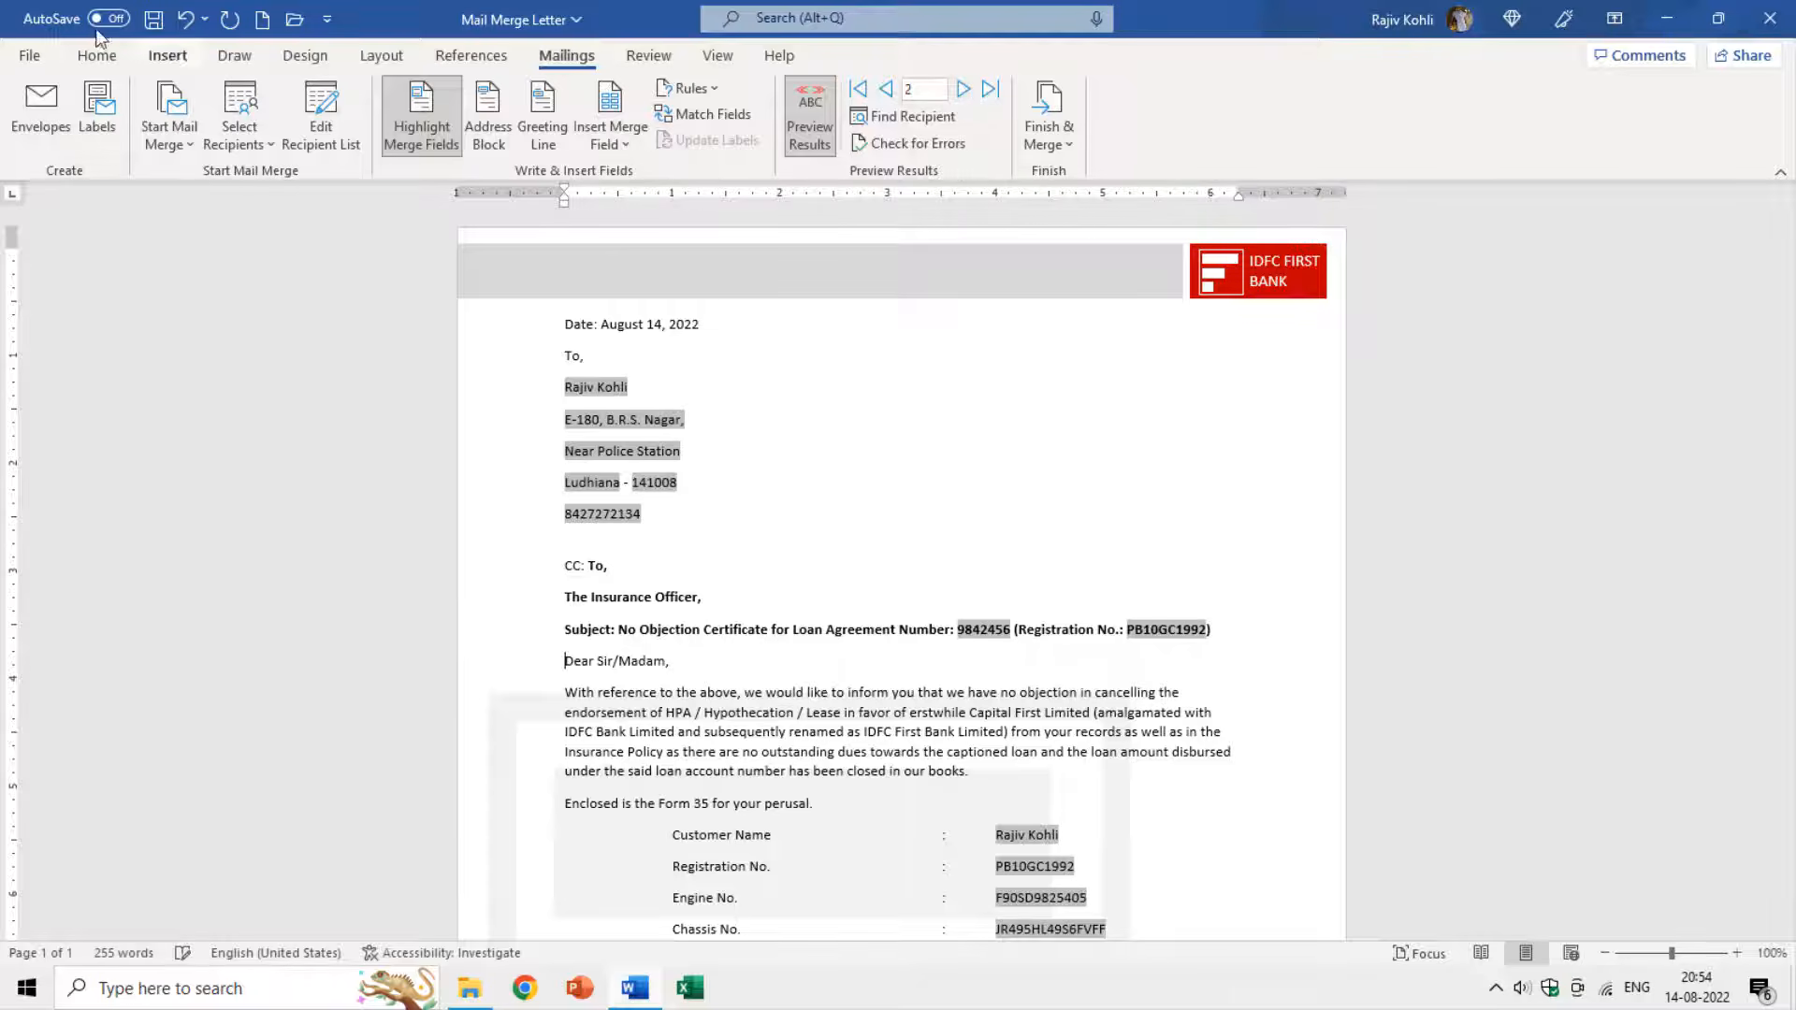
left_click(30, 56)
left_click(79, 403)
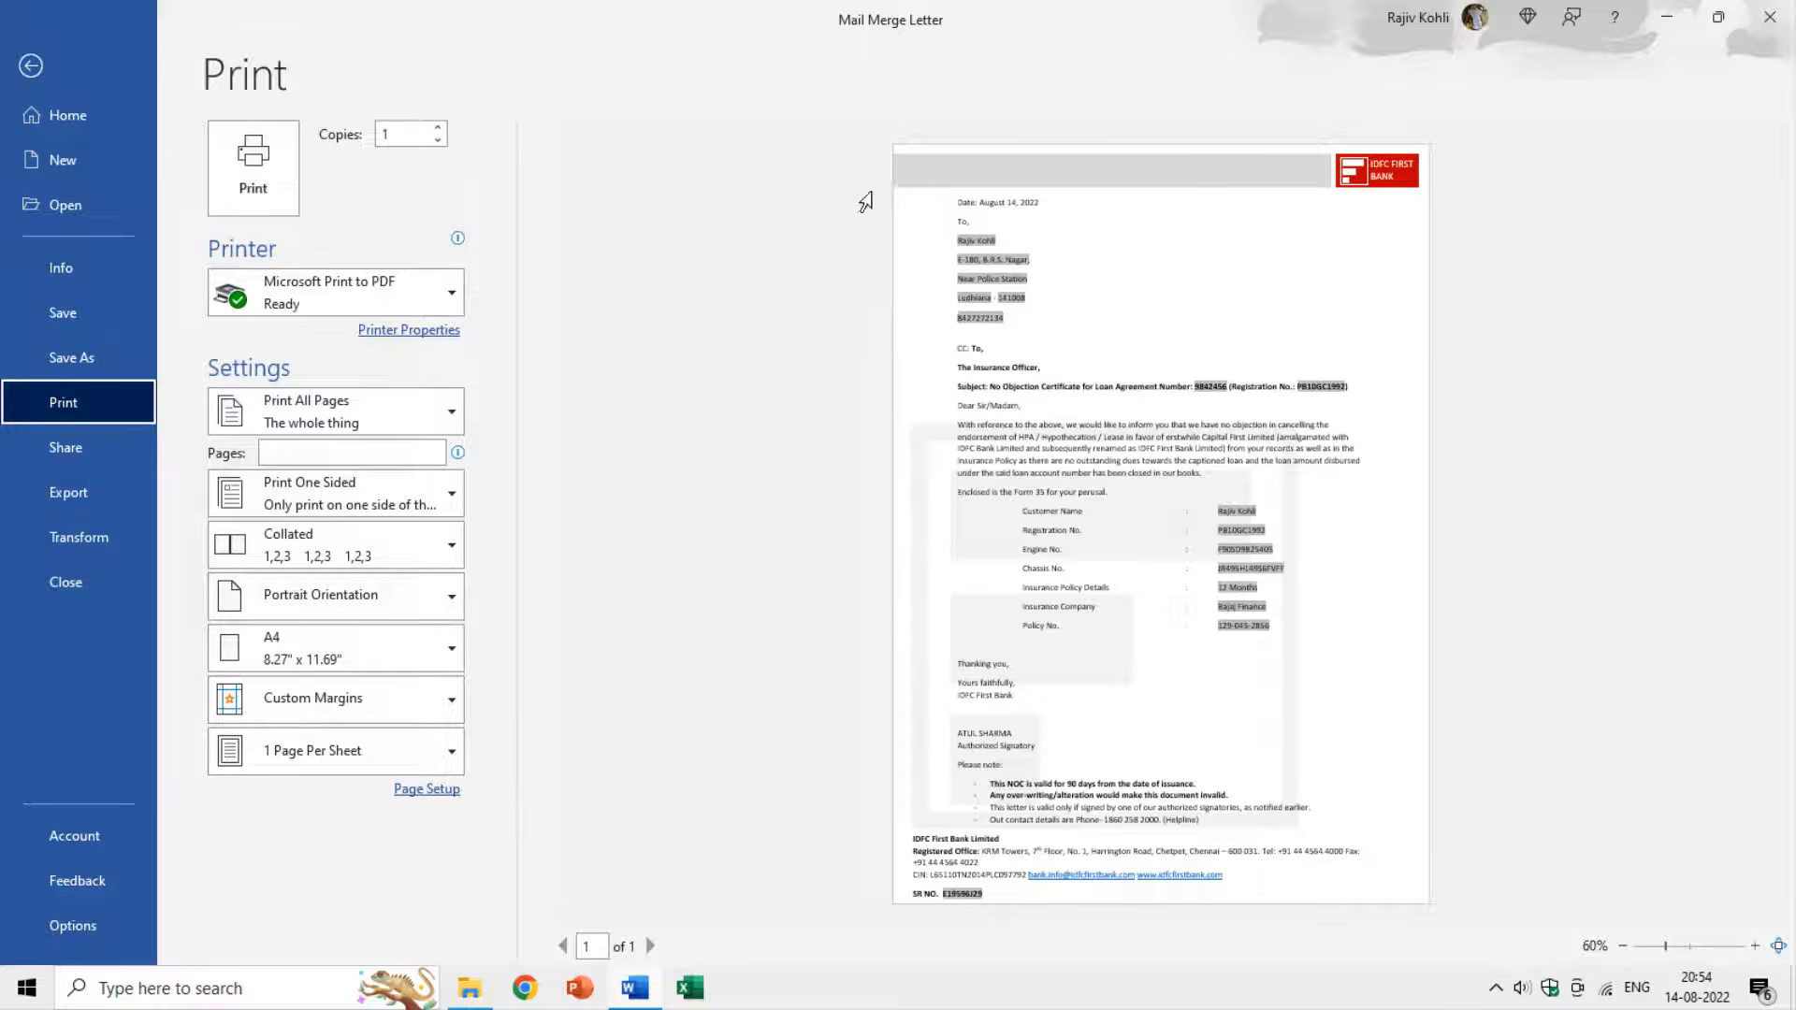
key("Escape")
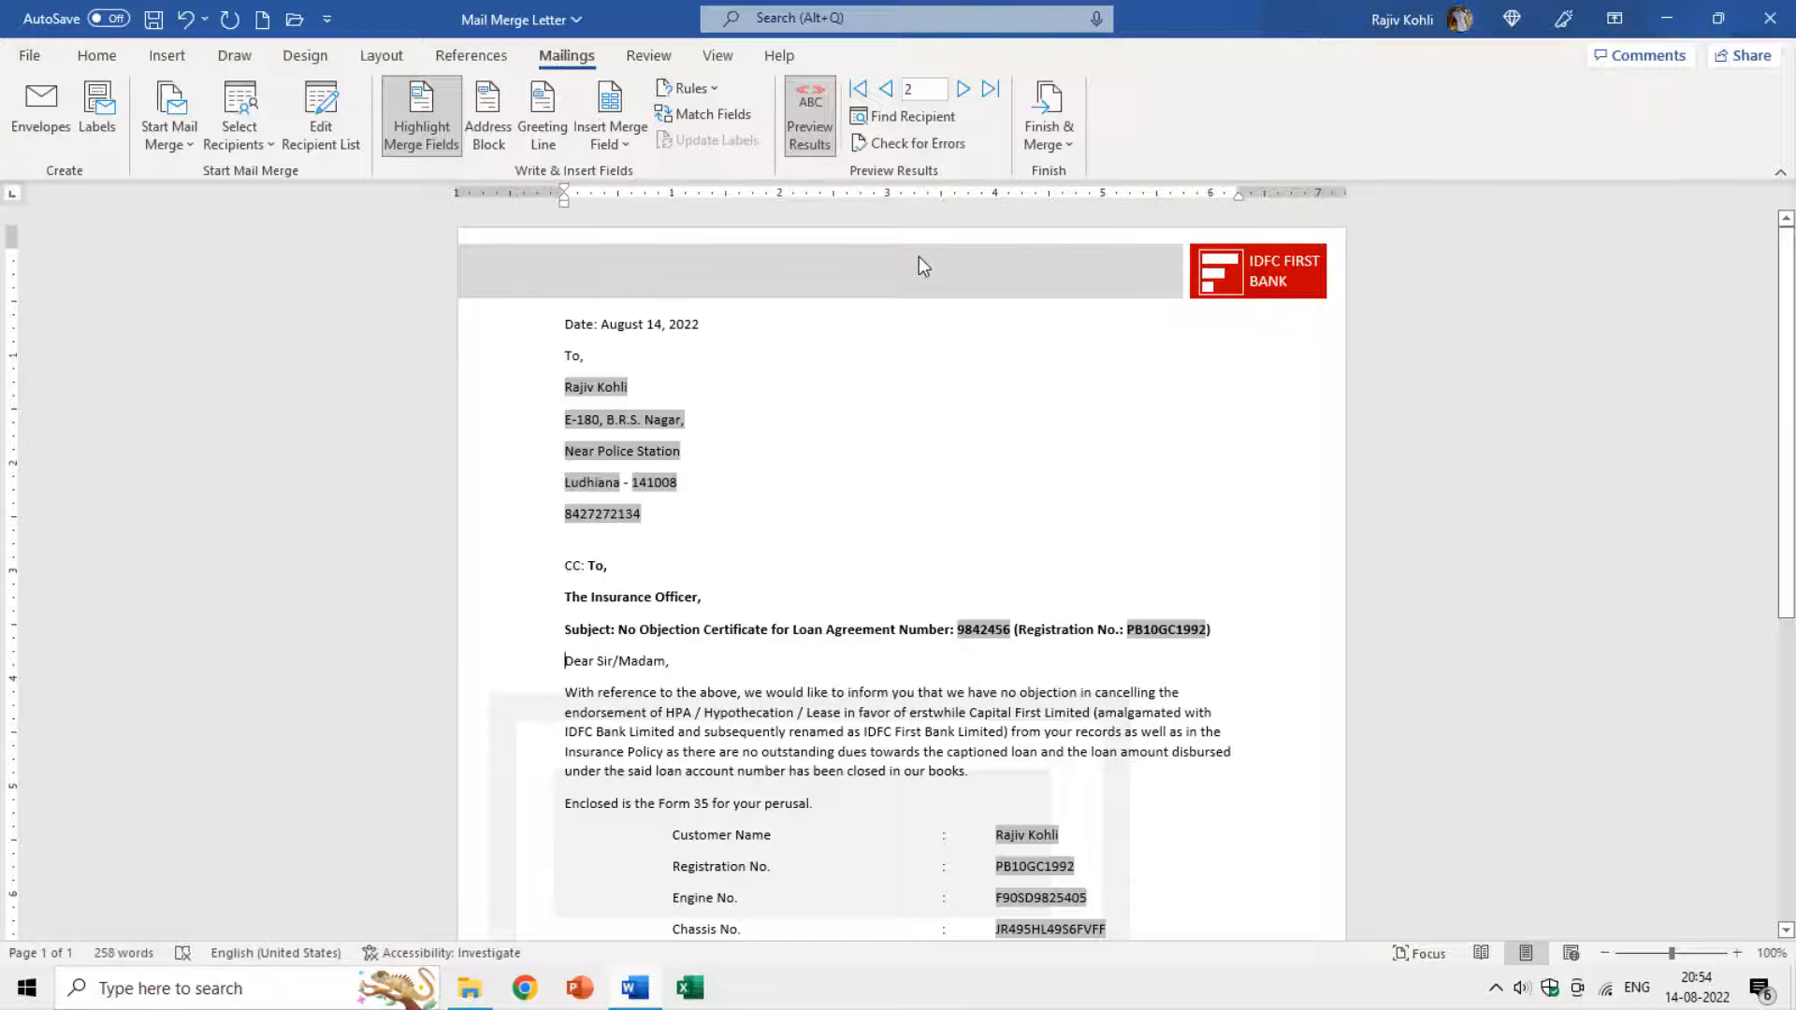
left_click(1049, 141)
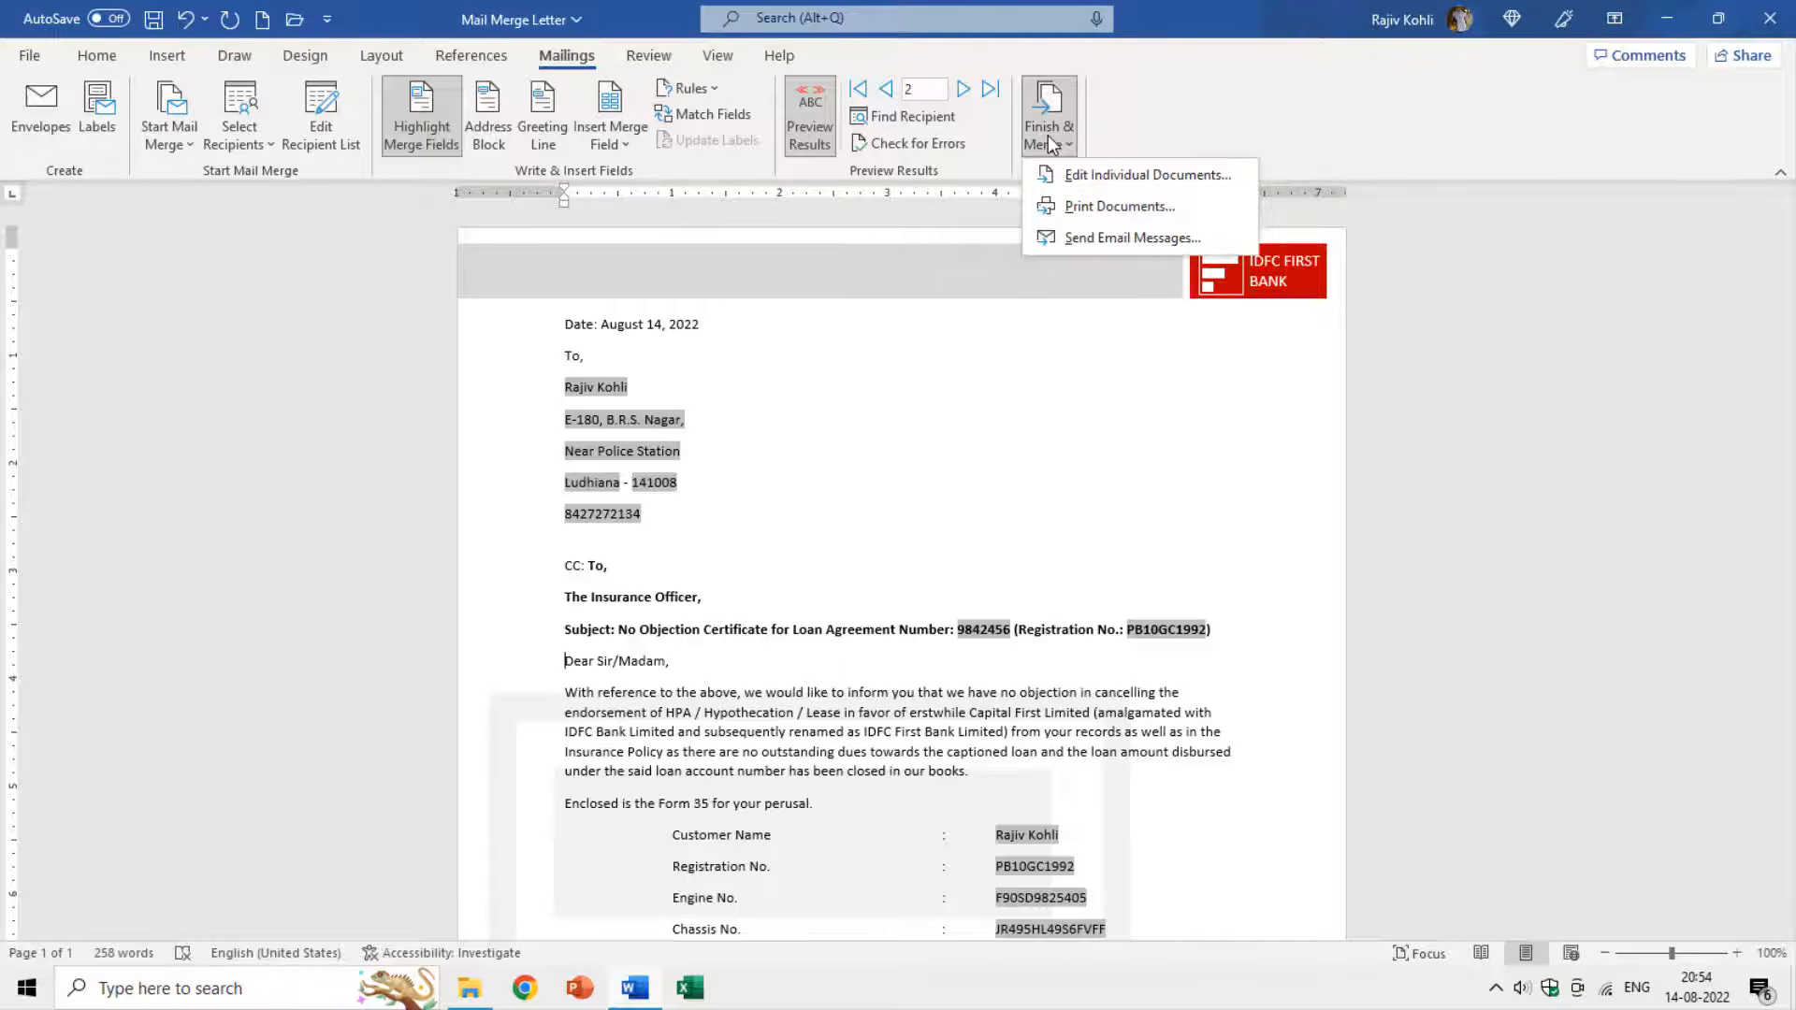
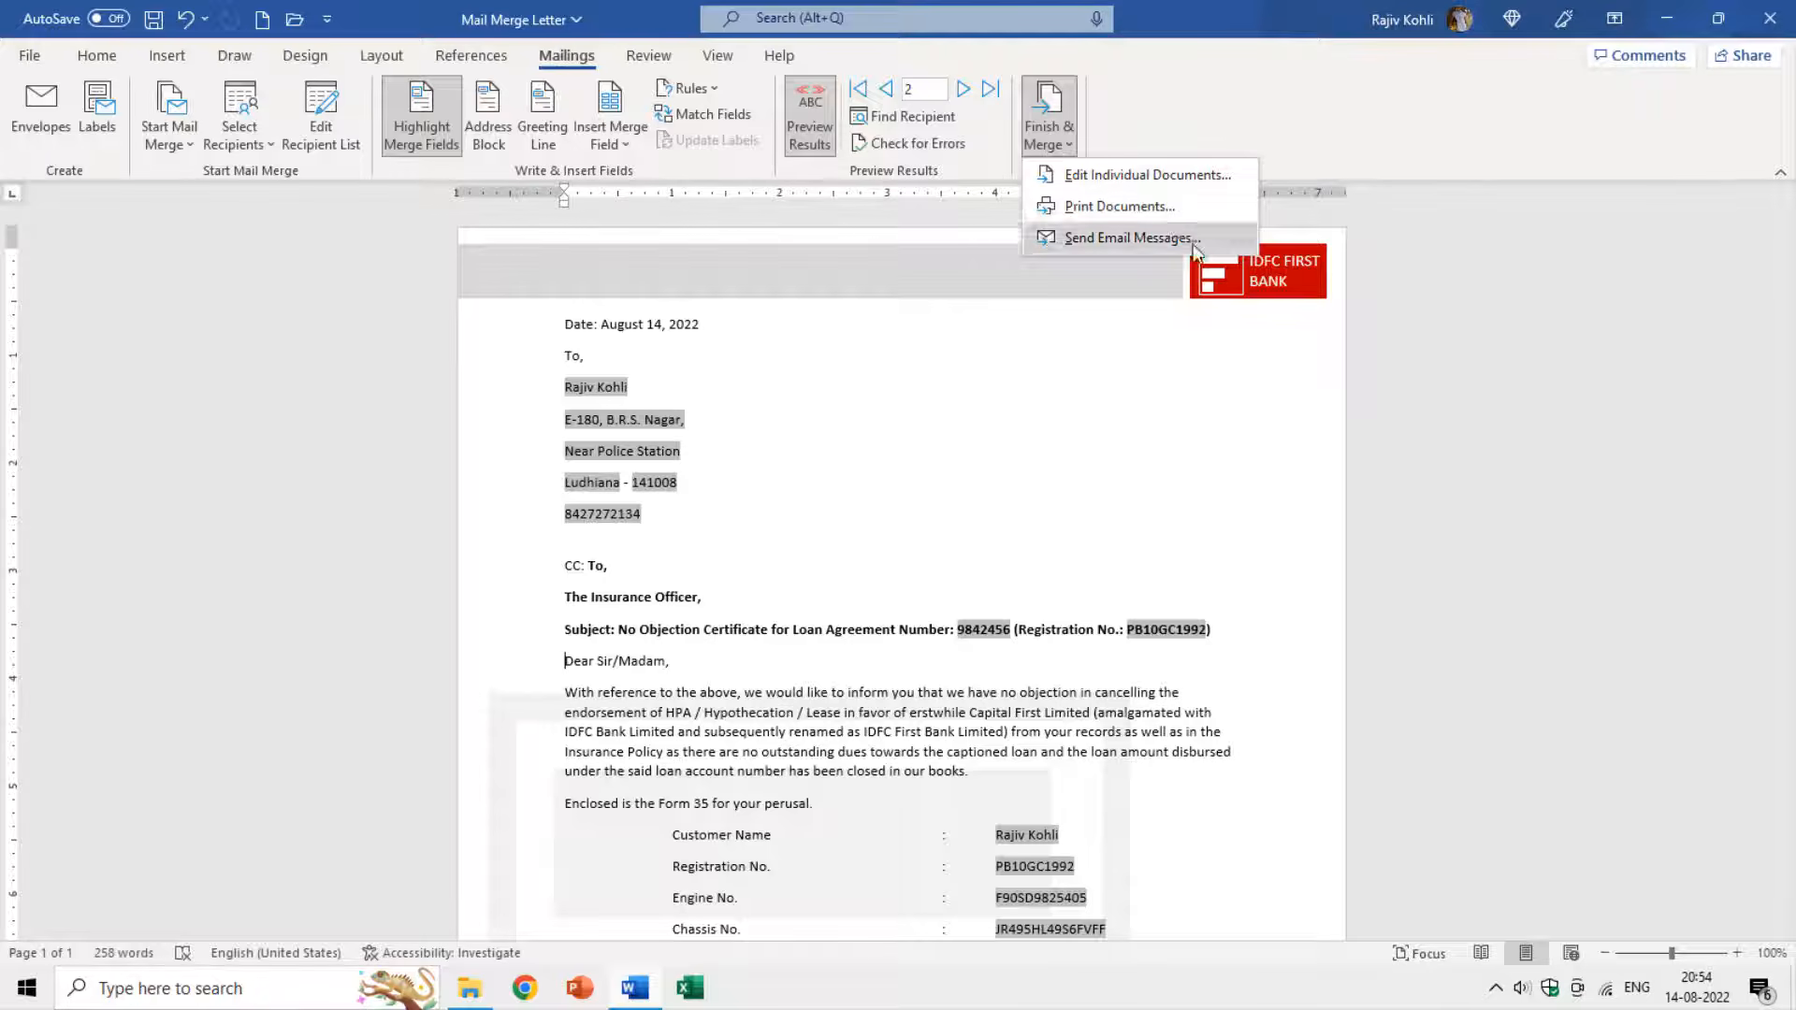
Print the merged NOC letters for records 5 through 15 only.
left_click(1146, 206)
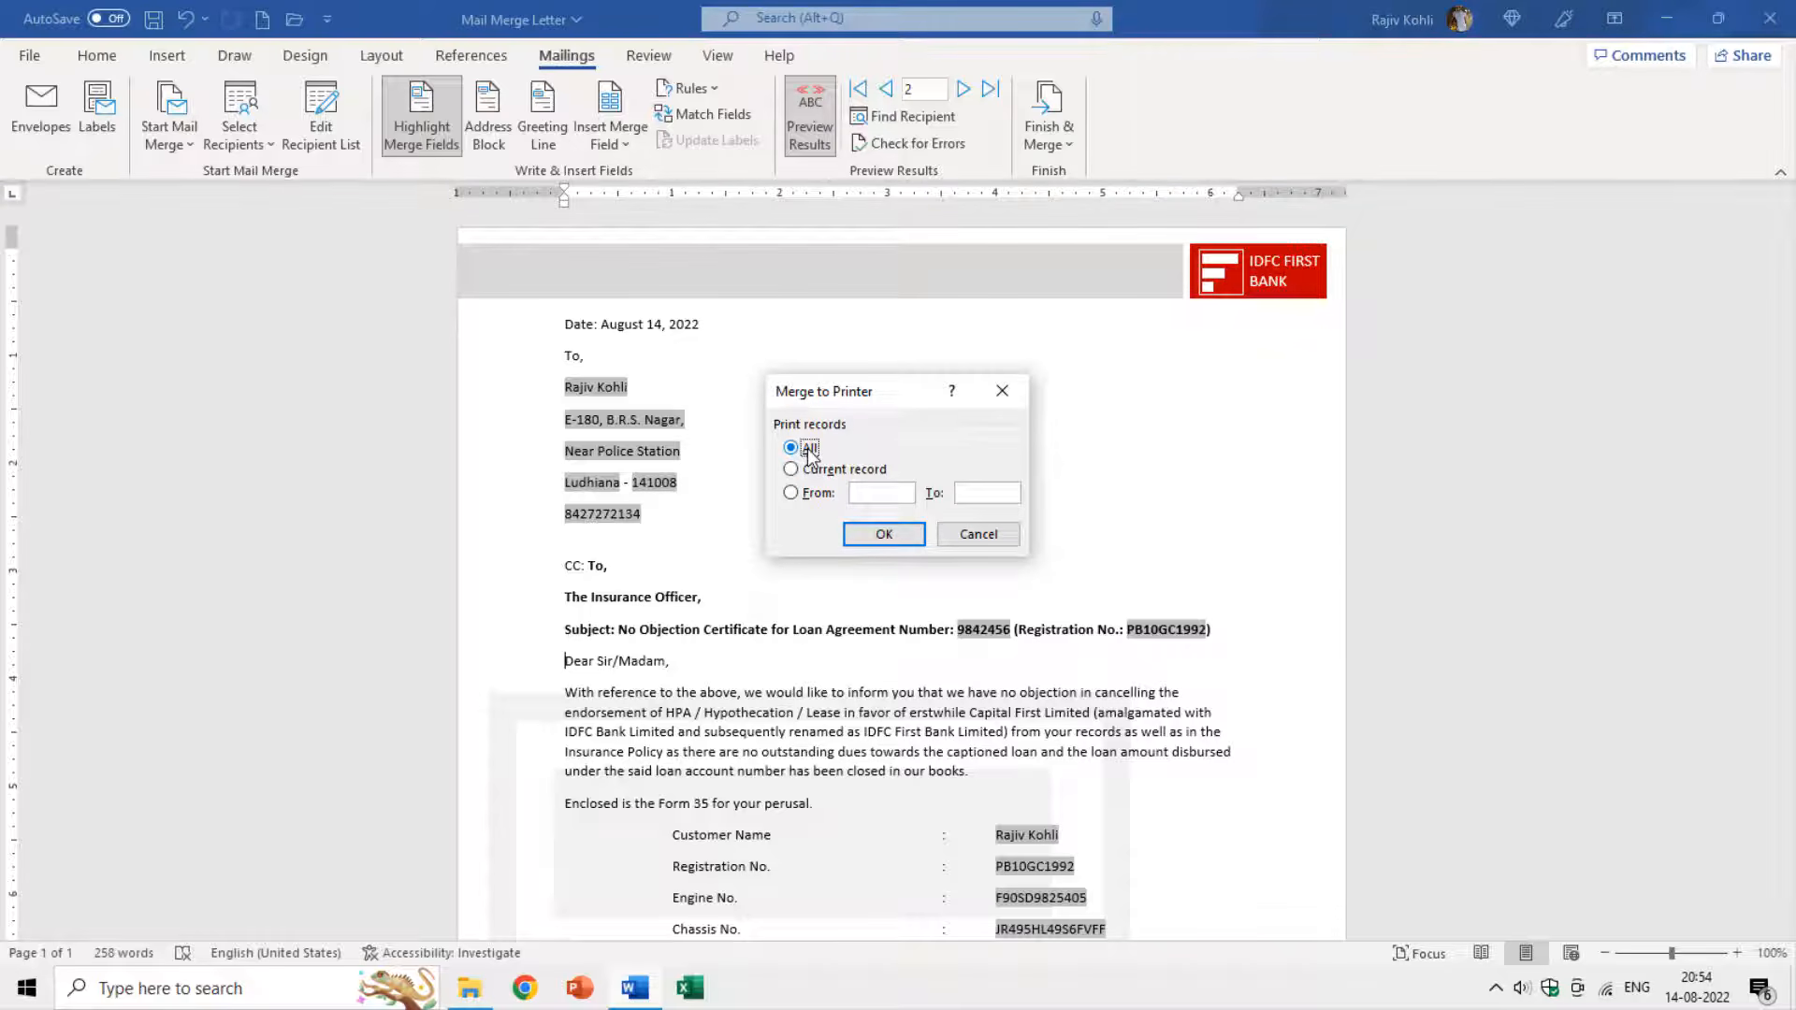
left_click(802, 469)
left_click(810, 493)
type("515")
key("Return")
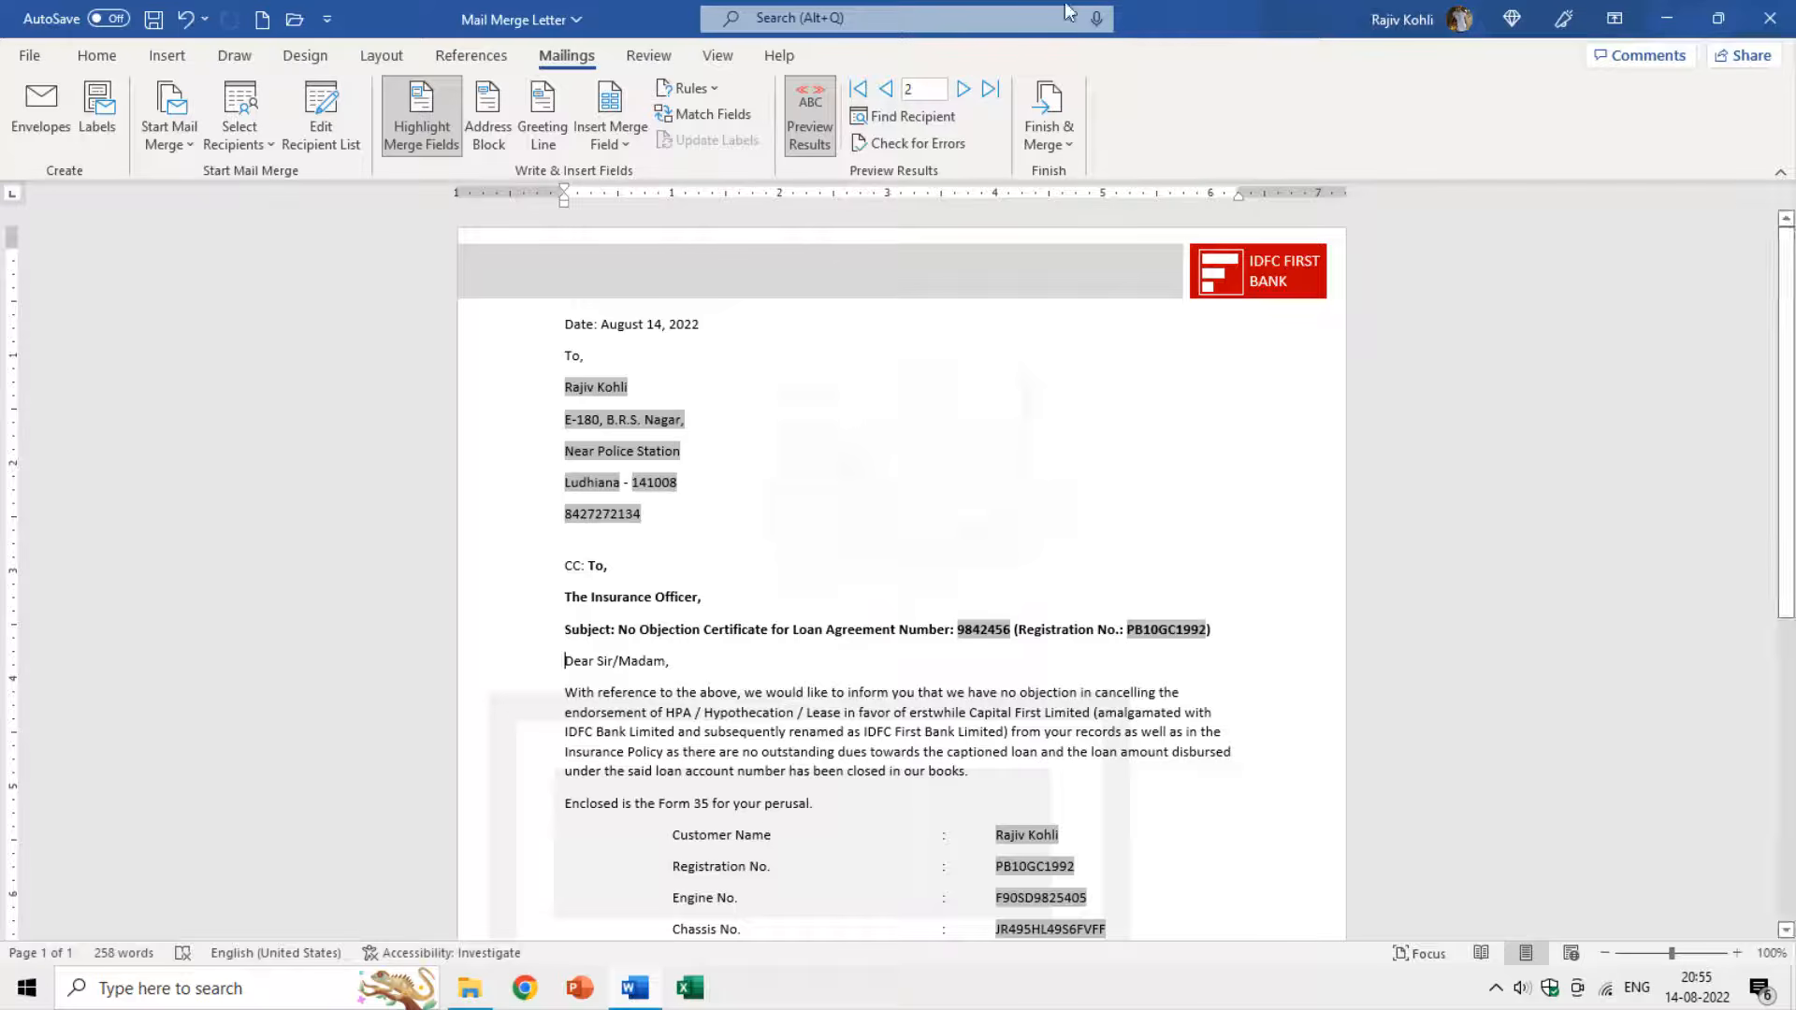
Merge all records into individual letters in a new Letters1 document.
left_click(1051, 140)
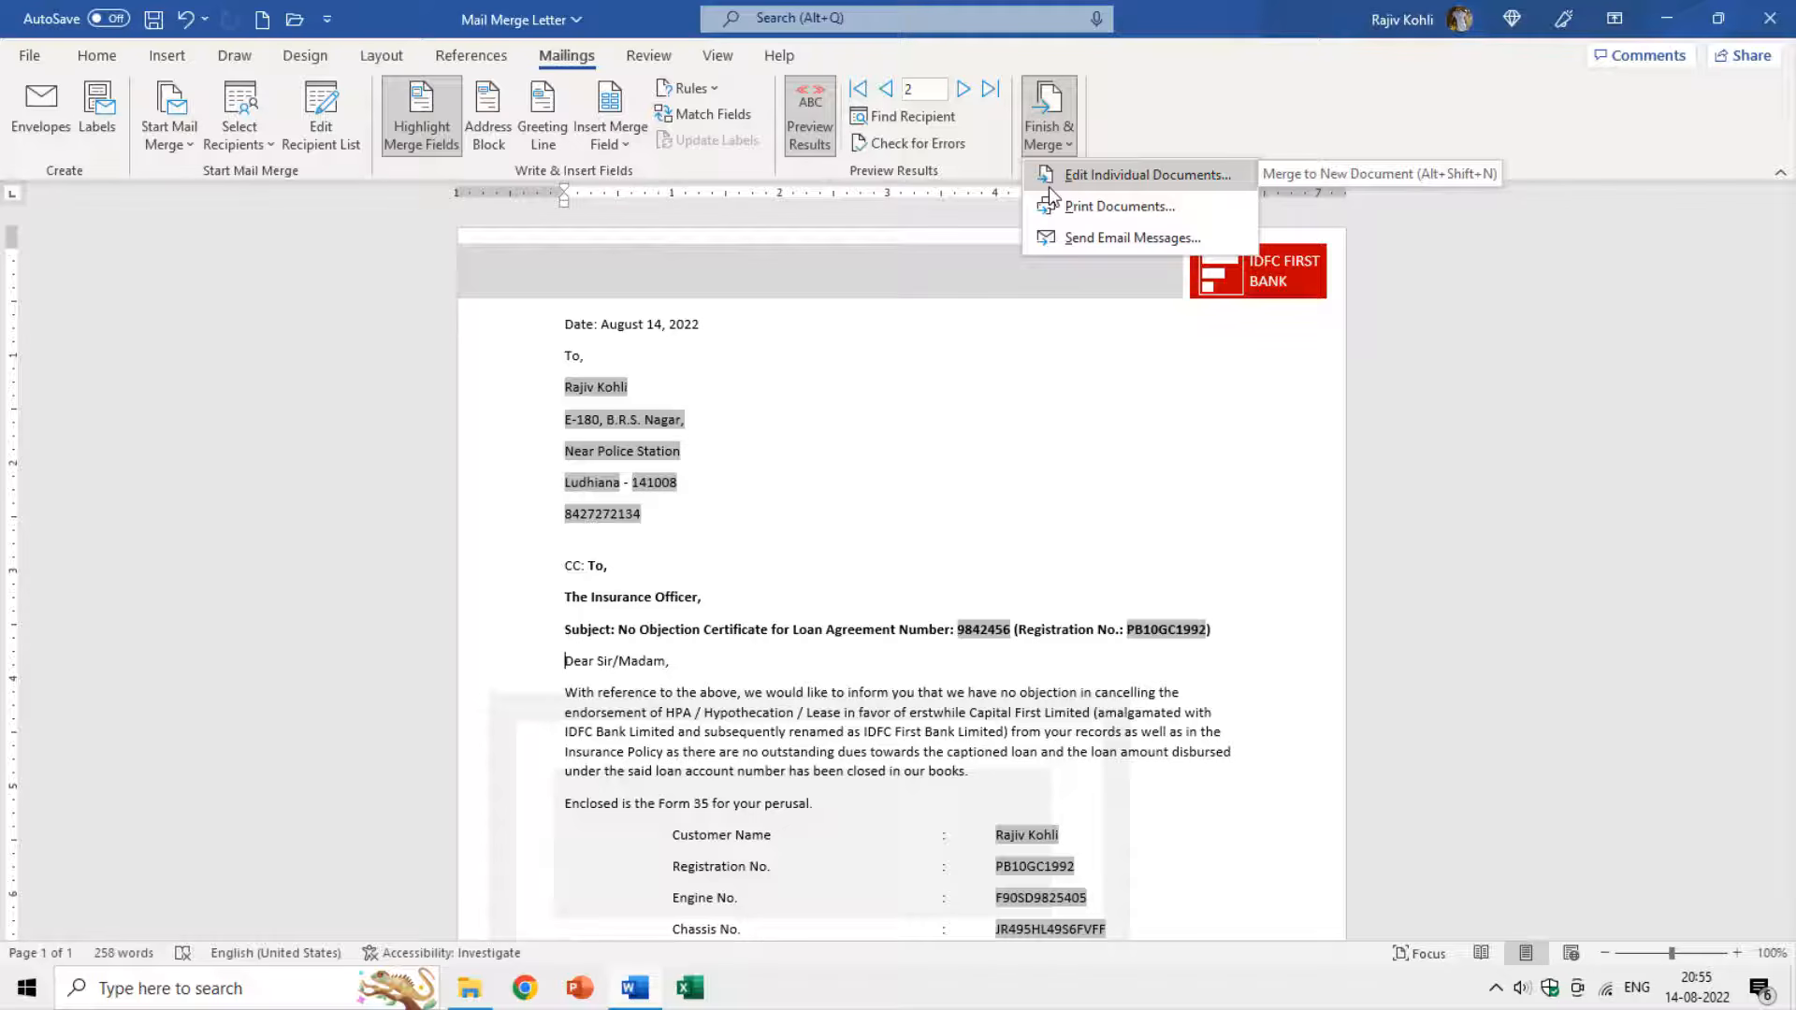
left_click(1062, 177)
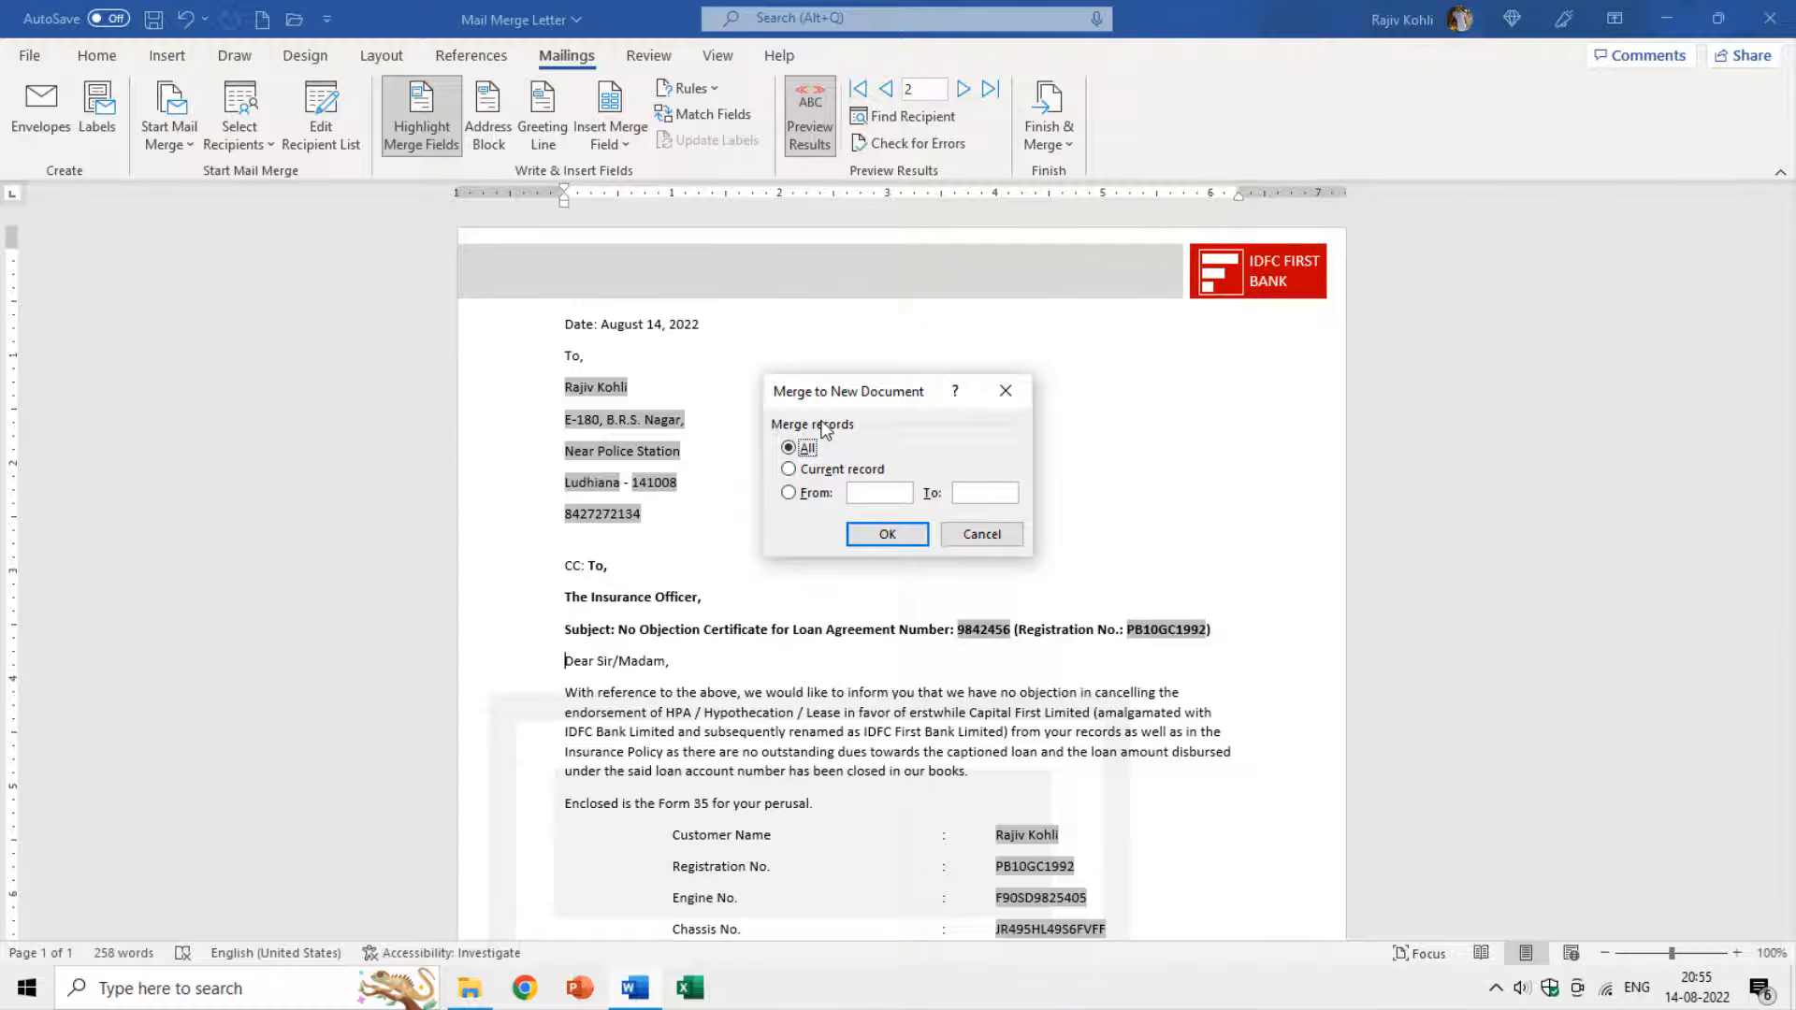
left_click(888, 538)
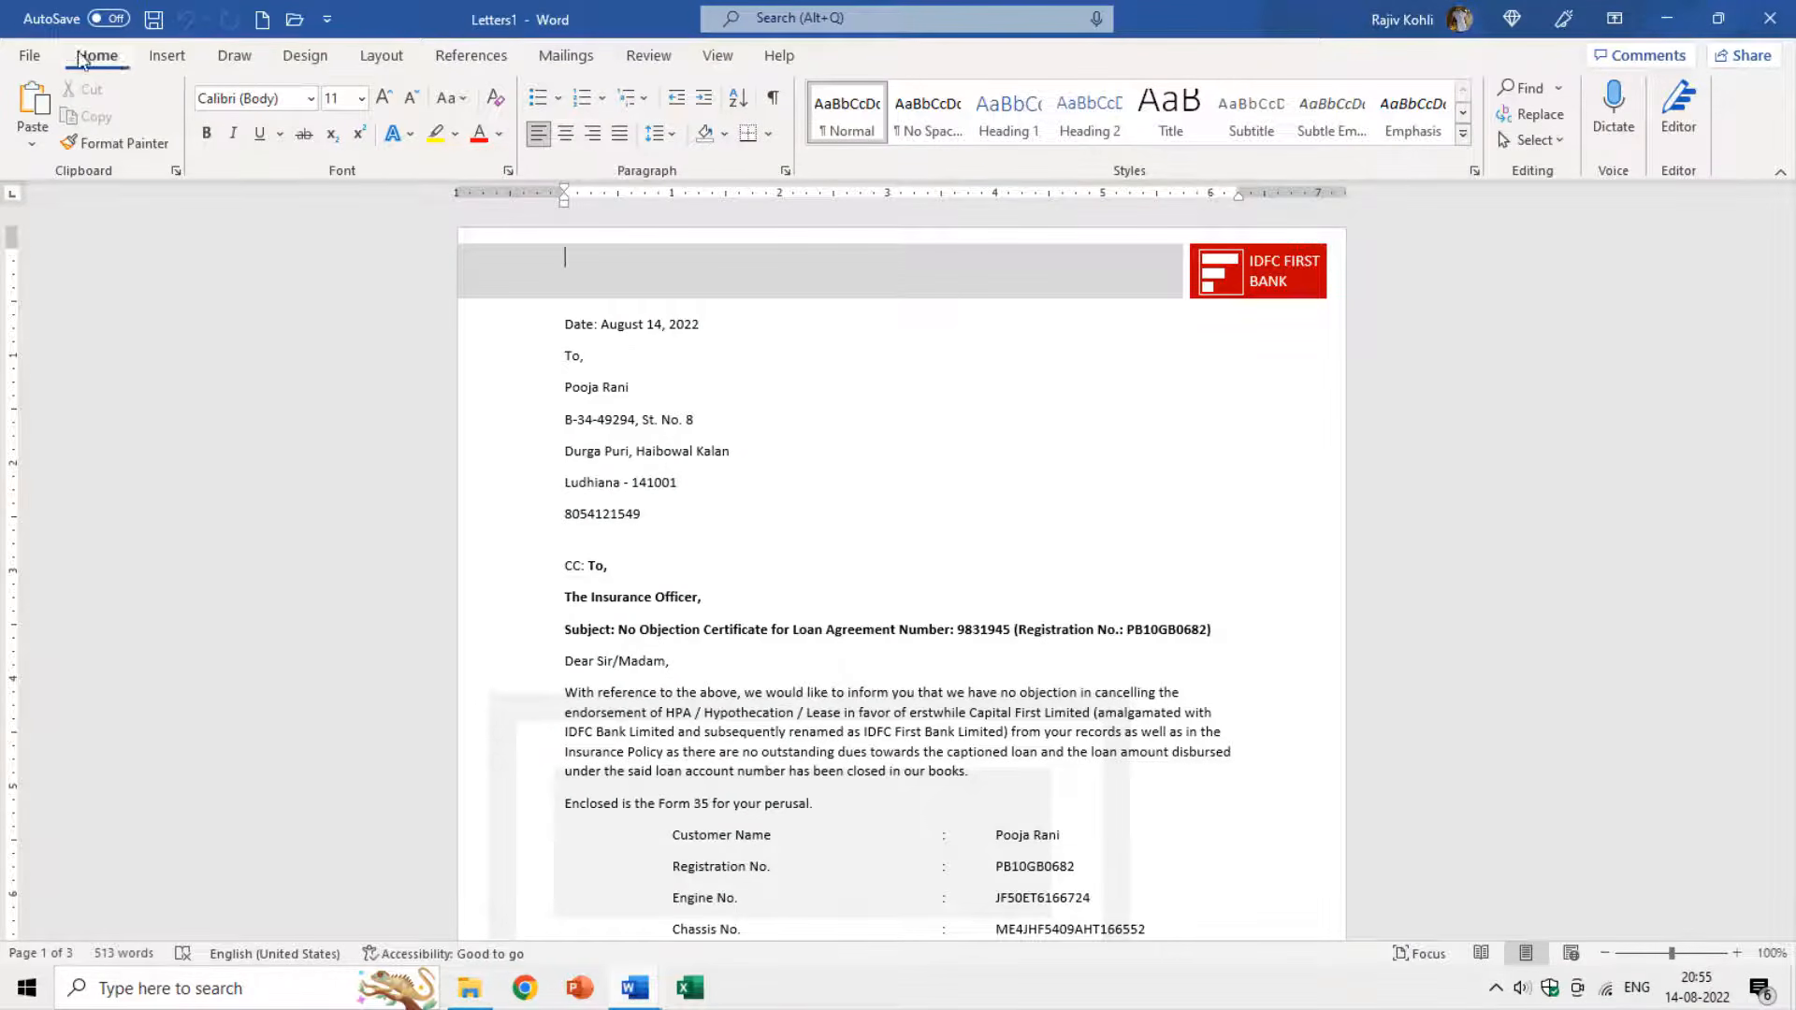
left_click(33, 57)
left_click(52, 359)
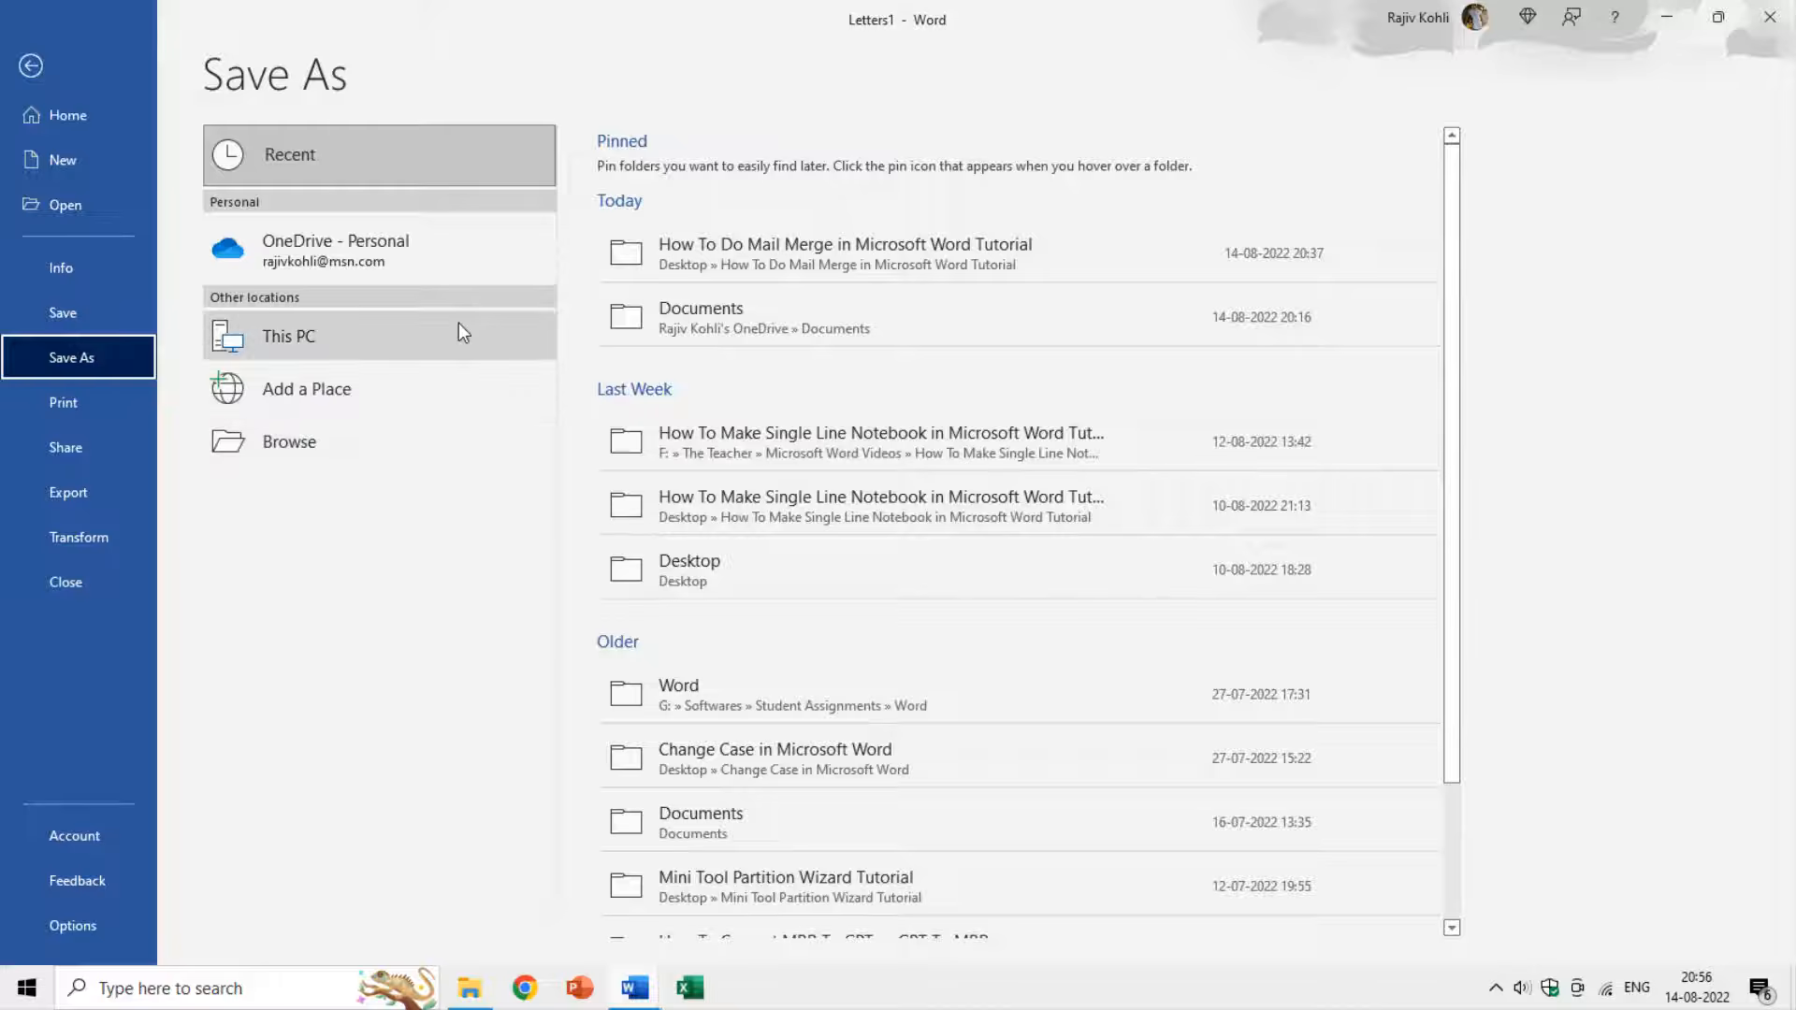
key("Escape")
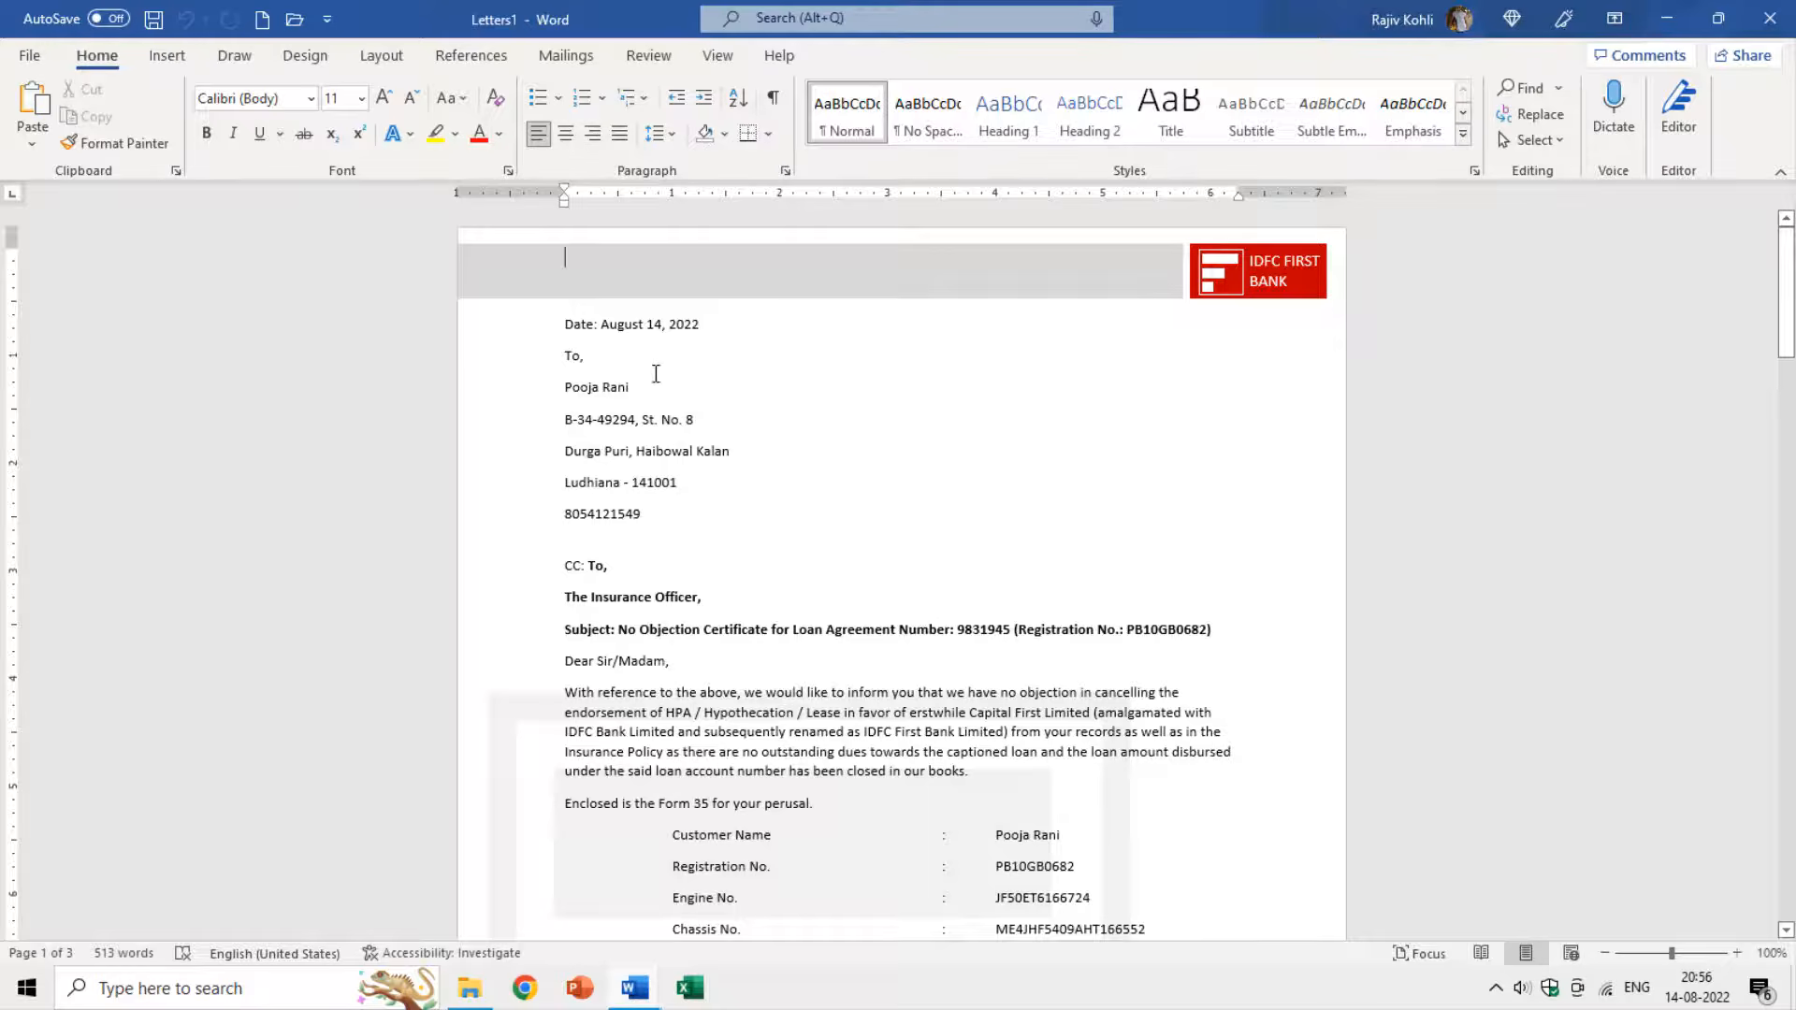
scroll(651, 402, "down", 1)
scroll(684, 337, "down", 10)
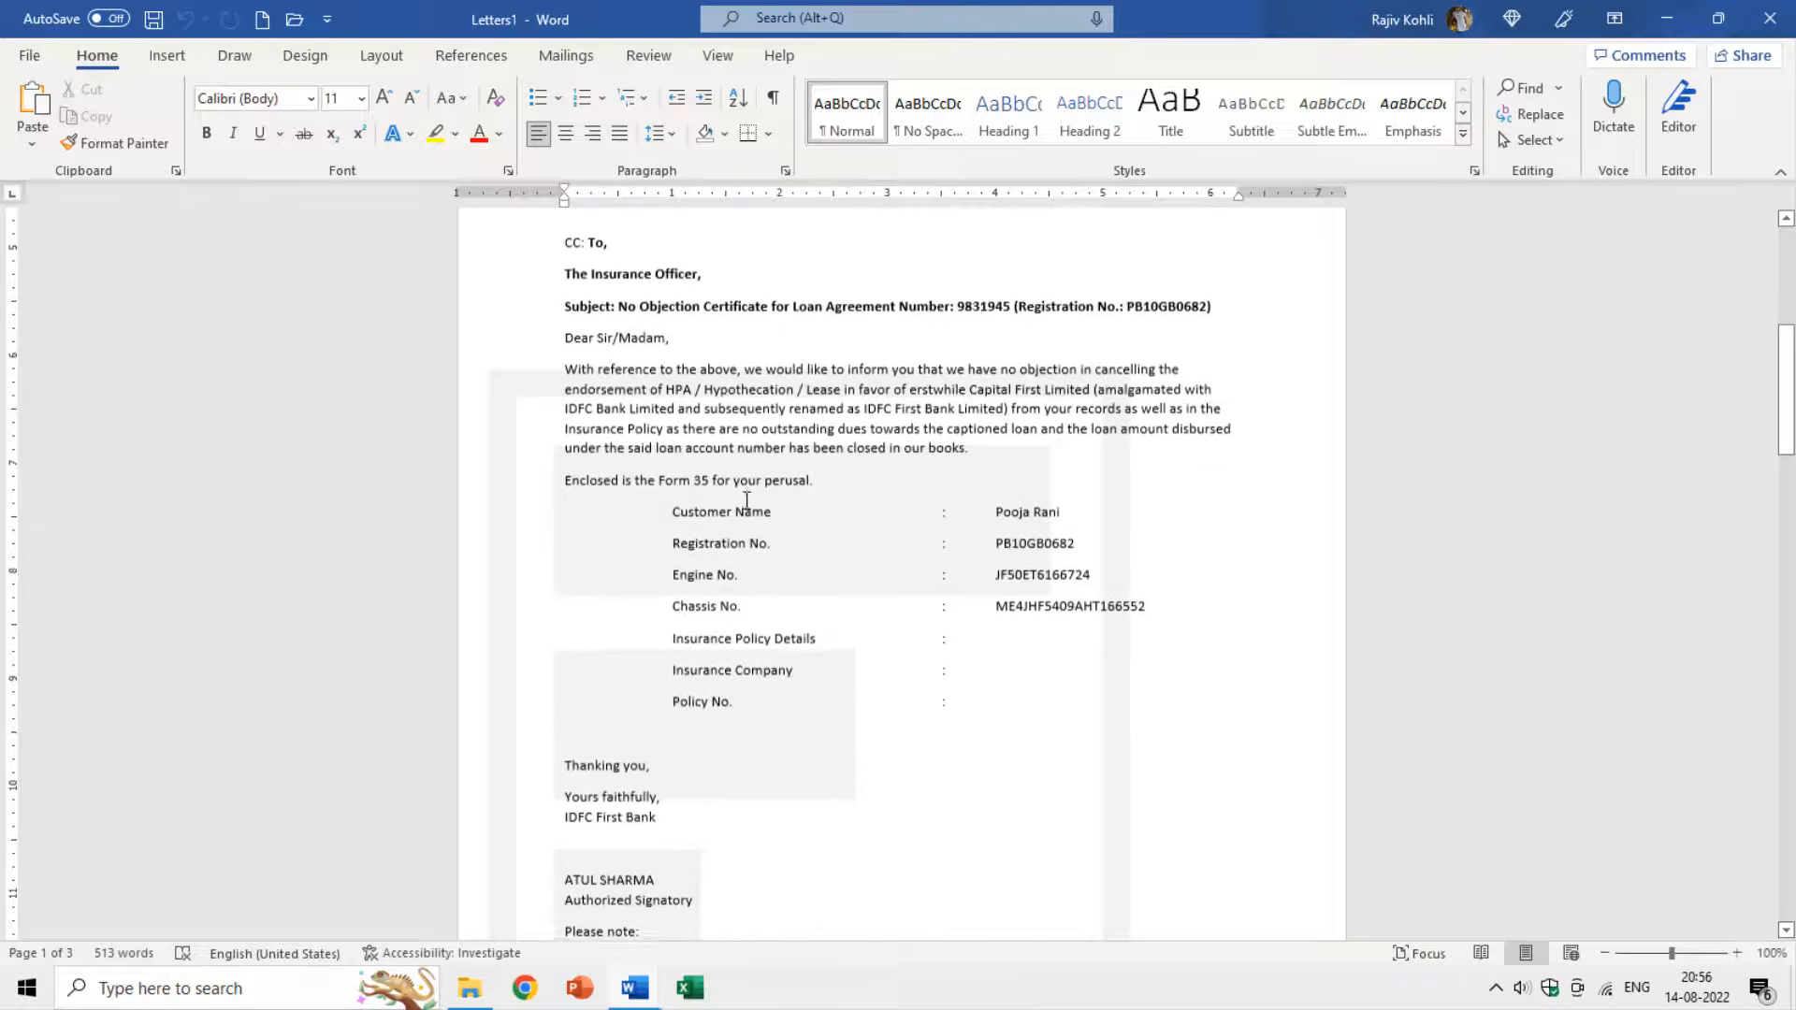
scroll(748, 510, "down", 8)
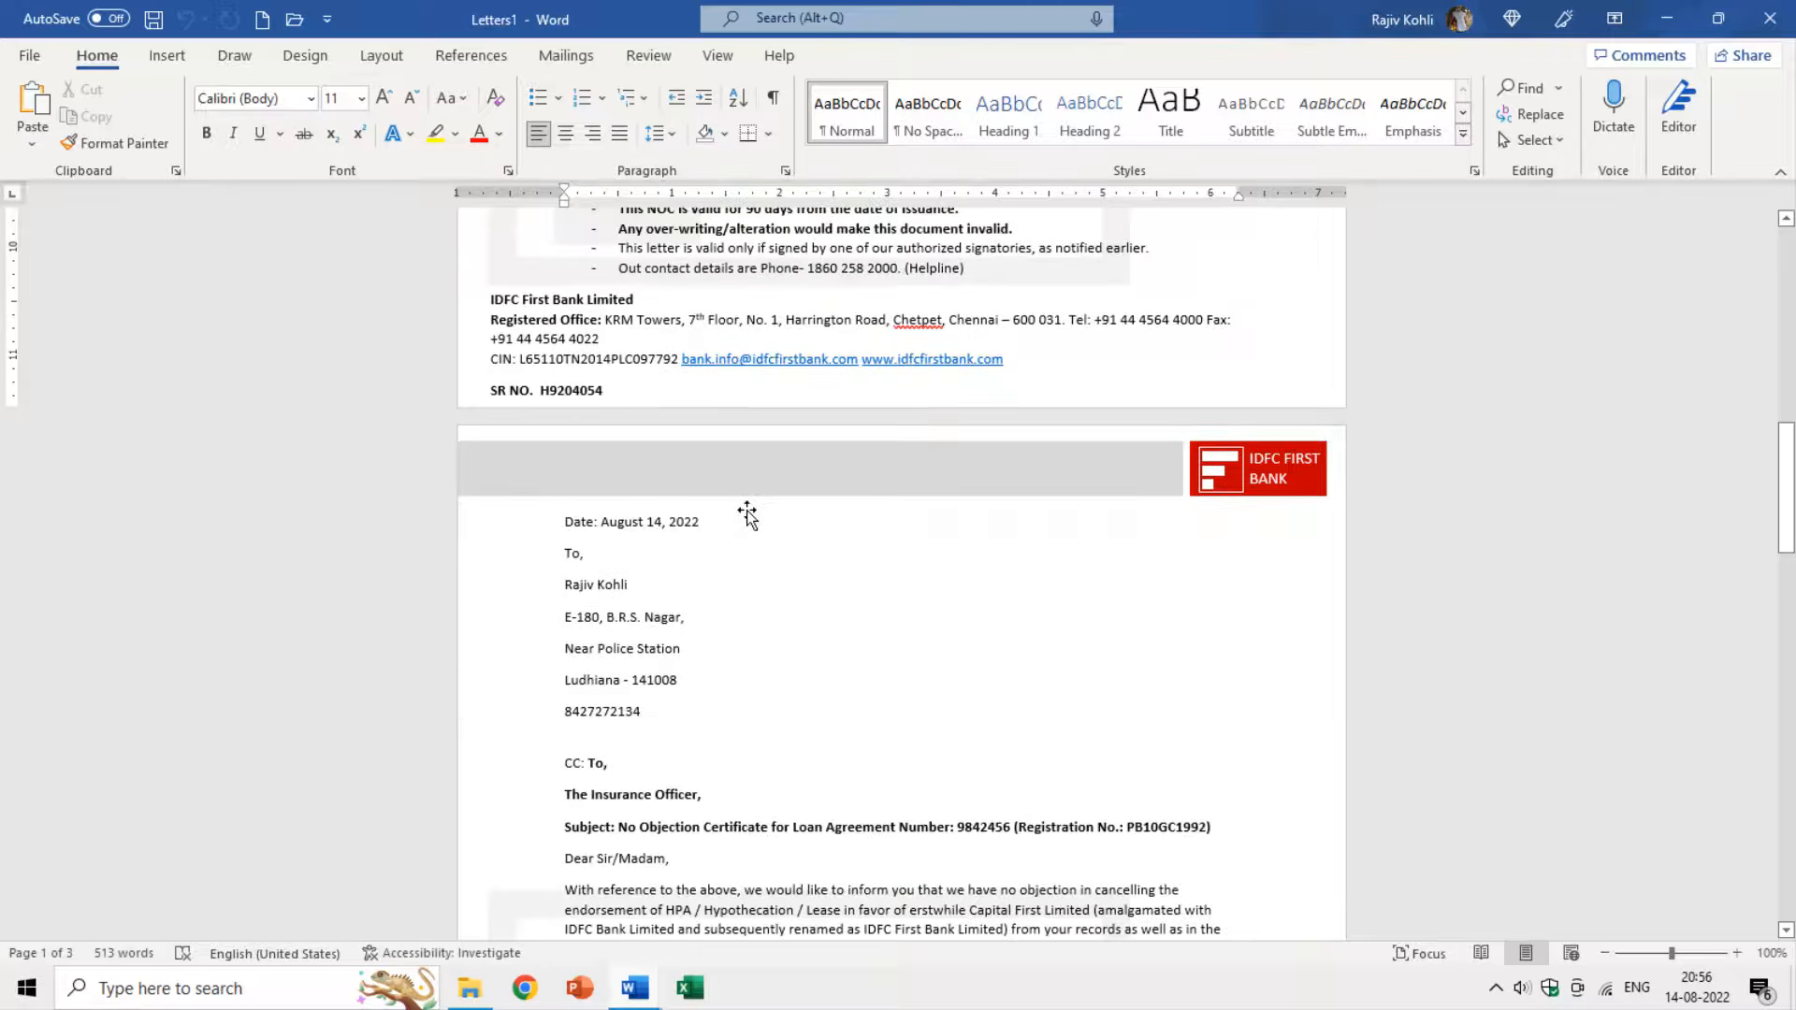
scroll(747, 509, "down", 2)
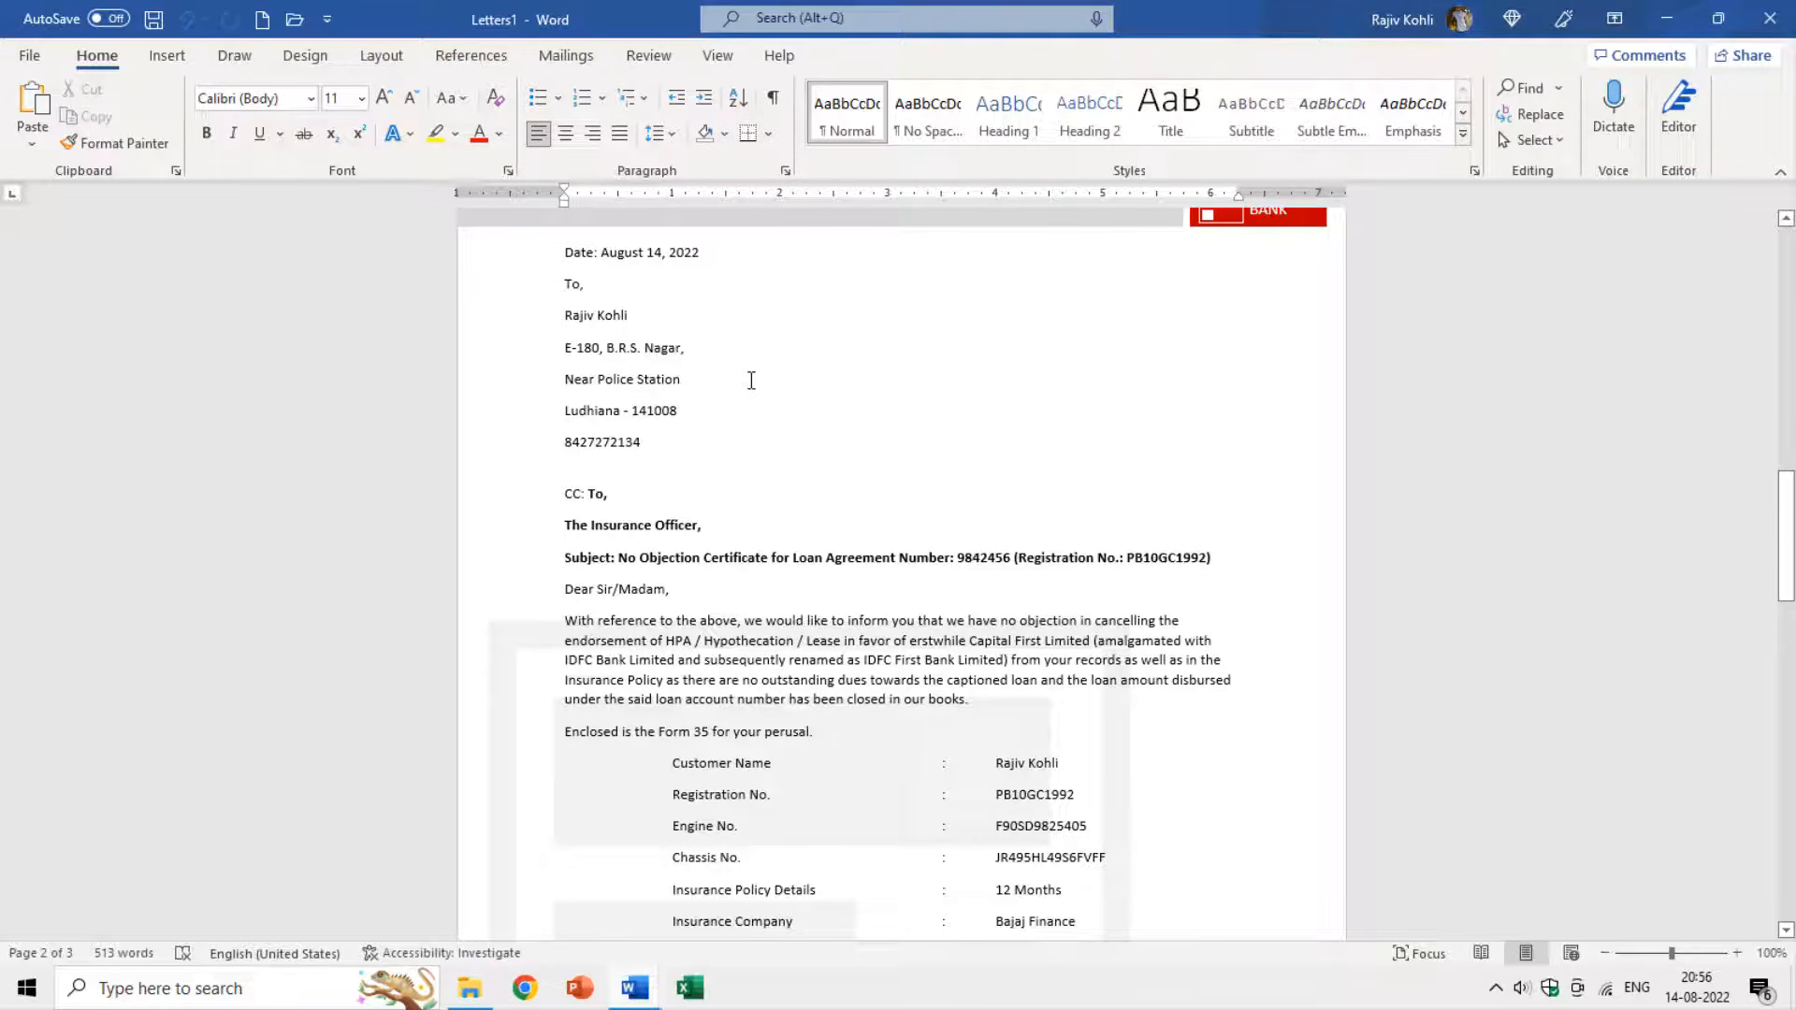
scroll(749, 393, "down", 1)
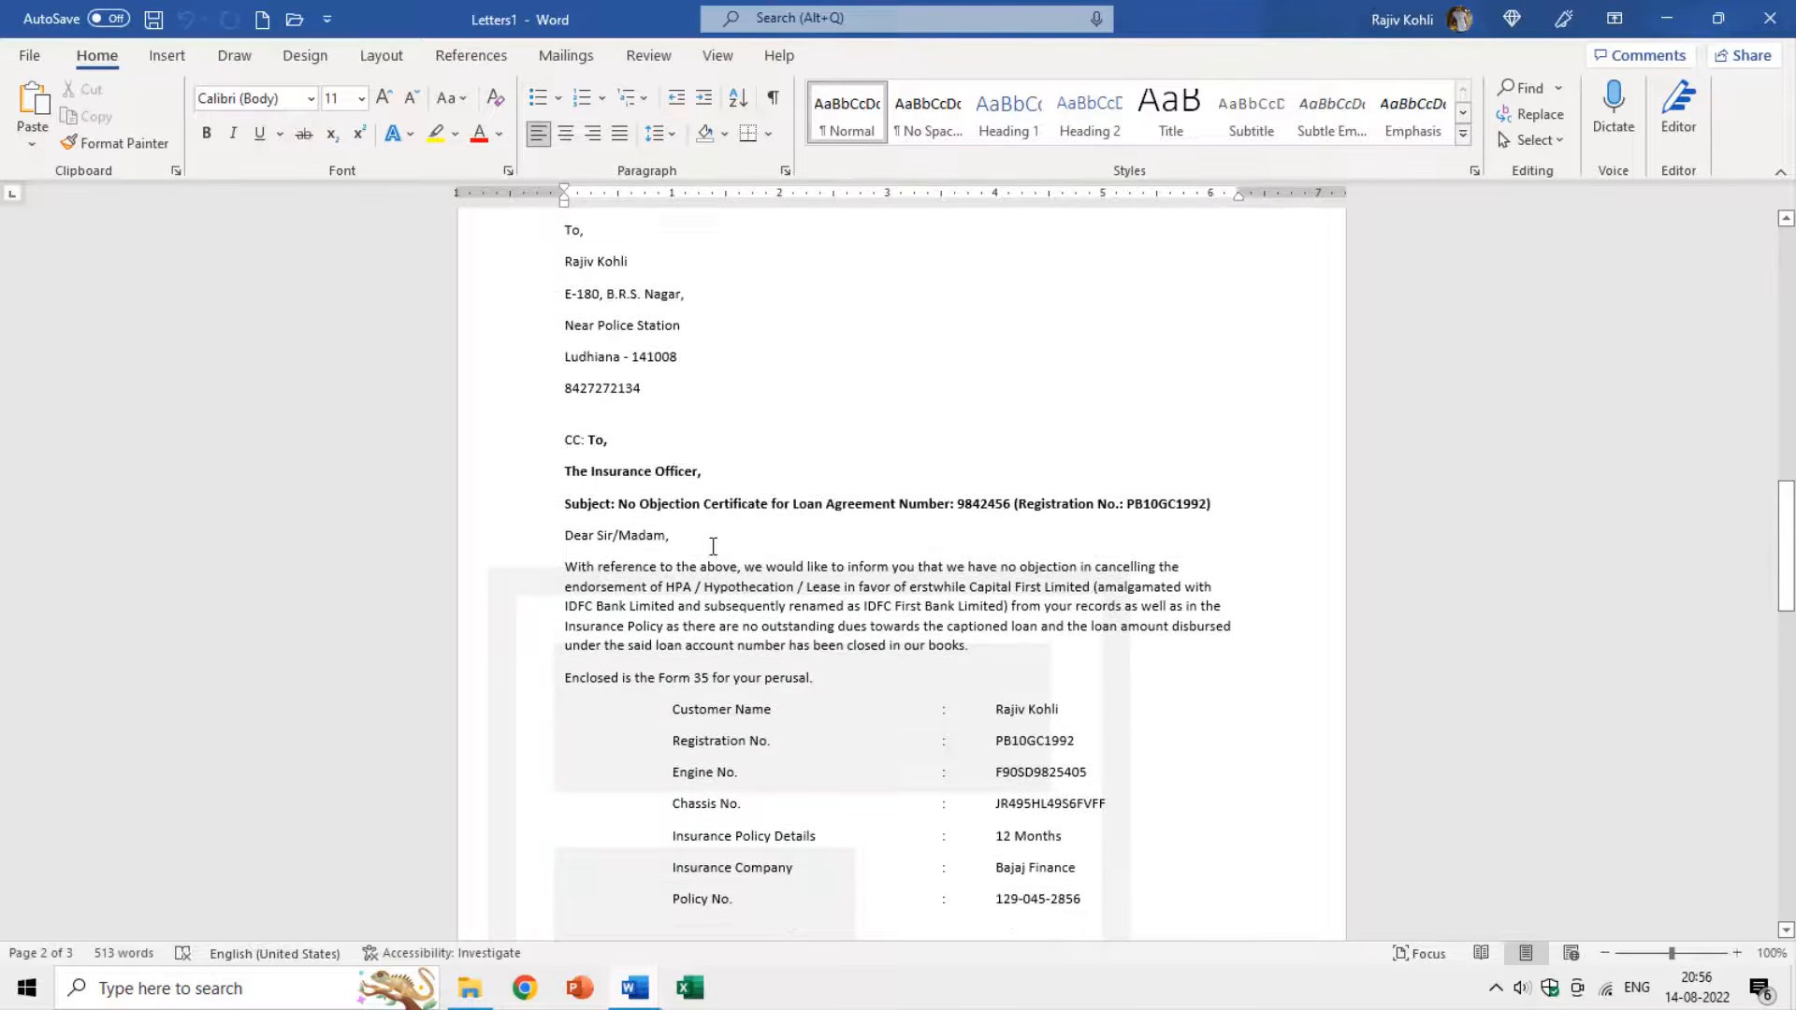
scroll(699, 543, "down", 1)
left_click(695, 469)
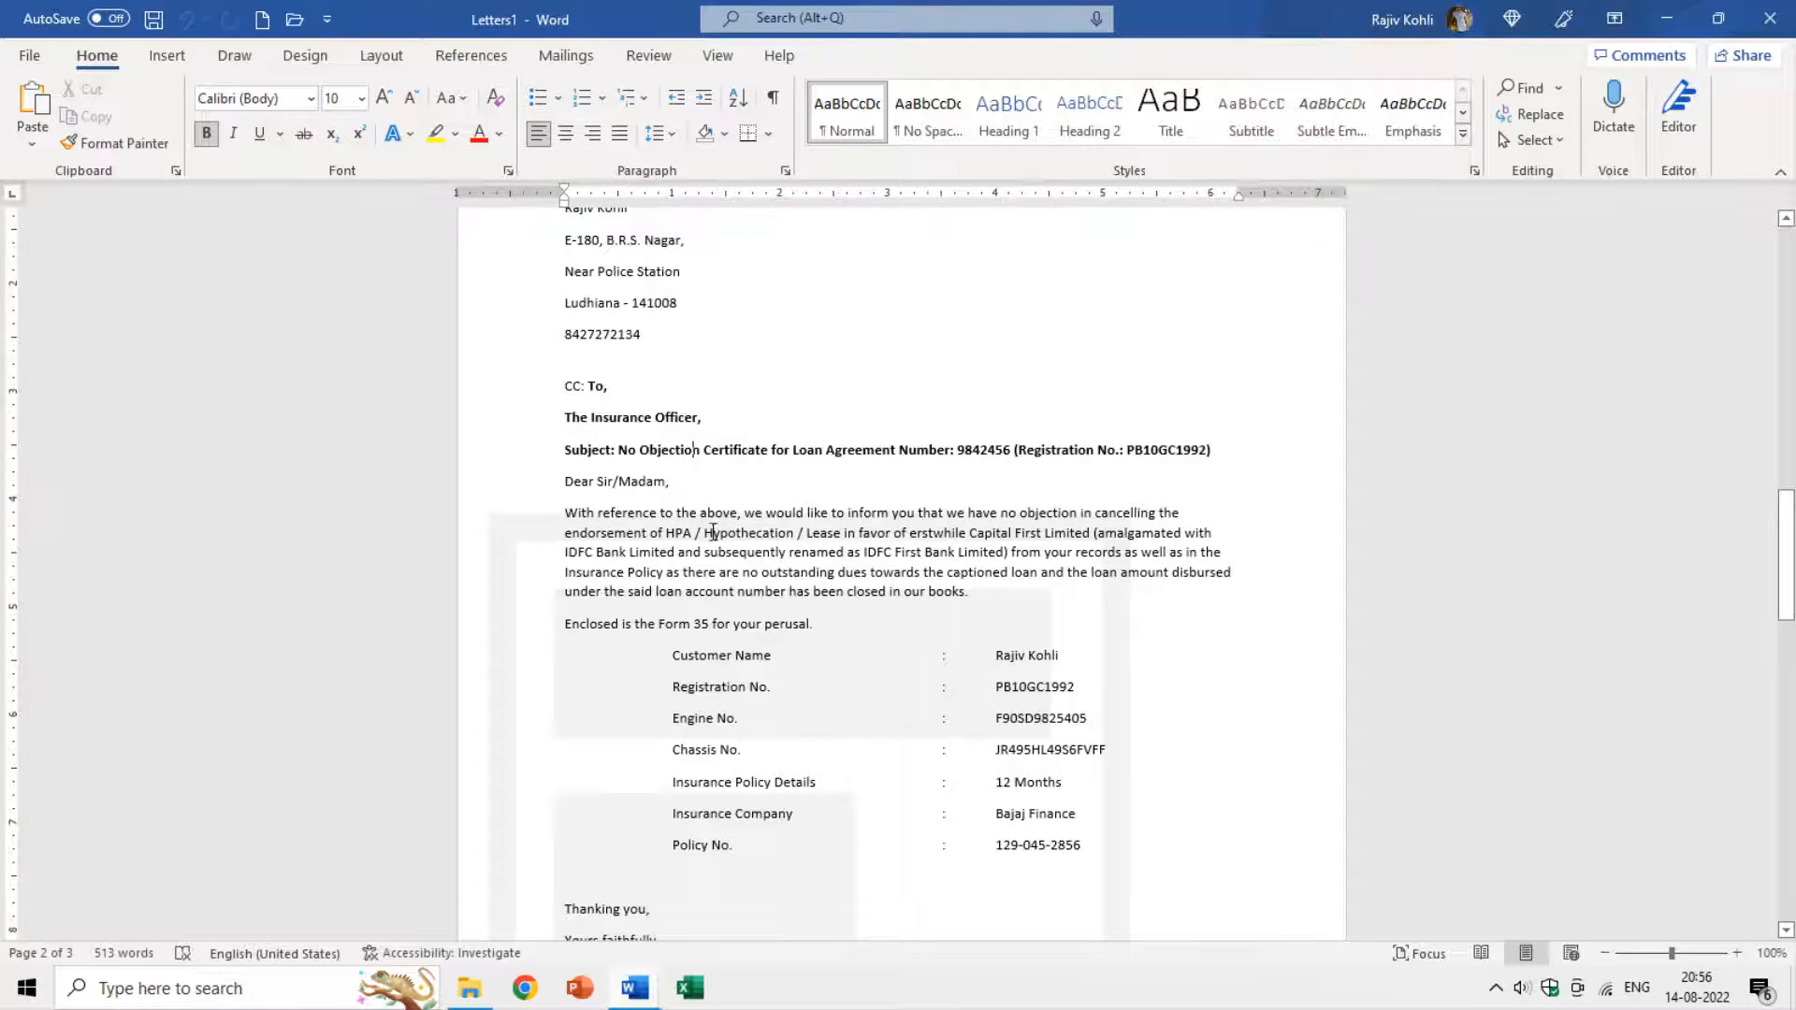
scroll(688, 516, "down", 1)
left_click(622, 466)
scroll(881, 516, "down", 5)
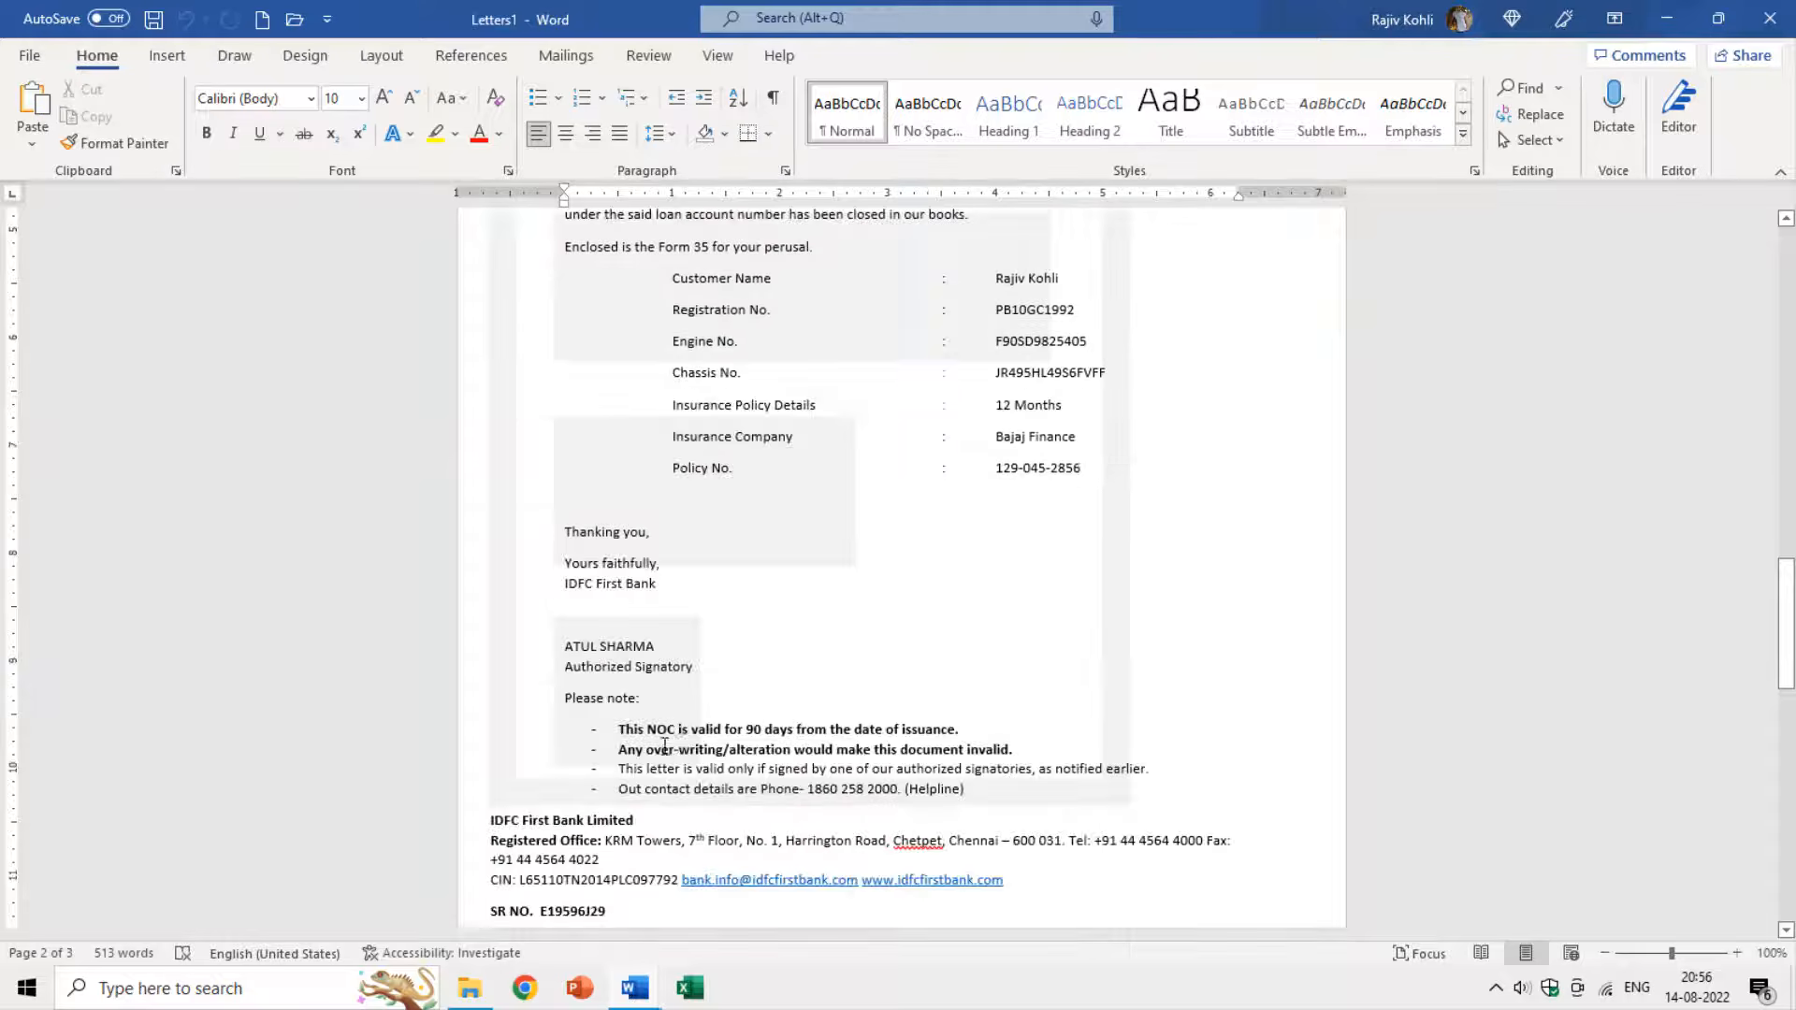
left_click_drag(726, 727, 764, 728)
left_click(764, 729)
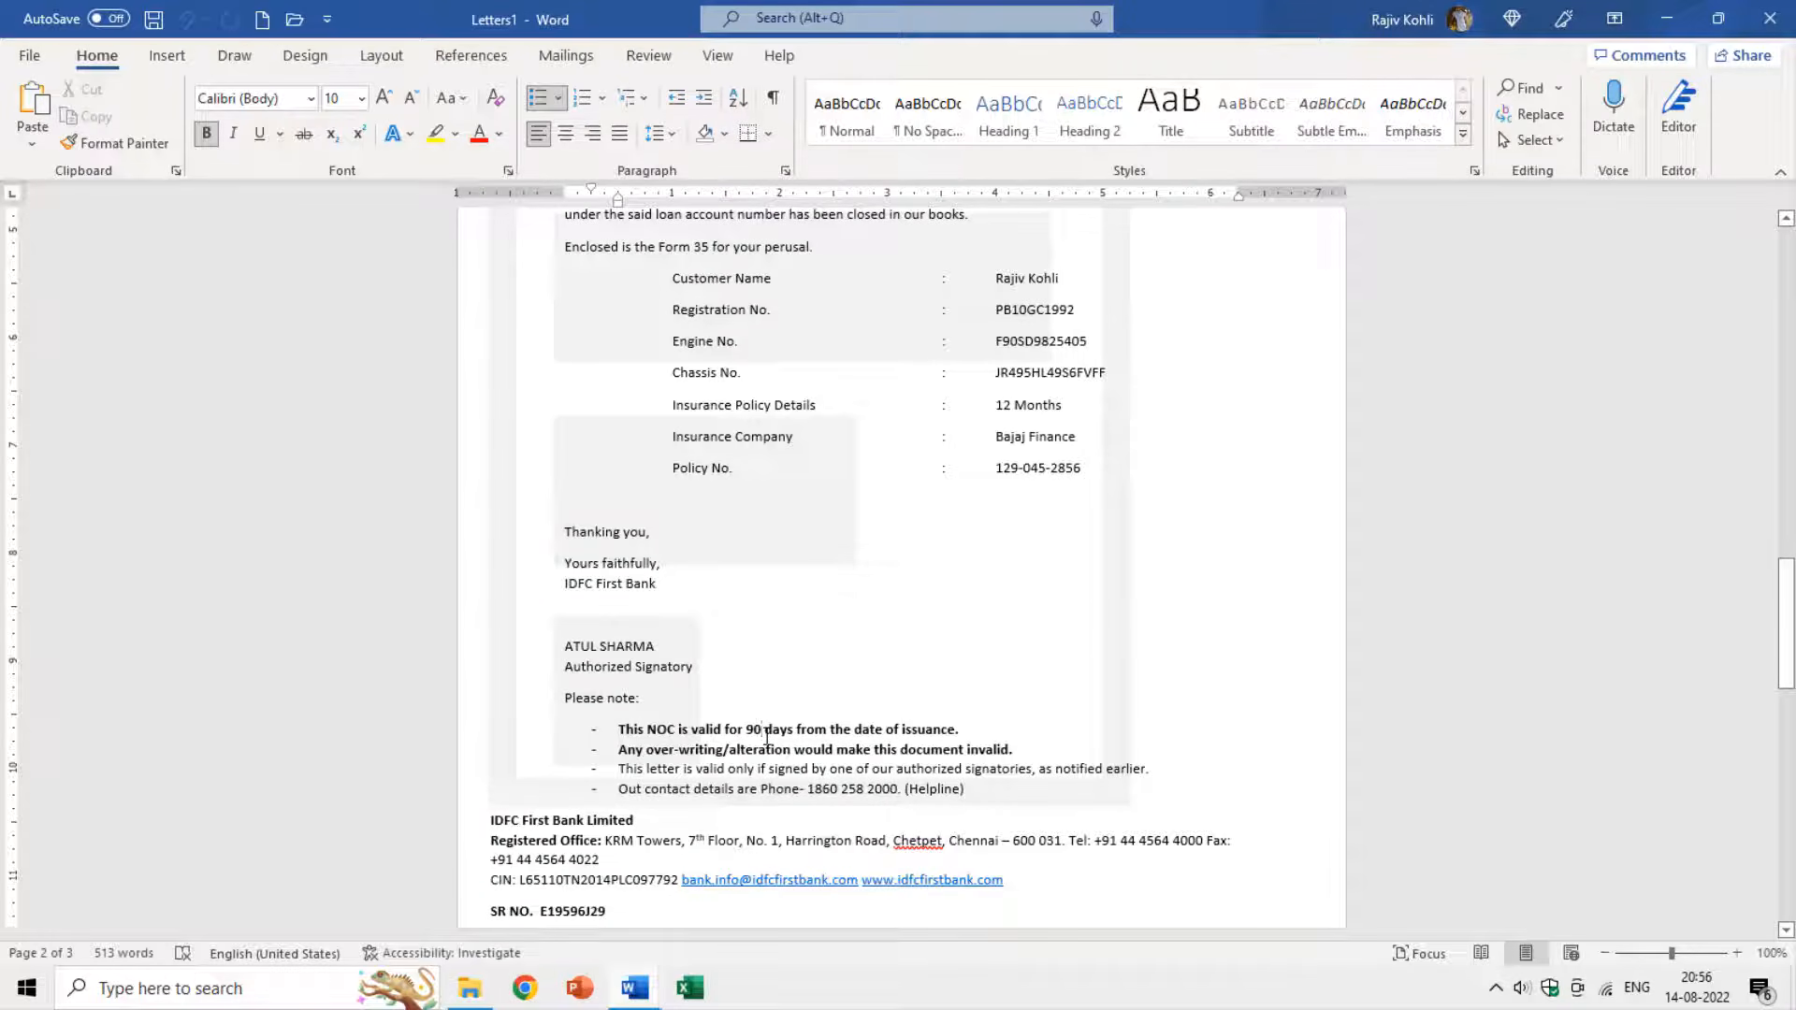
mouse_move(634, 987)
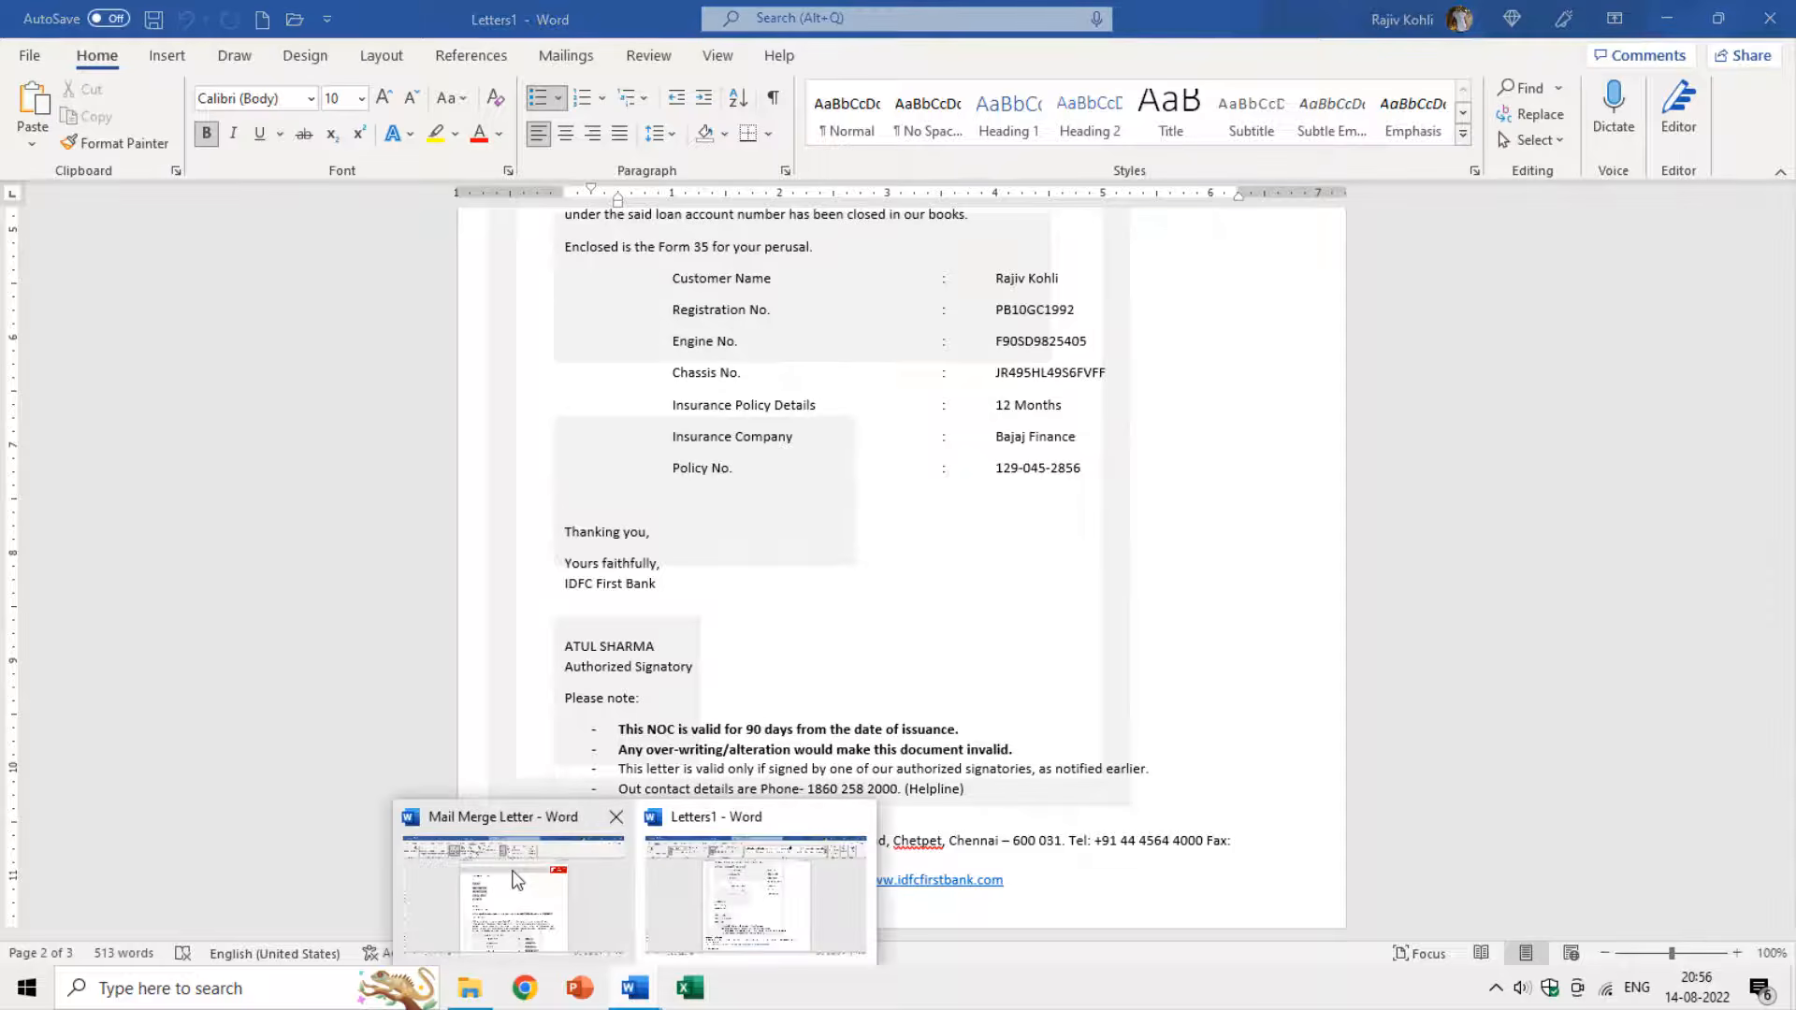
Back in the Mail Merge Letter window, start printing a From–To record range.
left_click(510, 893)
left_click(1050, 122)
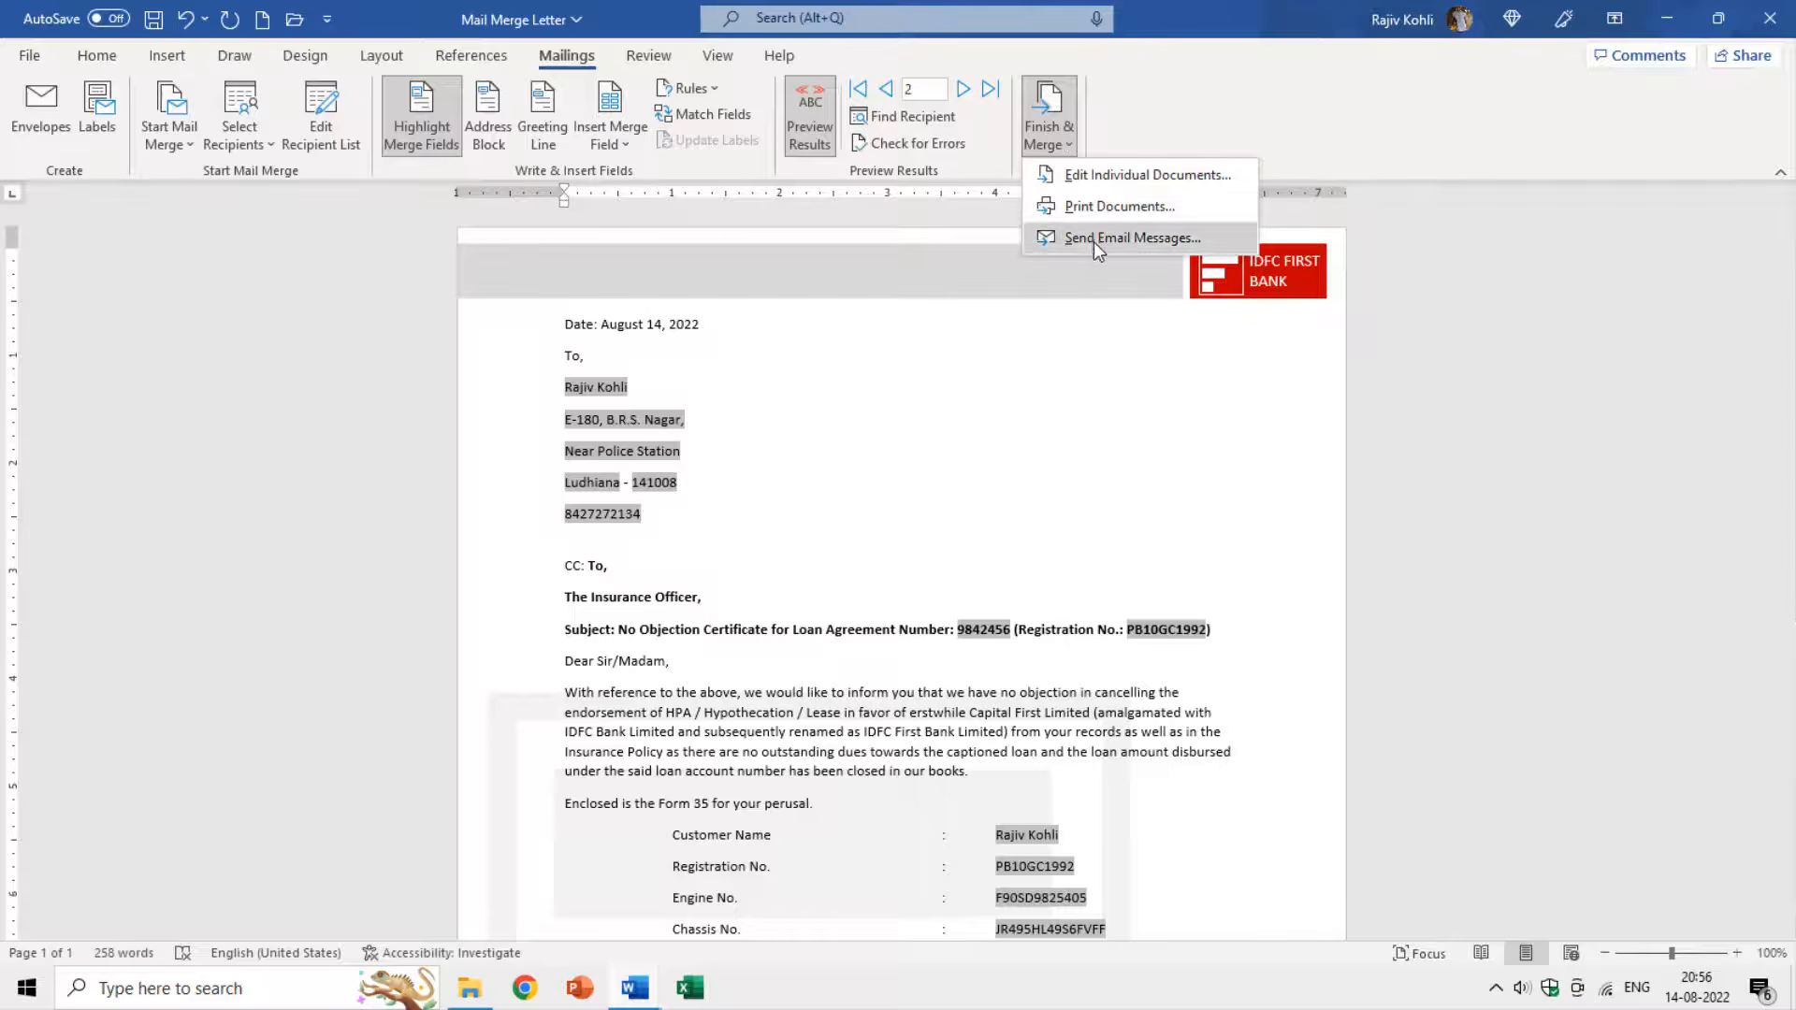
left_click(1102, 195)
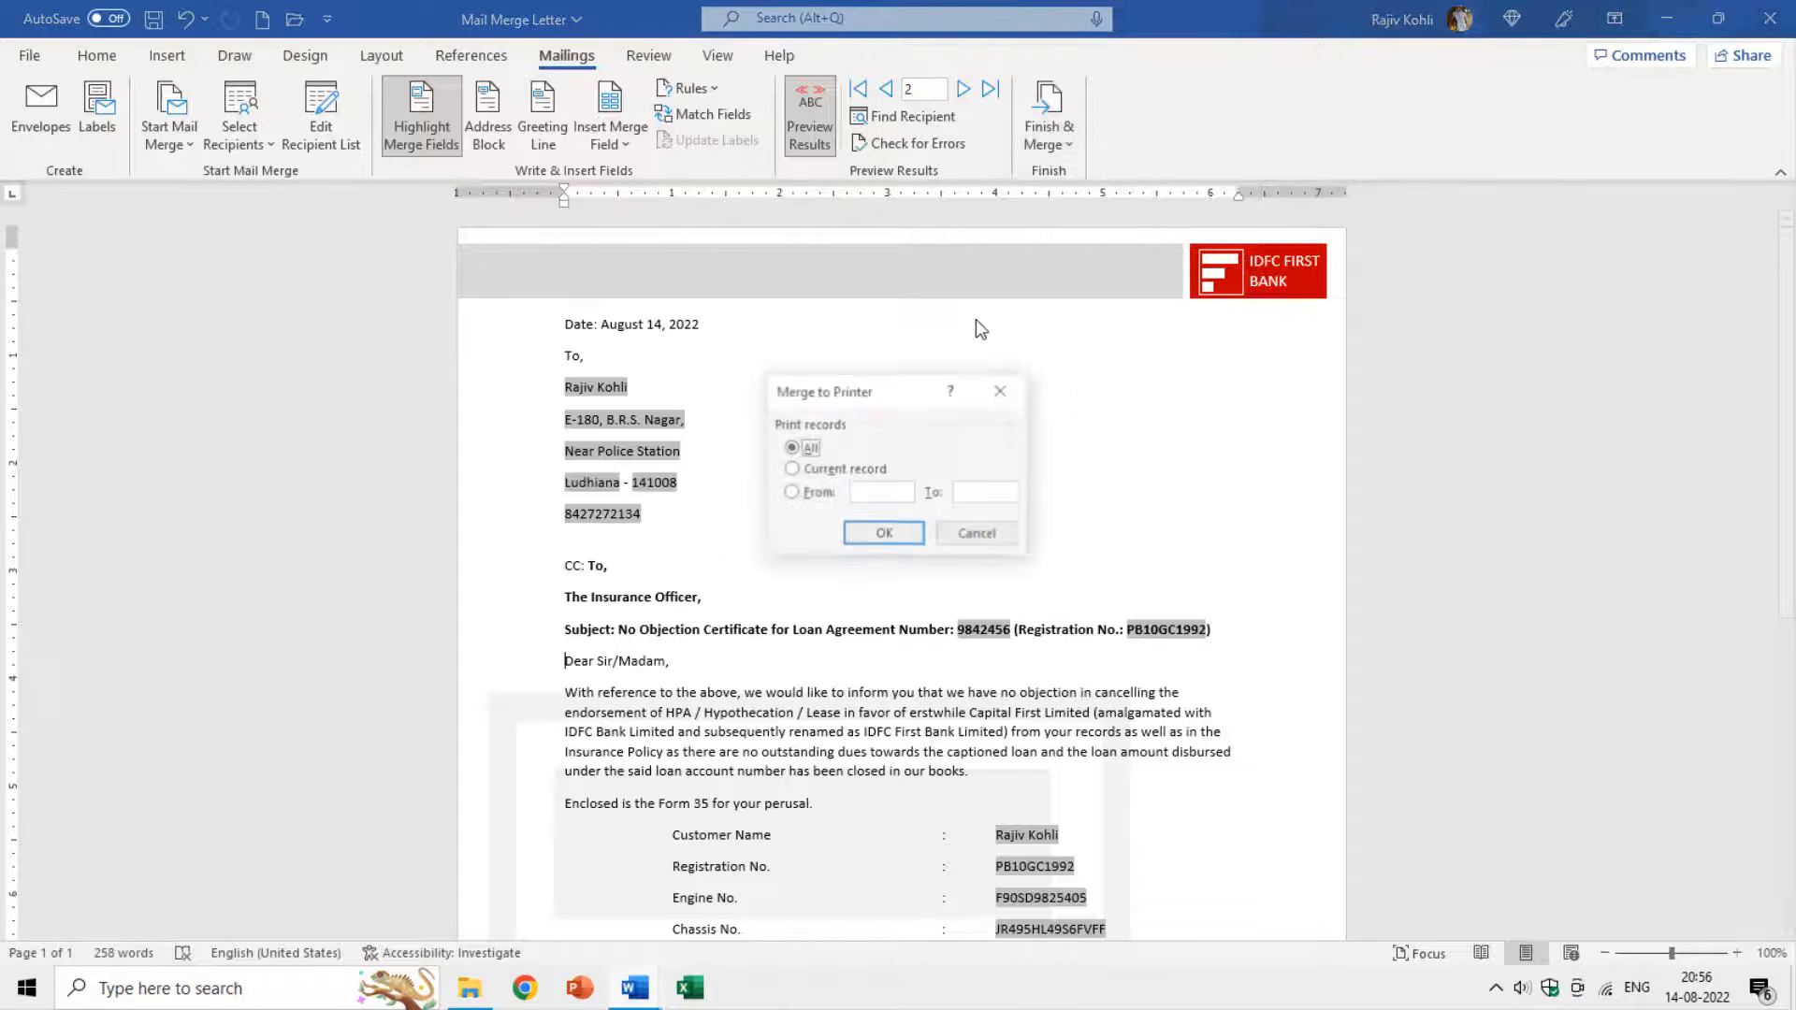
left_click(812, 483)
type("1410")
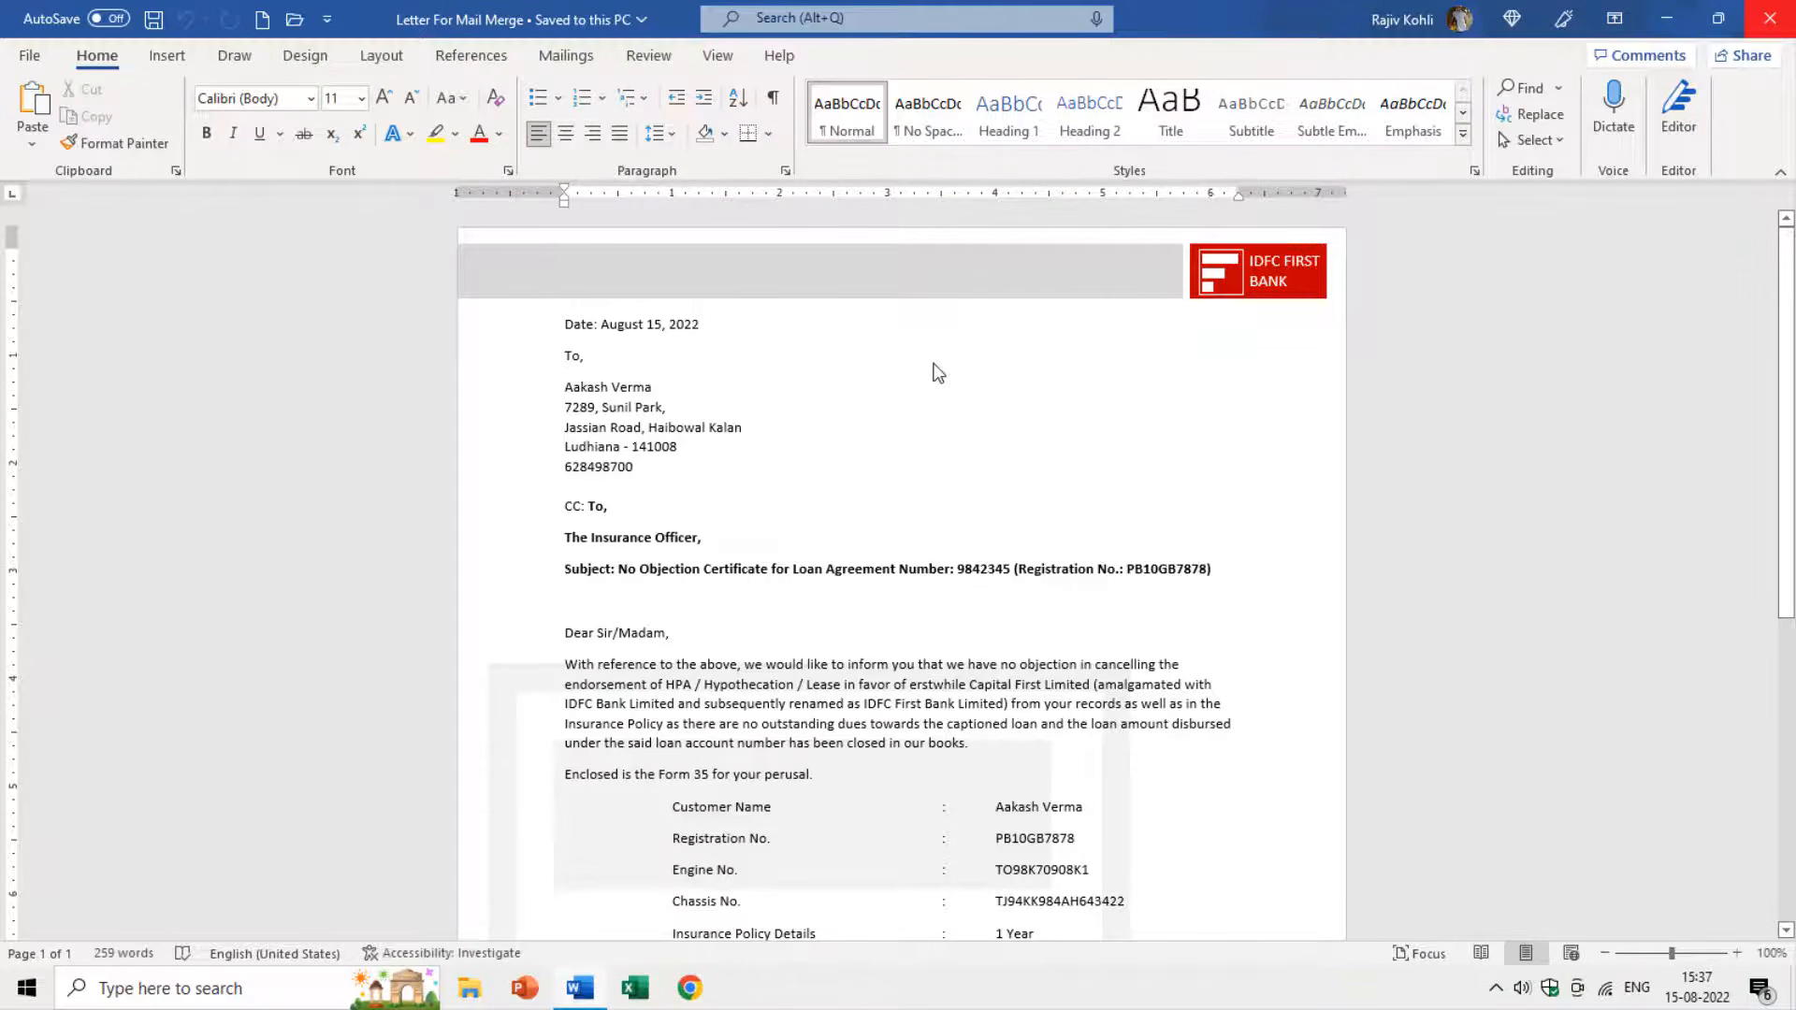
Edit the Customers.mdb recipient entries and choose to customize its columns.
left_click(559, 55)
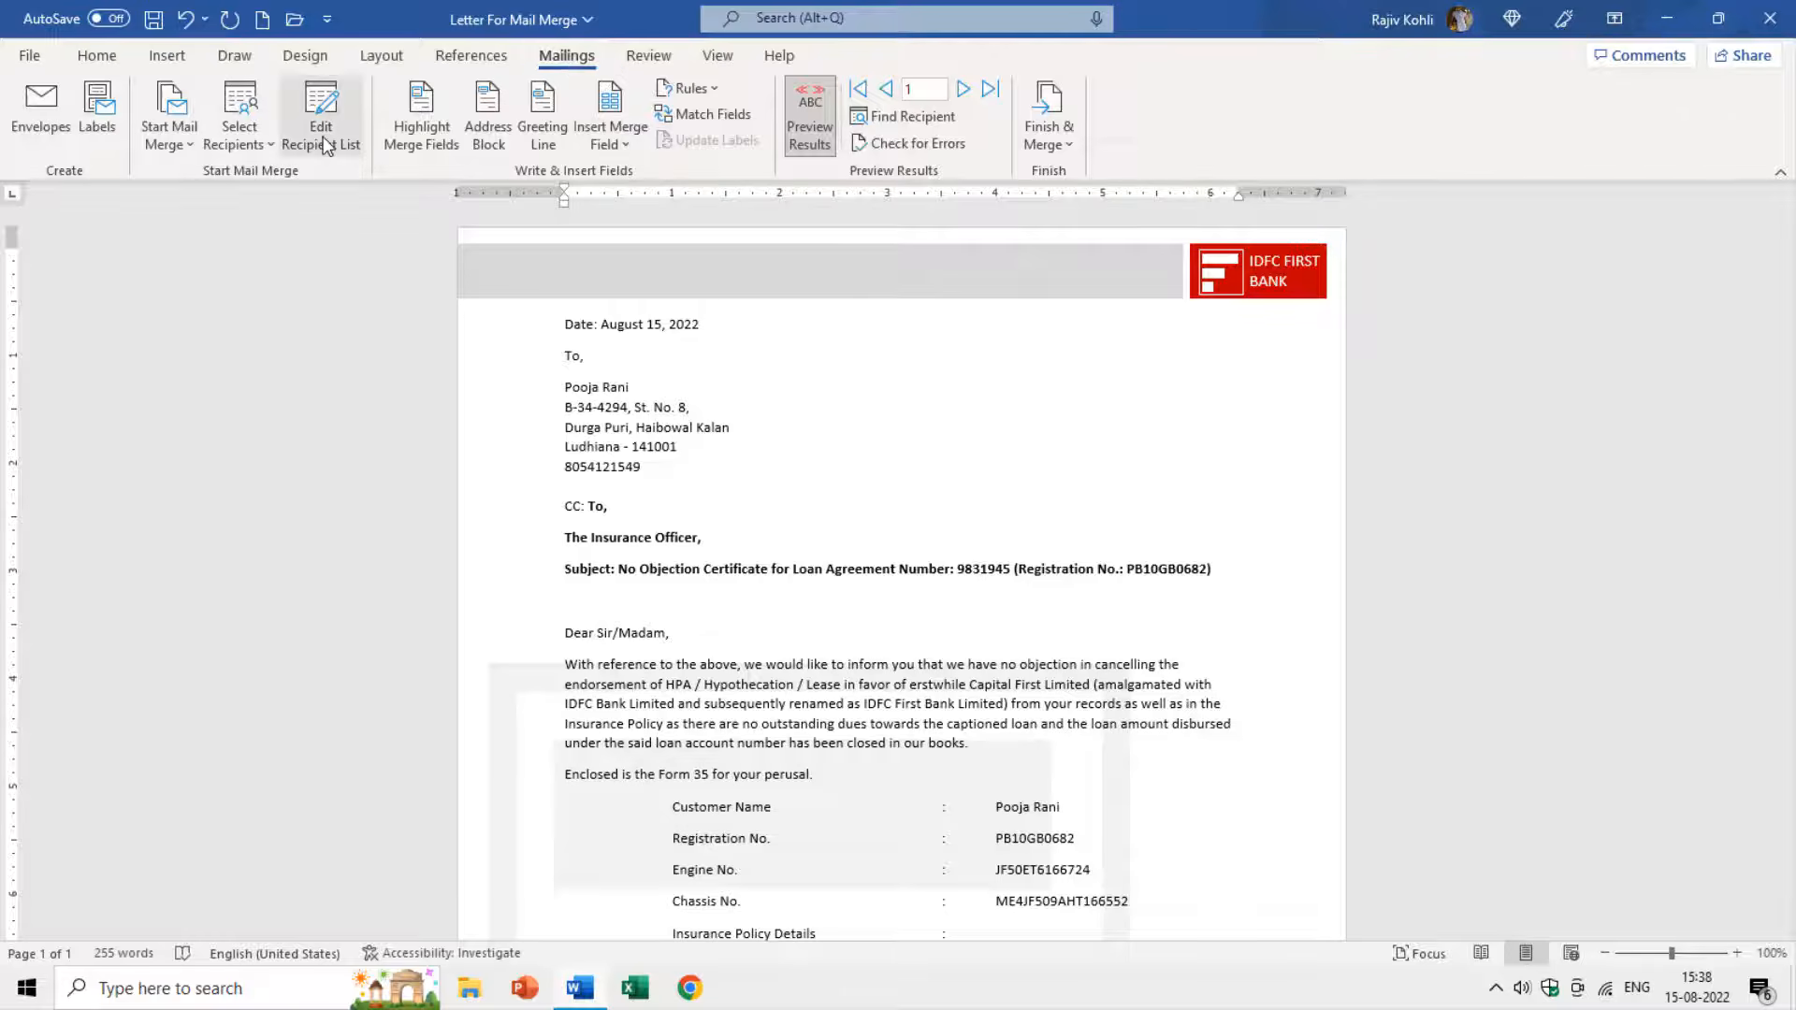
left_click(321, 131)
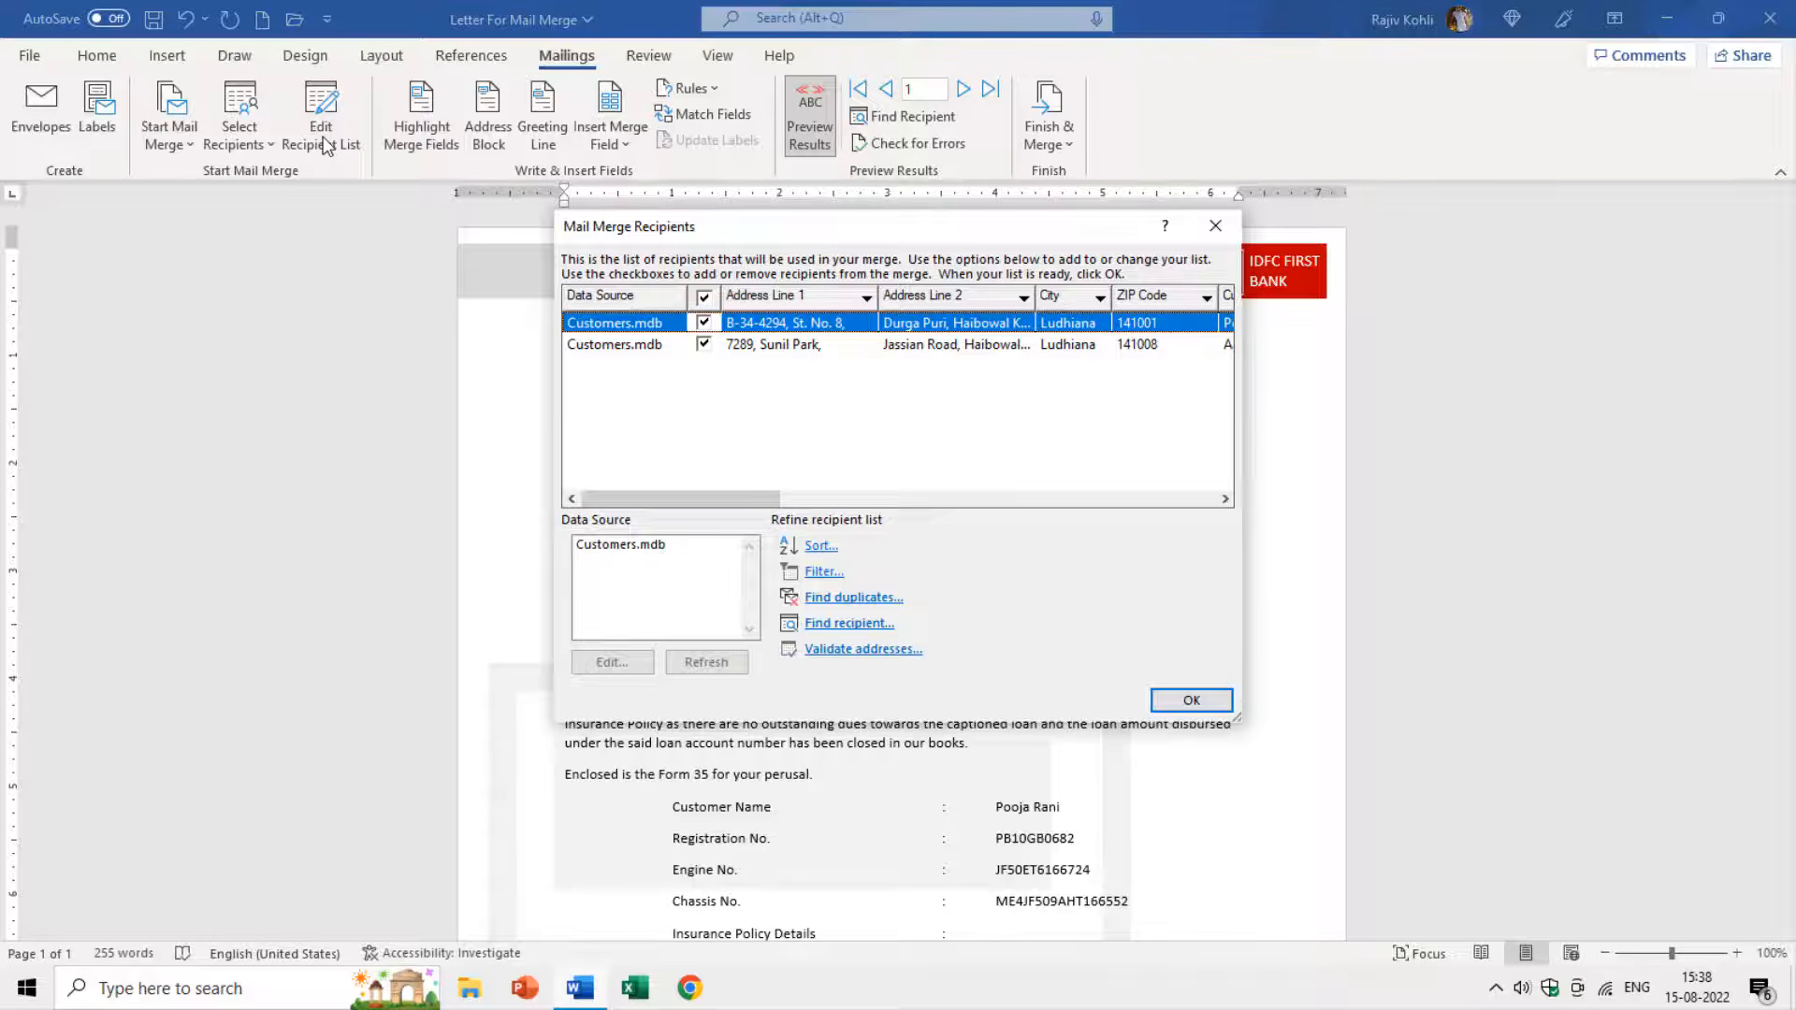
left_click(632, 547)
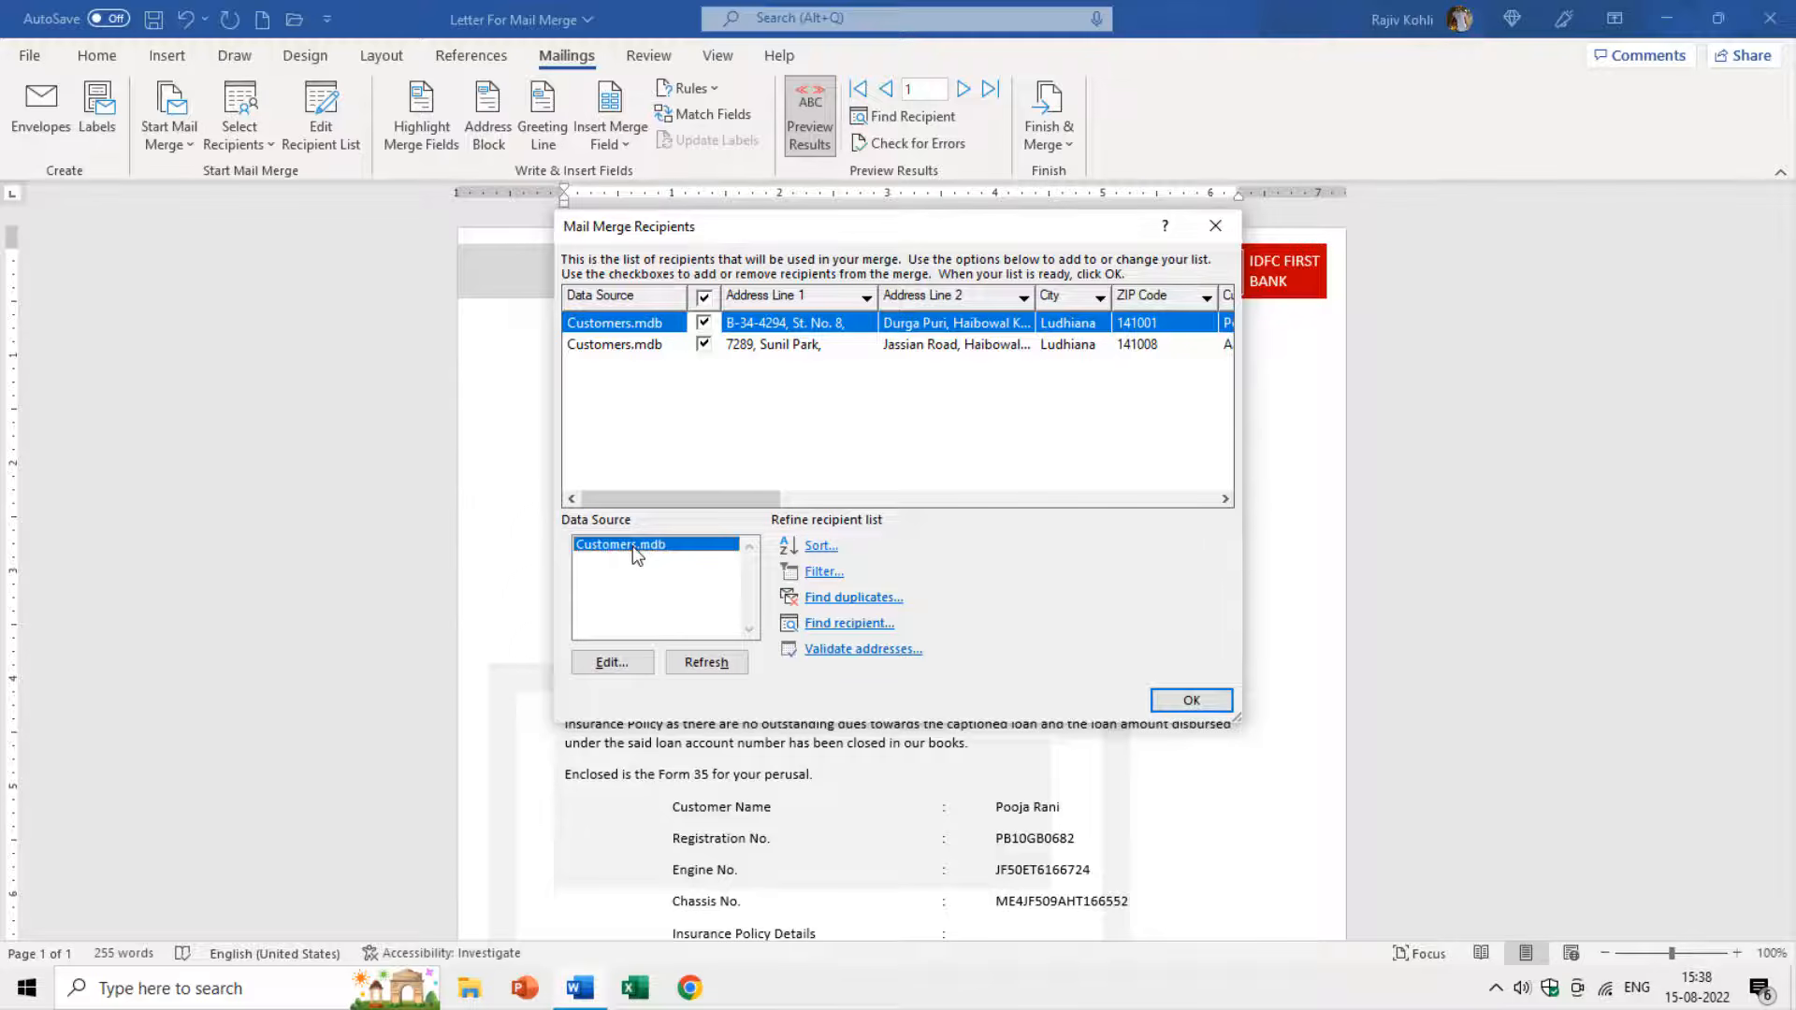
left_click(622, 662)
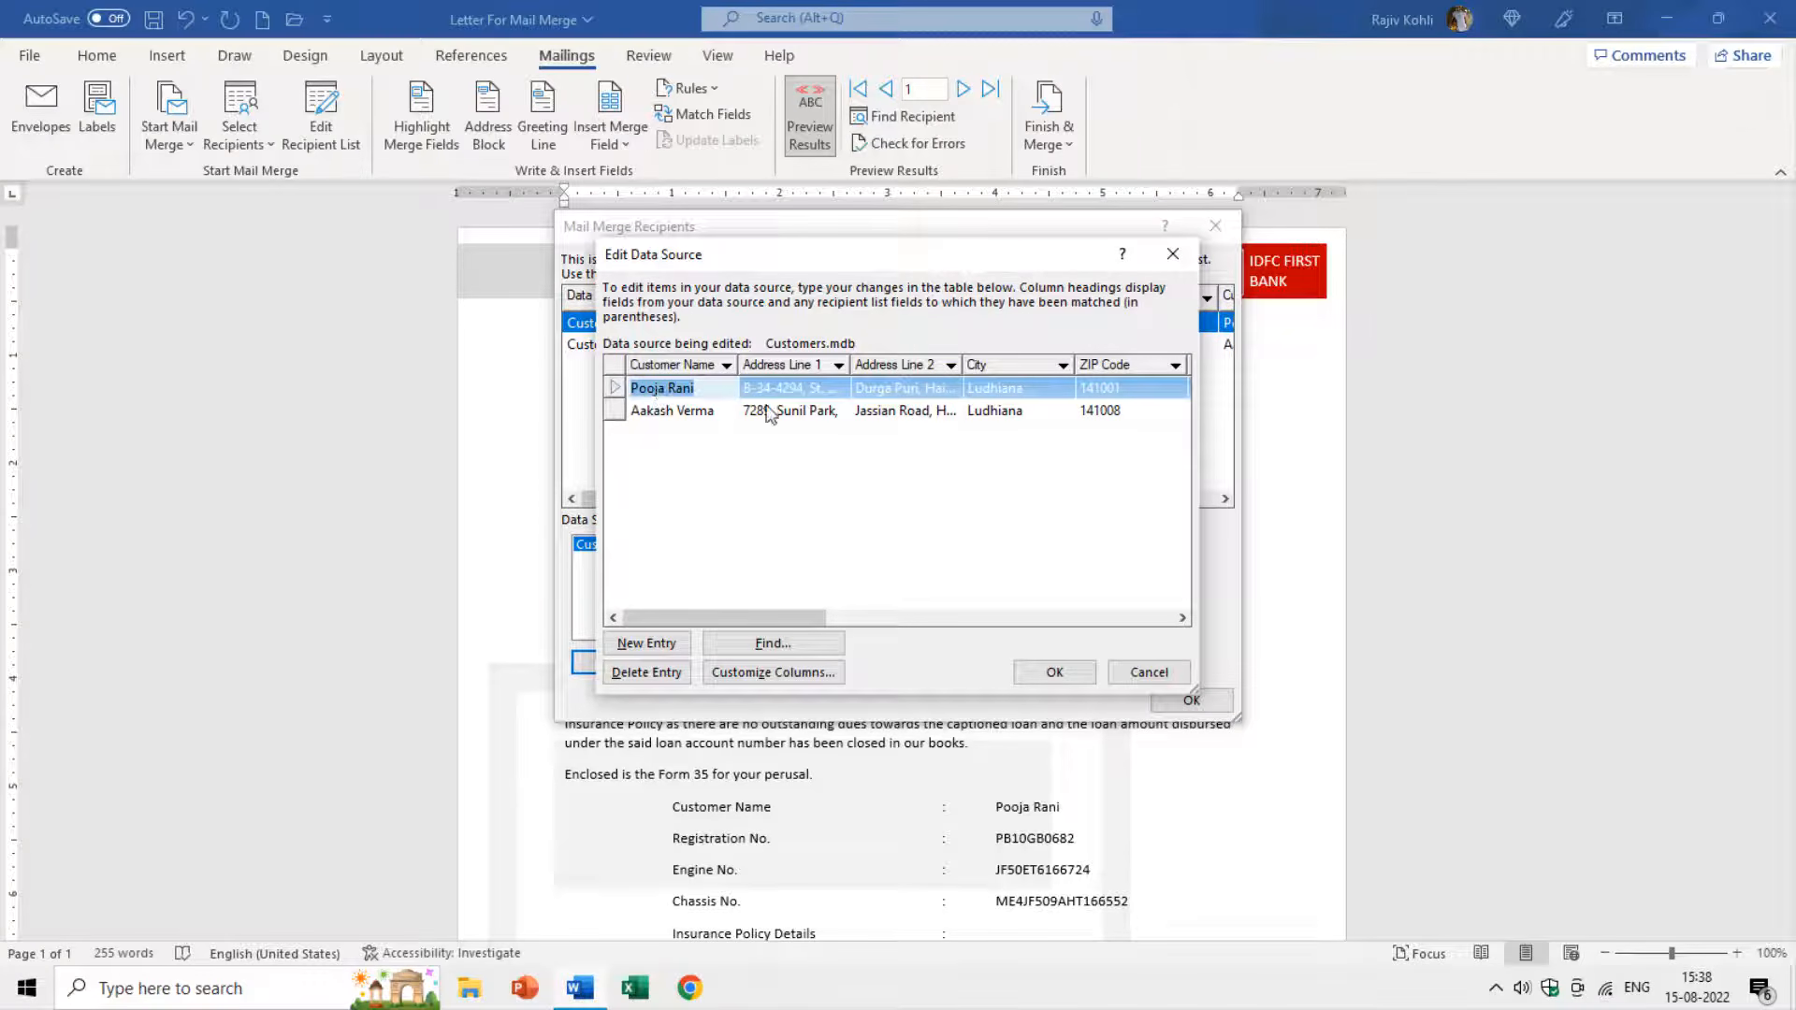
left_click(625, 417)
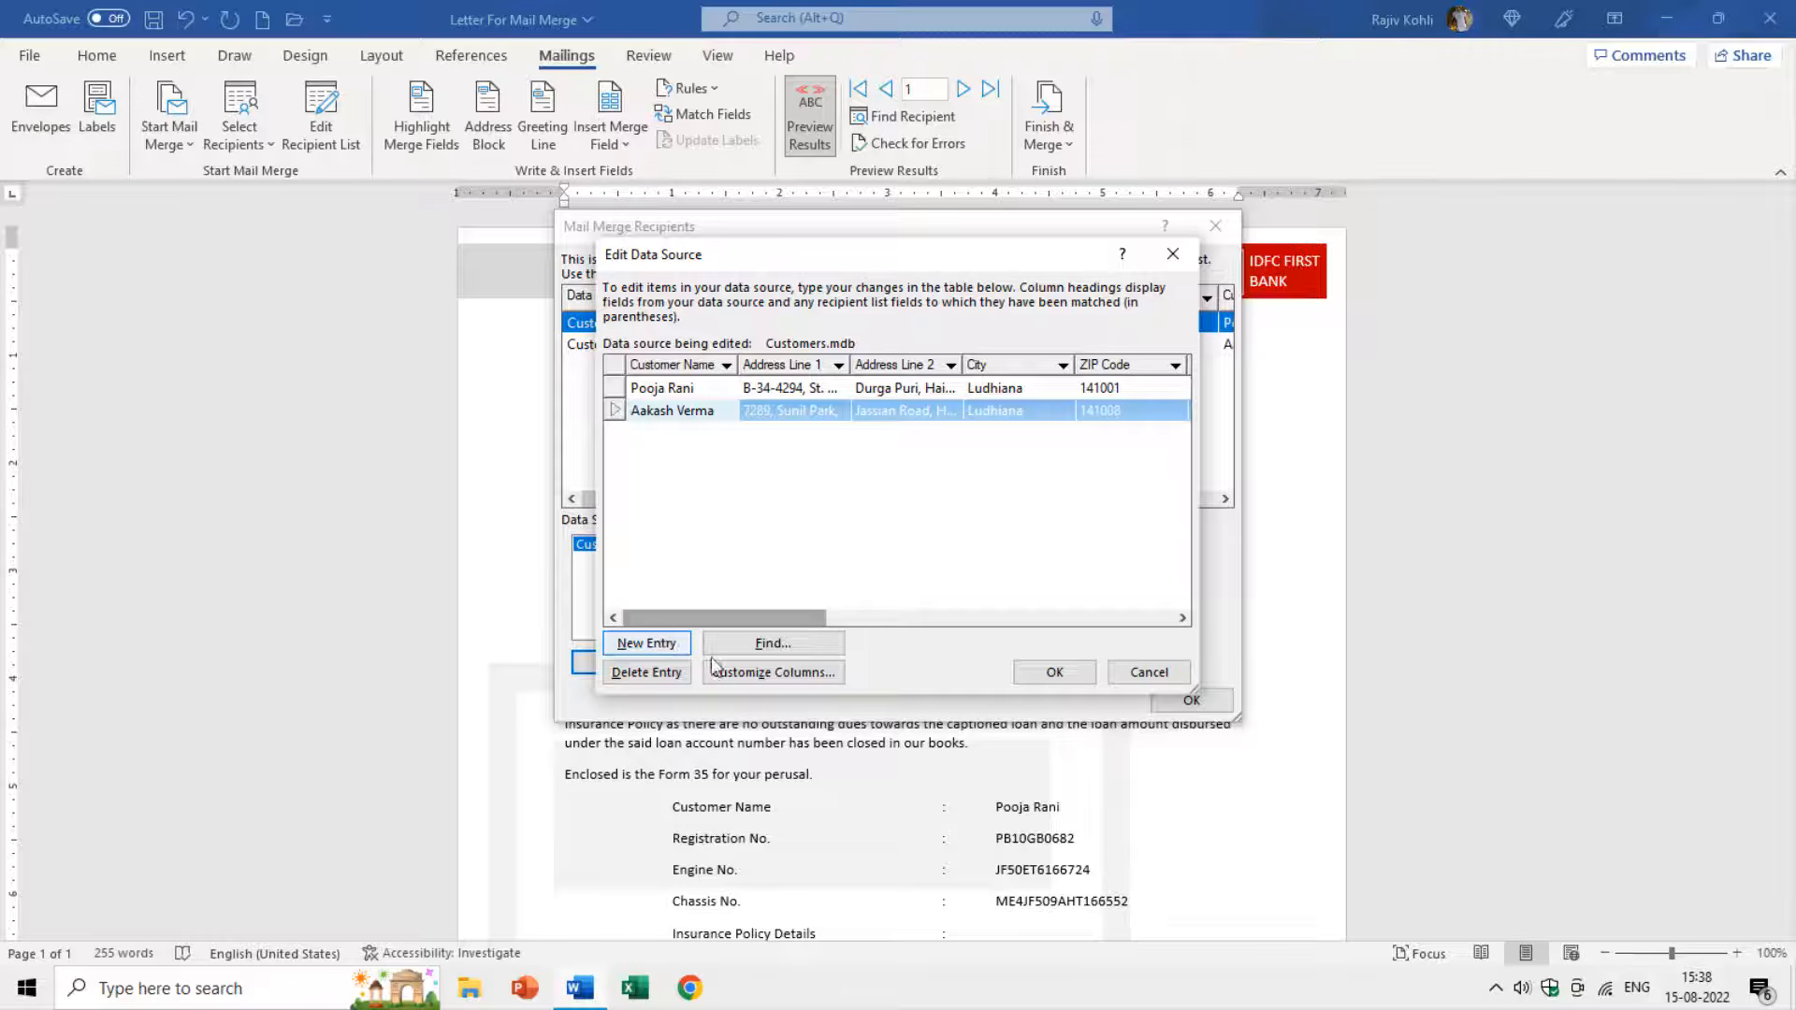
left_click(749, 675)
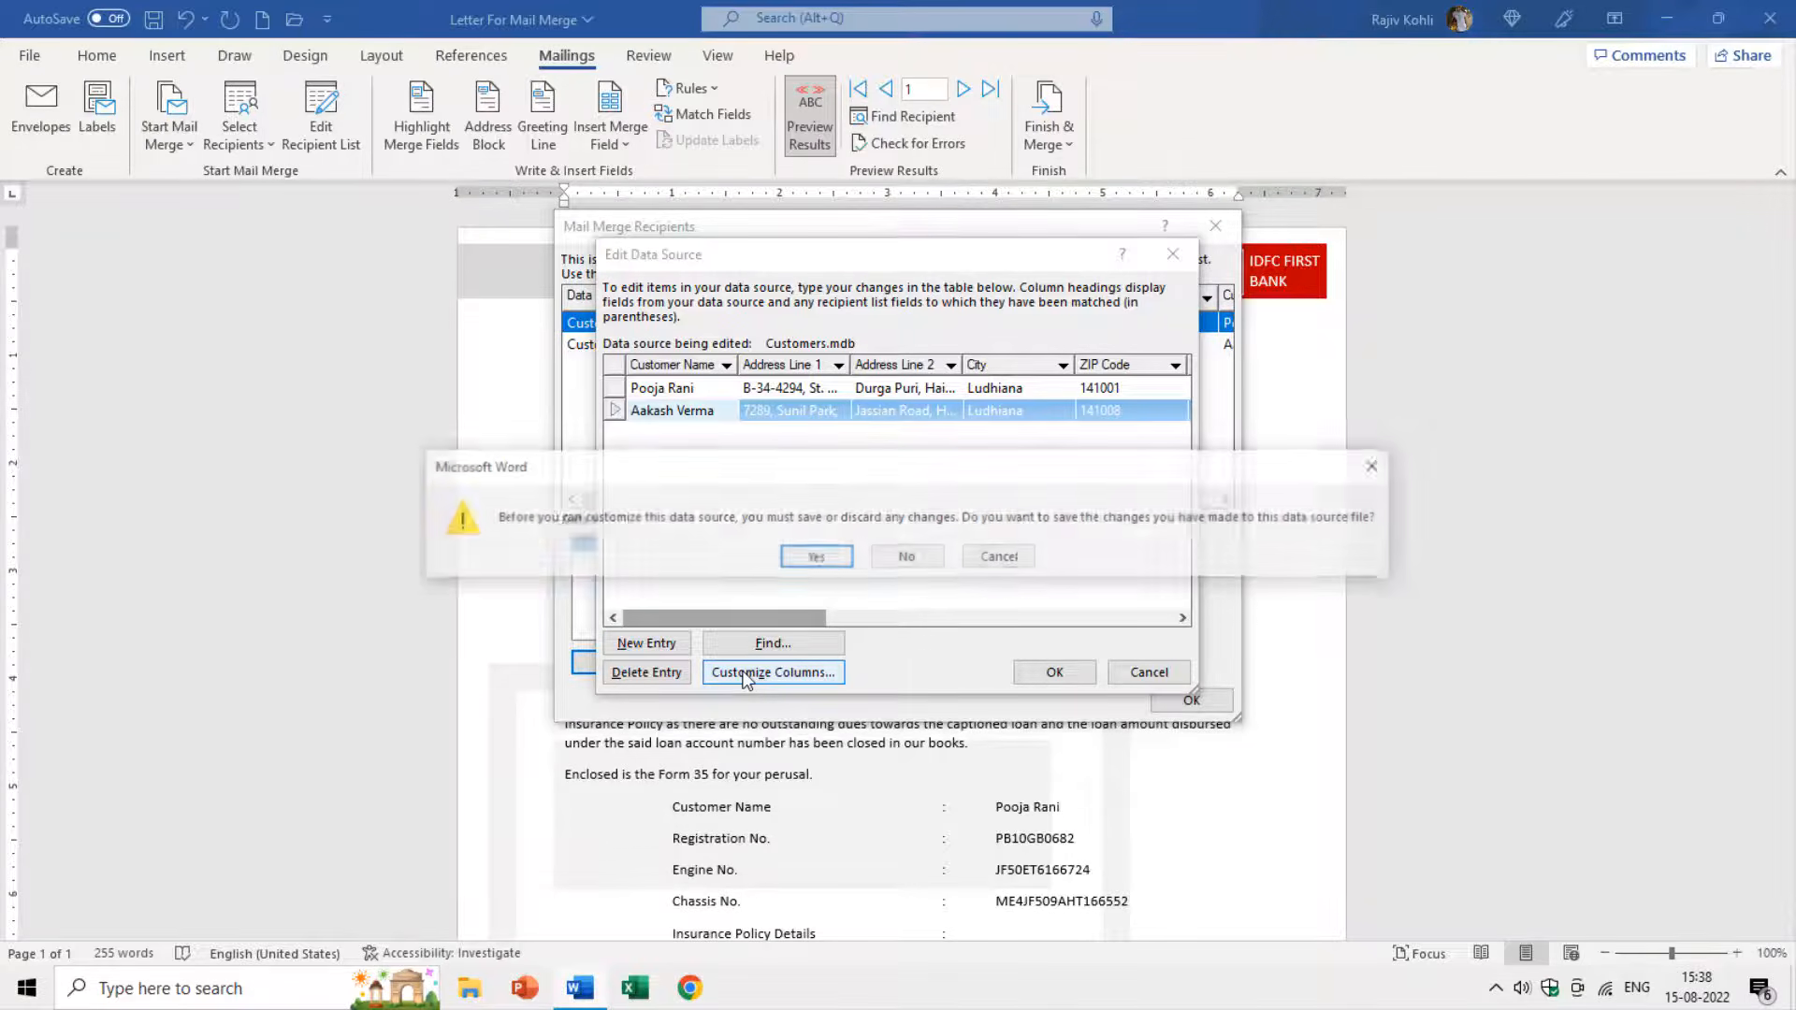
Move Serial Number up and back to its original place, saving Customers.mdb.
left_click(804, 558)
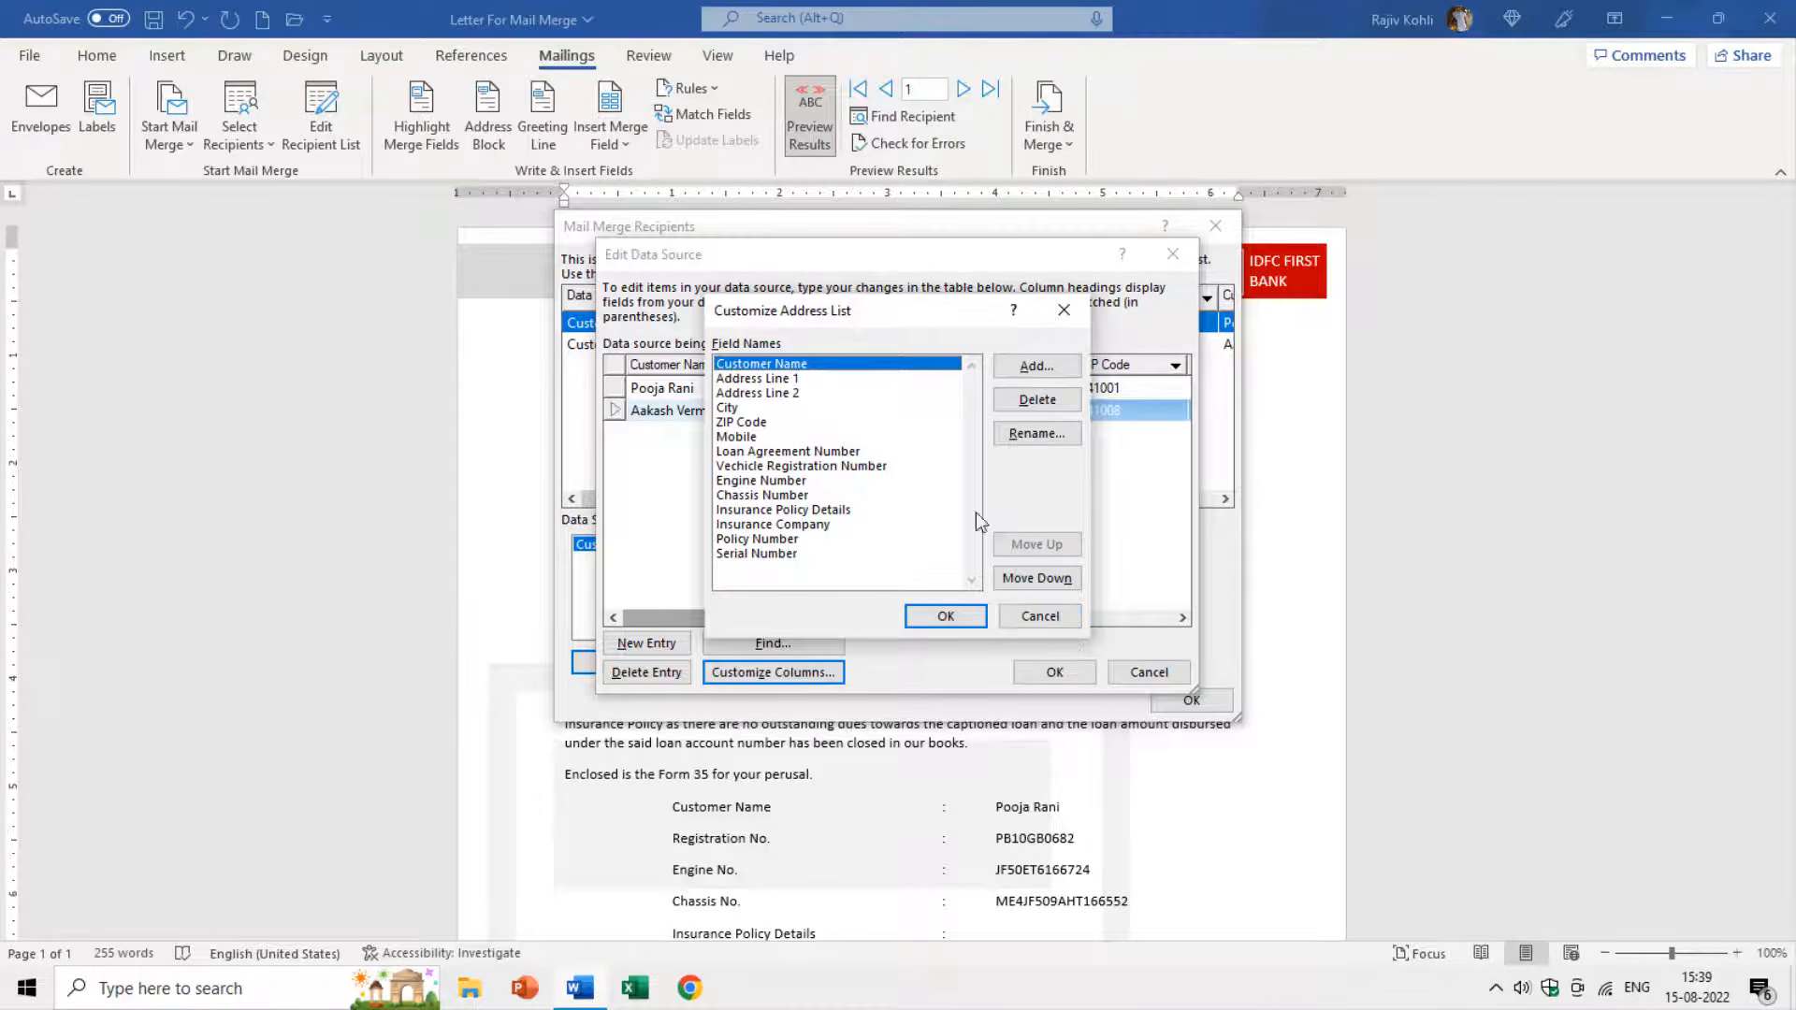
left_click(942, 557)
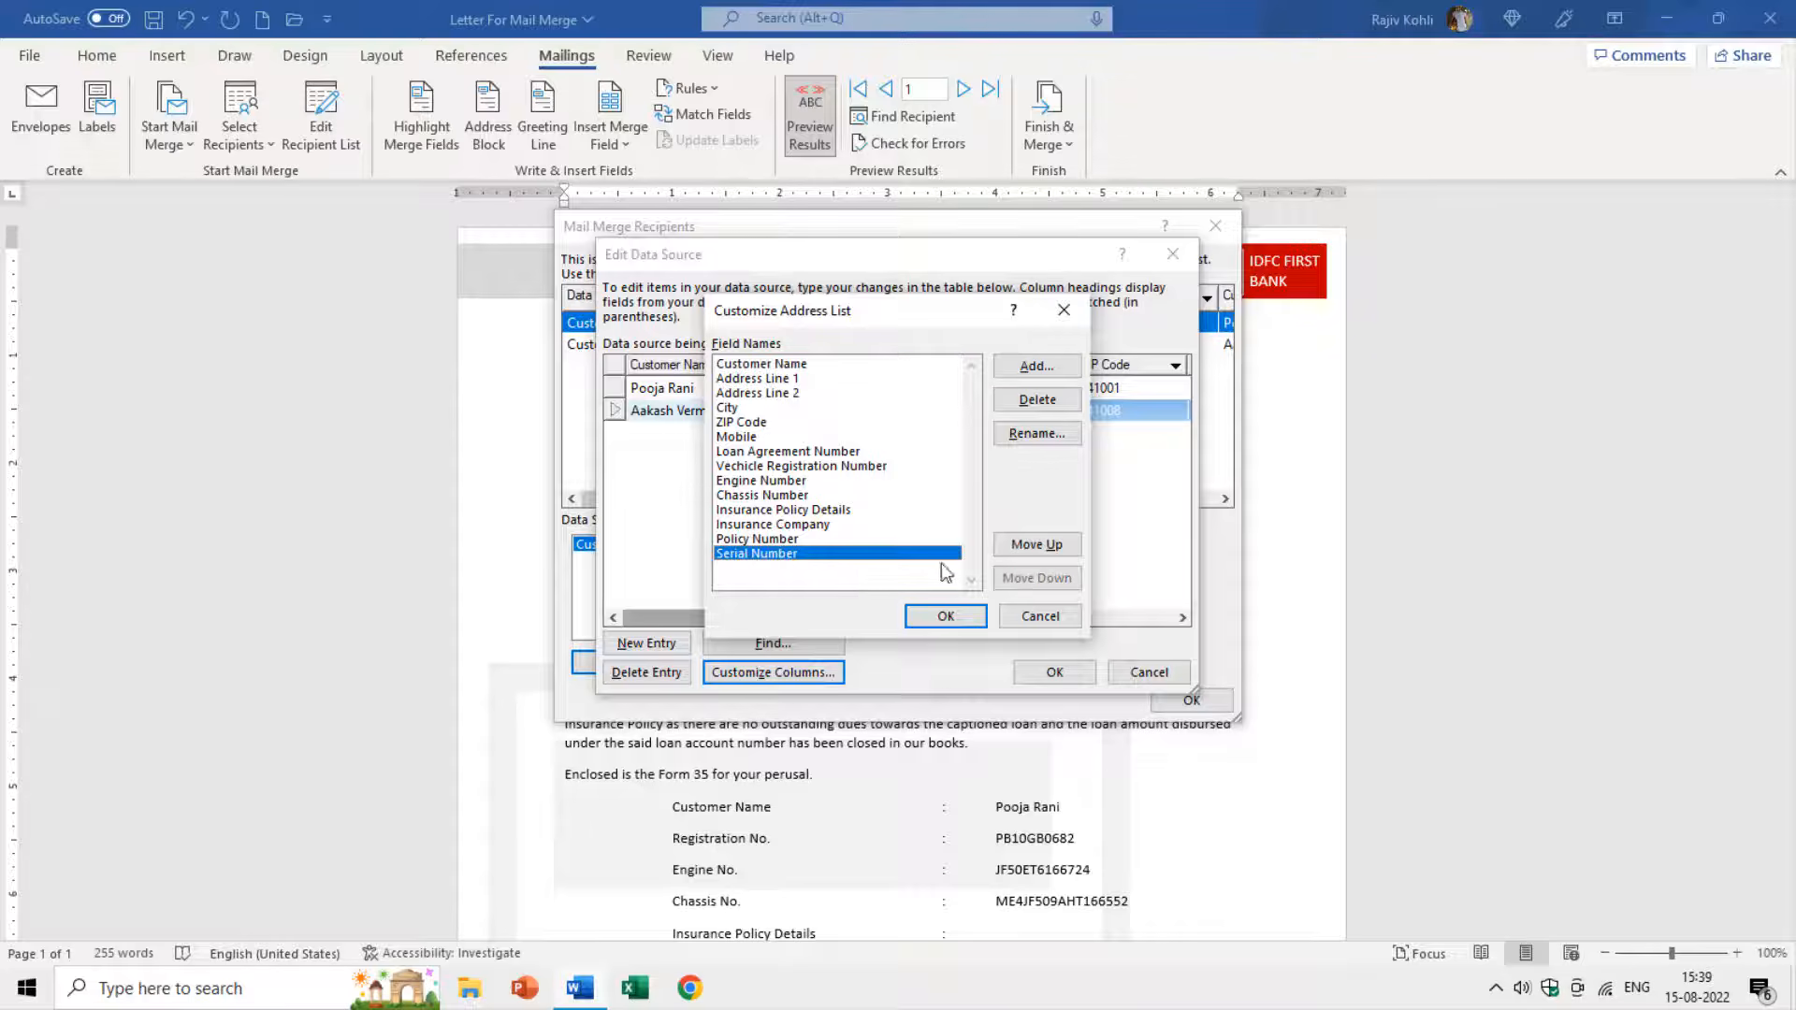
left_click(1033, 546)
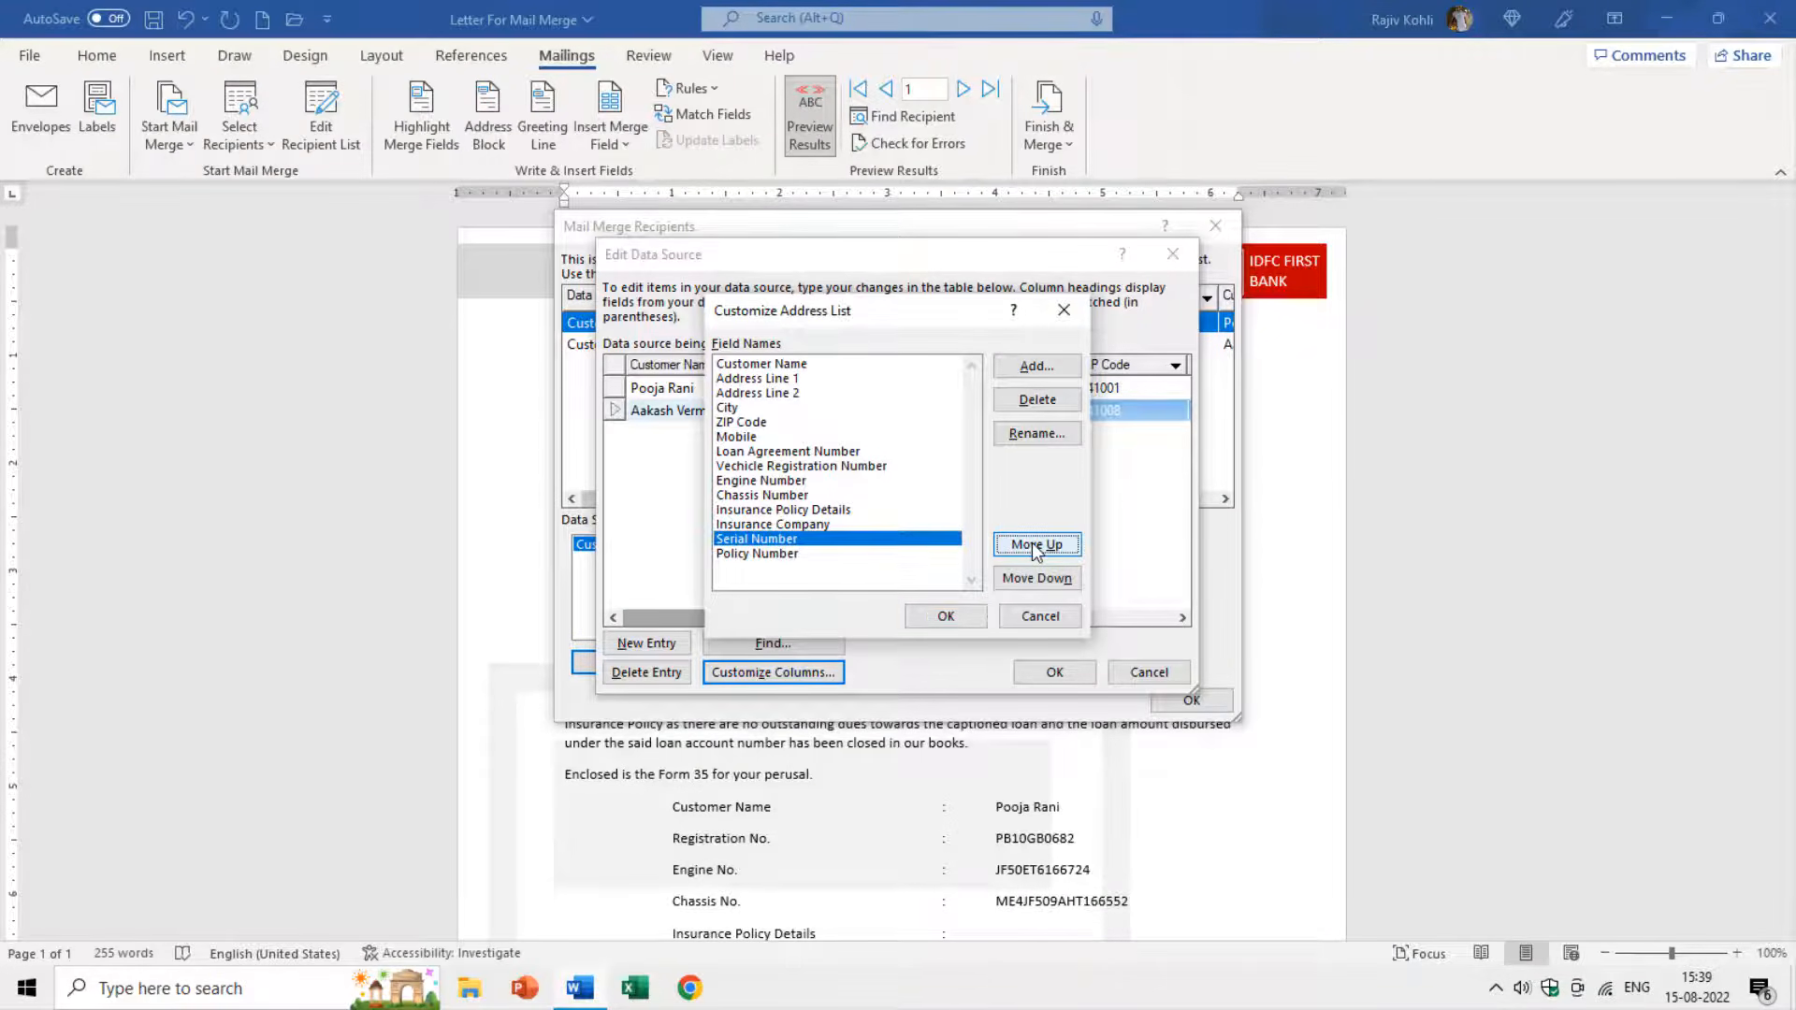
left_click(1033, 546)
left_click(1038, 578)
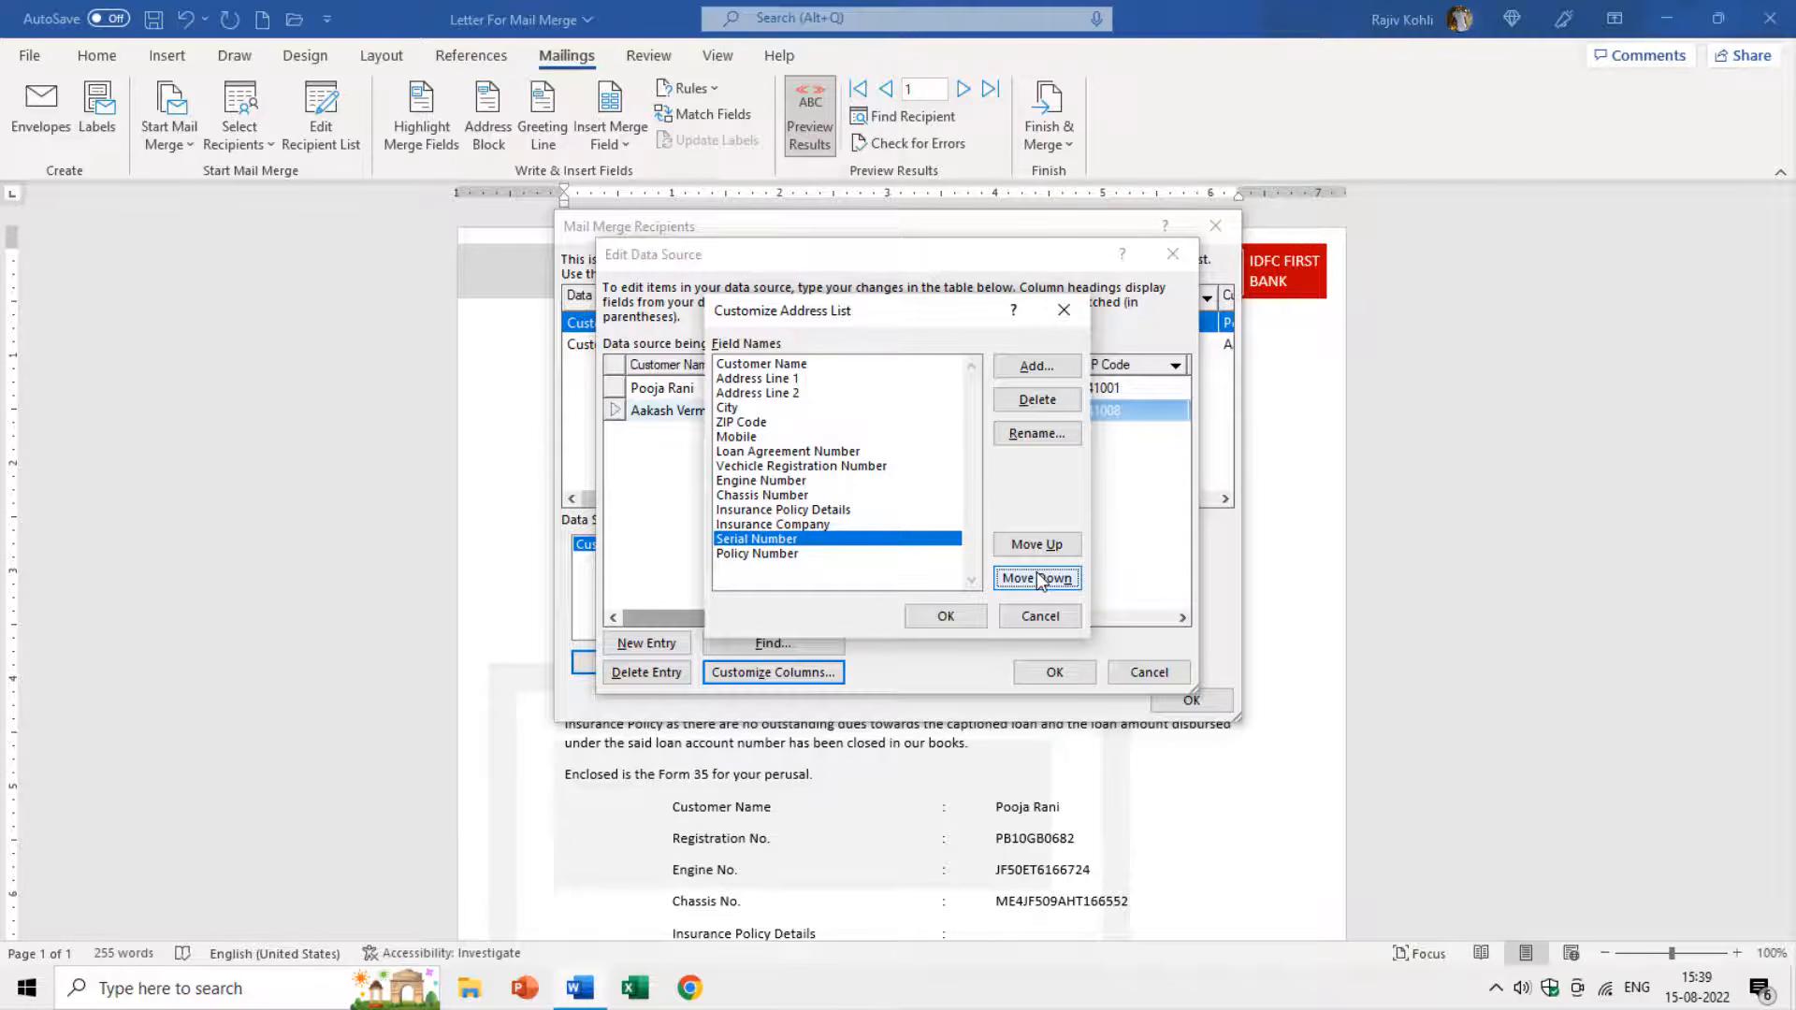
left_click(1038, 578)
left_click(931, 621)
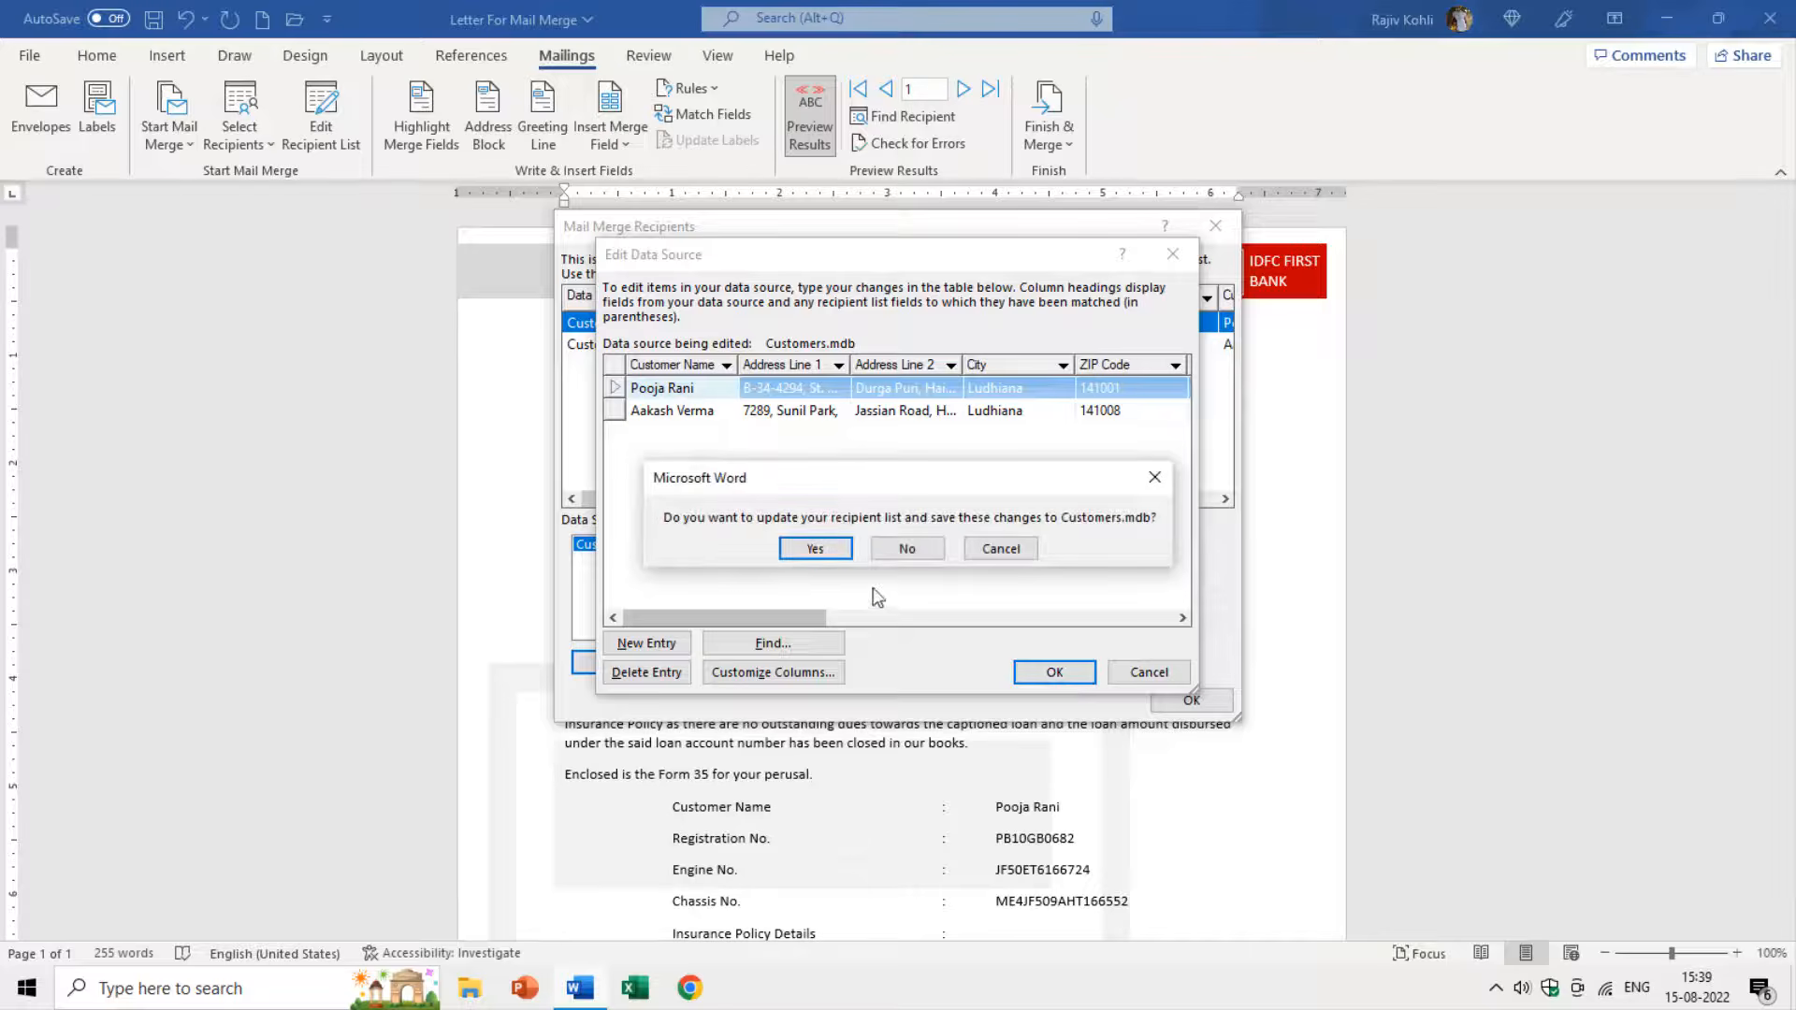
left_click(840, 548)
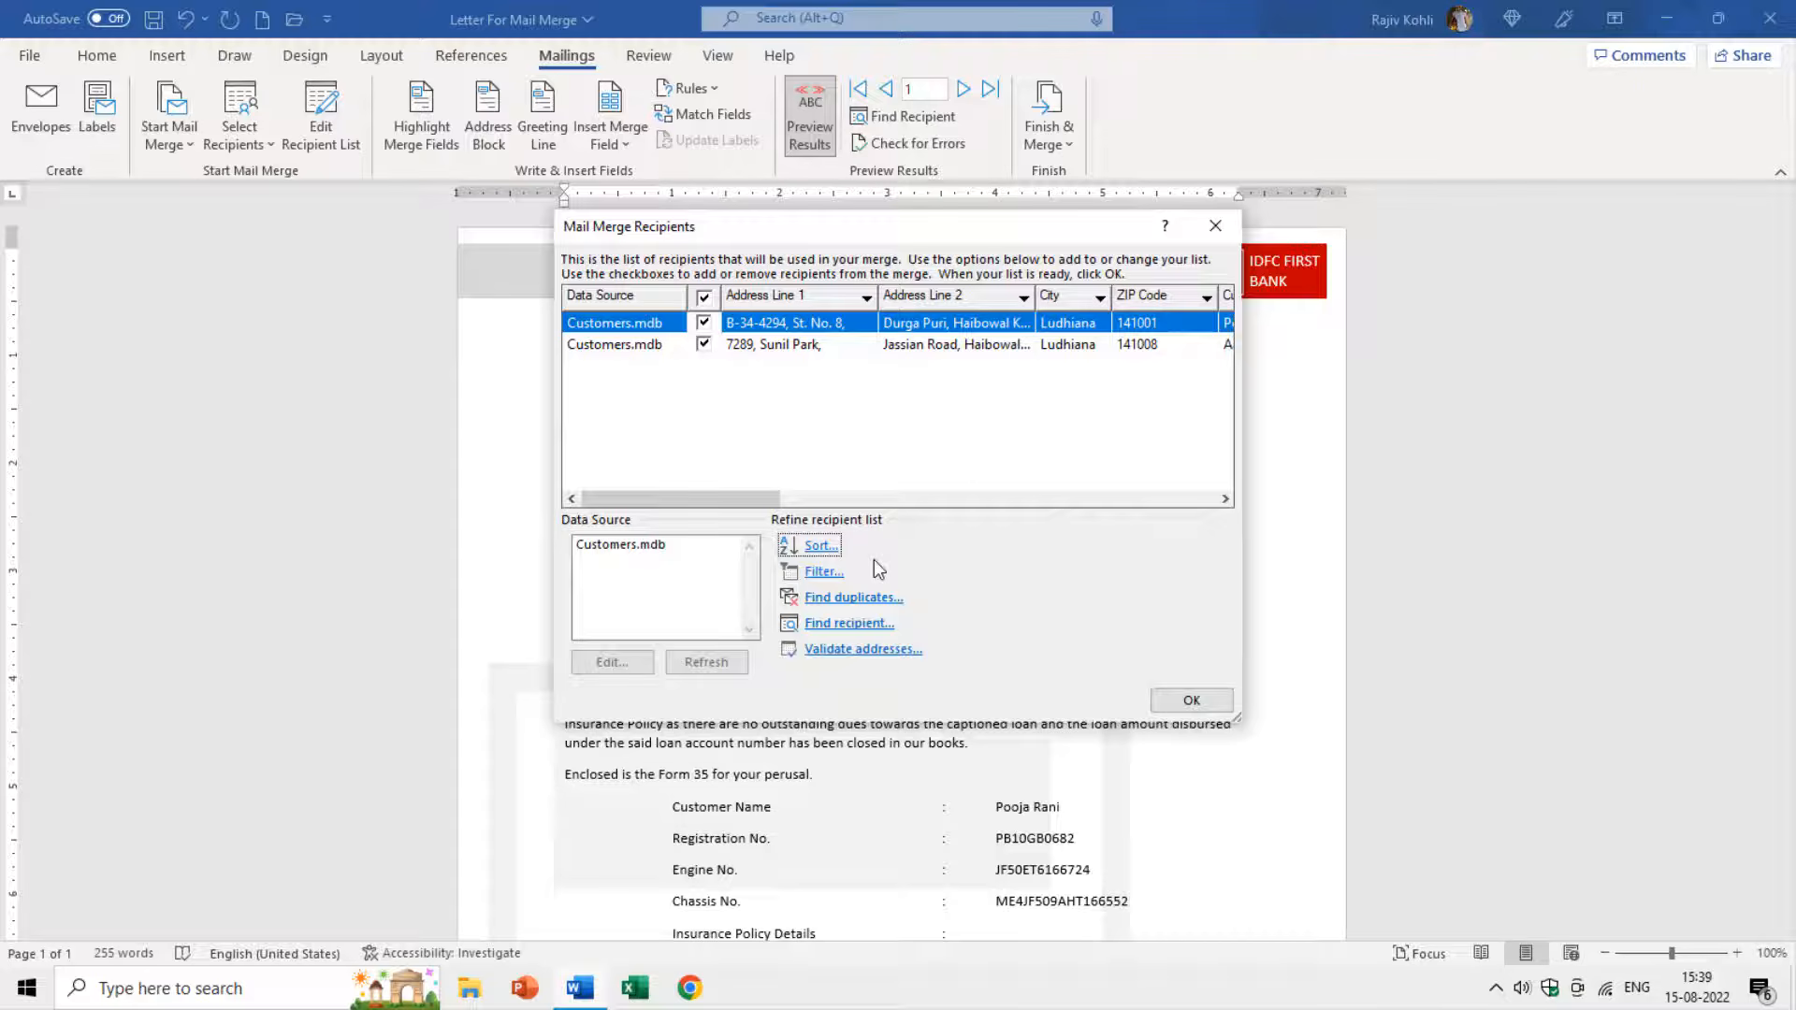
Sort recipients by Customer Name ascending and step through the previewed letters.
left_click(819, 548)
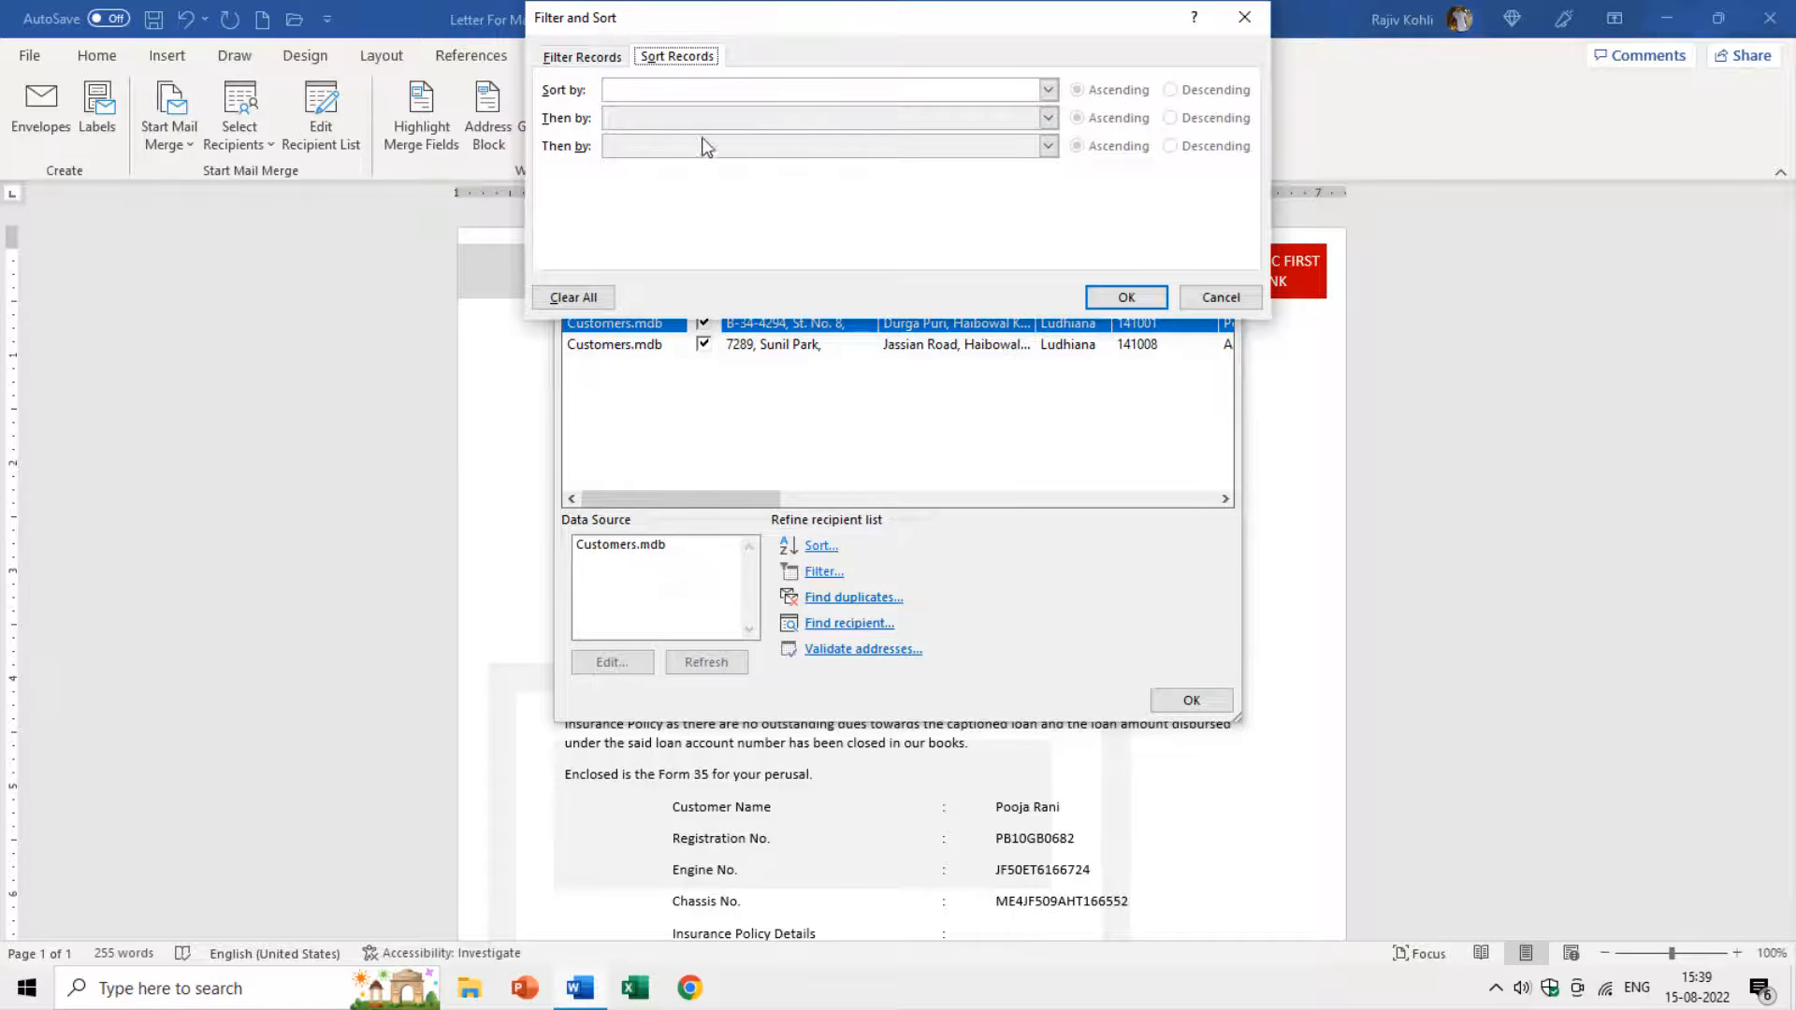
left_click(655, 92)
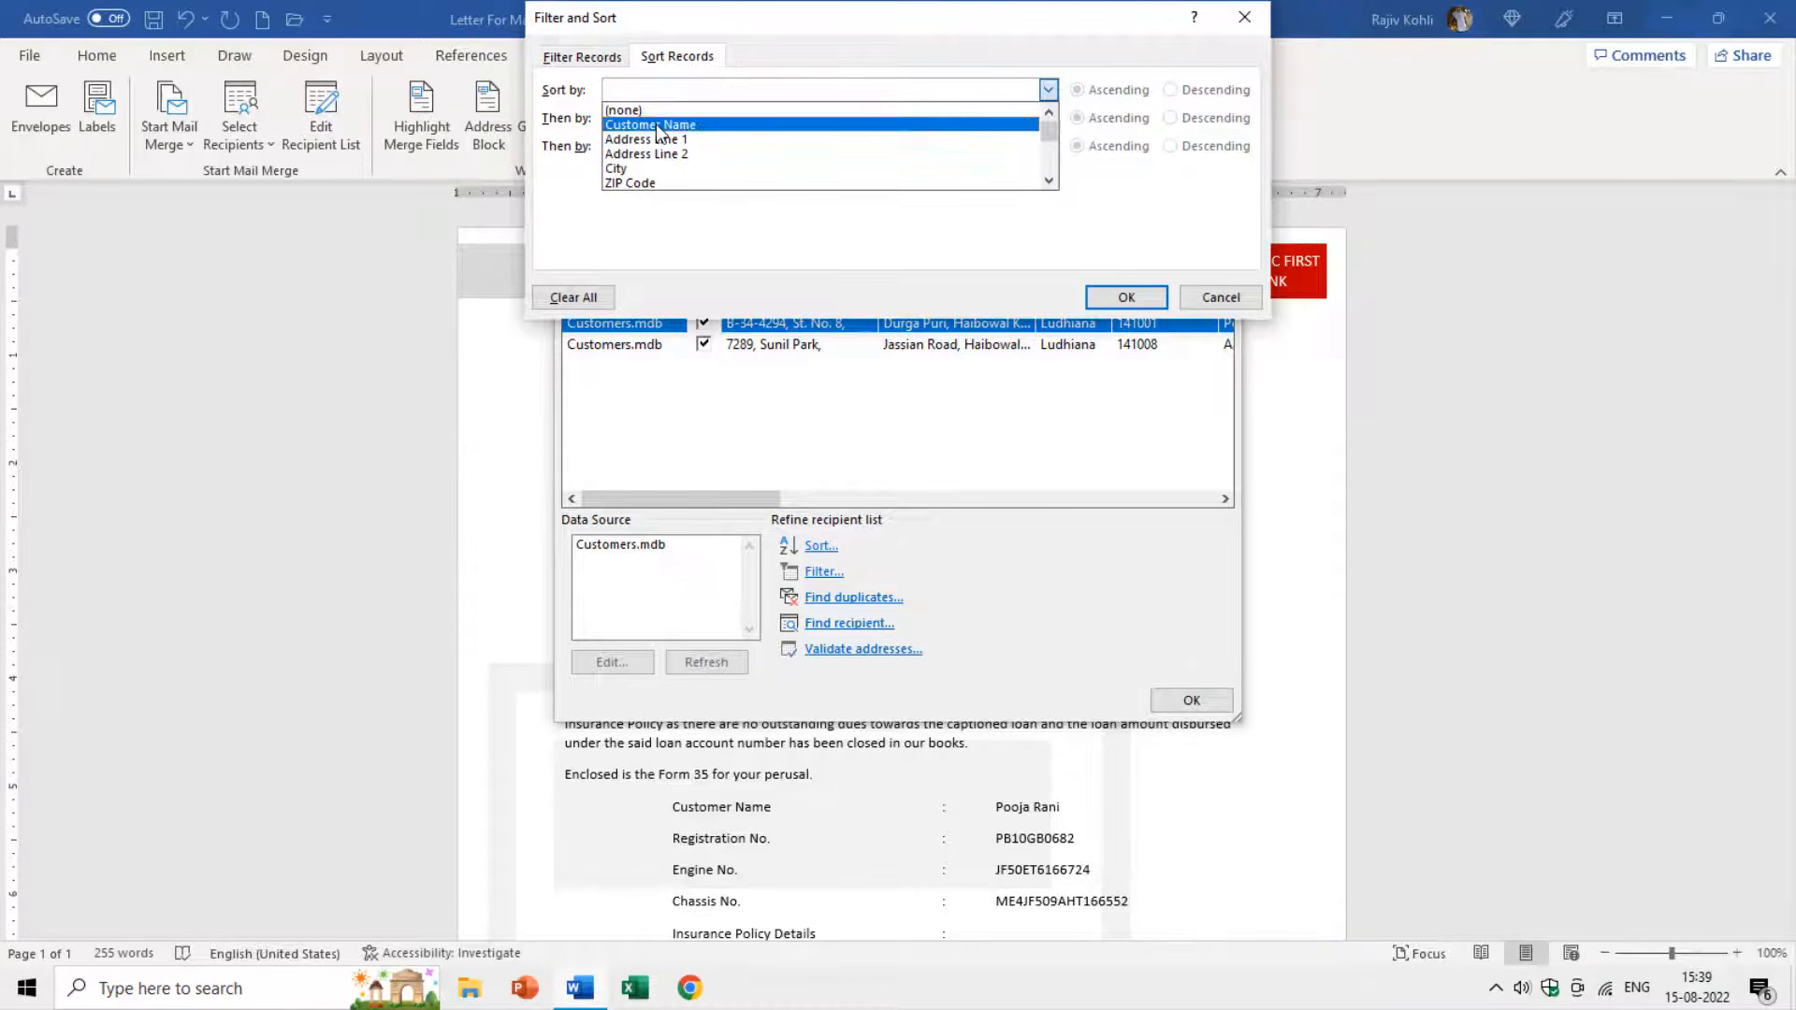
left_click(655, 124)
left_click(1119, 90)
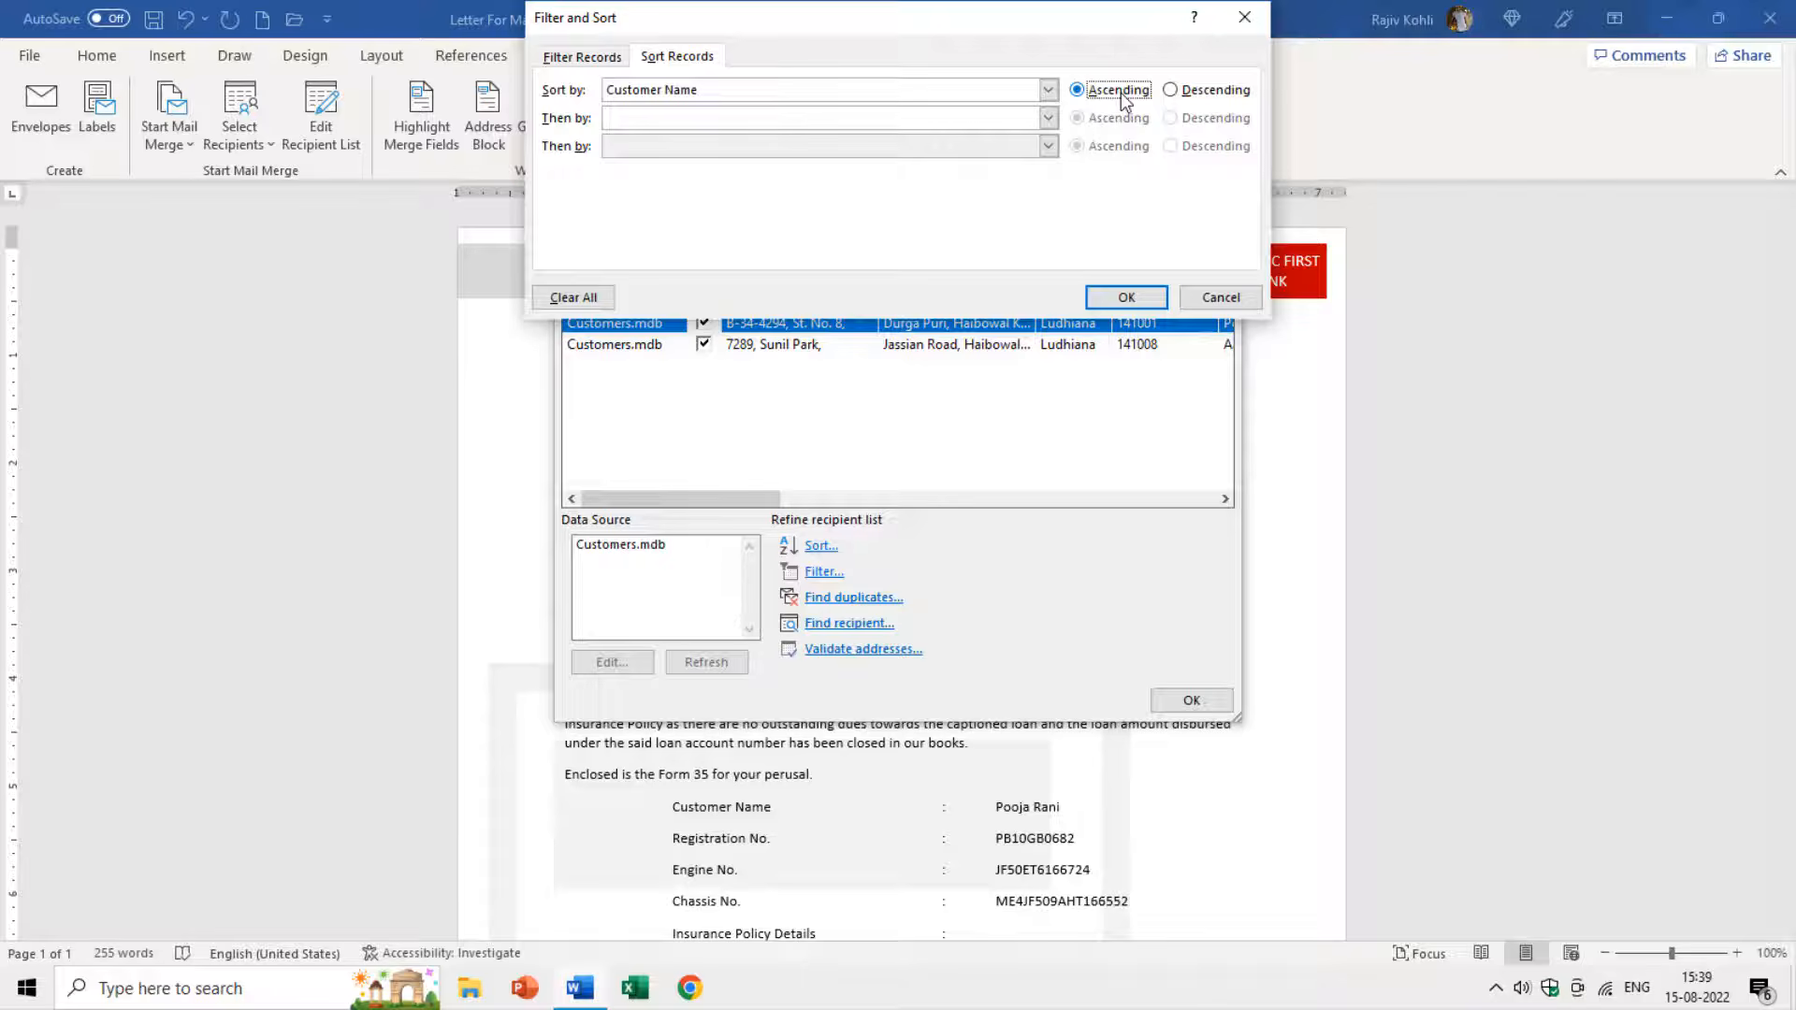
left_click(1126, 297)
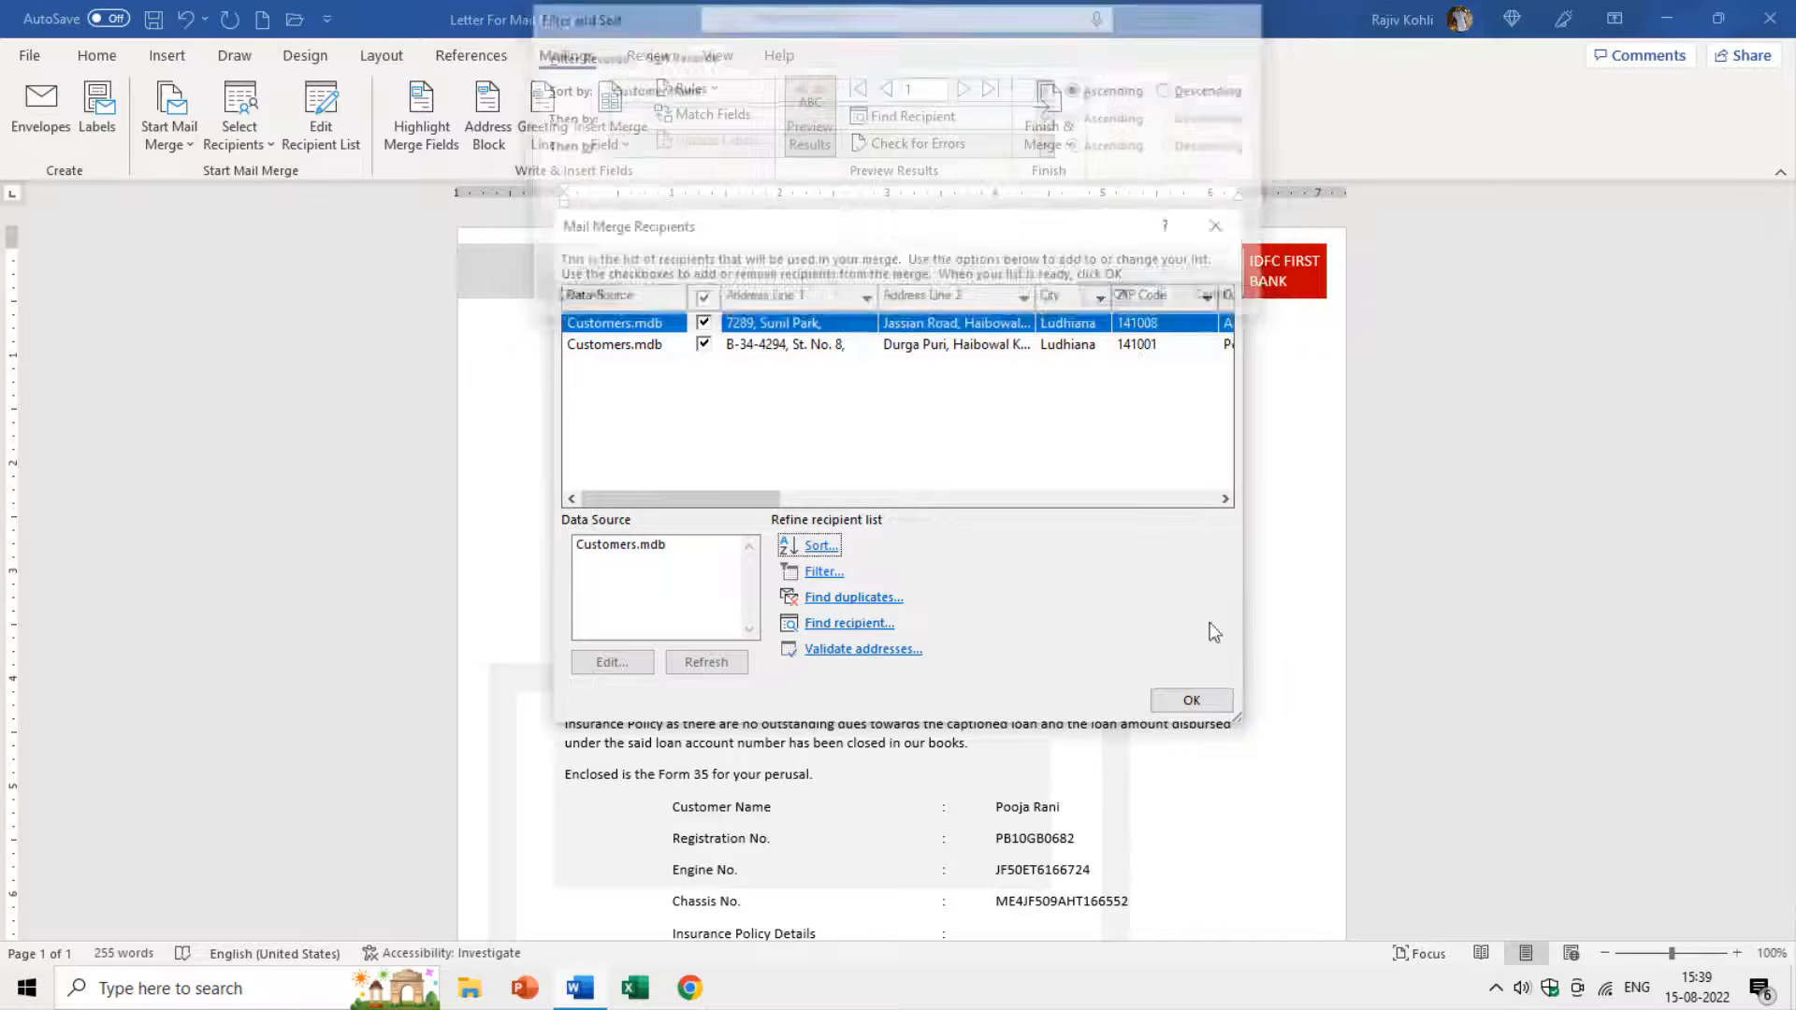
left_click(1191, 699)
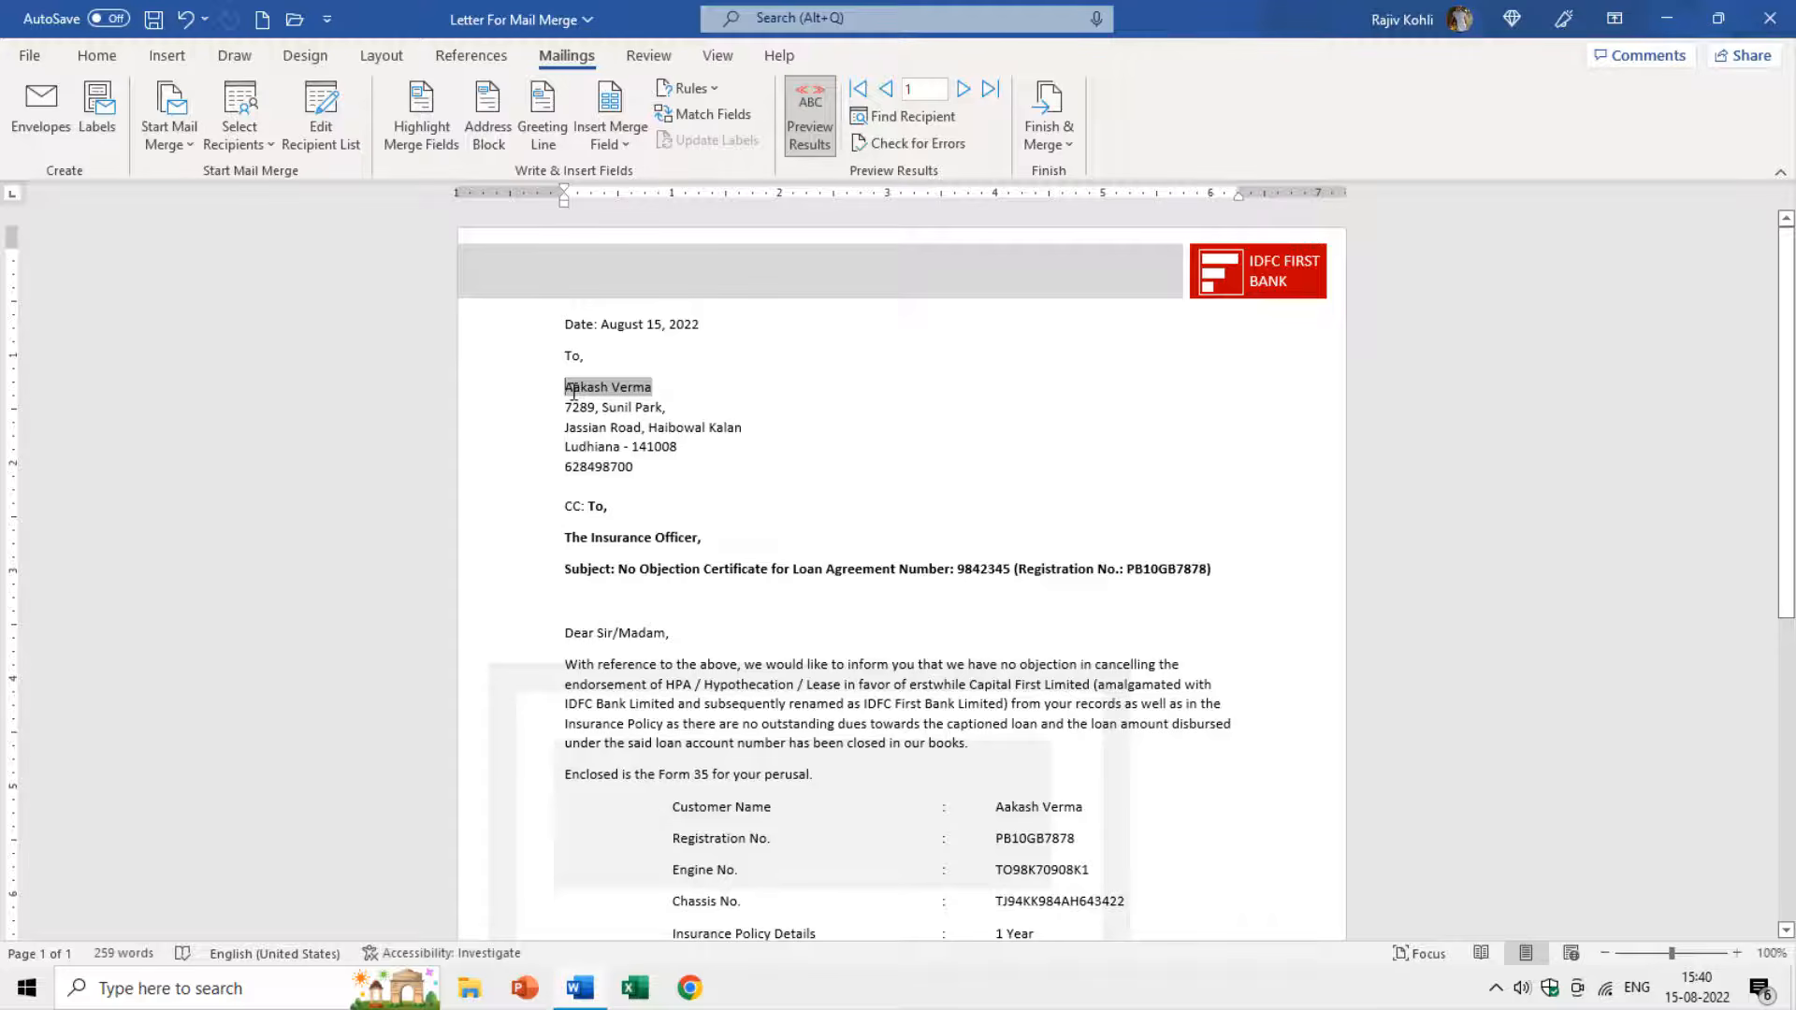
left_click(963, 91)
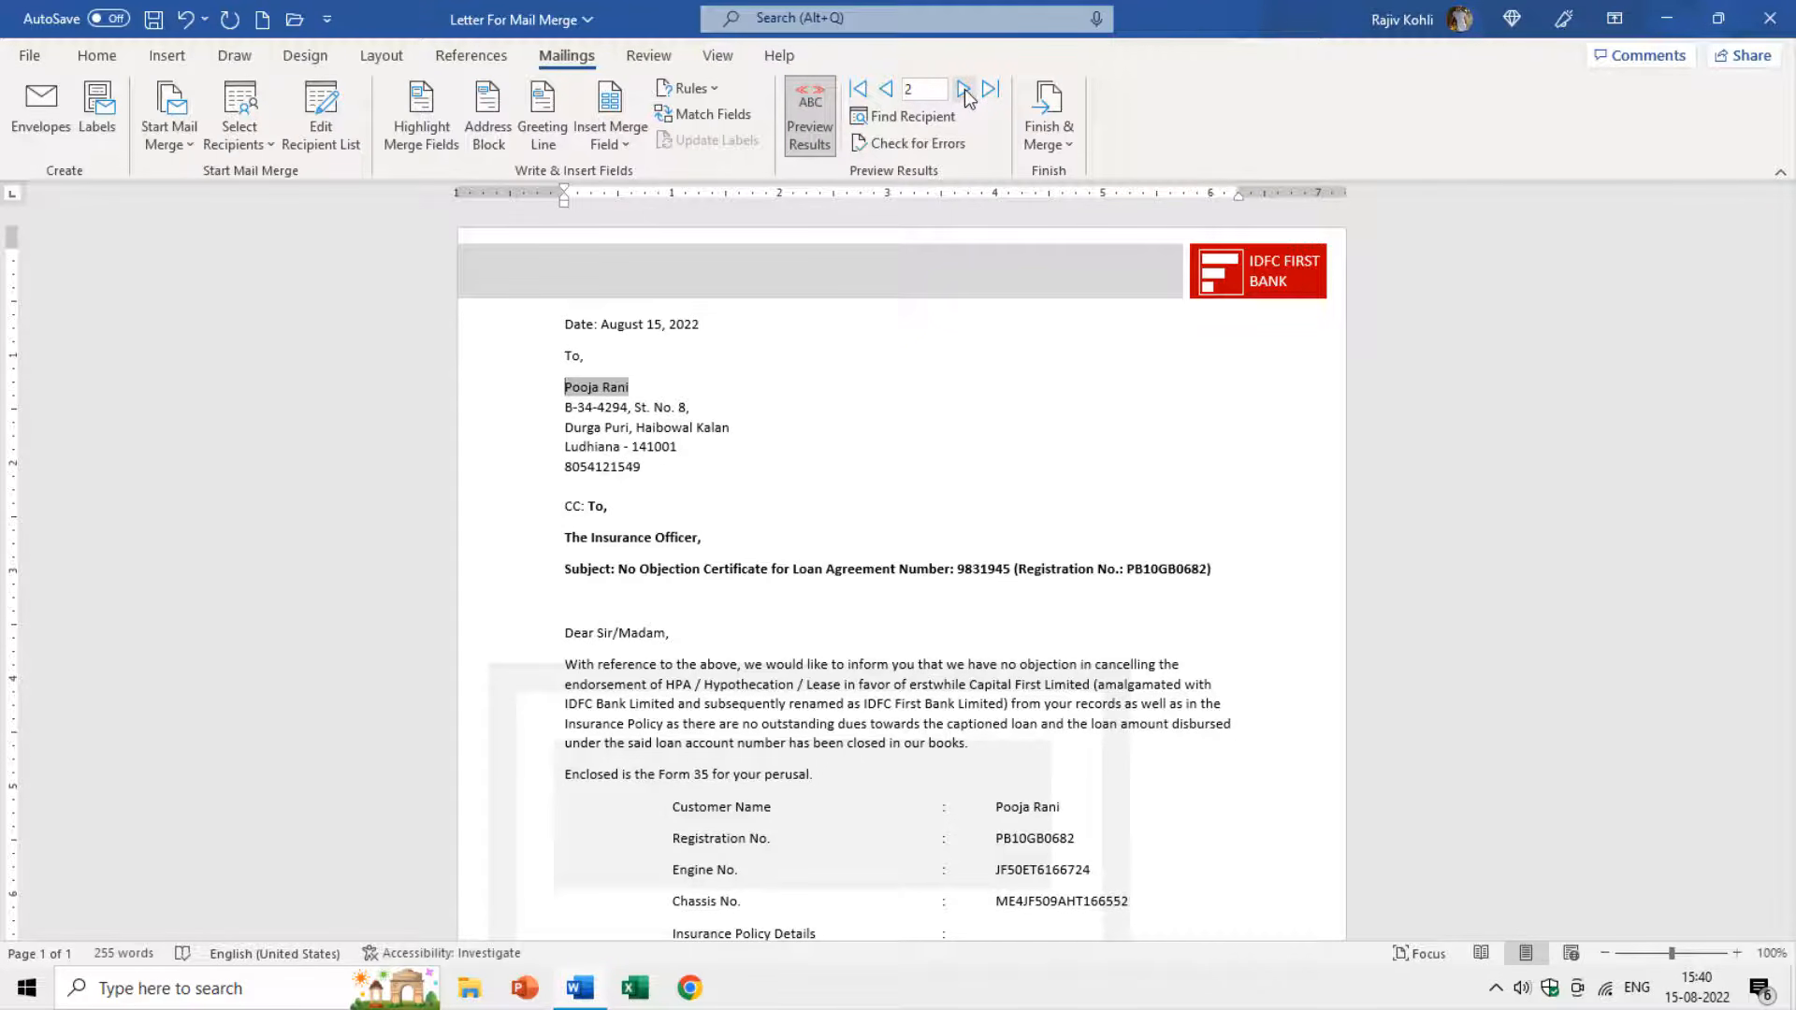
left_click(884, 89)
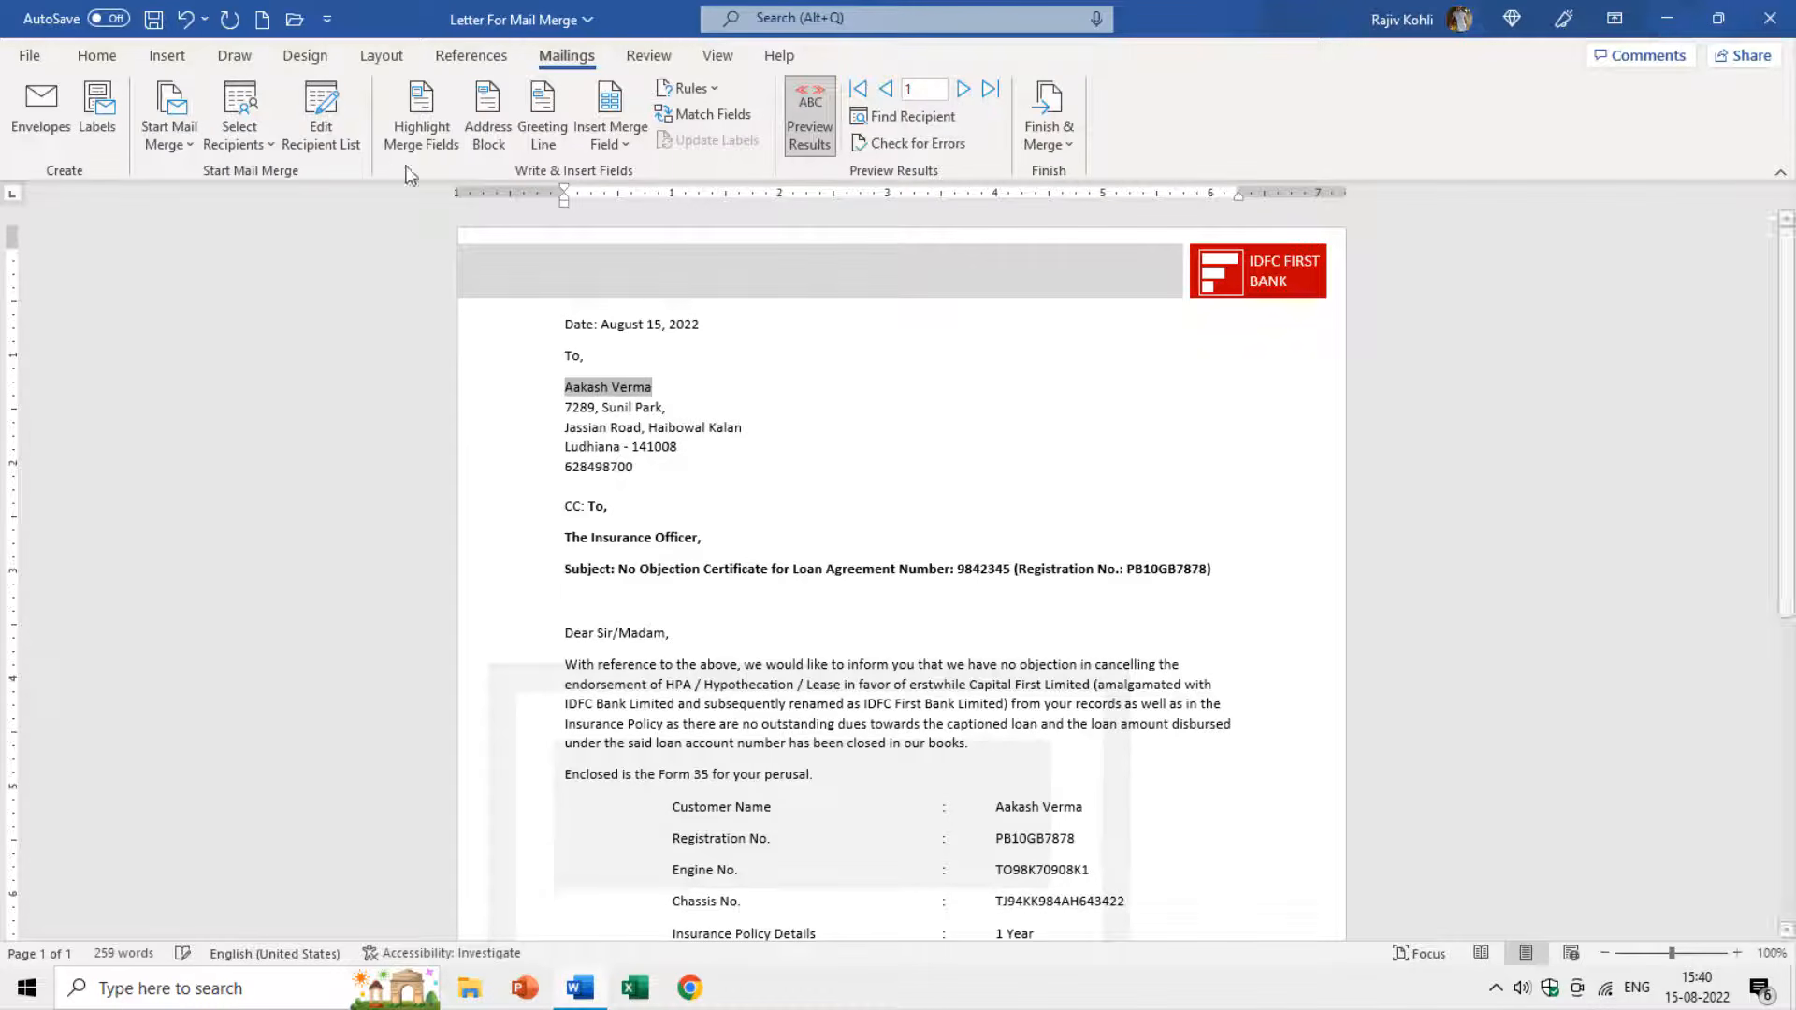
Filter recipients to ZIP Code equal to 141001 and save Customers.mdb.
left_click(329, 149)
left_click(634, 546)
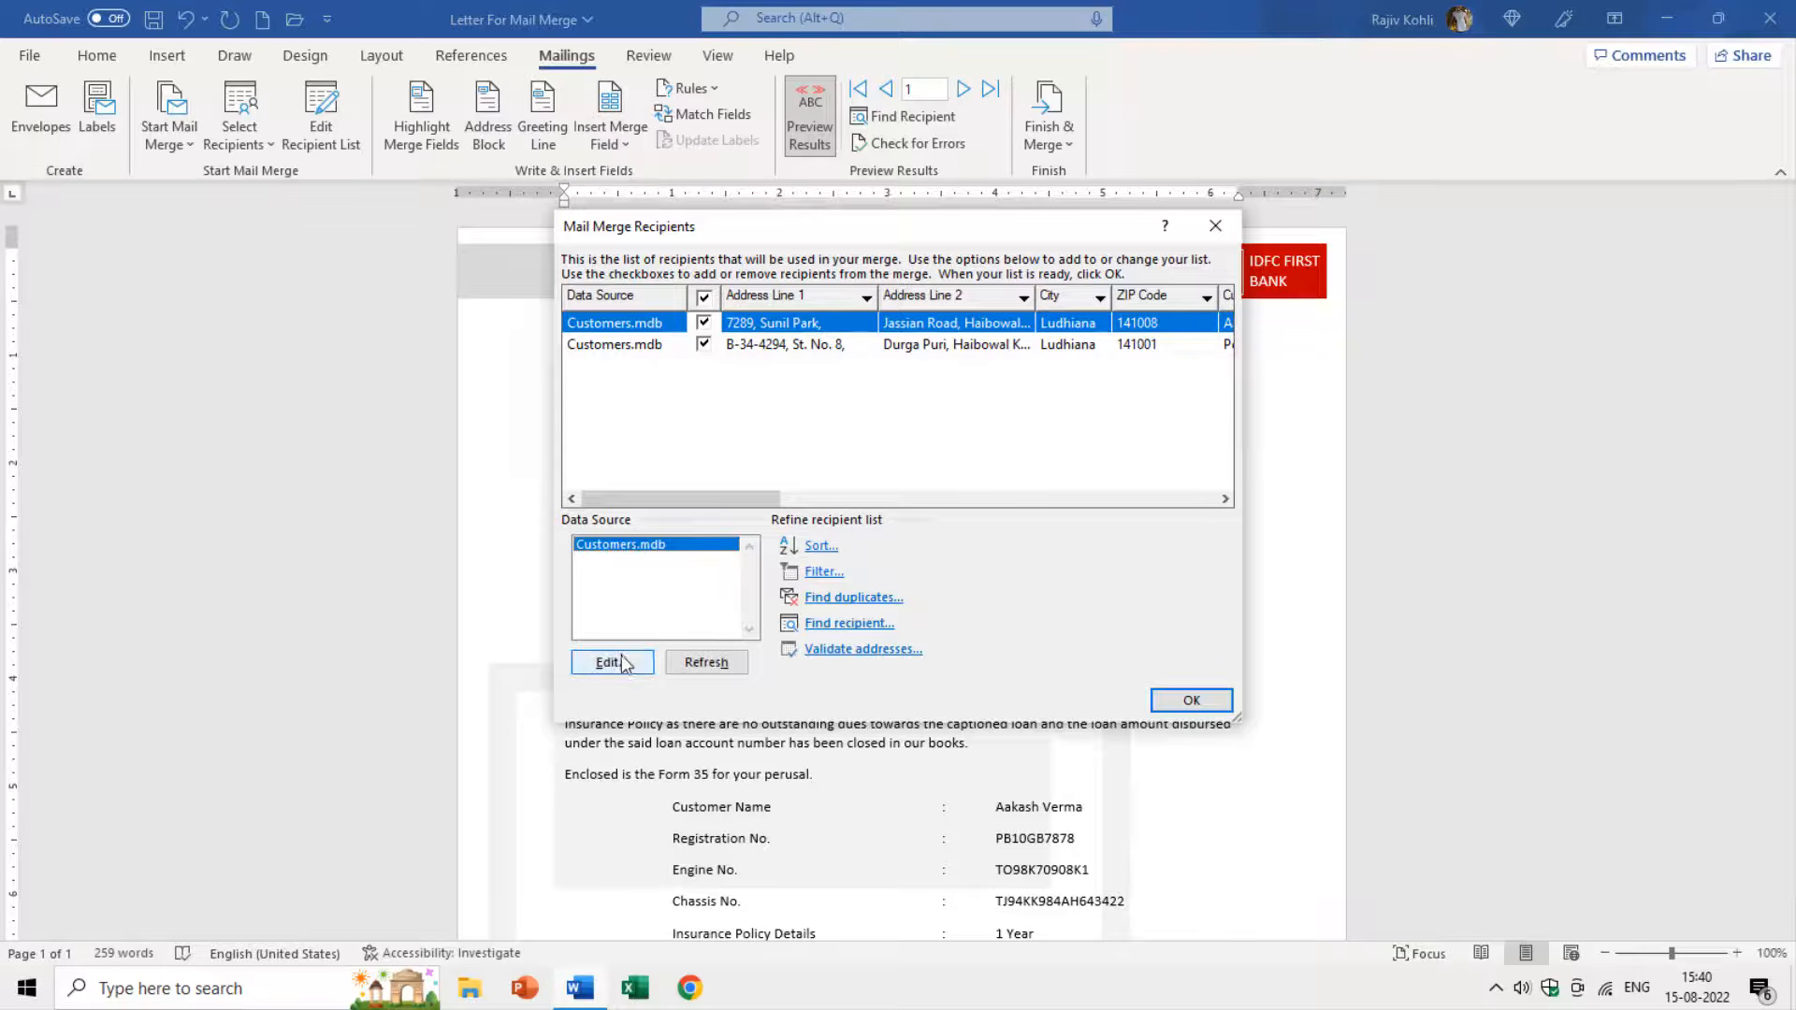
left_click(822, 572)
left_click(658, 108)
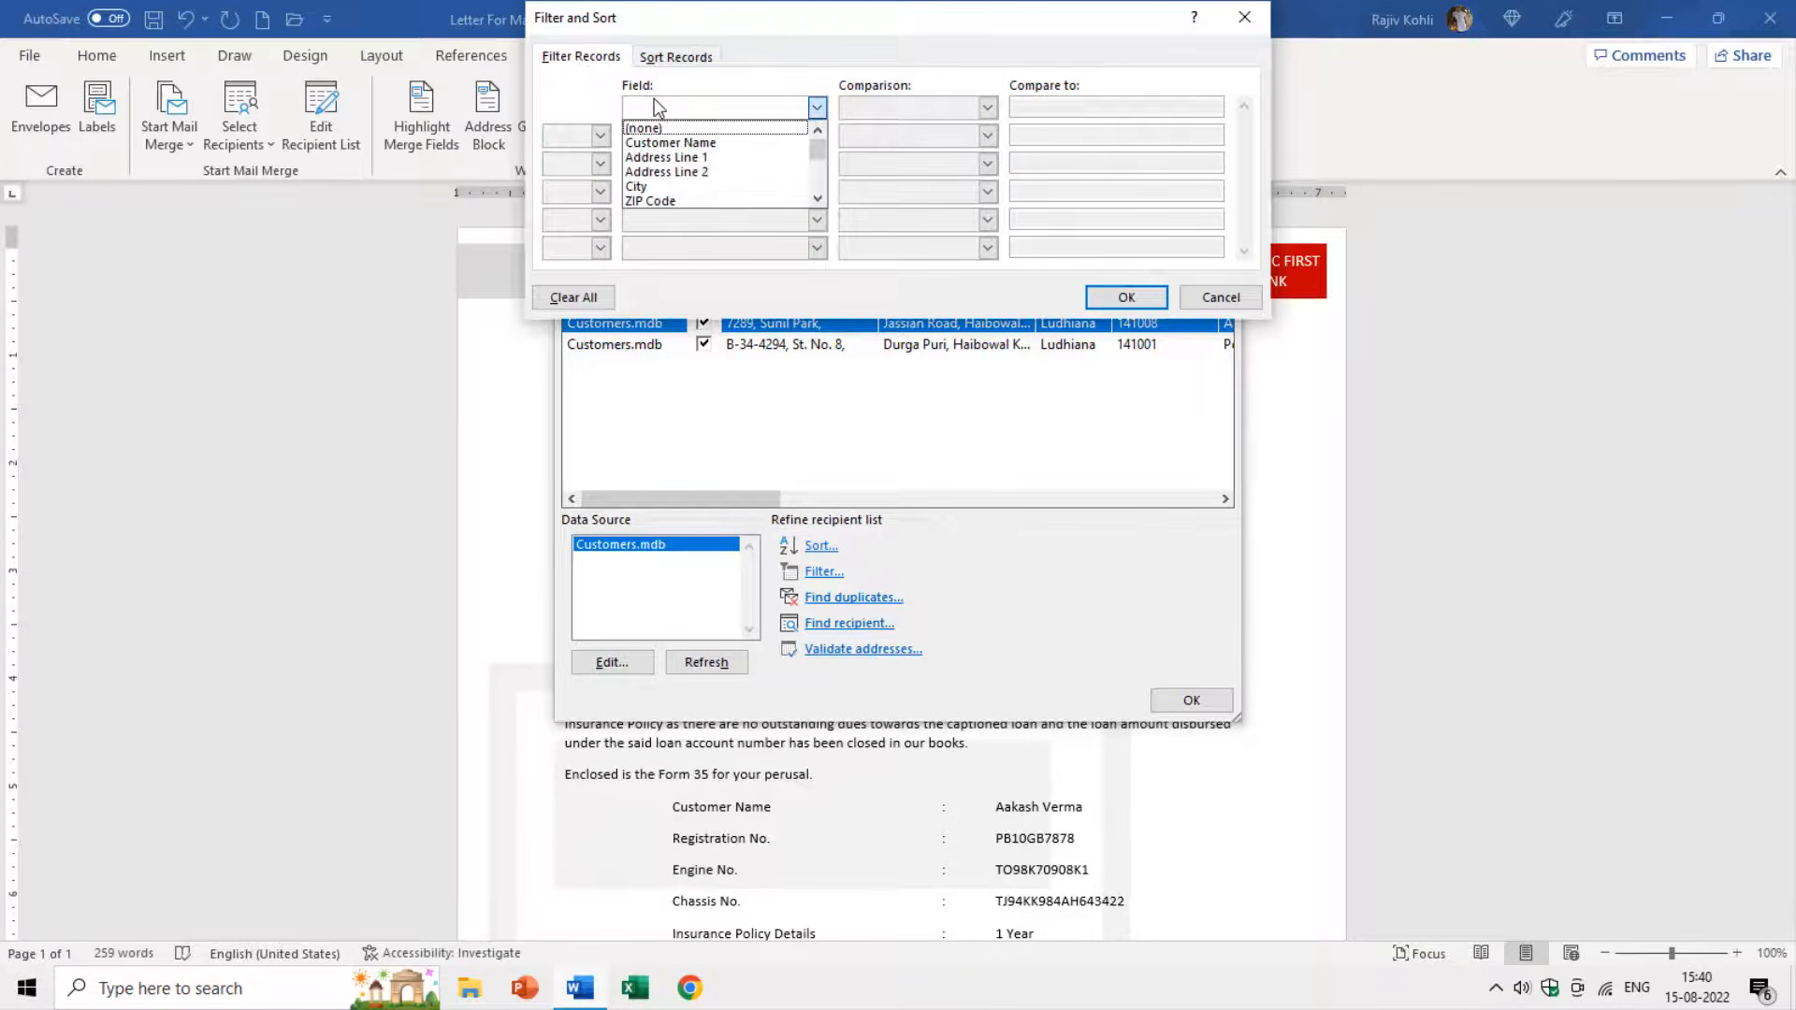
left_click(666, 201)
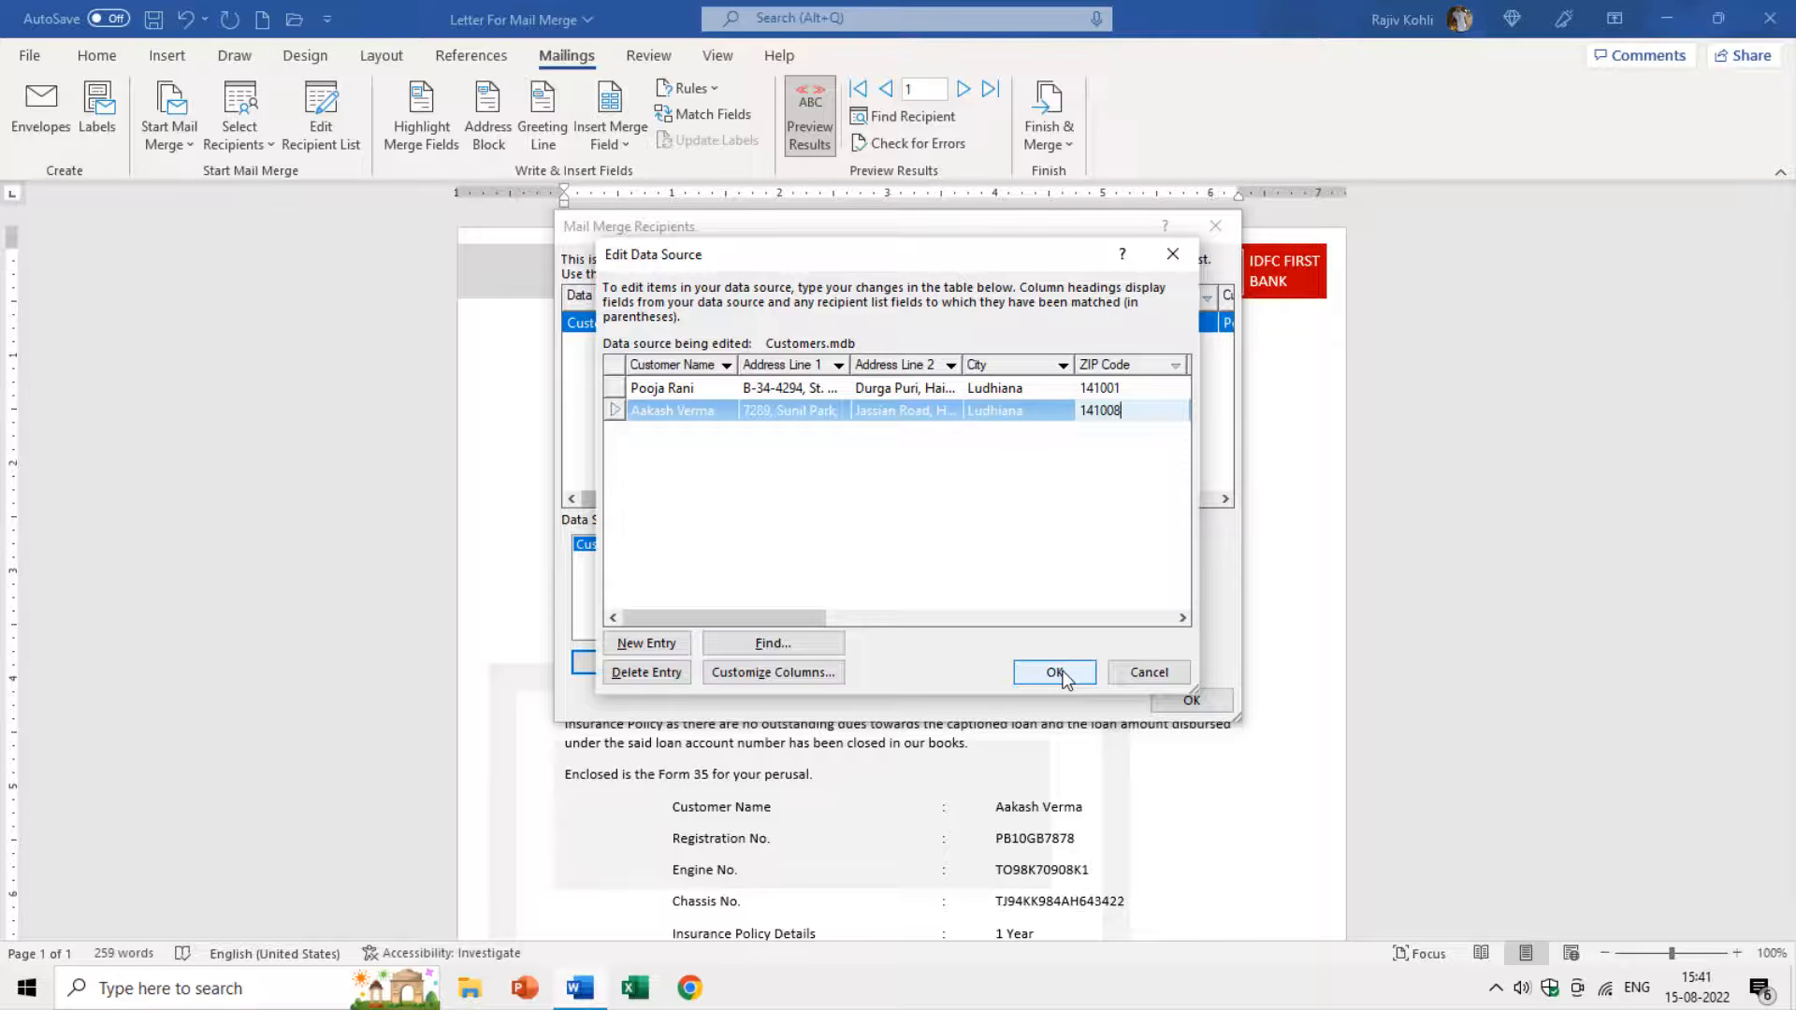
left_click(1055, 672)
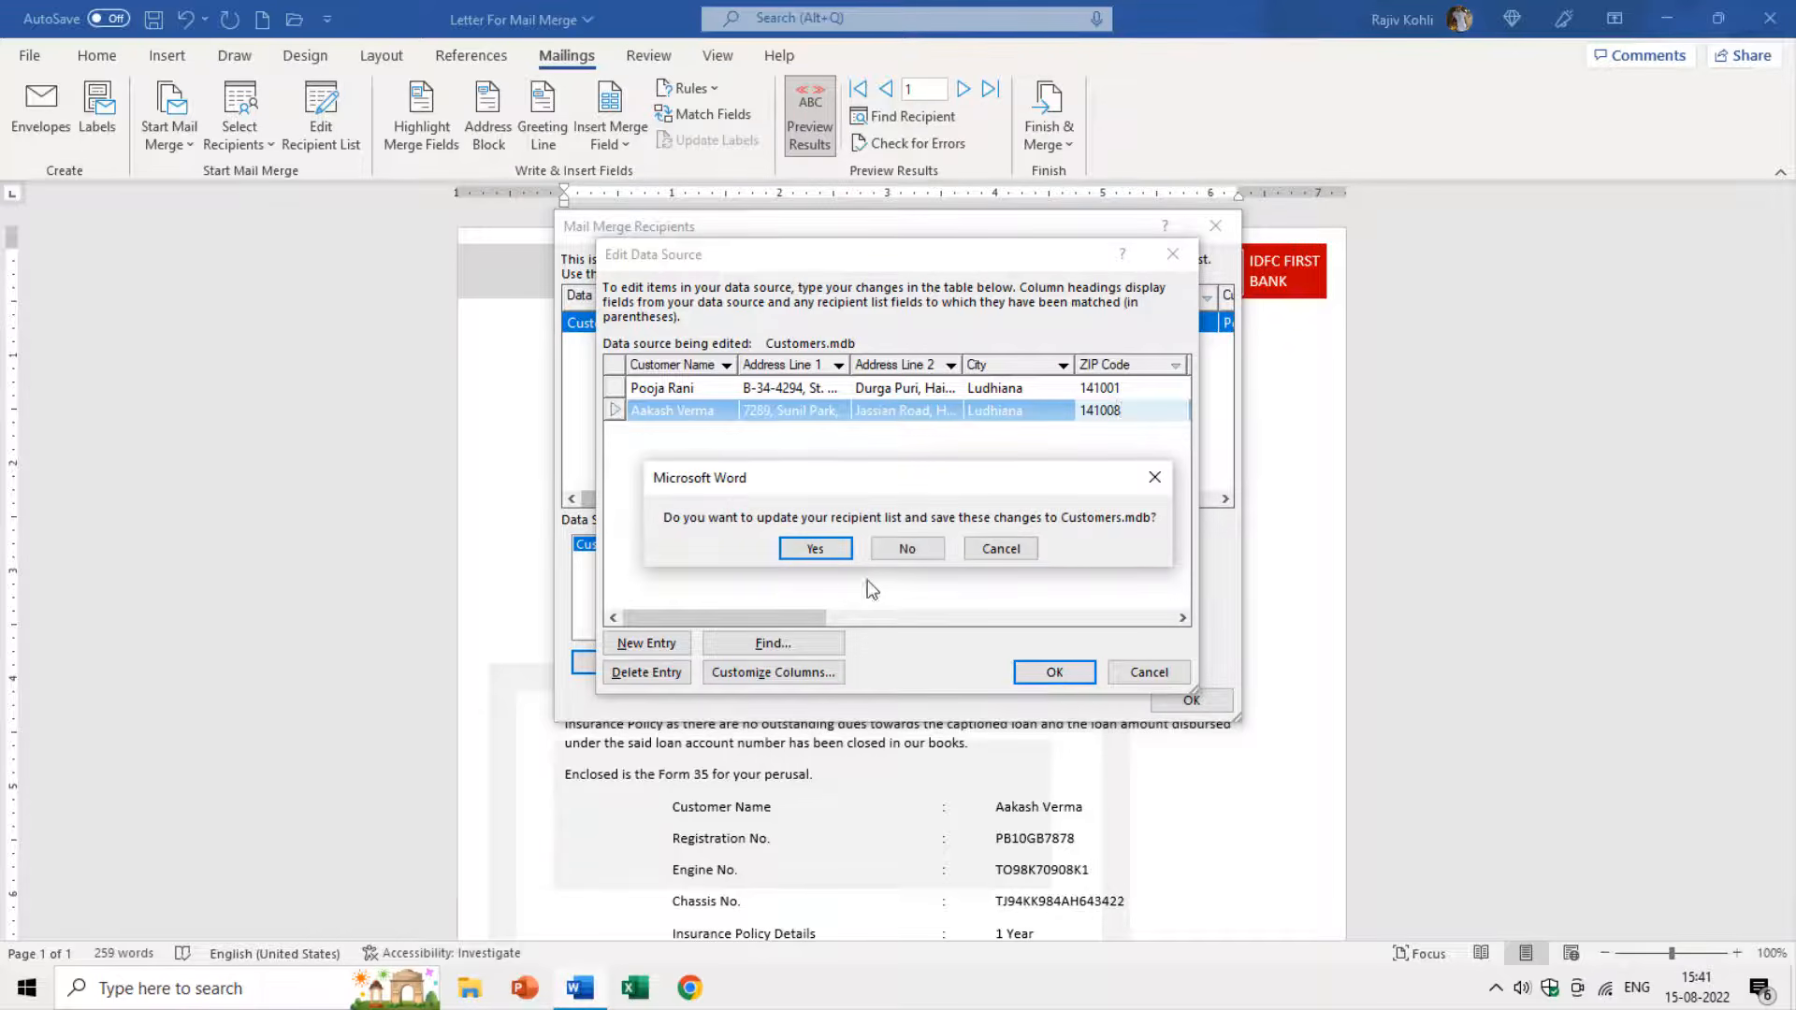
left_click(815, 548)
left_click(1152, 699)
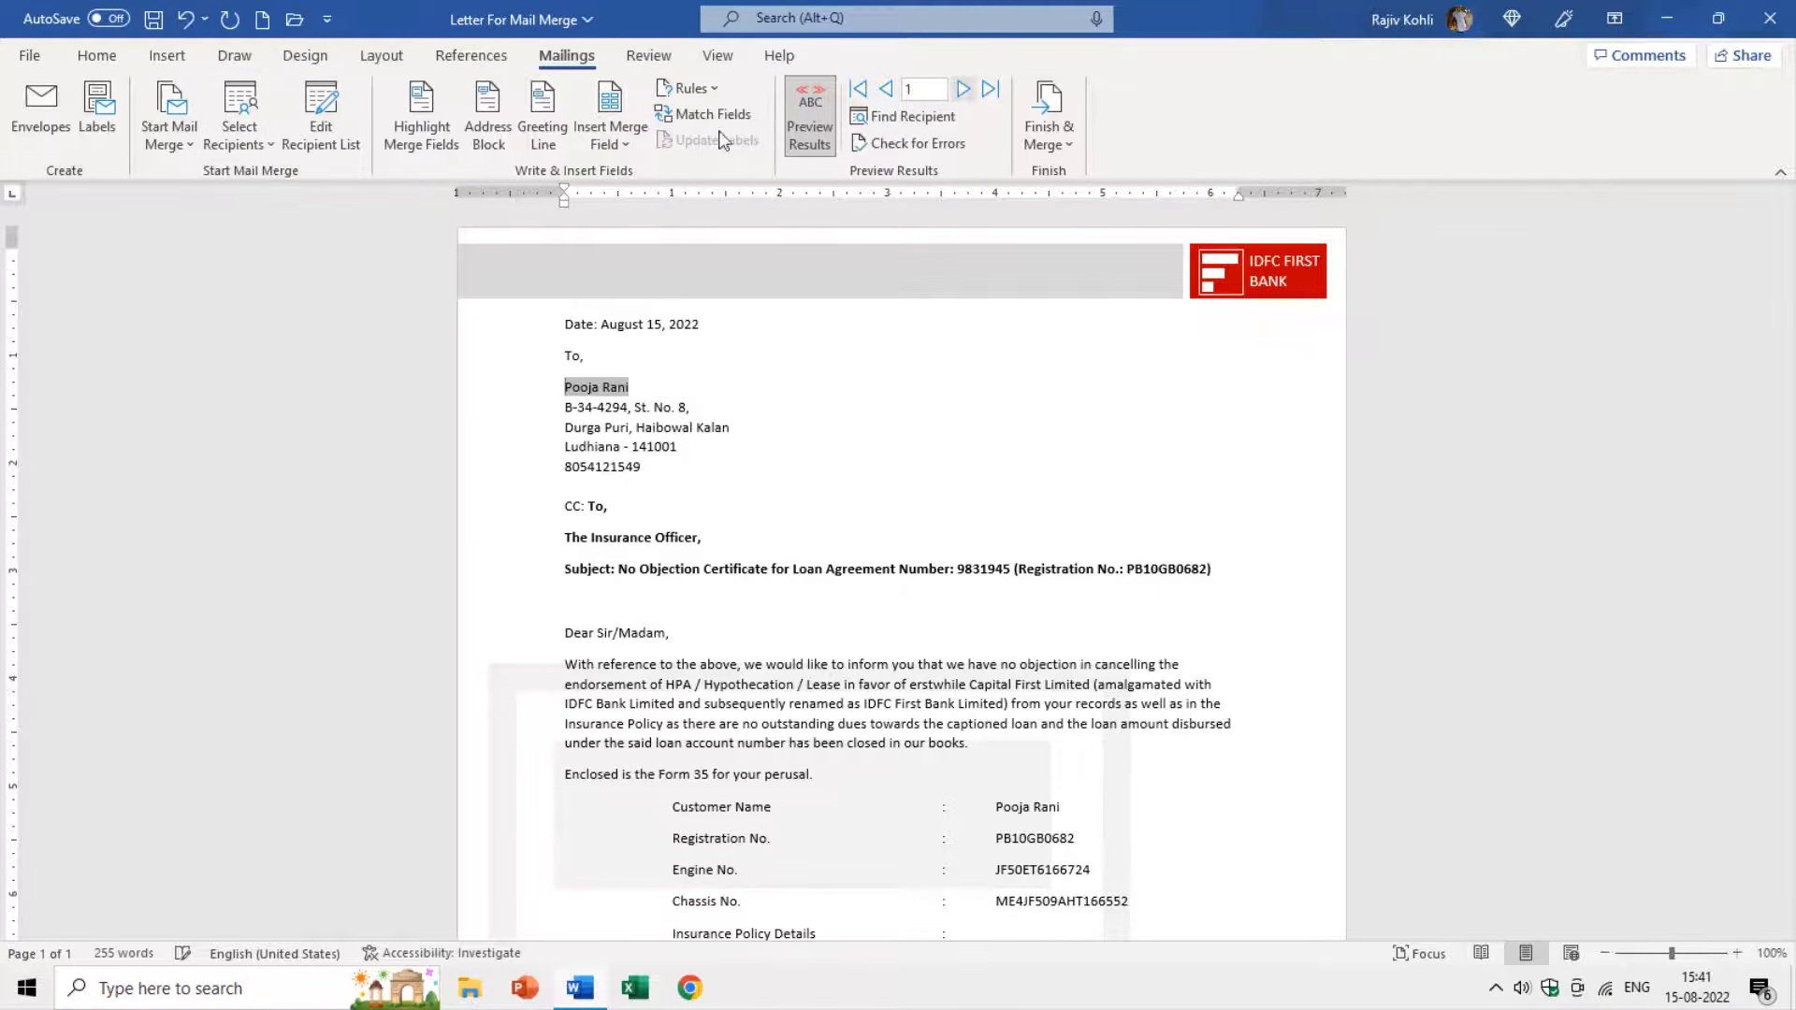
Clear the ZIP Code filter so all Customers.mdb recipients return.
left_click(341, 151)
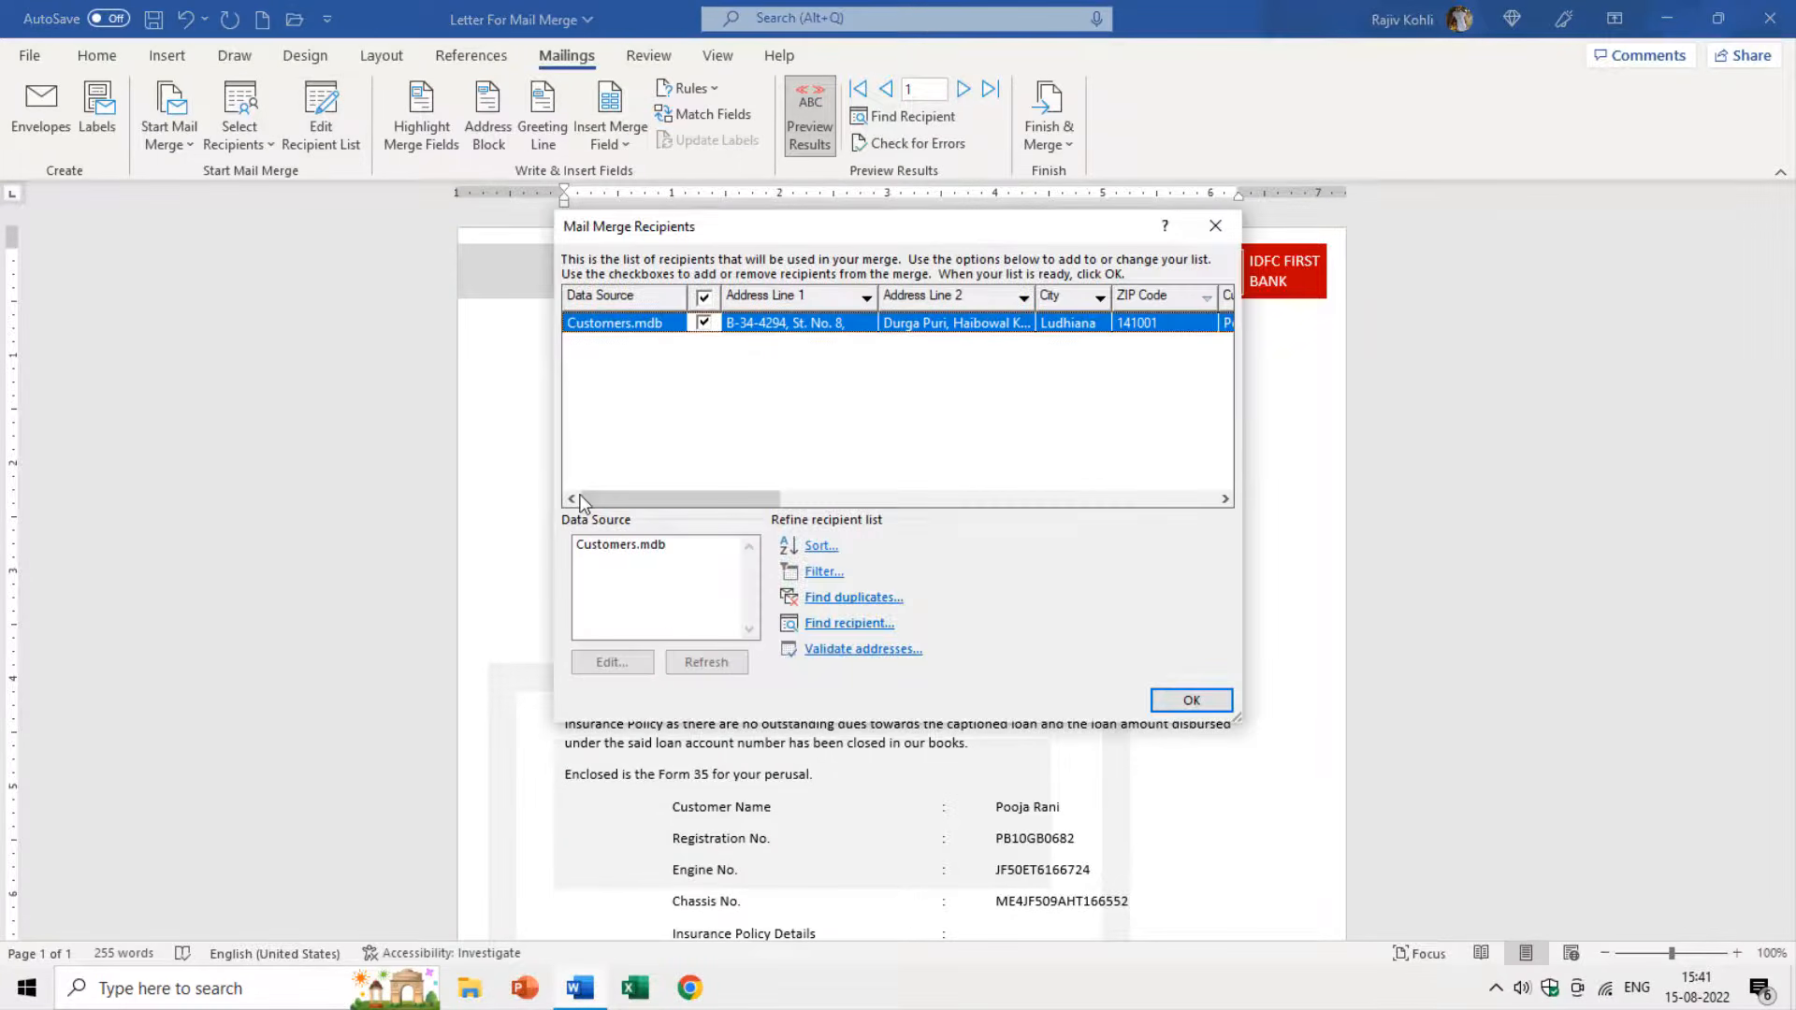
left_click(618, 544)
left_click(798, 571)
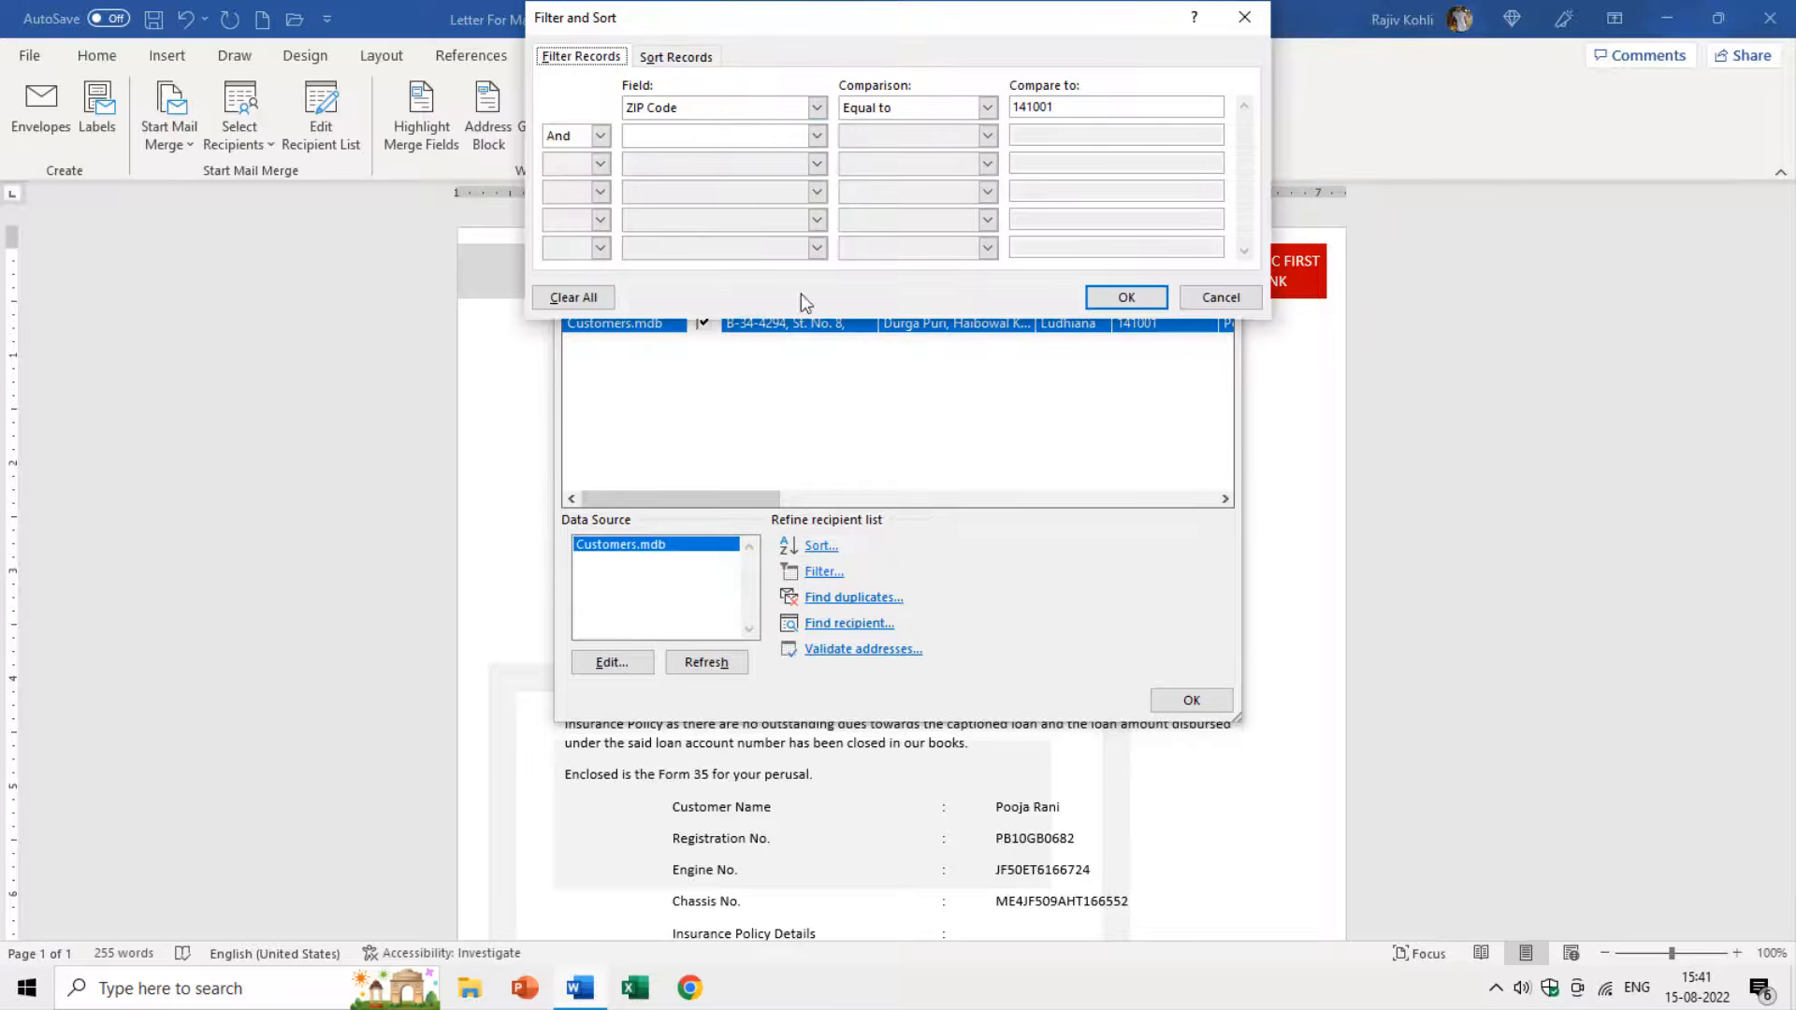
left_click(716, 109)
left_click(700, 129)
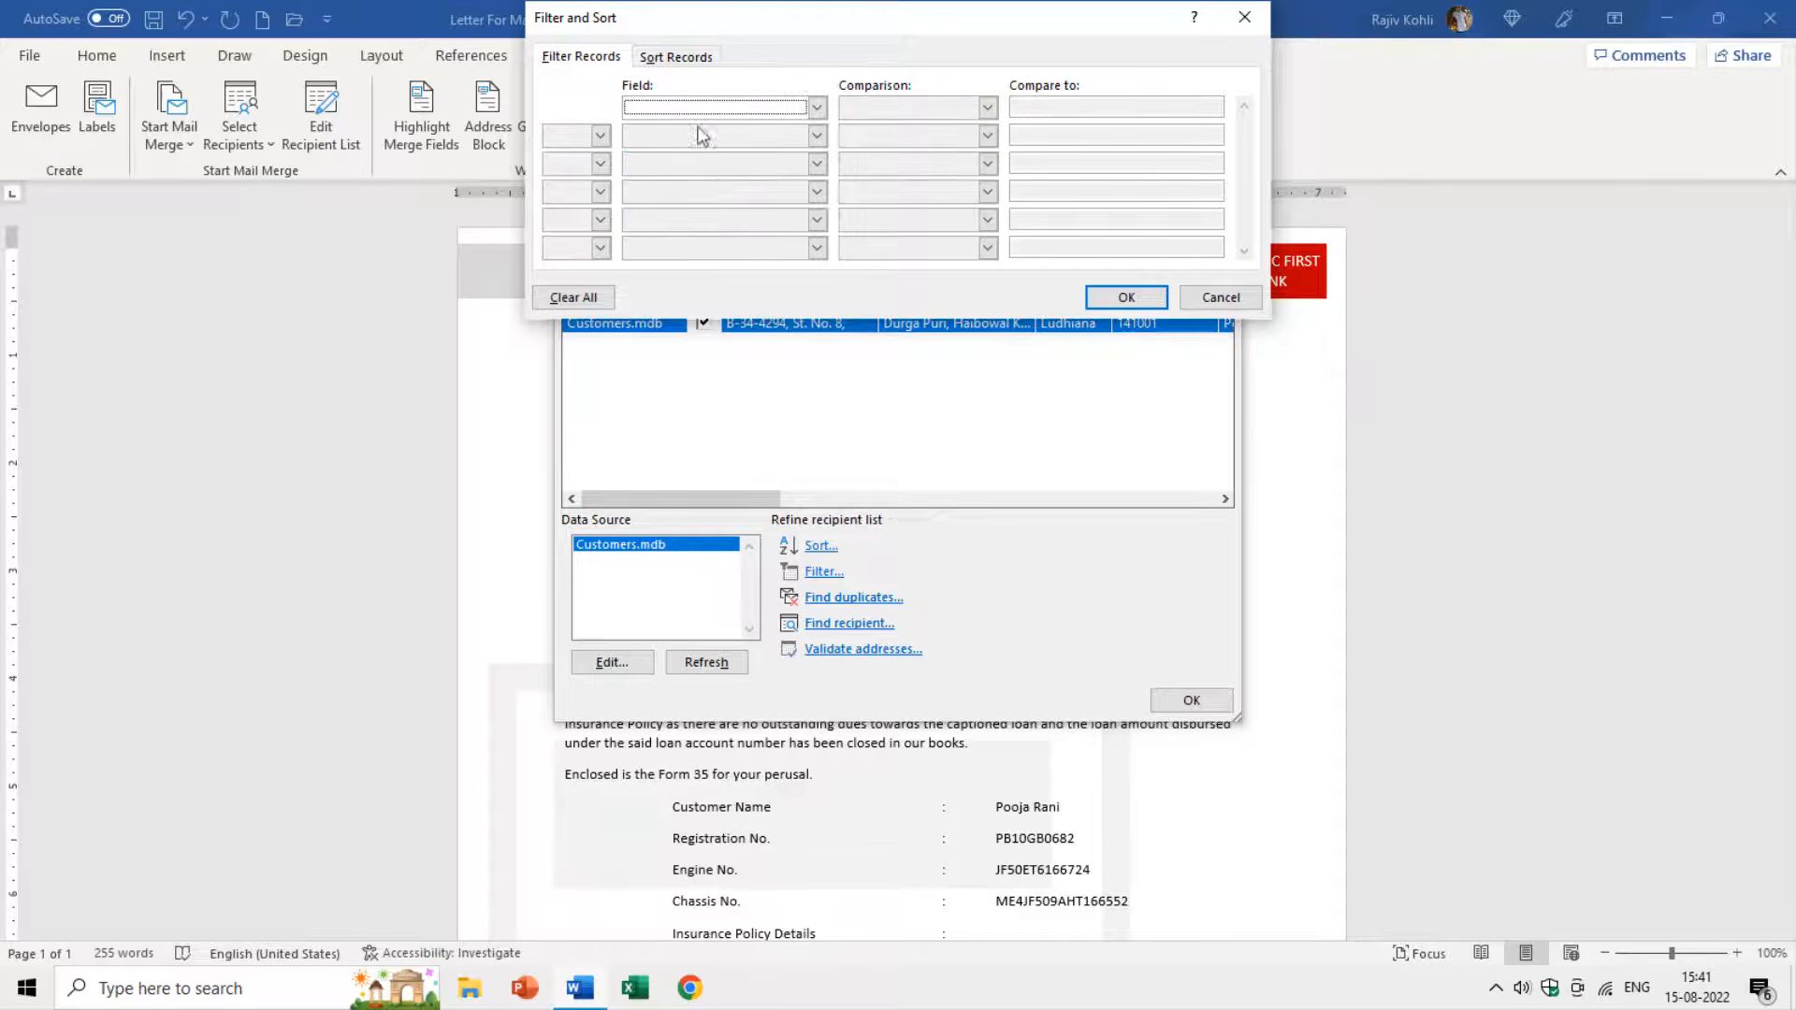
left_click(1126, 296)
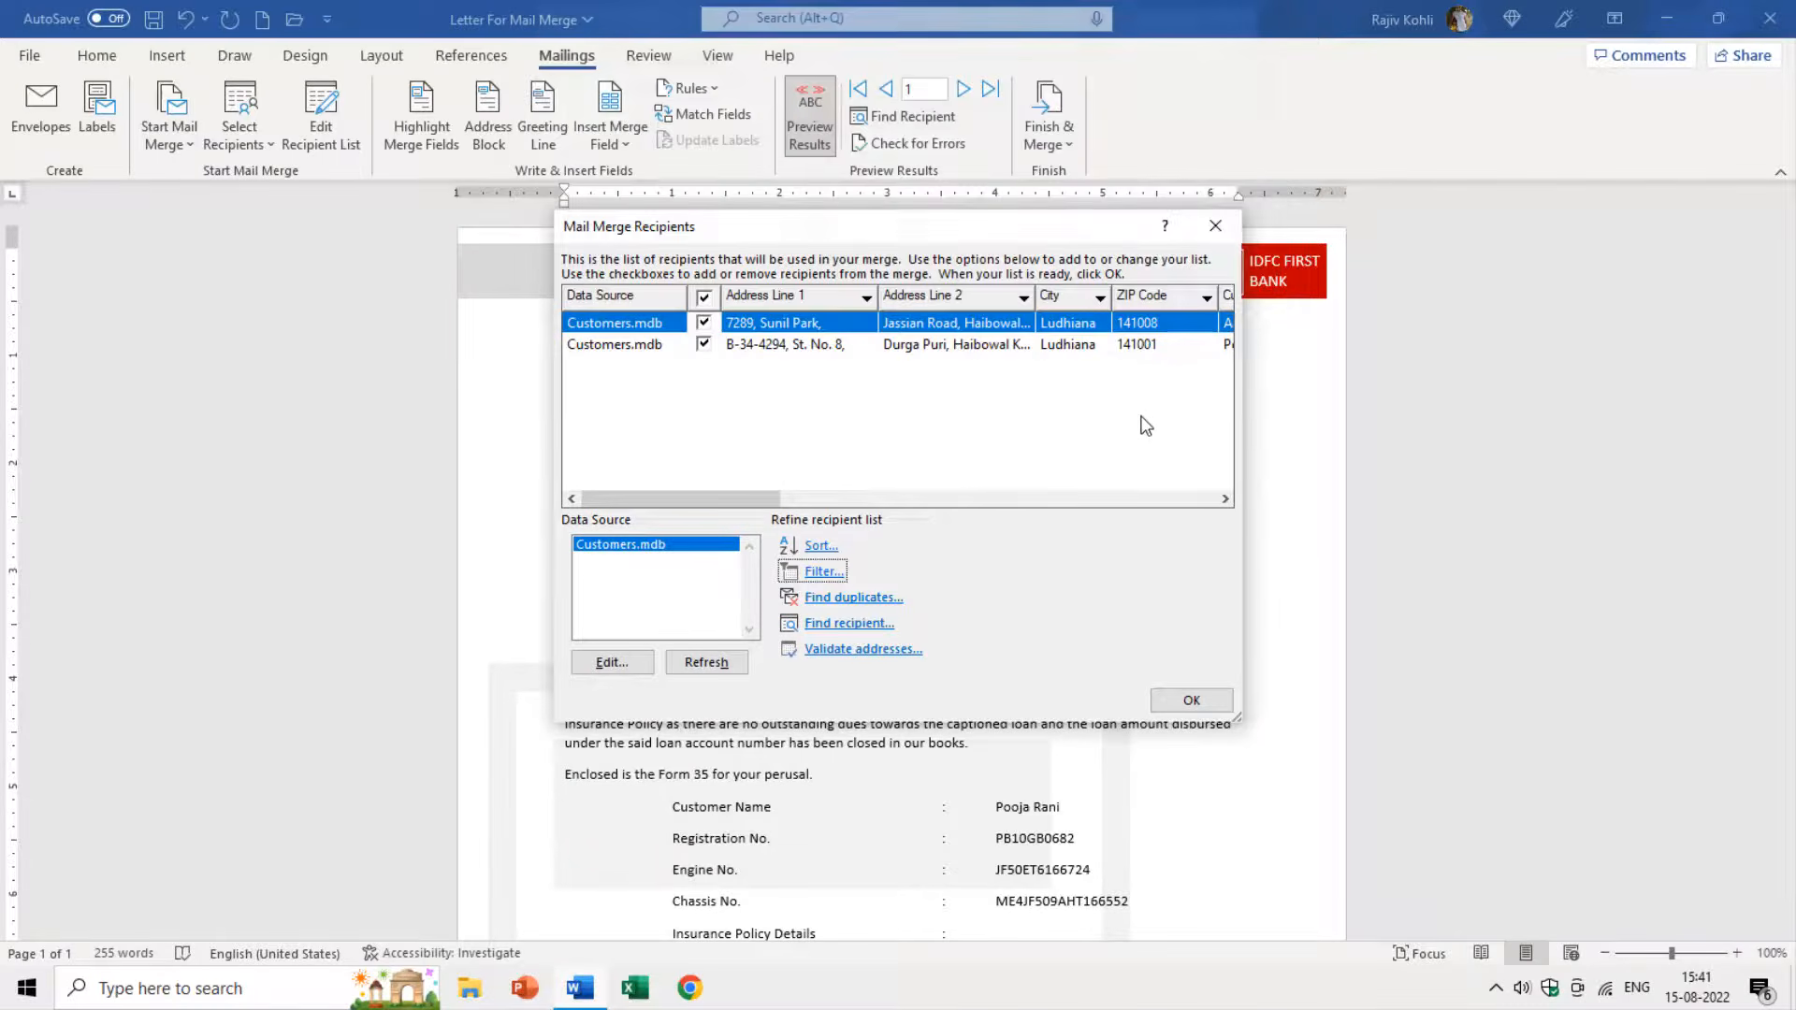
left_click(822, 572)
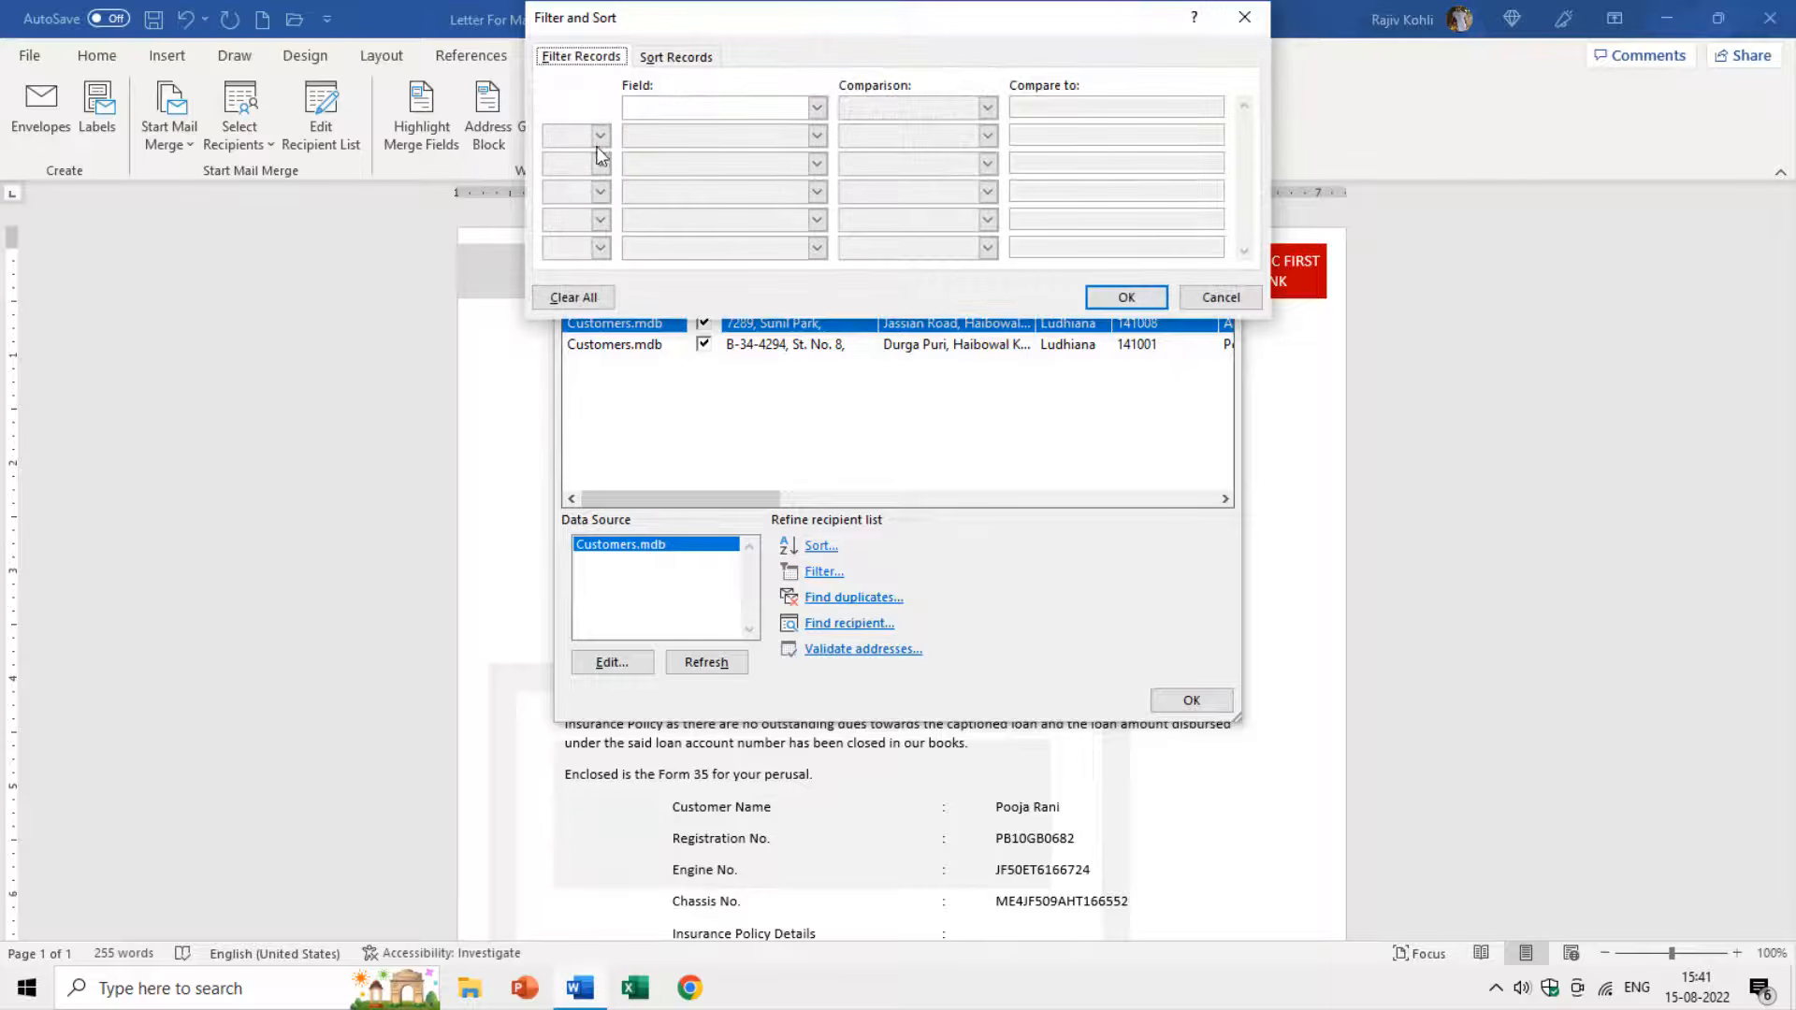
left_click(1142, 300)
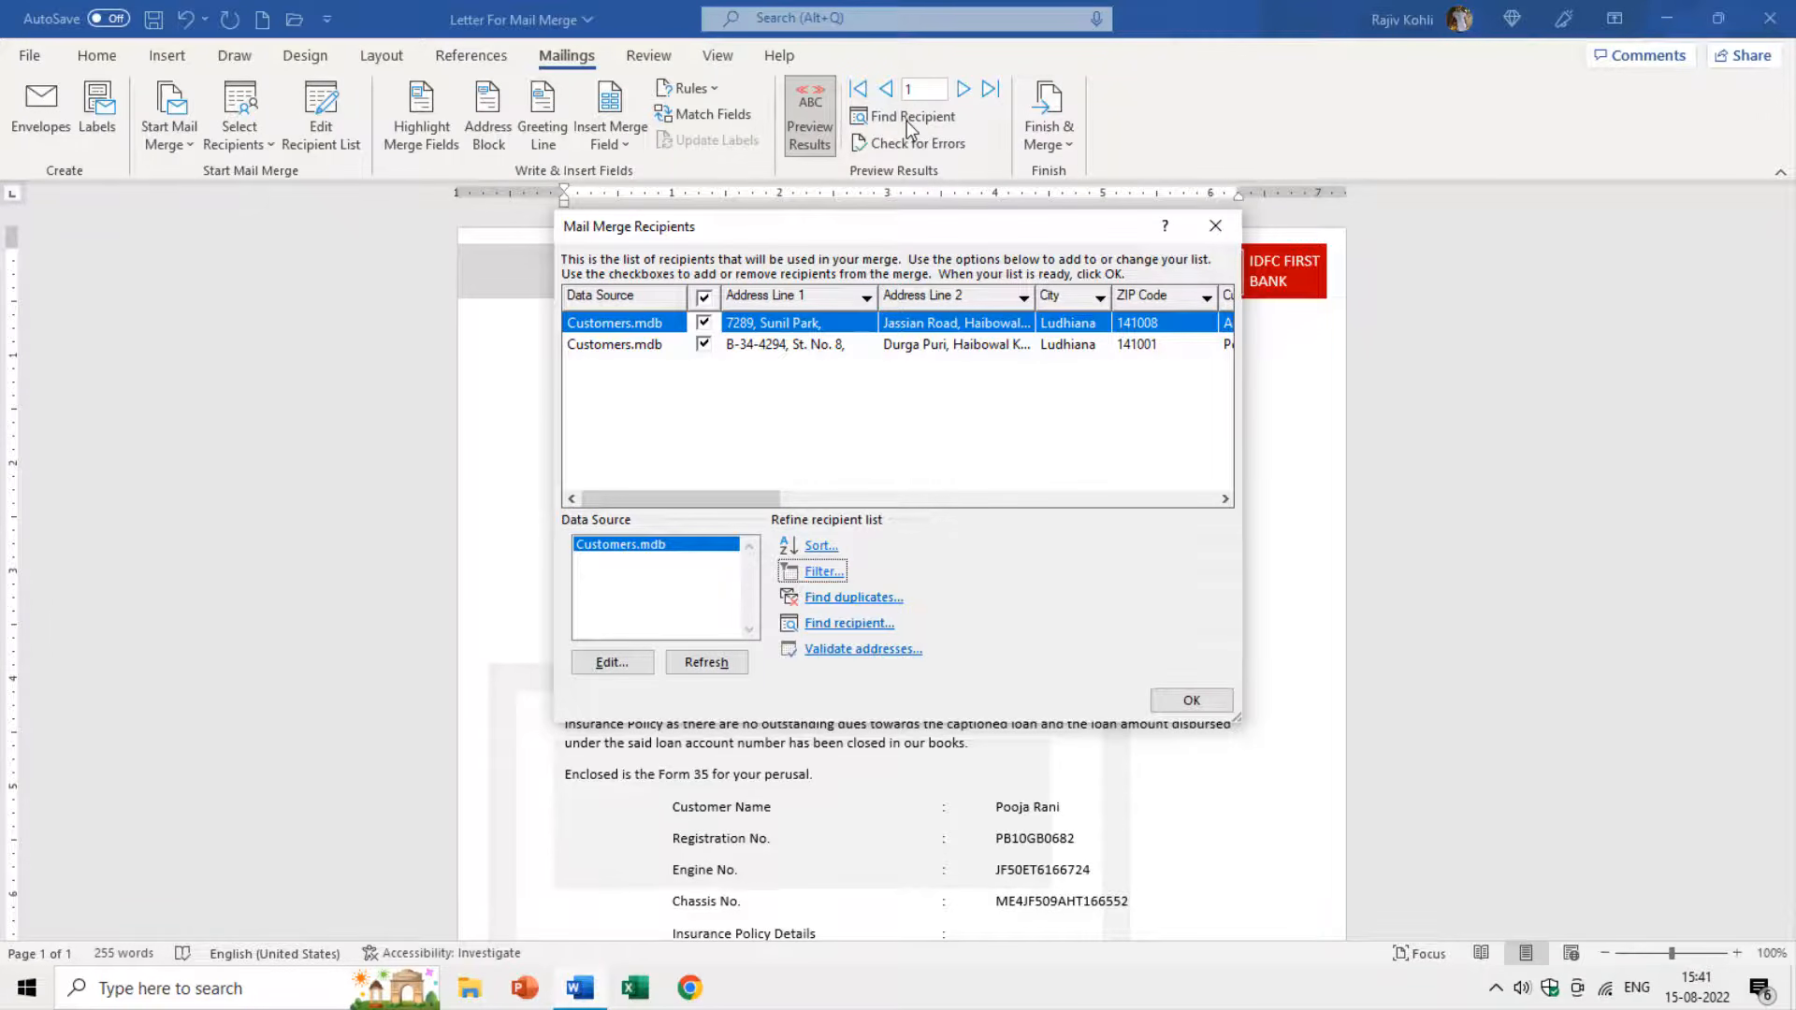
Check the recipient list for duplicates, then accept it and return to the letter.
left_click(870, 598)
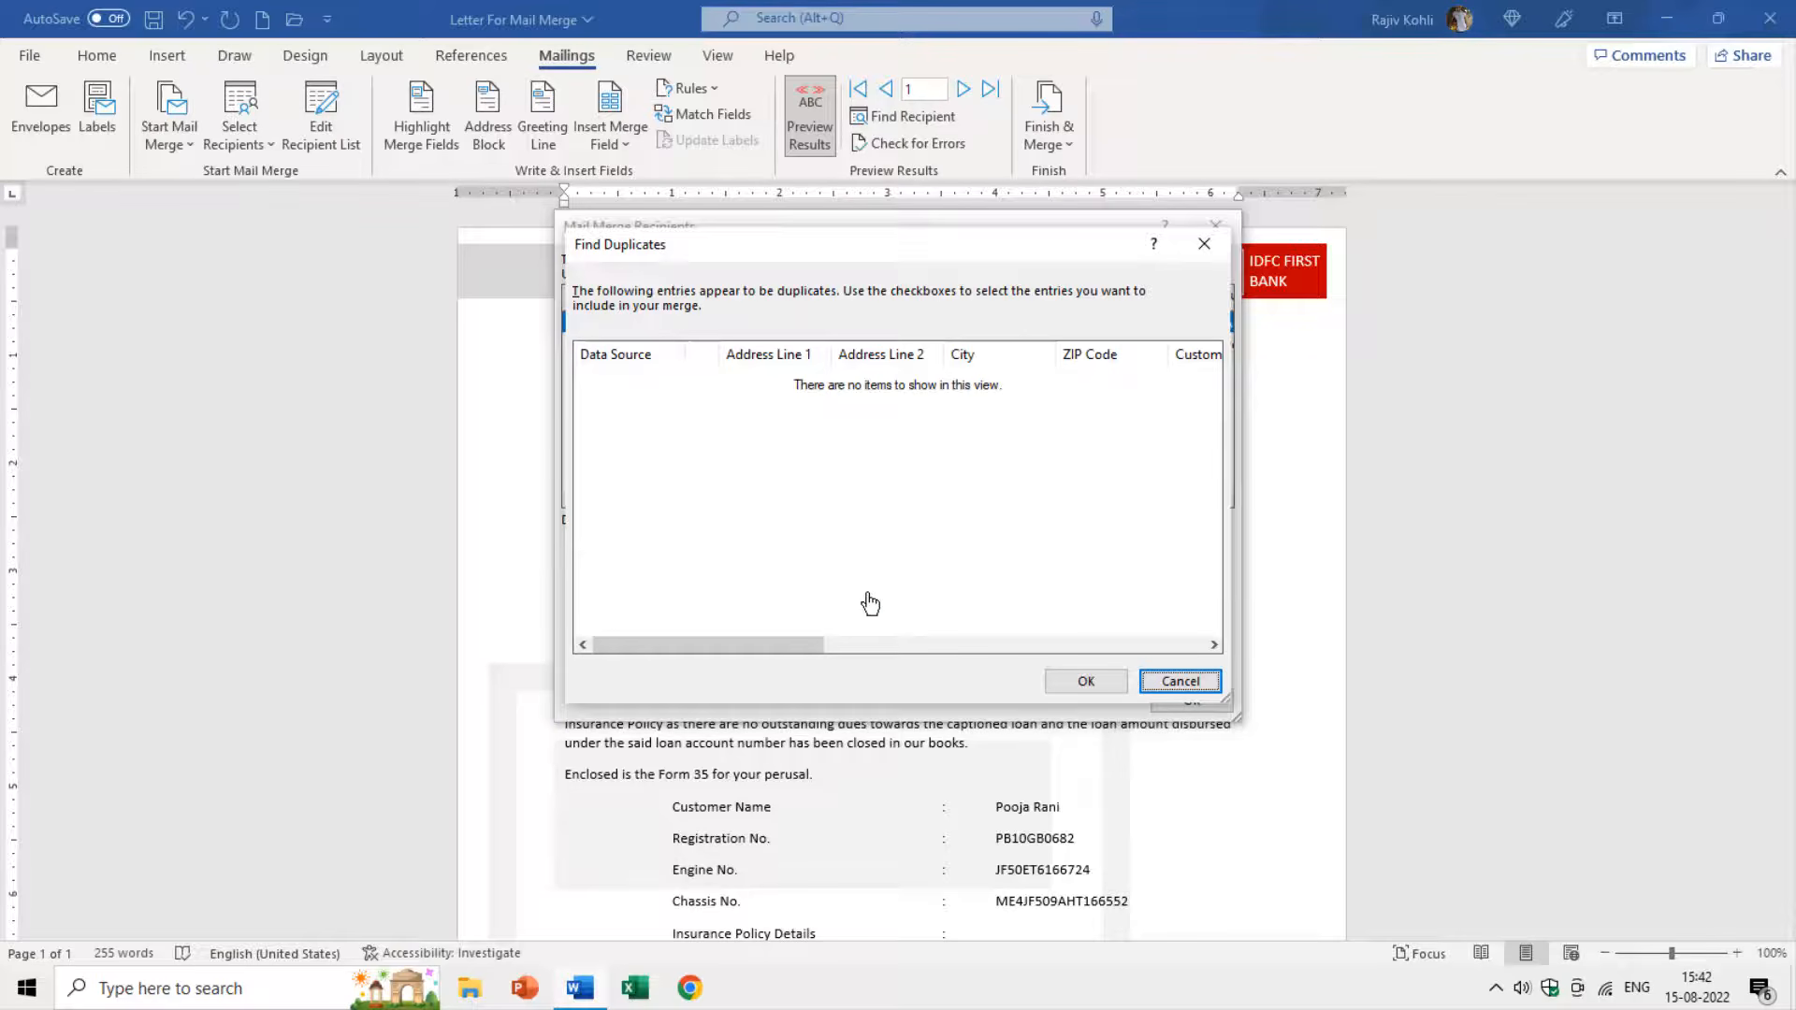
left_click(1085, 681)
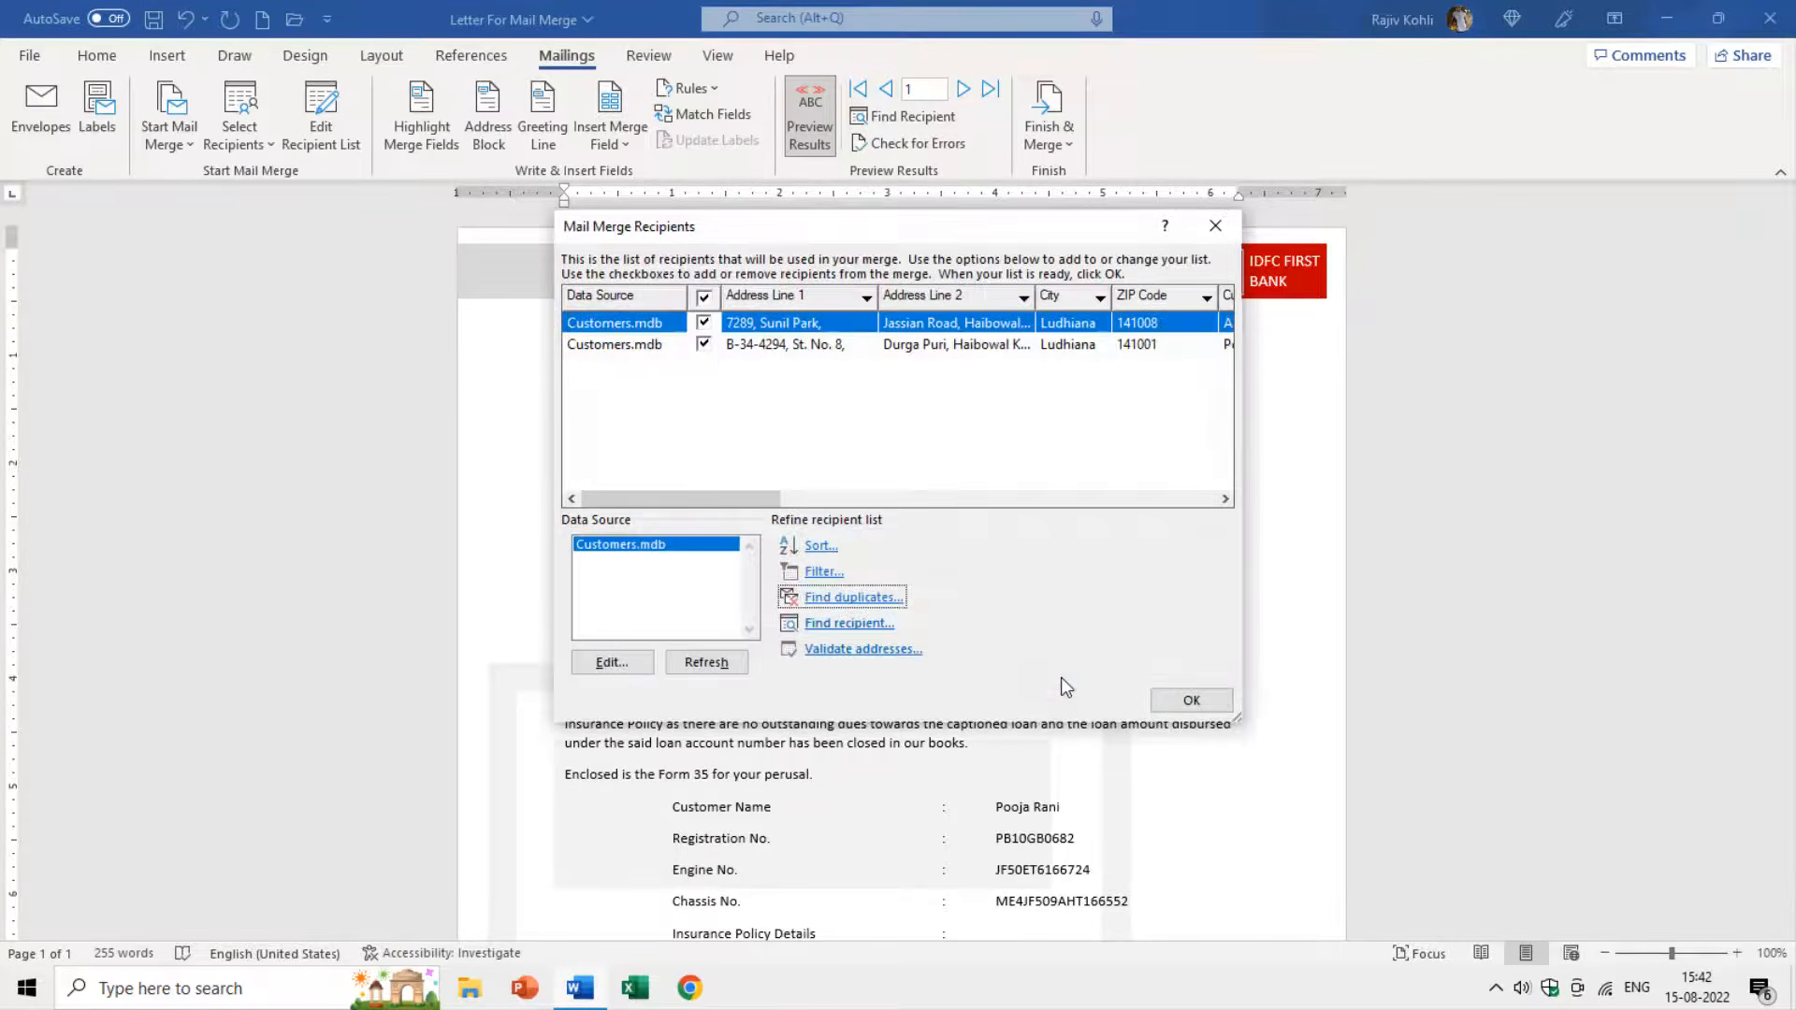
left_click(1190, 701)
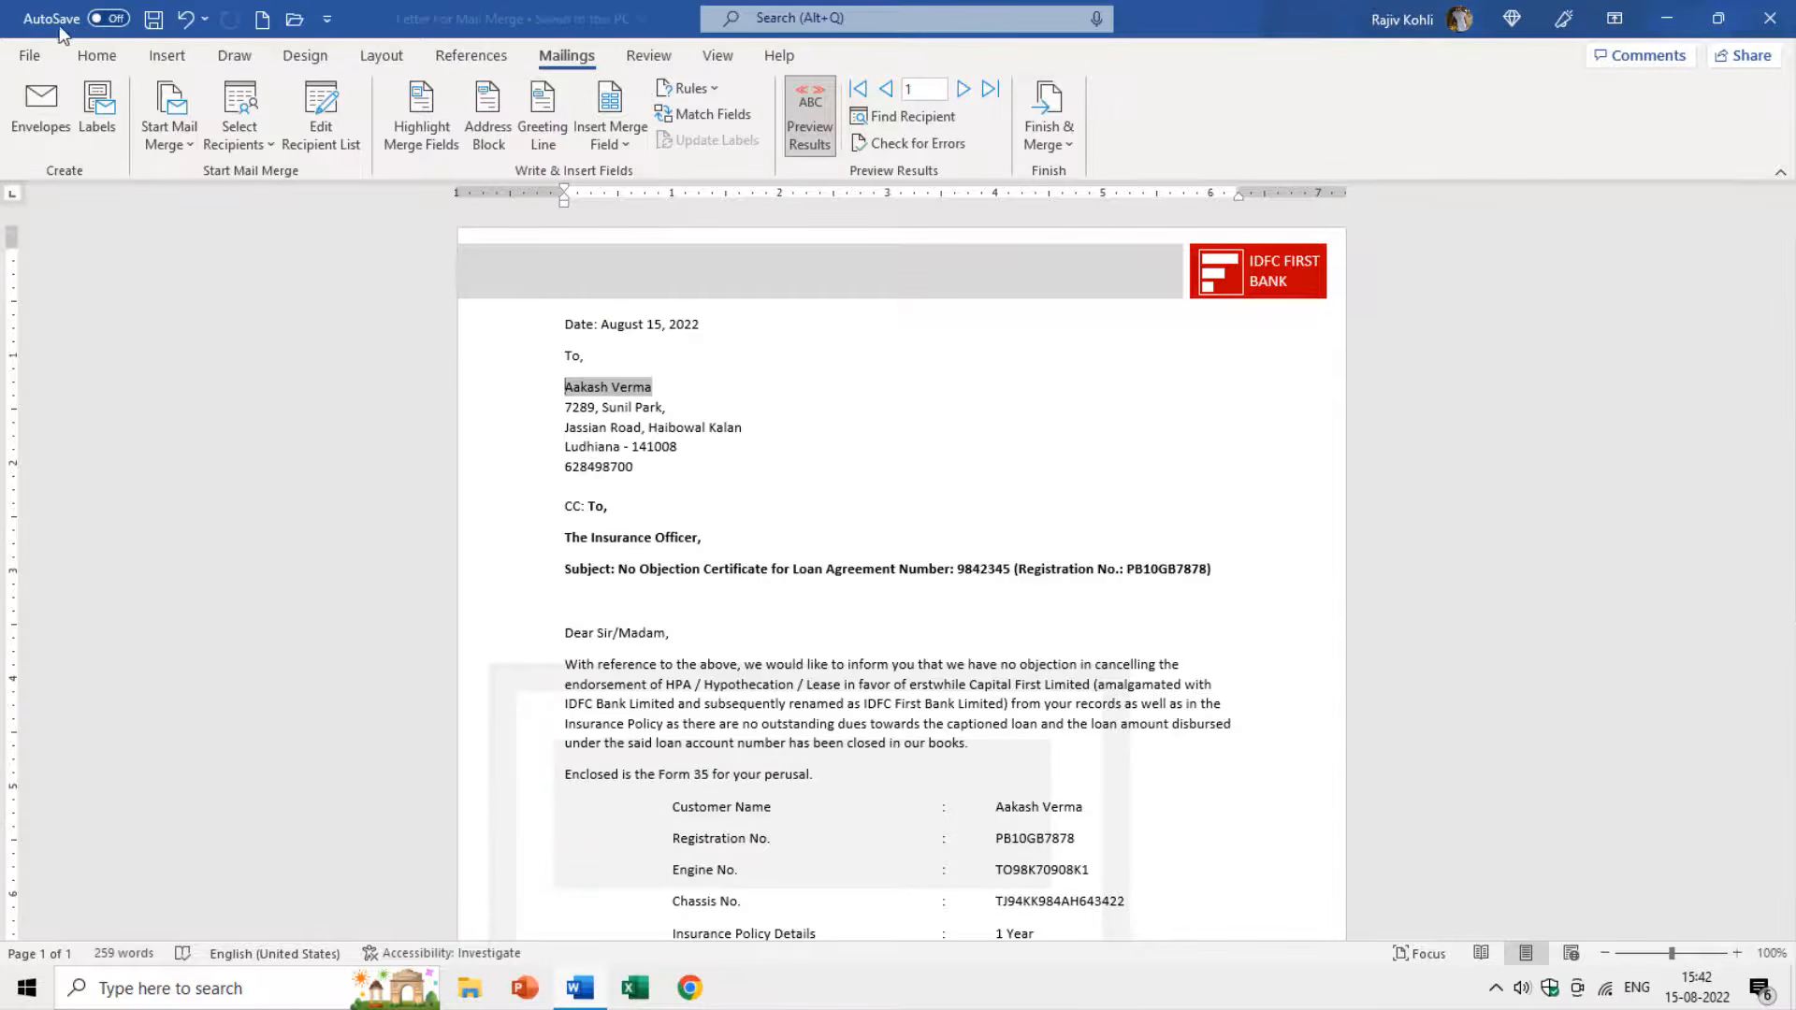
left_click(29, 55)
Close the merge letter and create a new blank document.
left_click(87, 584)
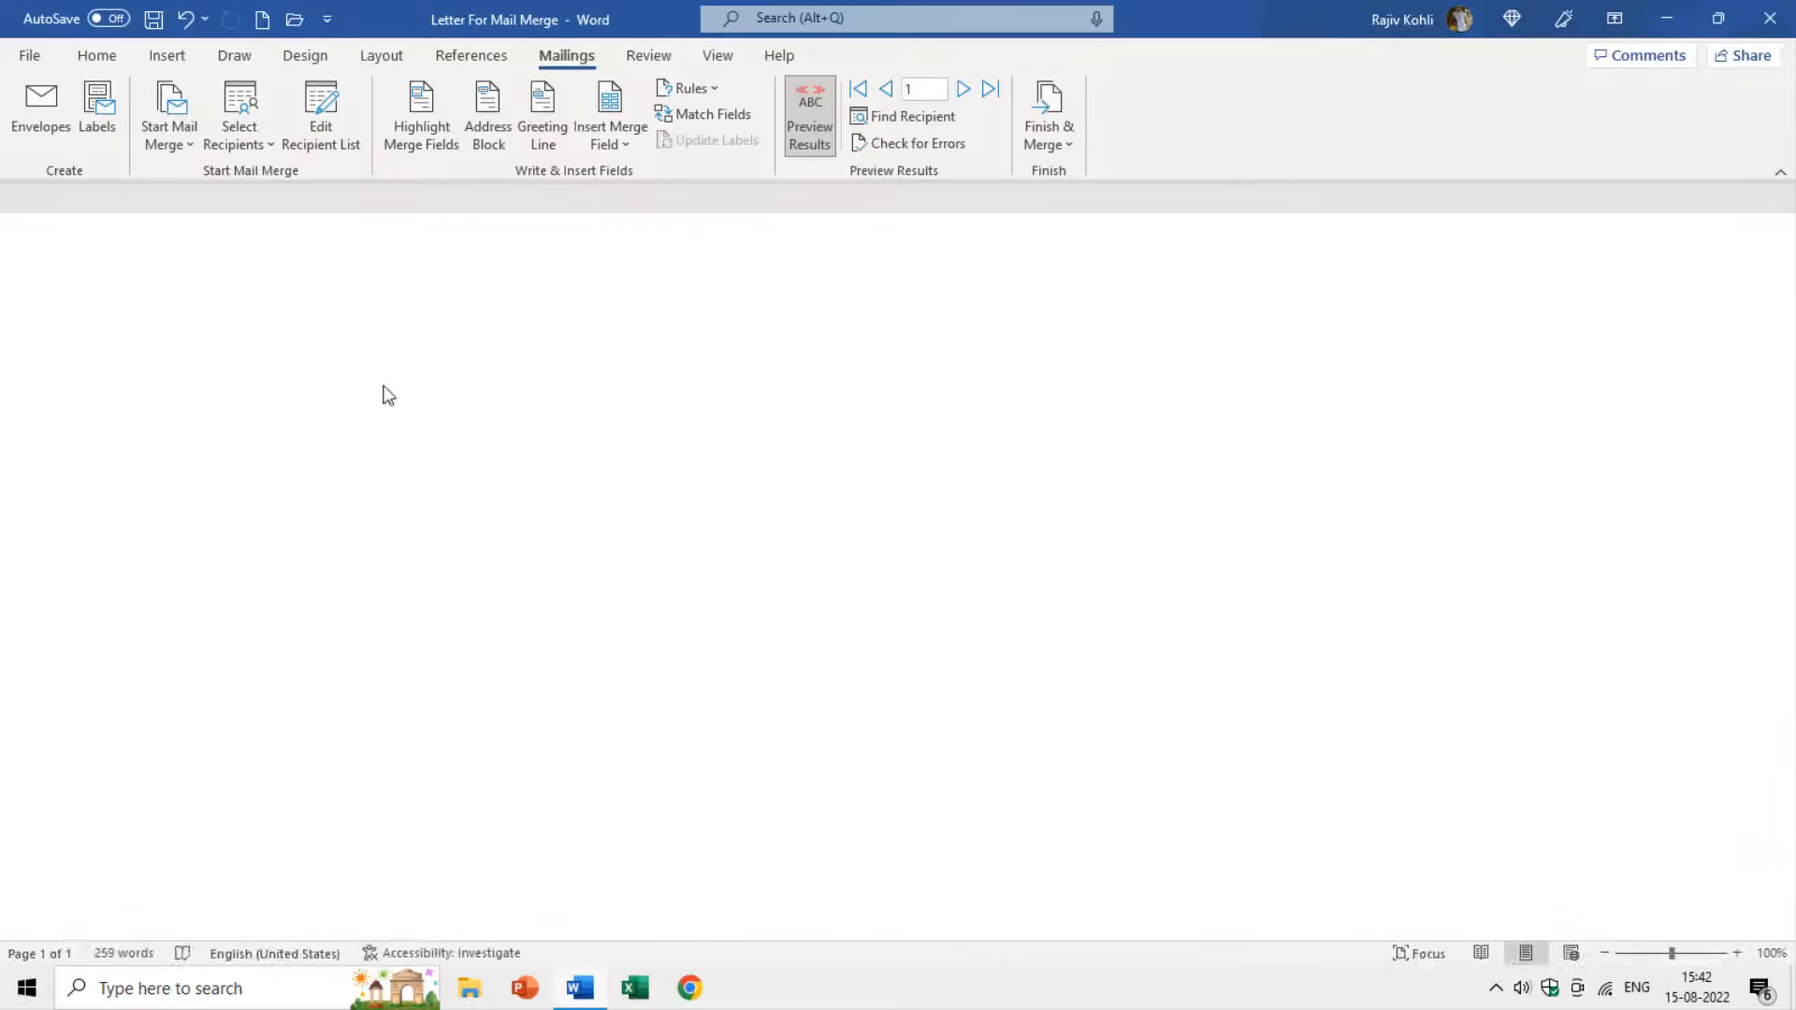
left_click(17, 55)
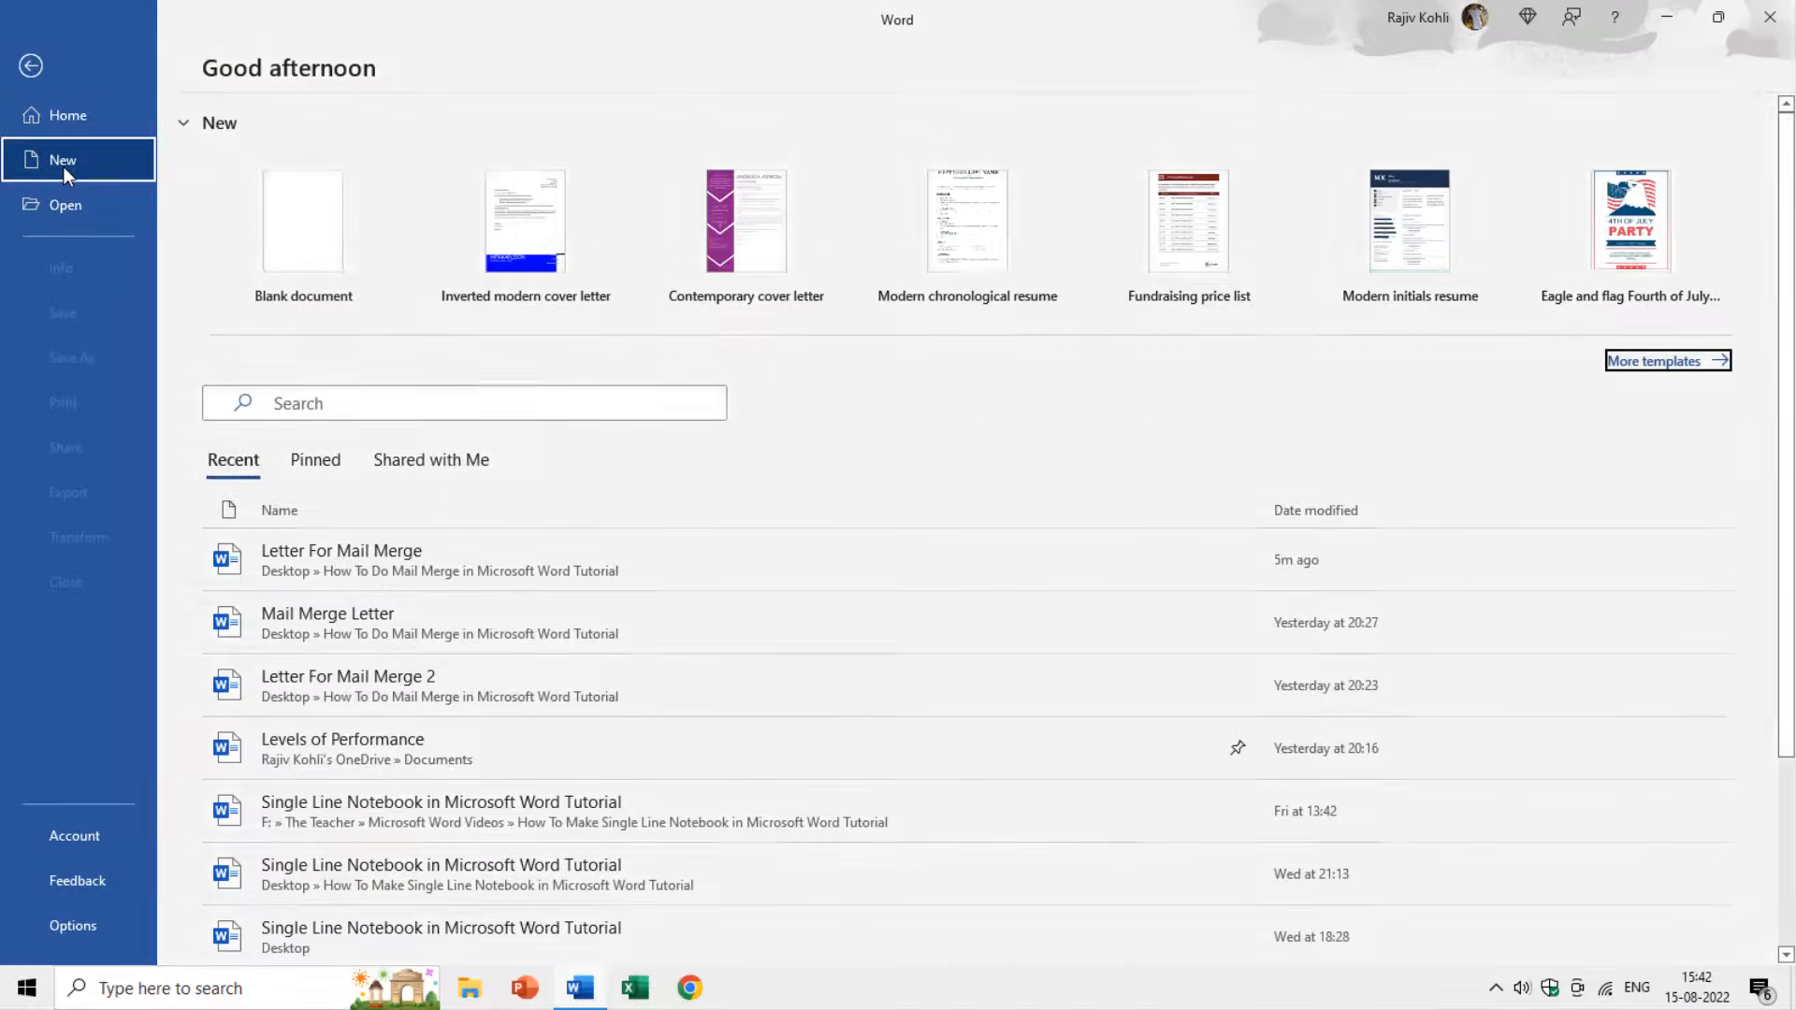
left_click(63, 166)
left_click(371, 243)
Type 'To,' and, on a line below, 'Sub.:'.
type("T")
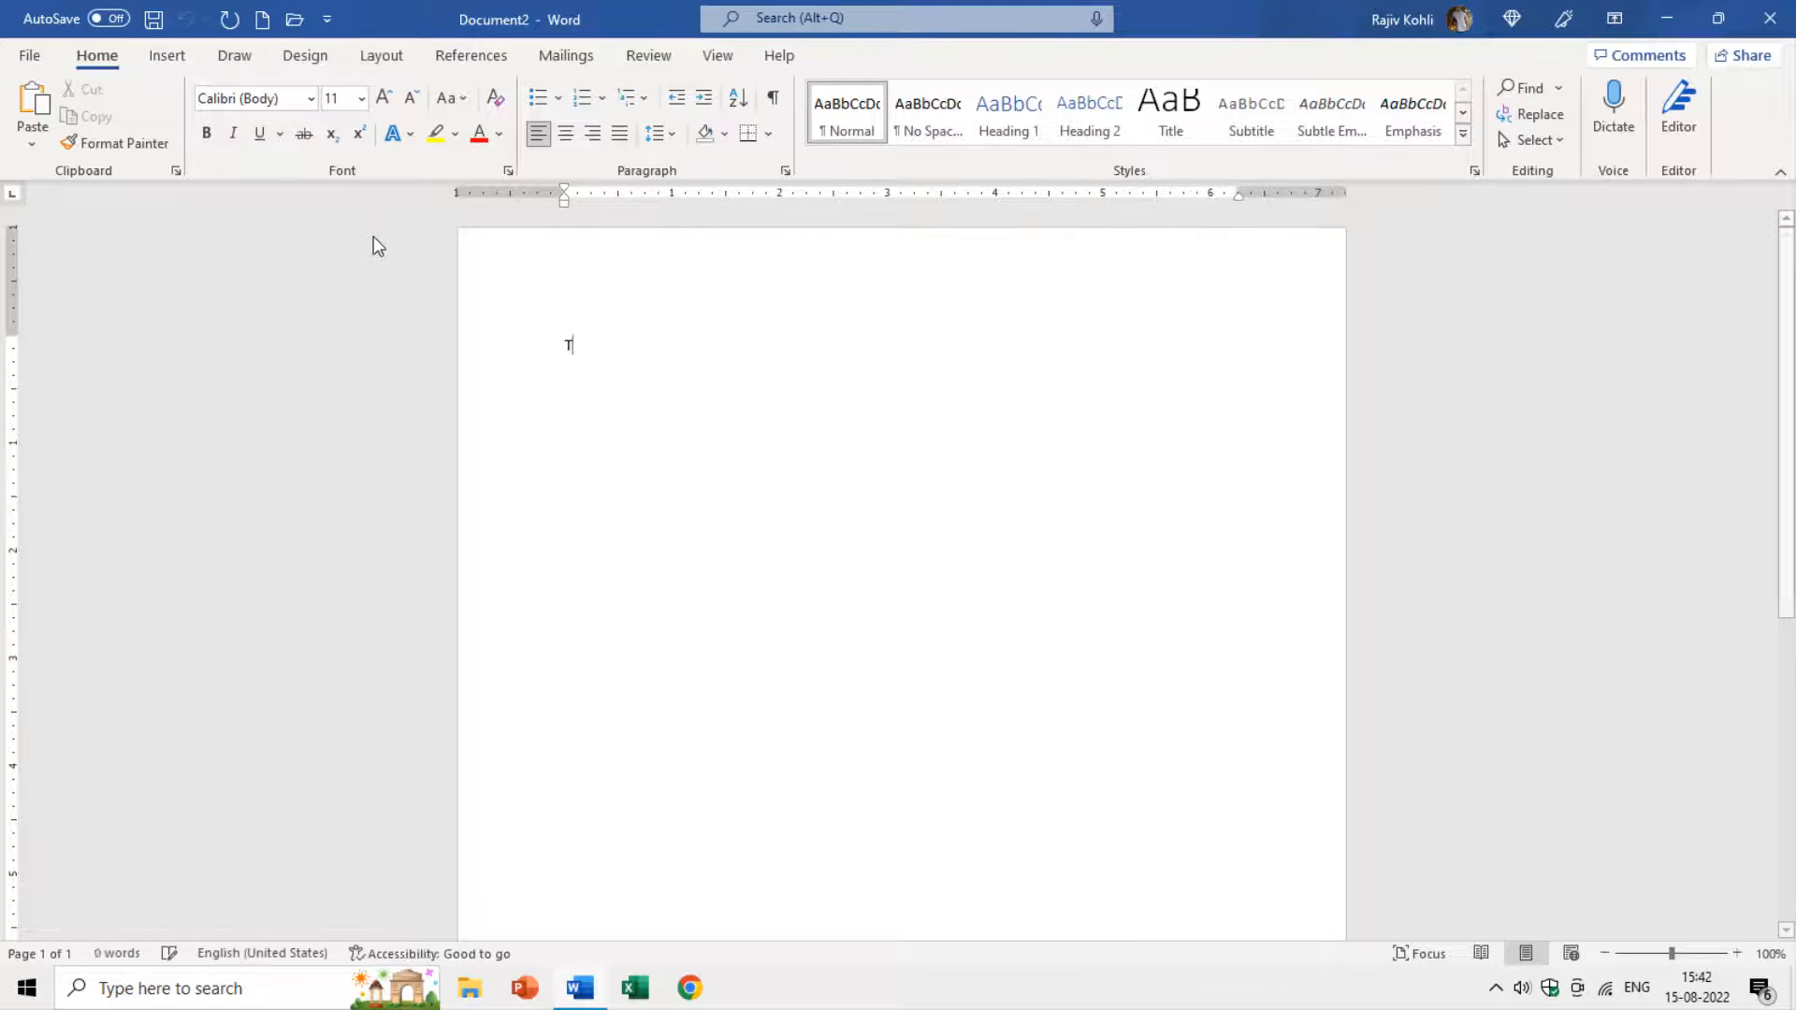
type("o,")
key("Return")
key("Return")
key("Return")
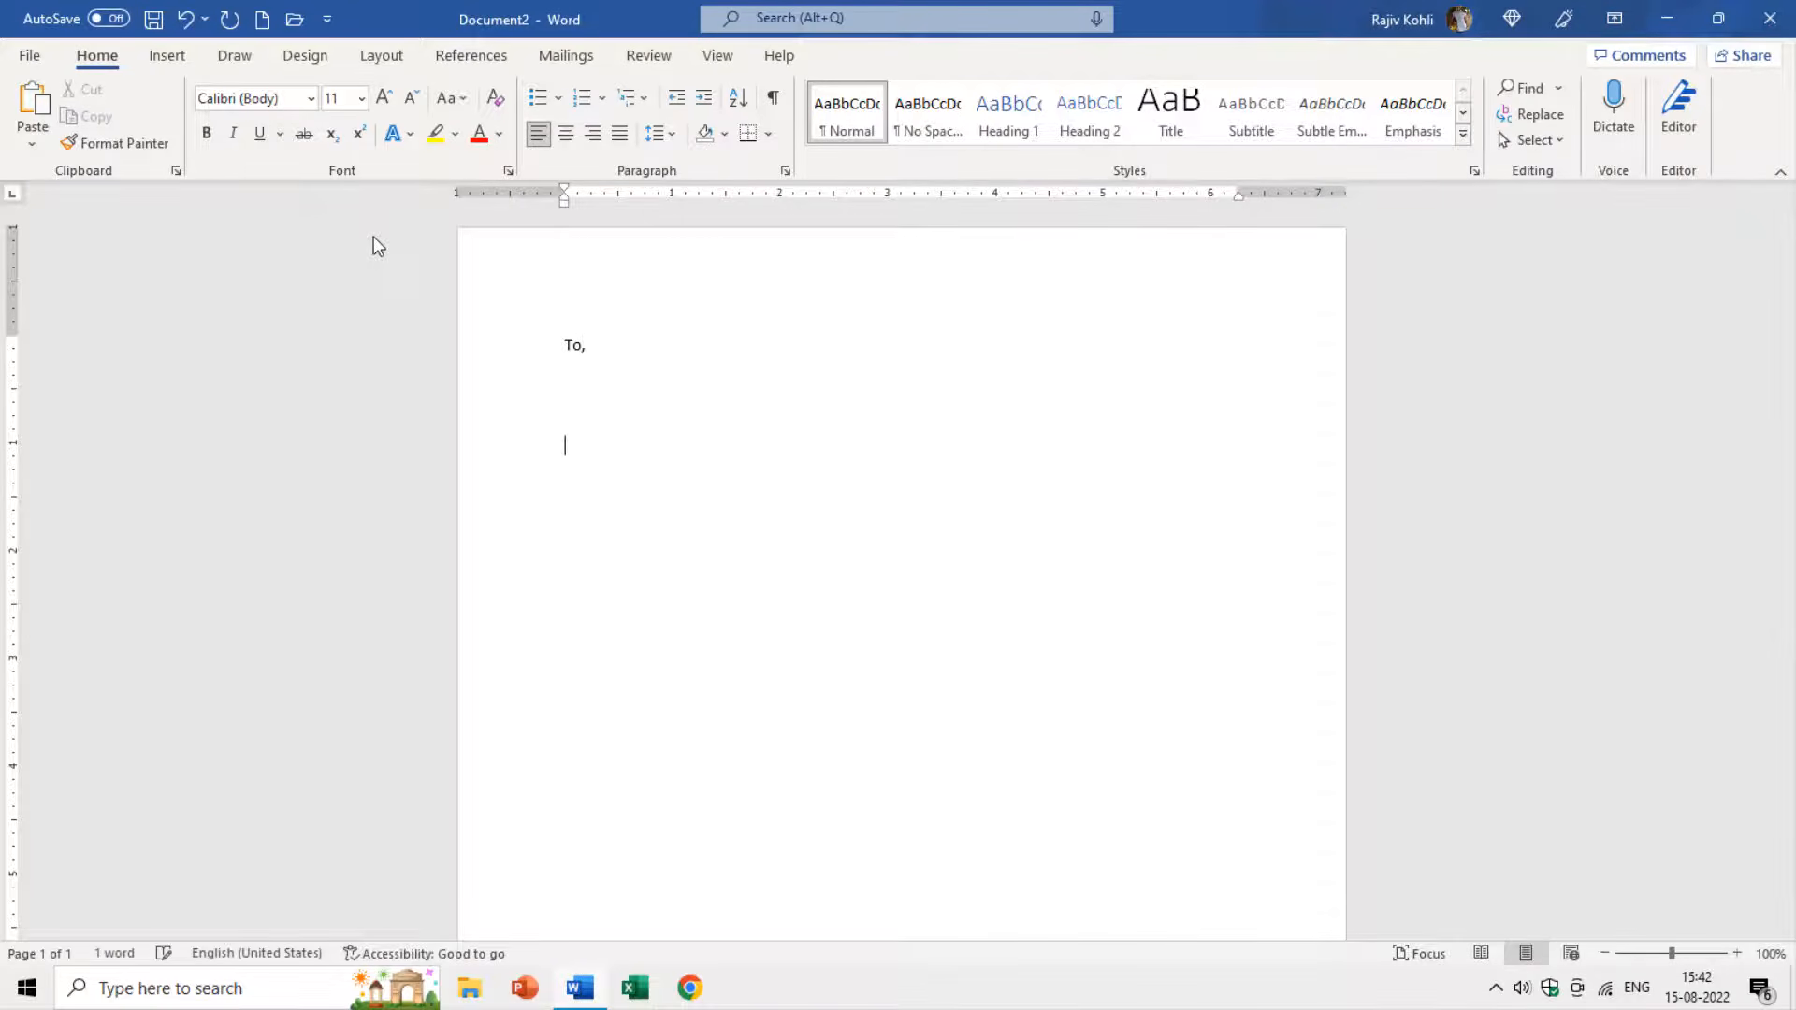
type("Sub.L")
key("BackSpace")
key("BackSpace")
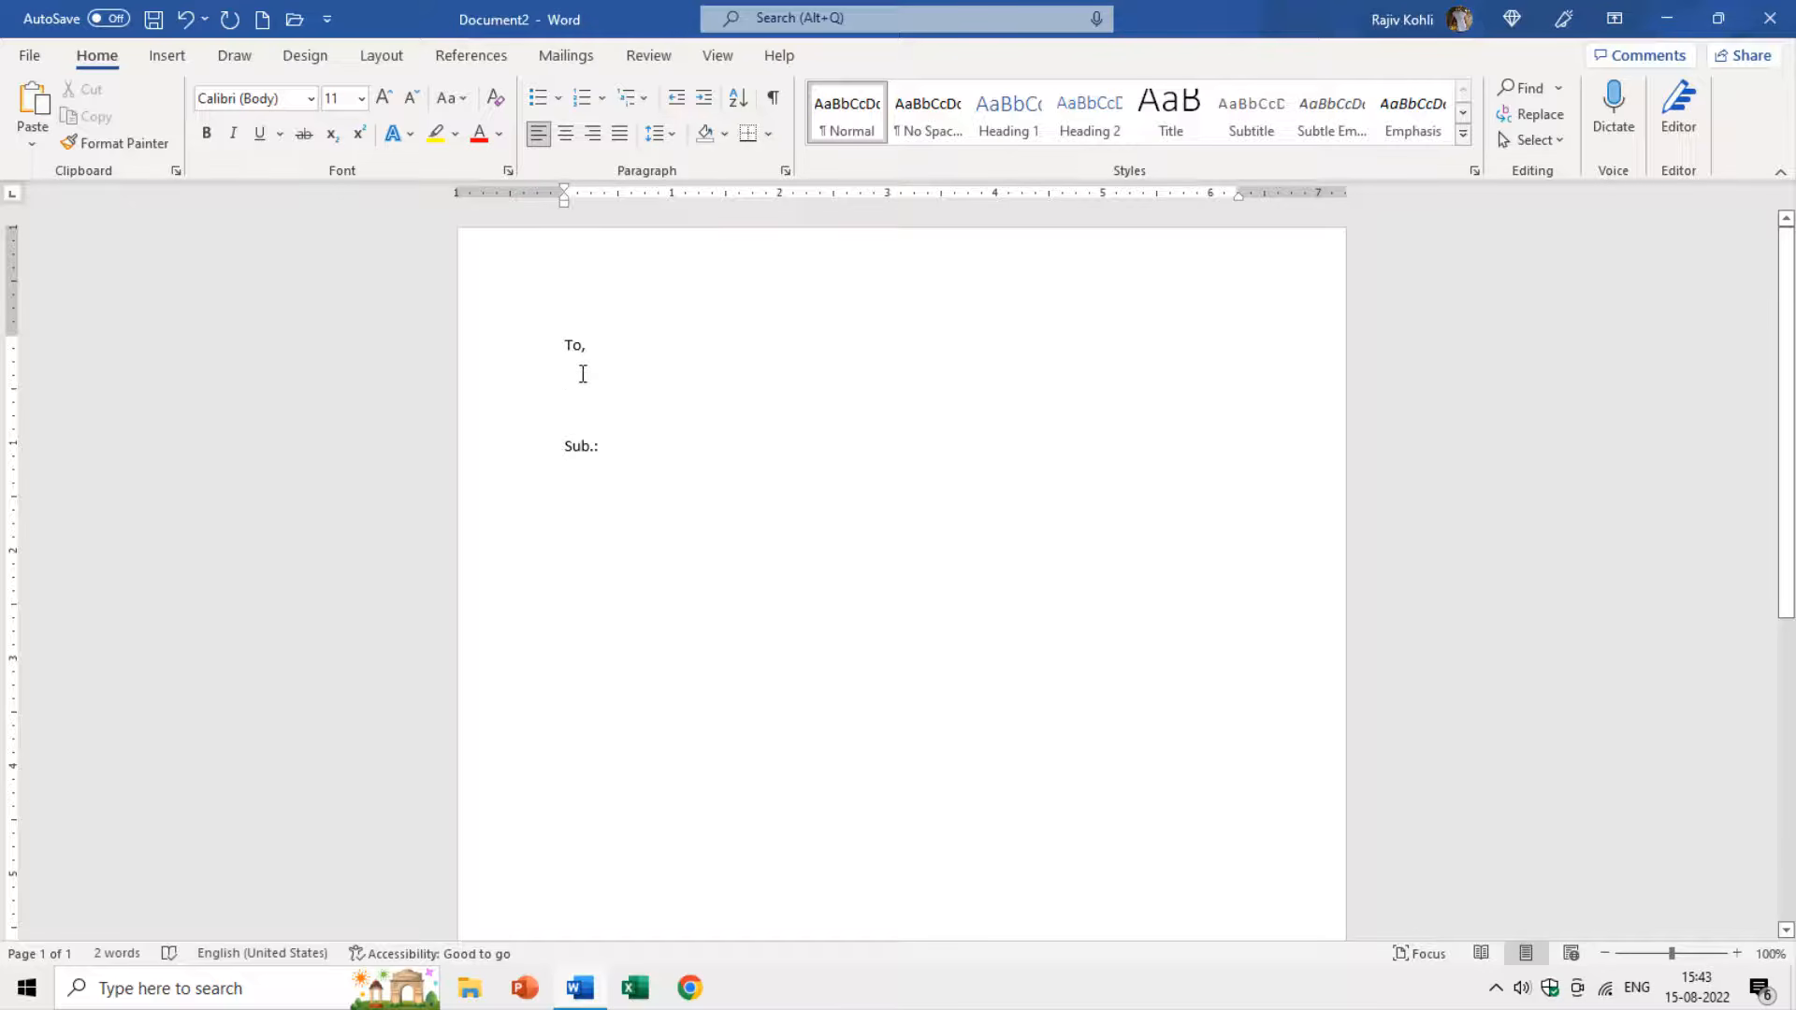
Make the new document a Letters-type mail merge.
left_click(572, 57)
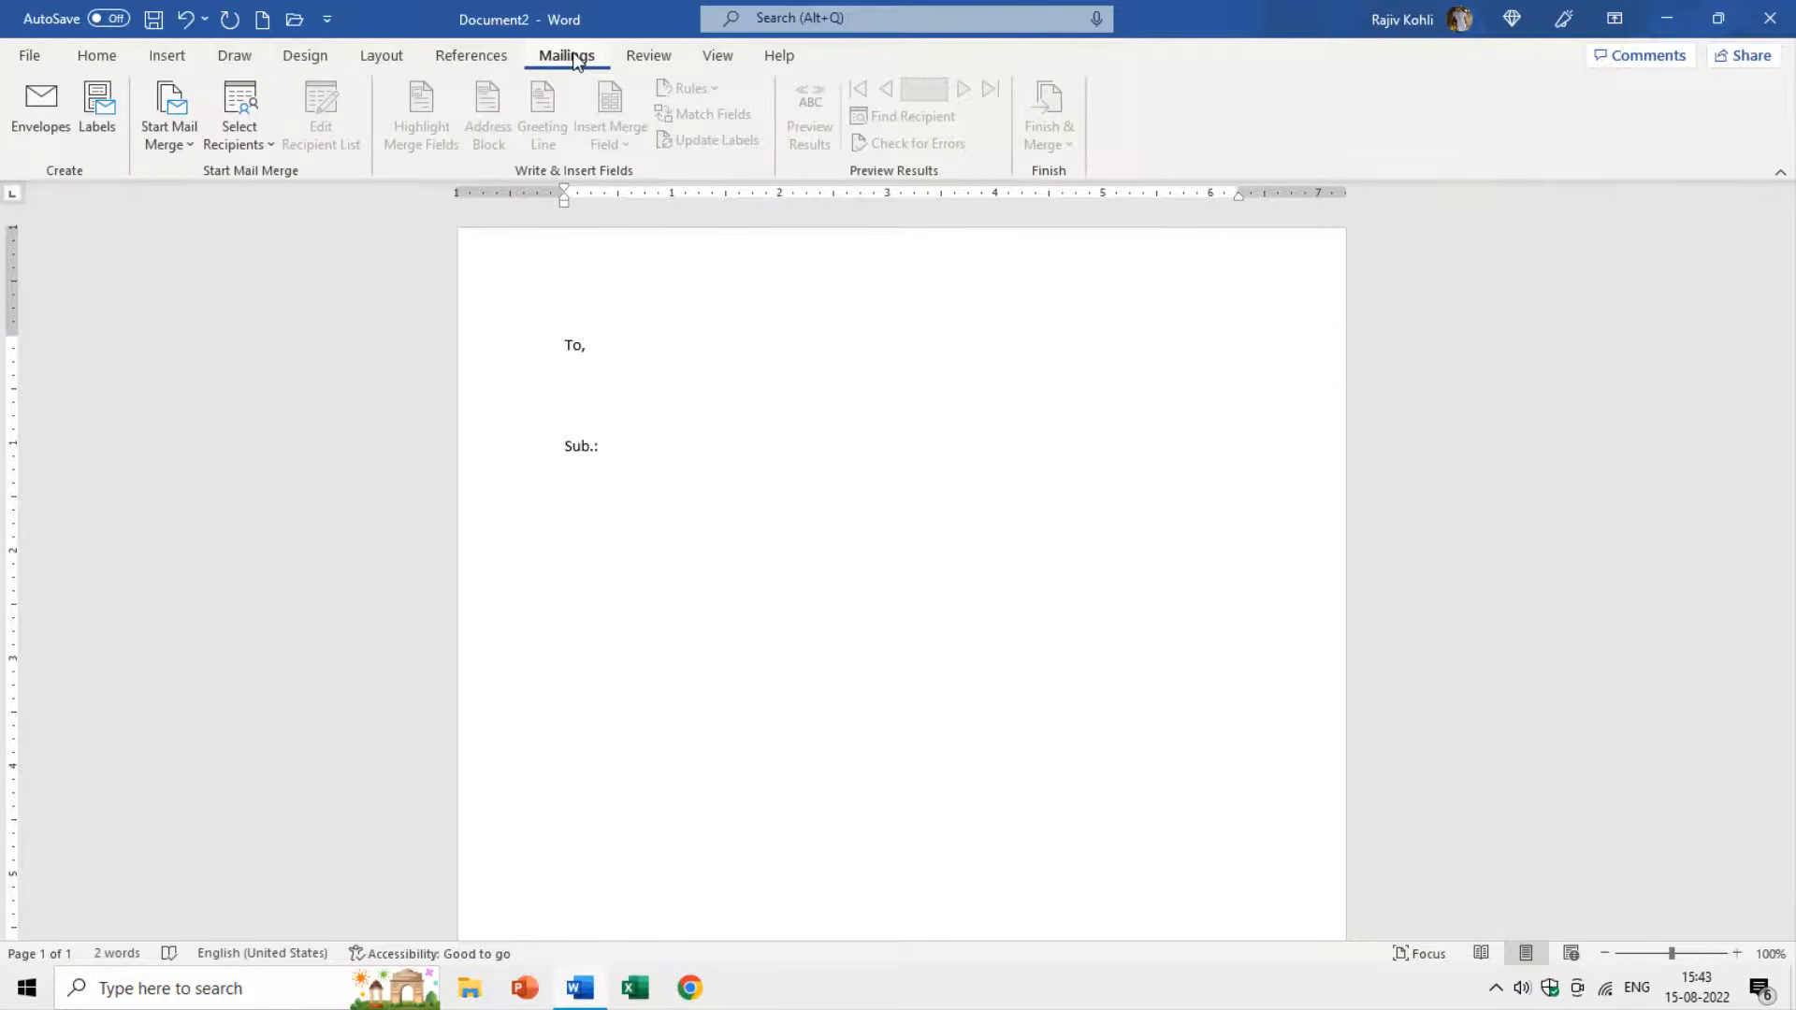
left_click(174, 142)
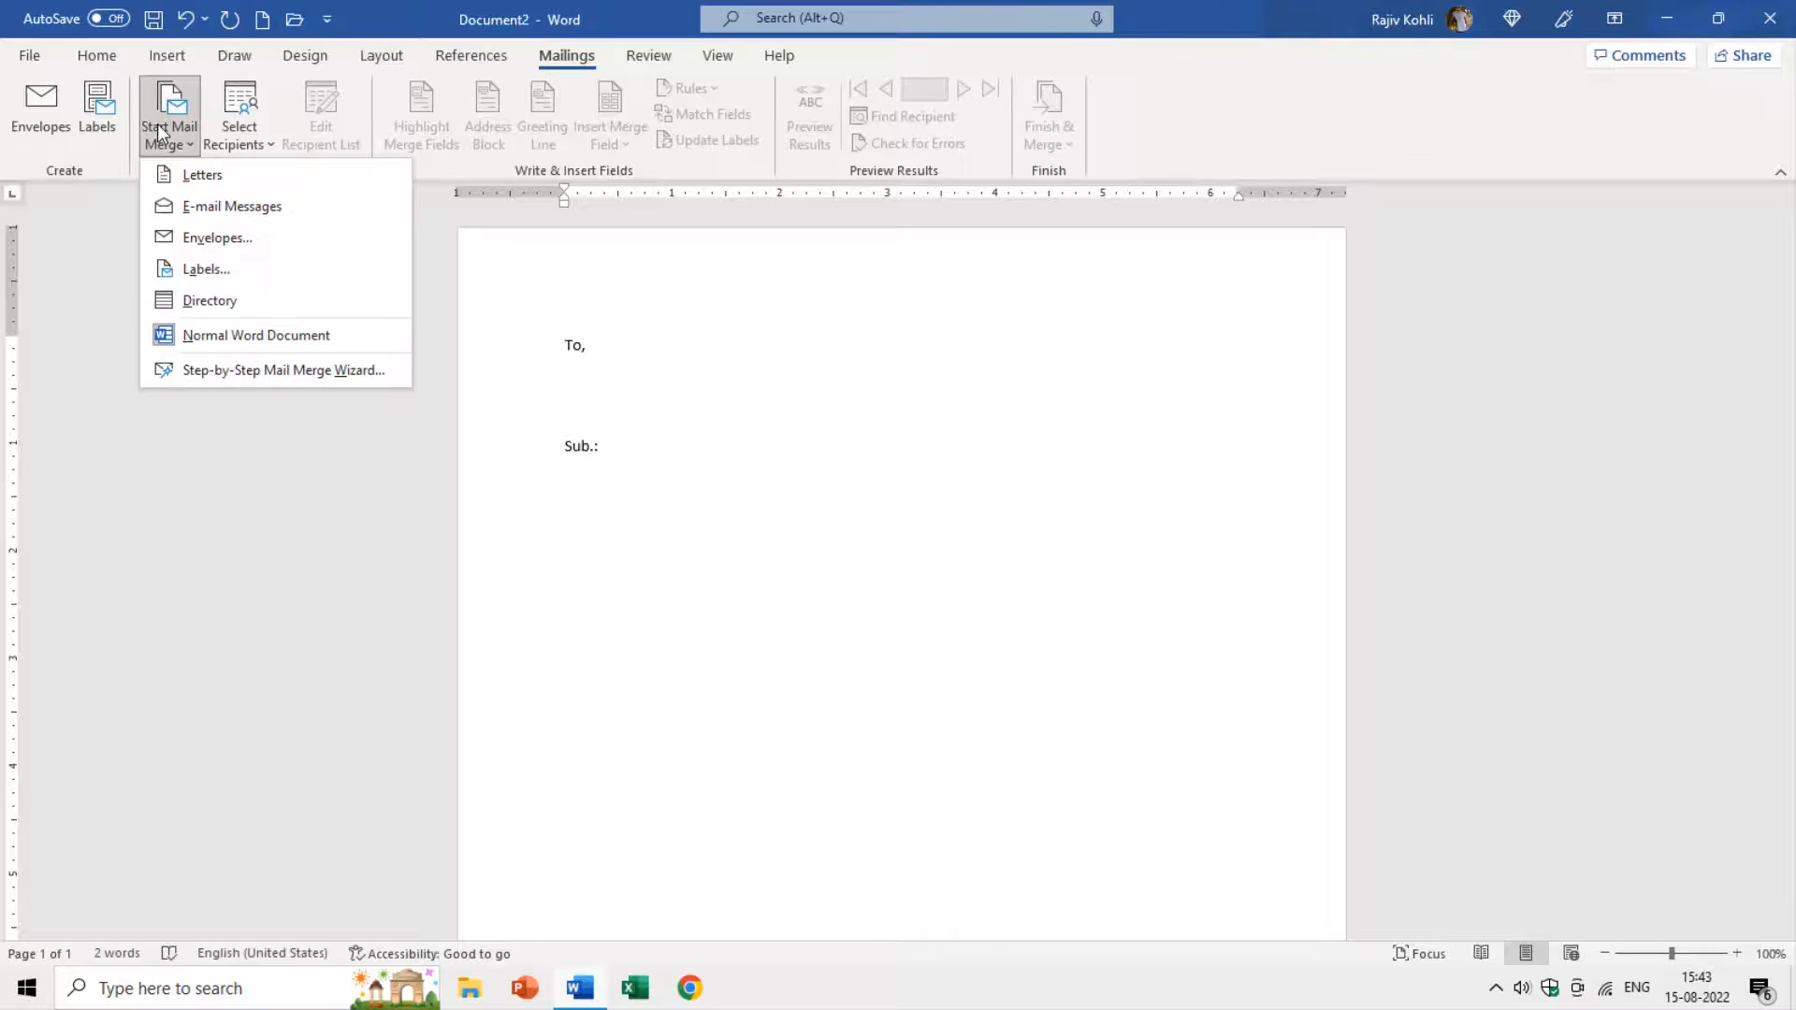
left_click(178, 185)
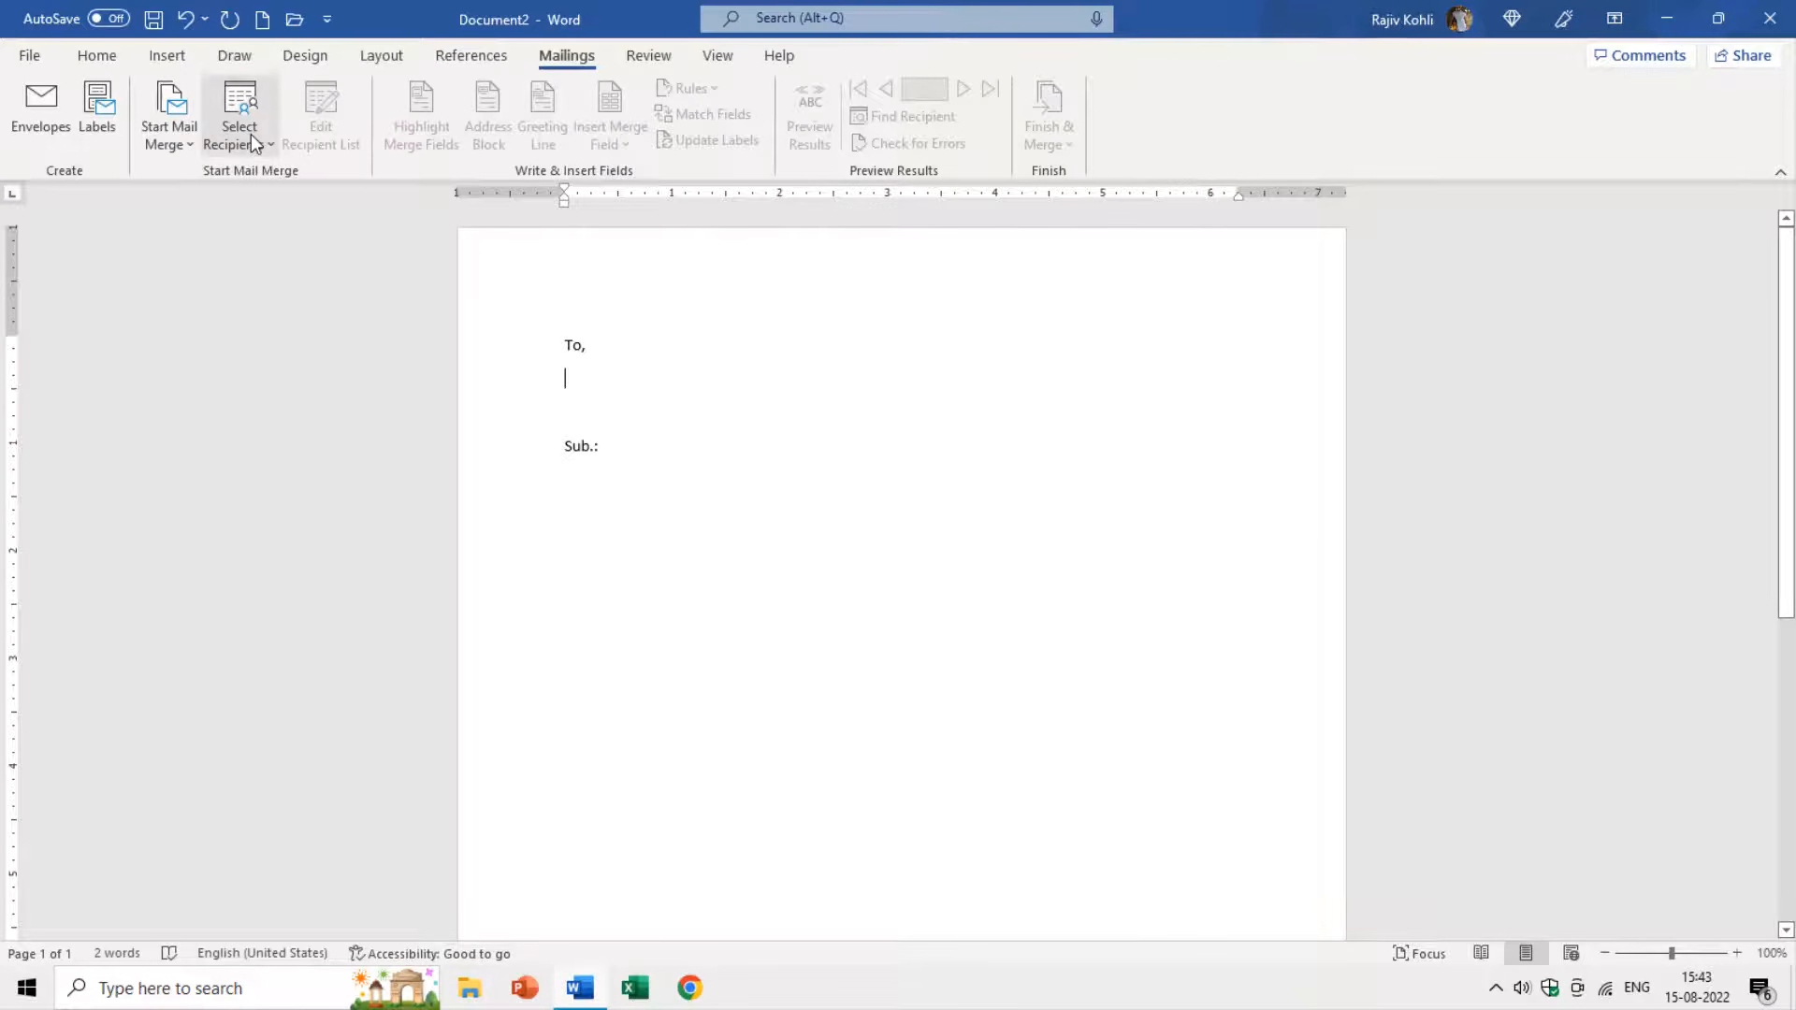
Use the existing Customers database in the Desktop tutorial folder as recipients.
left_click(255, 144)
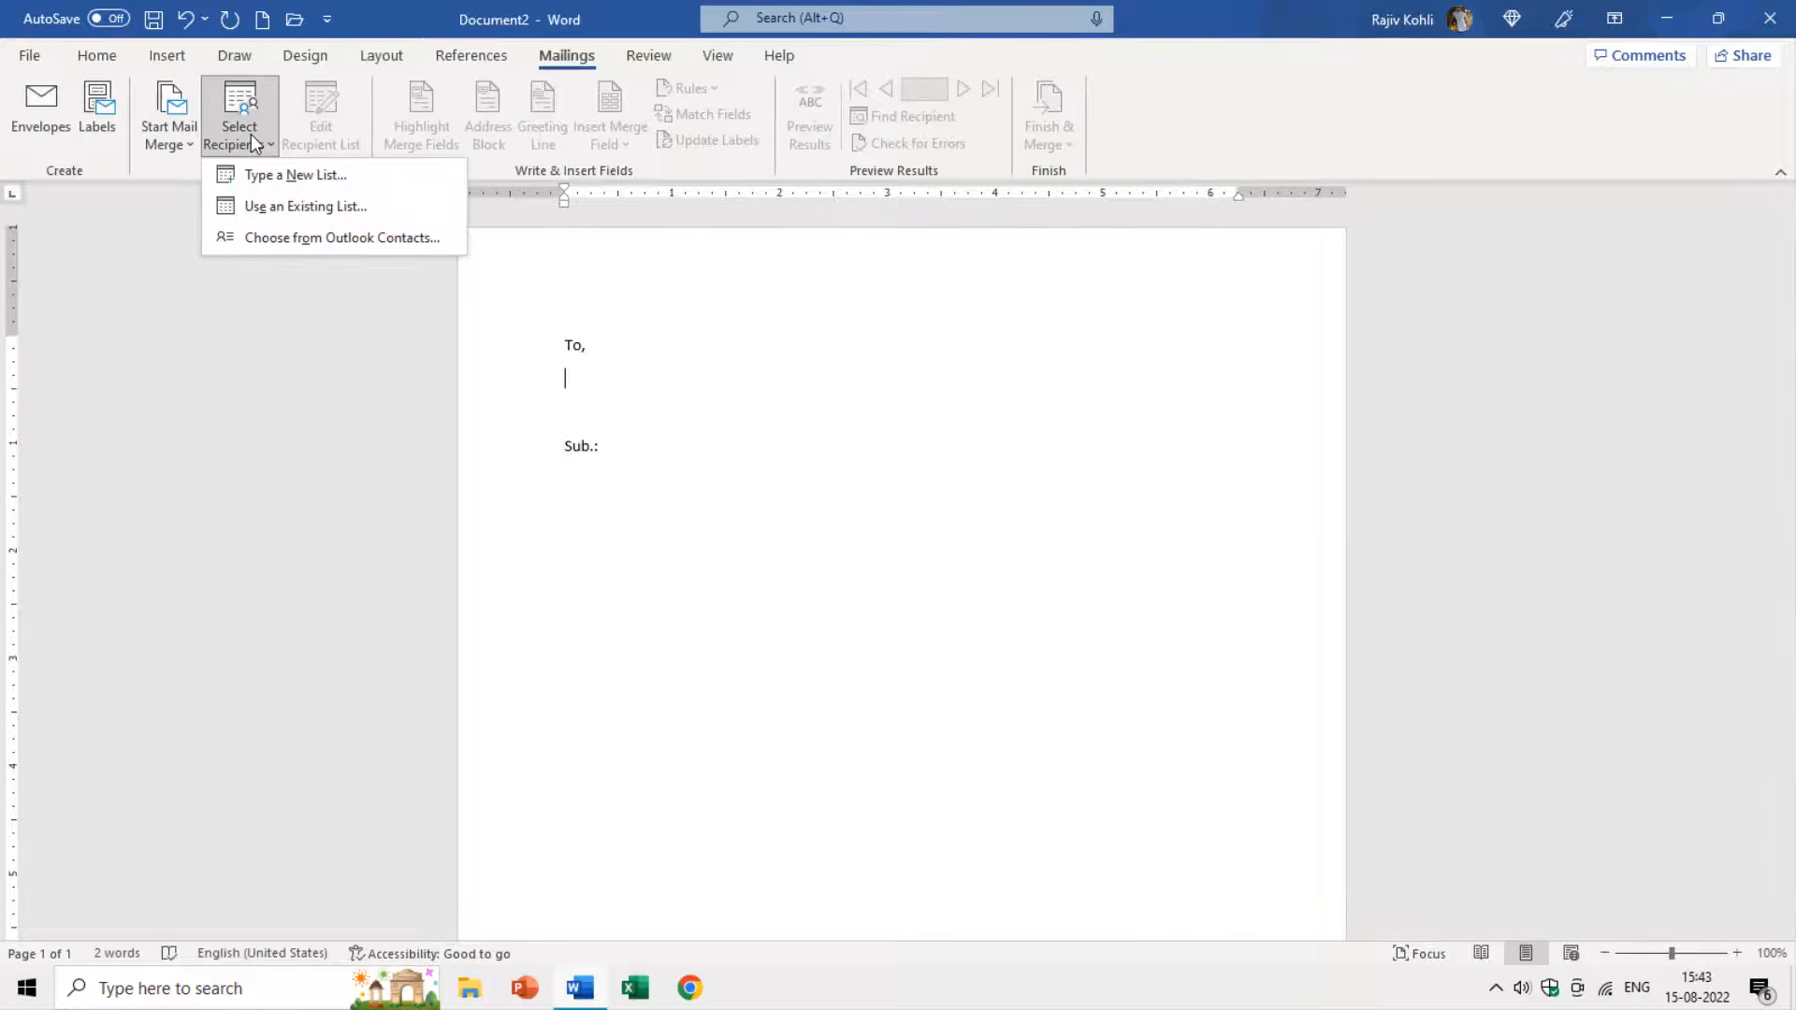
left_click(256, 207)
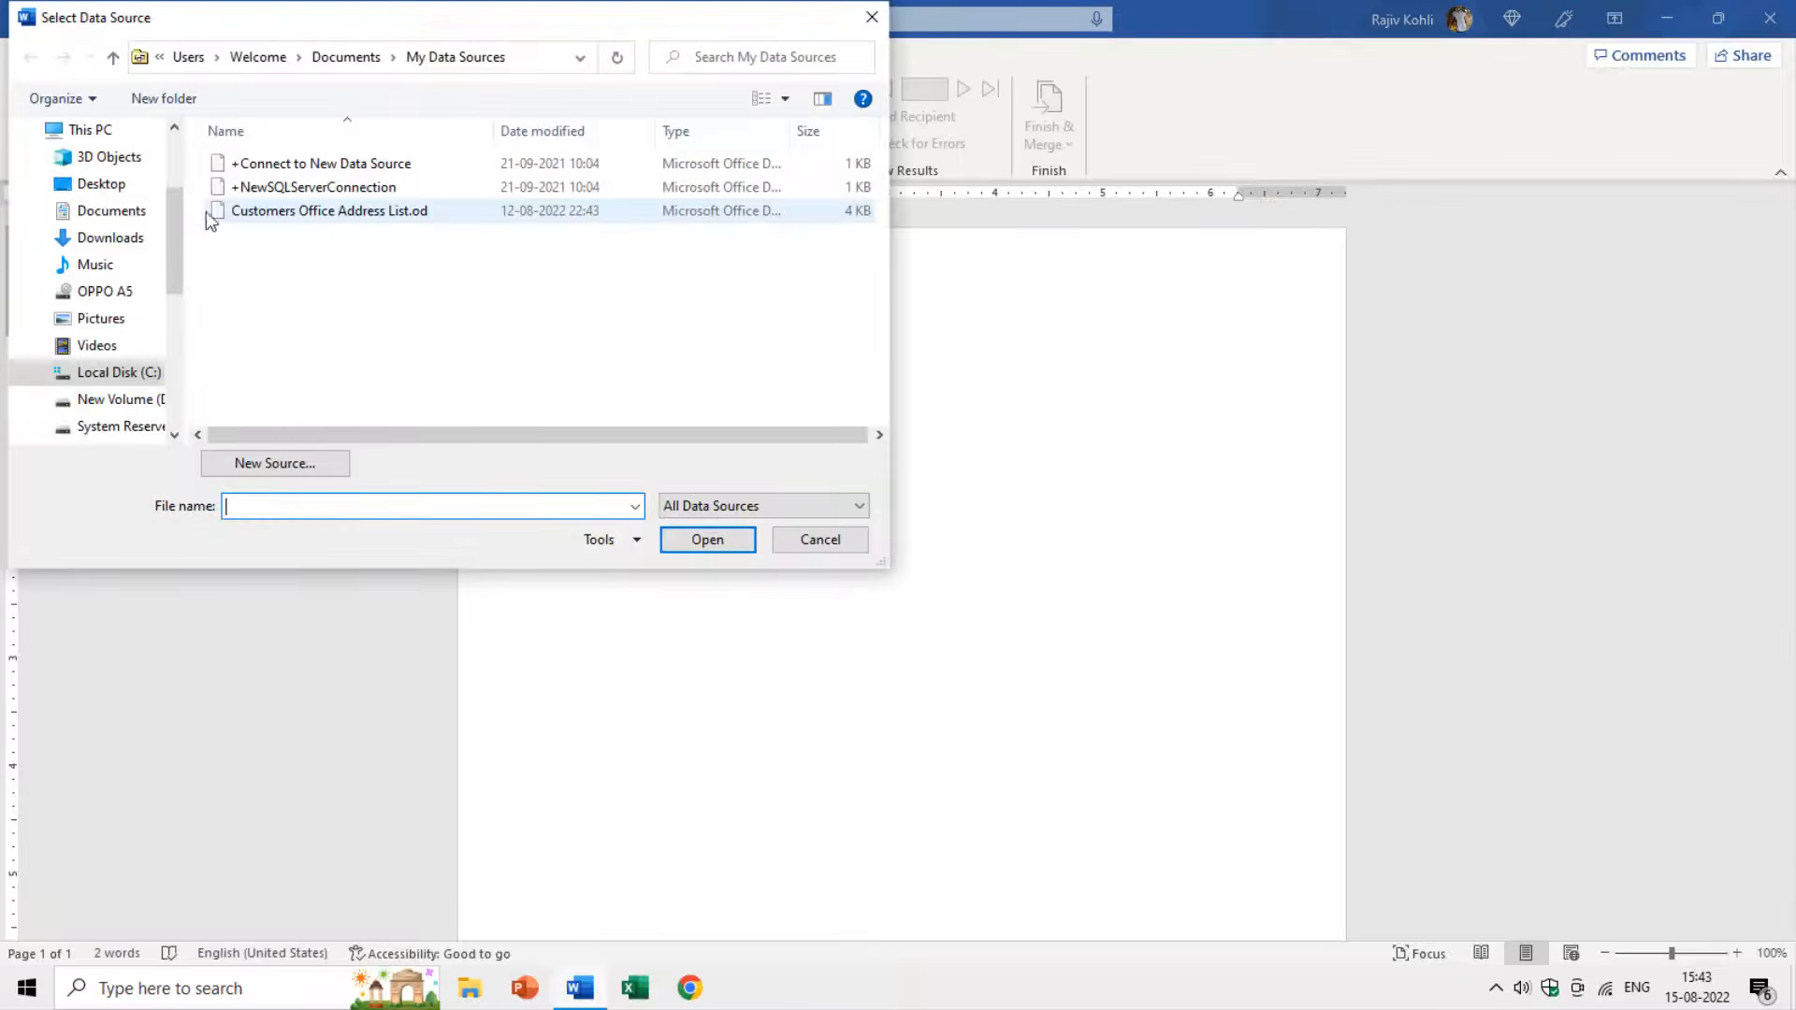
left_click(112, 187)
double_click(280, 186)
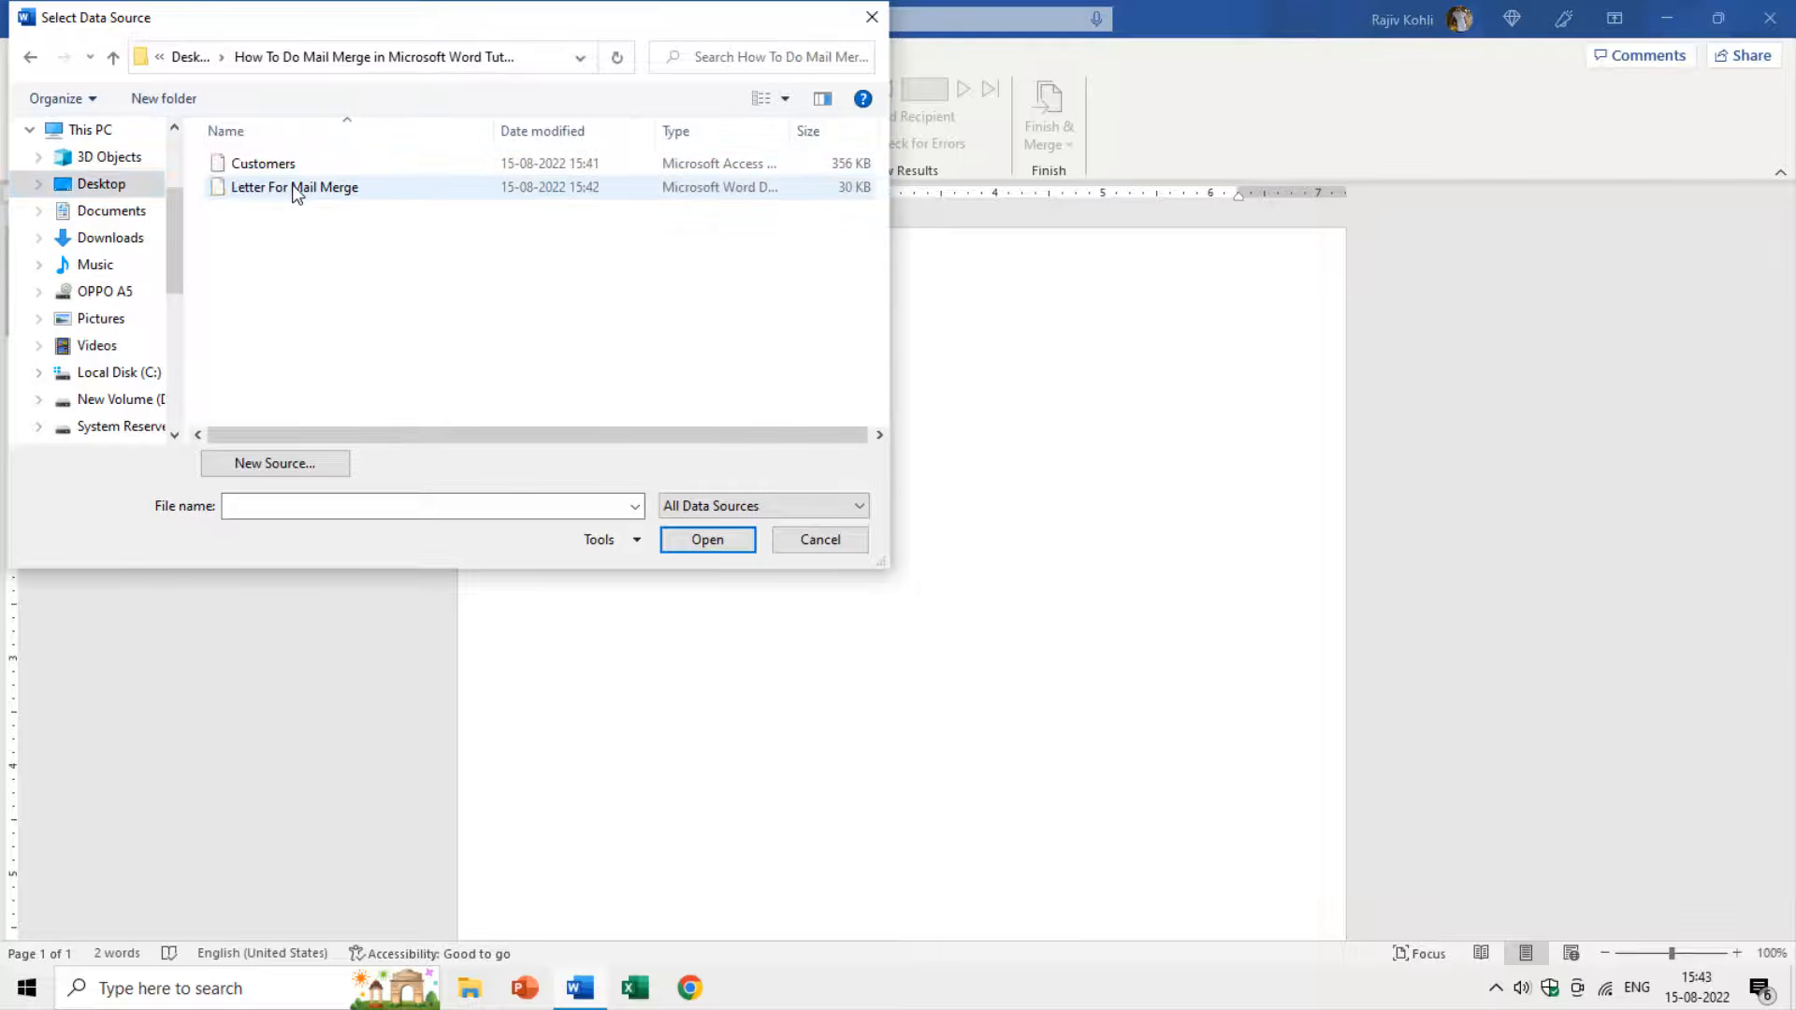
double_click(263, 164)
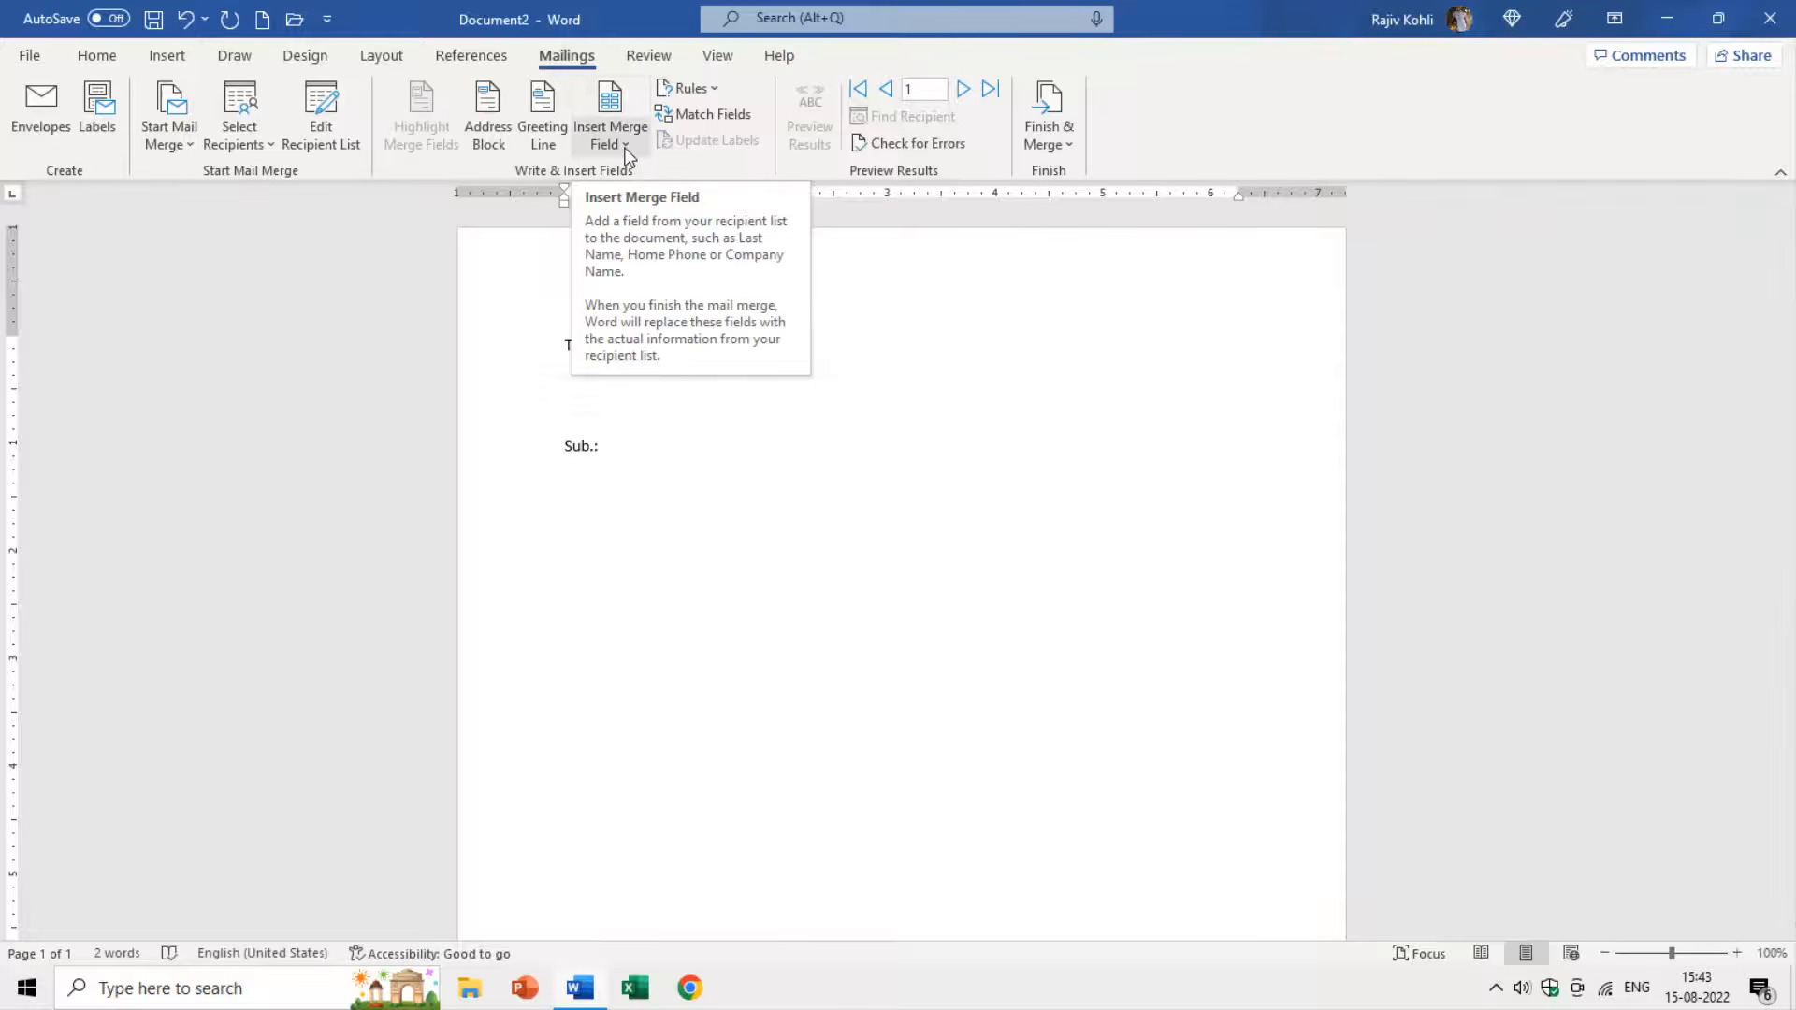
Review the recipient list unchanged, then insert the Customer_Name field under 'To,' on its own line.
left_click(349, 116)
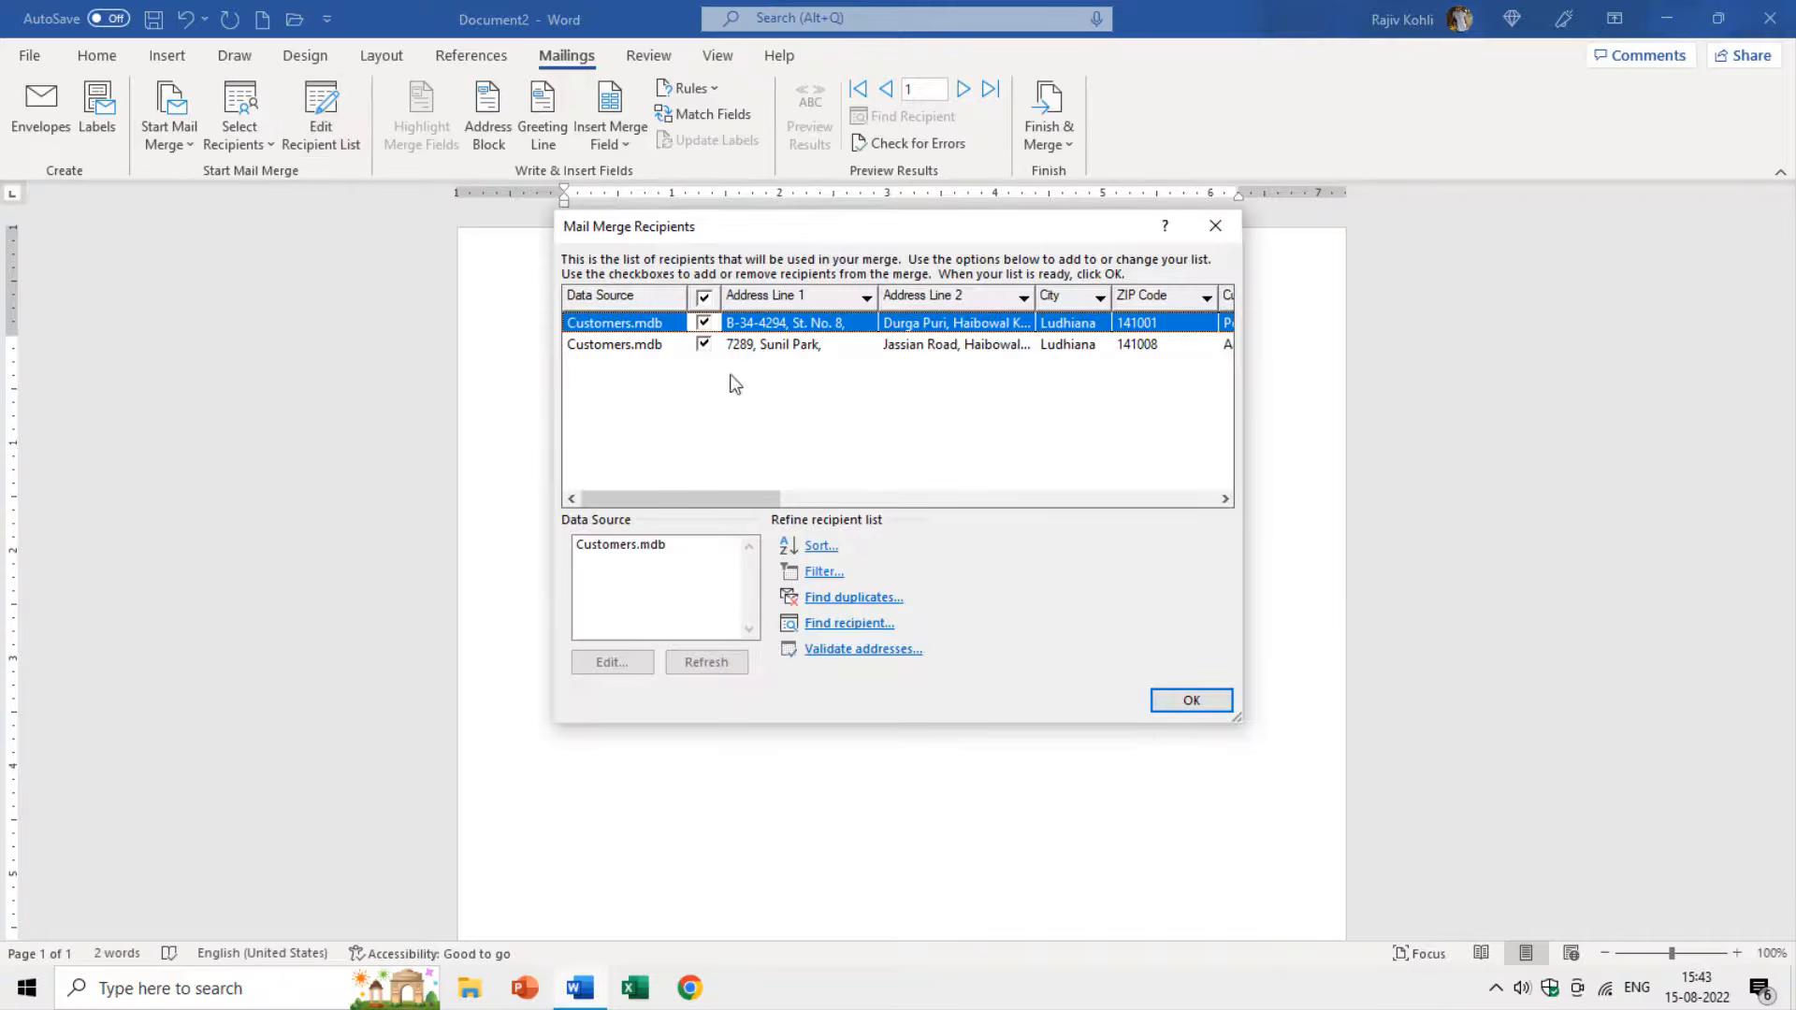
left_click(1184, 708)
left_click(603, 139)
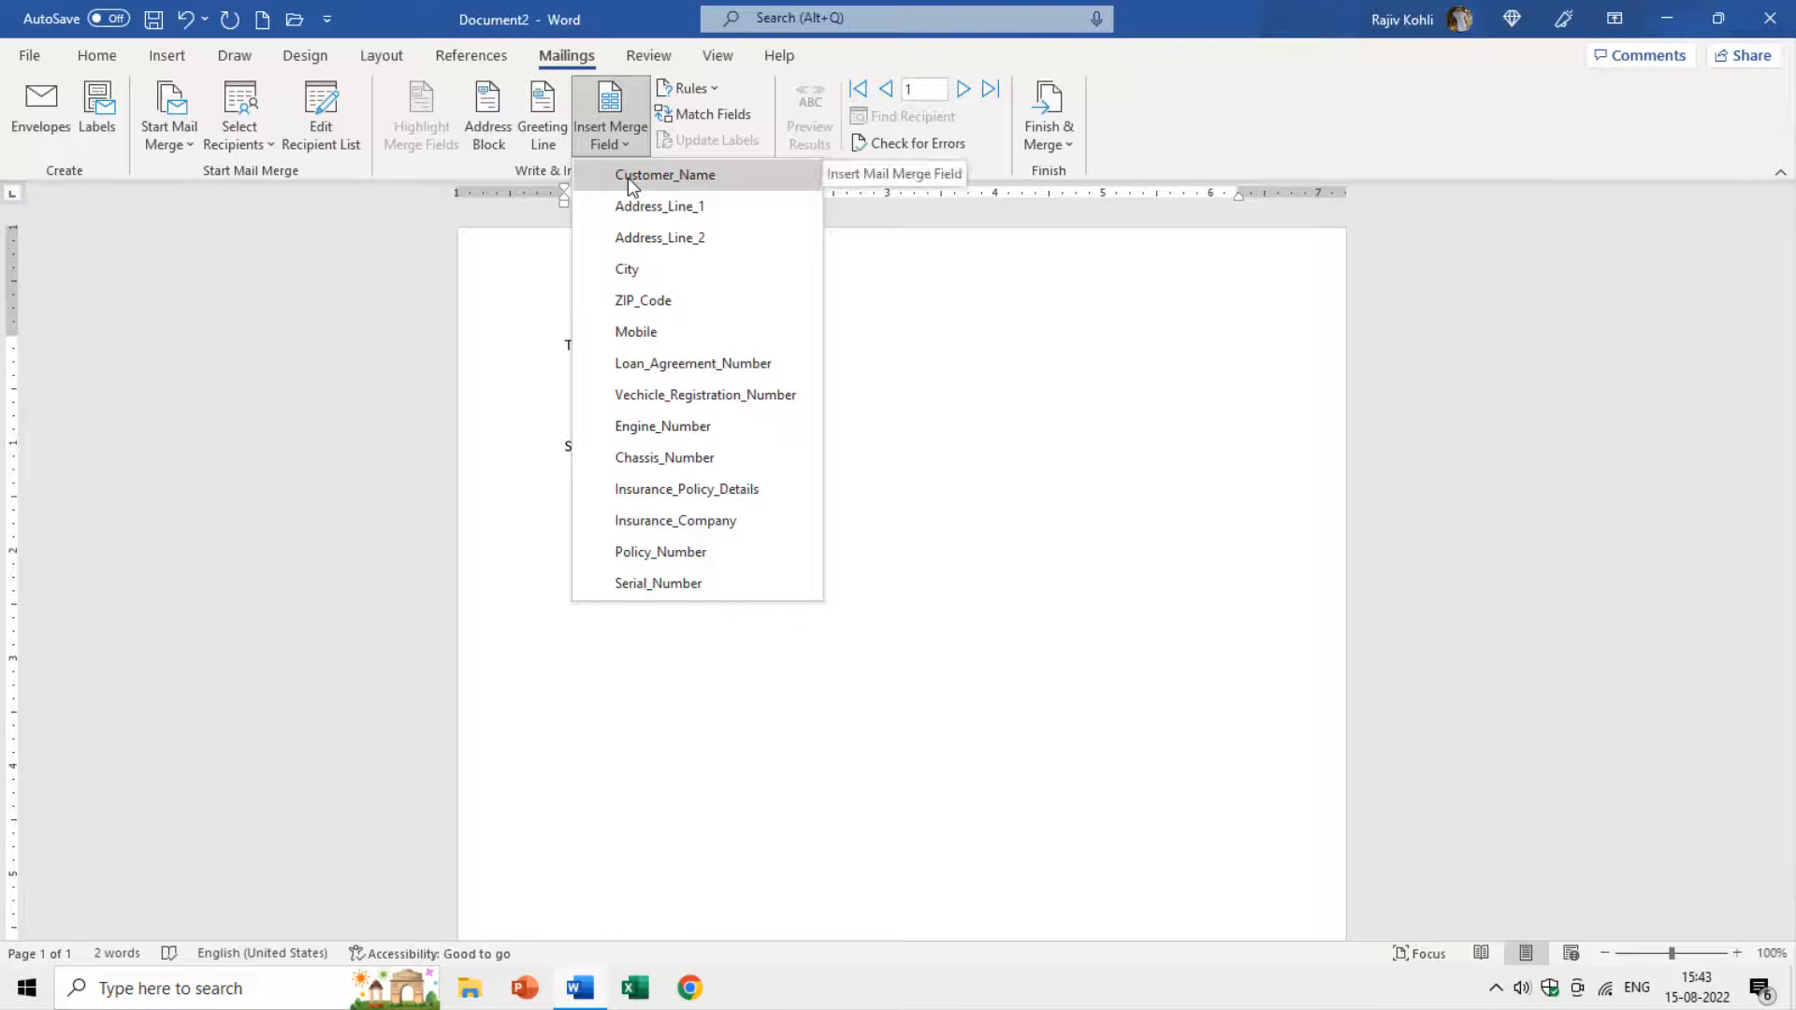
left_click(630, 178)
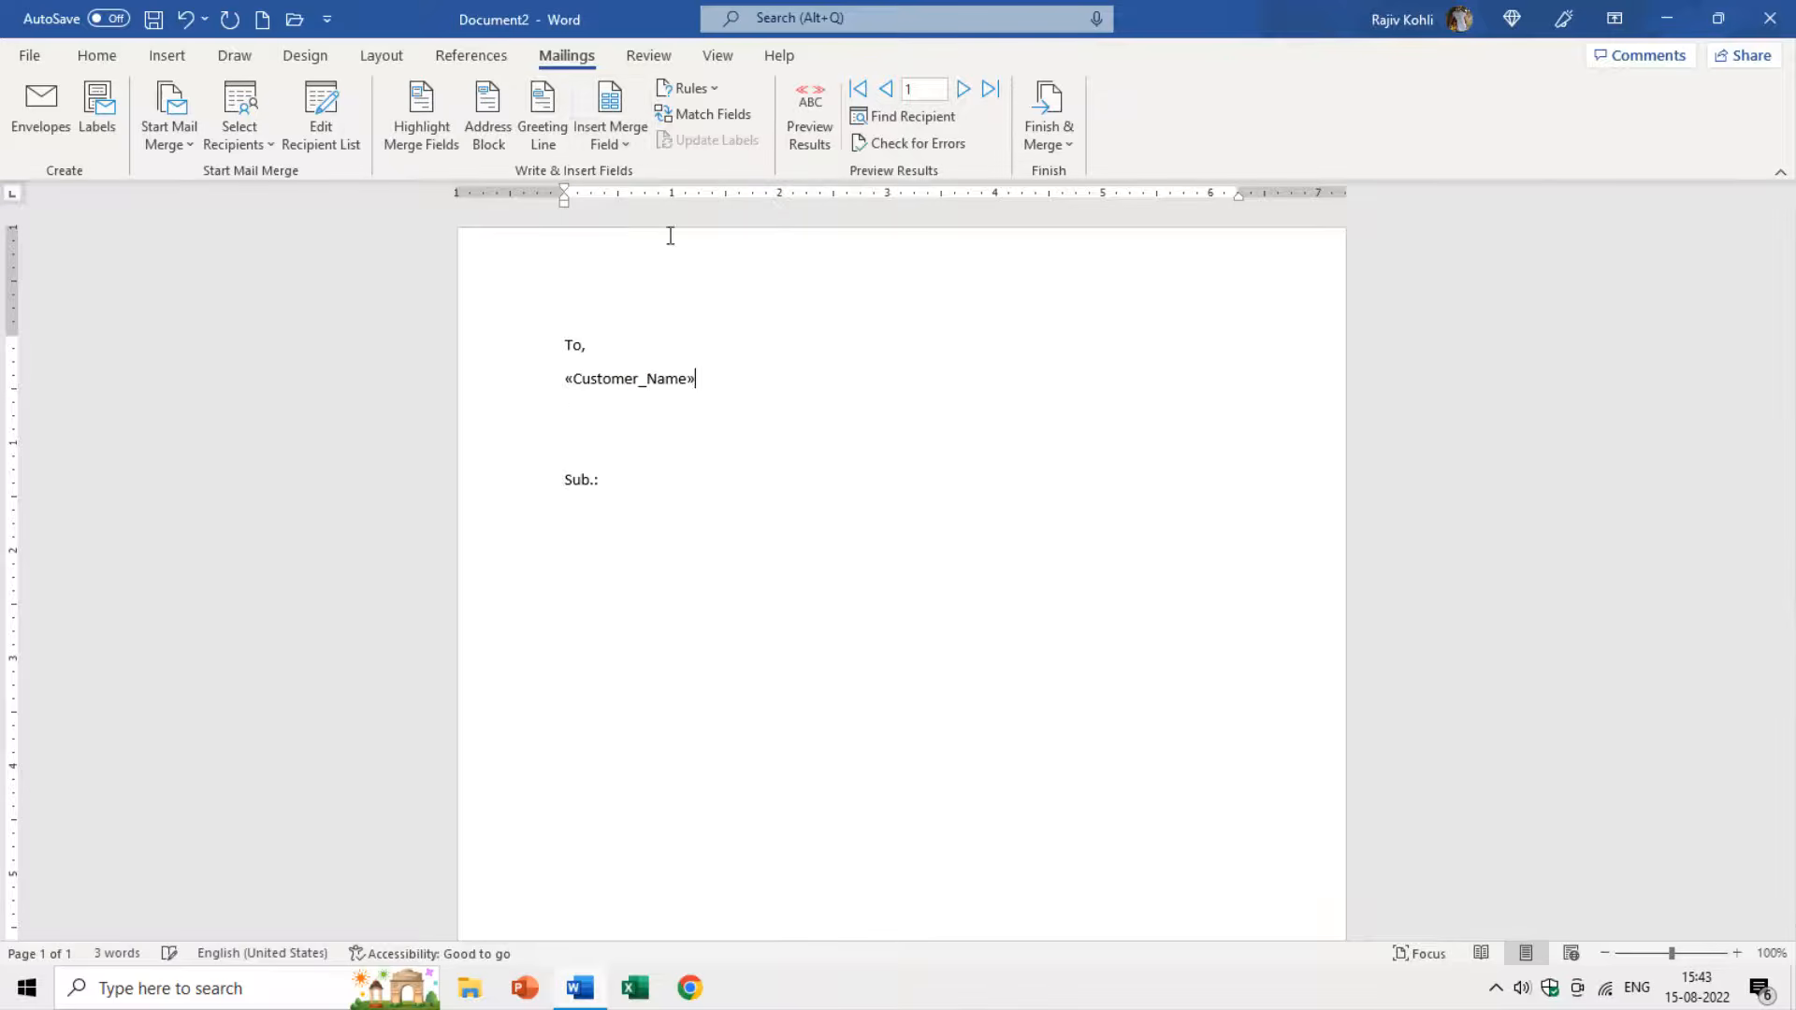
key("Return")
Add the Address_Line_1 and Address_Line_2 merge fields on separate lines.
left_click(622, 143)
left_click(678, 212)
key("Return")
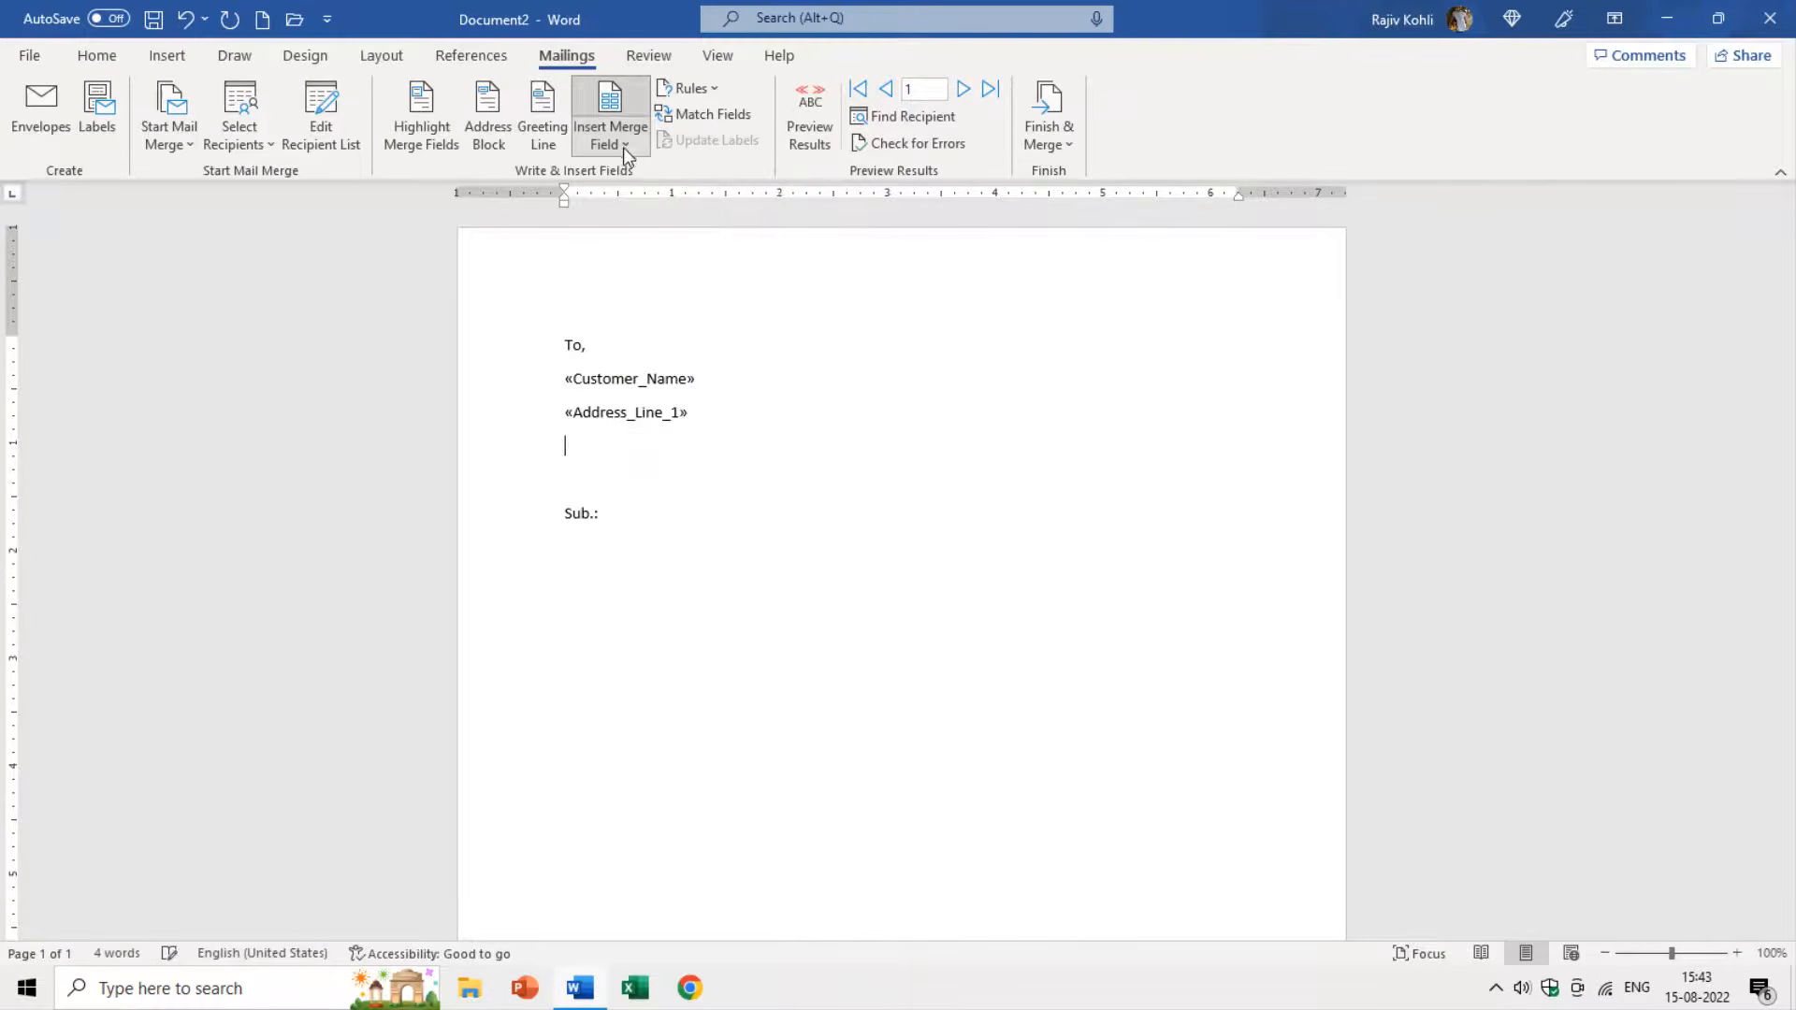
left_click(623, 147)
left_click(660, 239)
key("Return")
Build the last address line as the City field, ' - ', then the ZIP_Code field.
left_click(616, 139)
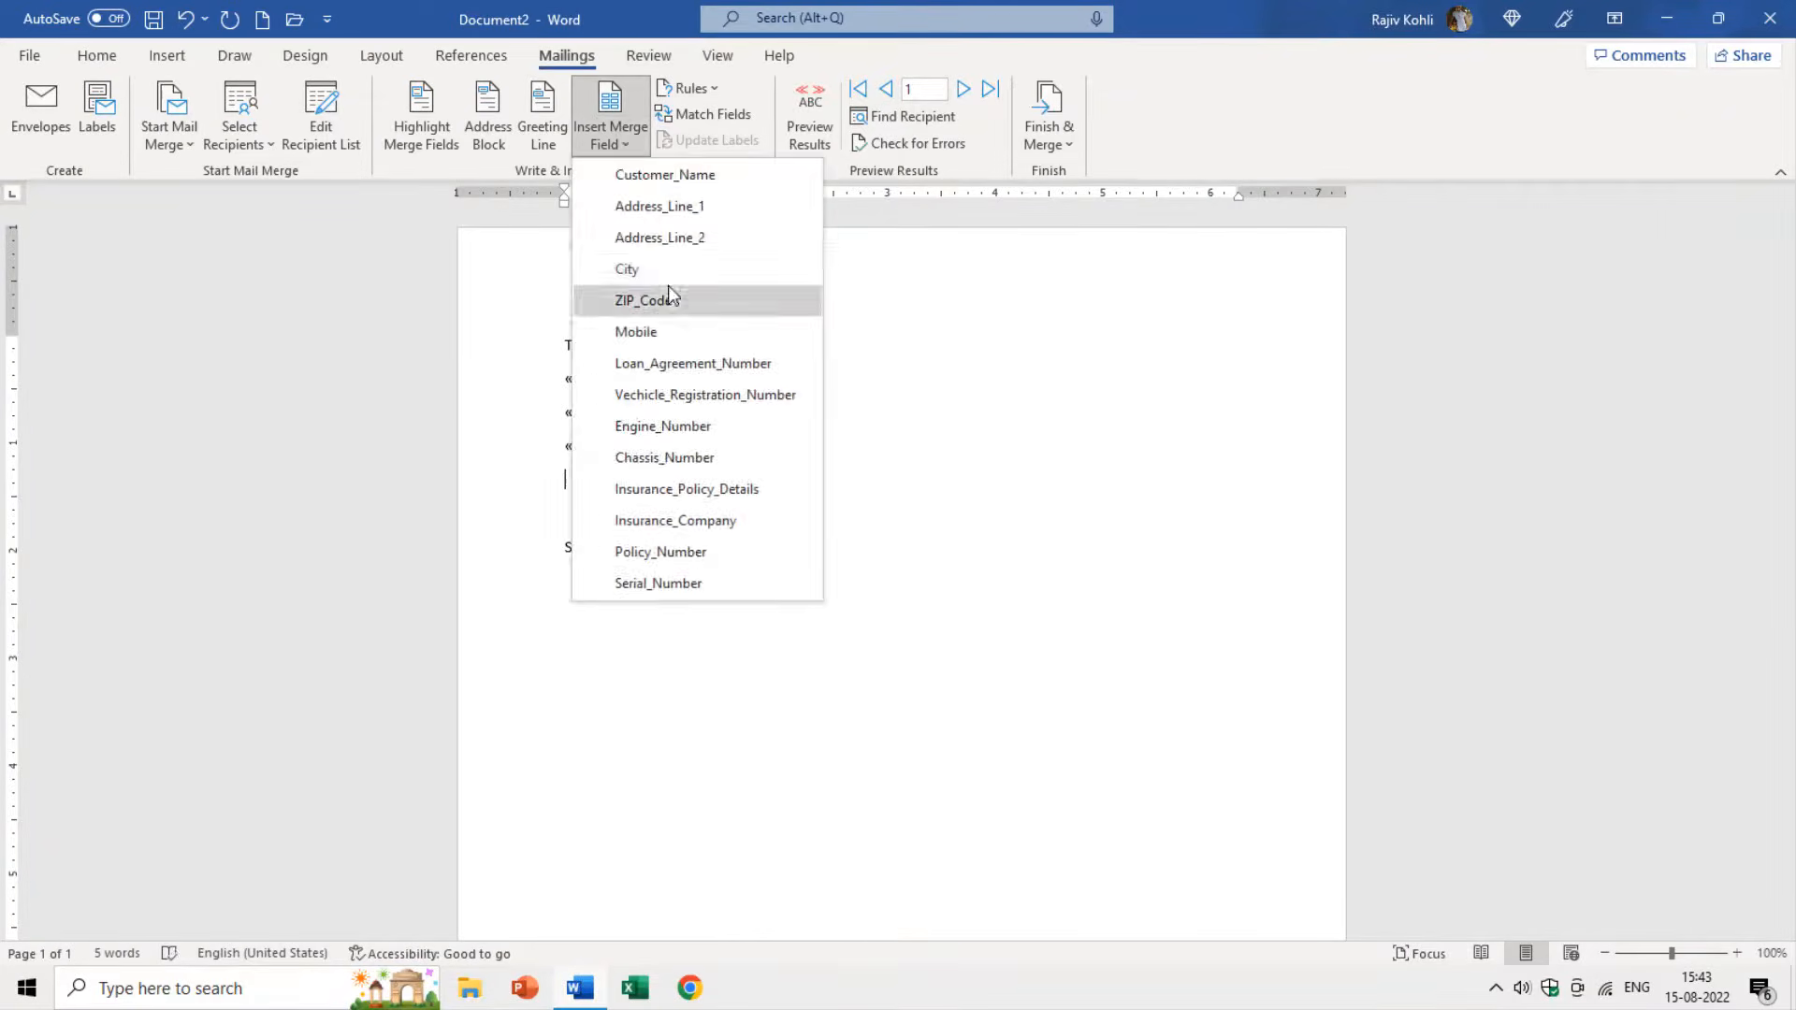
left_click(668, 263)
type("-")
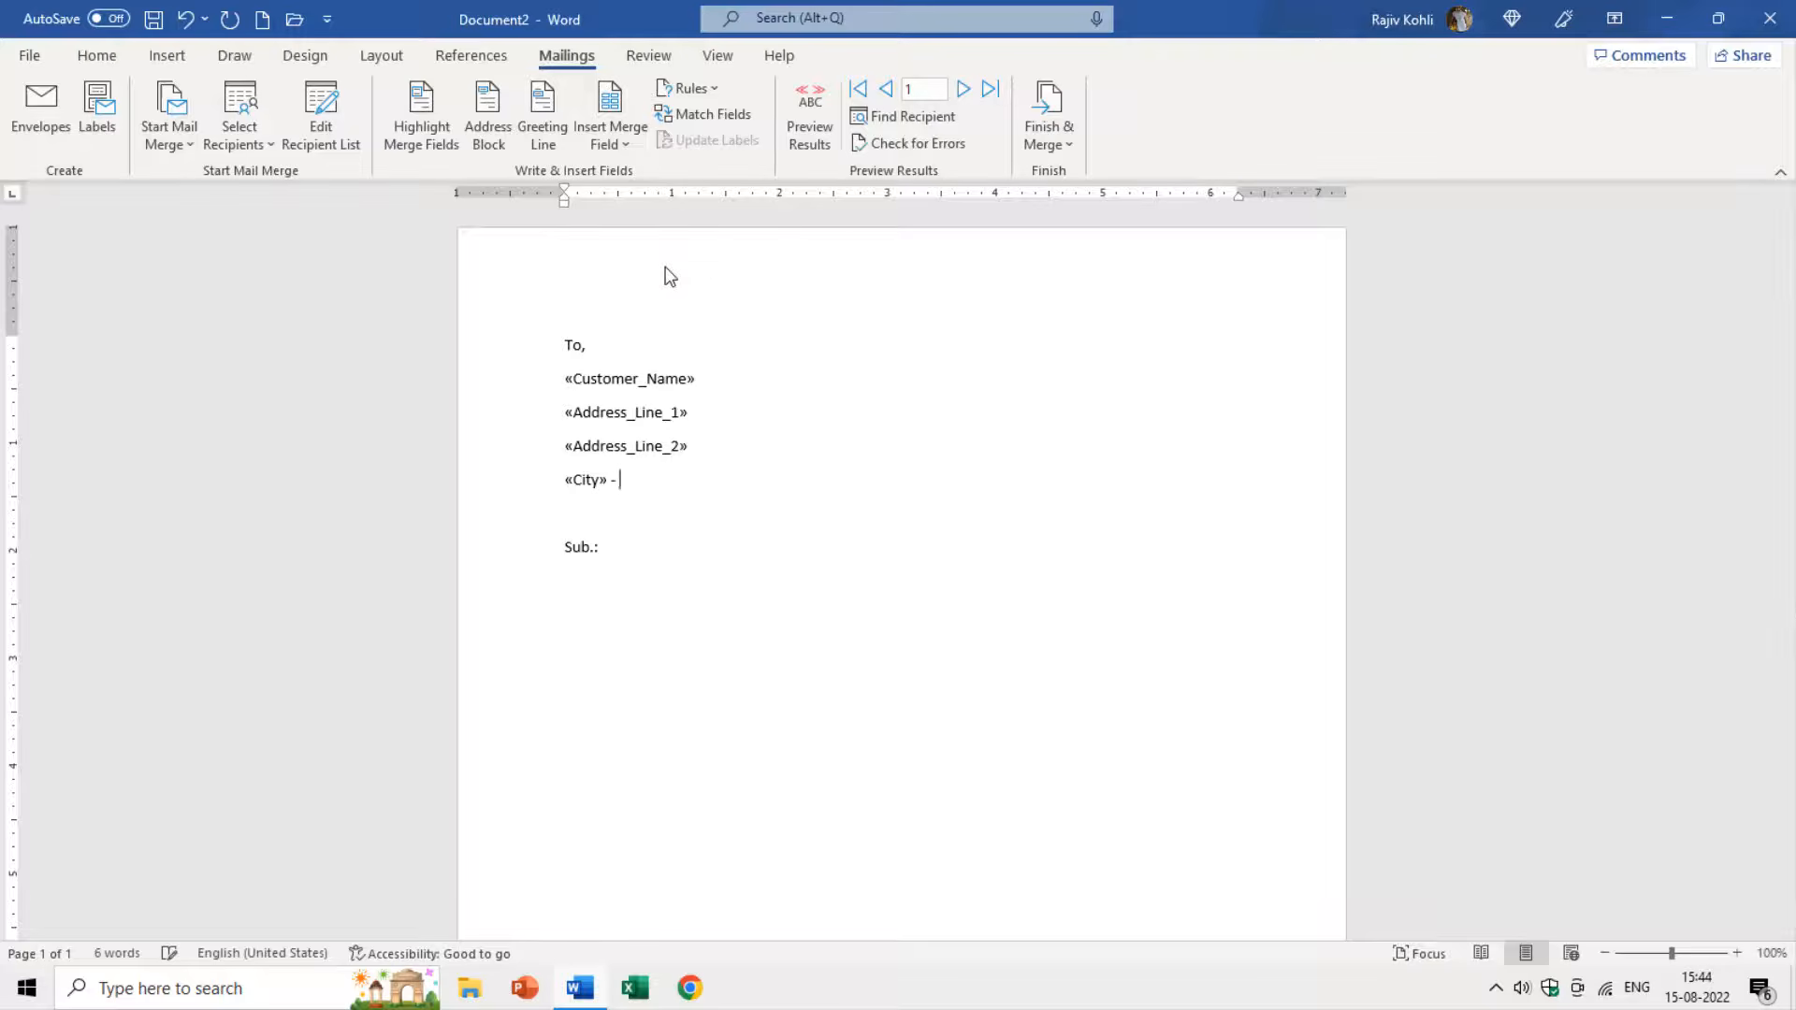
left_click(626, 142)
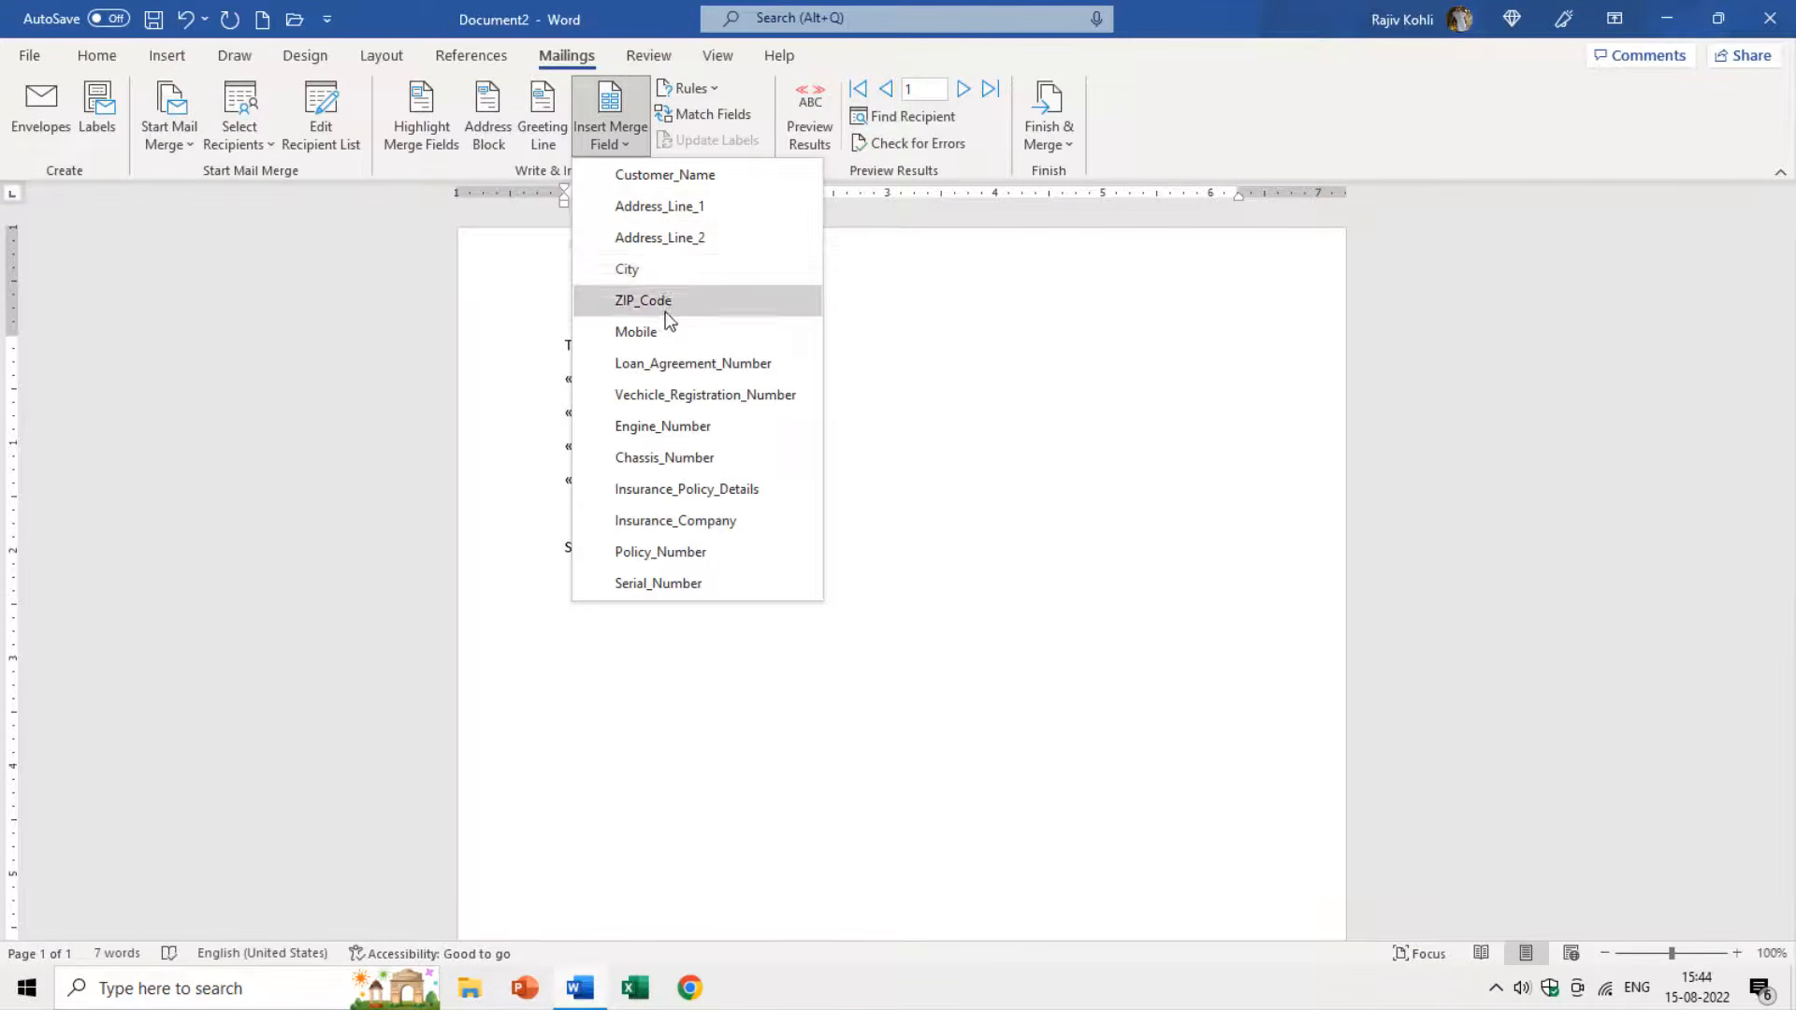
left_click(668, 302)
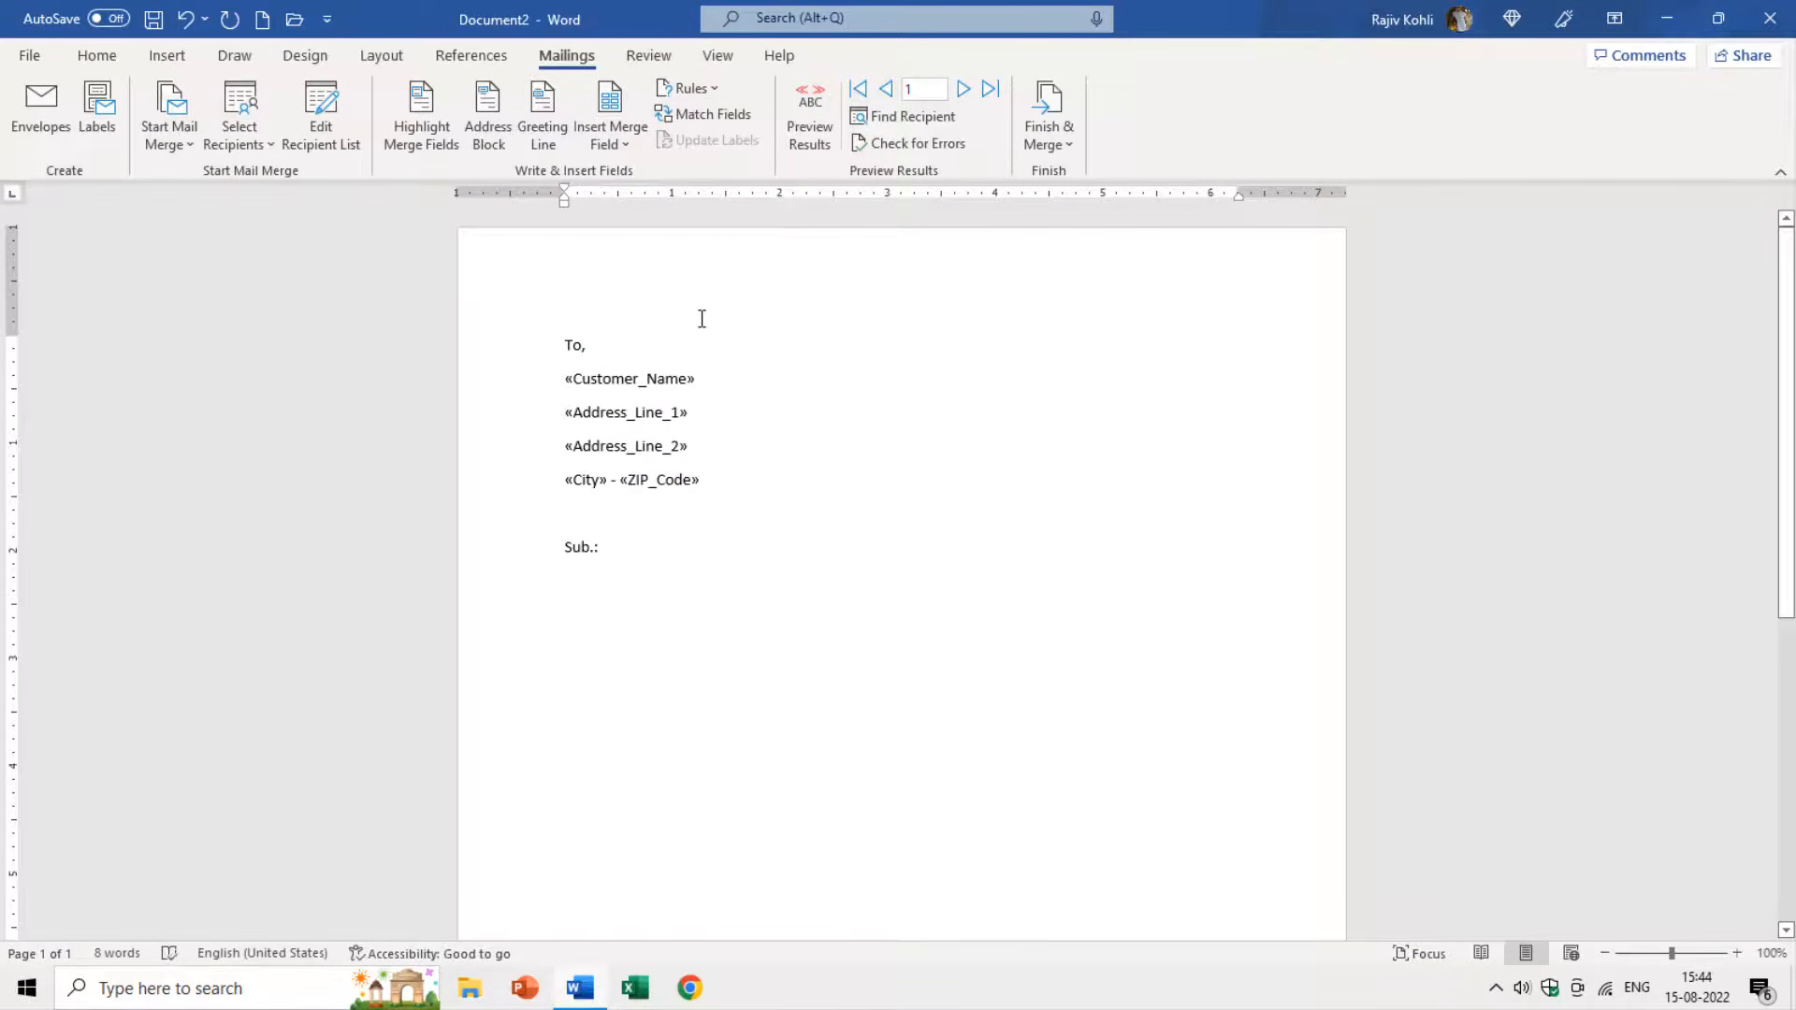
Preview the merged letter, step to recipient 2, then return to recipient 1.
left_click(810, 121)
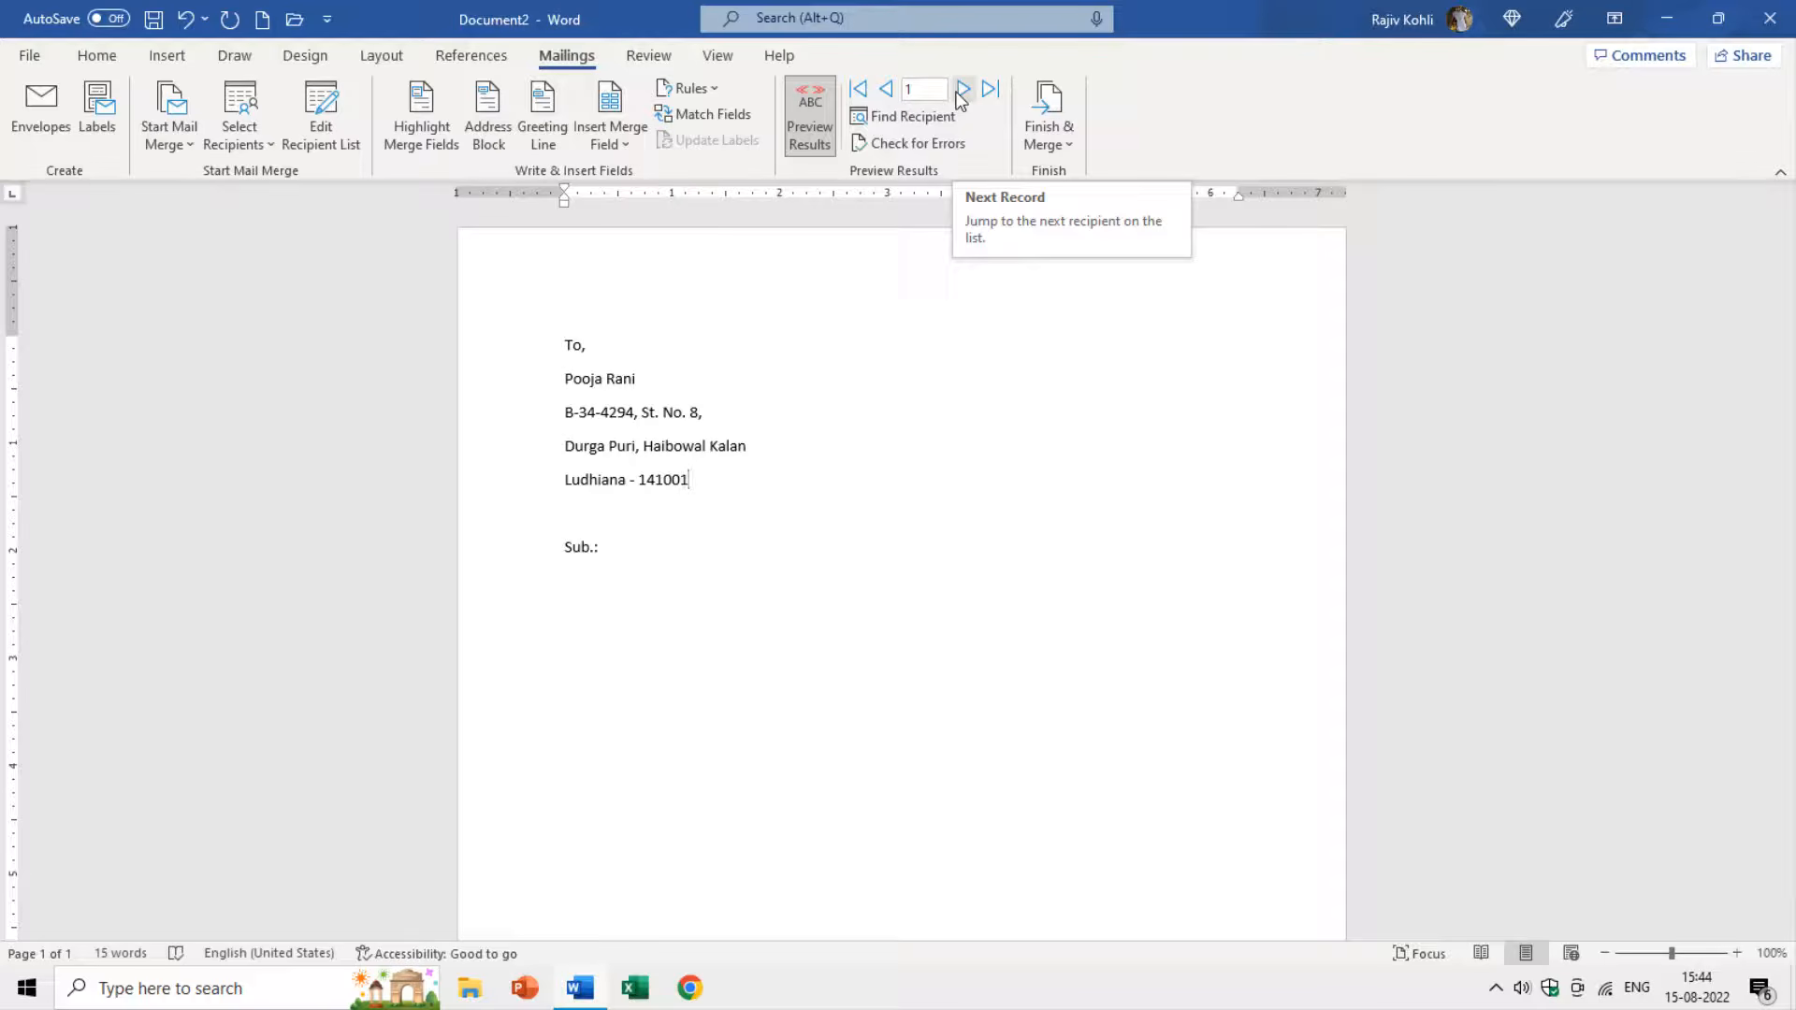
left_click(960, 94)
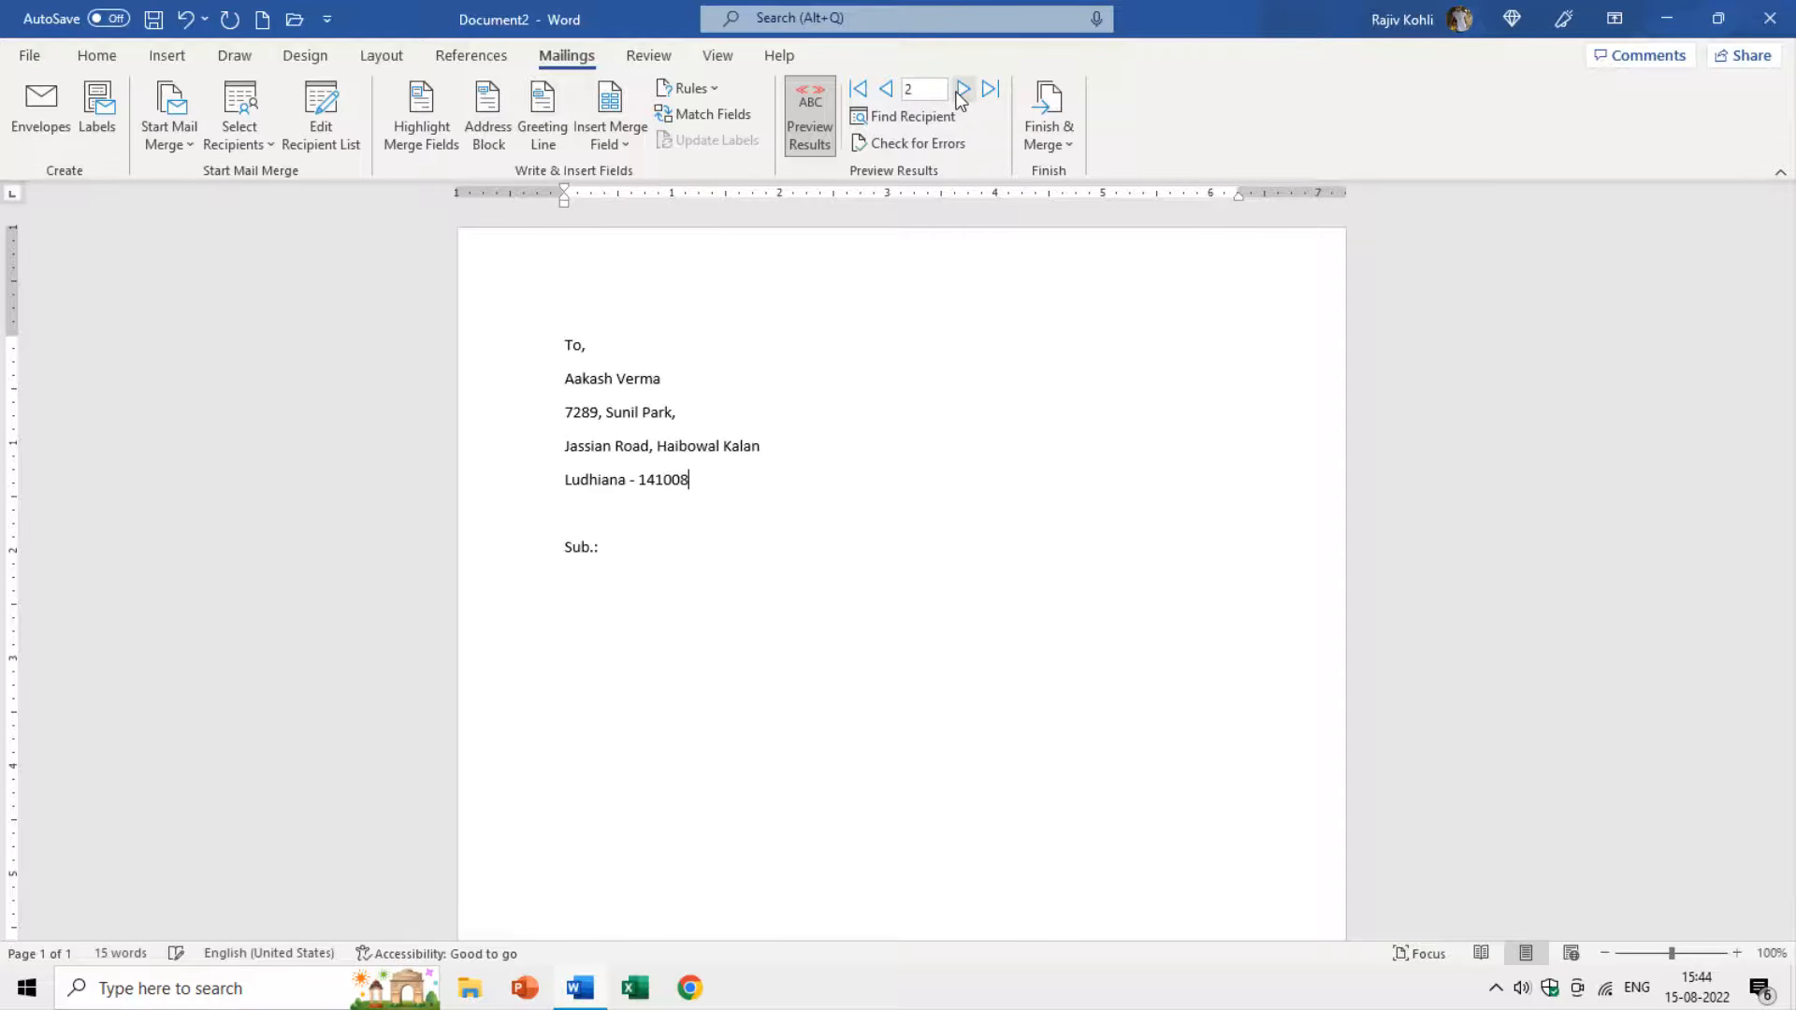
left_click(885, 90)
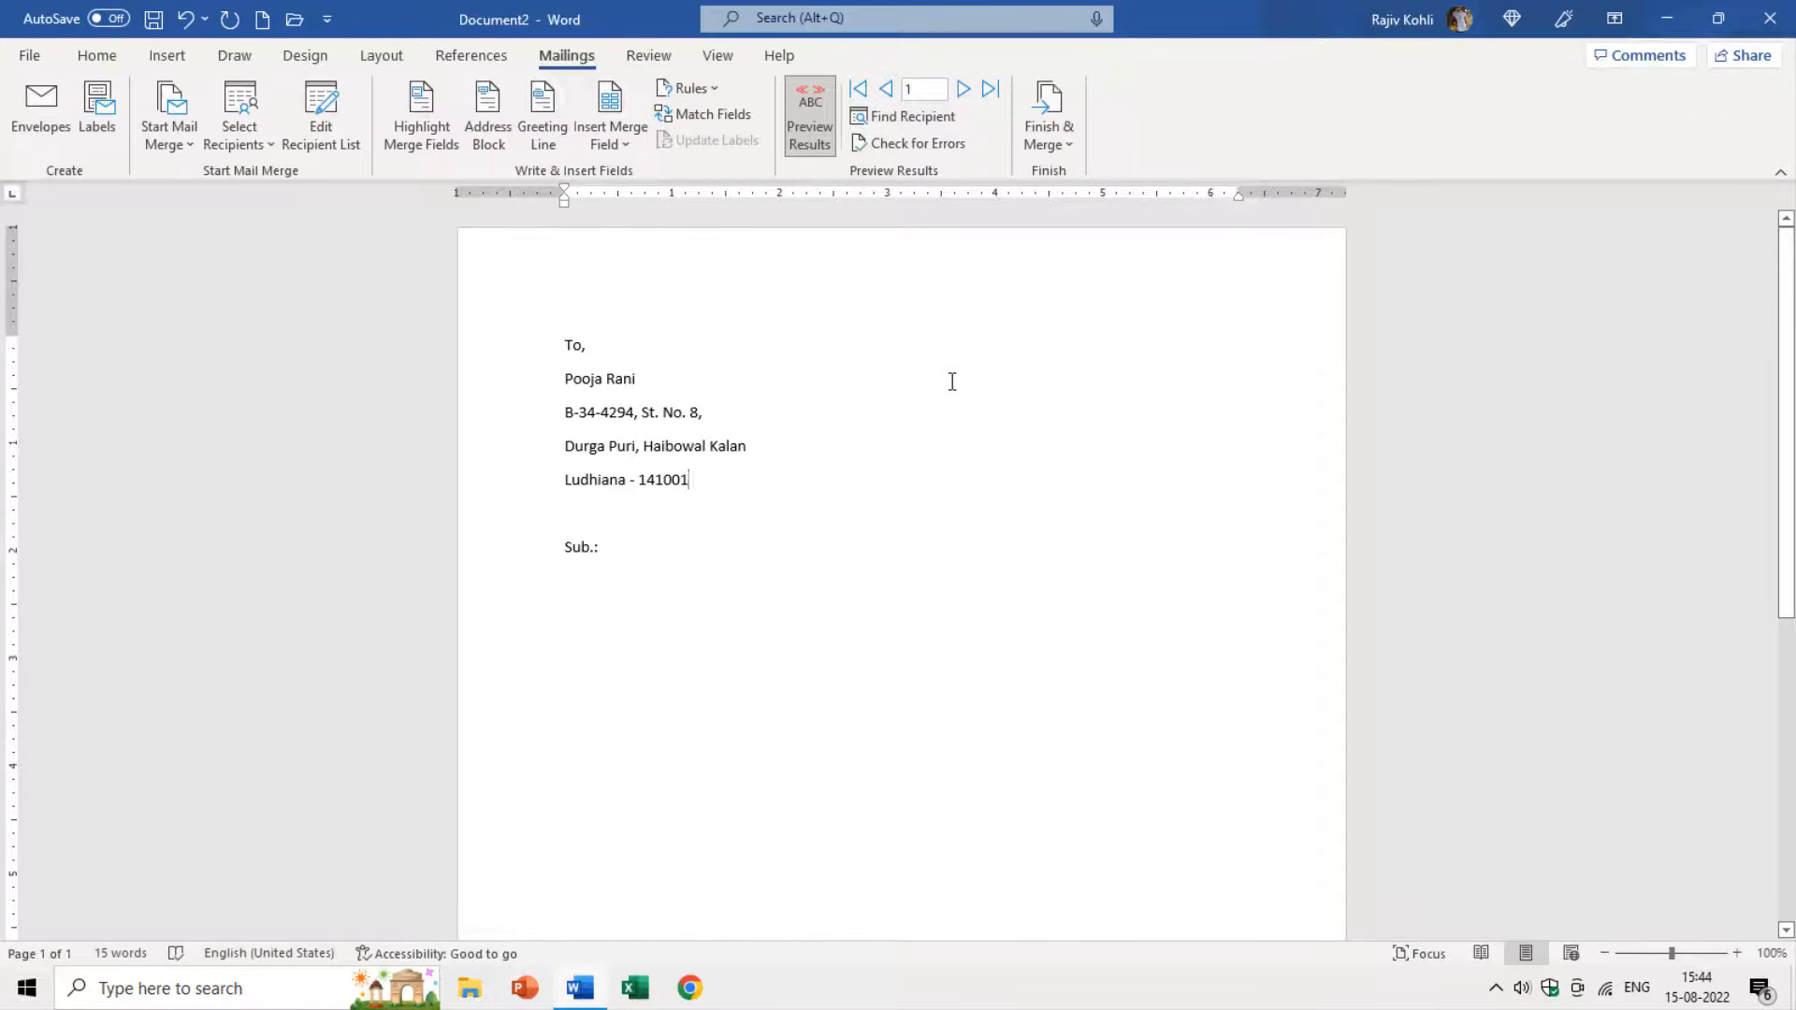